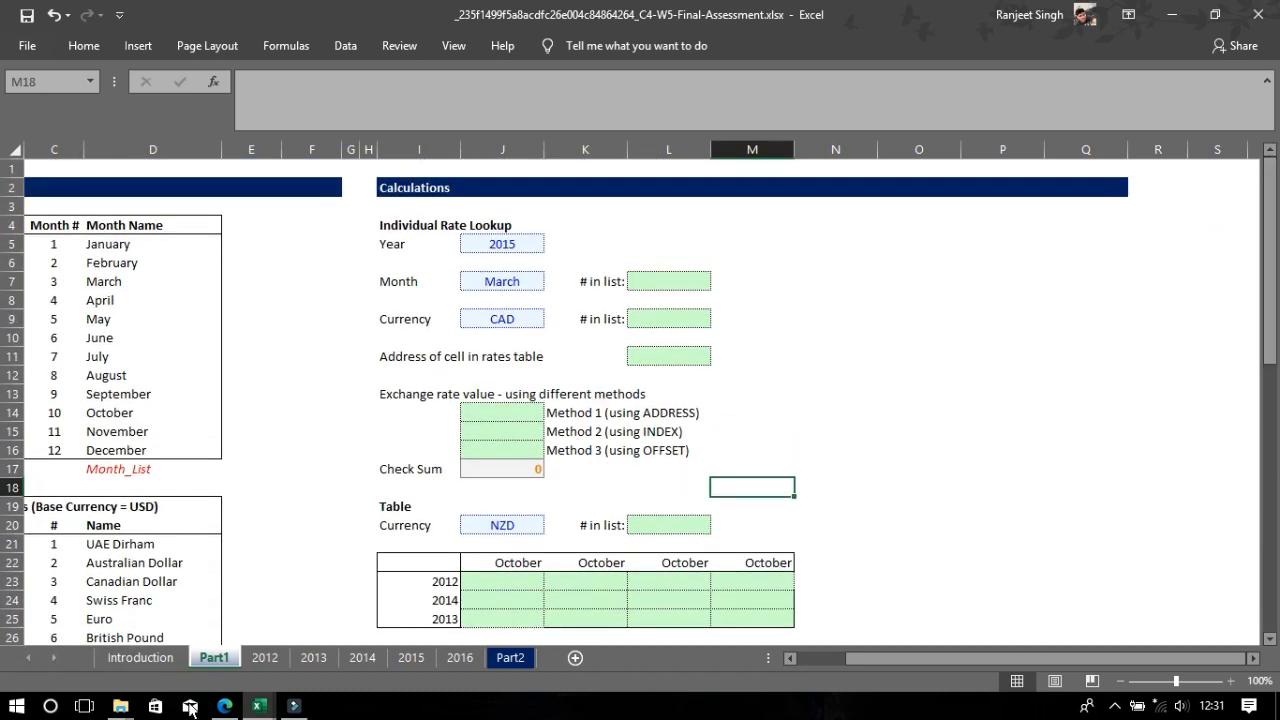
Switch to the assignment page in Edge and read the Part1 instructions on the named rate ranges and the MATCH helper cells L7 and L9
mouse_move(225, 705)
left_click(230, 640)
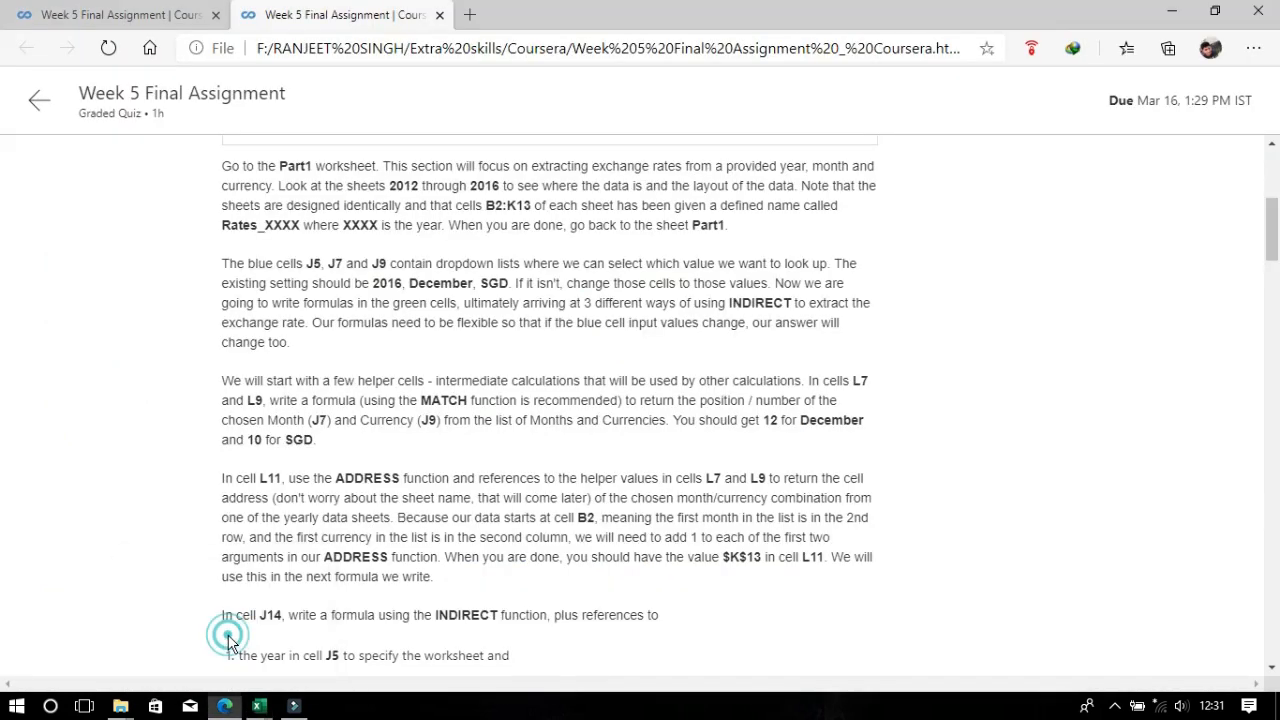
mouse_move(1275, 260)
left_mouse_down()
mouse_move(1275, 220)
mouse_move(1275, 252)
left_mouse_up()
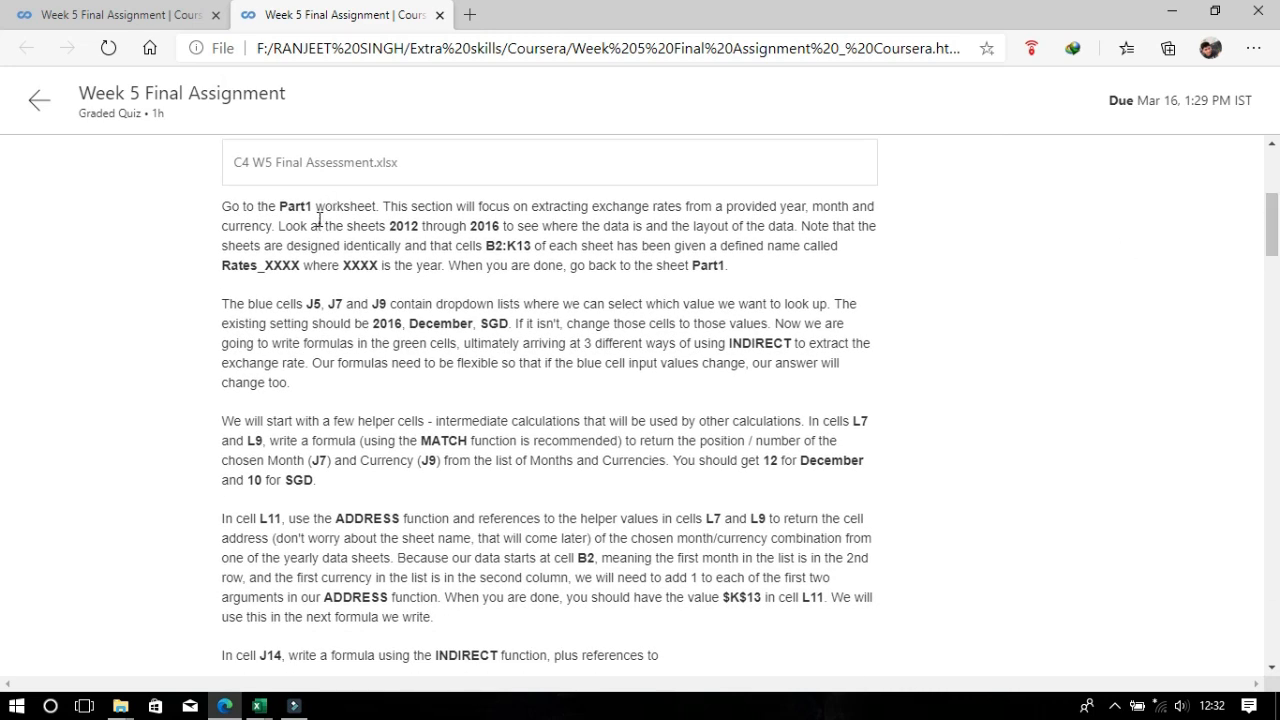
left_click_drag(486, 245, 531, 246)
left_click(538, 247)
left_click(420, 220)
left_click_drag(419, 440, 441, 466)
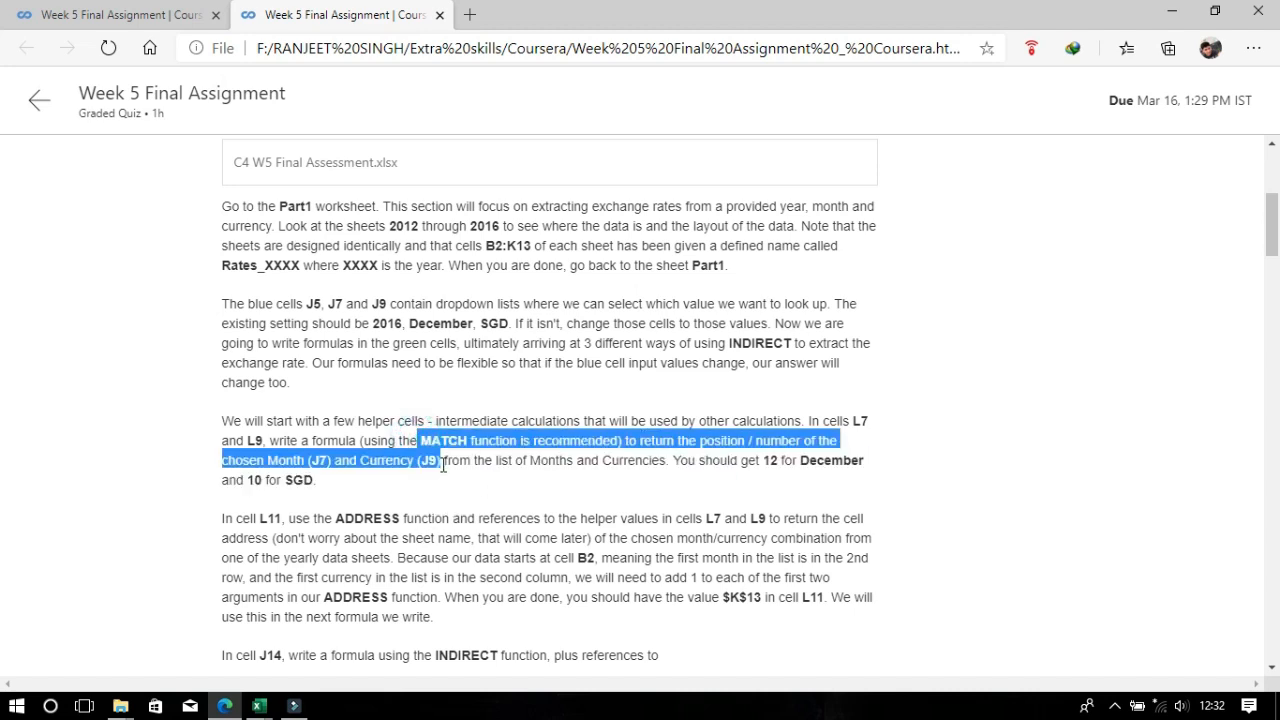
double_click(443, 441)
left_click(441, 500)
Read the assignment instructions for the INDIRECT, INDEX and OFFSET formulas in cells J14 to J16
left_click_drag(1274, 250, 1276, 297)
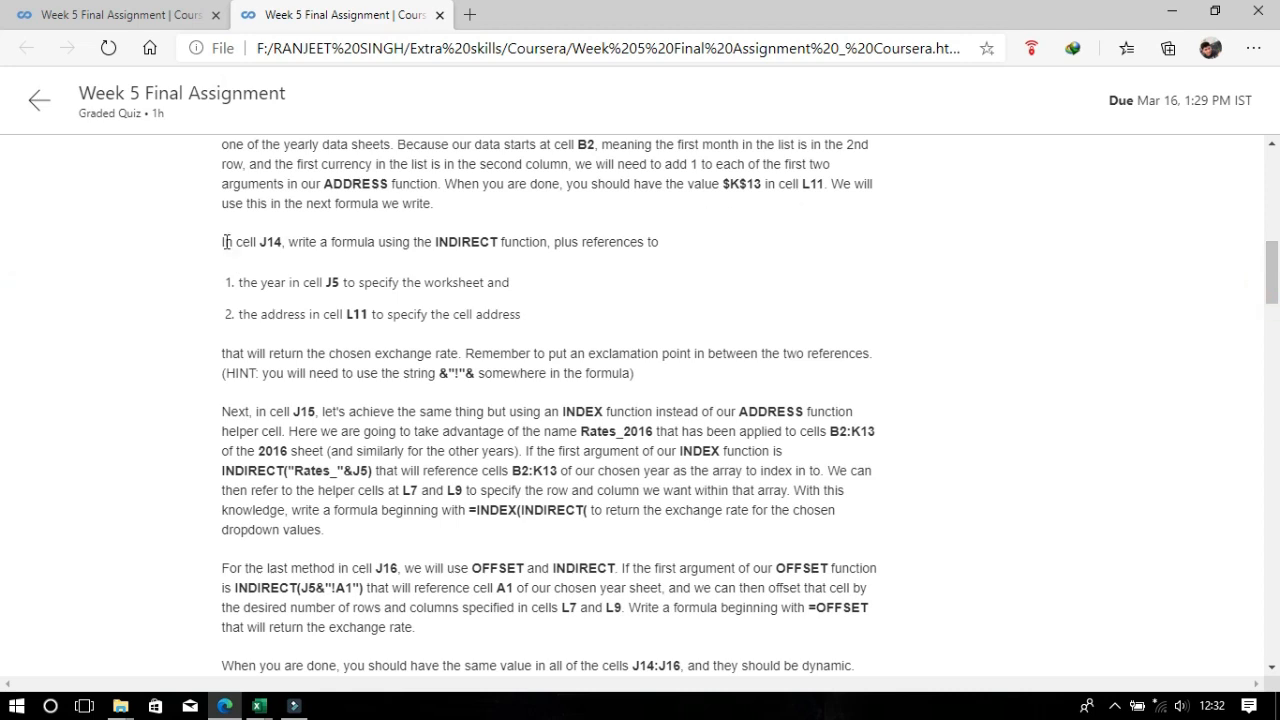
left_click_drag(224, 242, 613, 331)
left_click(613, 331)
scroll(1274, 316, "down", 4)
scroll(1274, 316, "up", 3)
left_click_drag(1274, 316, 1274, 314)
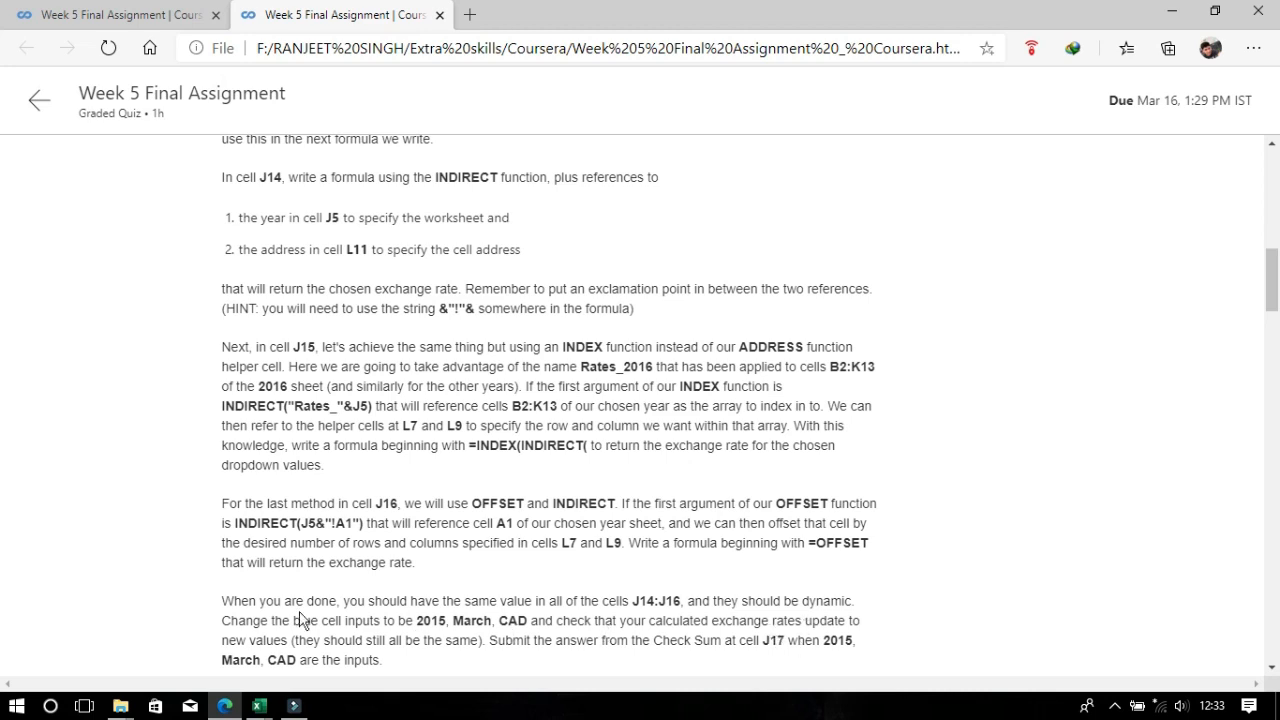
Switch to the Excel workbook and enter =MATCH(J7,Month_List,0) in cell L7 to get the month's position
left_click(258, 705)
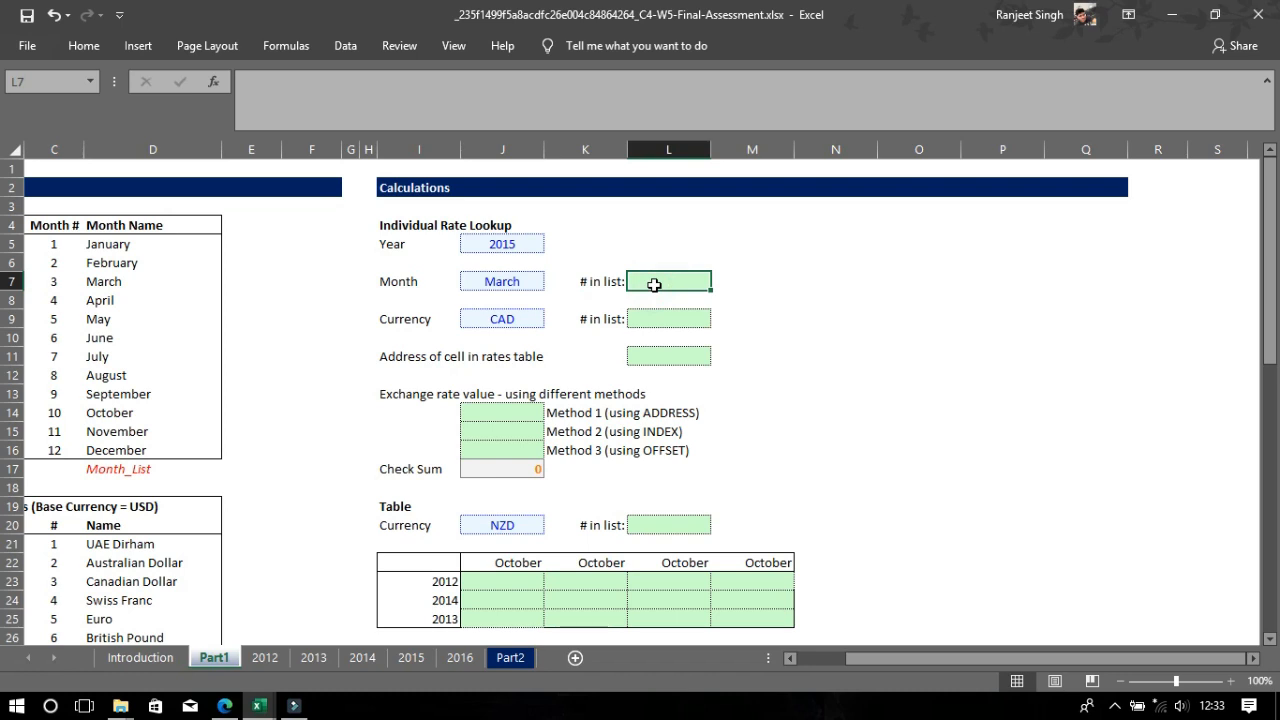
type("=")
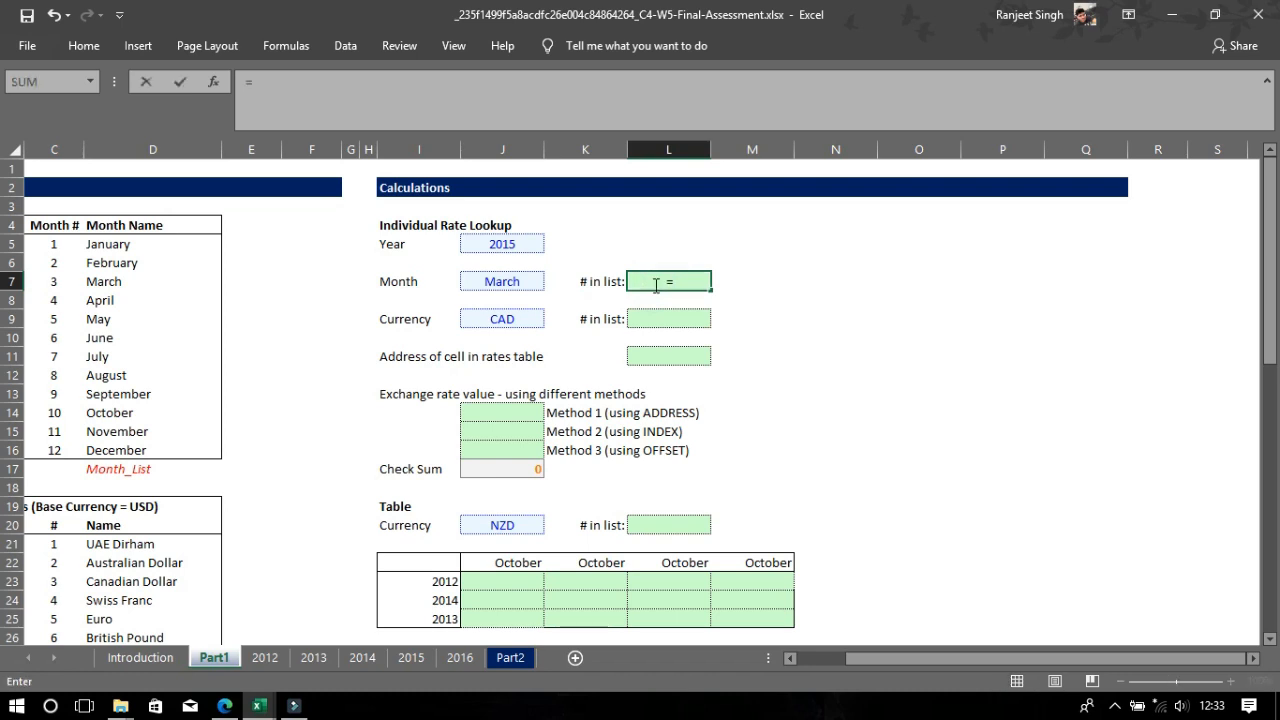
type("m")
key("Tab")
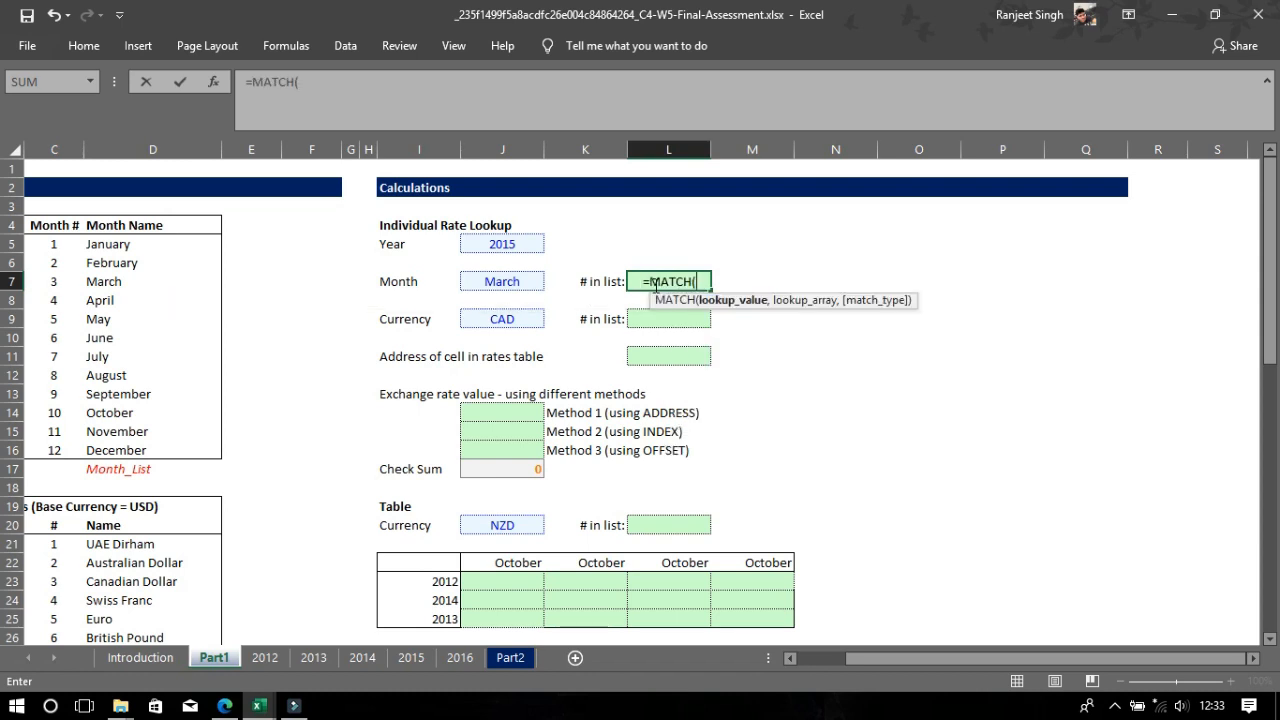
left_click(518, 287)
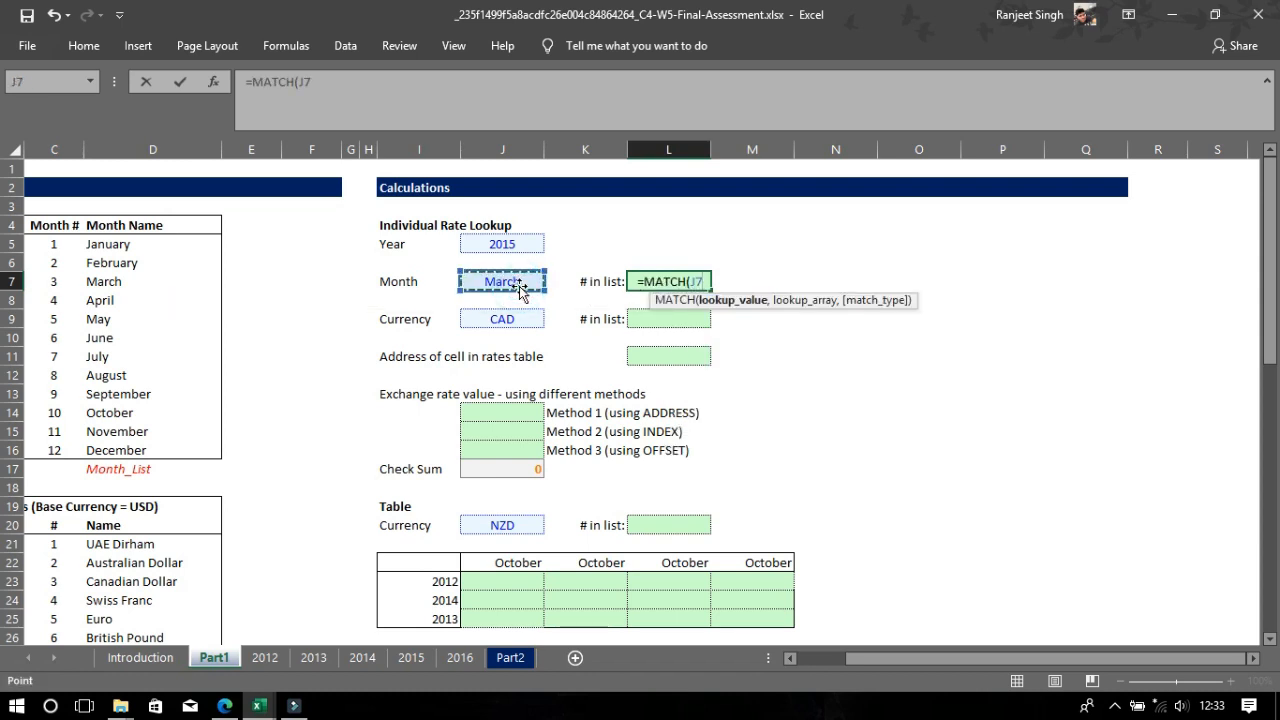
type(",")
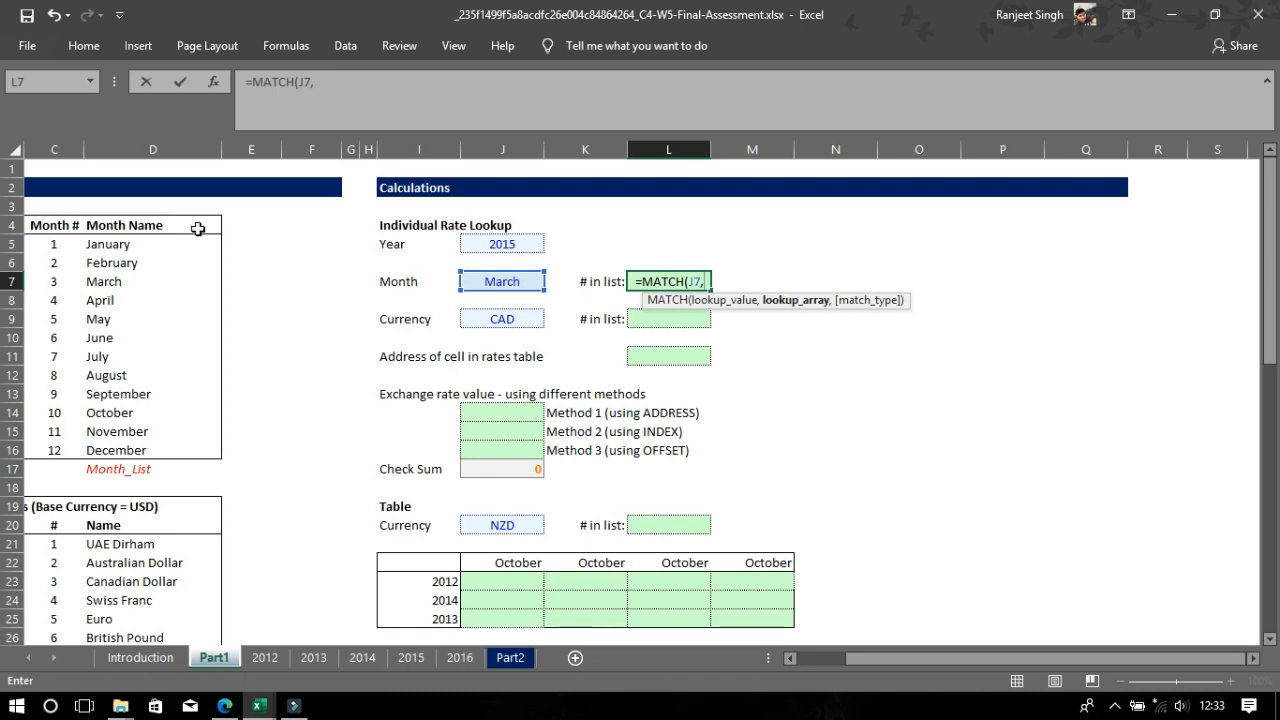
left_click(116, 250)
left_click_drag(116, 250, 205, 458)
type(",")
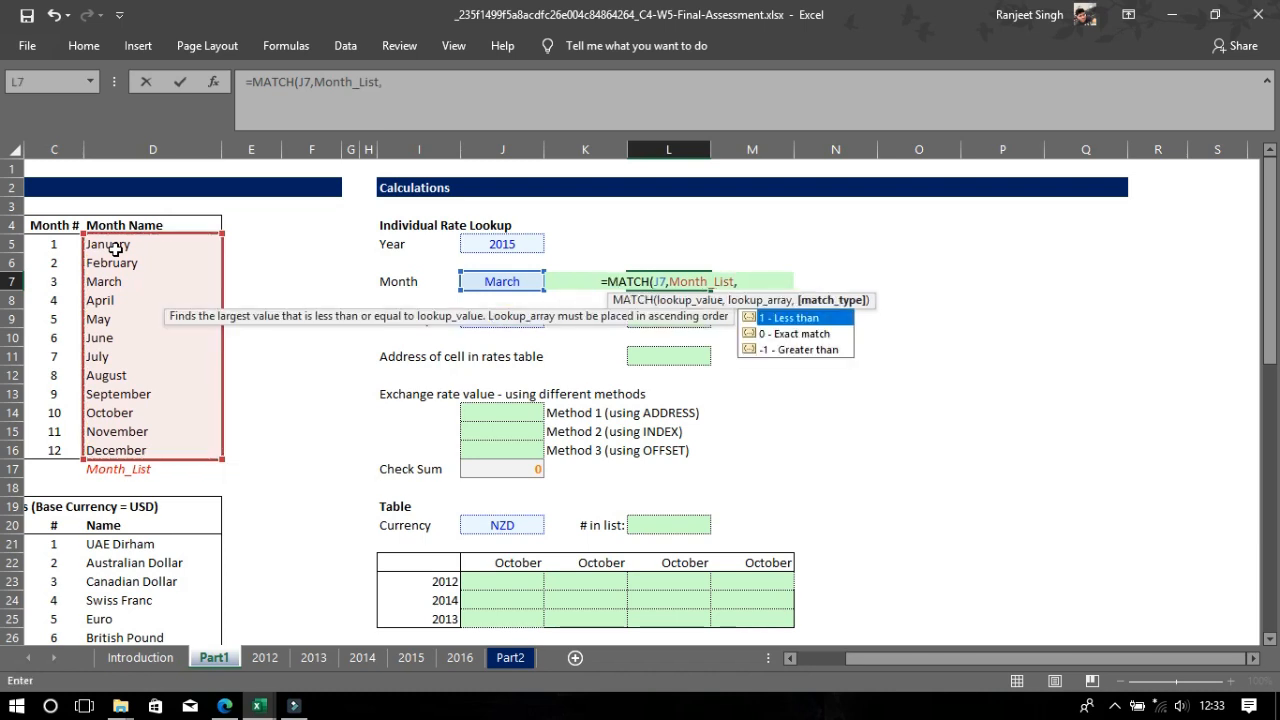
type("0")
key("Return")
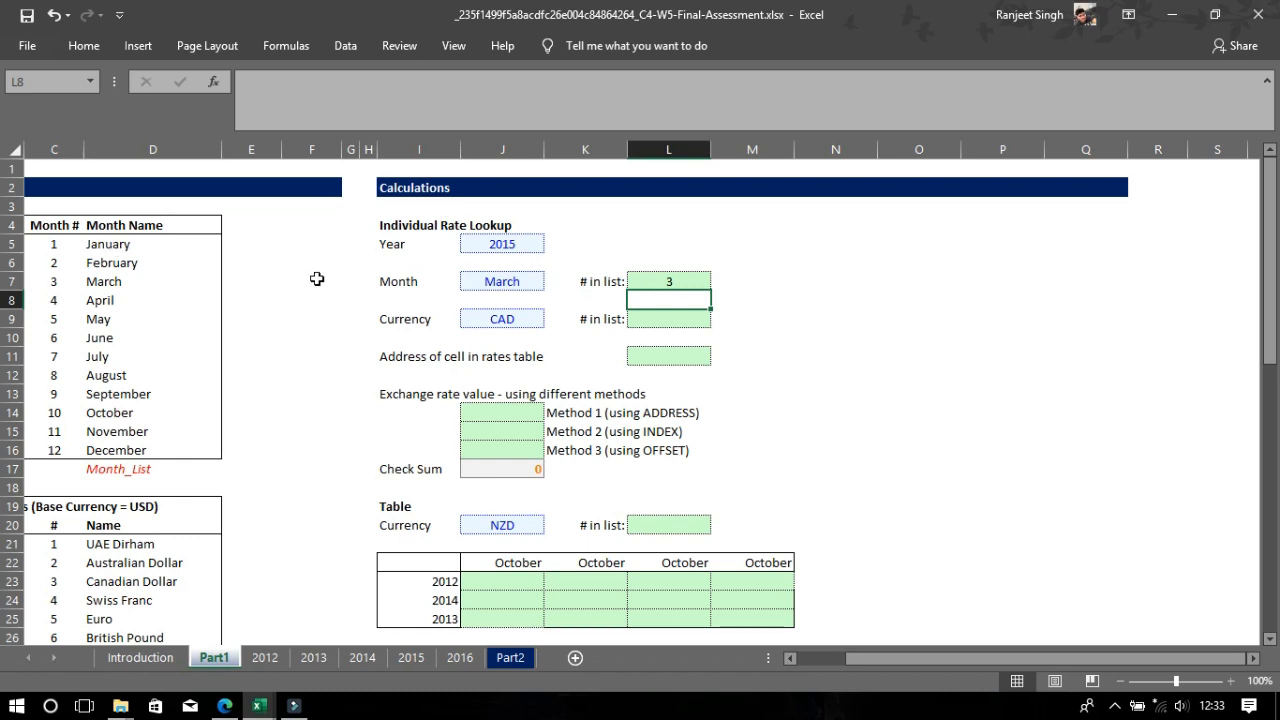
Enter a MATCH formula in L9 that looks up J9 in the currency codes: =MATCH(J9,Currency_List,0)
left_click(670, 323)
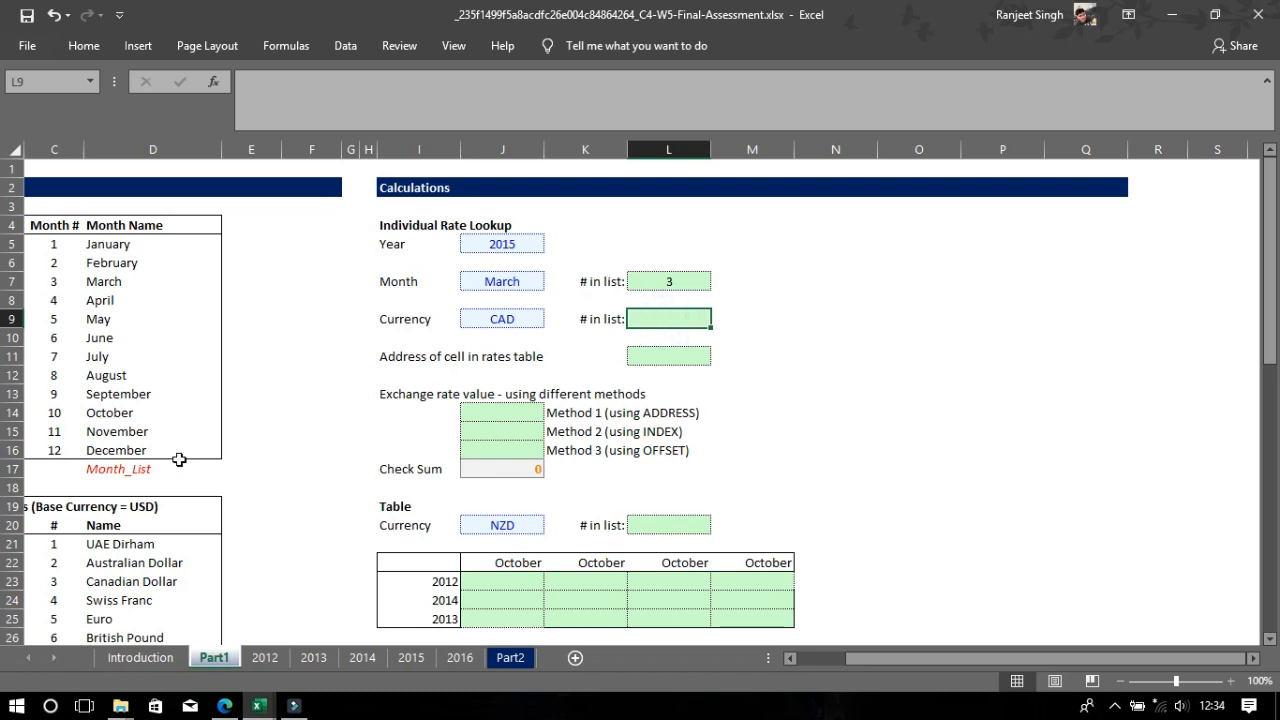
type("=")
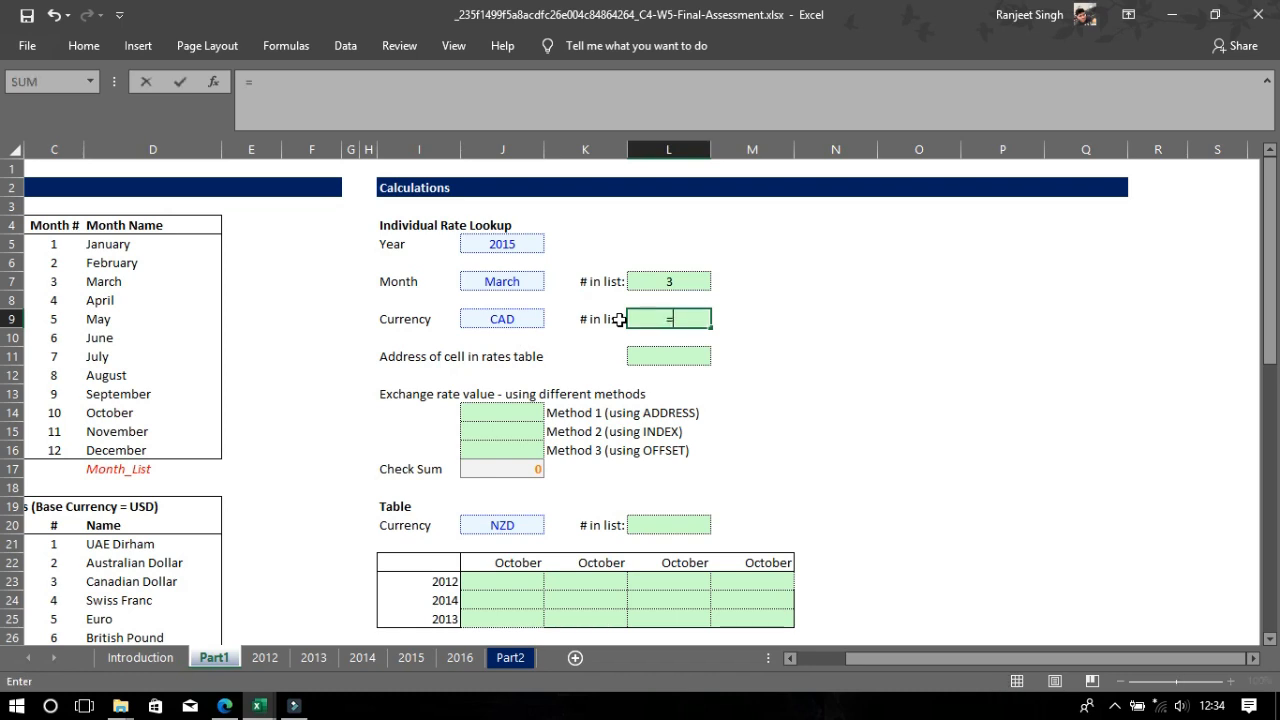
type("mat")
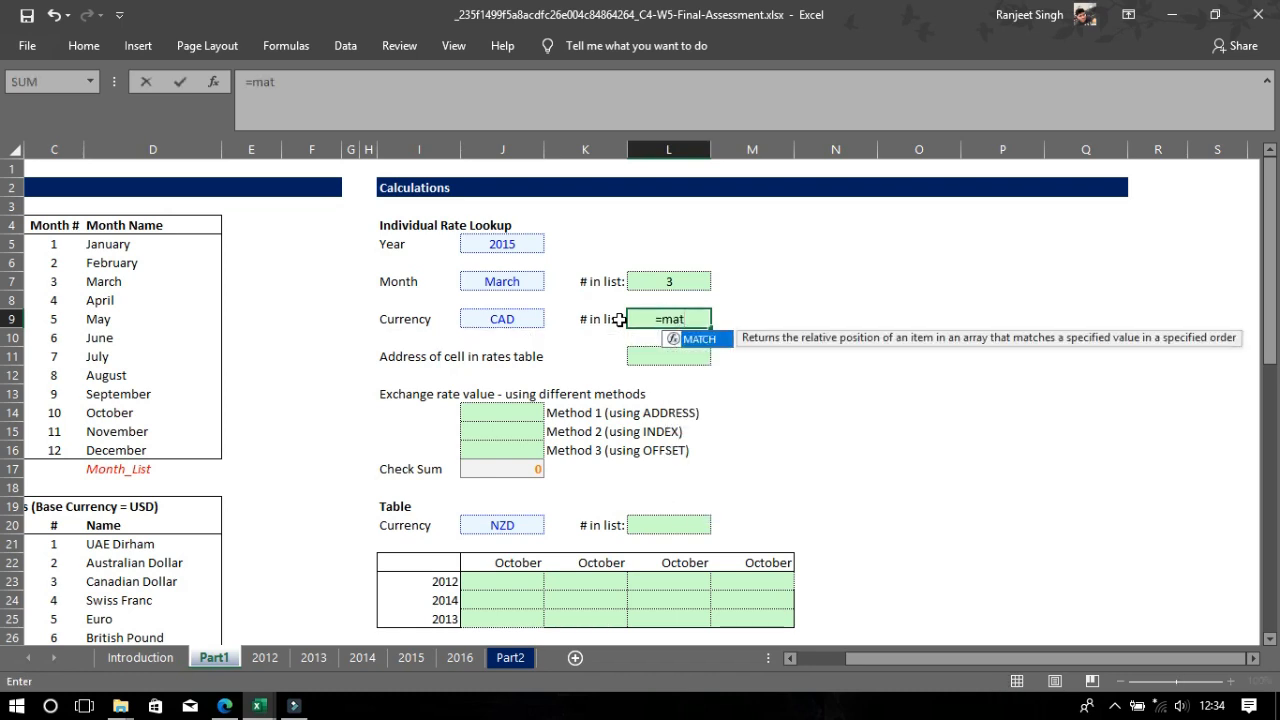
key("Tab")
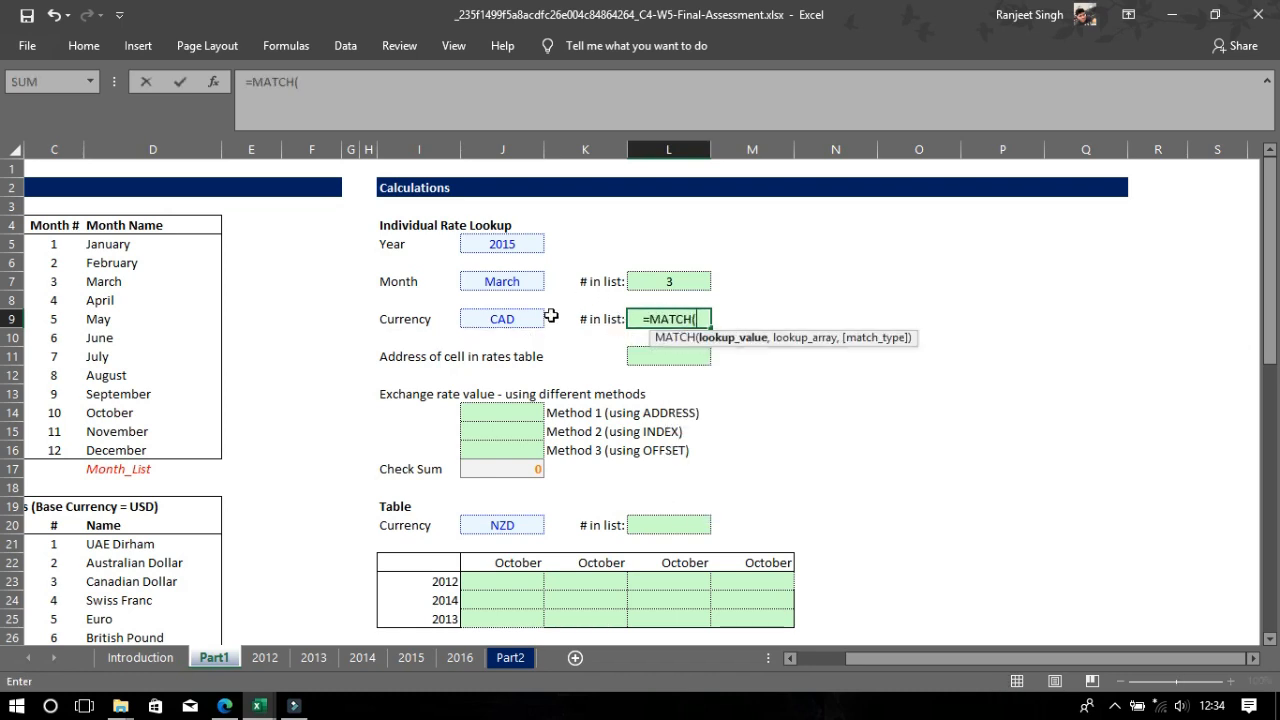
left_click(509, 319)
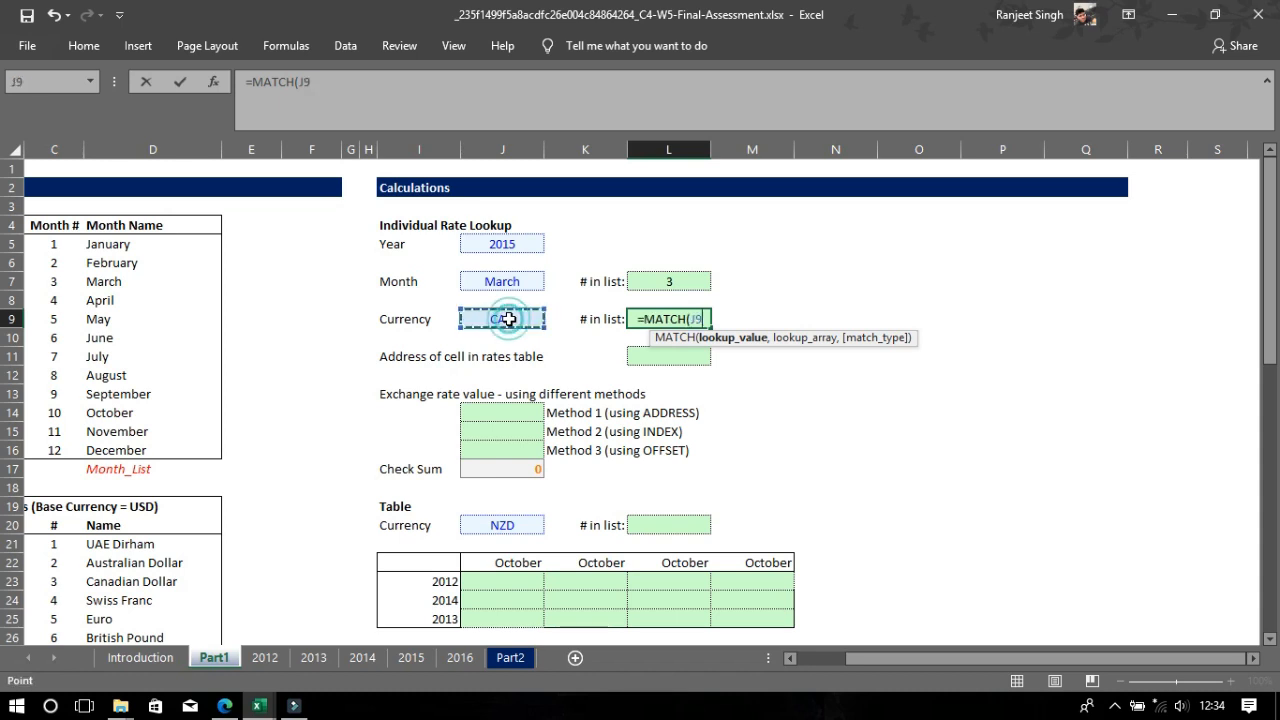
type(",")
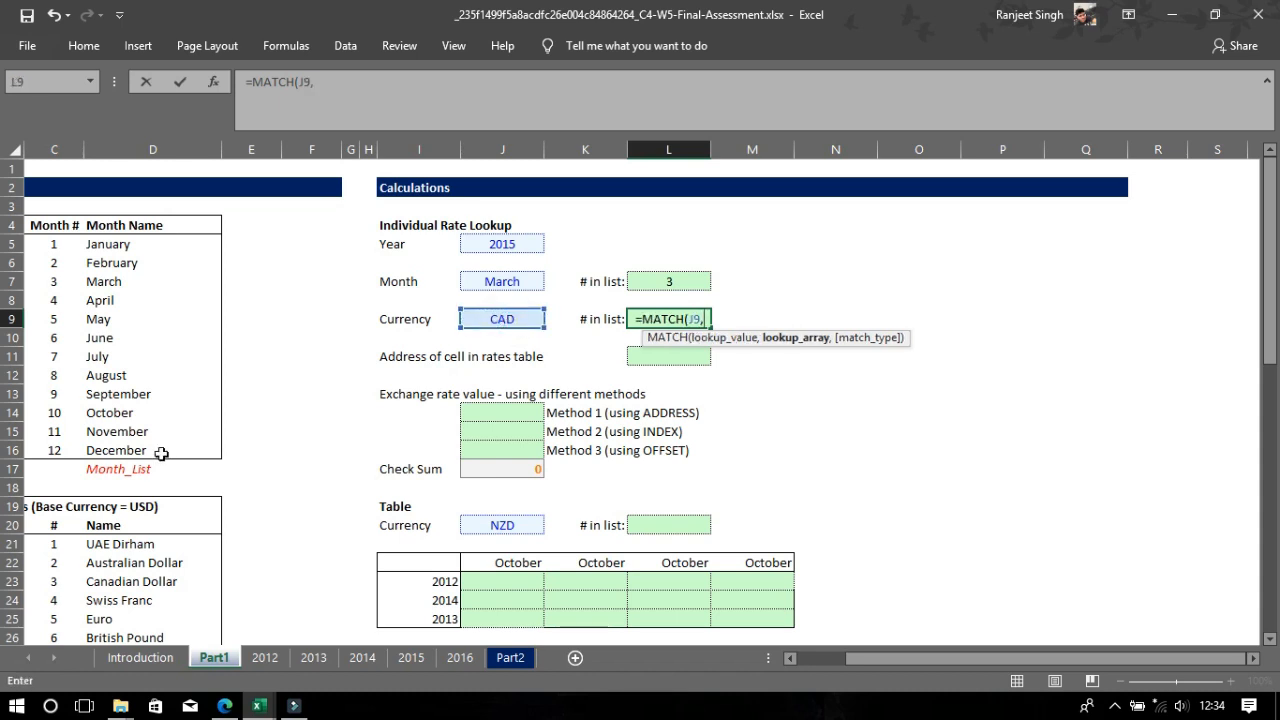
left_click(81, 546)
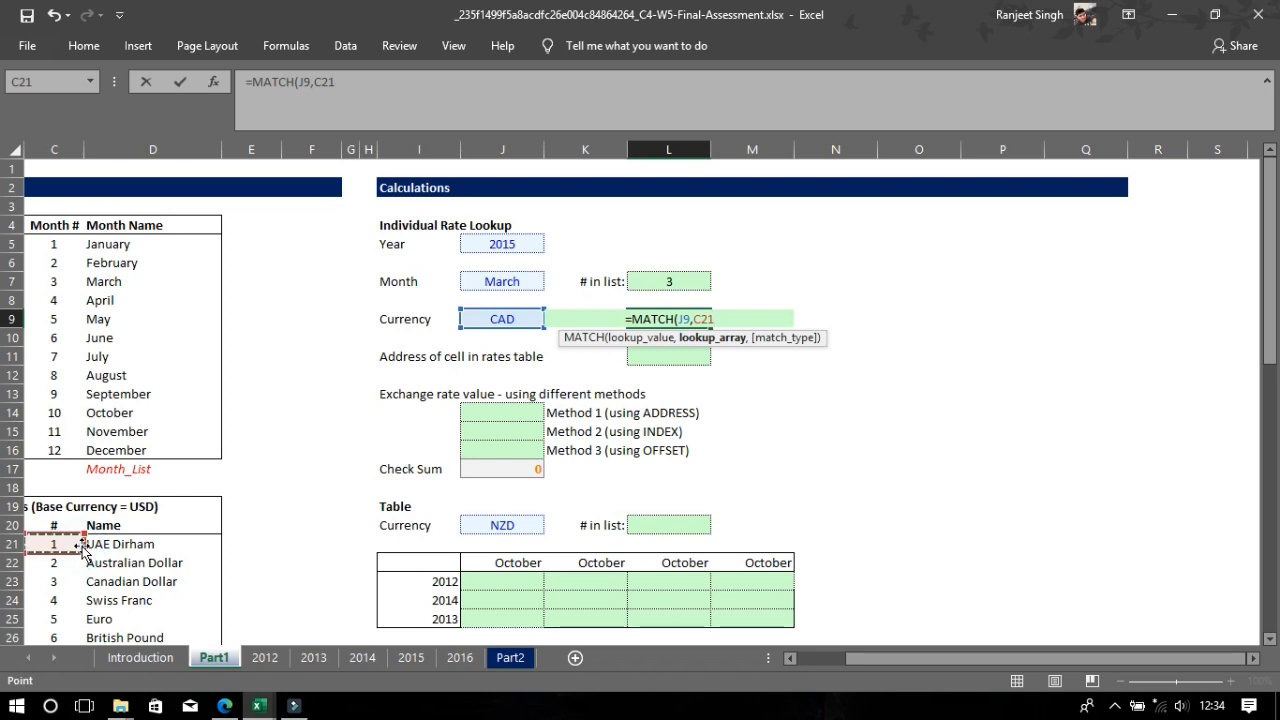
key("Left")
key("shift+Down")
key("shift+Down")
key("shift+Down")
key("shift+Down")
key("shift+Down")
key("shift+Down")
key("shift+Down")
key("shift+Down")
key("shift+Down")
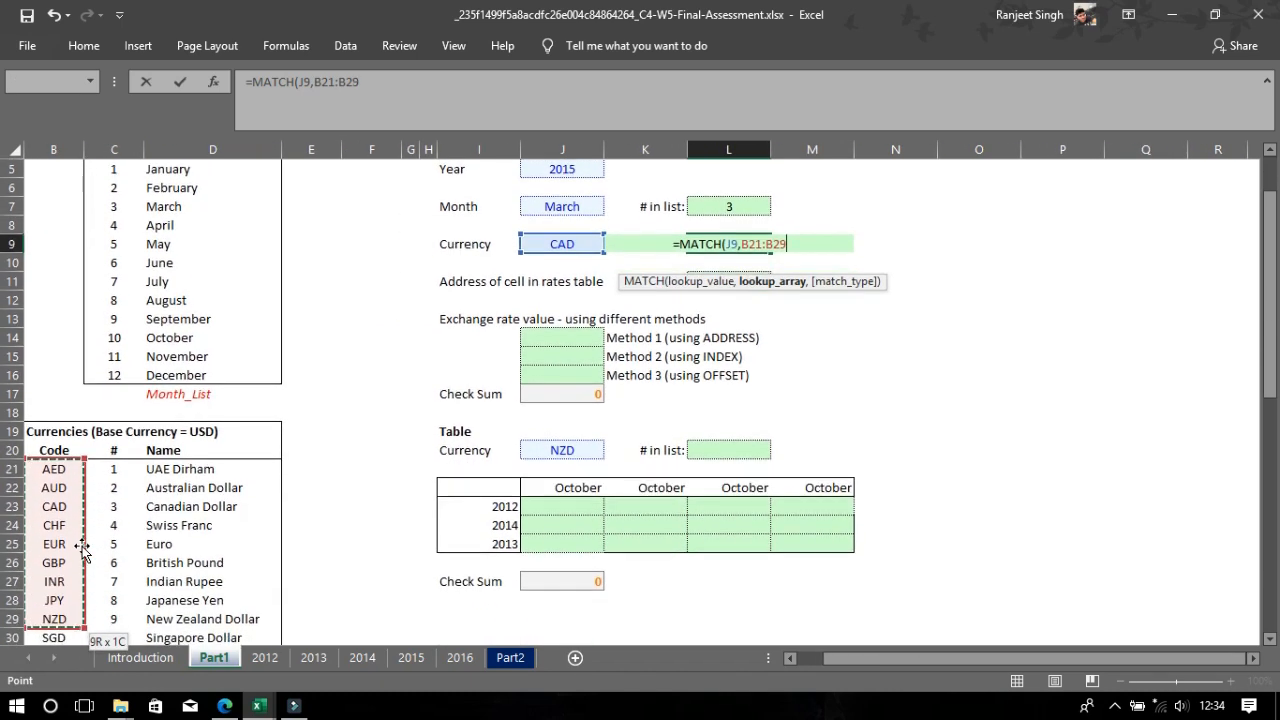
type(",")
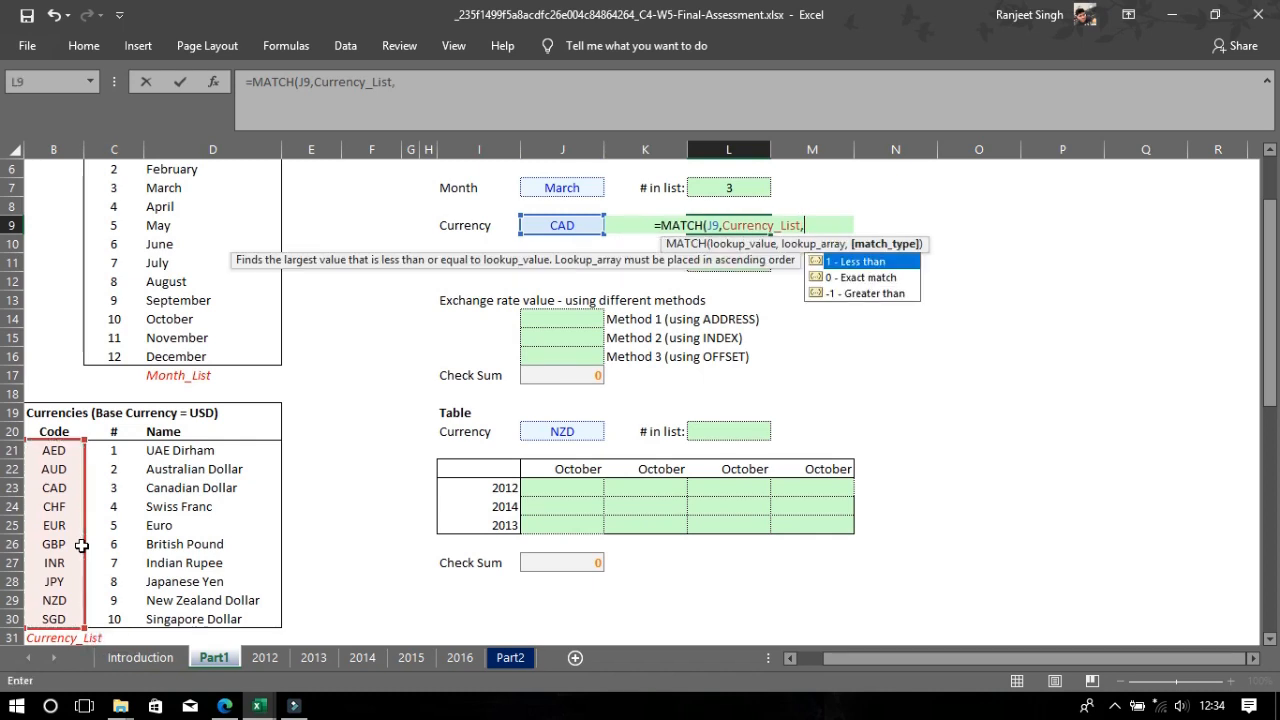
type("0")
key("Return")
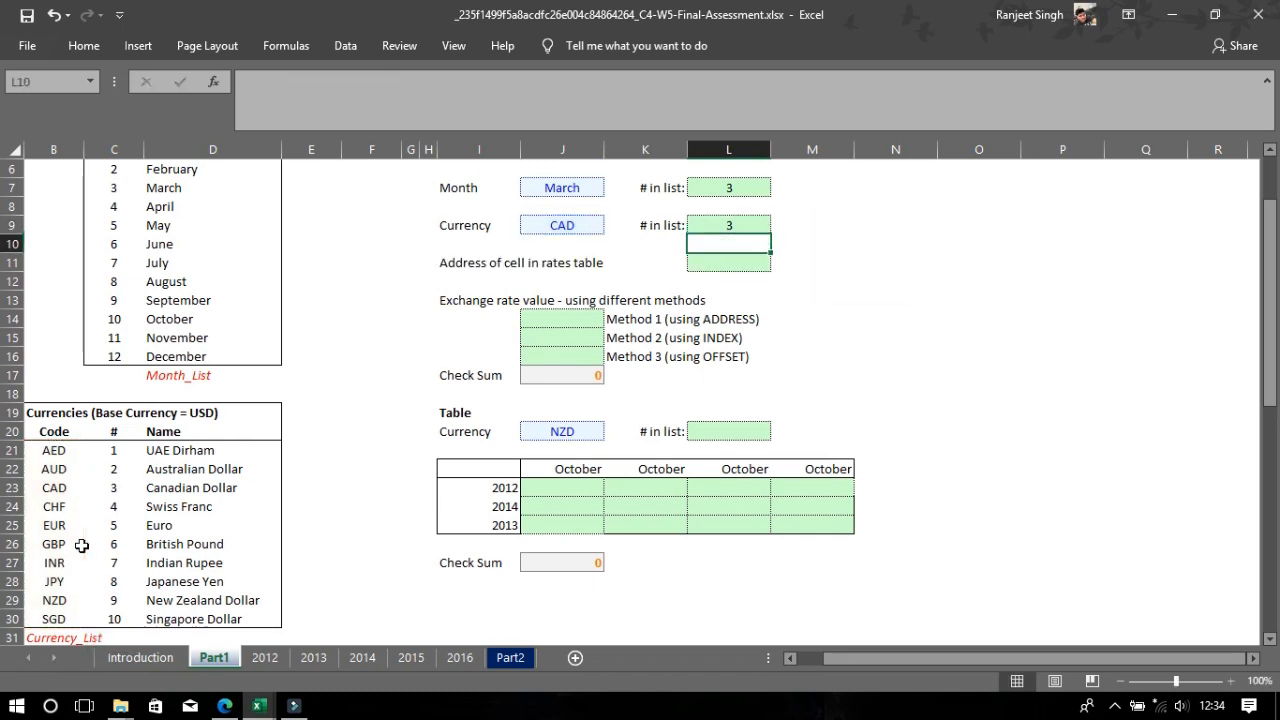
Enter =ADDRESS(L7+1,L9+1) in cell L11 to return the cell address in the rates table
left_click_drag(1274, 308, 1273, 270)
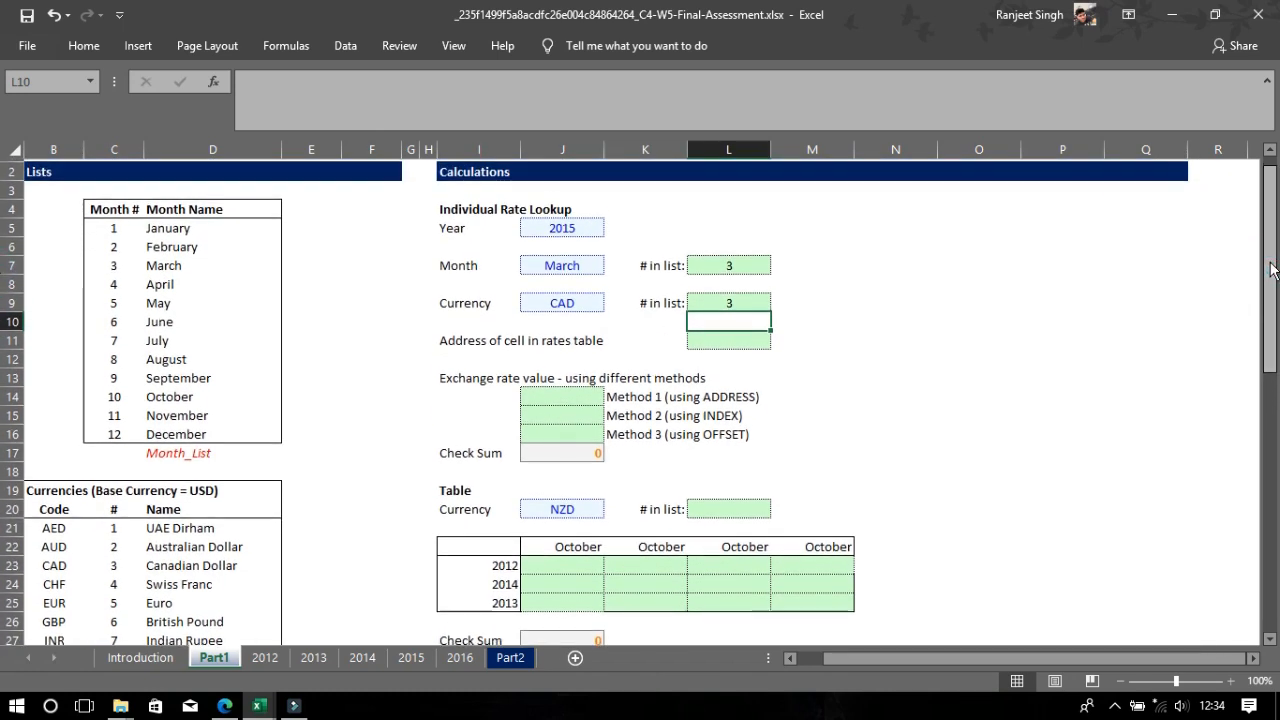
left_click(760, 342)
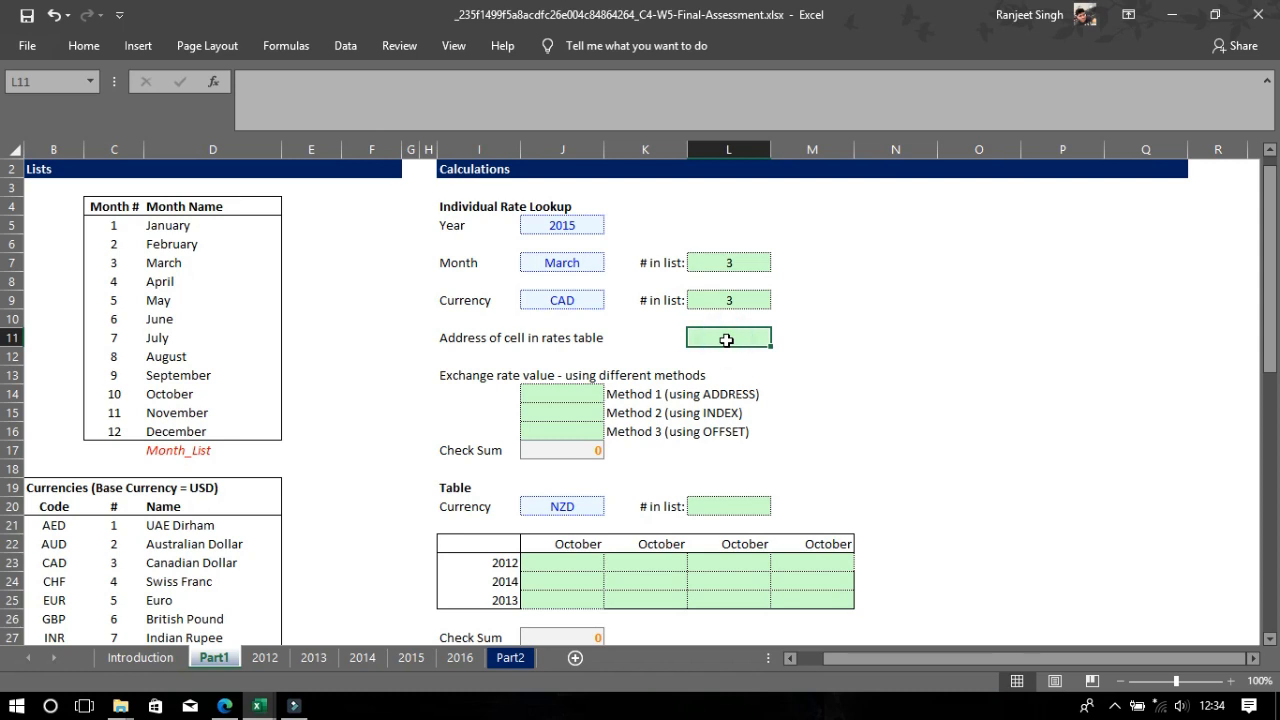
type("=")
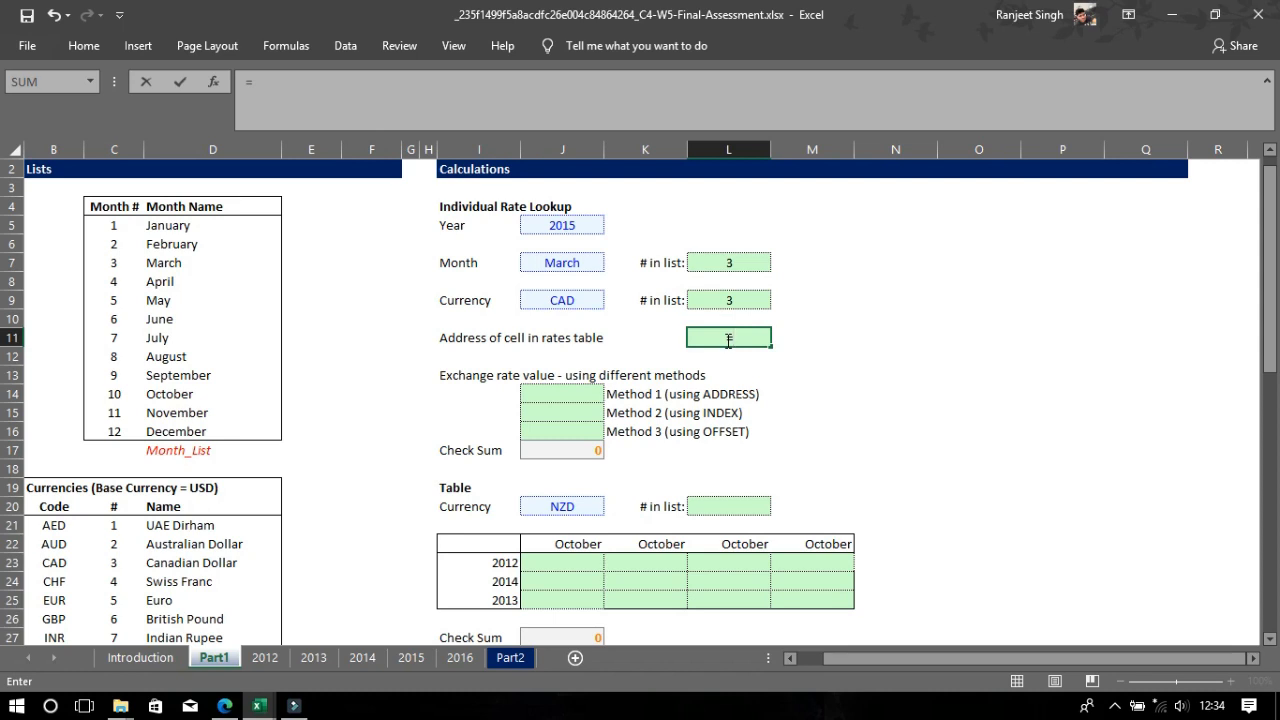
type("a")
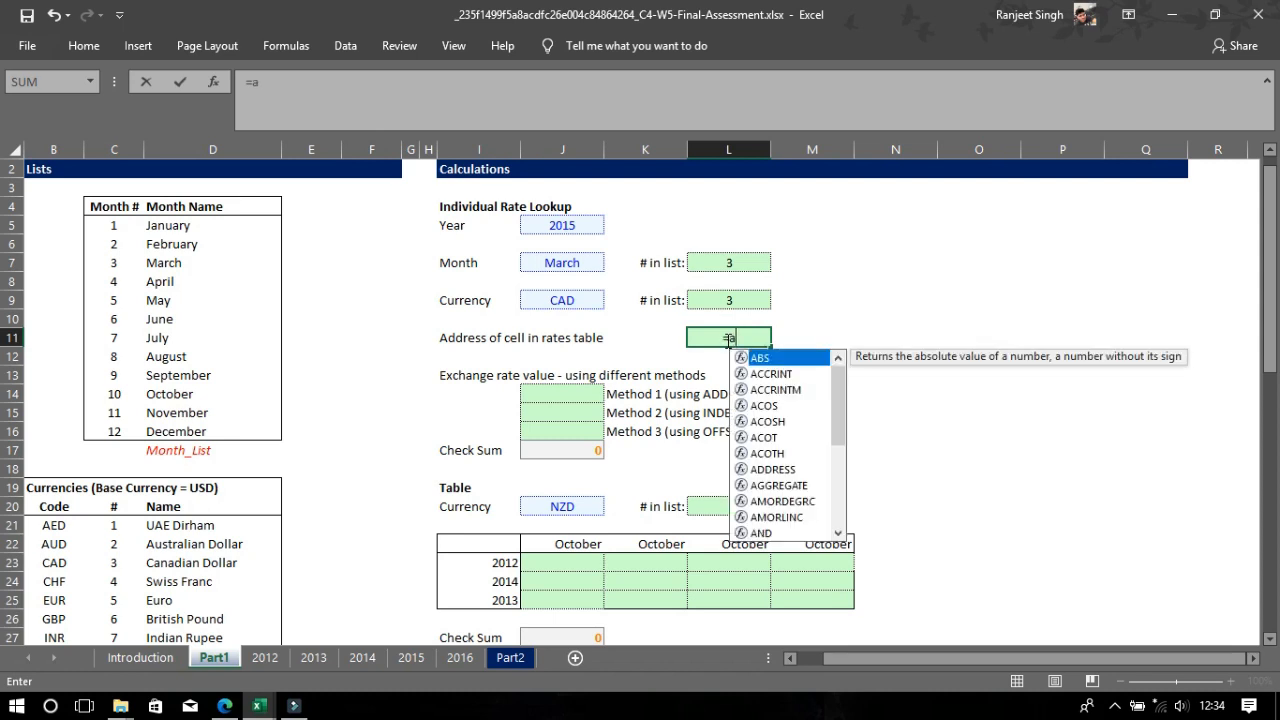
type("ddr")
key("Tab")
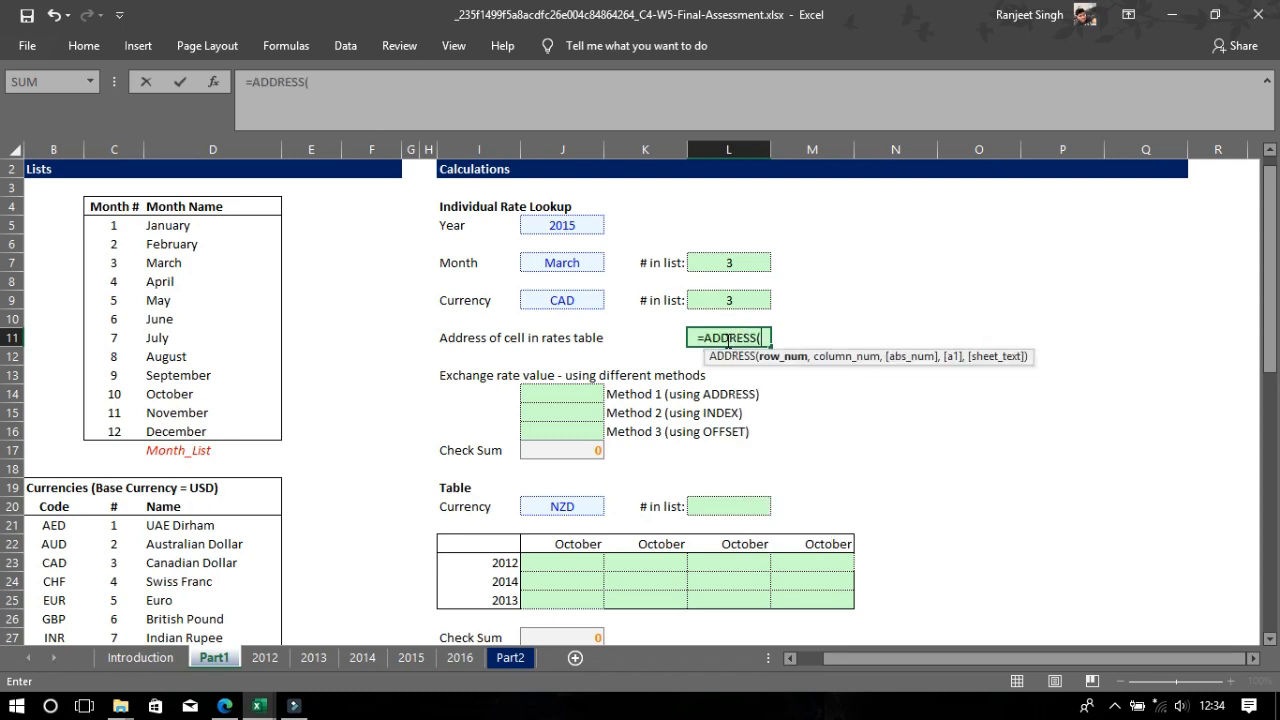
left_click(748, 261)
type("+")
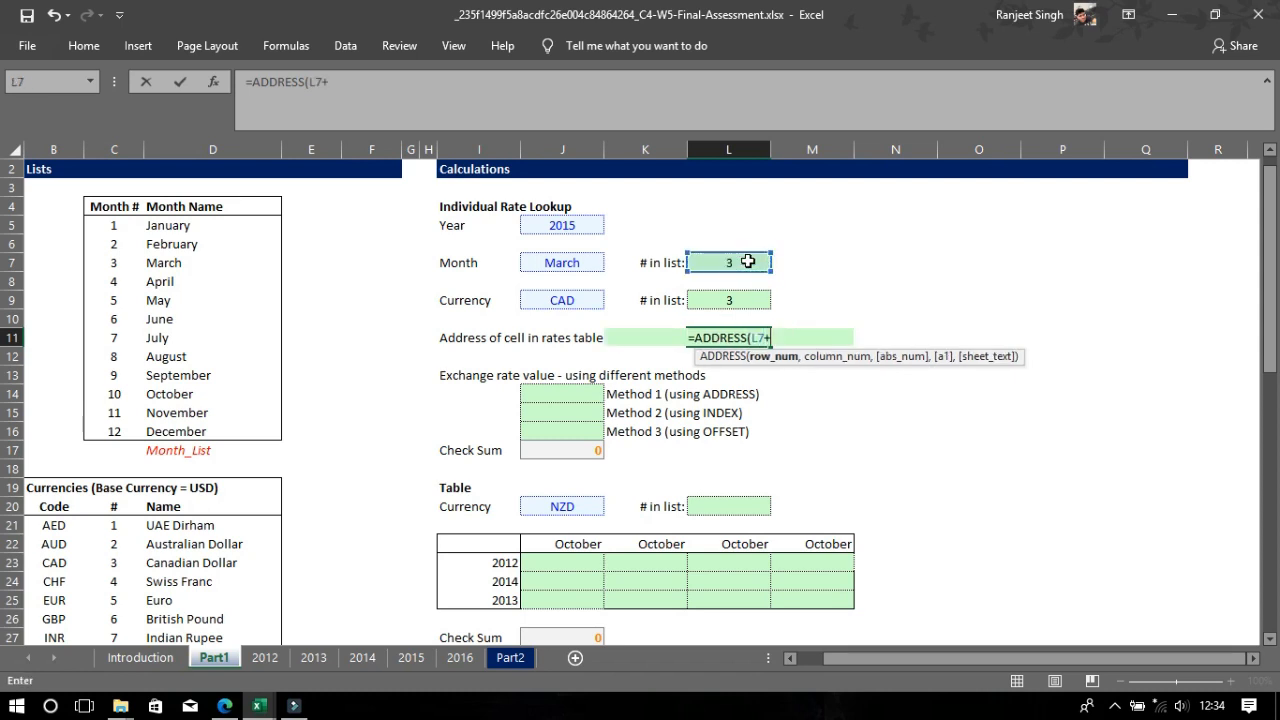
type("1,")
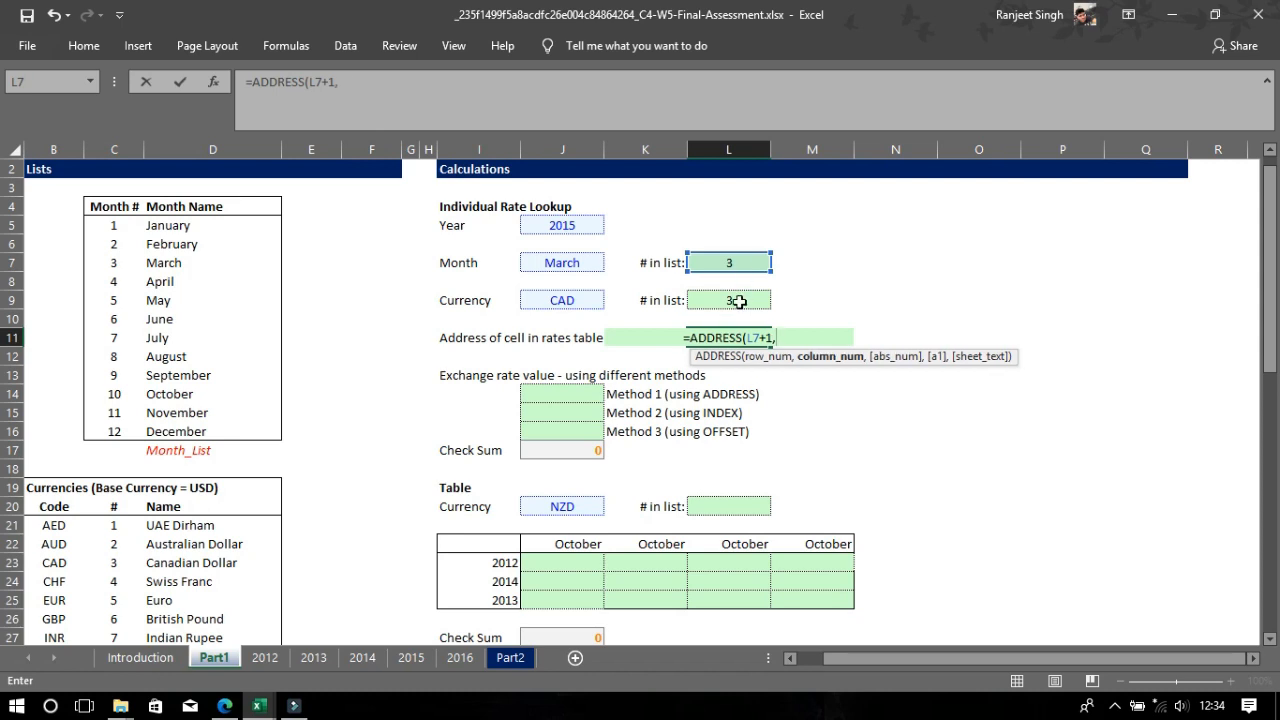
left_click(740, 301)
type("+1")
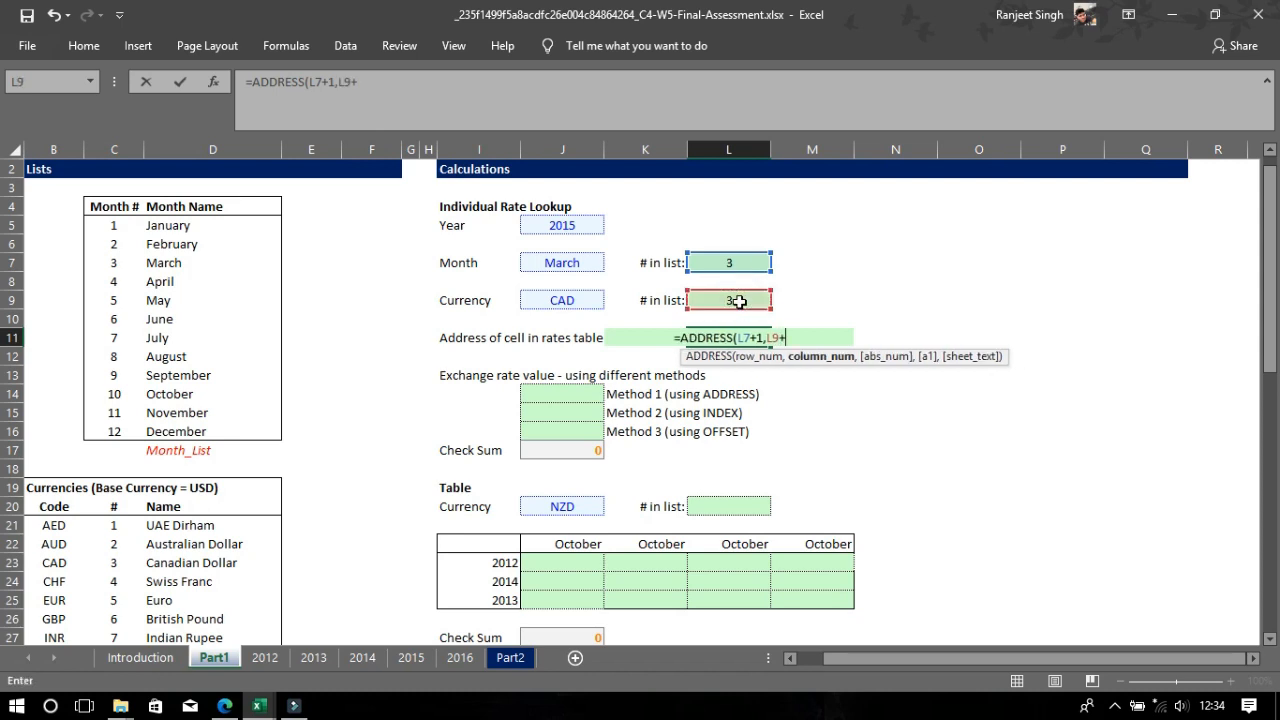
key("Return")
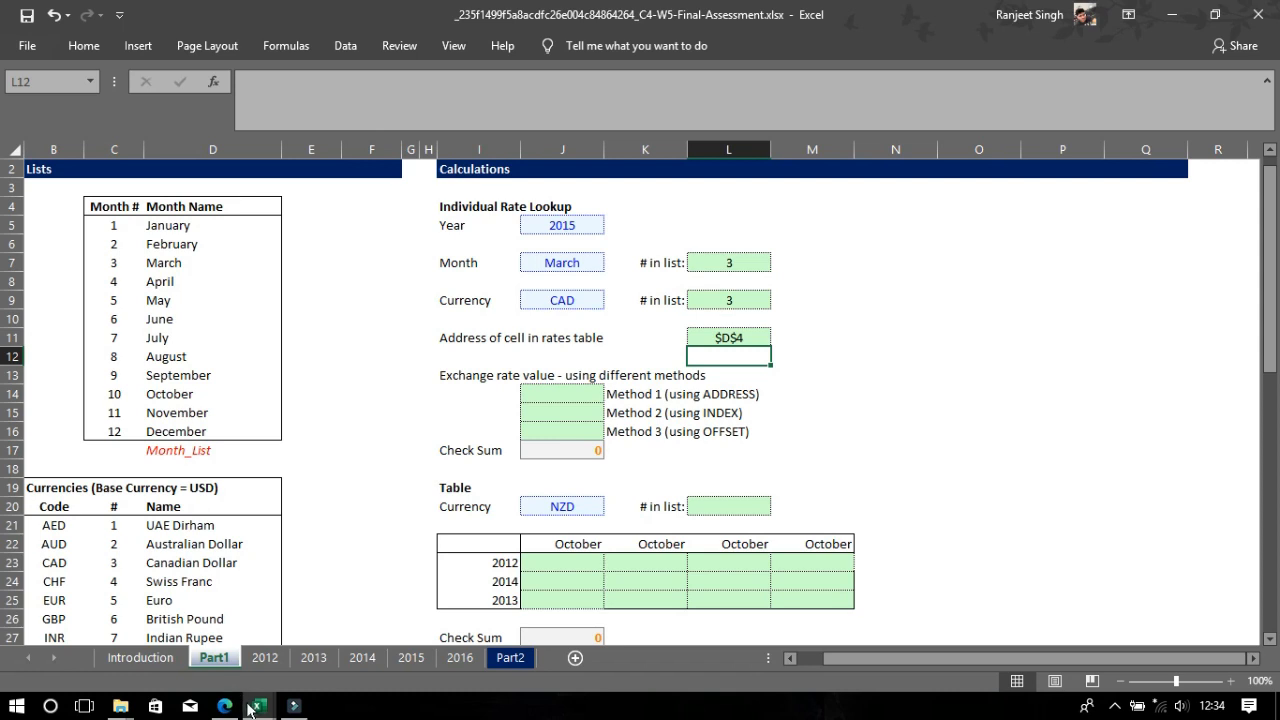
Switch back to the assignment page in Edge and check the expected address value described for cell L11
mouse_move(245, 698)
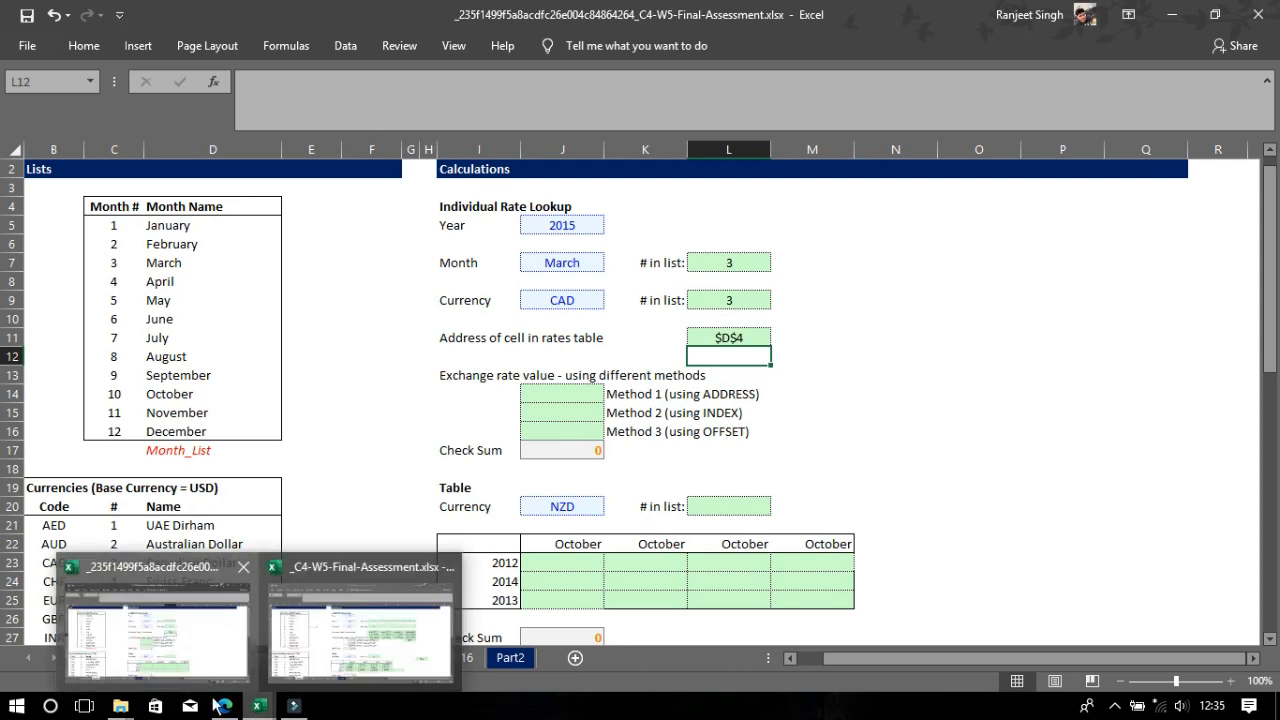
left_click(223, 657)
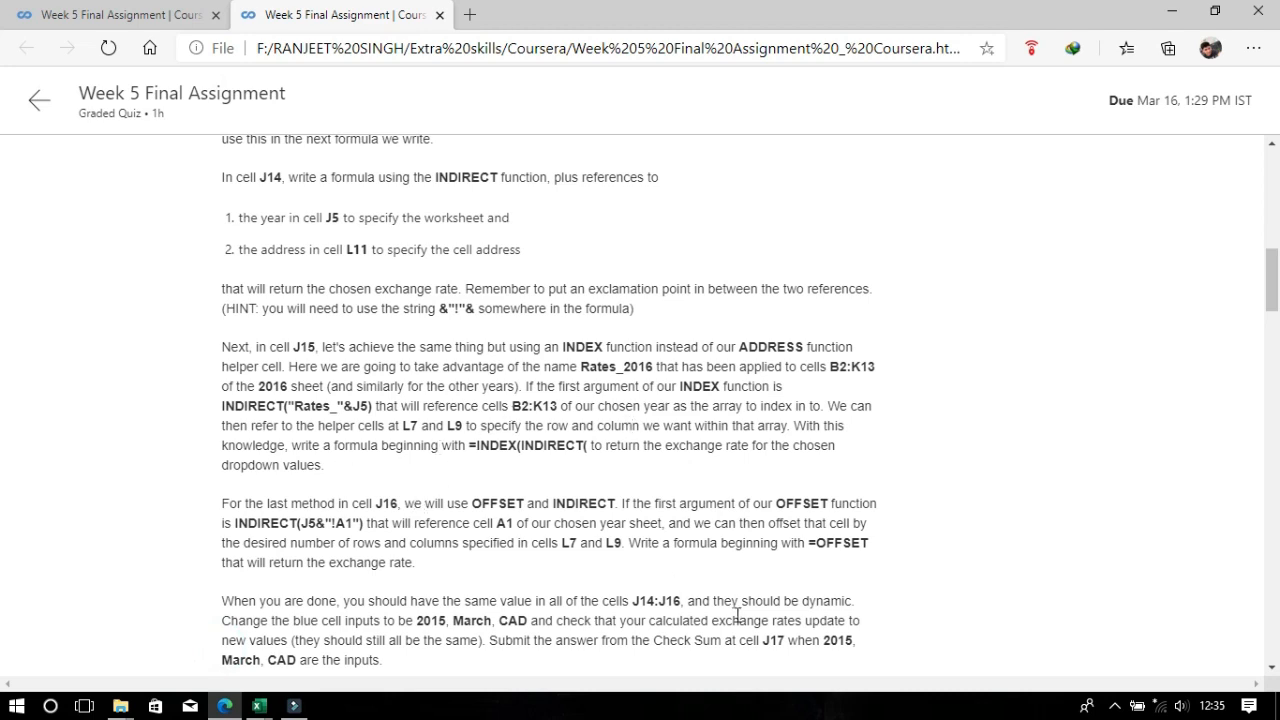
left_click_drag(1274, 270, 1276, 244)
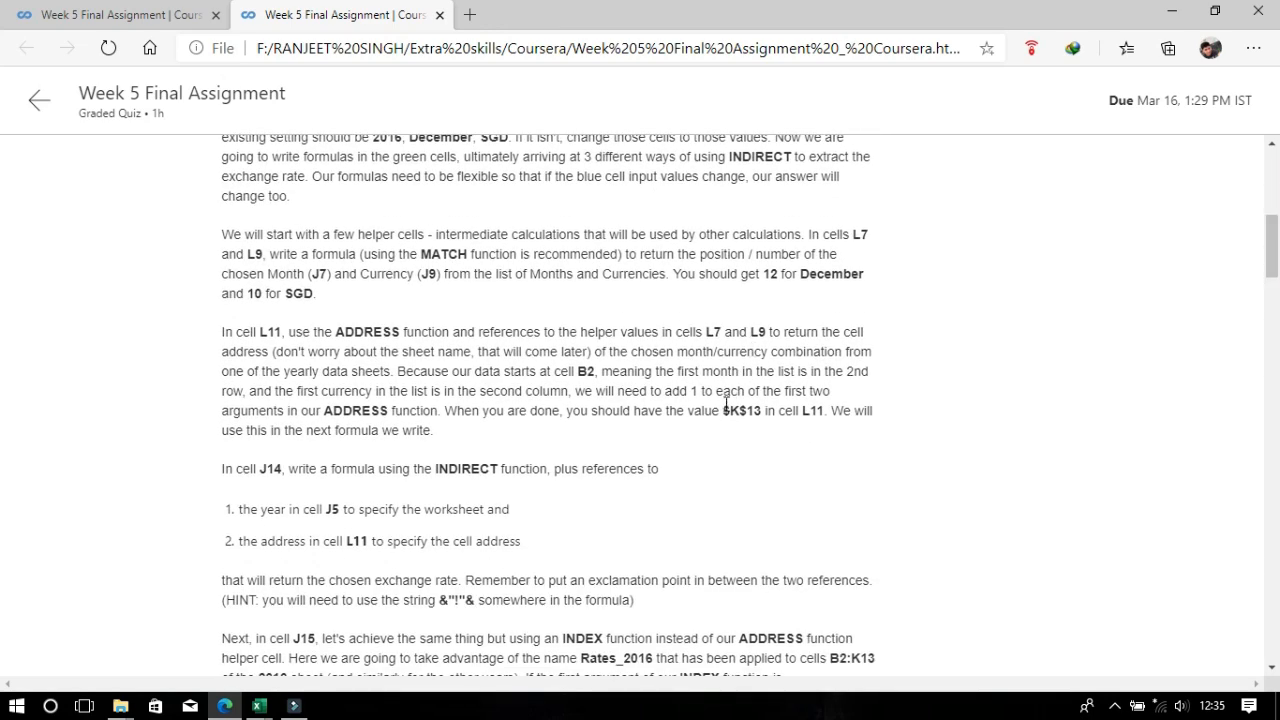
left_click_drag(725, 411, 784, 438)
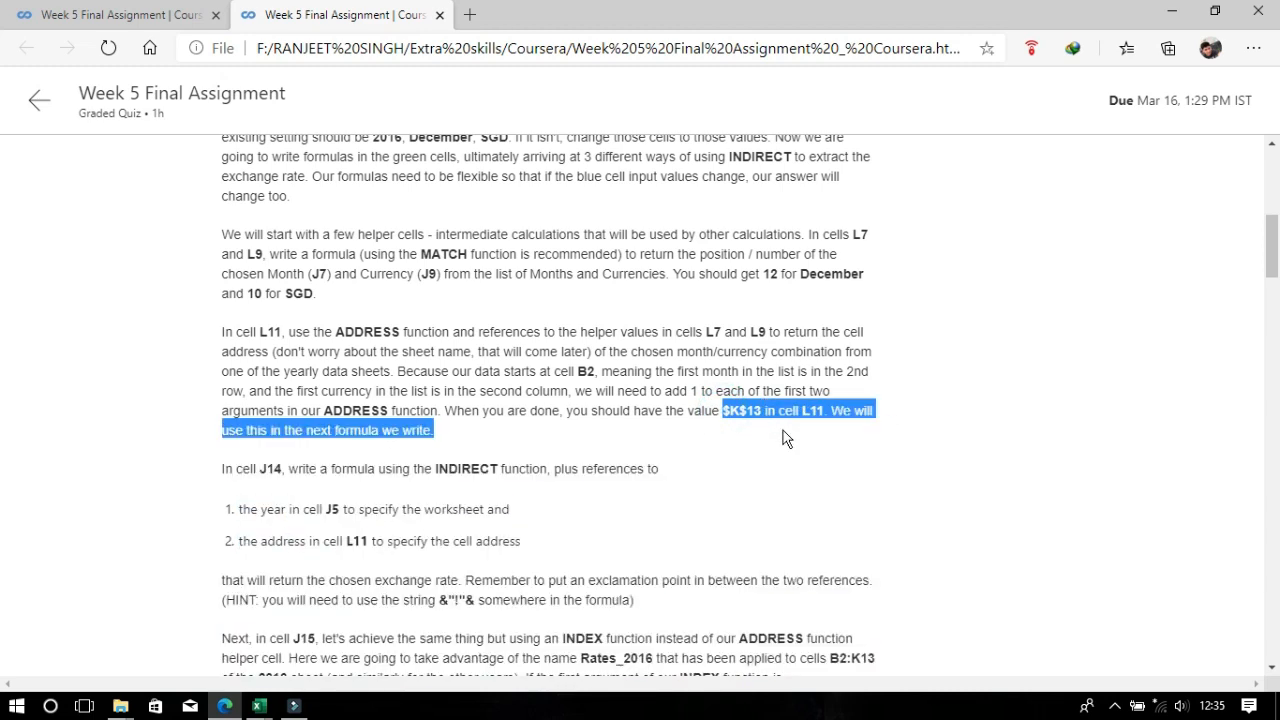
Check the assignment instructions for the expected helper values in L7 and L9 for December and SGD
left_click(785, 440)
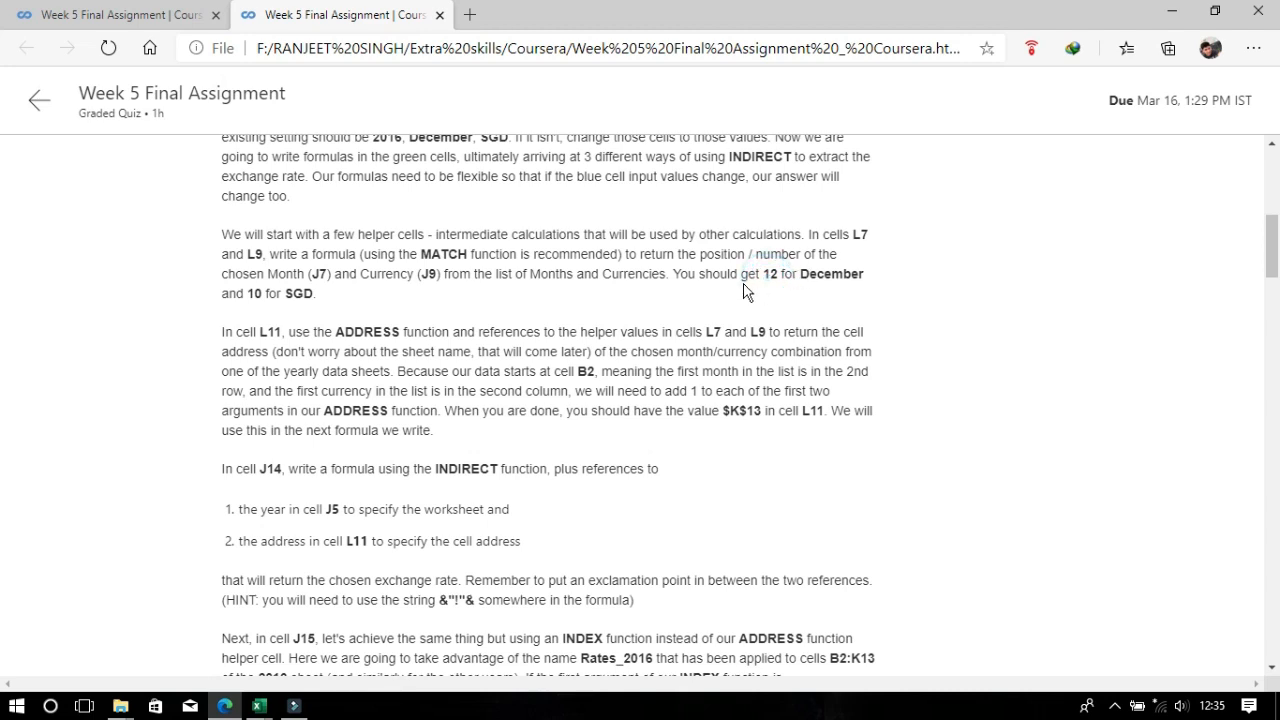
left_click_drag(762, 276, 788, 278)
left_click(294, 296)
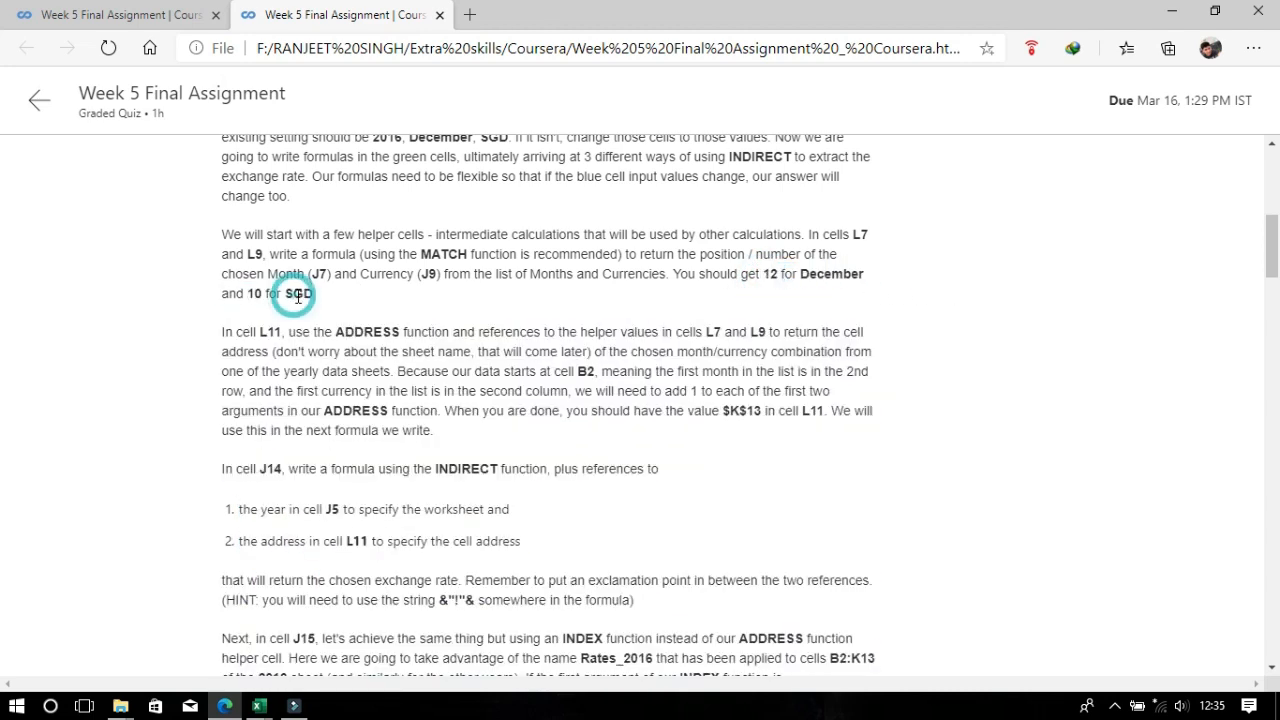
left_click(326, 296)
Switch to the Excel workbook and set the individual rate lookup inputs to year 2016, month December and currency SGD
left_click(260, 706)
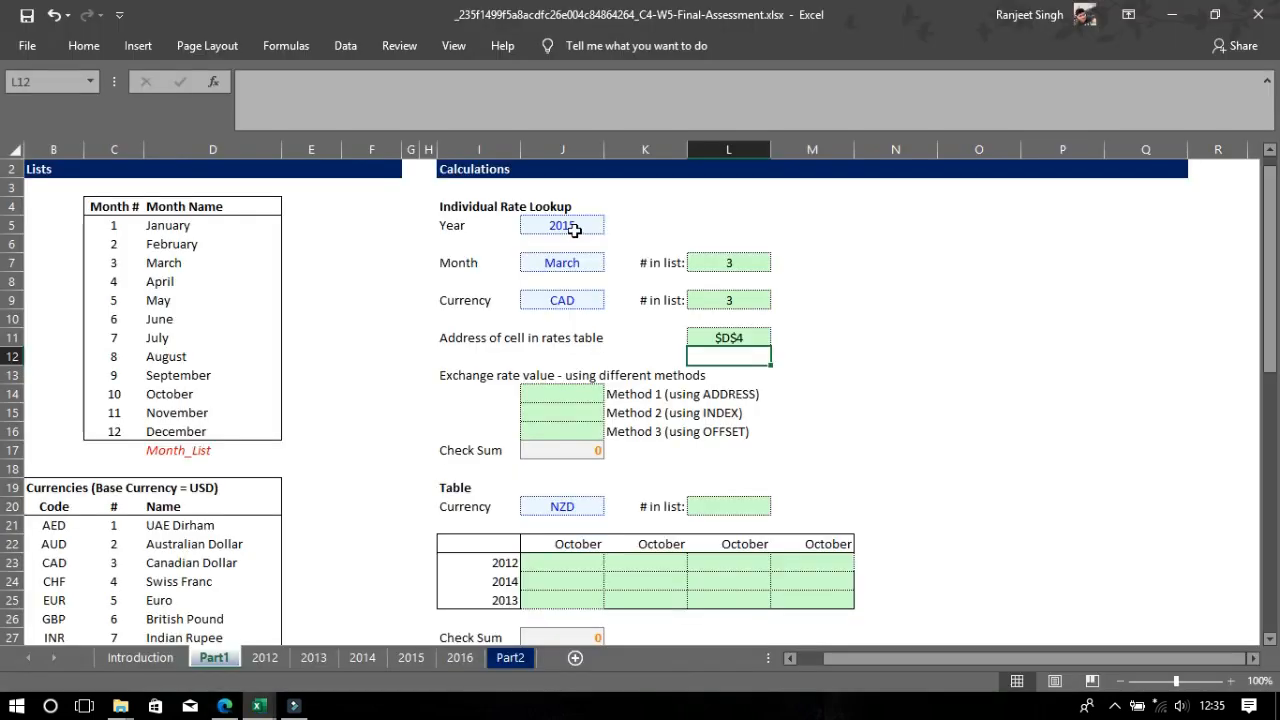
left_click(574, 222)
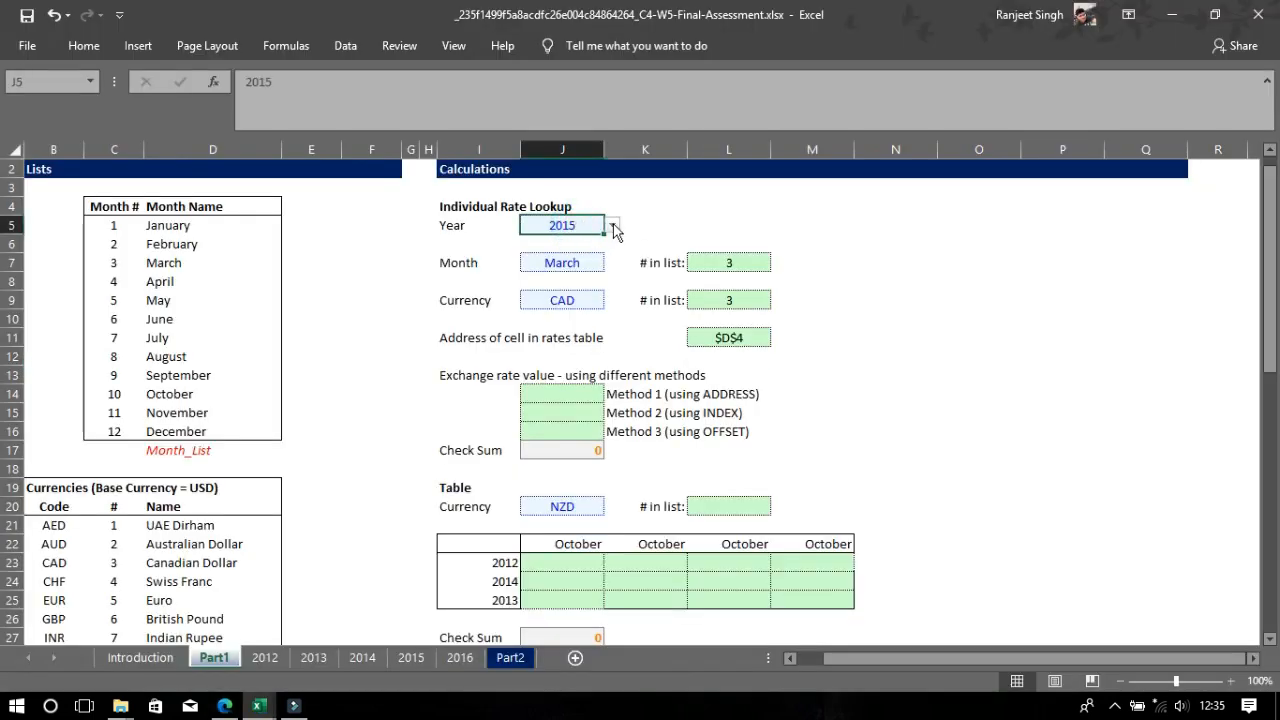
left_click(611, 225)
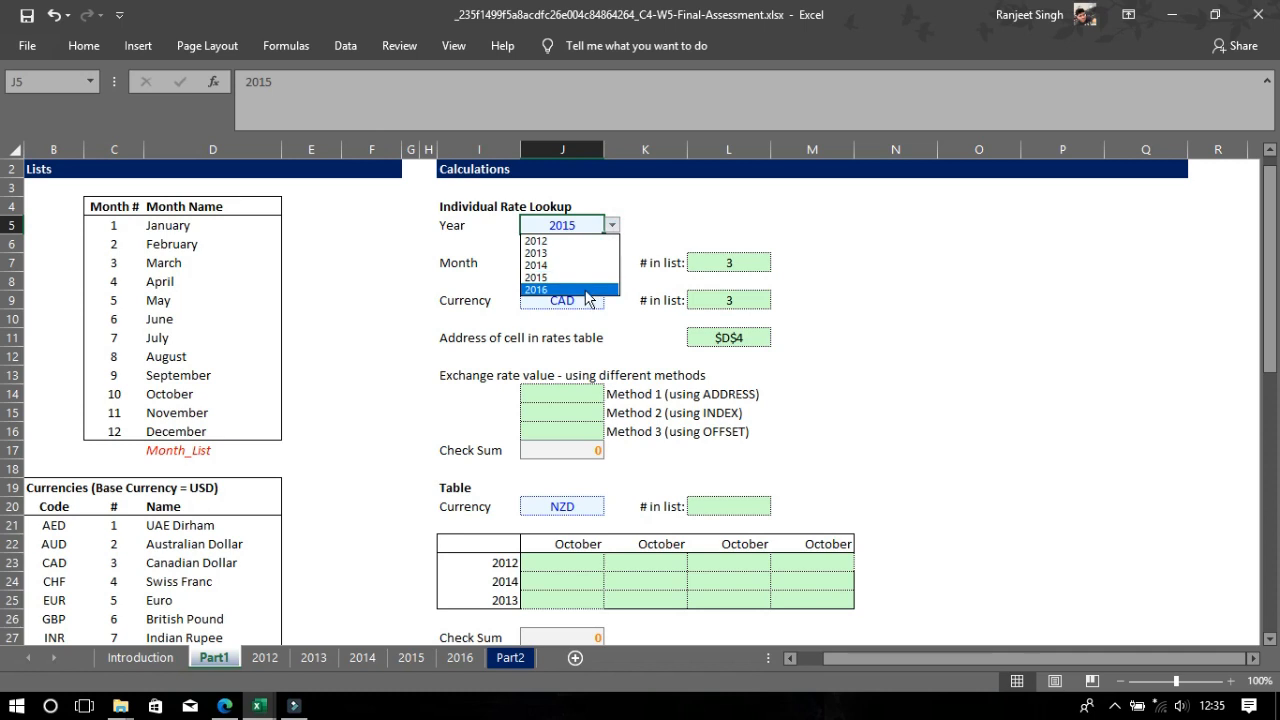
left_click(586, 289)
left_click(578, 262)
left_click(606, 264)
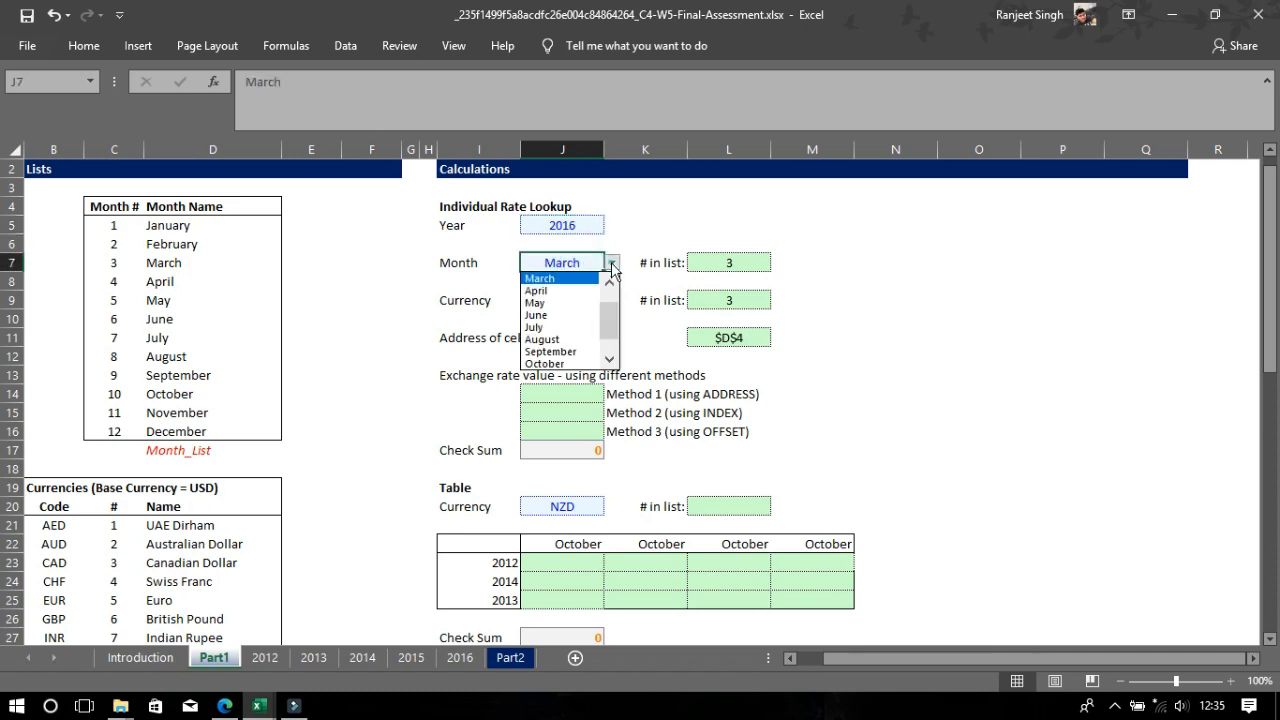
scroll(576, 355, "down", 2)
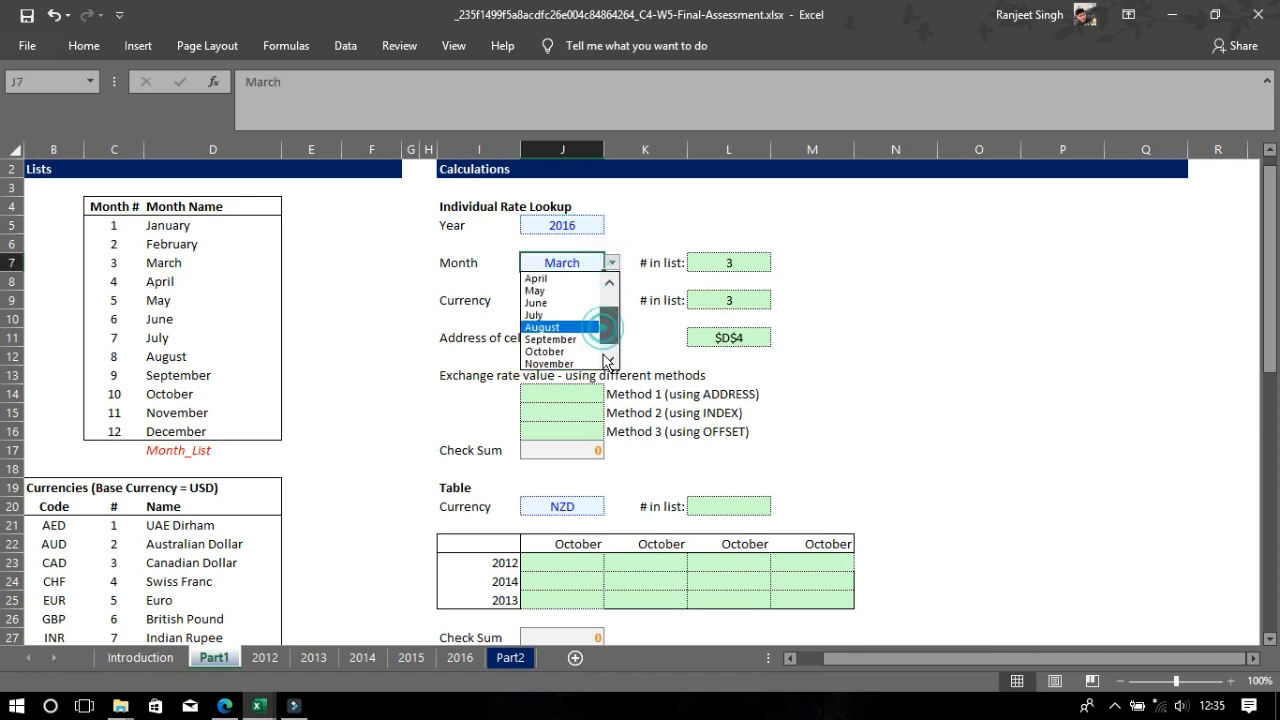
left_click(577, 364)
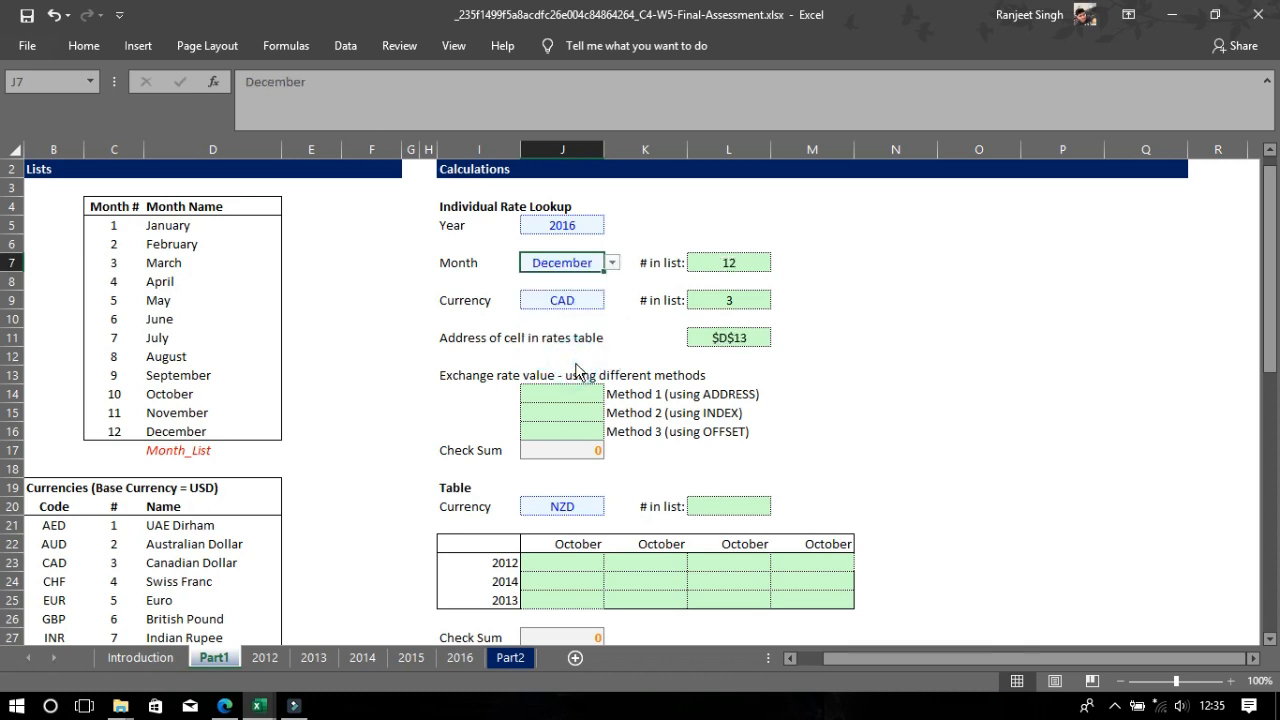
left_click(585, 300)
left_click(613, 300)
left_click(572, 401)
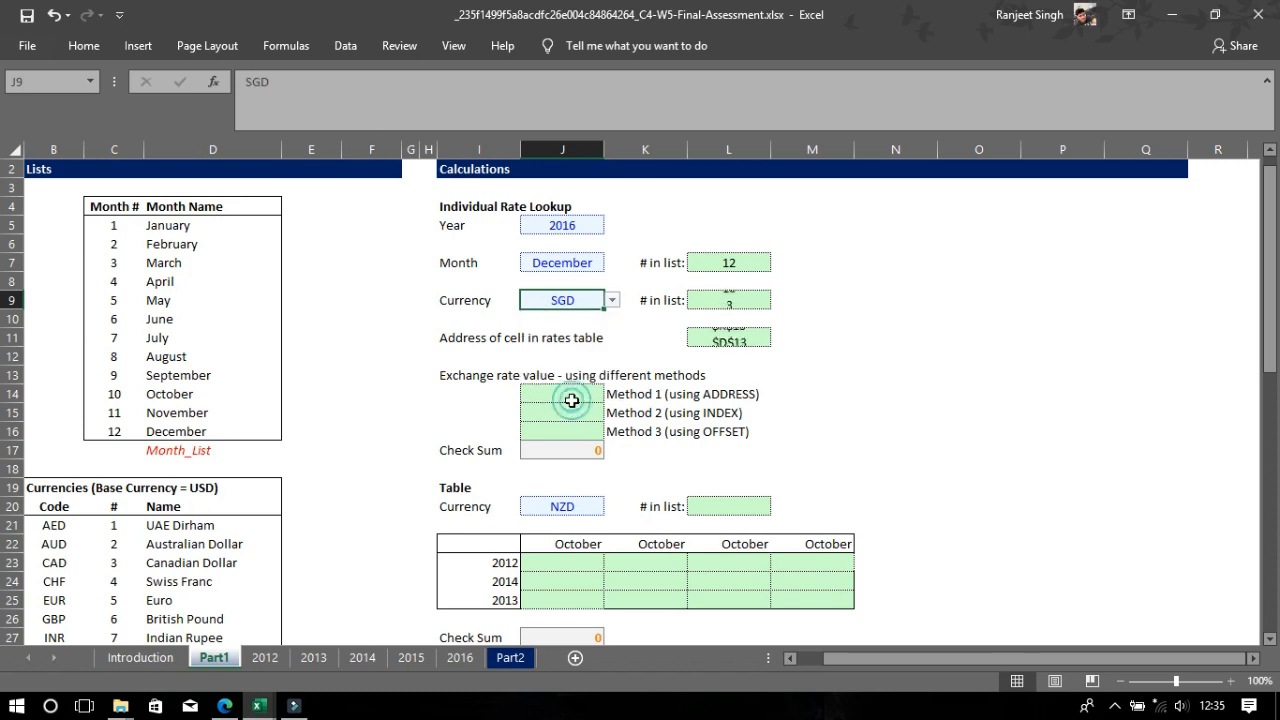
Check the results in helper cells L7, L9 and L11 against the values given in the assignment
left_click(740, 338)
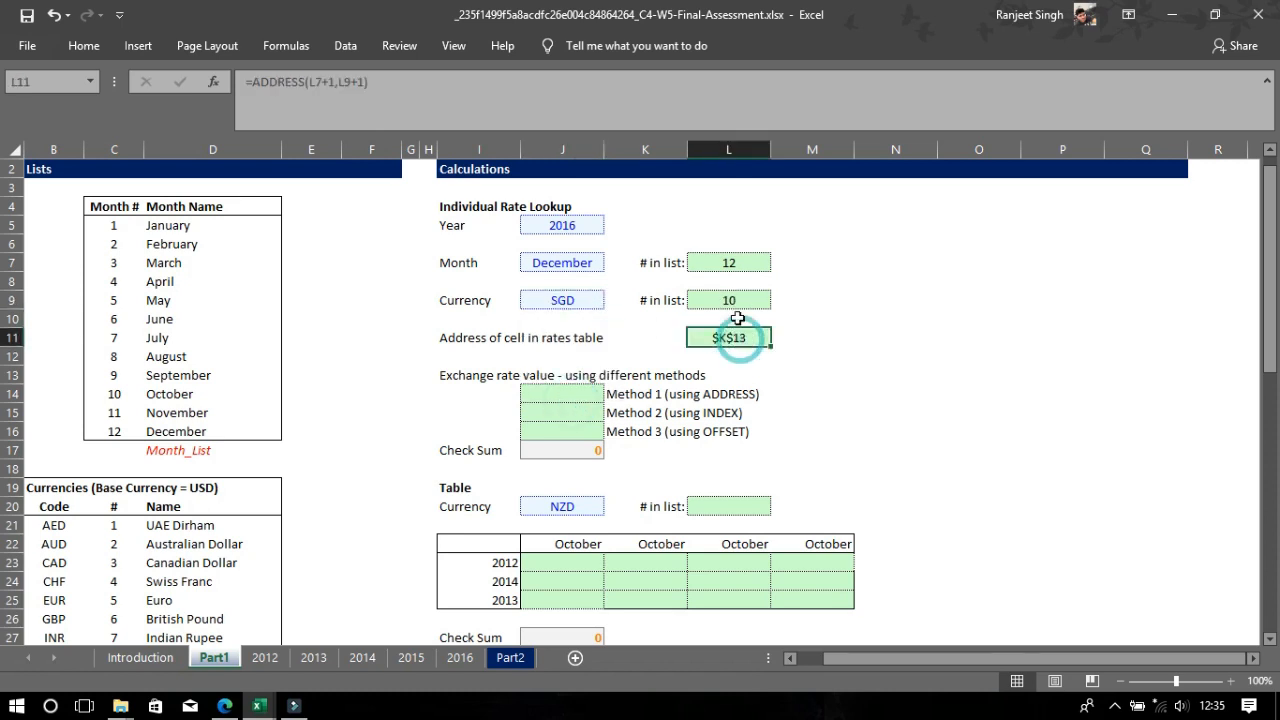
left_click(731, 300)
left_click(729, 262)
left_click(729, 298)
left_click(733, 339)
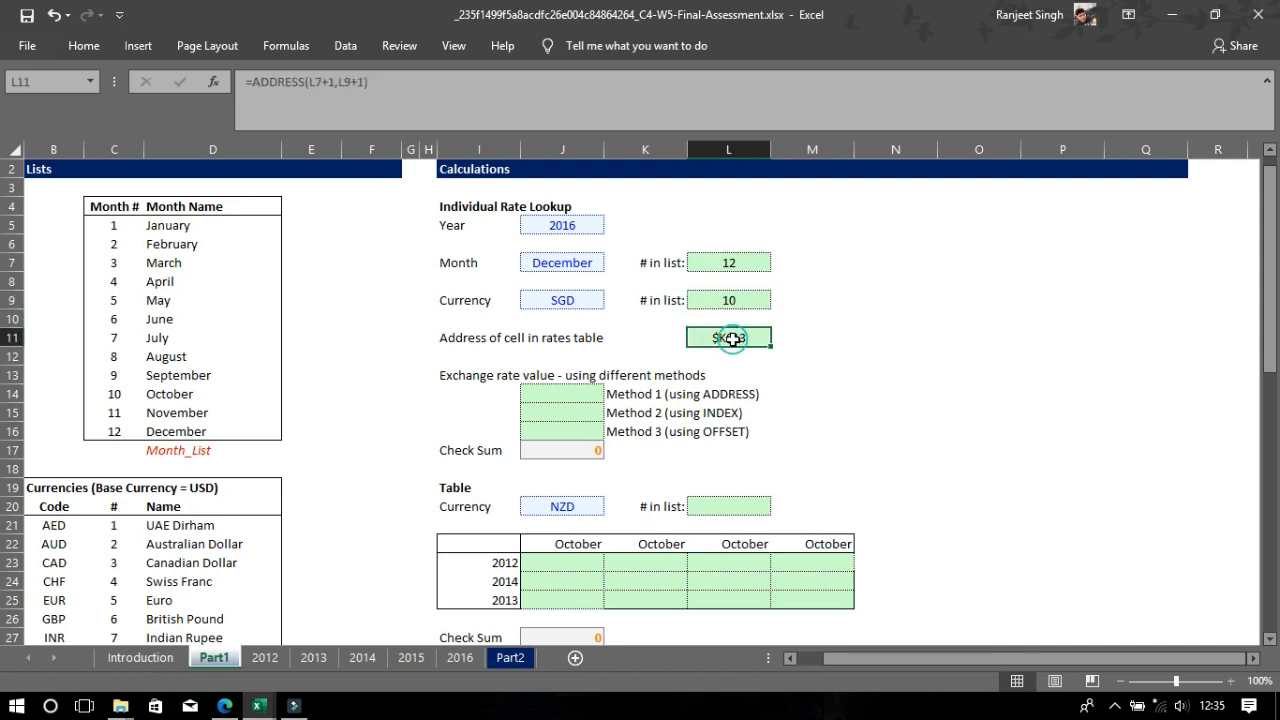
left_click(622, 372)
left_click(579, 391)
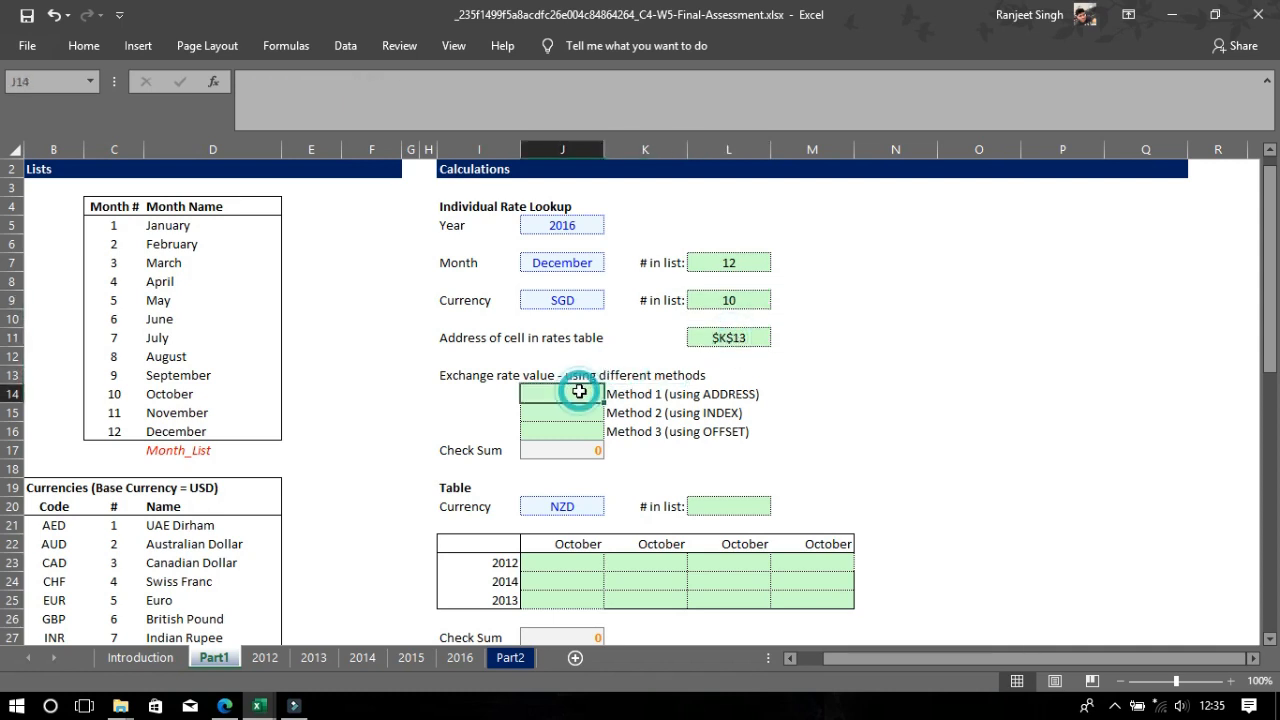
type("=")
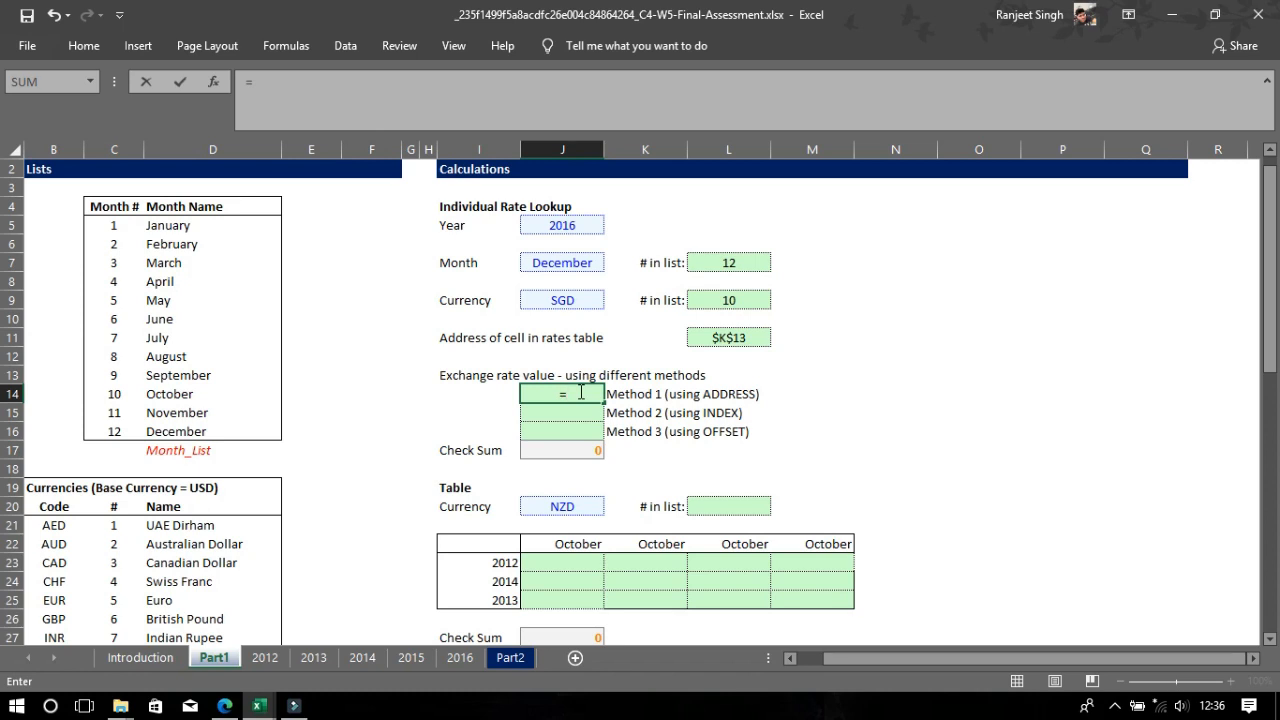
left_click(598, 418)
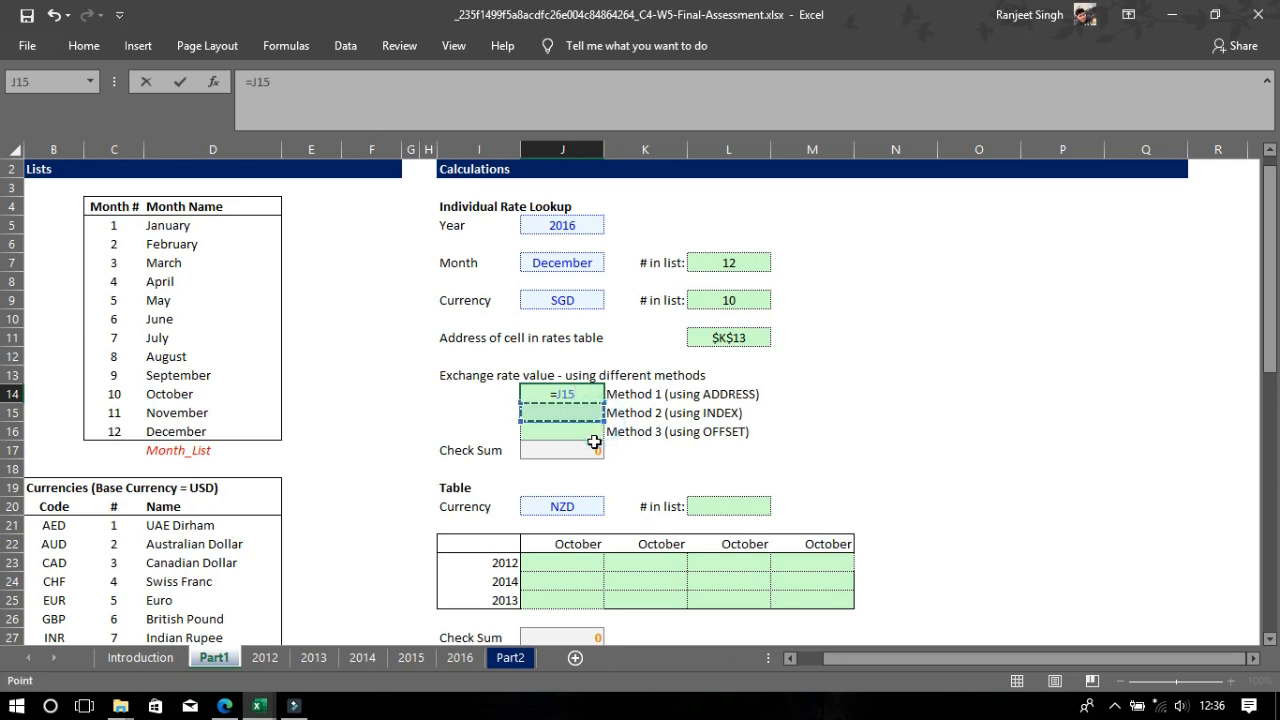
left_click(594, 440)
left_click(590, 401)
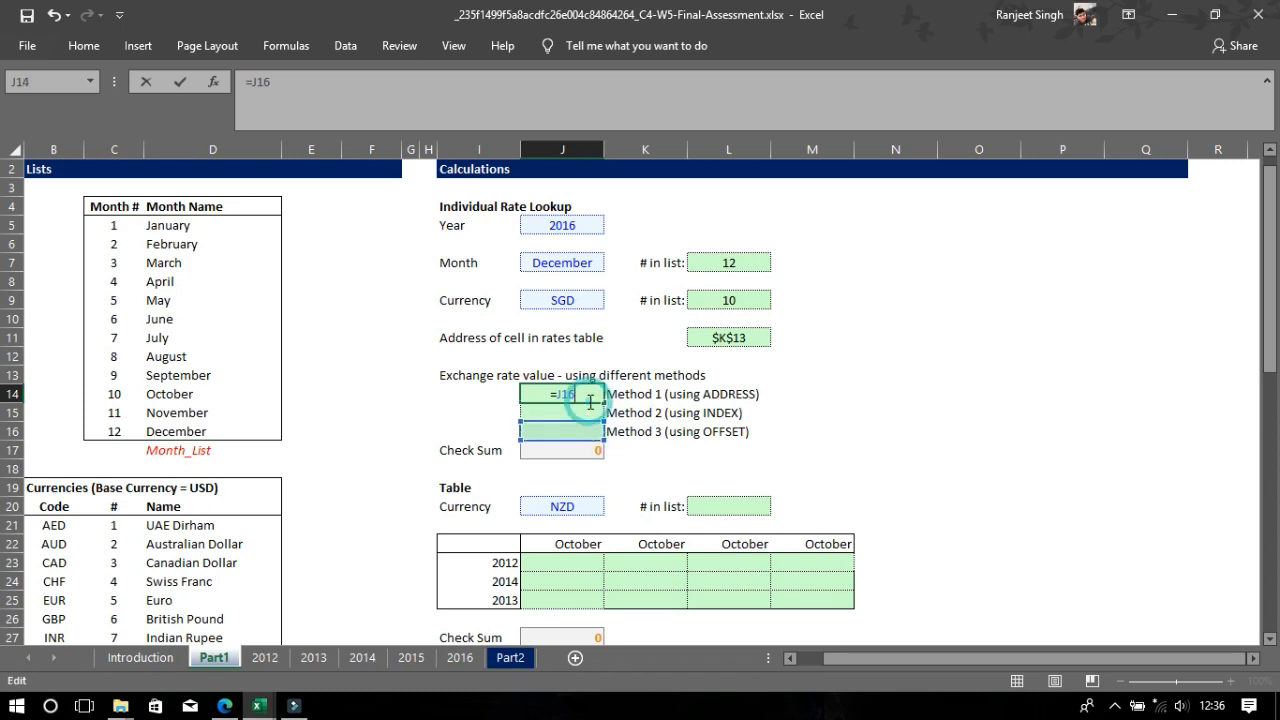
key("BackSpace")
key("BackSpace")
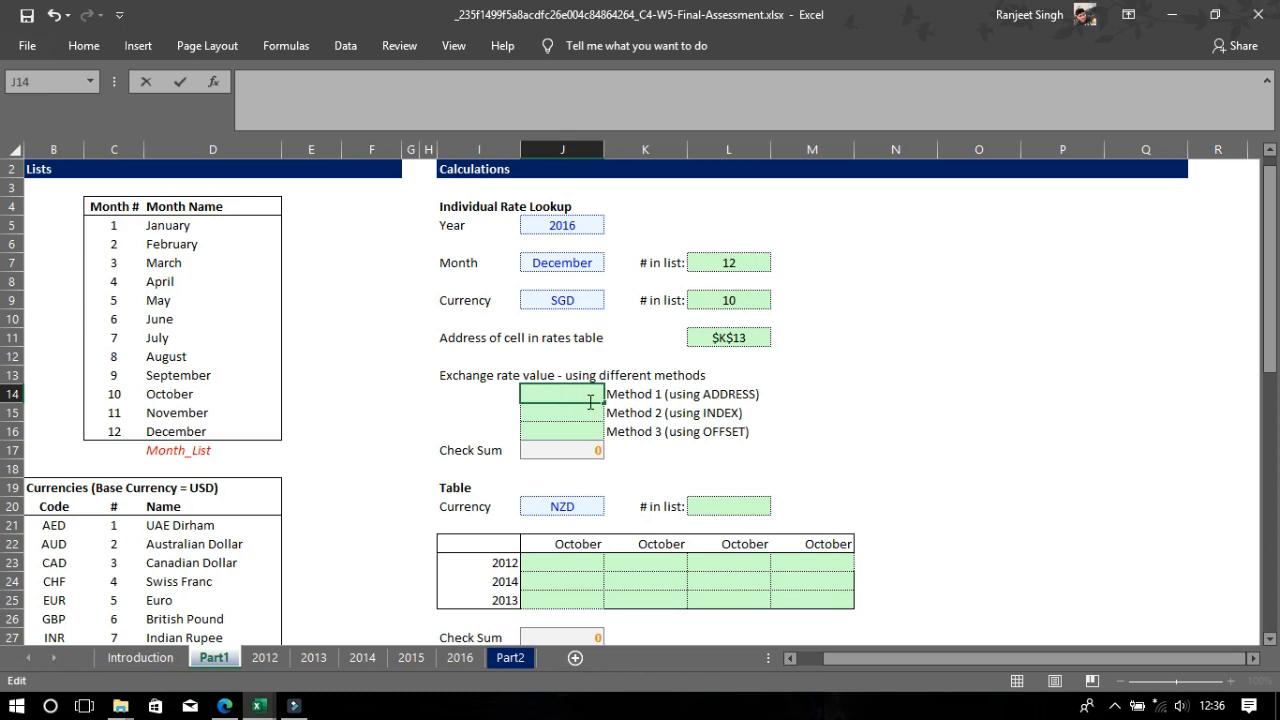
Start an INDIRECT formula in J14 with a nested ADDRESS function using L7+1 as the row and L9+1 as the column
type("=in")
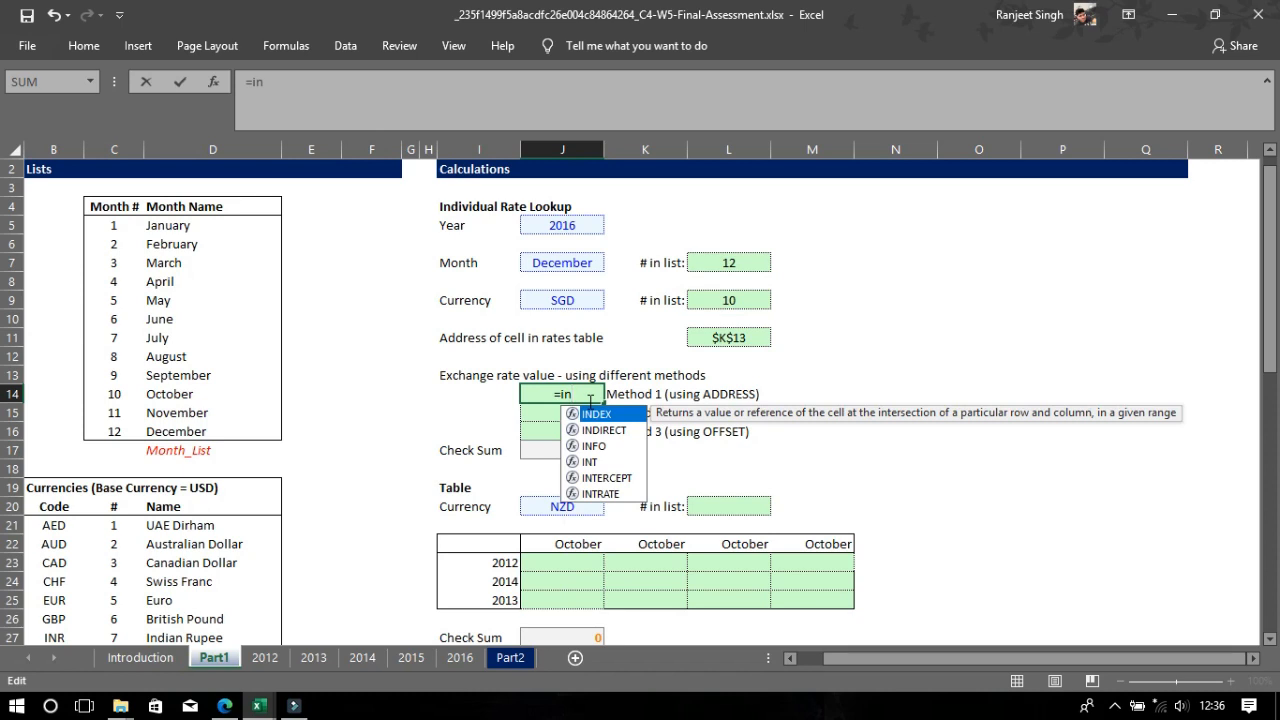
key("Down")
key("Tab")
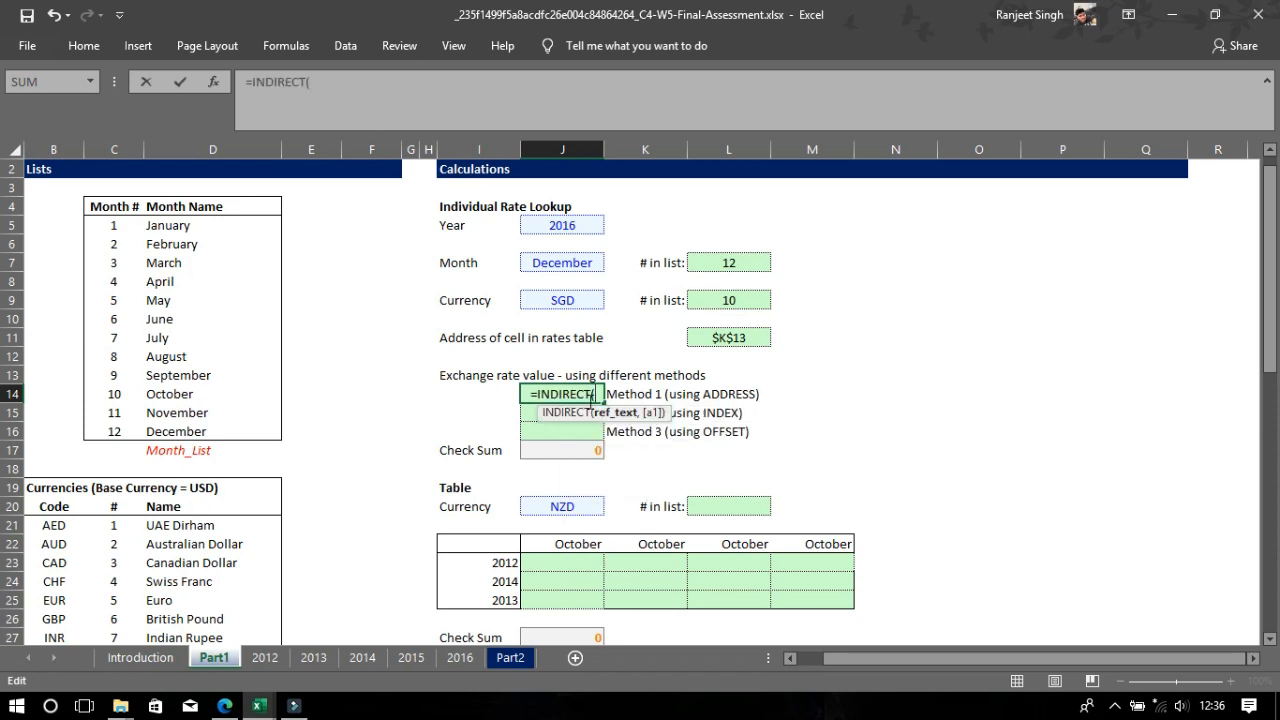
type("a")
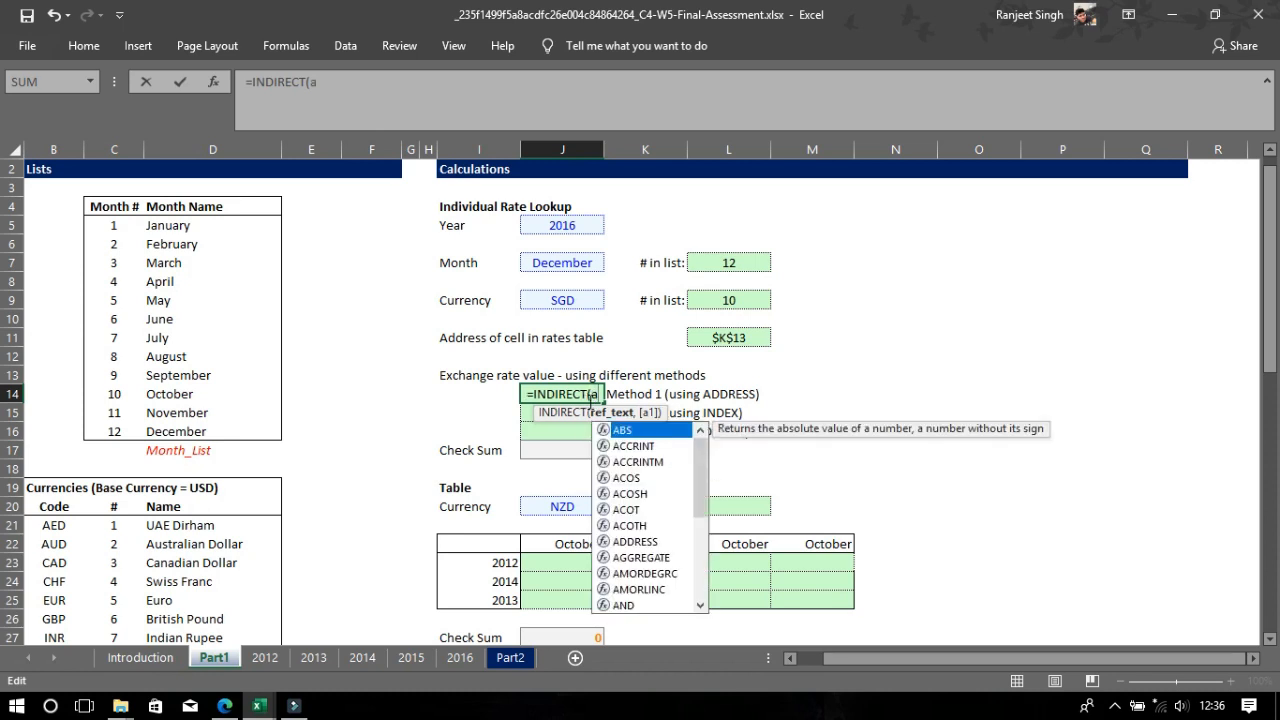
type("ddd")
key("BackSpace")
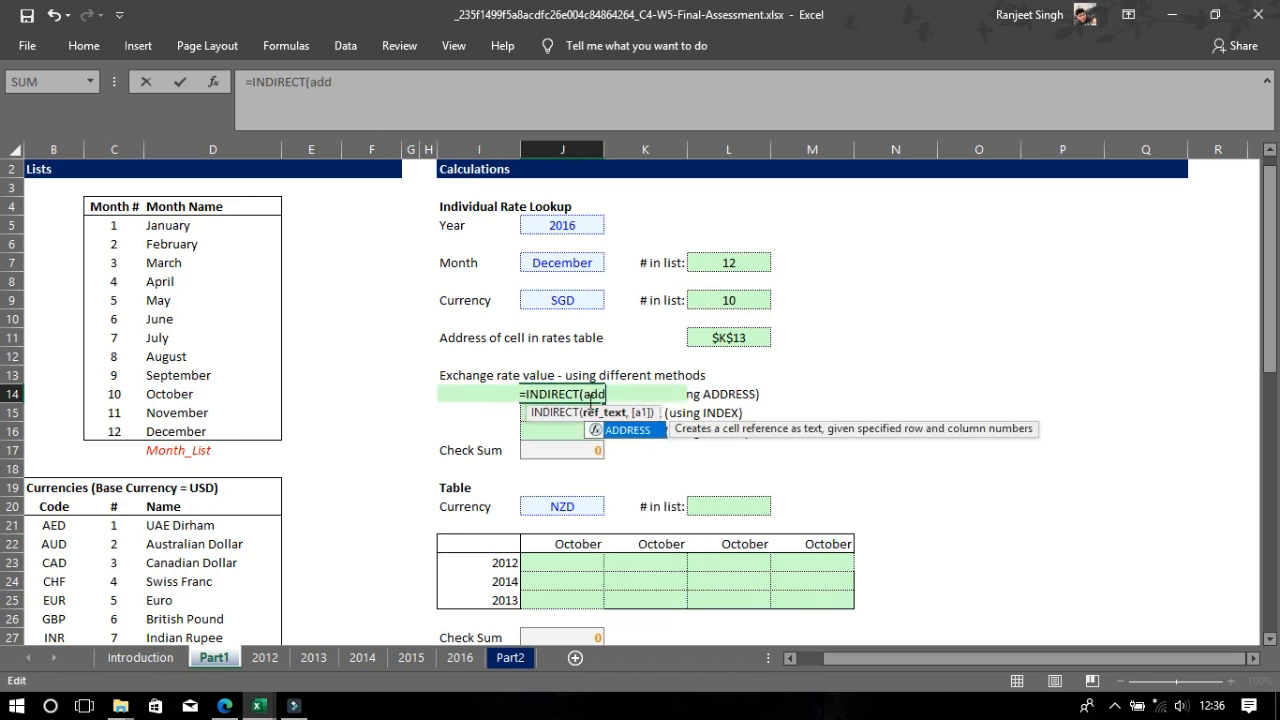
key("Tab")
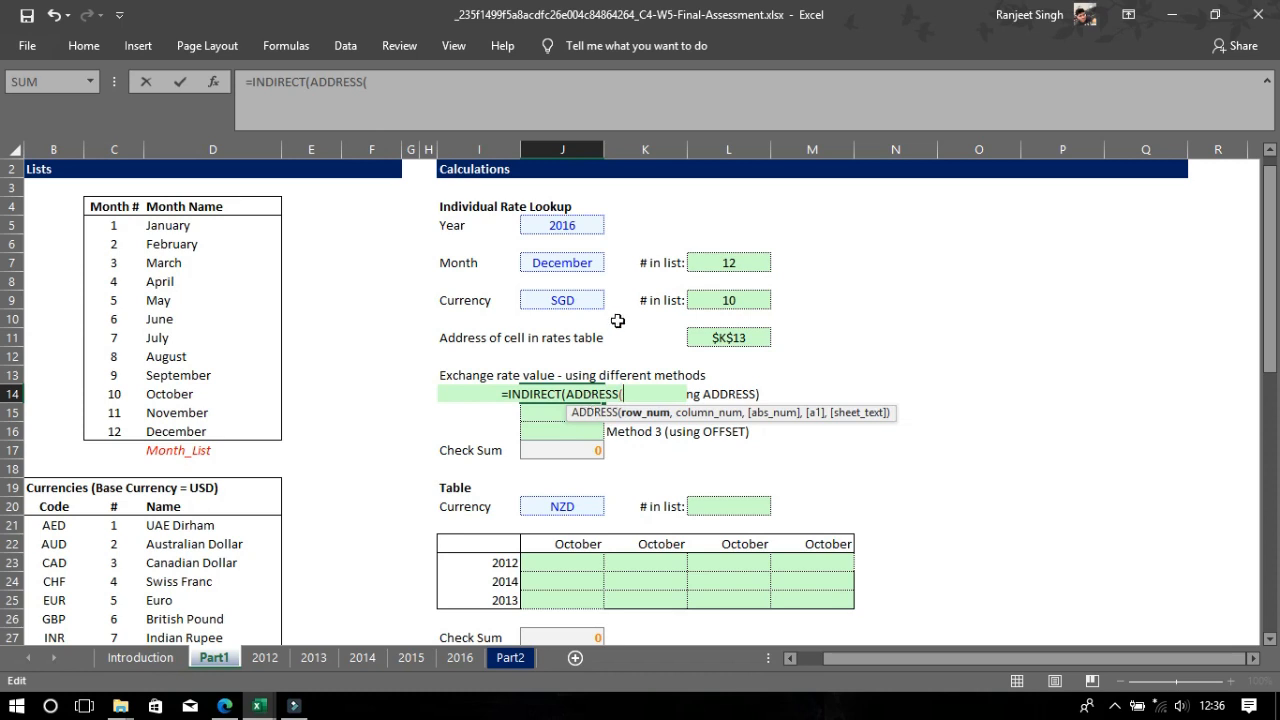
left_click(707, 264)
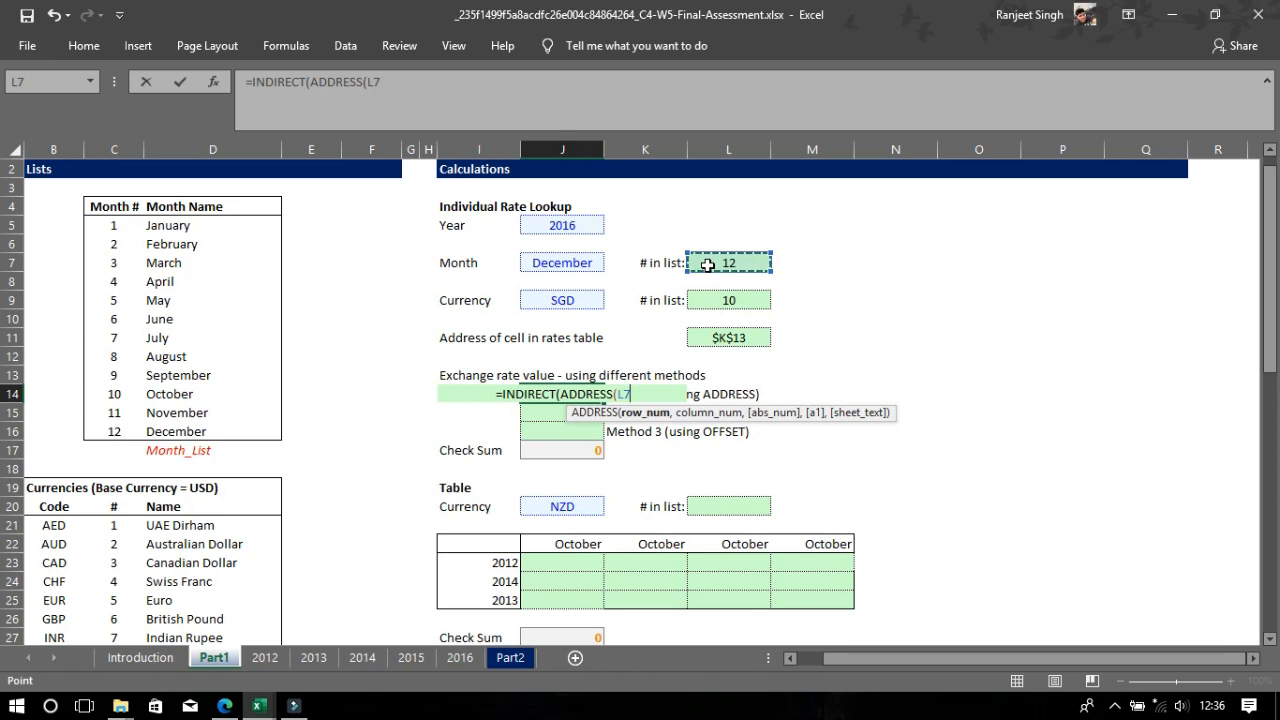
type("+1")
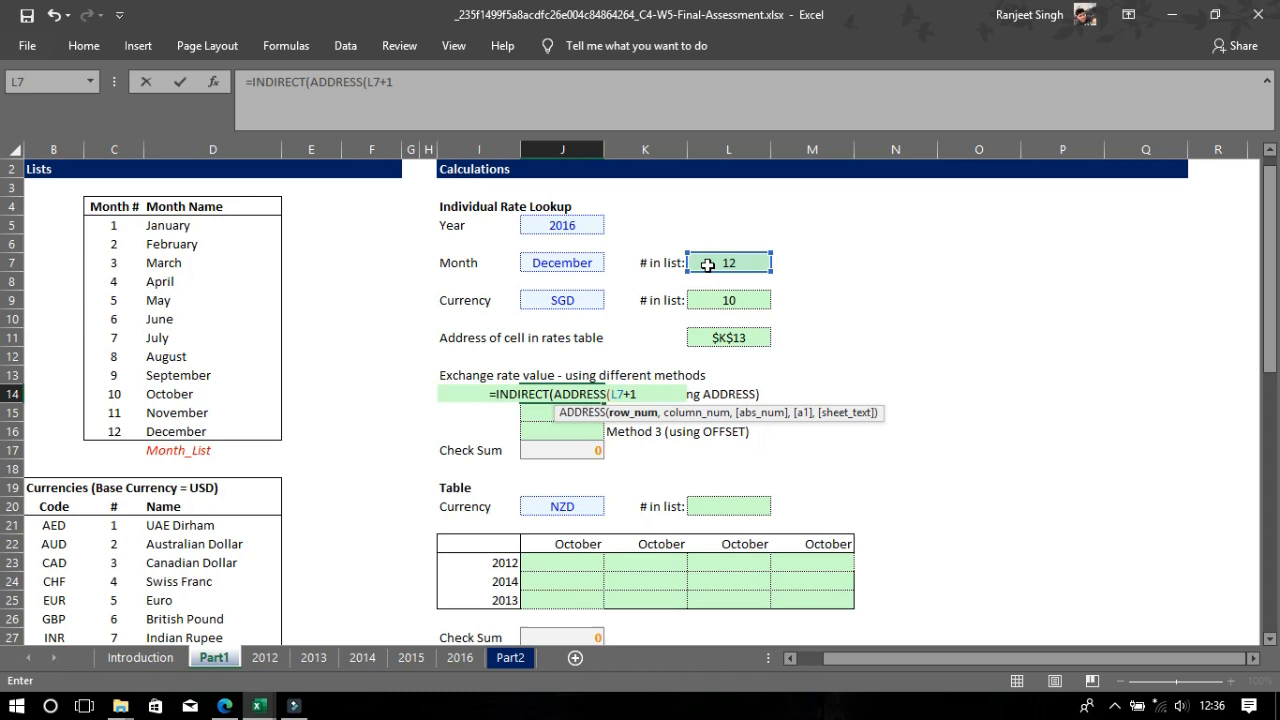
type(",")
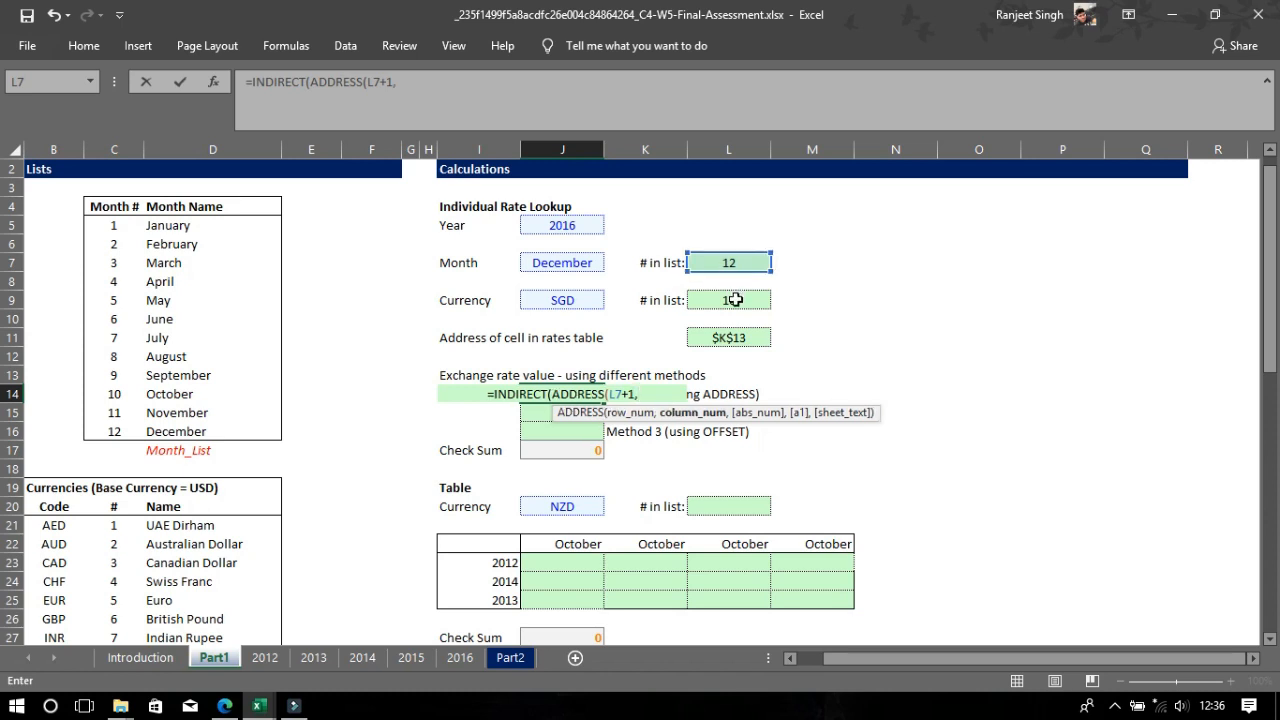
left_click(735, 300)
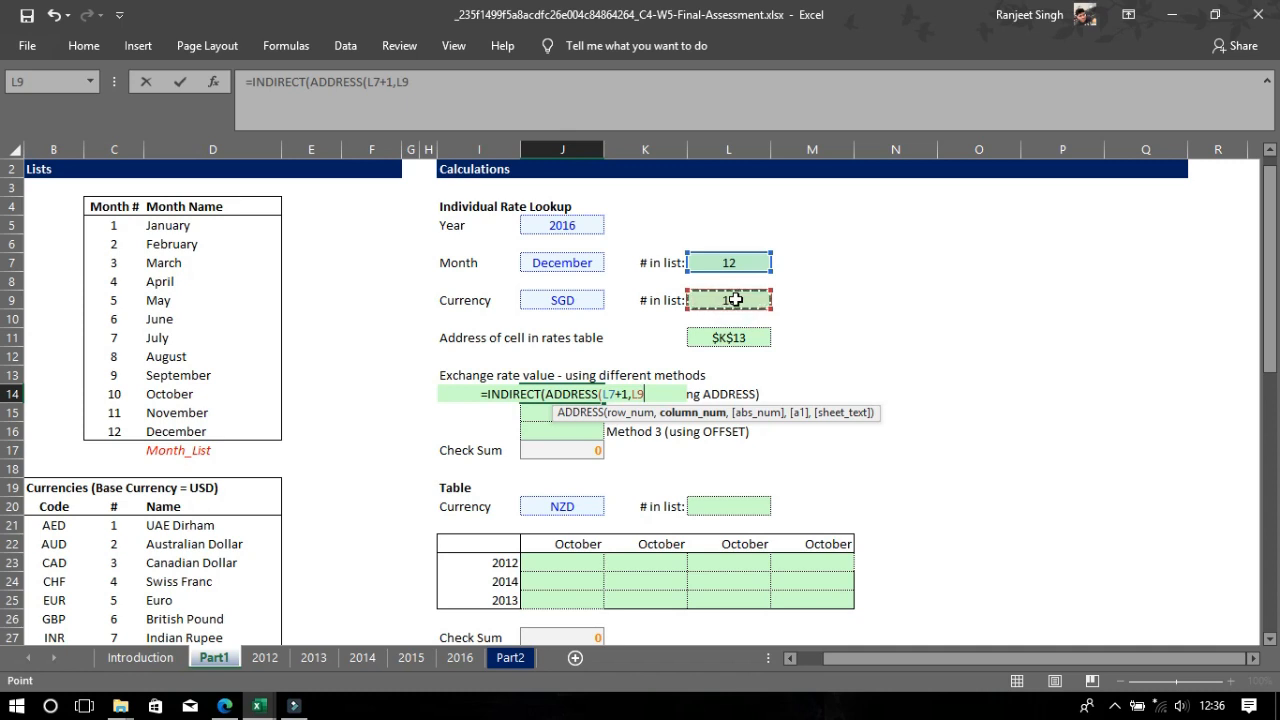
type("+1")
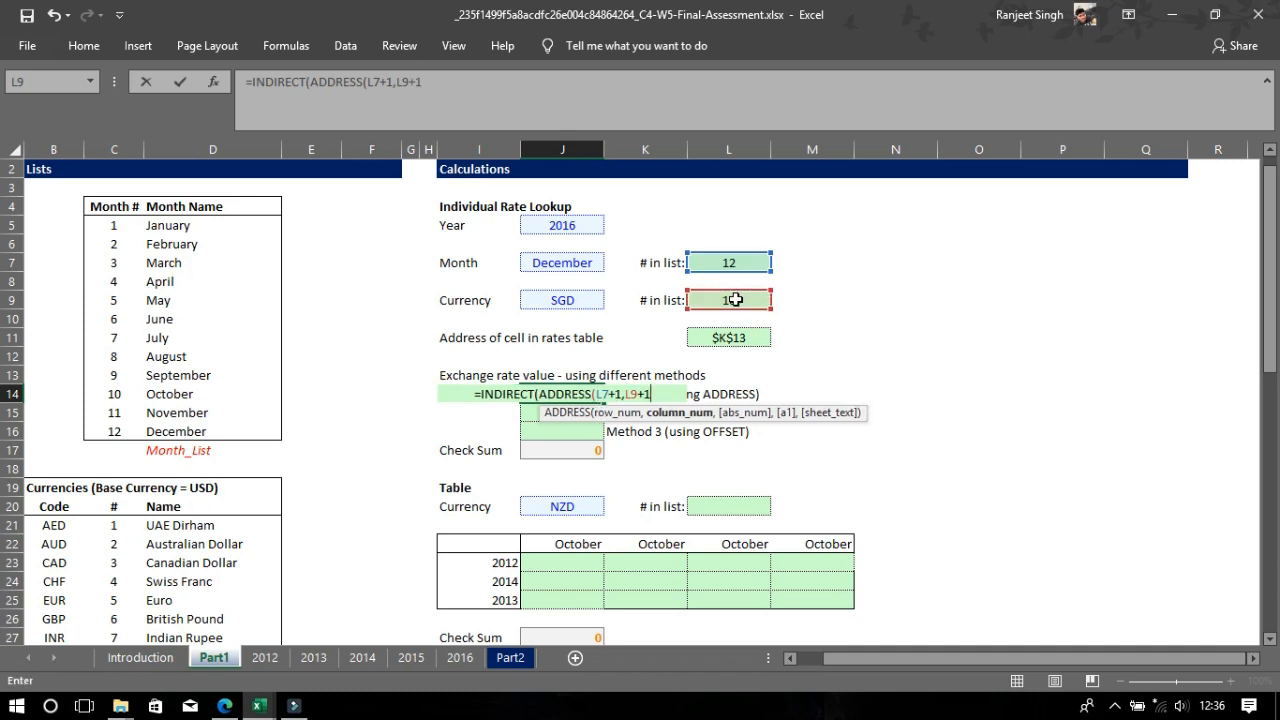
Complete the J14 formula with the absolute and A1-style arguments and year sheet reference as =INDIRECT(ADDRESS(L7+1,L9+1,1,1,J5),TRUE)
type(",1")
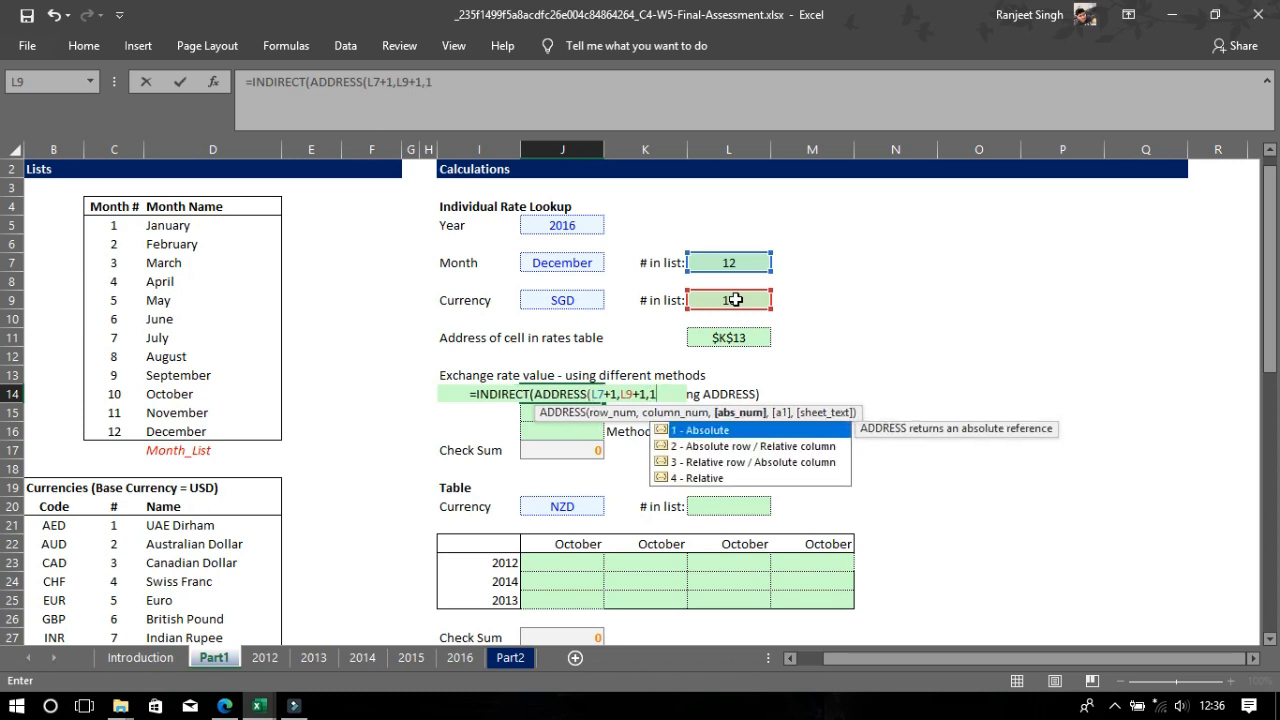
type(",1")
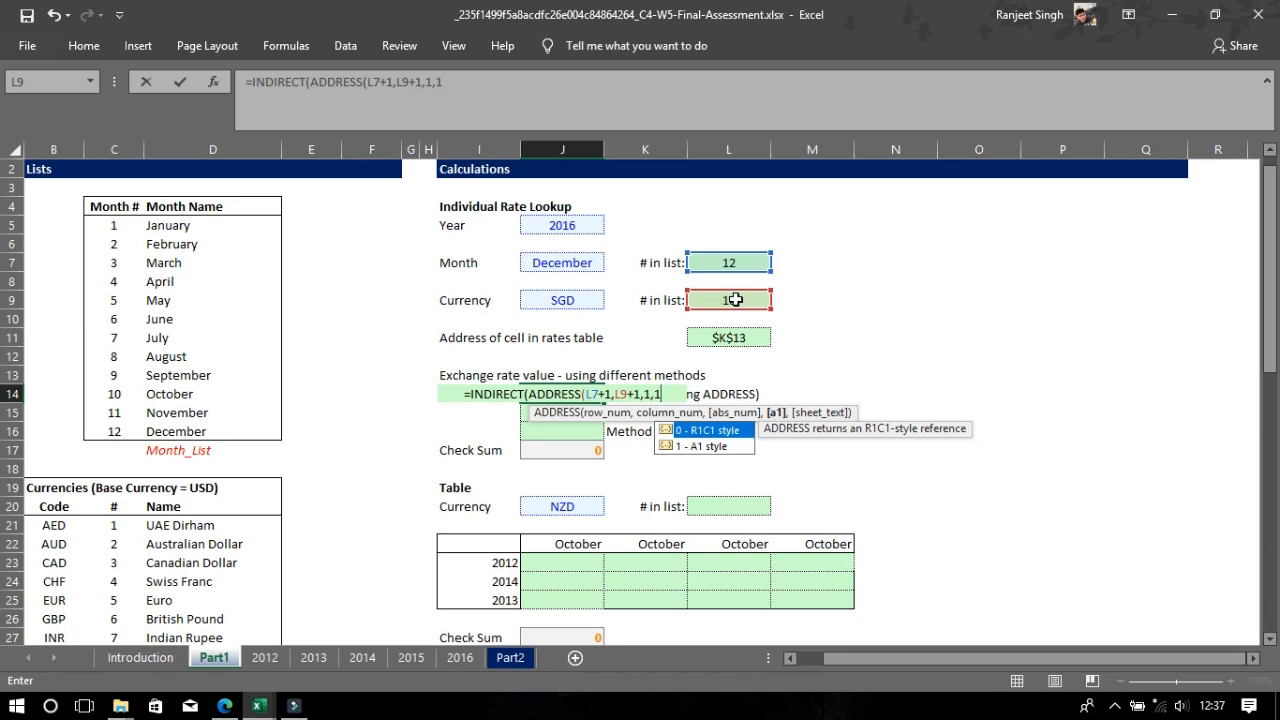
type(",")
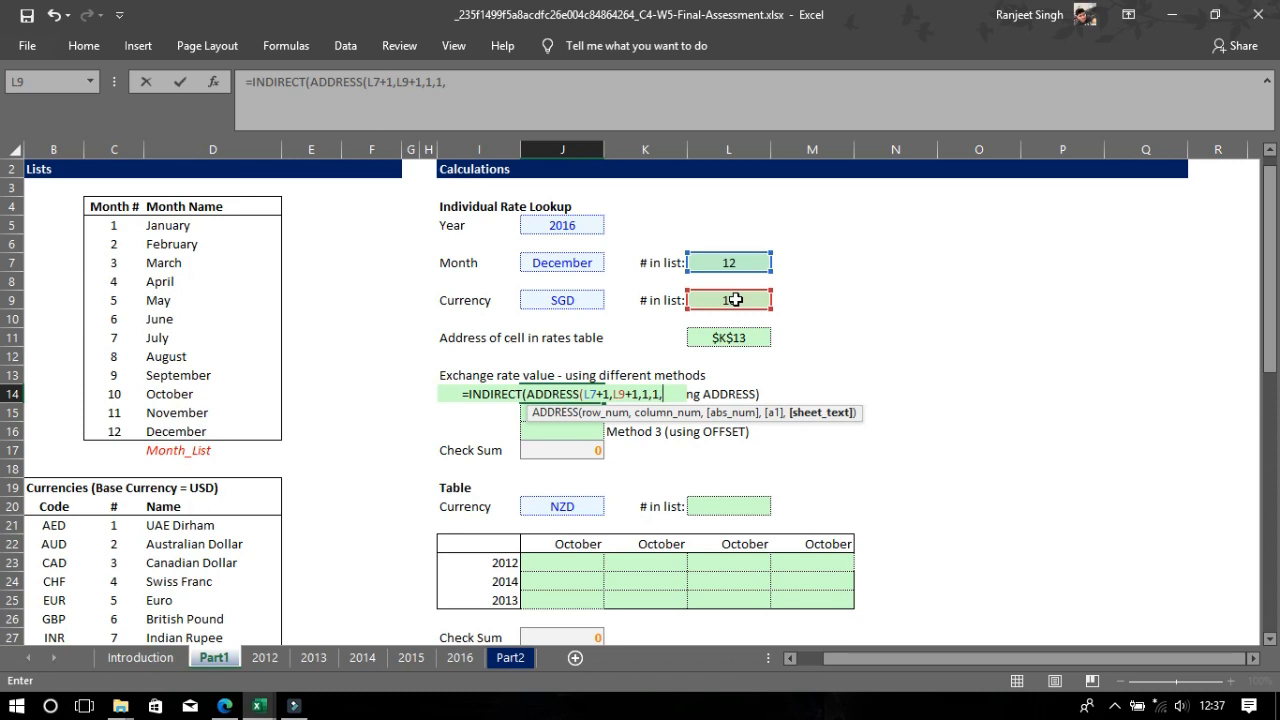
left_click(581, 222)
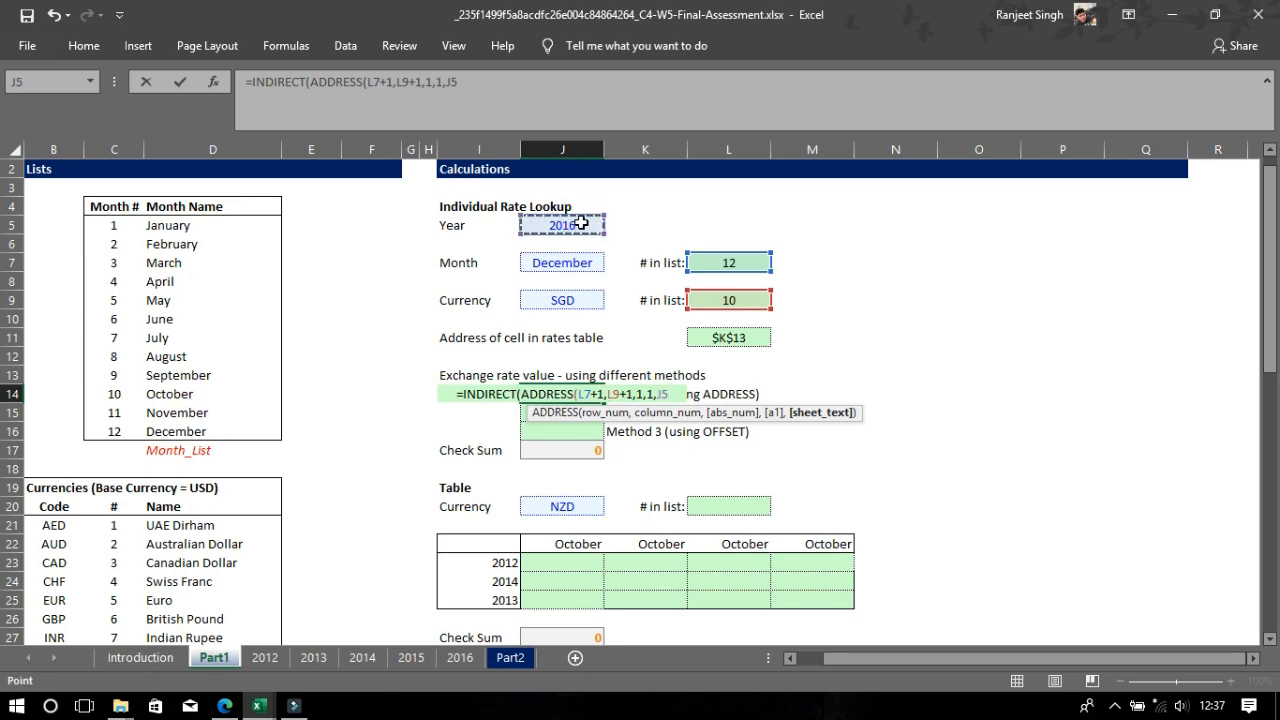
type(")")
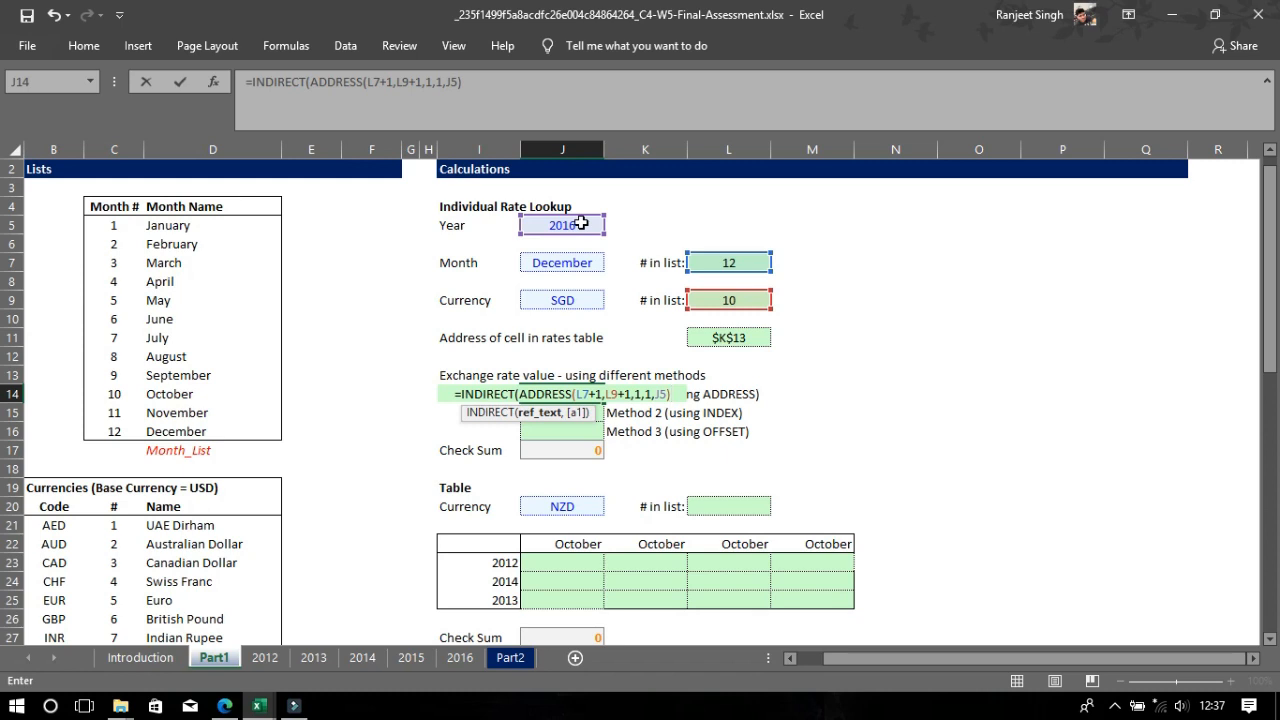
type(",t")
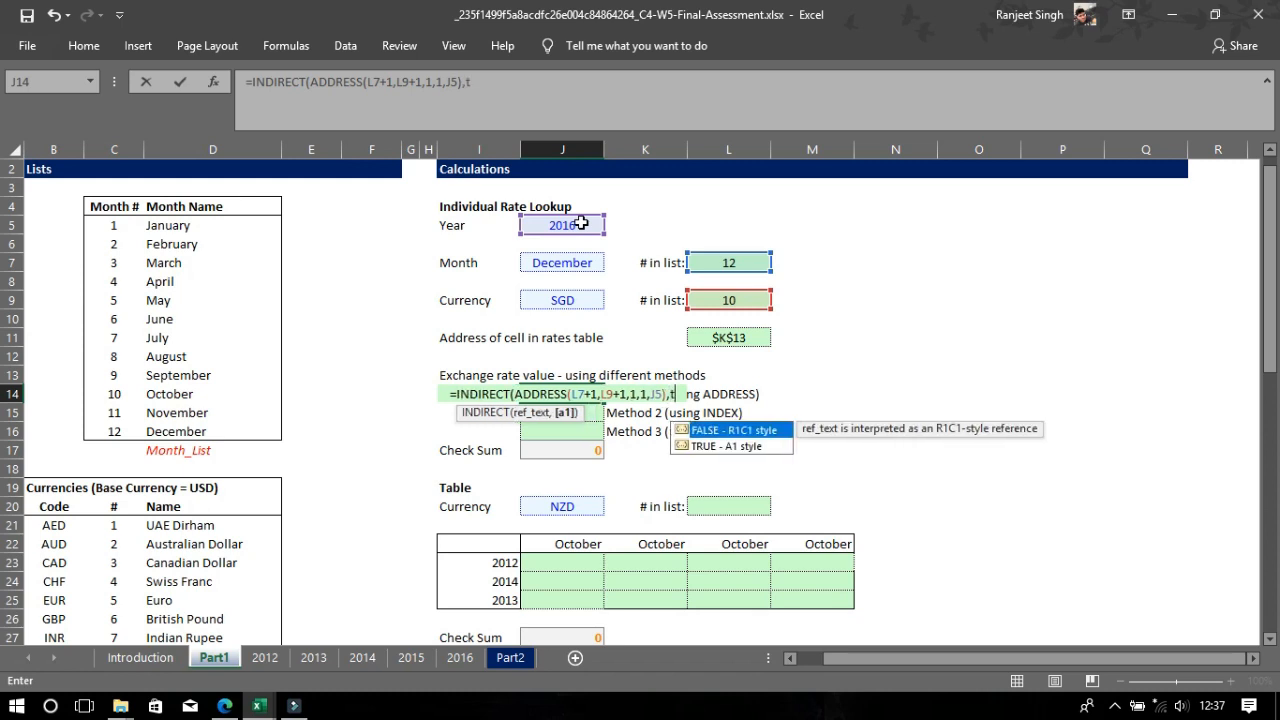
key("Down")
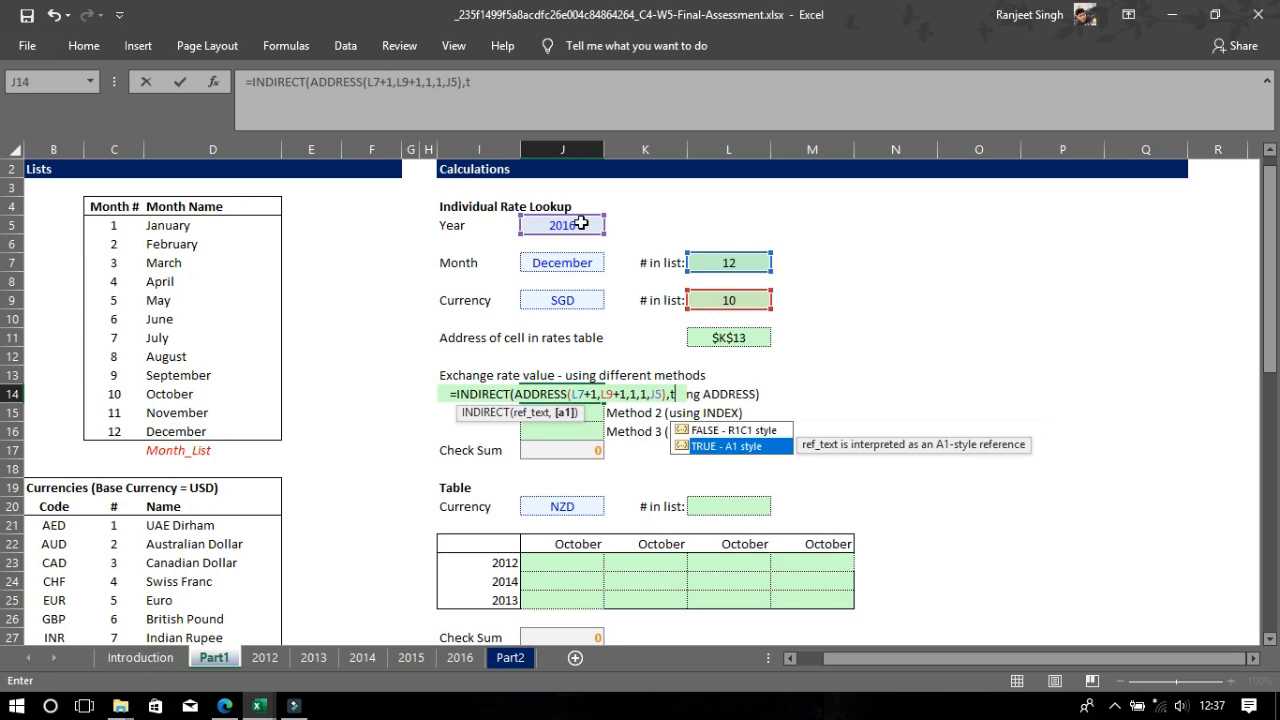
key("Tab")
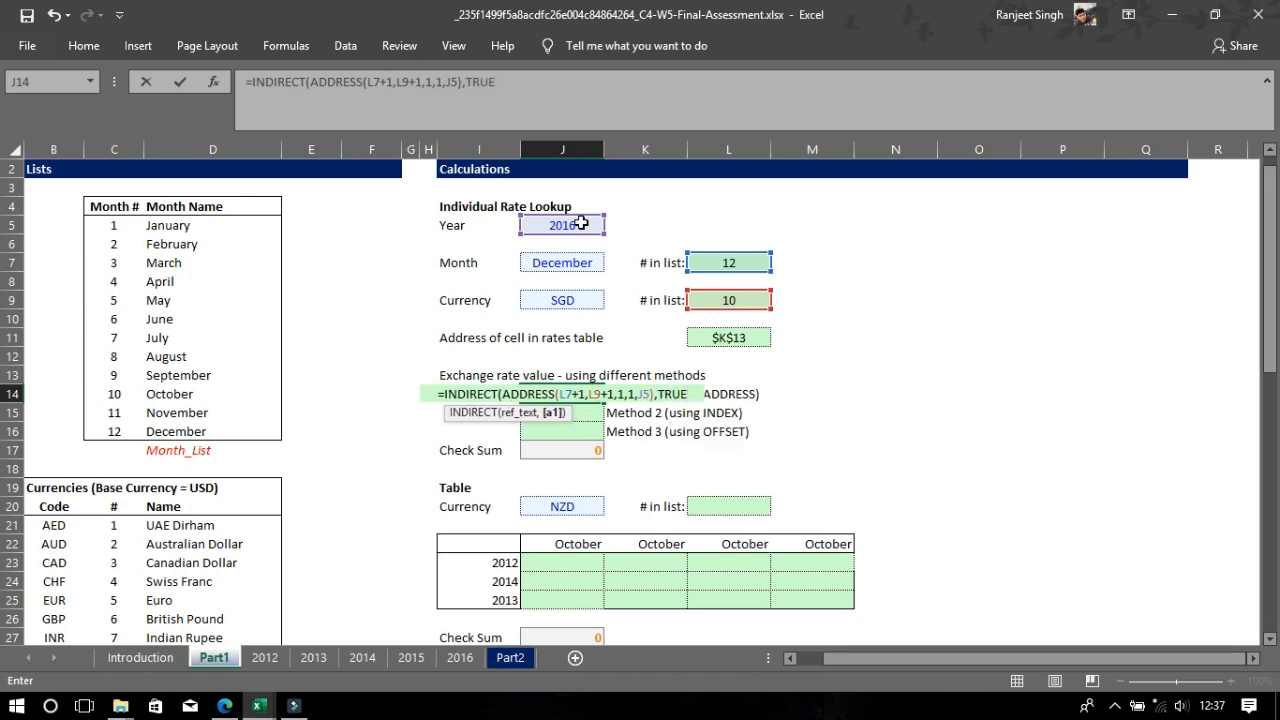
key("Return")
key("Return")
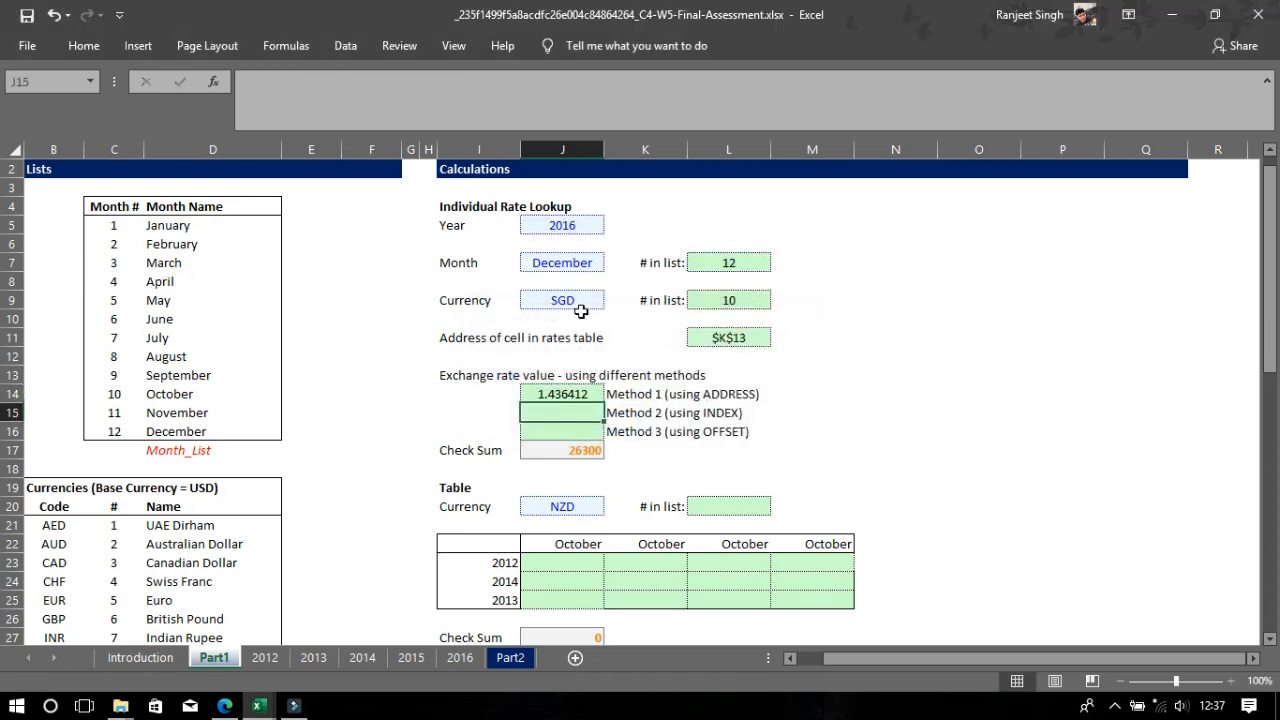
left_click(566, 391)
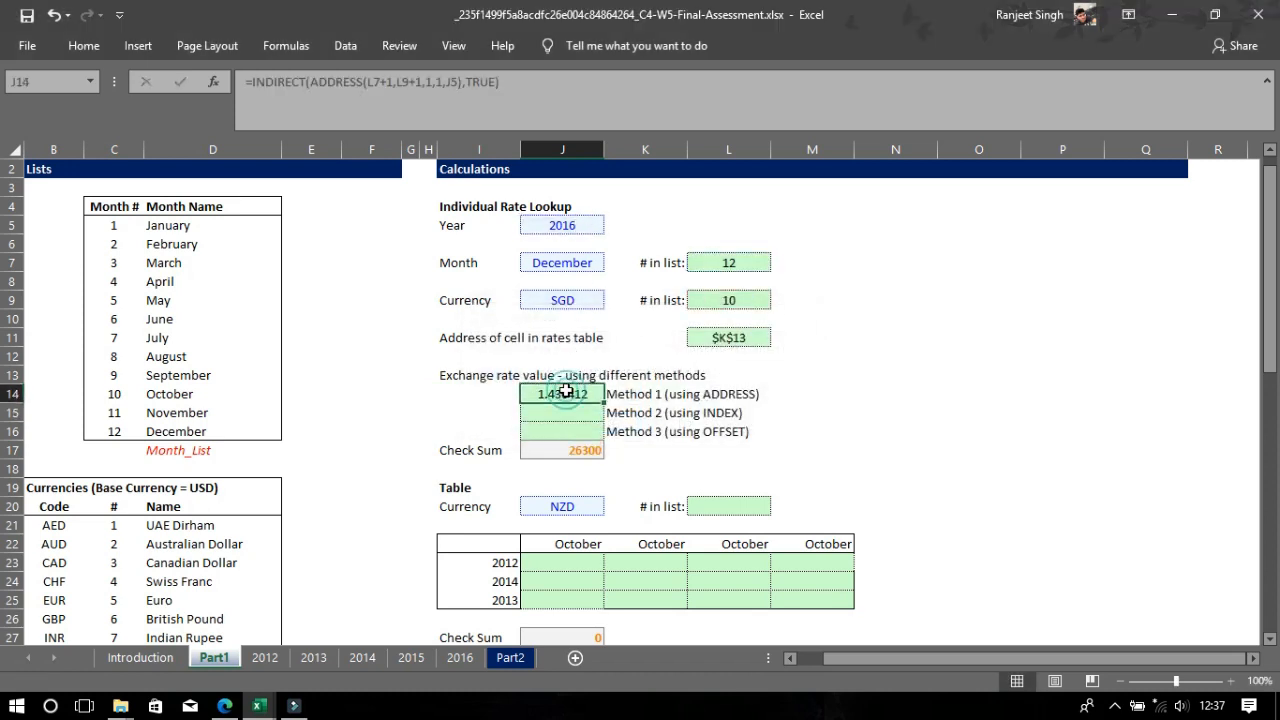
left_click(568, 422)
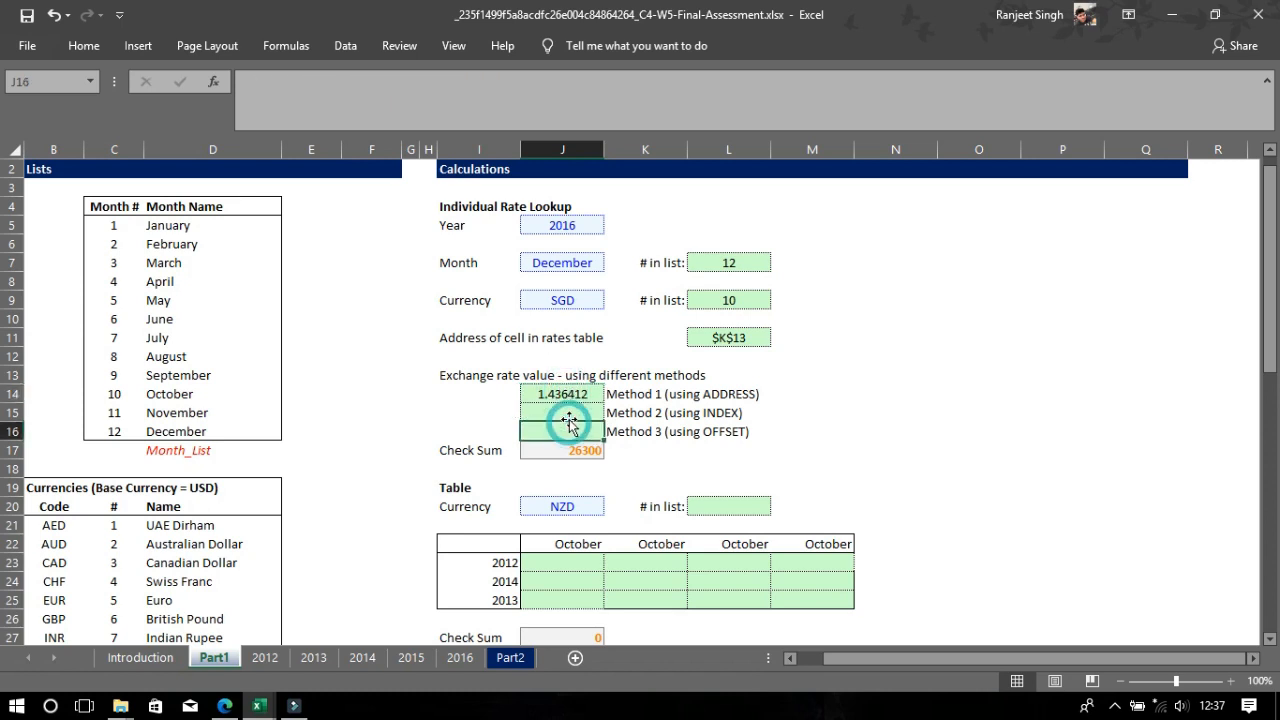
left_click(569, 394)
mouse_move(606, 401)
left_mouse_down()
mouse_move(606, 436)
mouse_move(587, 392)
left_mouse_up()
left_click(592, 413)
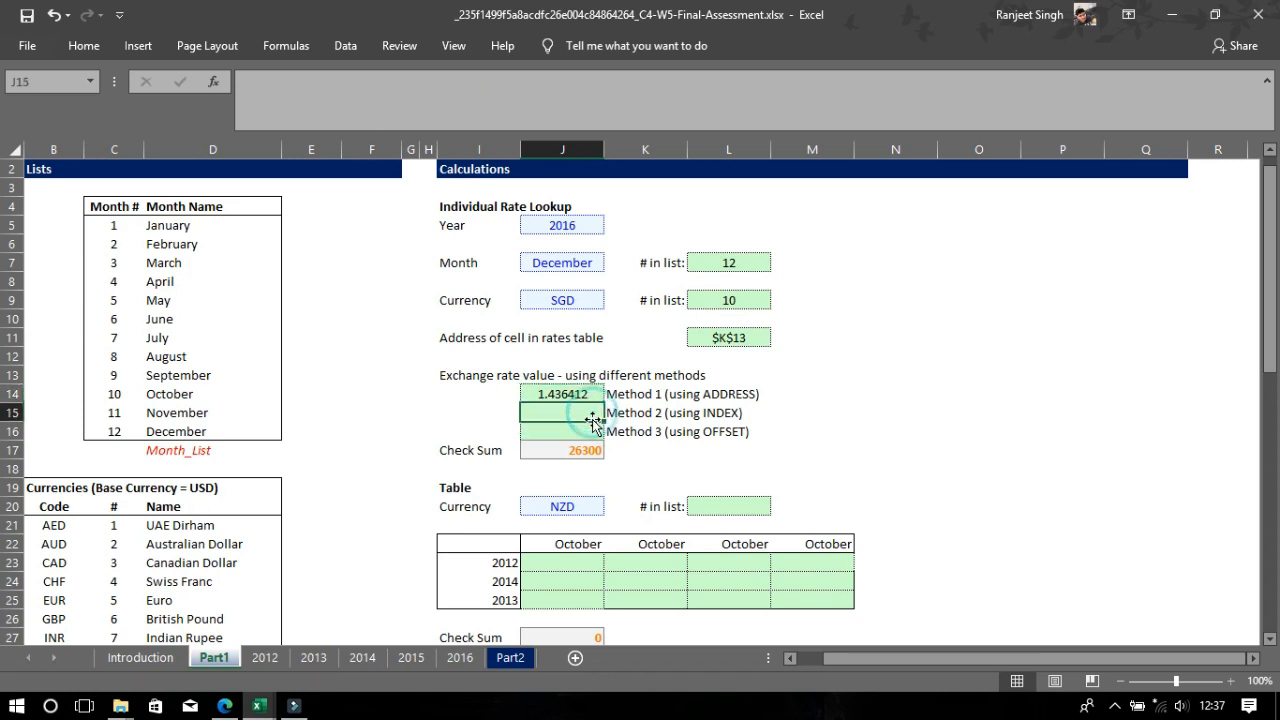
left_click(588, 394)
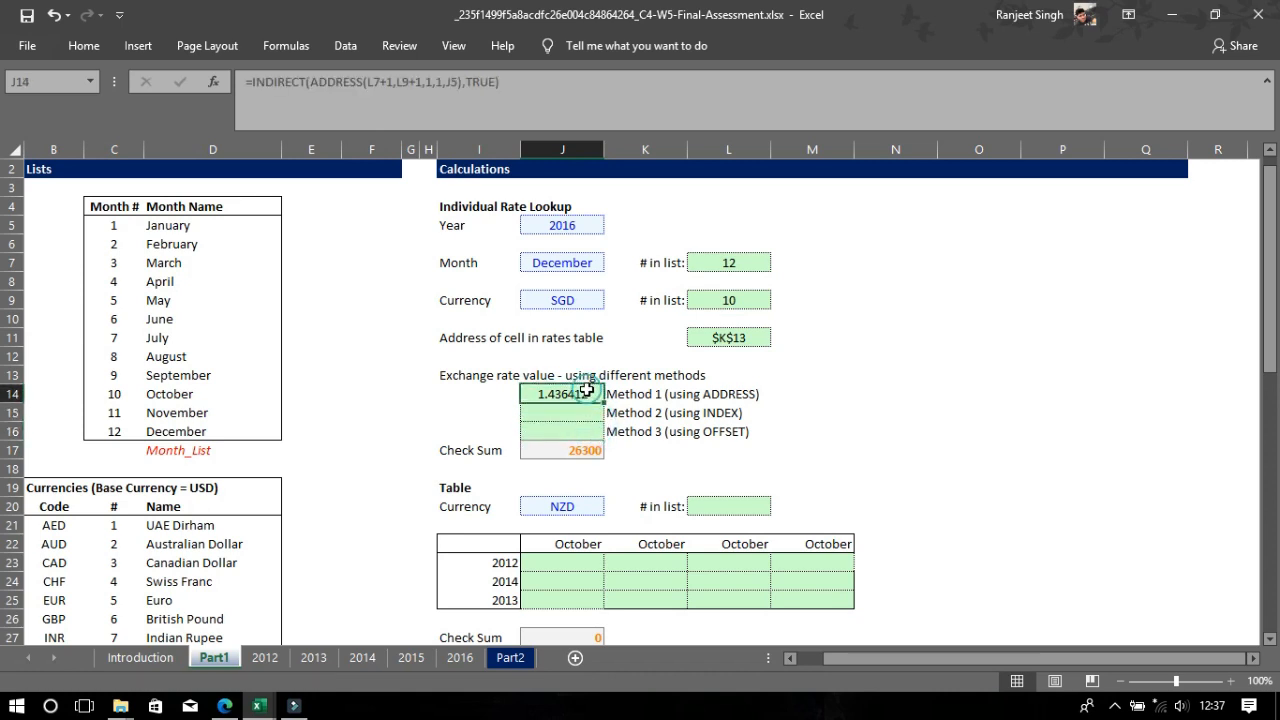
left_click(592, 404)
left_click(591, 416)
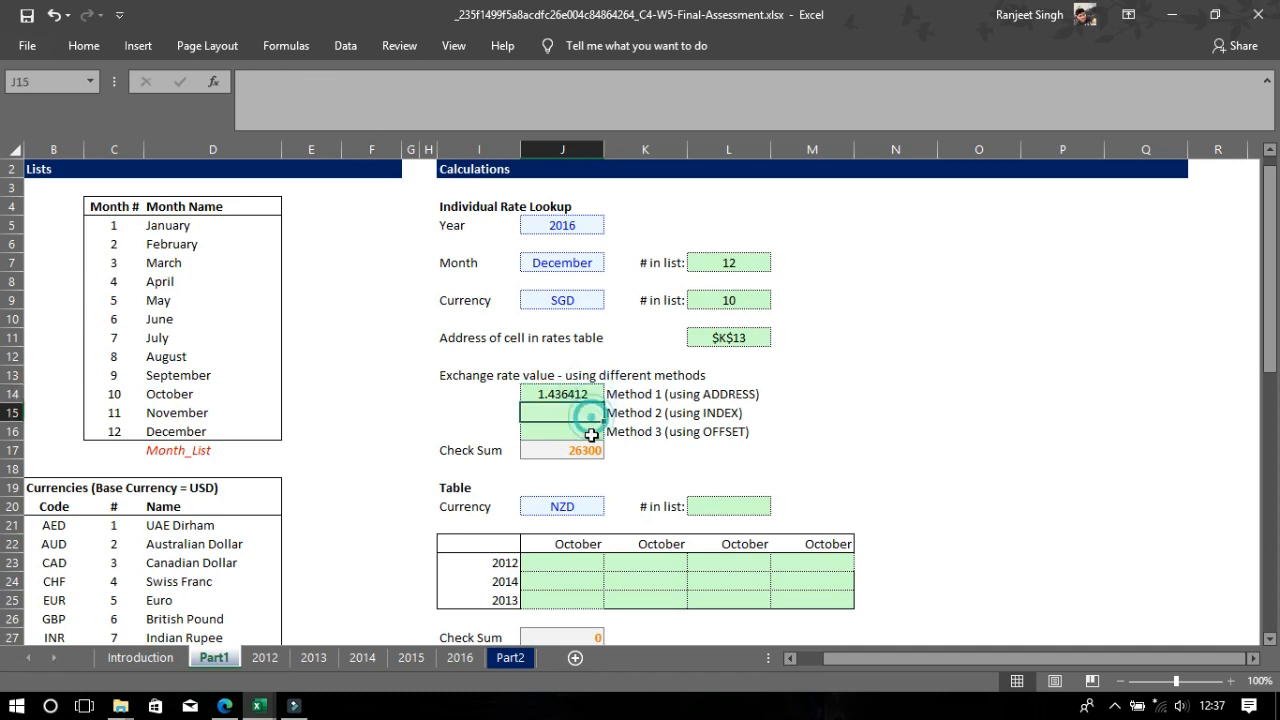
left_click(587, 432)
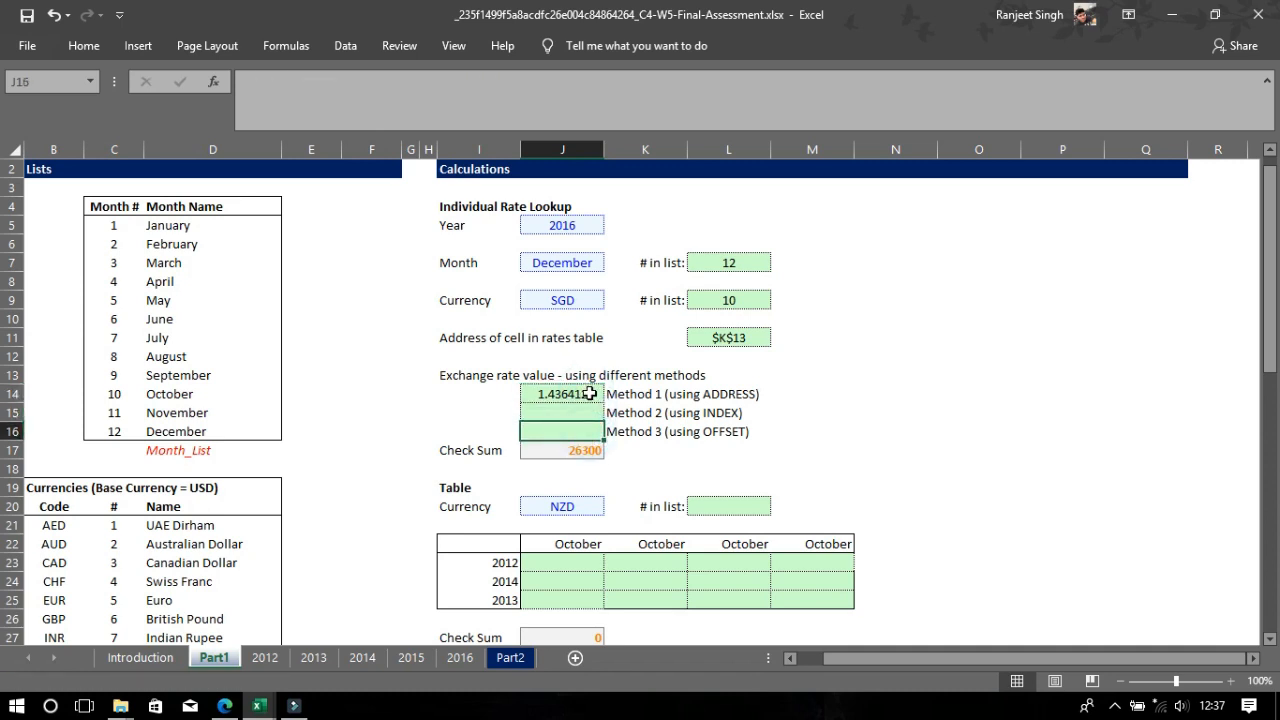
Make the L7, L9 and J5 references in the J14 formula absolute, giving =INDIRECT(ADDRESS($L$7+1,$L$9+1,1,1,$J$5),TRUE)
left_click(590, 394)
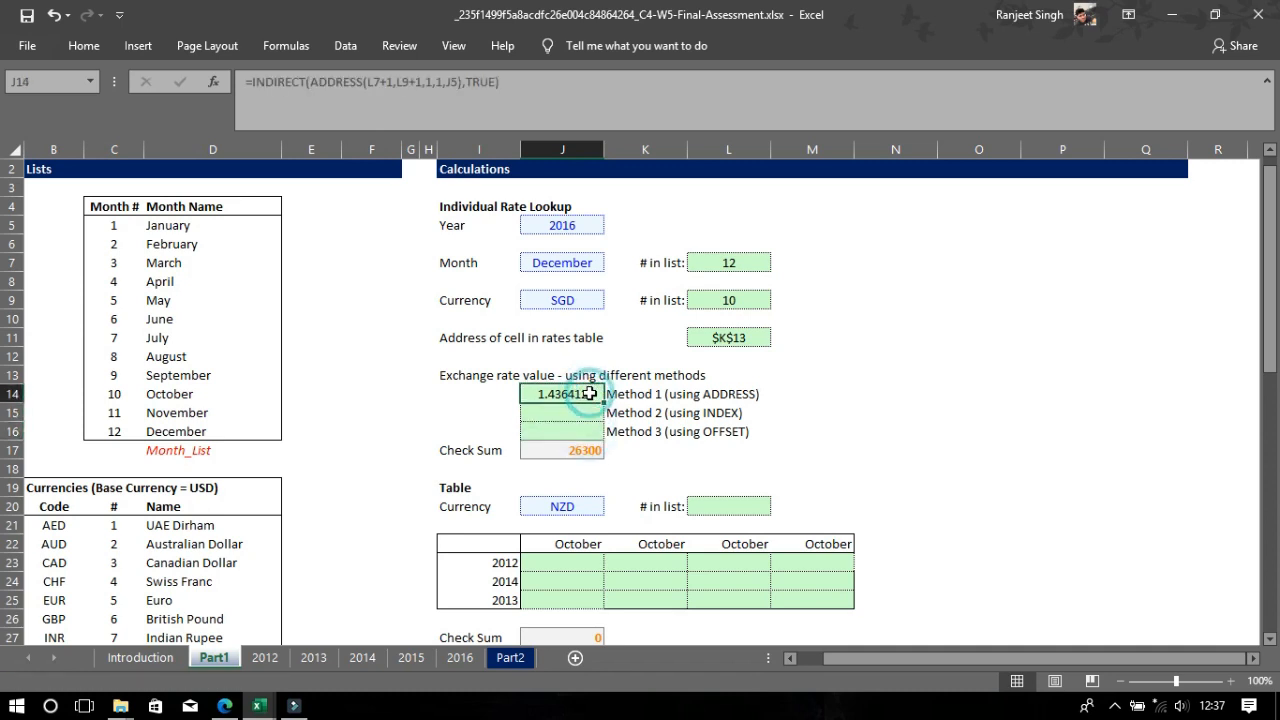
left_click(373, 82)
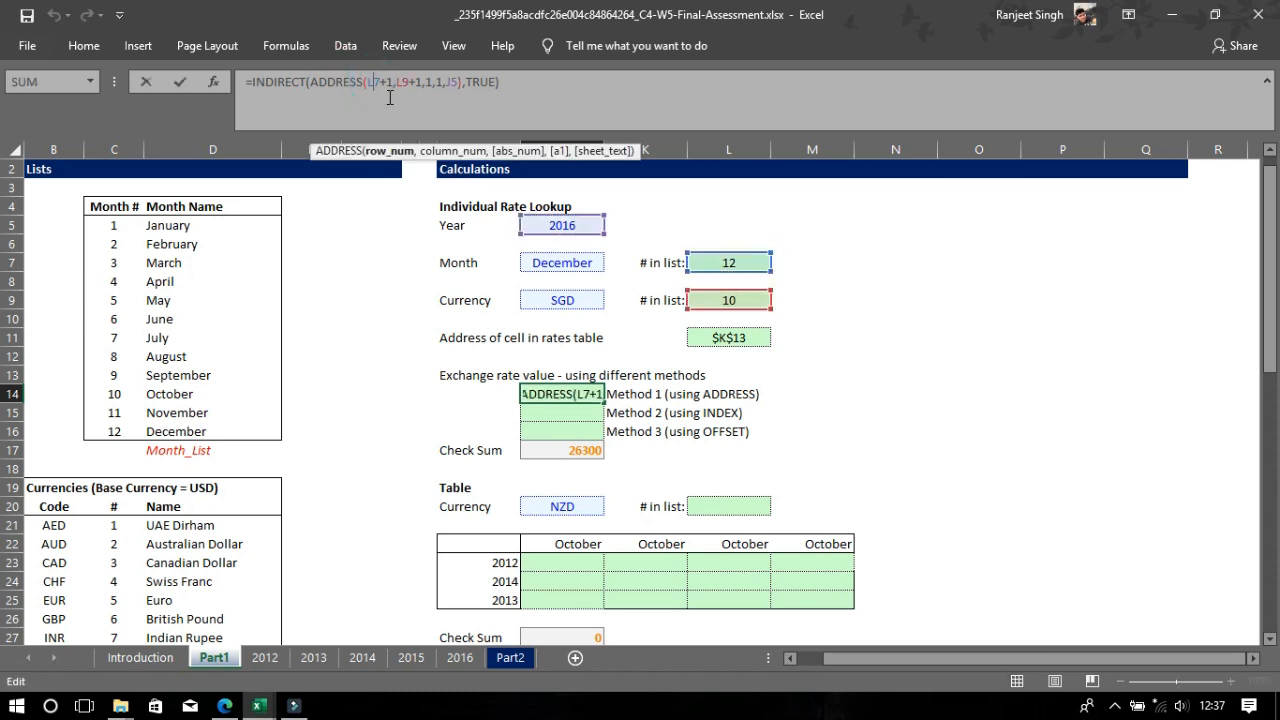
key("F4")
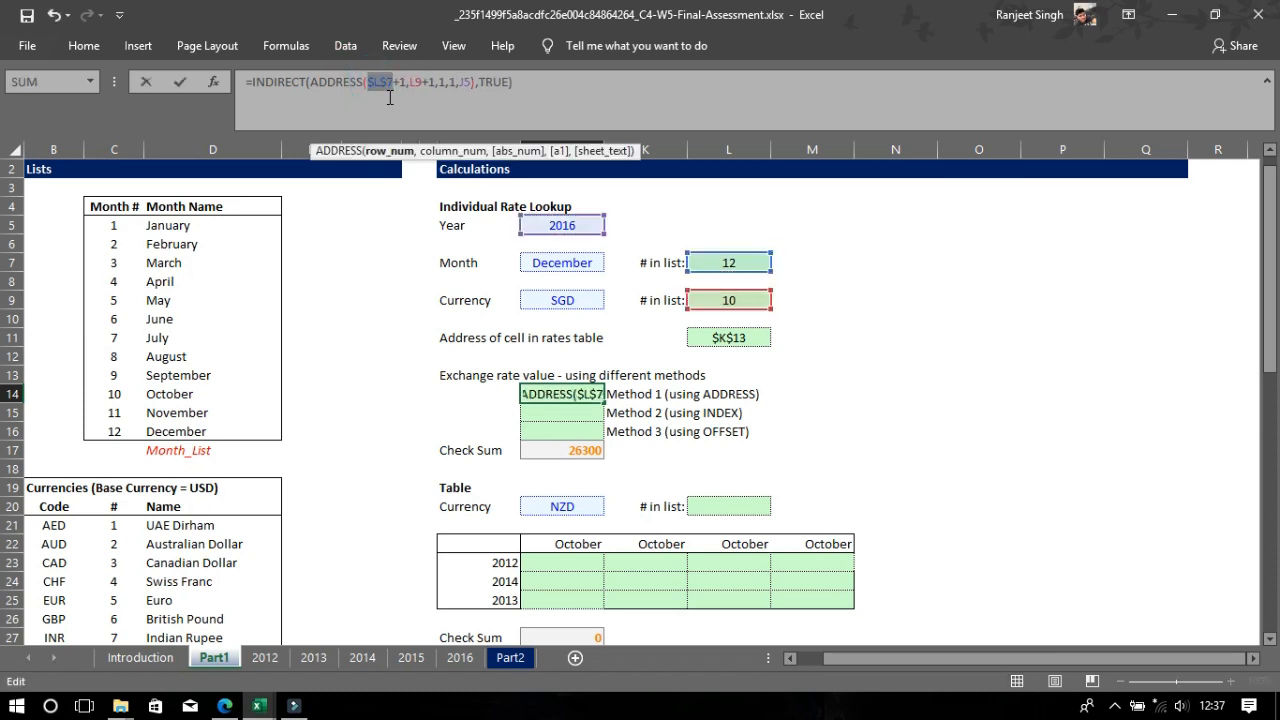
left_click(413, 84)
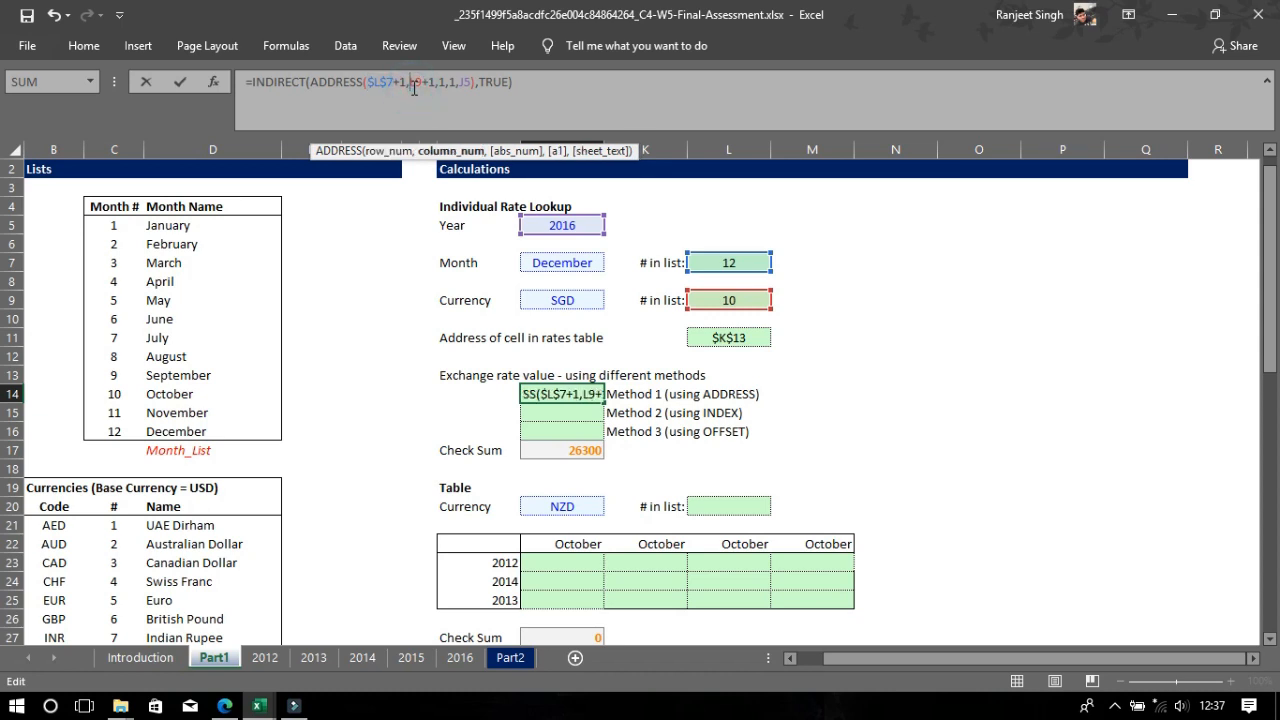
key("F4")
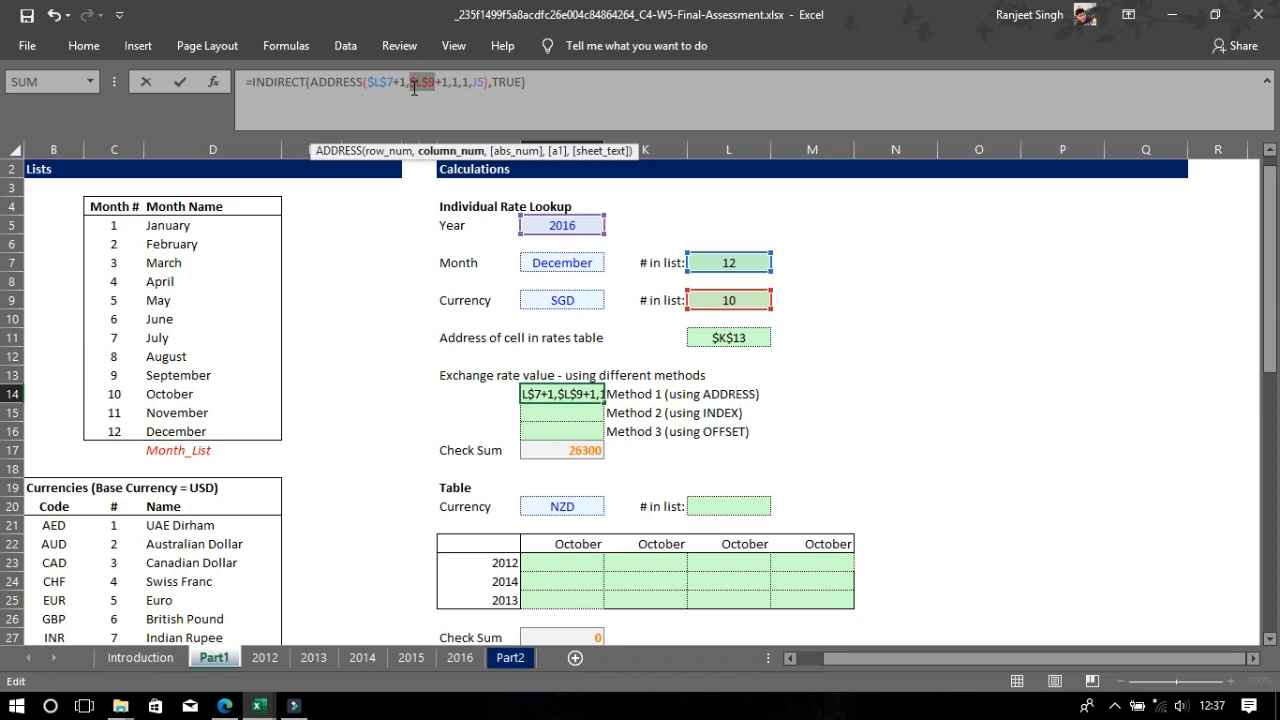
left_click(478, 82)
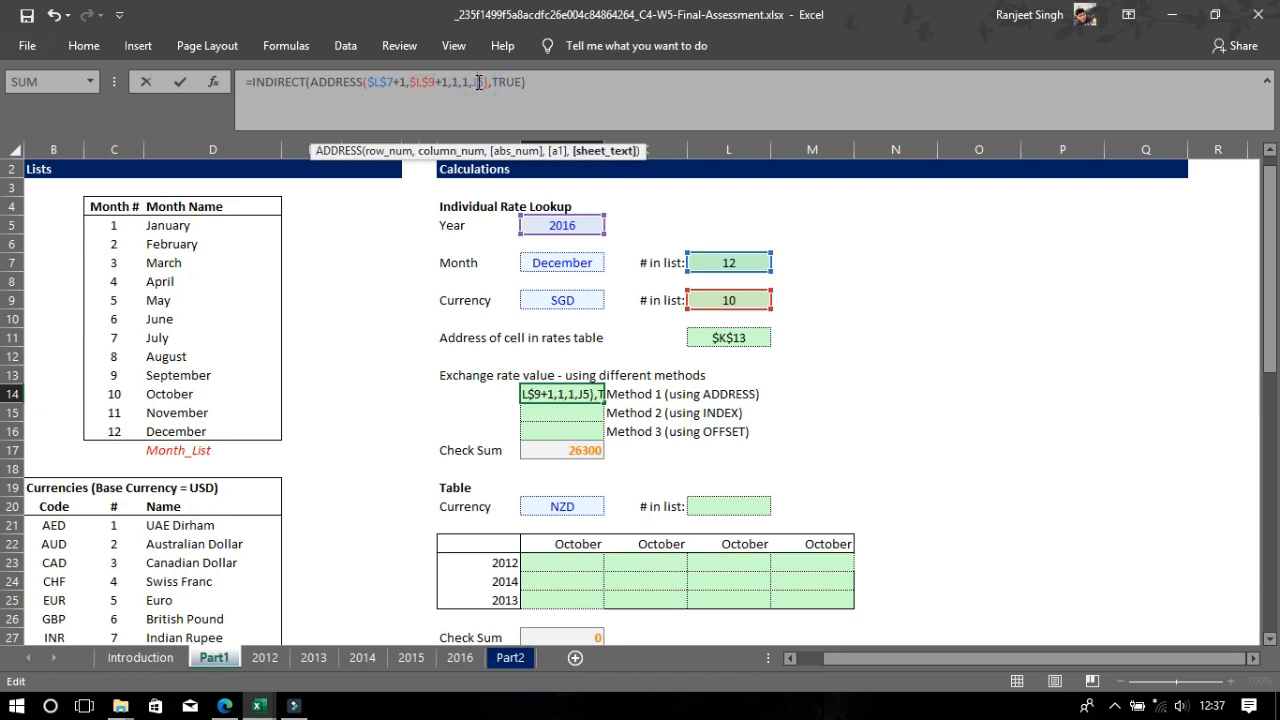
key("F4")
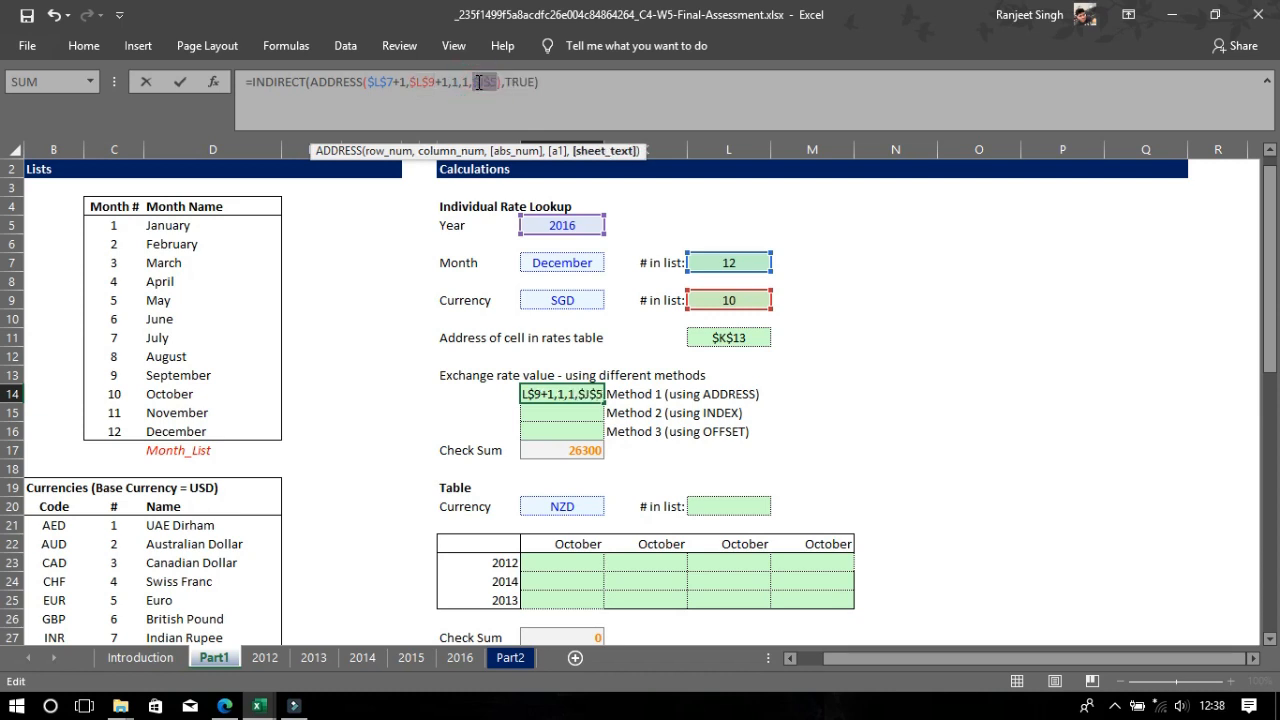
left_click(546, 88)
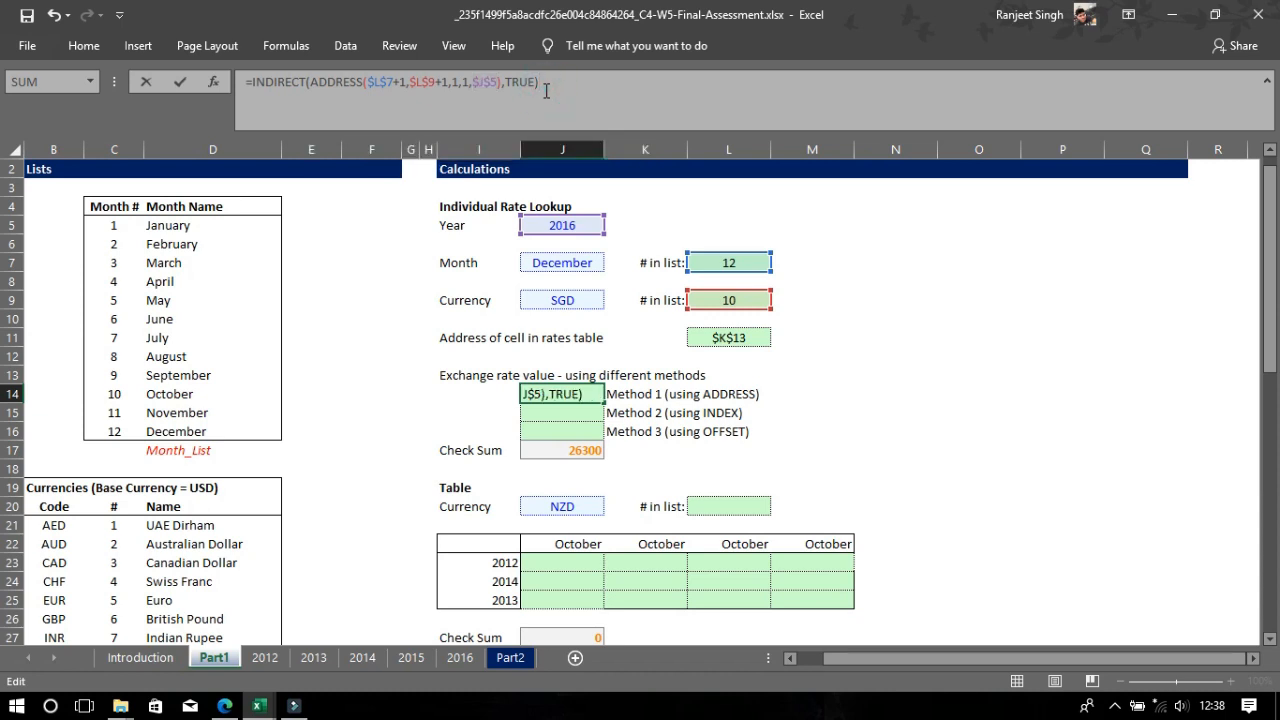
key("Return")
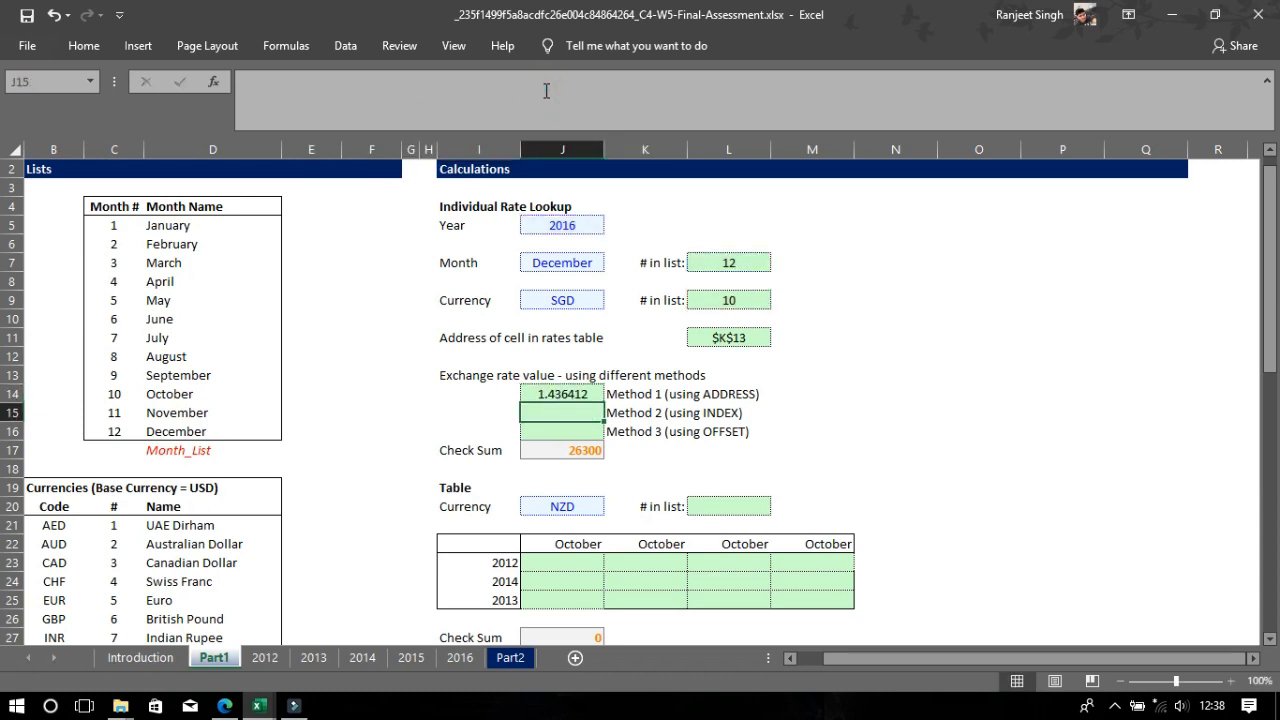
Fill the J14 formula down through J16 to populate the Method 2 and Method 3 exchange rate cells
left_click(593, 395)
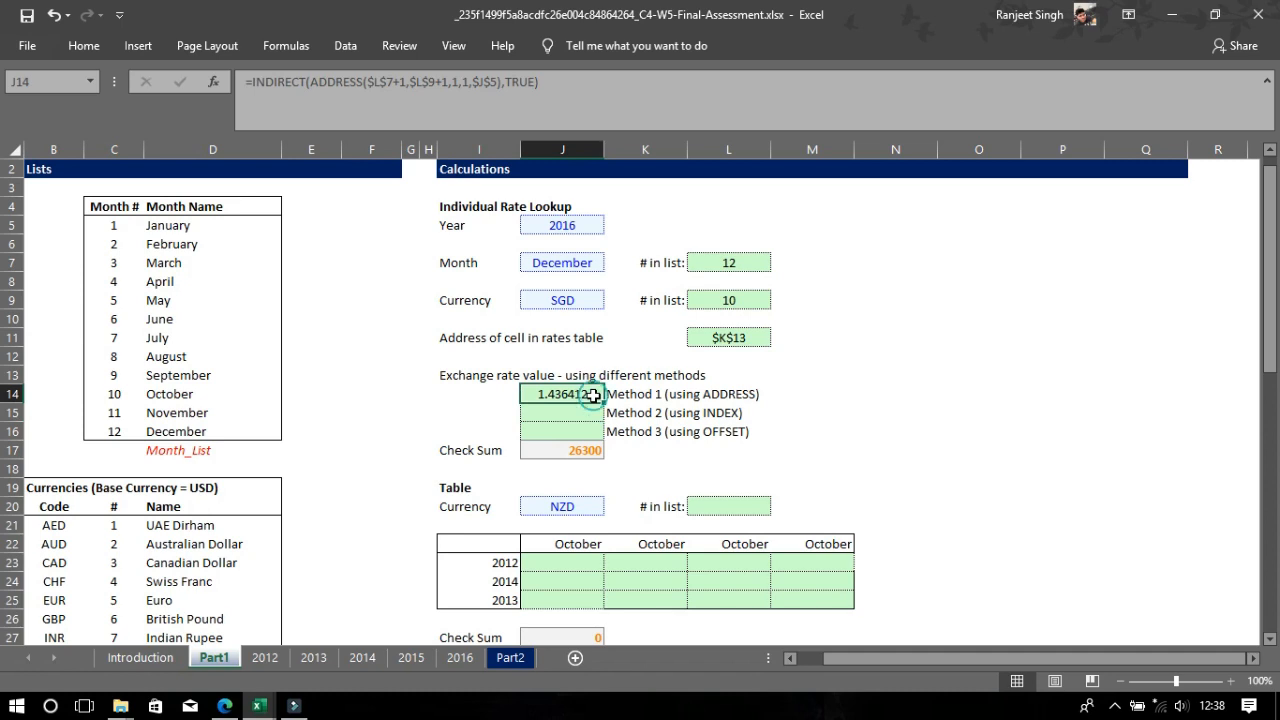
left_click_drag(604, 403, 604, 436)
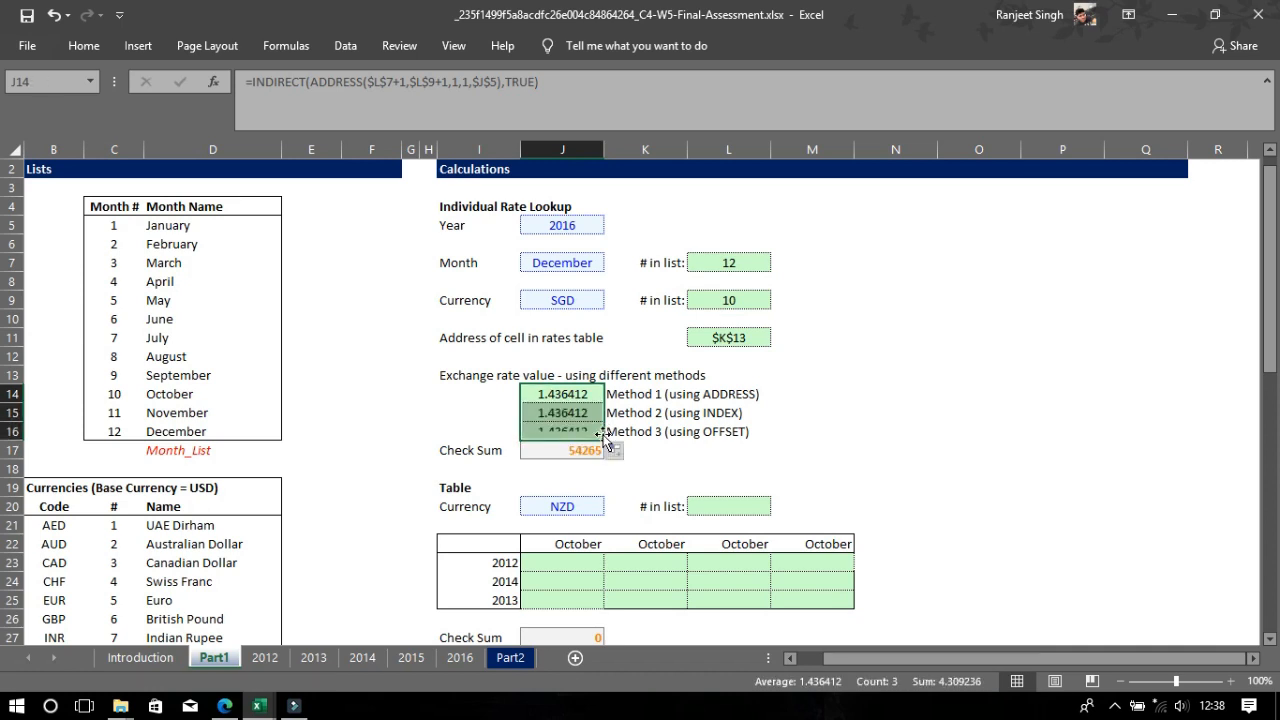
left_click(745, 454)
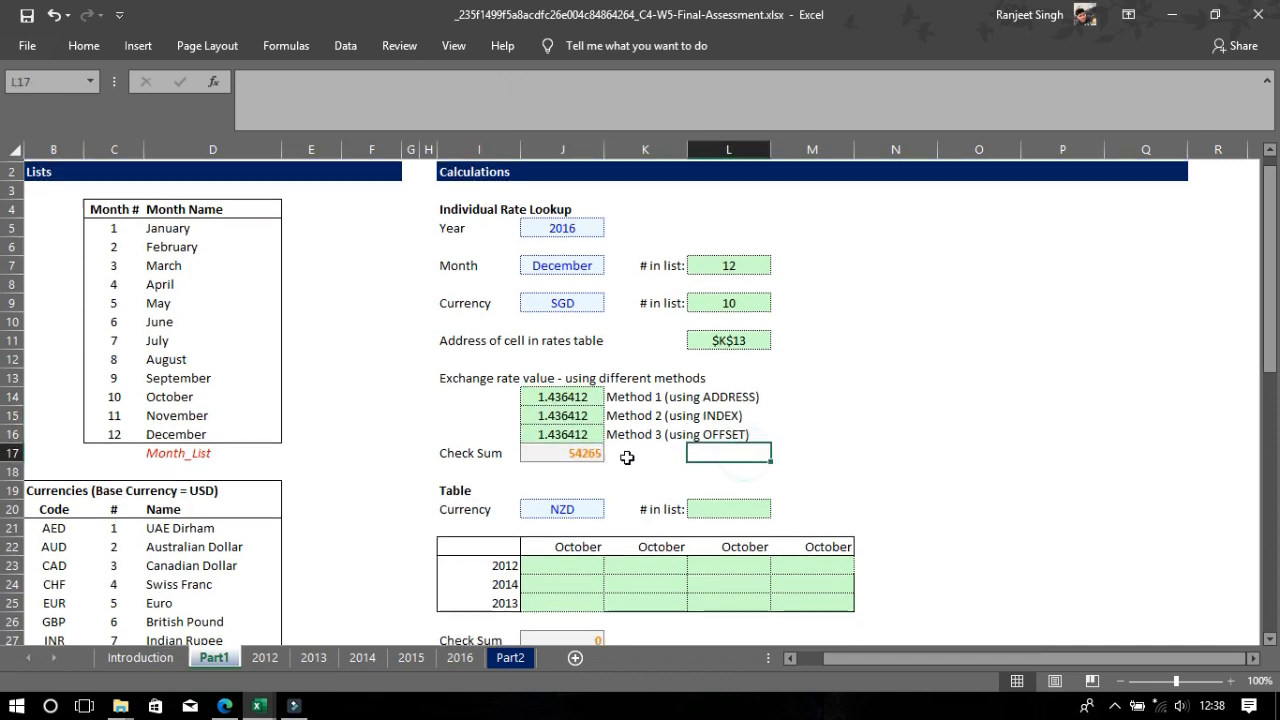
scroll(610, 390, "up", 1)
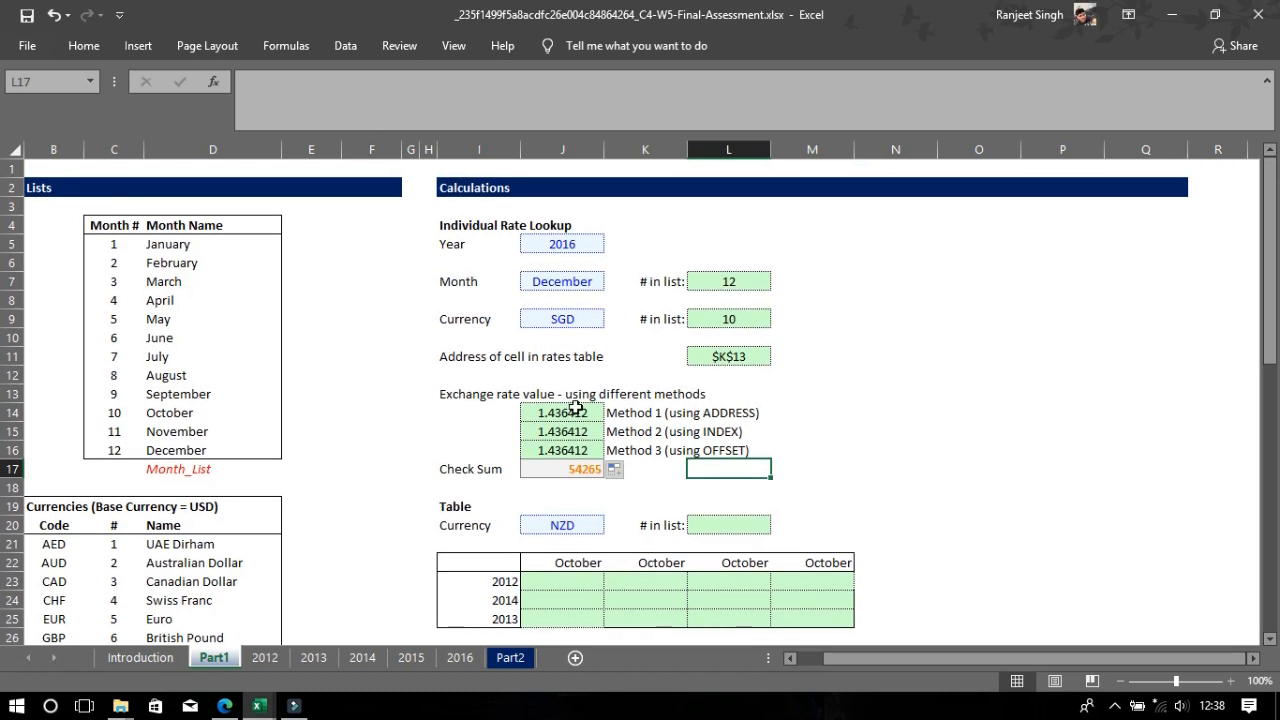
left_click(368, 437)
left_click(379, 479)
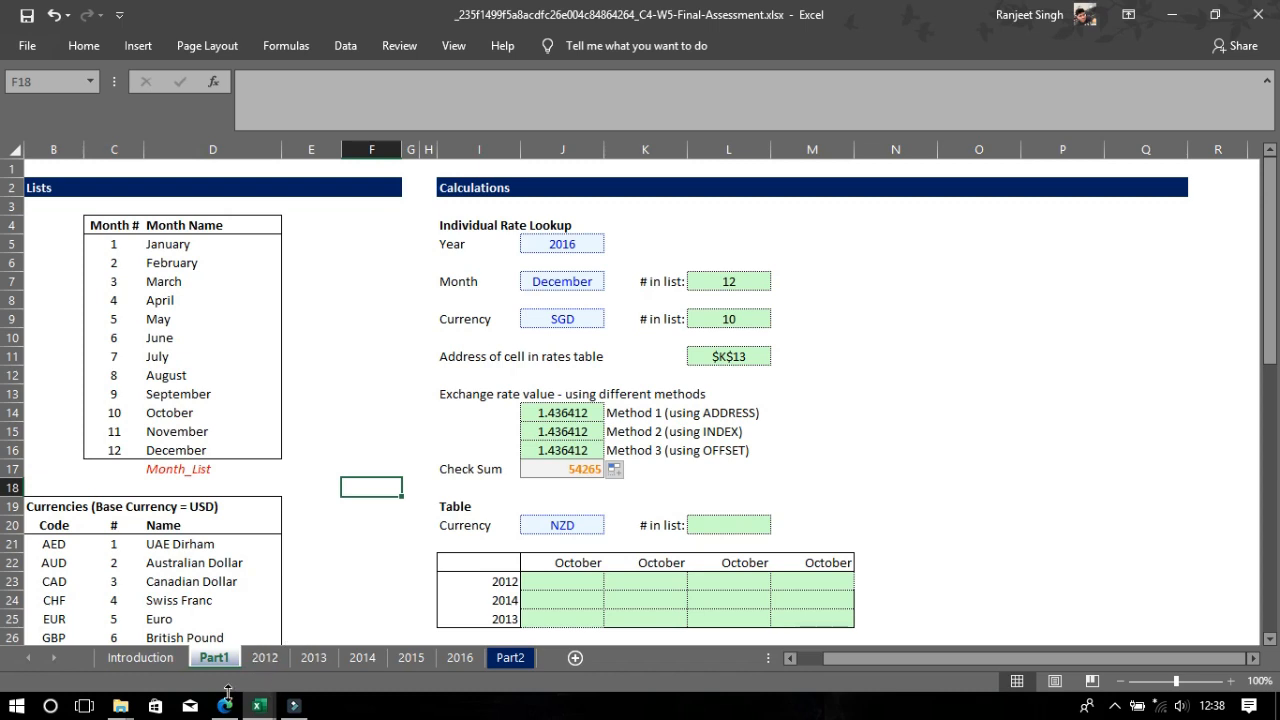
Switch to the assignment page in the browser and read the J15, J16 and Check Sum instructions down to the first answer field
mouse_move(225, 705)
left_click(225, 618)
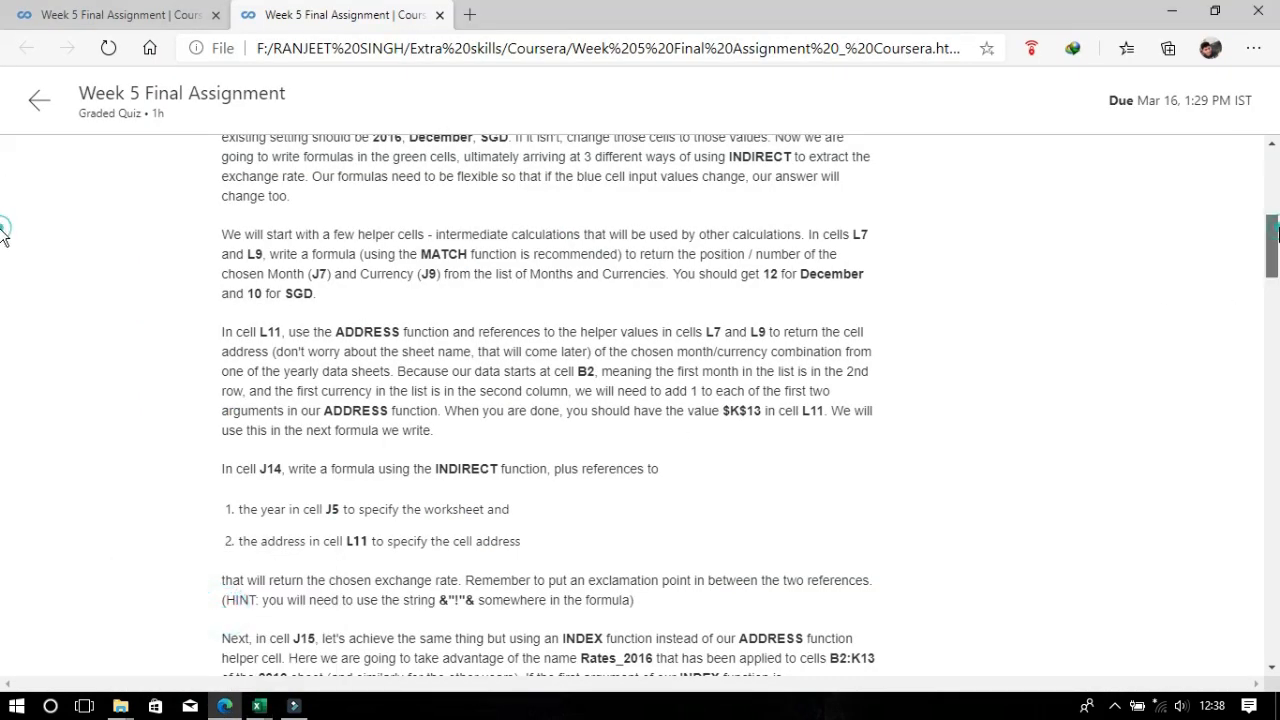
scroll(3, 240, "down", 2)
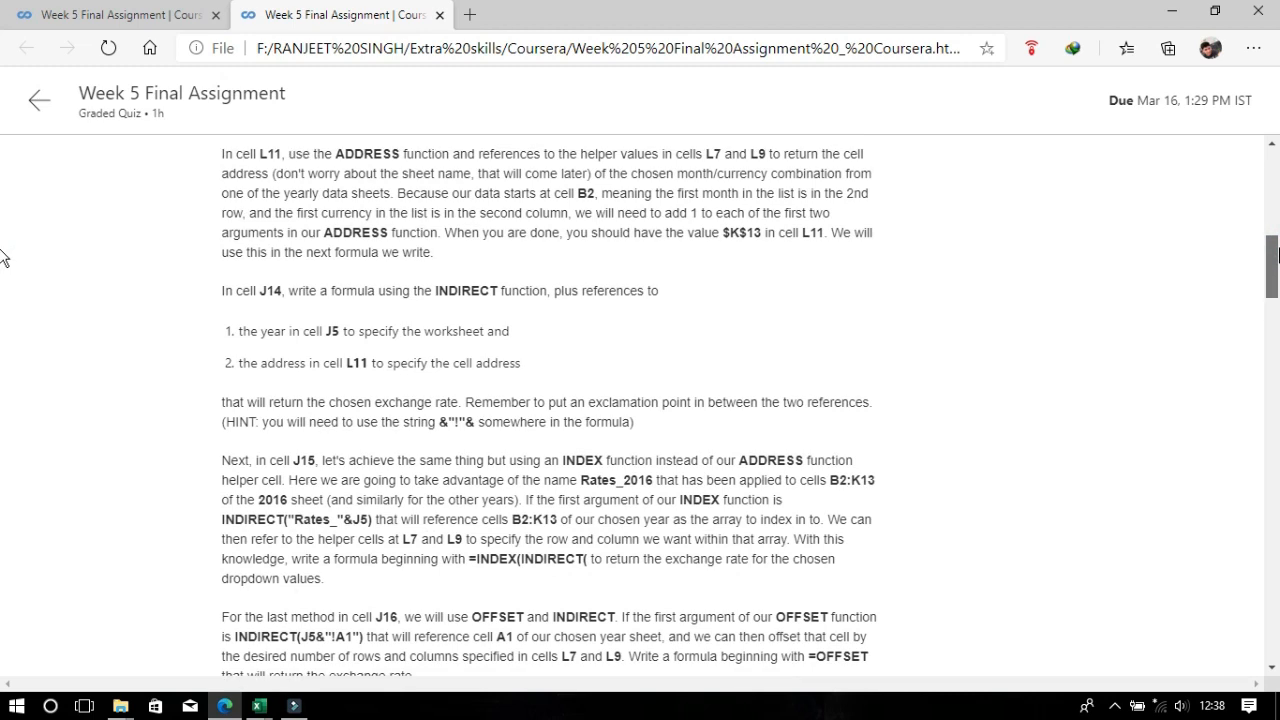
scroll(3, 258, "down", 2)
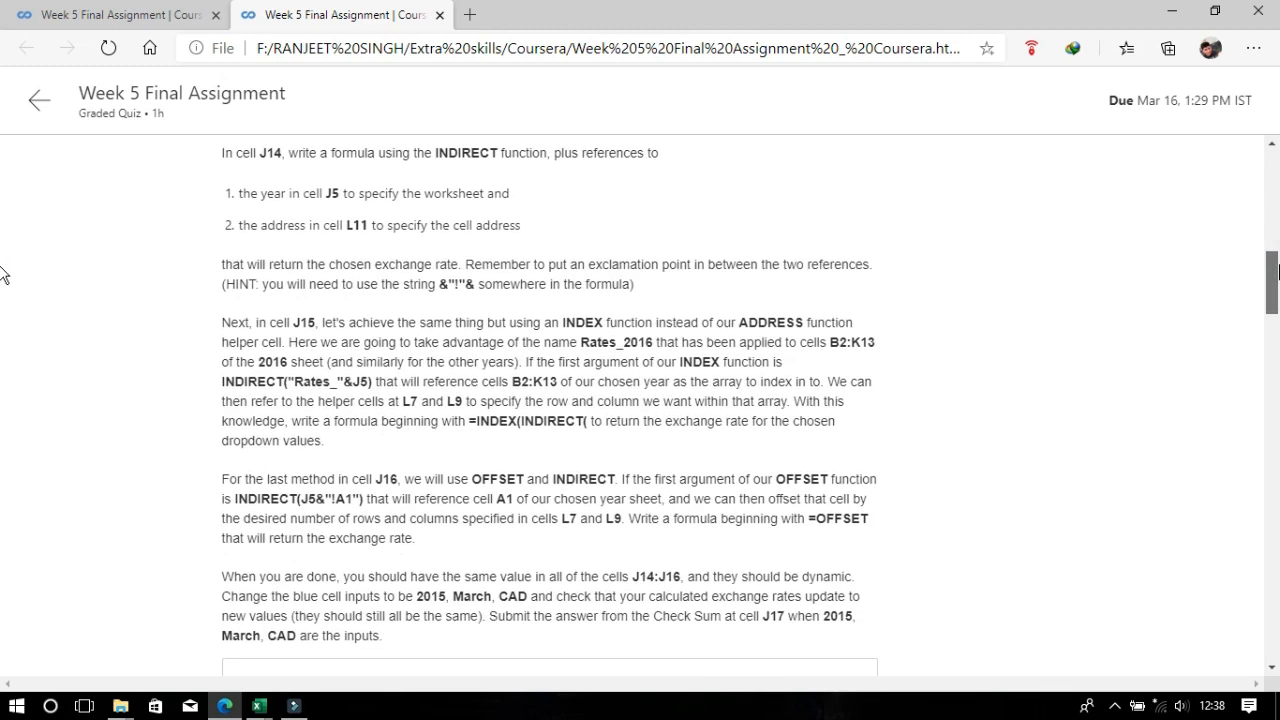
scroll(3, 275, "down", 1)
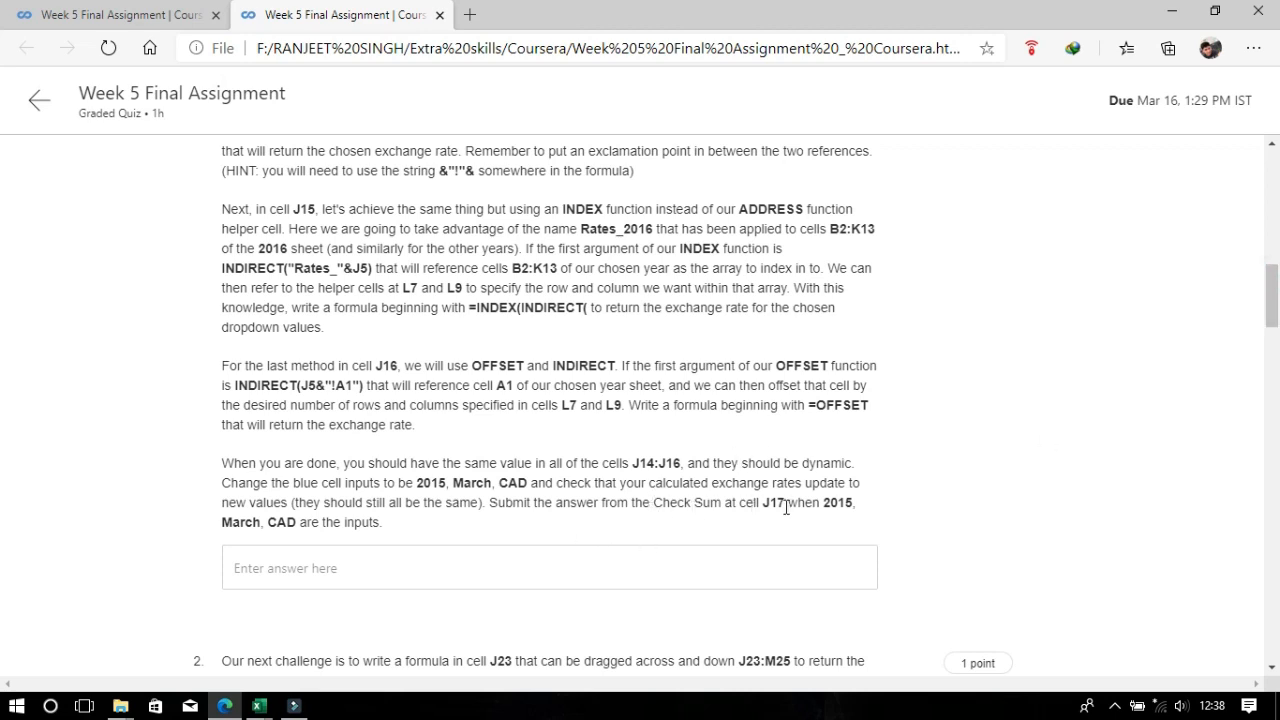
left_click(303, 578)
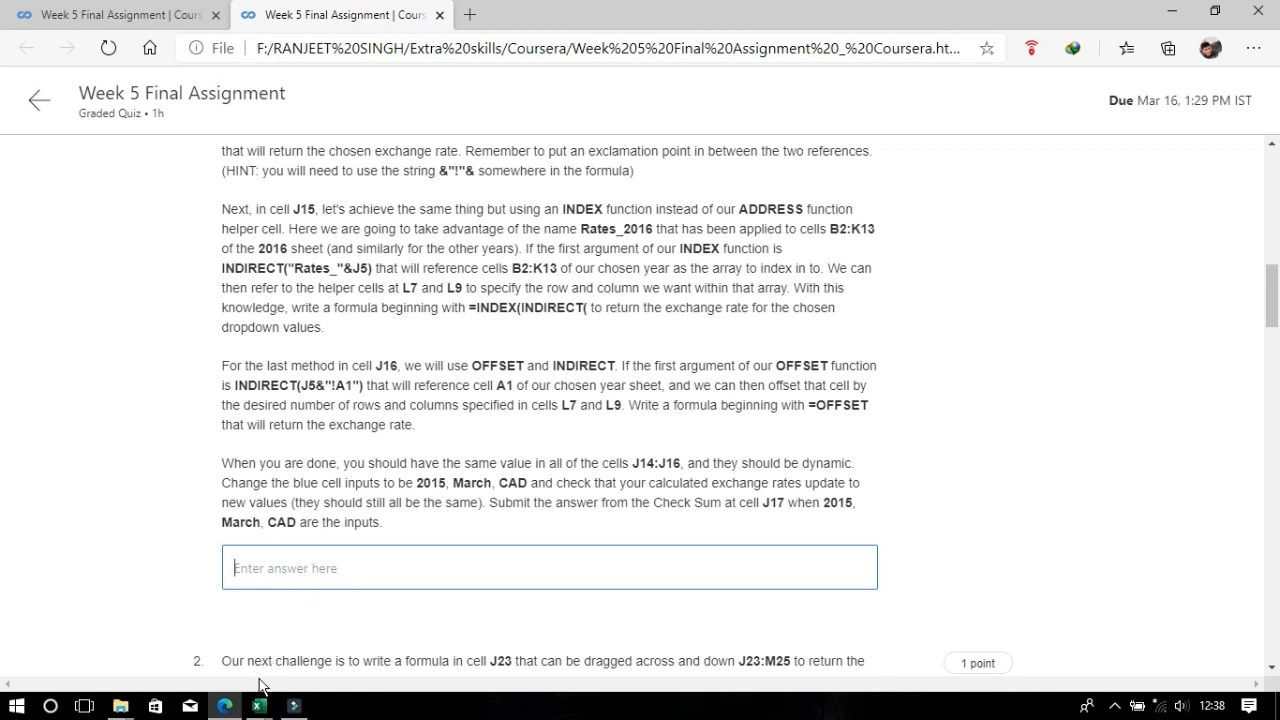
Switch back to the Excel workbook and set the individual rate lookup year in J5 to 2015
mouse_move(260, 708)
left_click(228, 657)
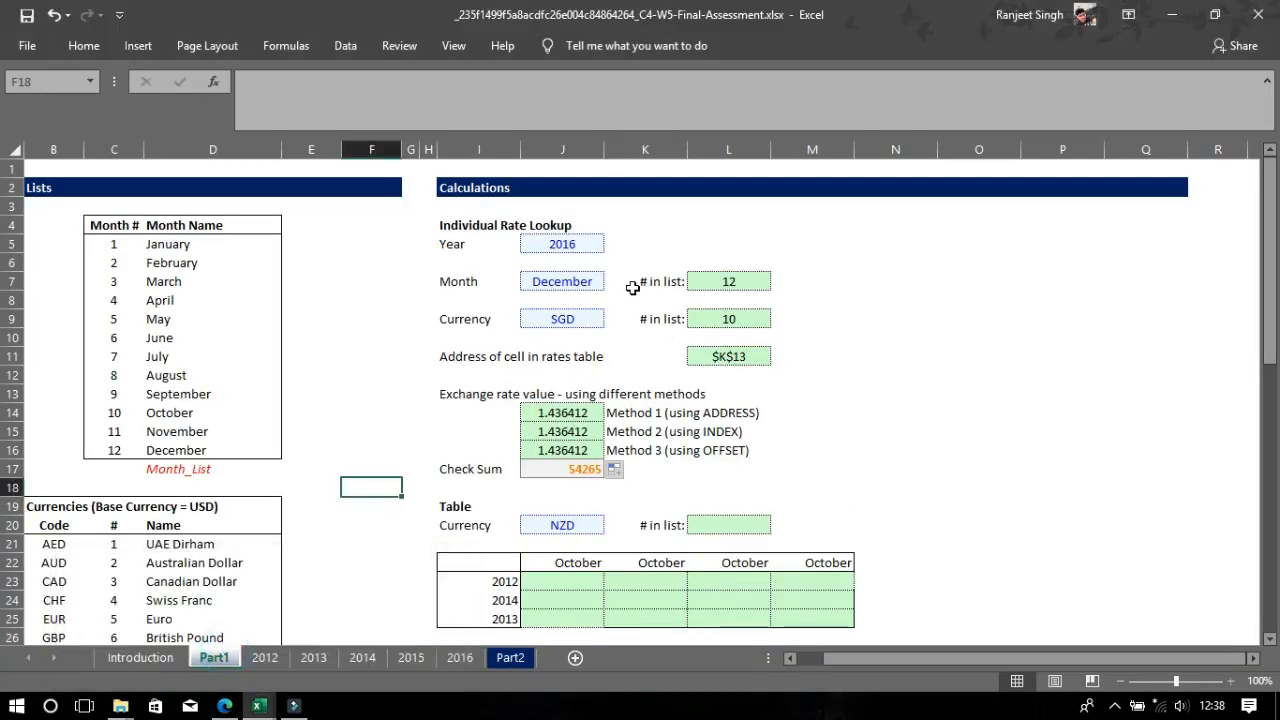
left_click(607, 281)
left_click(586, 240)
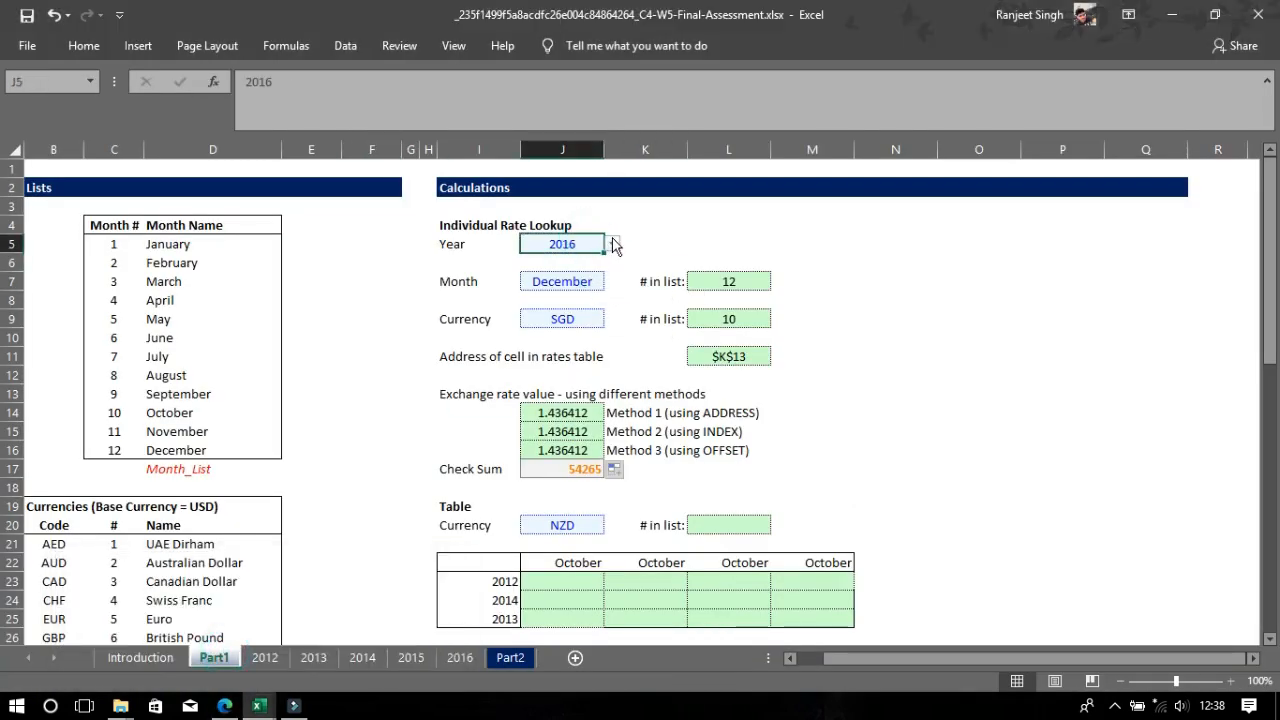
left_click(612, 244)
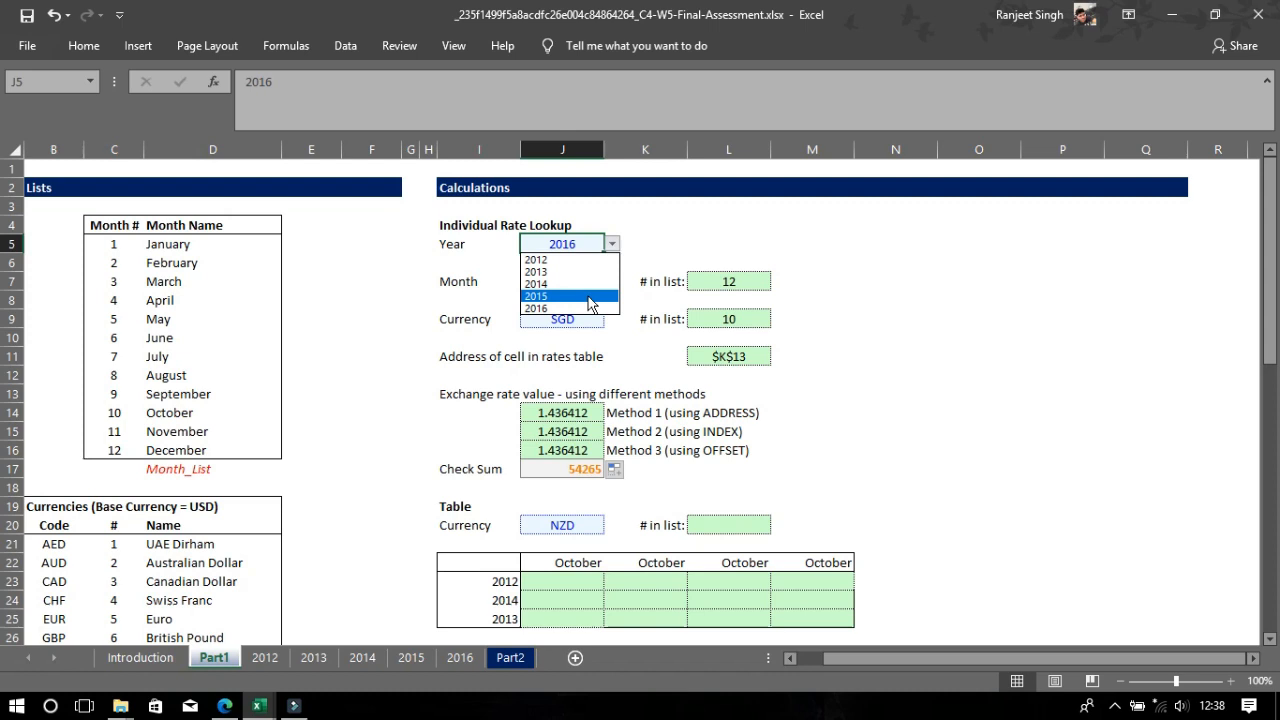
left_click(588, 297)
Set the individual rate lookup month in J7 to March and the currency in J9 to CAD
left_click(591, 281)
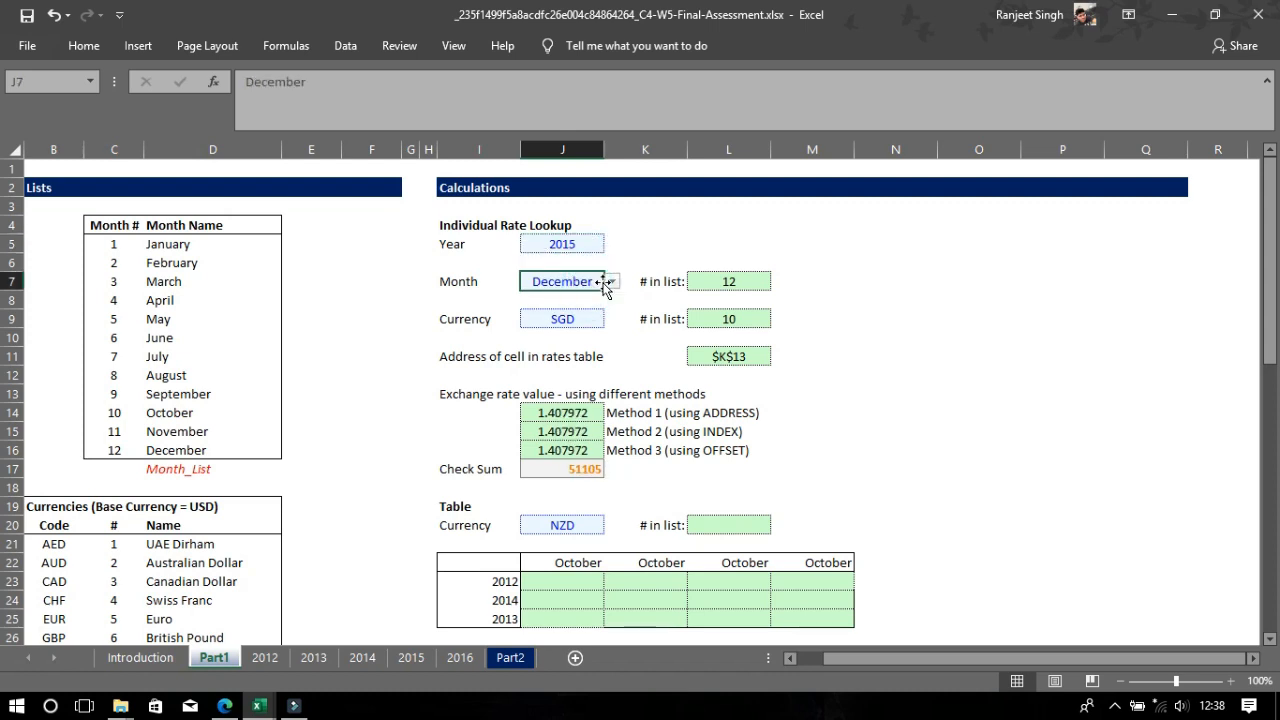
left_click(612, 283)
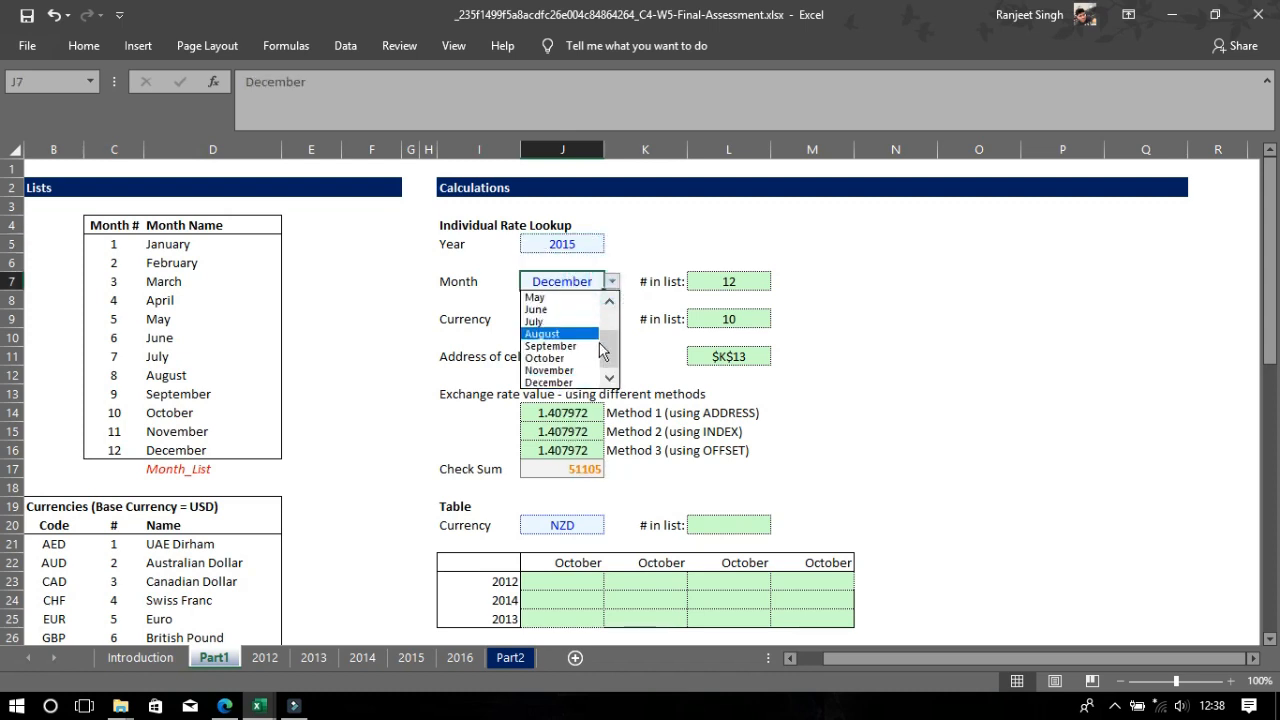
left_click_drag(604, 346, 604, 310)
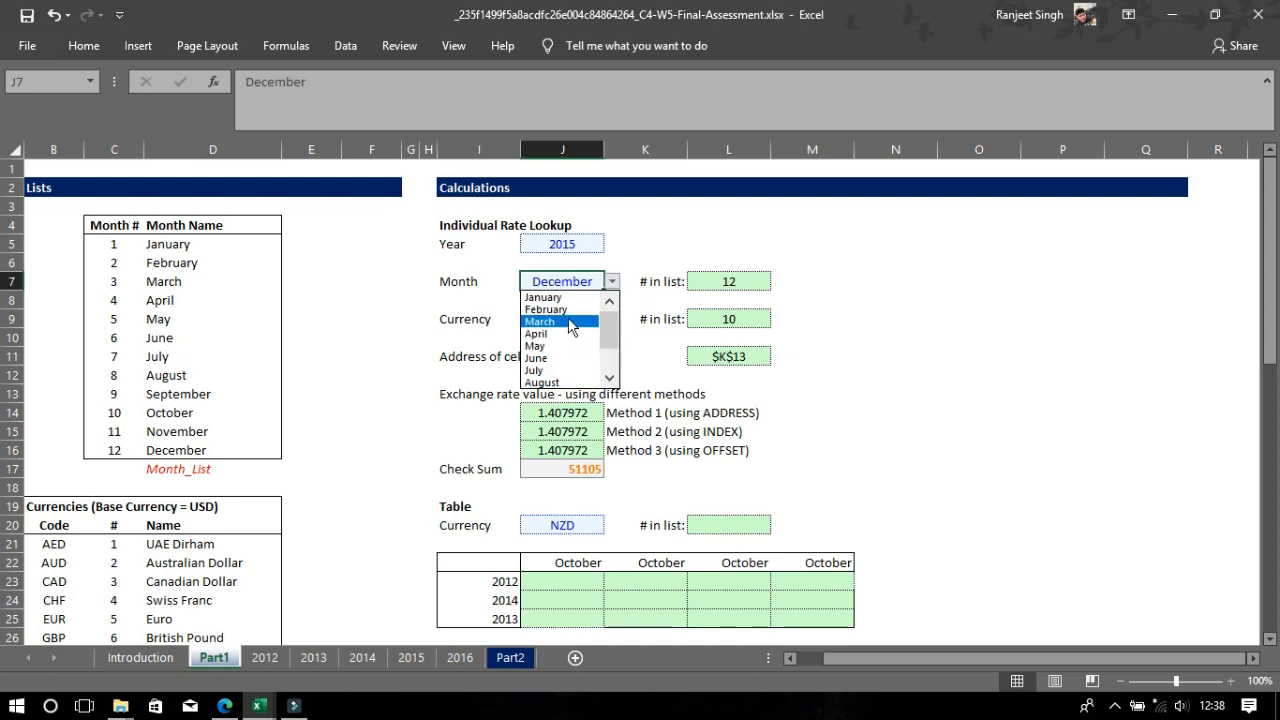
left_click(567, 320)
left_click(573, 318)
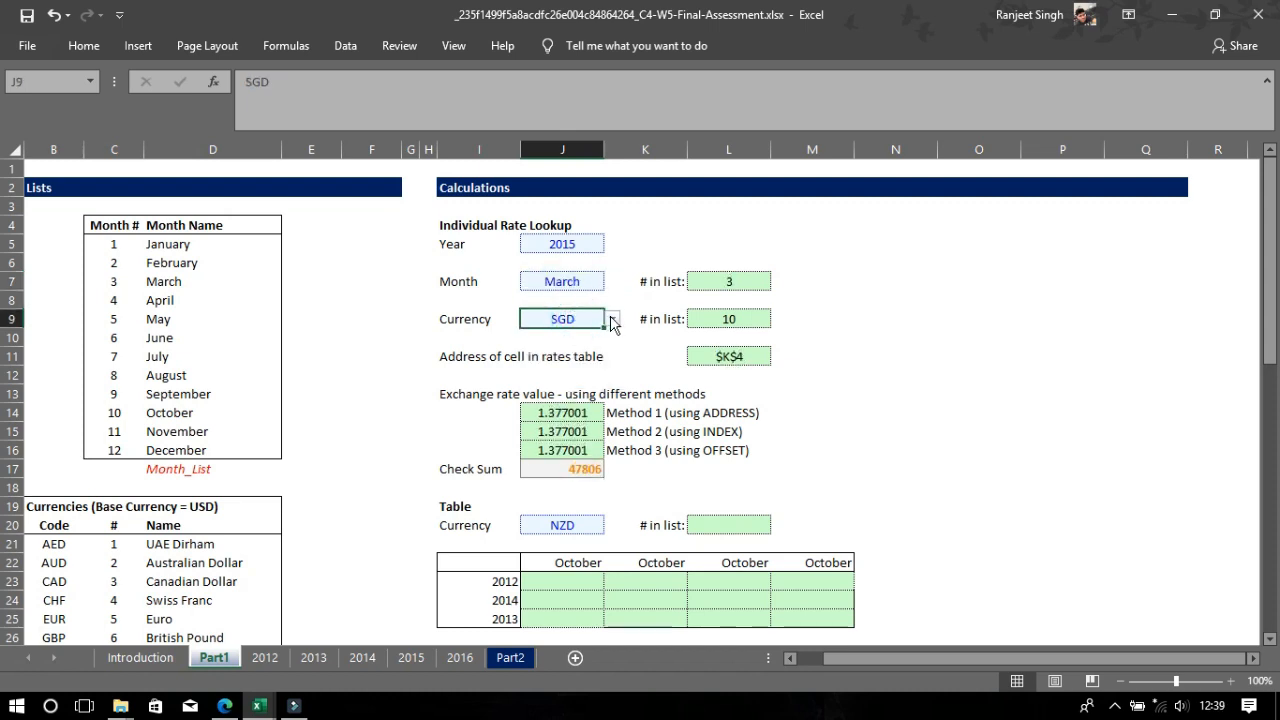
left_click(612, 319)
left_click(585, 334)
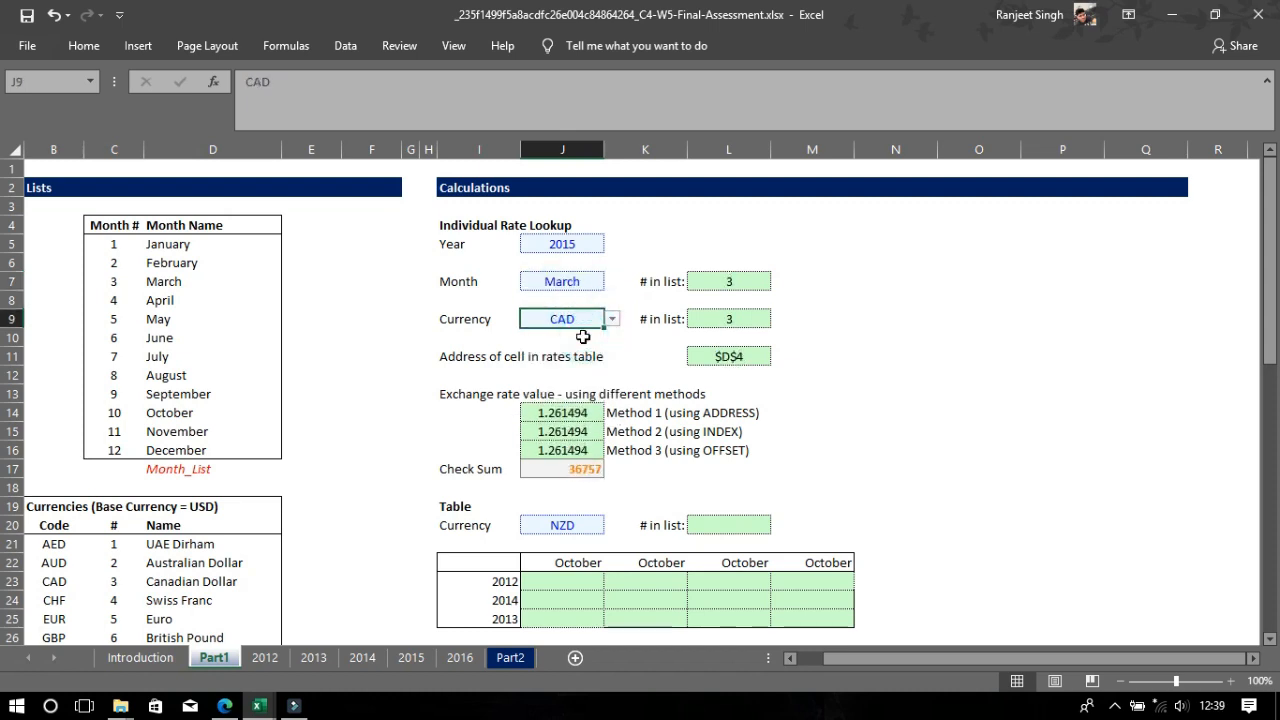
left_click(811, 437)
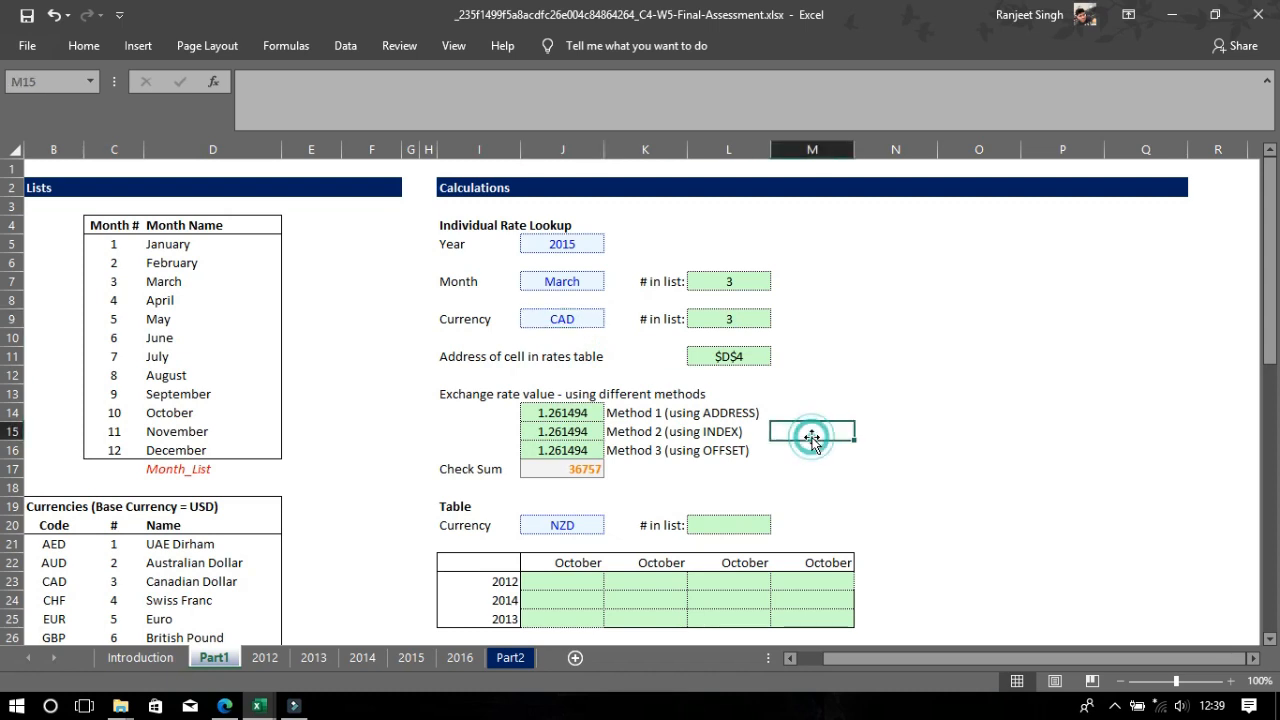
left_click(860, 453)
left_click(840, 393)
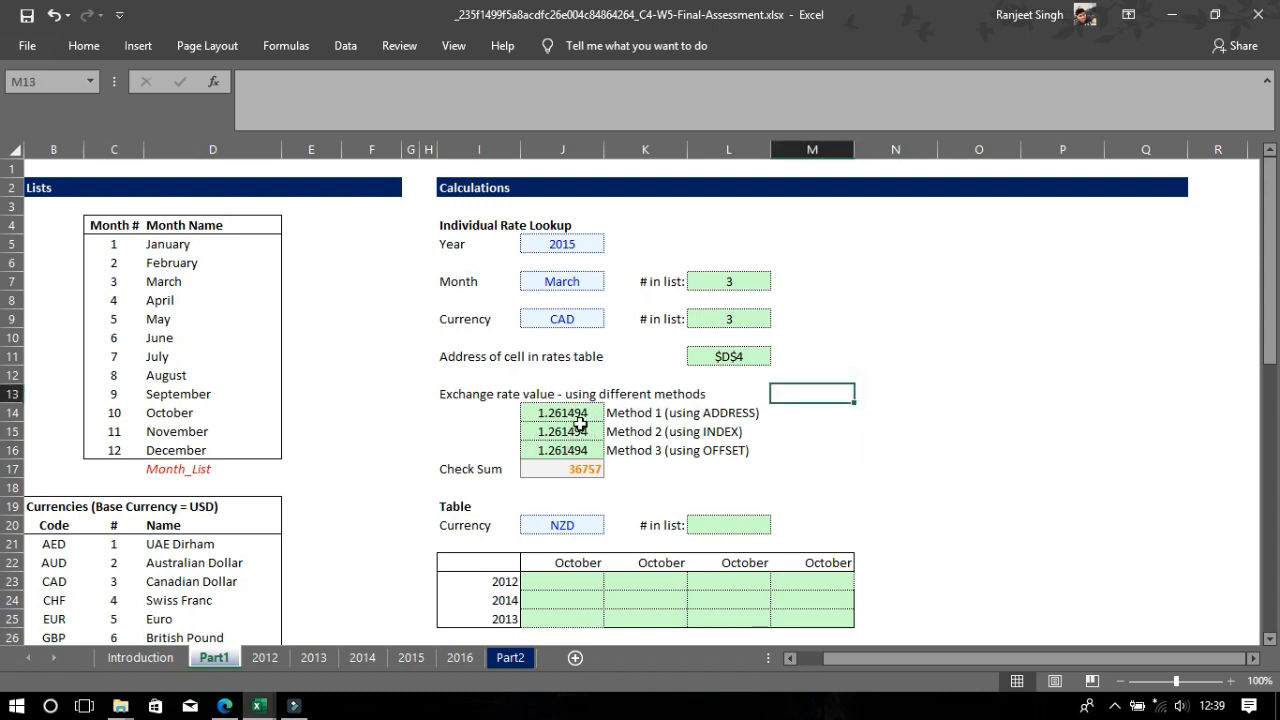
Review the Part1 currency table, then switch to the browser assignment and read the table instructions and the AUD check sum question
left_click_drag(1270, 296, 1268, 346)
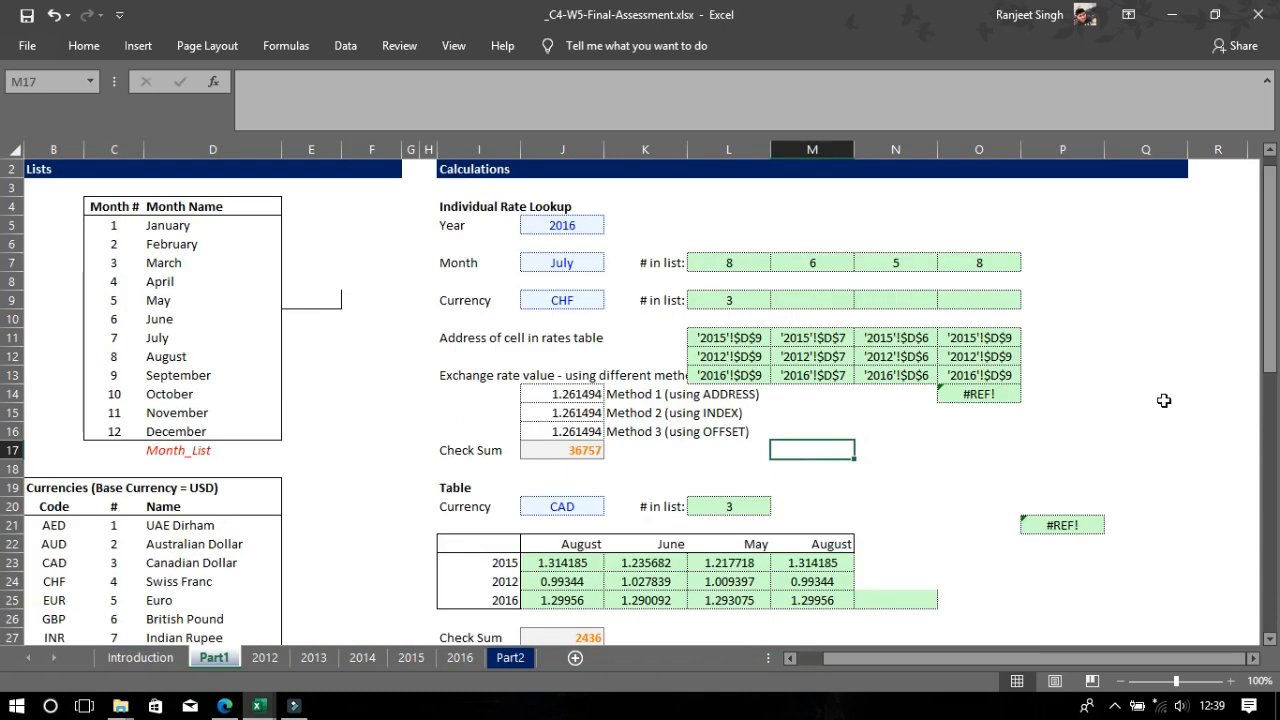
left_click_drag(1274, 331, 1274, 386)
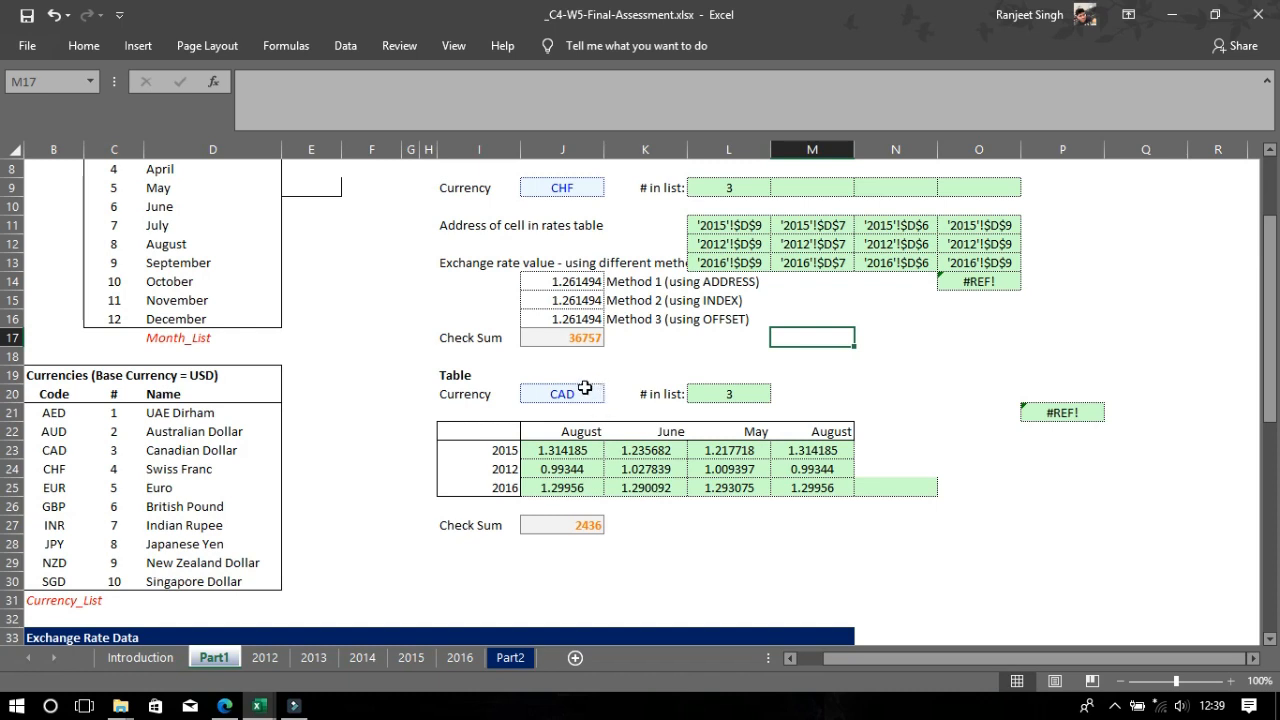
mouse_move(230, 710)
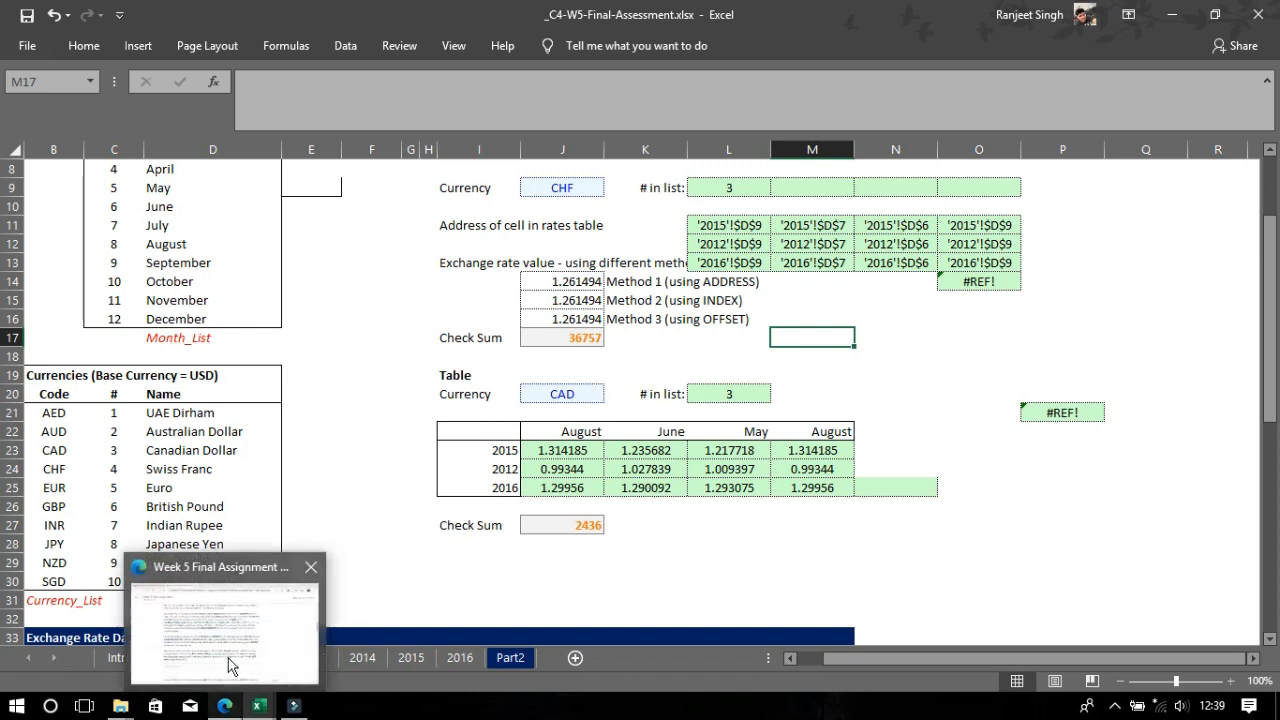
left_click(229, 665)
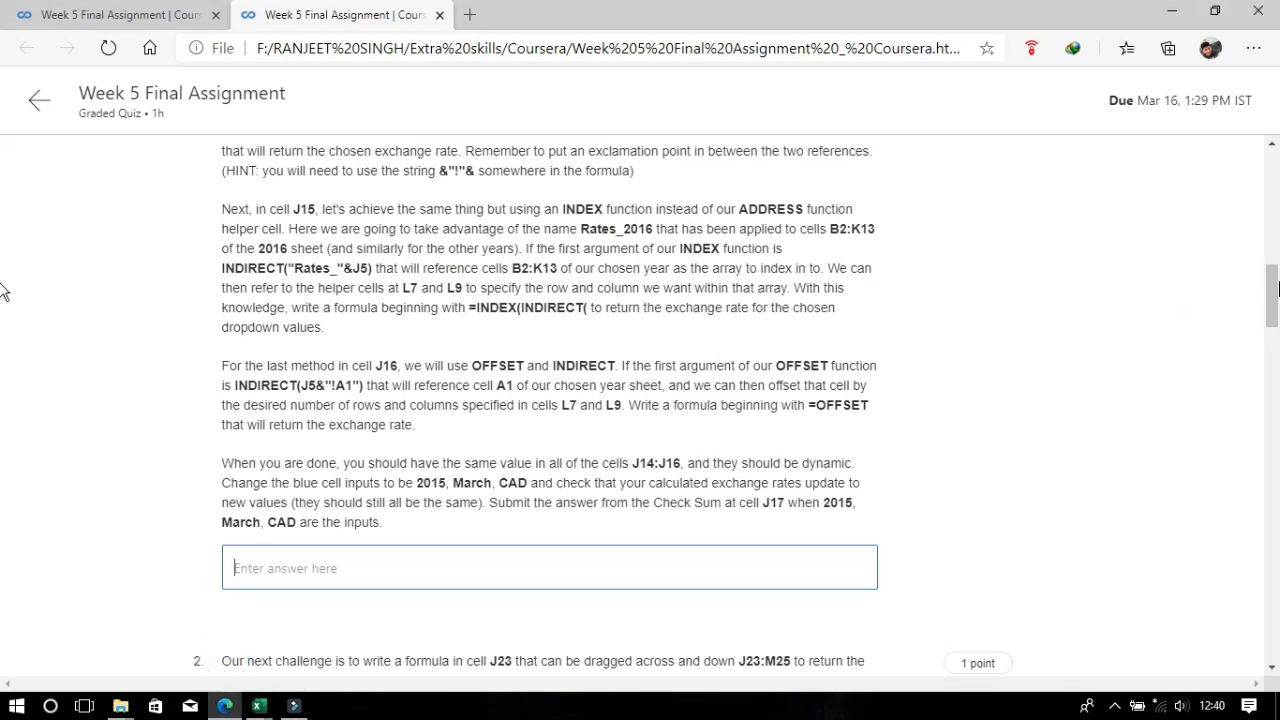
scroll(5, 340, "down", 5)
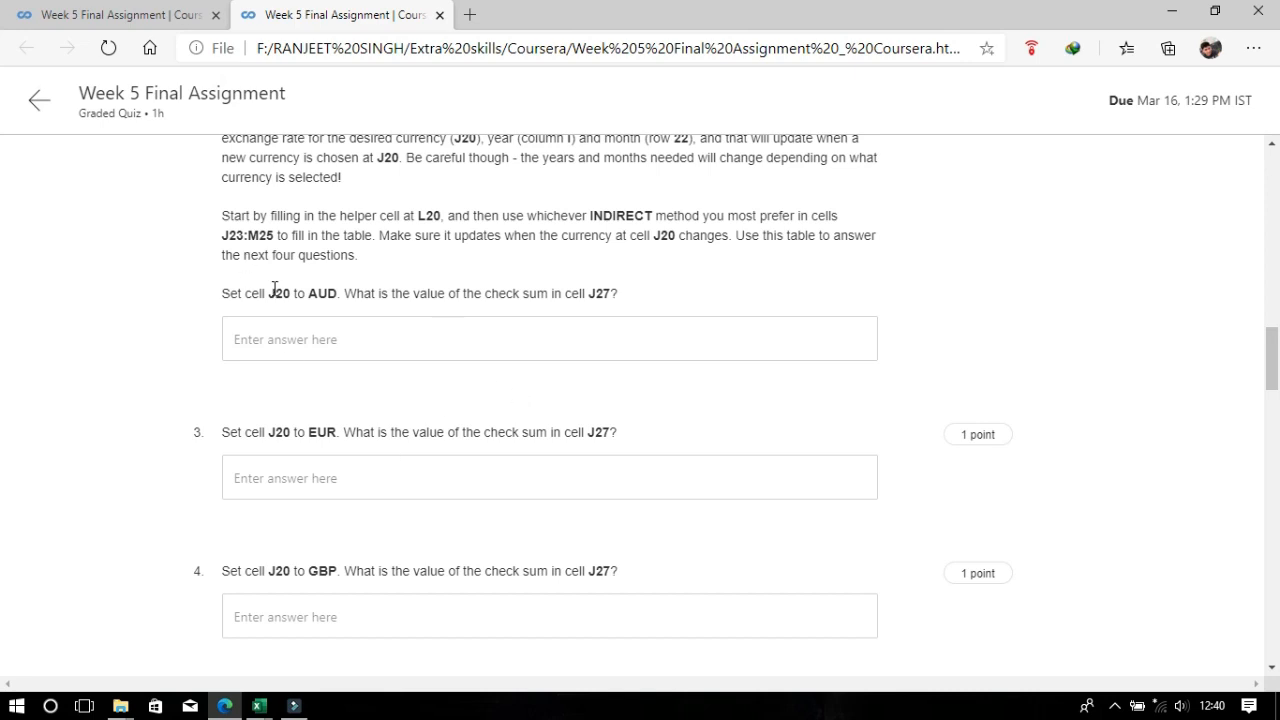
Switch back to the Excel workbook and set the table currency in J20 to AUD to get its check sum
left_click(259, 704)
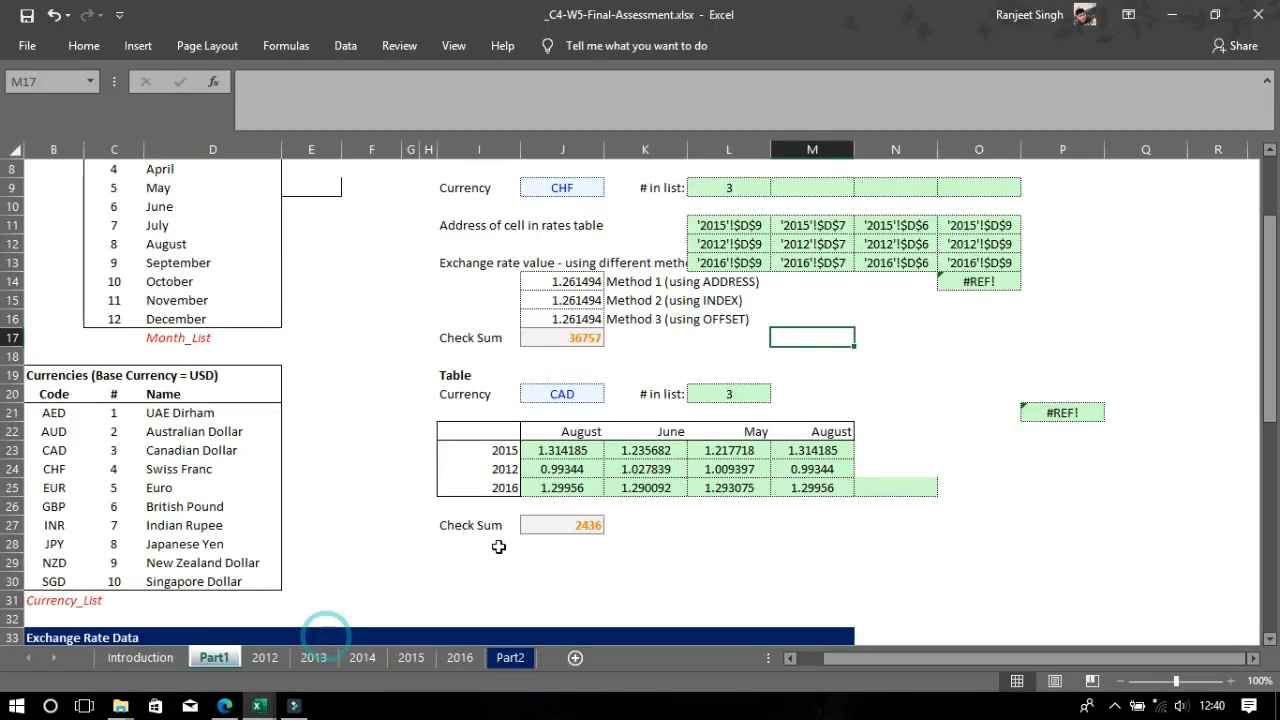
left_click(575, 394)
left_click(612, 394)
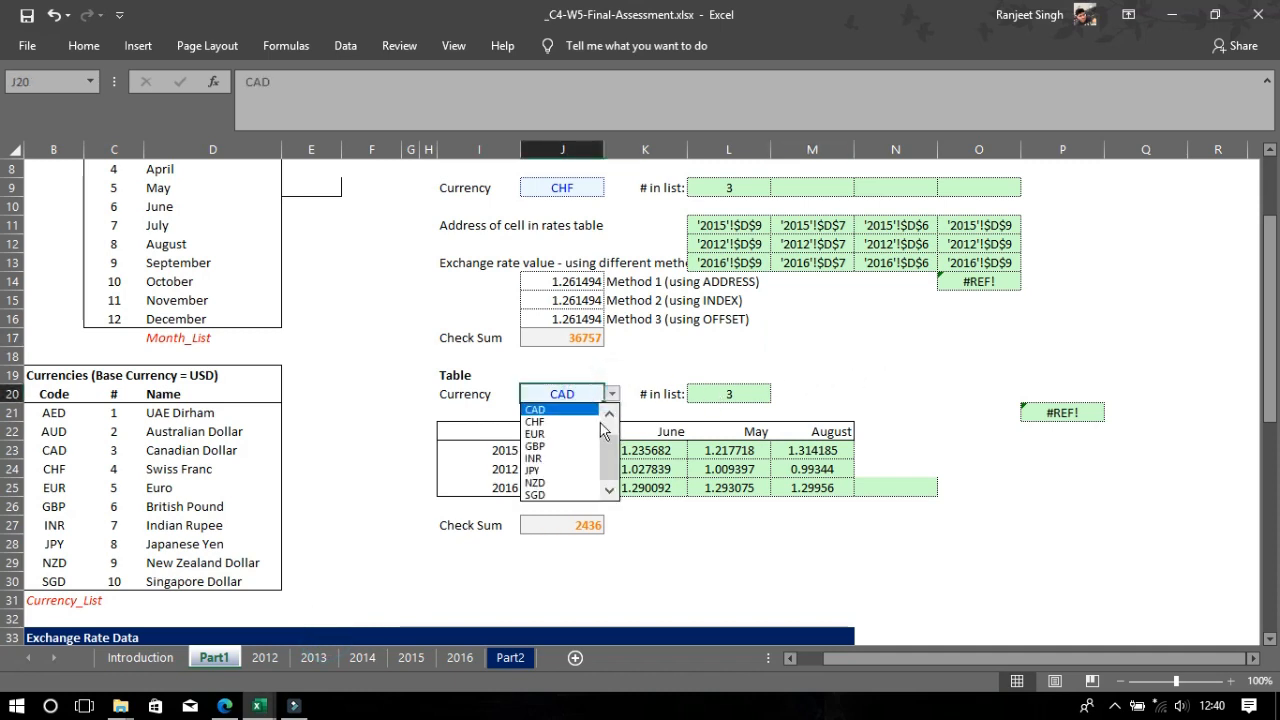
scroll(600, 440, "up", 1)
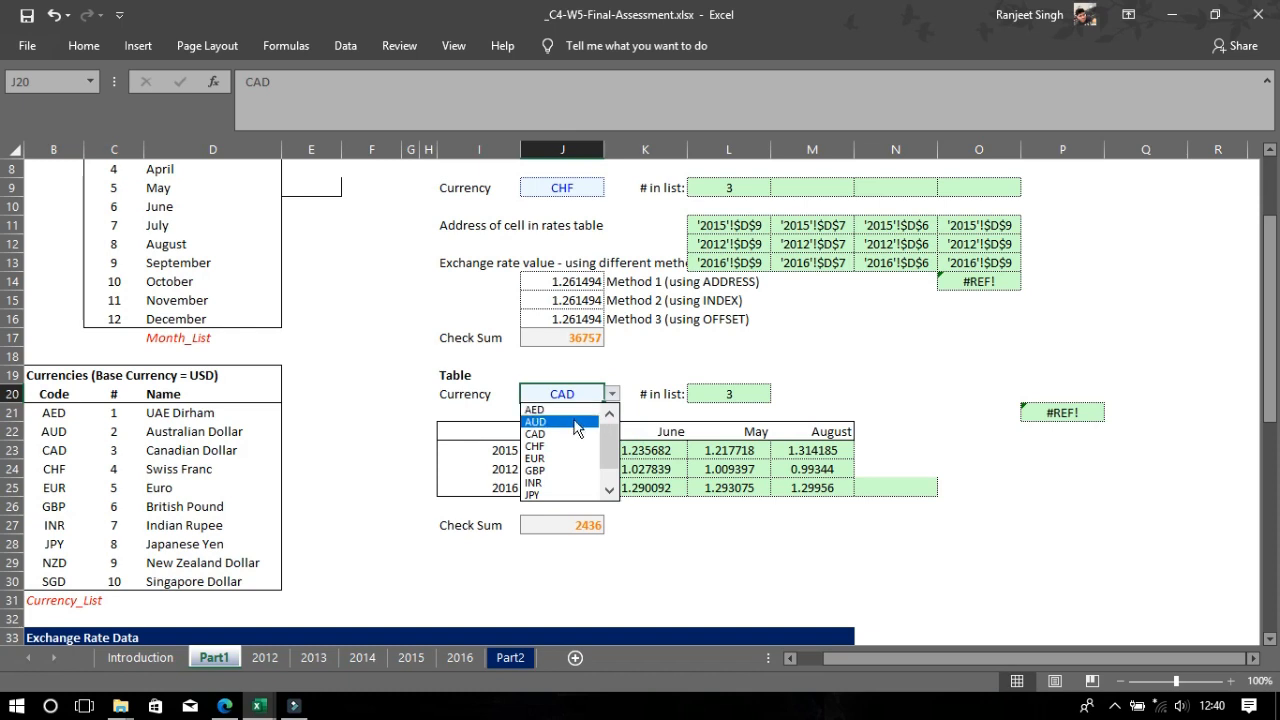
left_click(574, 424)
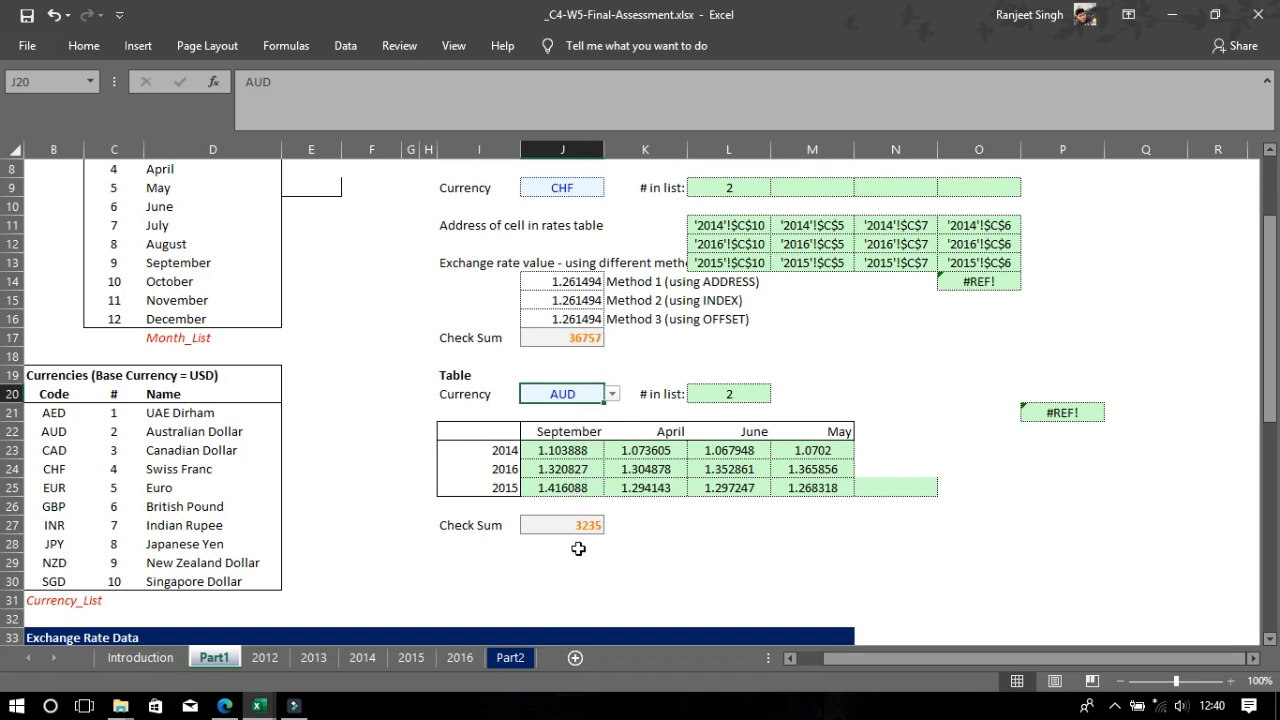
Check question 3 on the assignment page in the browser, and set the table currency J20 in Excel to EUR
mouse_move(229, 707)
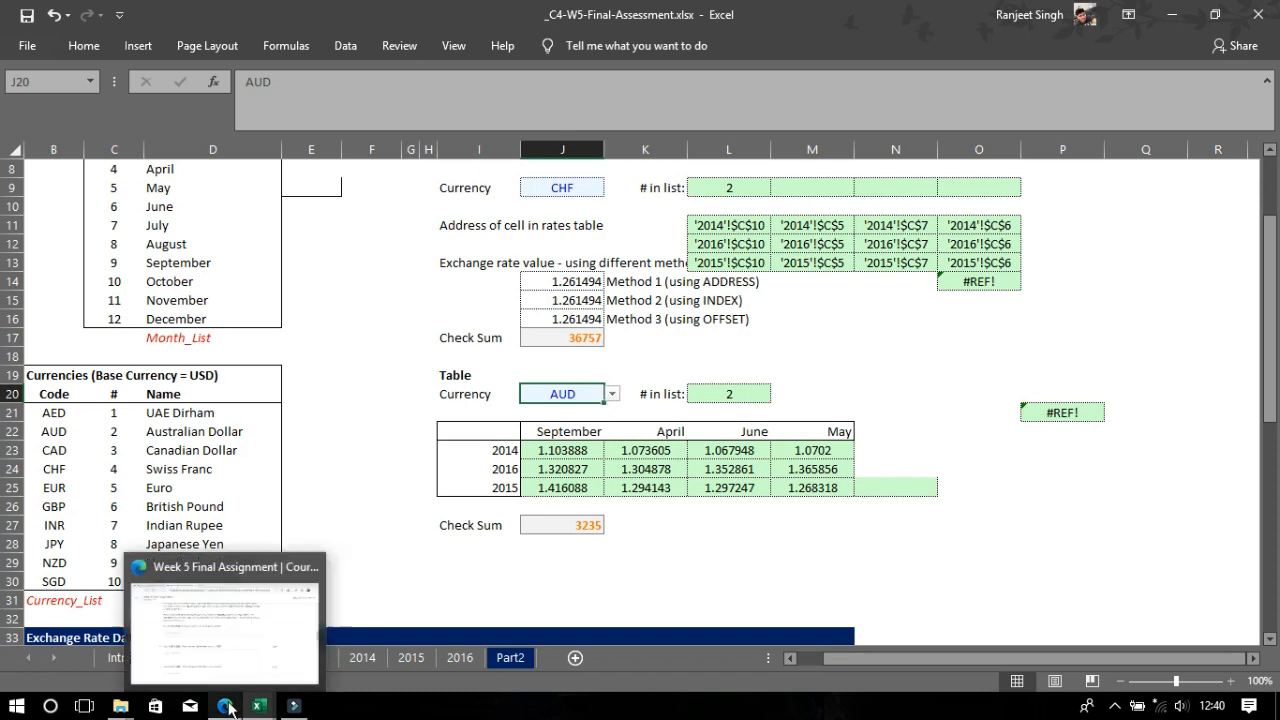
left_click(231, 650)
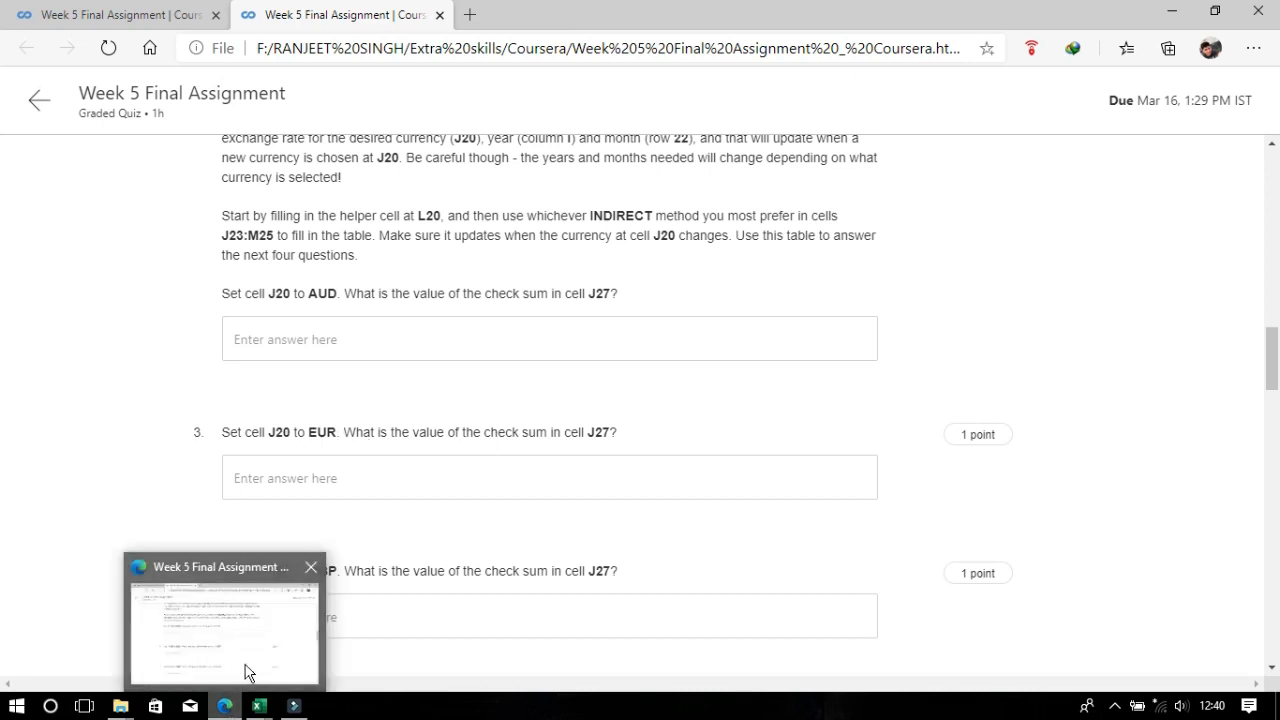
left_click(258, 706)
left_click(611, 395)
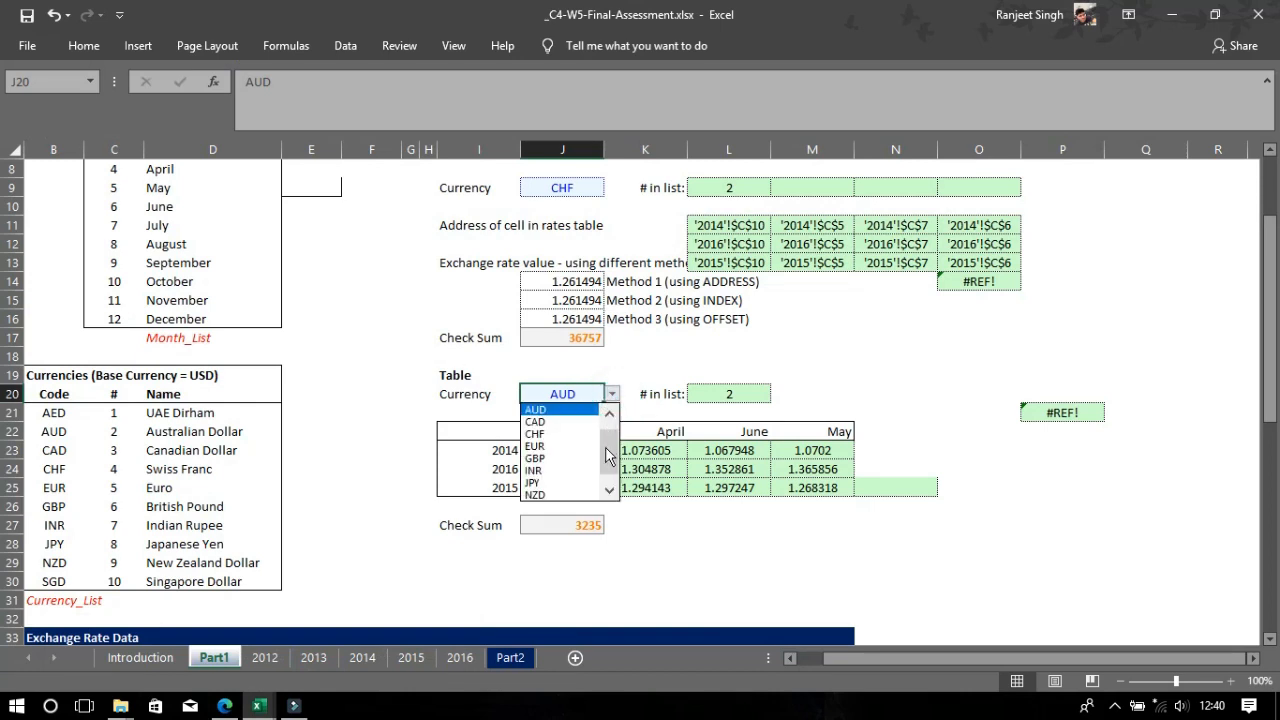
left_click(575, 446)
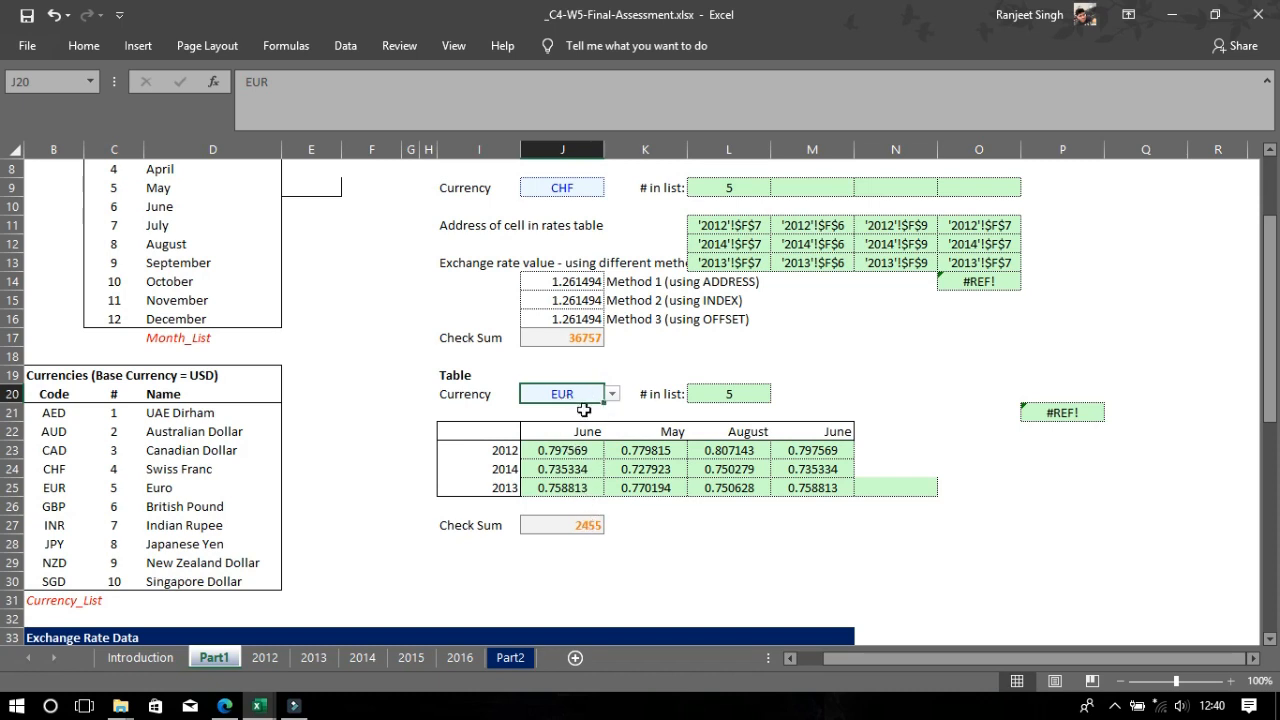
Check question 4 on the assignment page in the browser, and set the table currency J20 in Excel to GBP
mouse_move(225, 700)
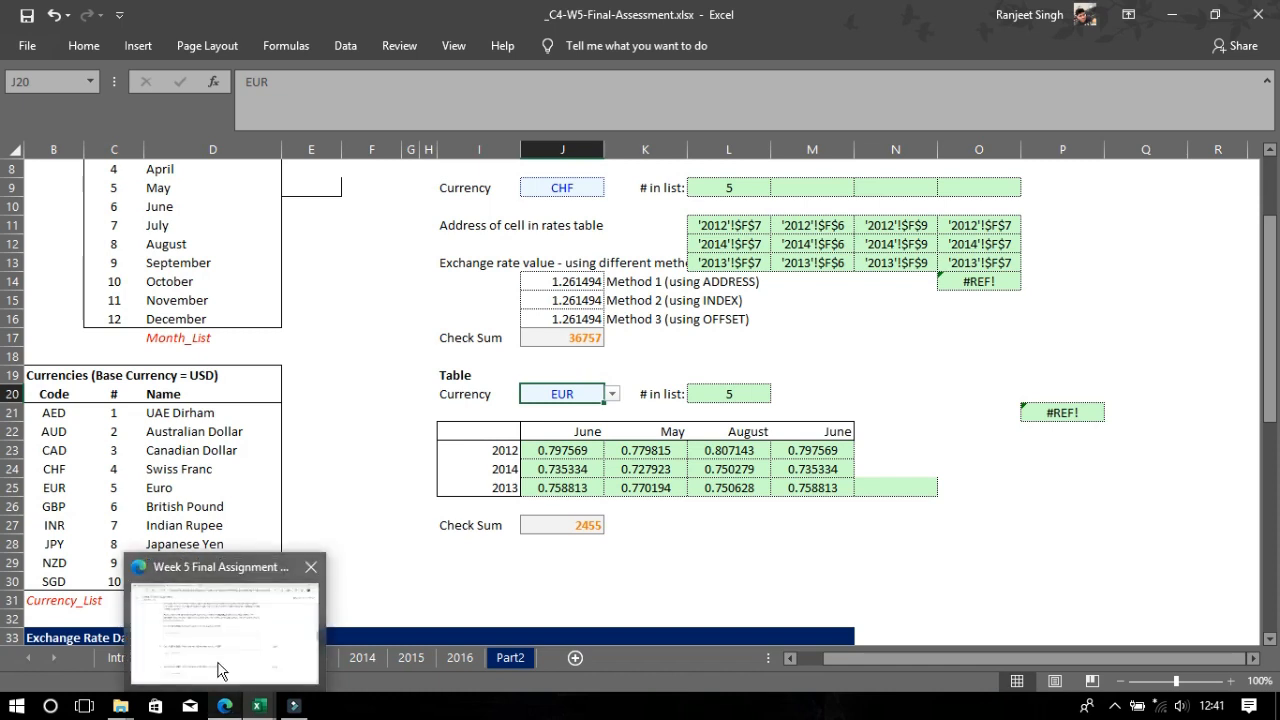
left_click(215, 650)
left_click(336, 602)
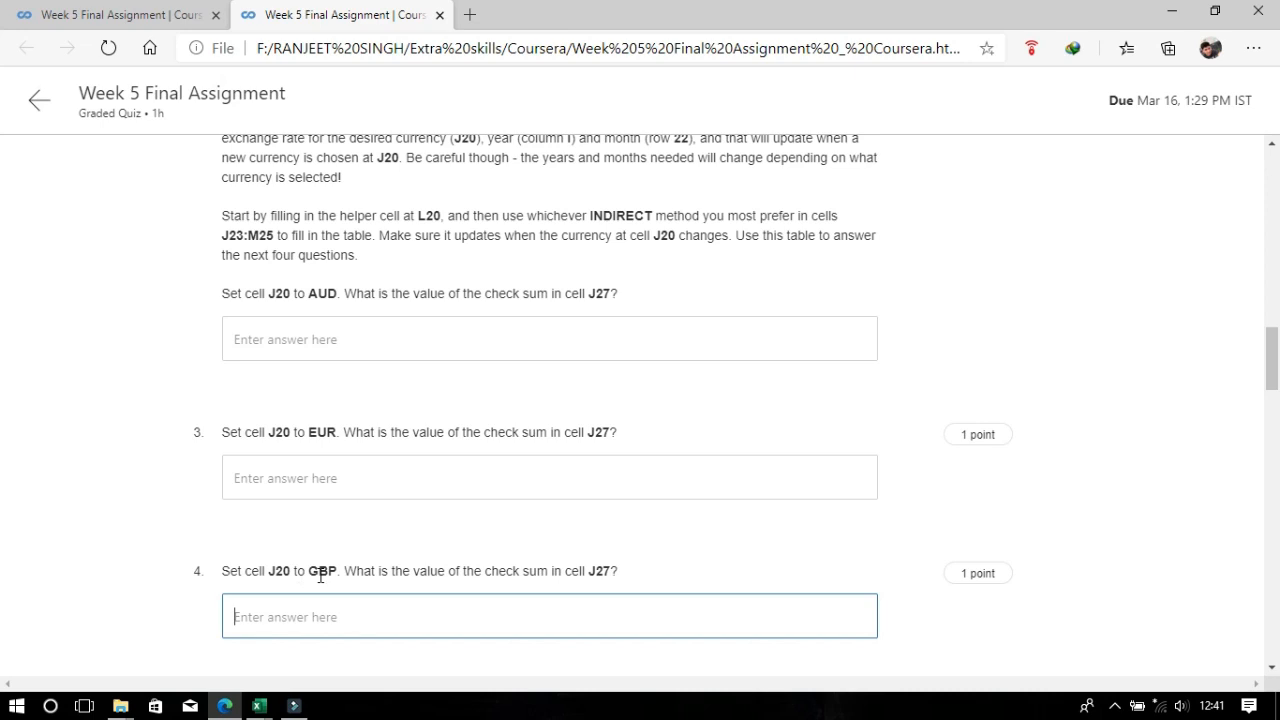
left_click(259, 704)
left_click(612, 394)
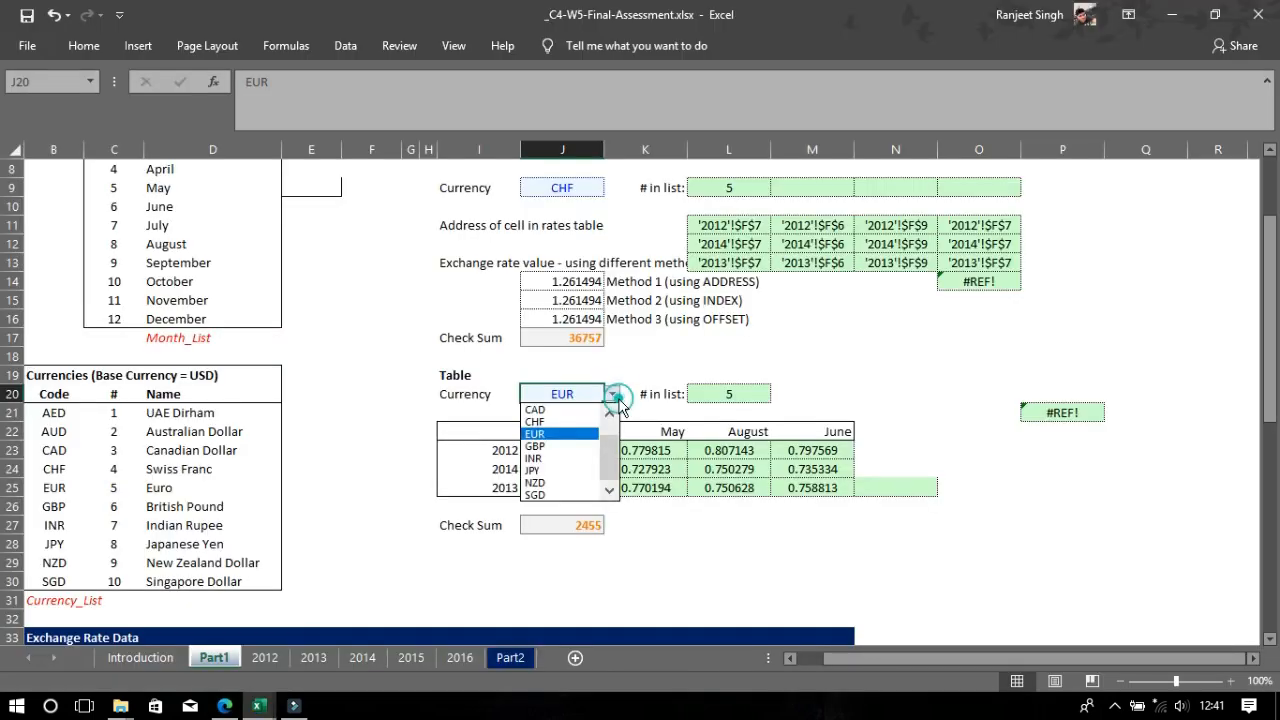
left_click(590, 446)
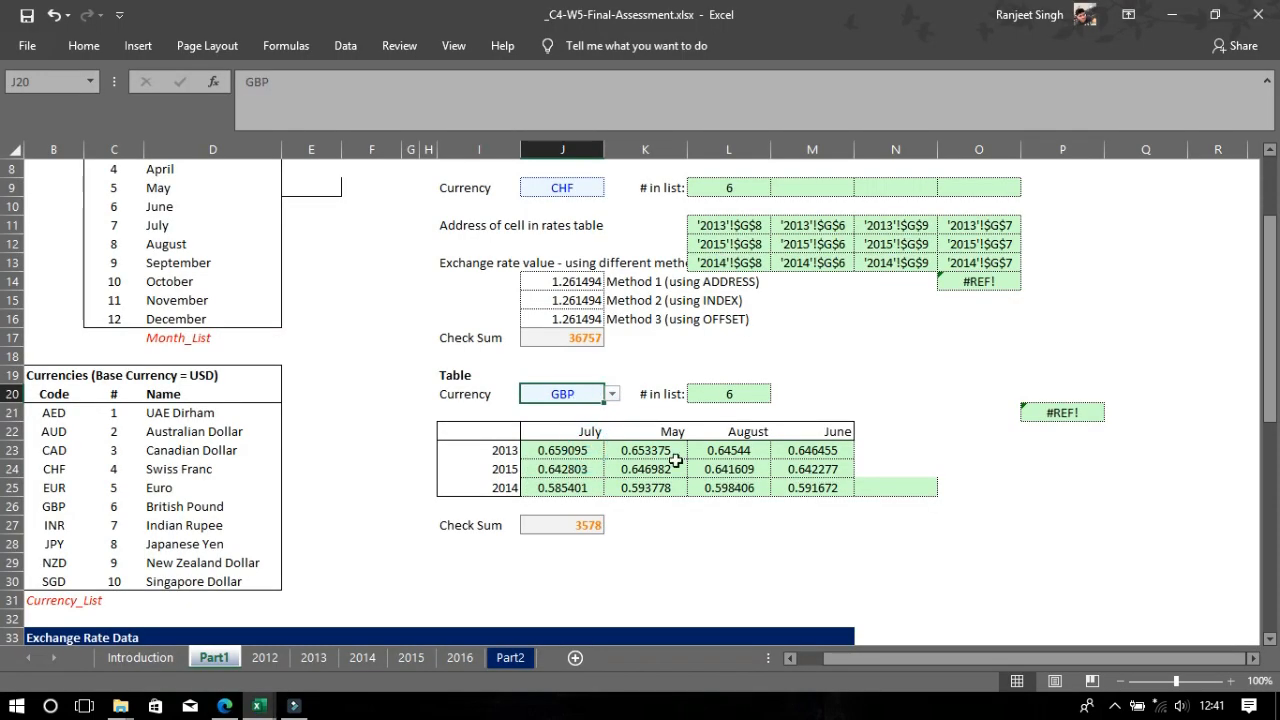
left_click_drag(1268, 362, 1266, 397)
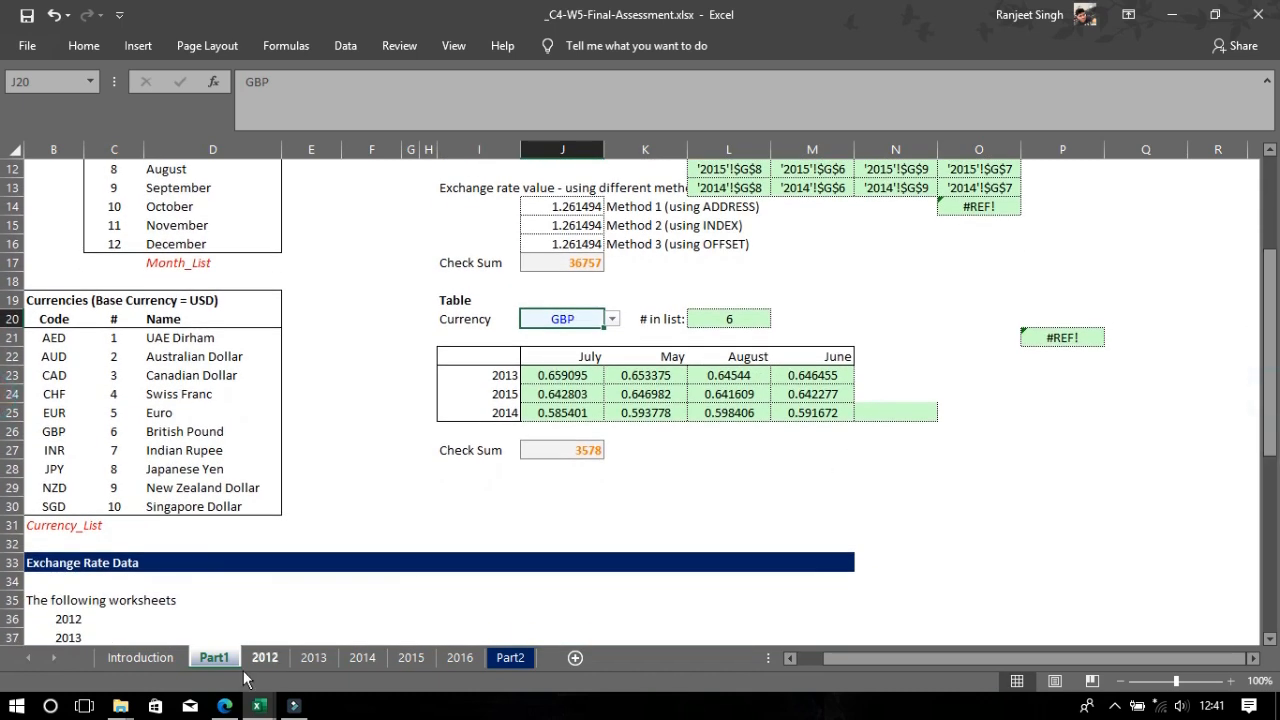
Check question 5 on the assignment page in the browser, and set the table currency J20 in Excel to JPY
mouse_move(222, 703)
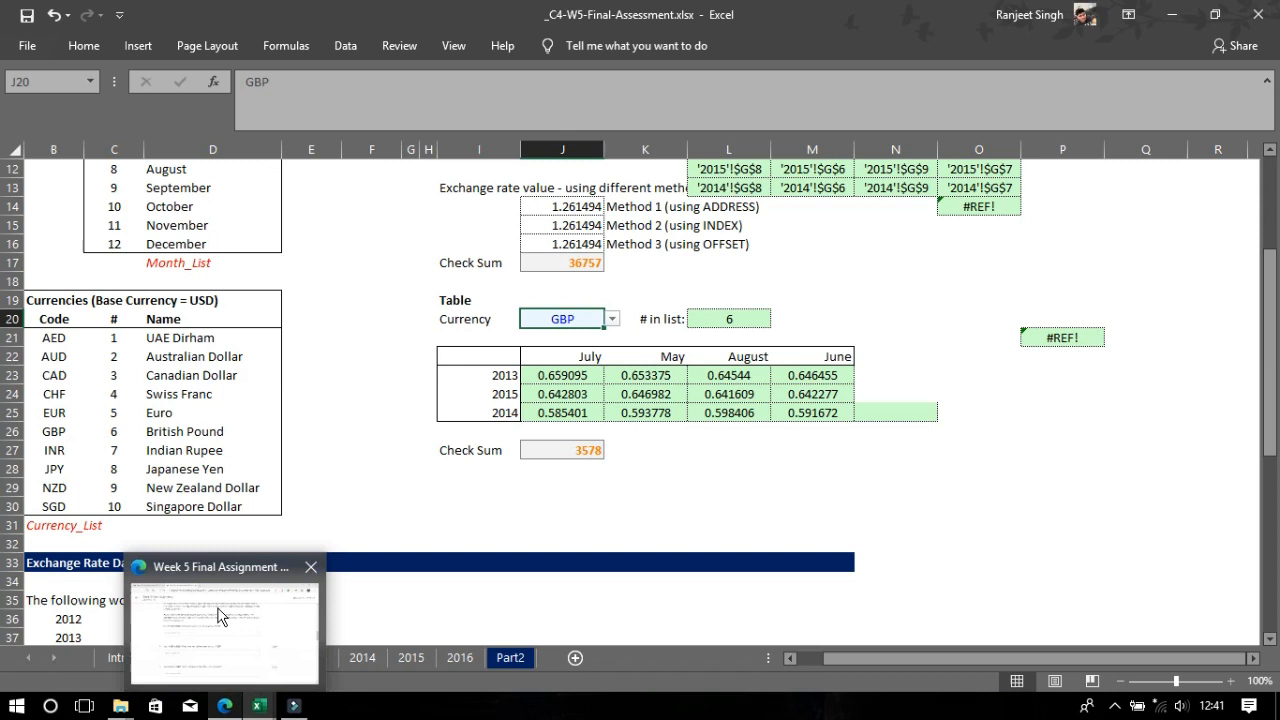
left_click(222, 615)
left_click(3, 328)
scroll(3, 357, "down", 2)
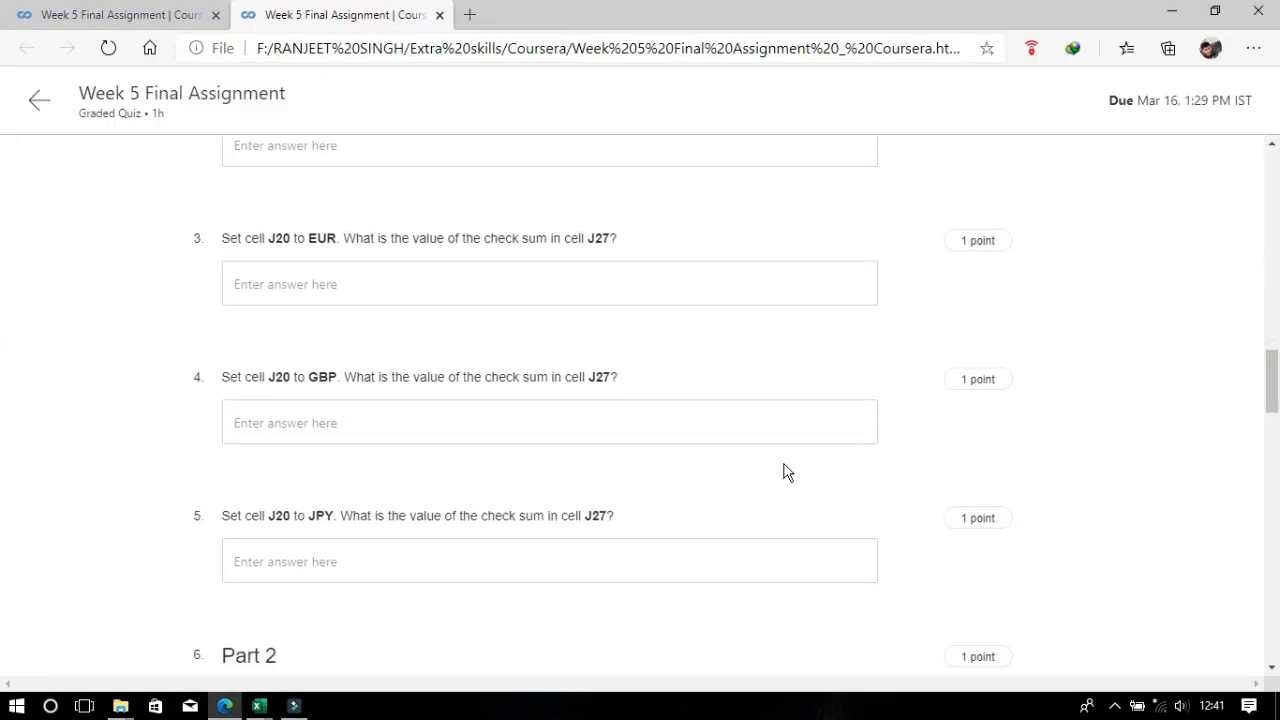
left_click(598, 555)
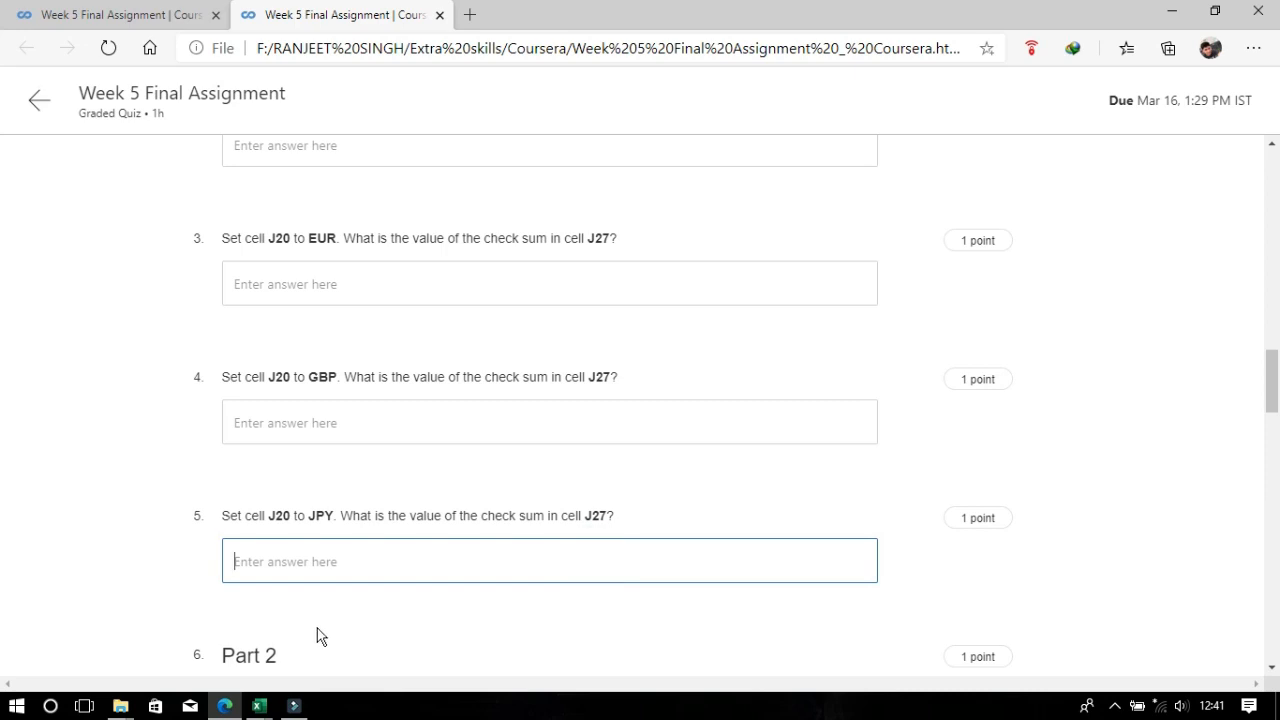
key("alt+Tab")
left_click(613, 320)
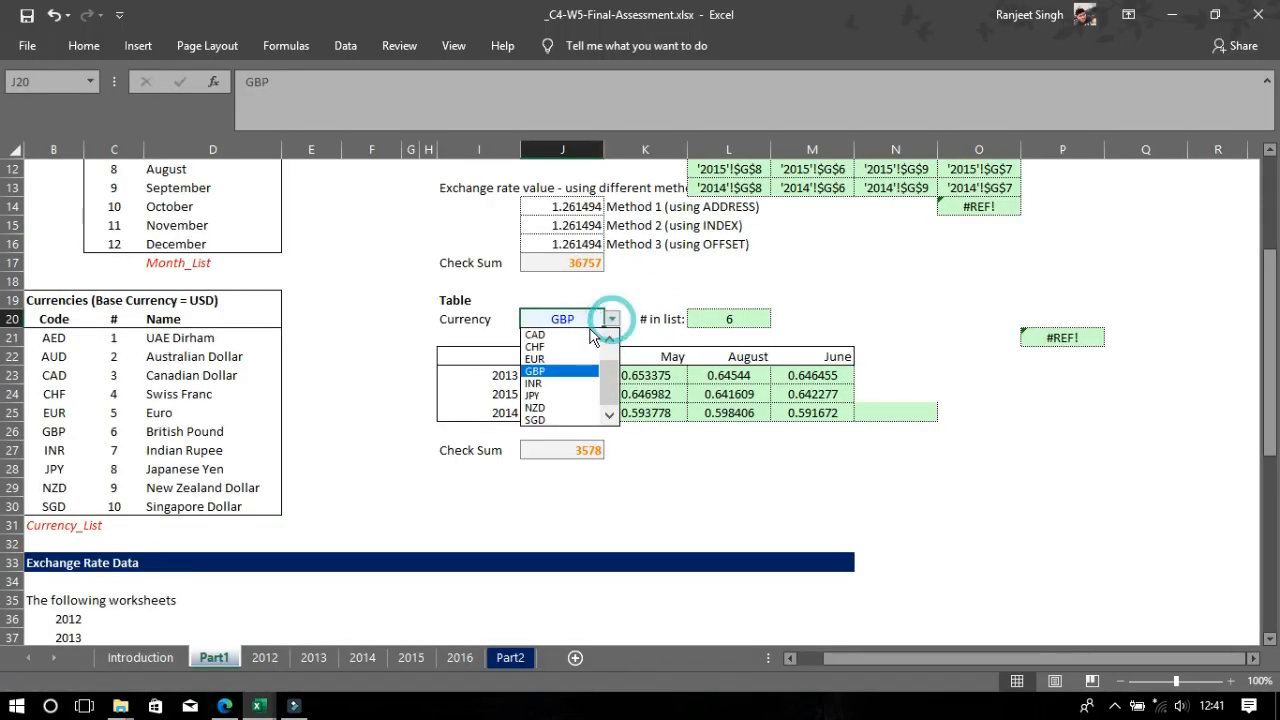
left_click(561, 390)
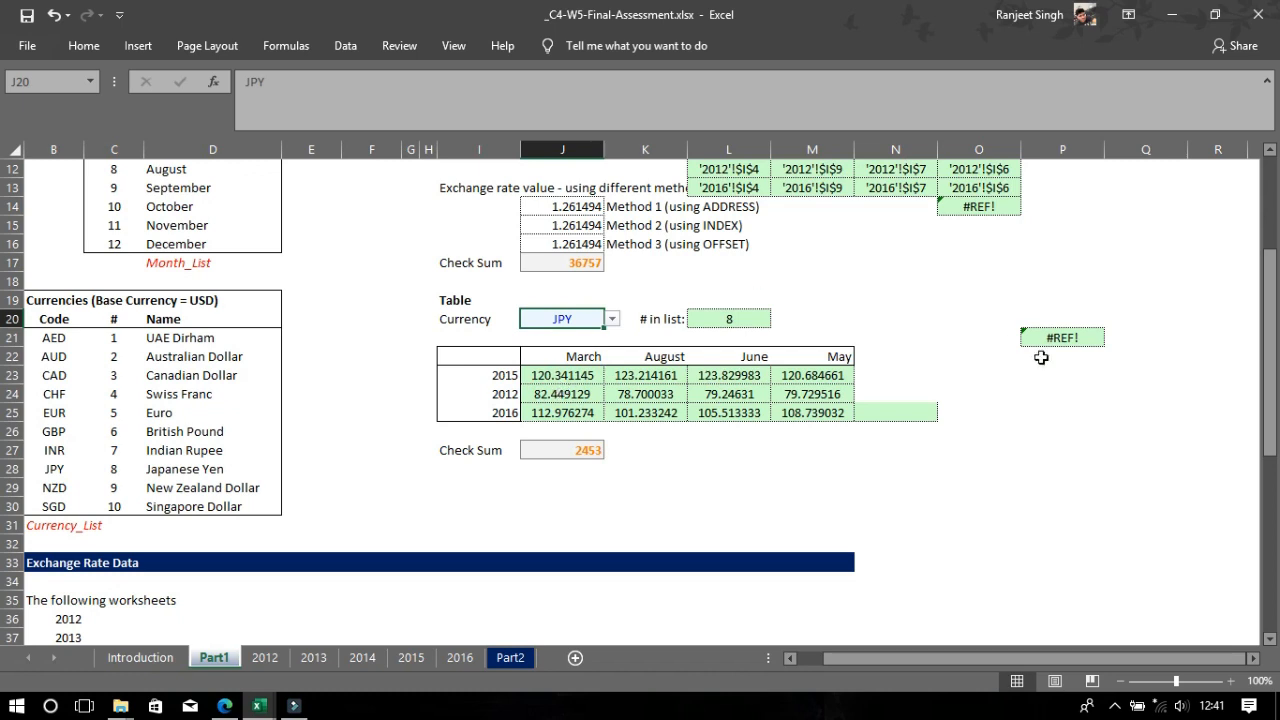
Examine the JPY check sum and the helper formulas in L11:M12, L7, L9 and L20 that feed the currency table
left_click_drag(1272, 426, 1274, 406)
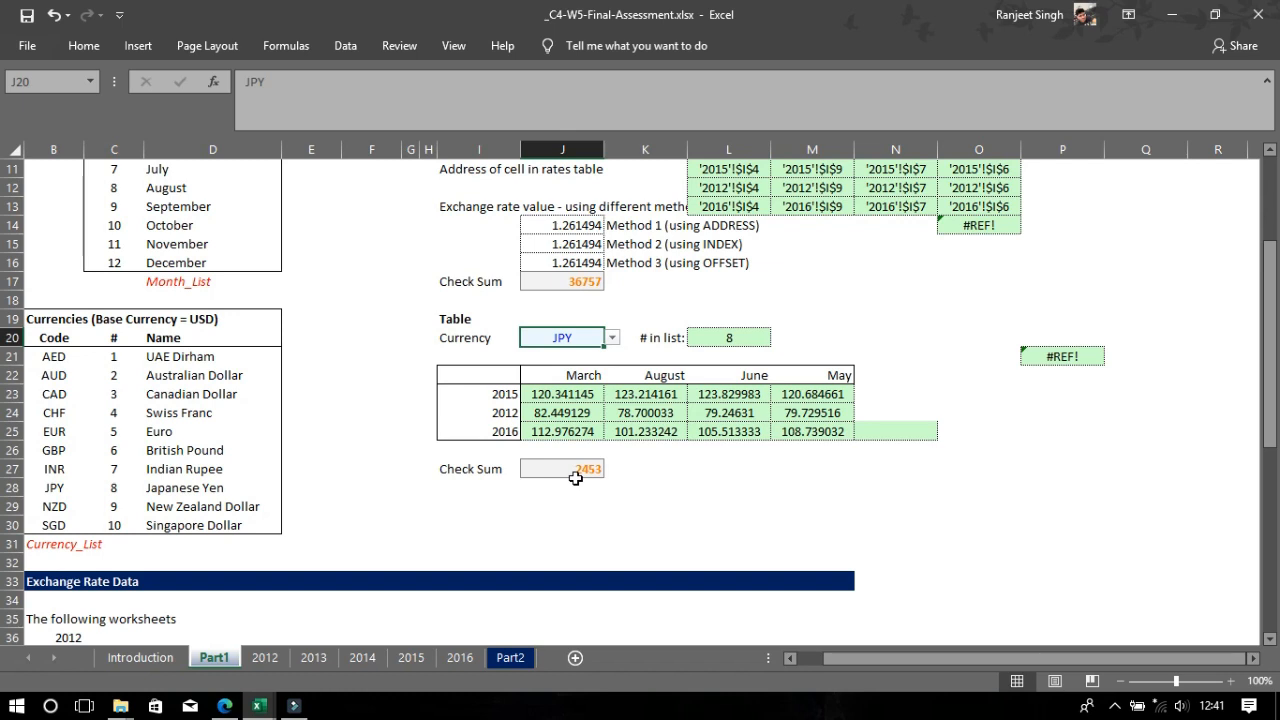
left_click_drag(1274, 408, 1275, 284)
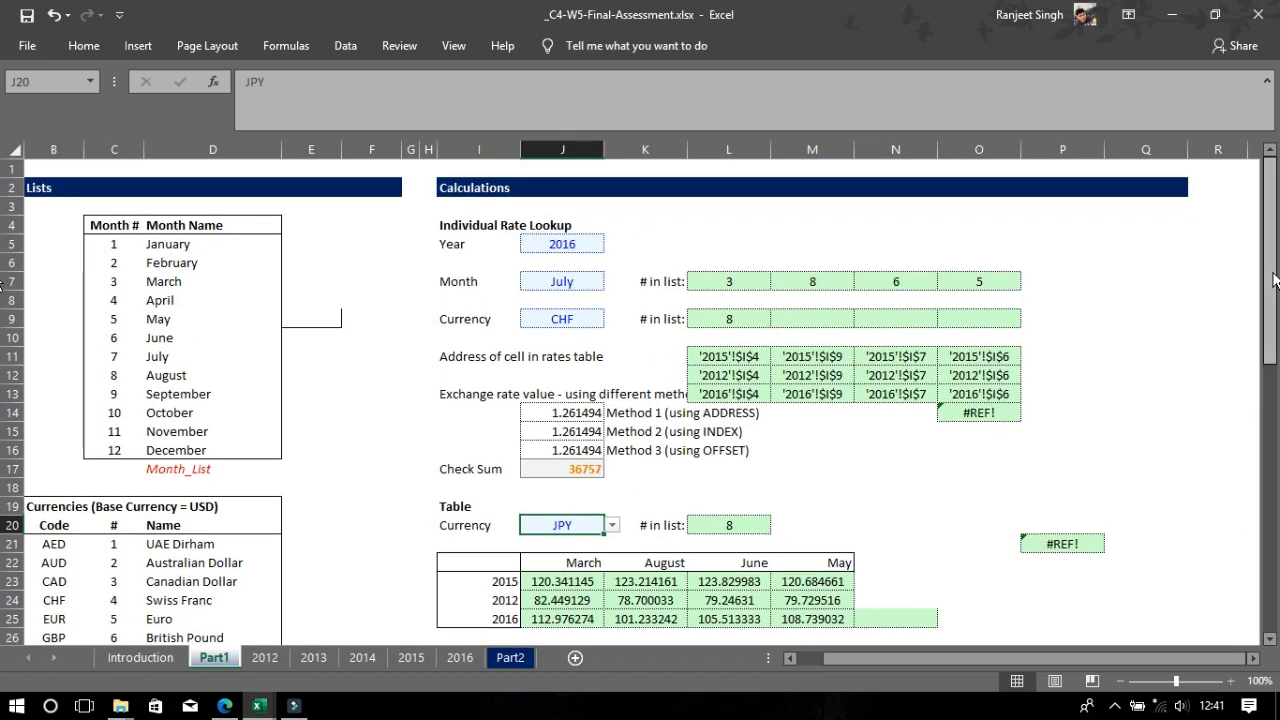
left_click(903, 358)
left_click(822, 384)
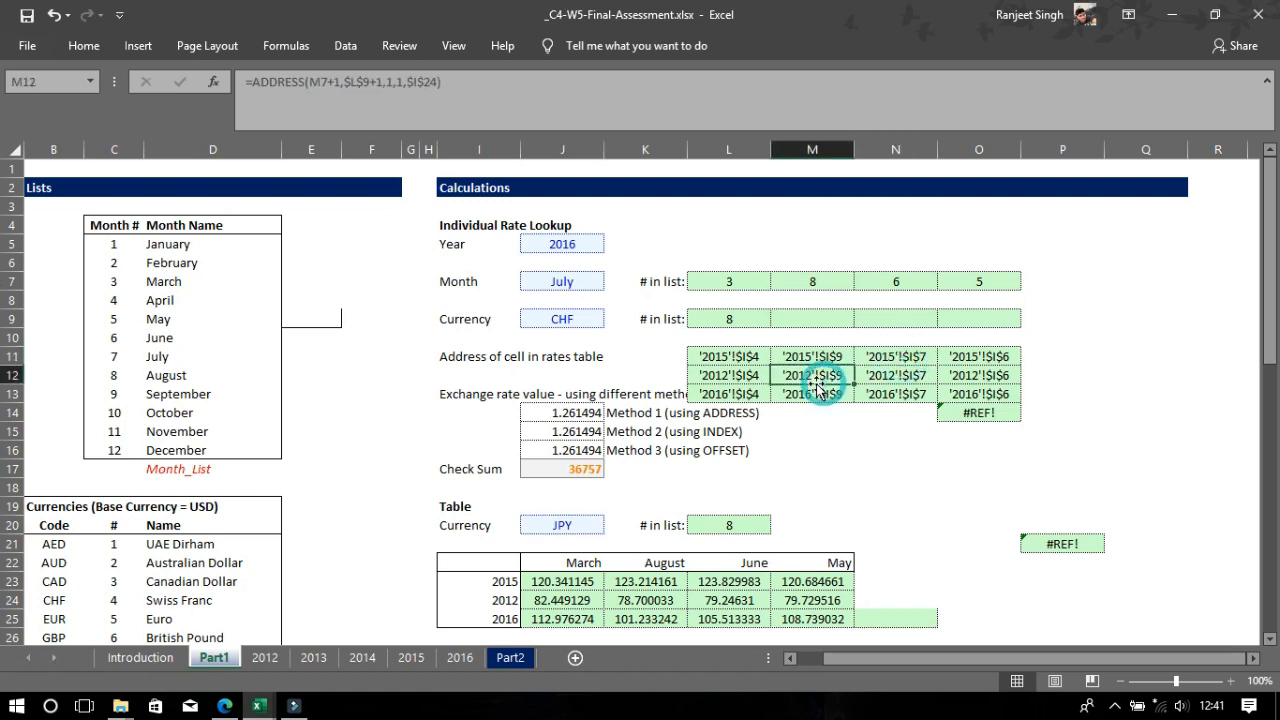
left_click(745, 377)
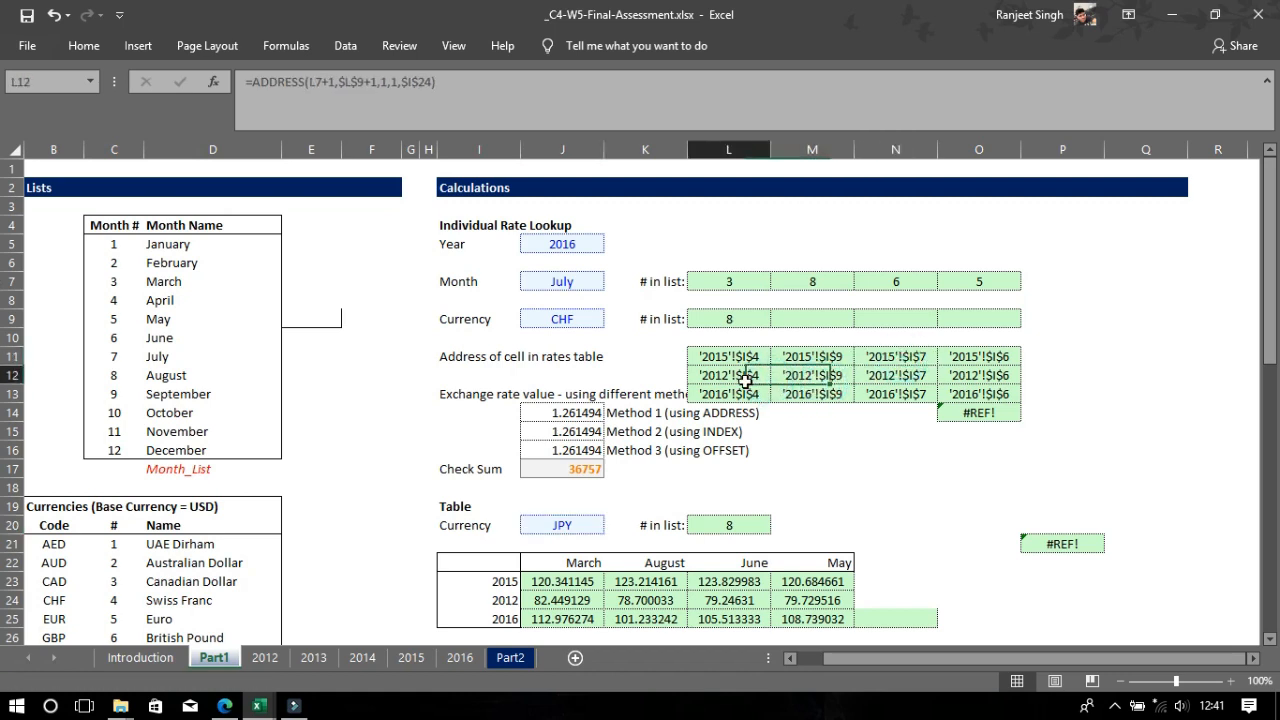
left_click(734, 358)
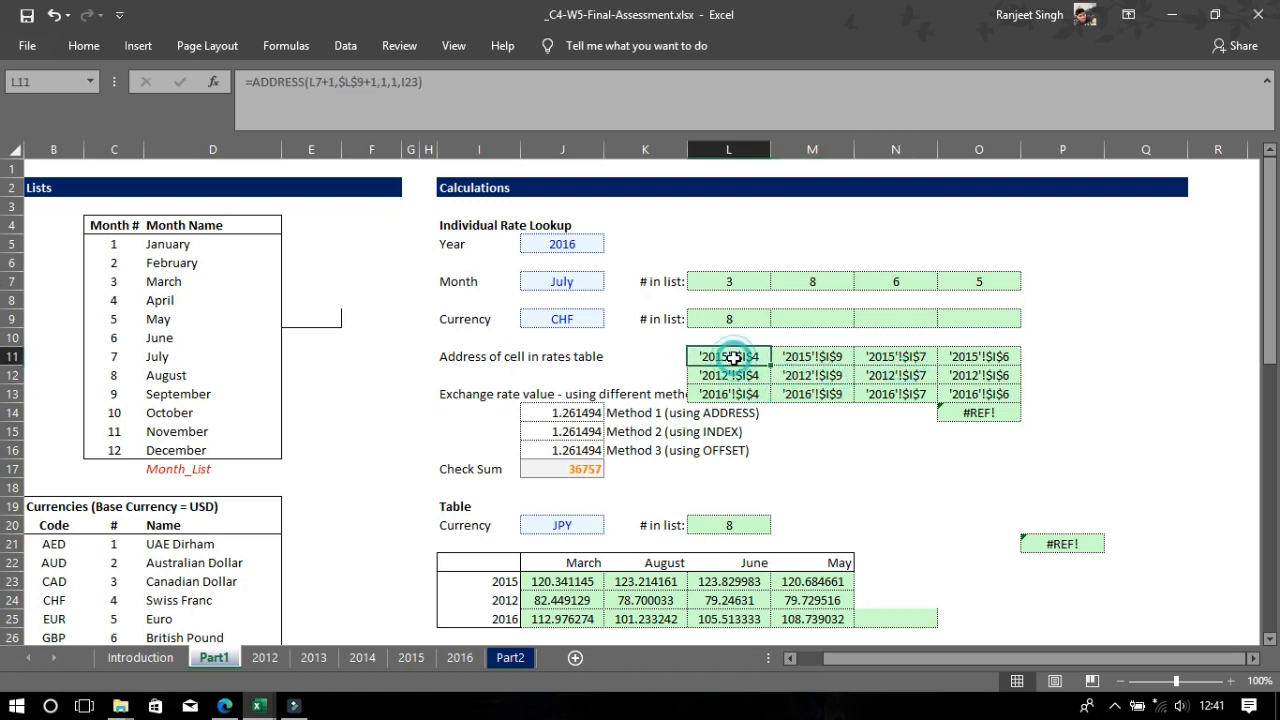
left_click(735, 281)
left_click(729, 320)
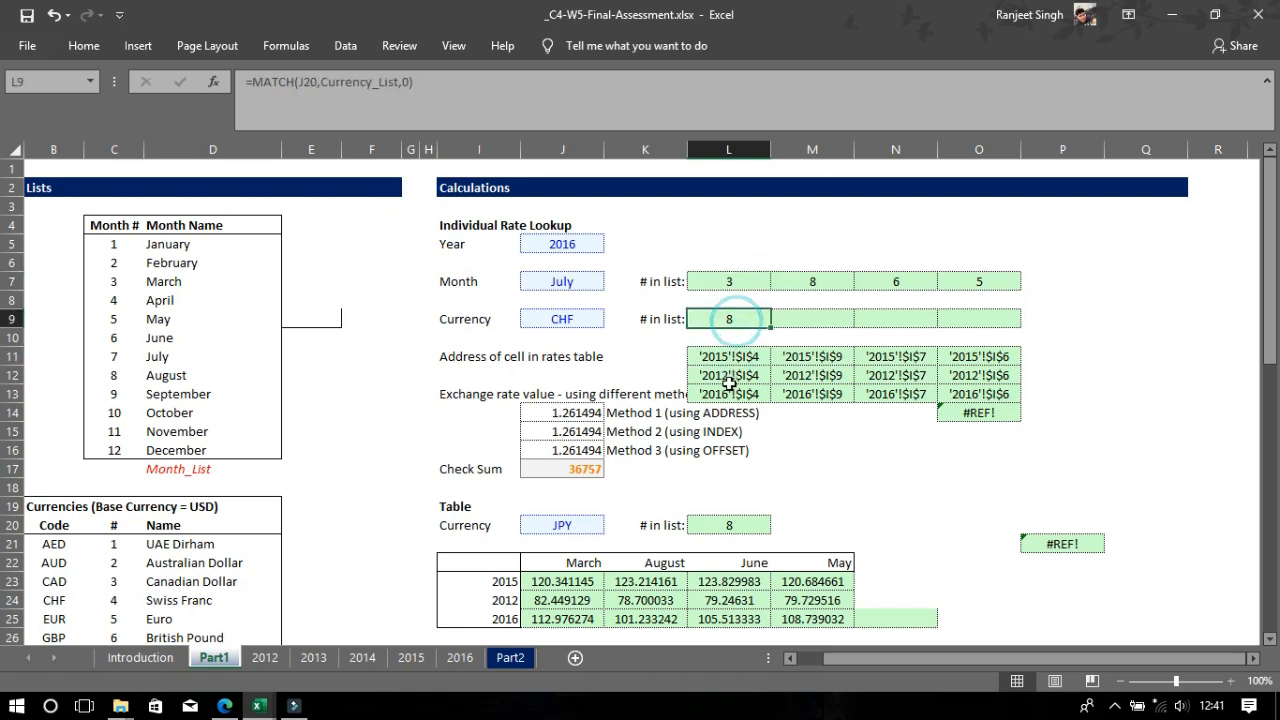
left_click(728, 525)
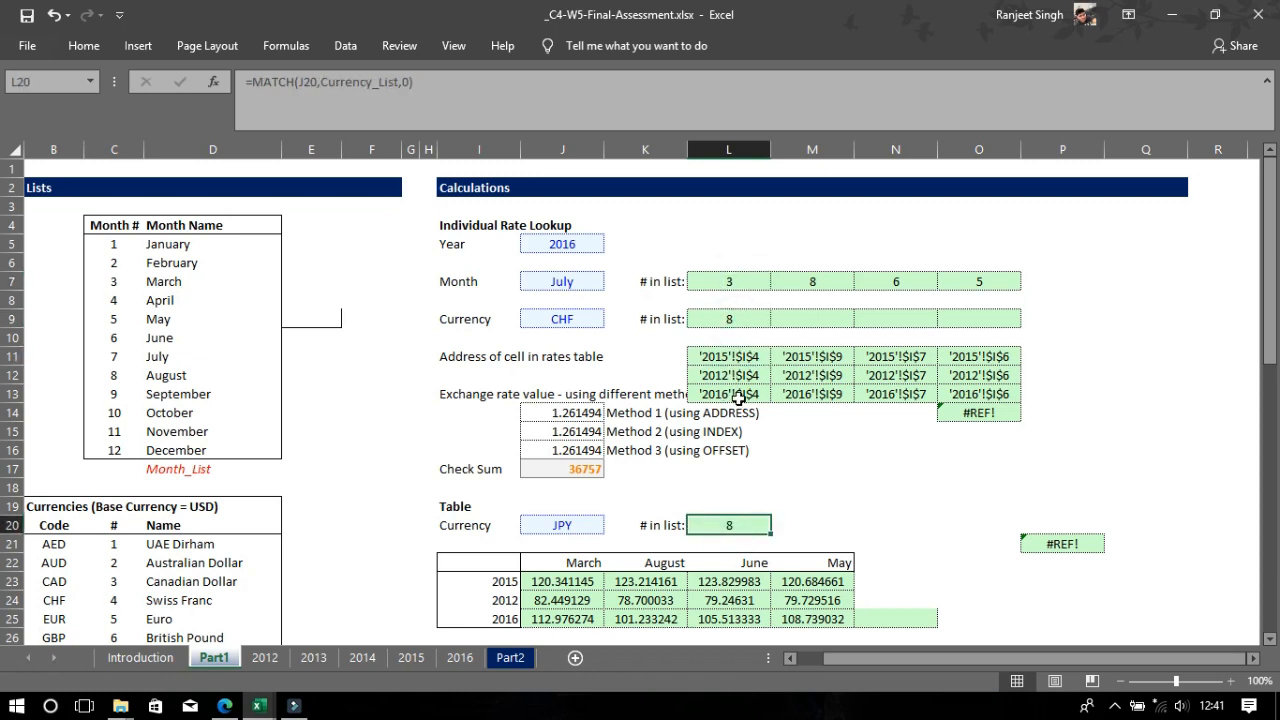
left_click(795, 462)
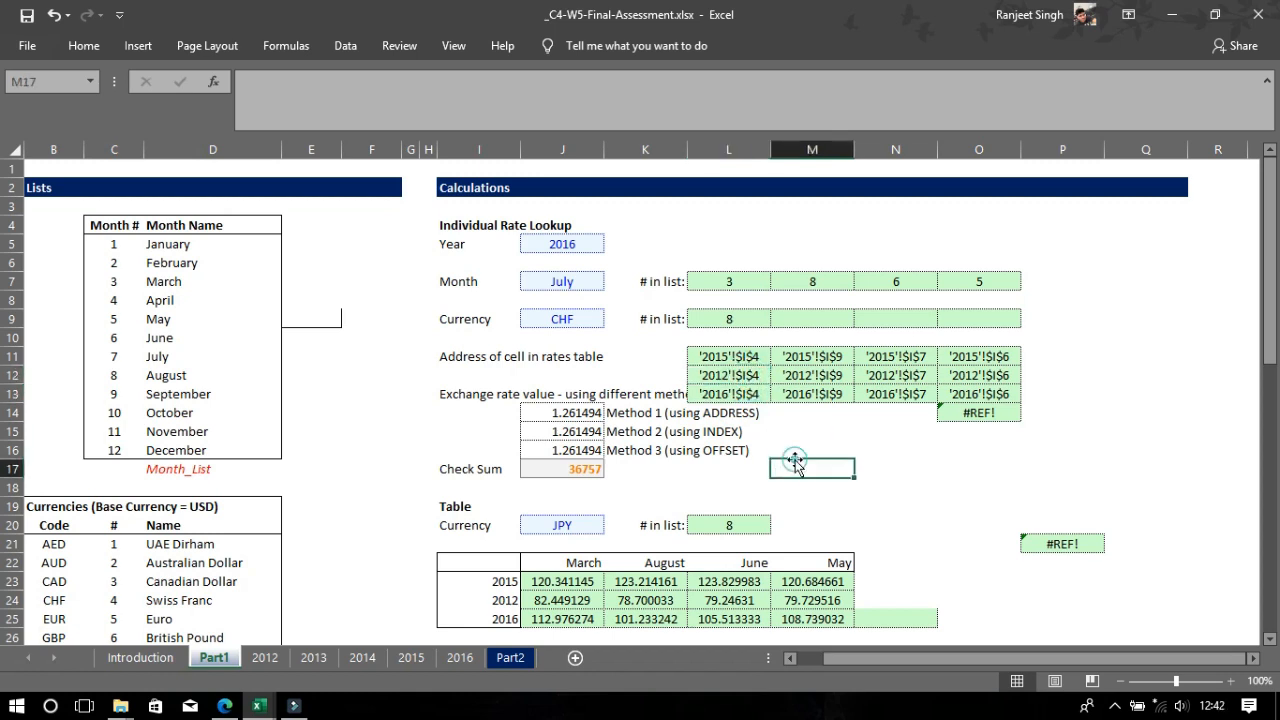
left_click_drag(1272, 340, 1272, 380)
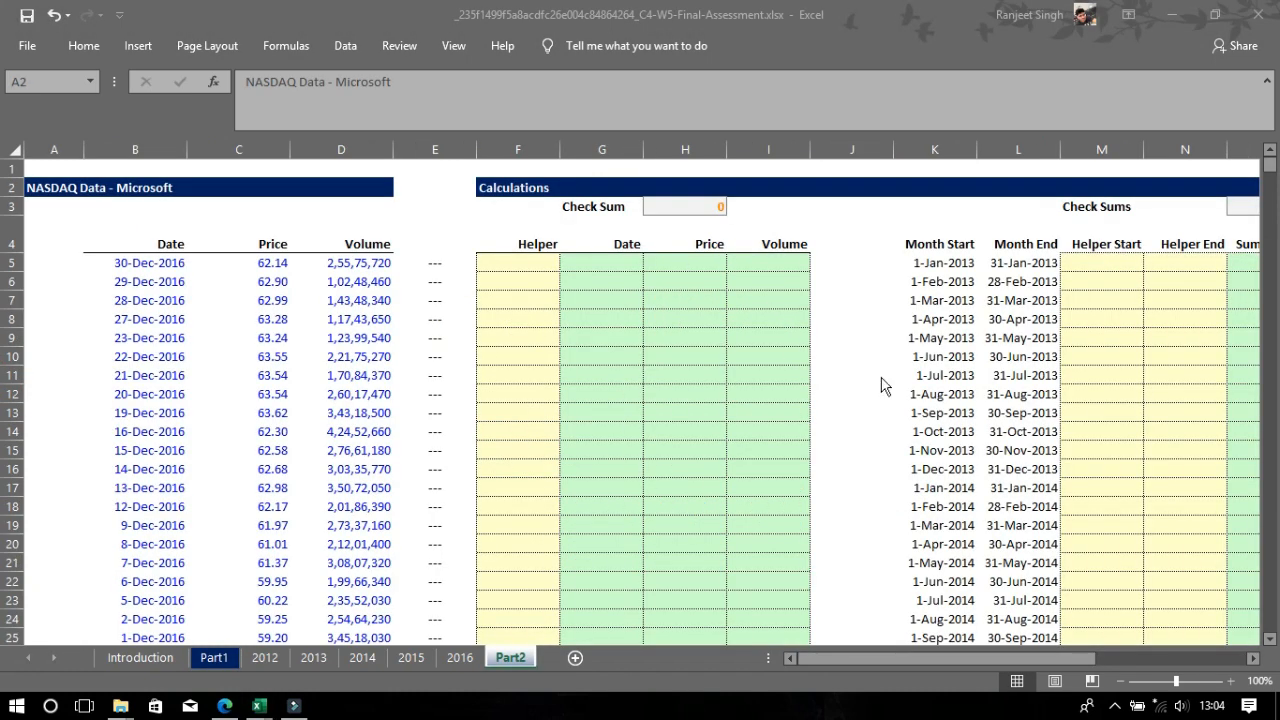
Look through the month list in column K of the Part2 sheet and select the first Helper cell, F5
left_click(1273, 170)
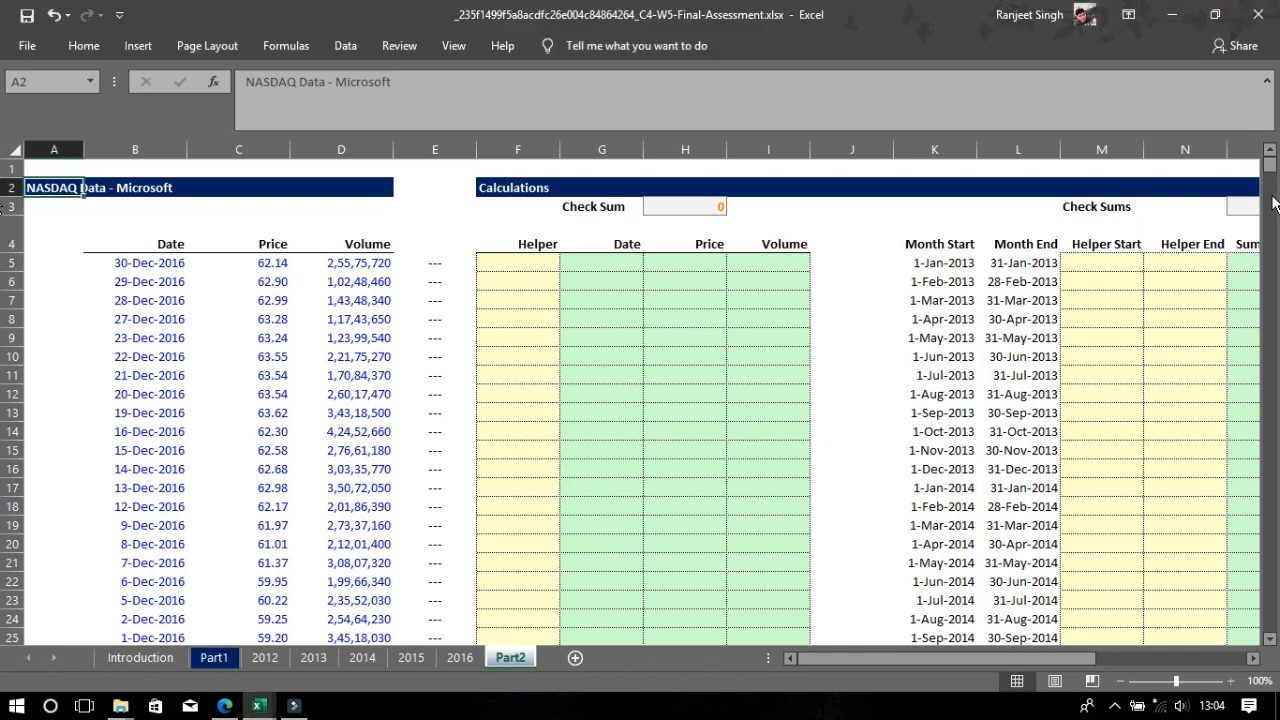
left_click(943, 318)
key("Down")
key("Down")
key("Down")
key("Down")
key("Down")
key("Down")
key("Down")
key("Down")
key("Down")
key("Down")
key("Down")
key("Down")
key("Down")
key("Down")
key("Down")
key("Down")
key("Down")
key("Down")
key("Down")
key("Down")
key("Down")
key("Down")
key("Up")
key("Up")
key("Up")
key("Up")
key("Up")
key("Up")
key("Up")
key("Up")
key("Up")
key("Up")
key("Up")
key("Up")
key("Up")
key("Up")
key("Up")
key("Up")
key("Up")
key("Up")
key("Up")
key("Up")
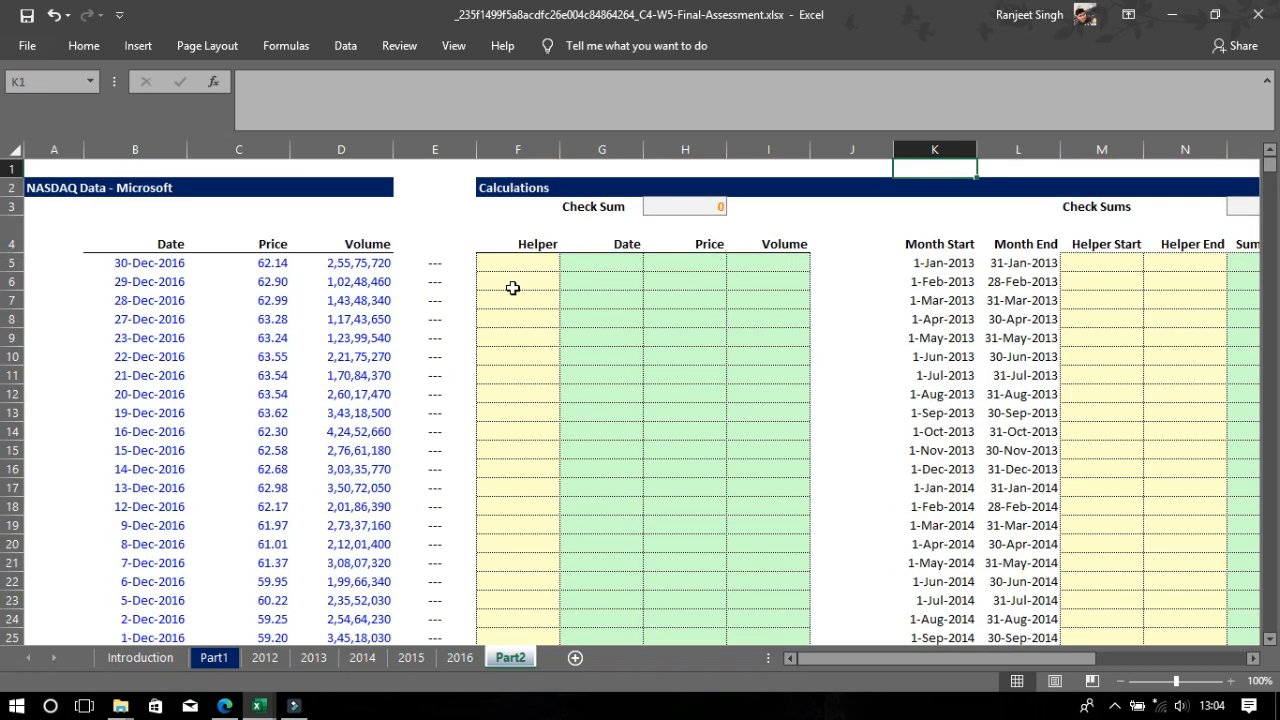
left_click(536, 260)
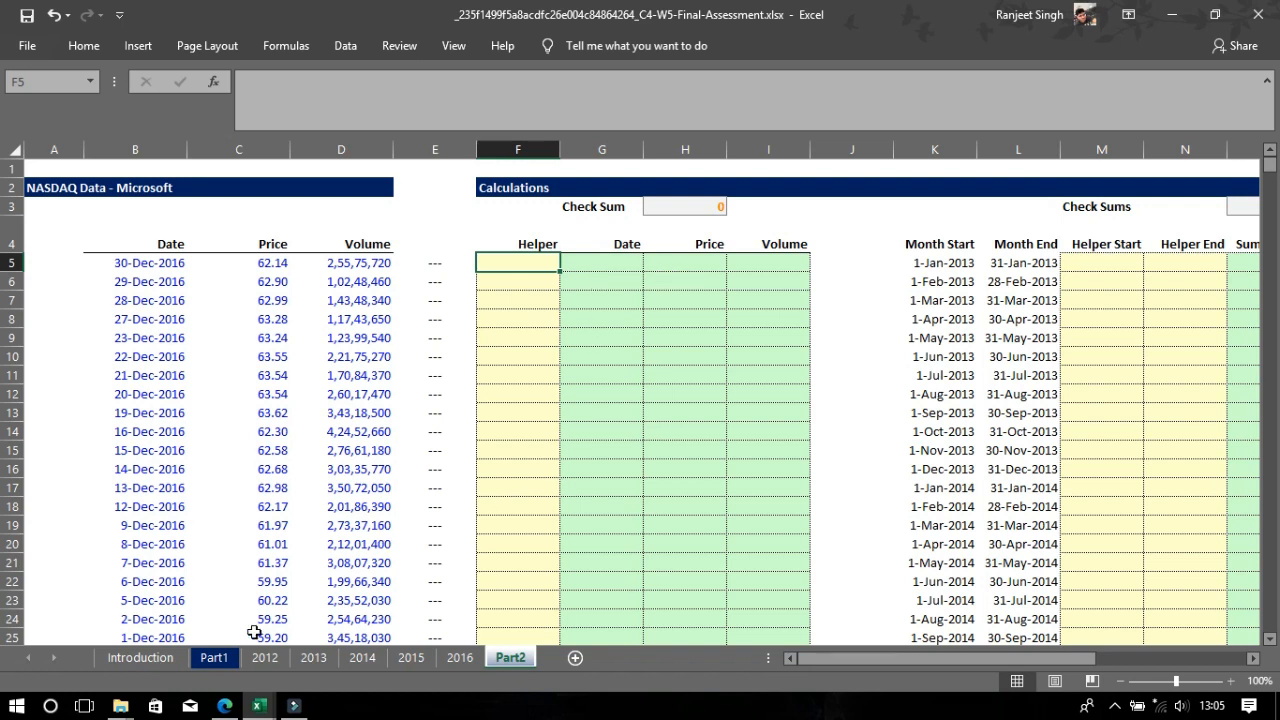
Switch to the assignment page in the browser and read question 6 on filling the Part2 helper column and sorting the data
left_click(225, 706)
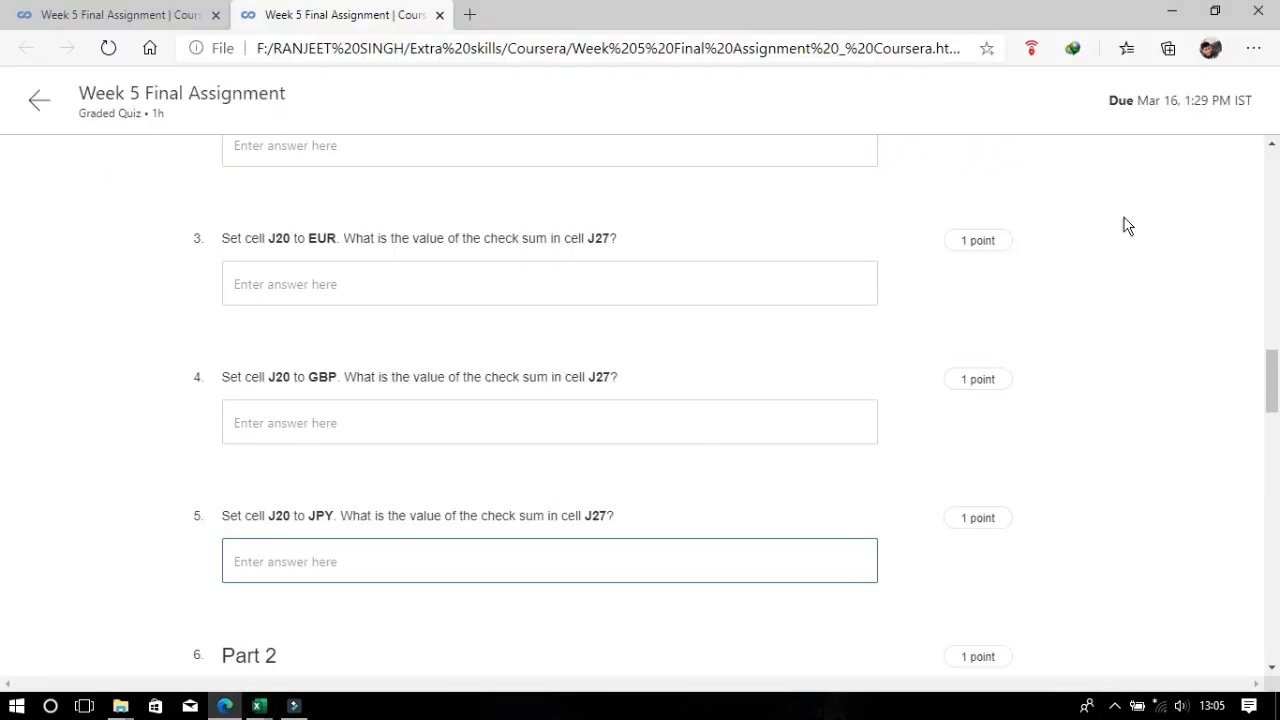
left_click_drag(1272, 383, 1272, 453)
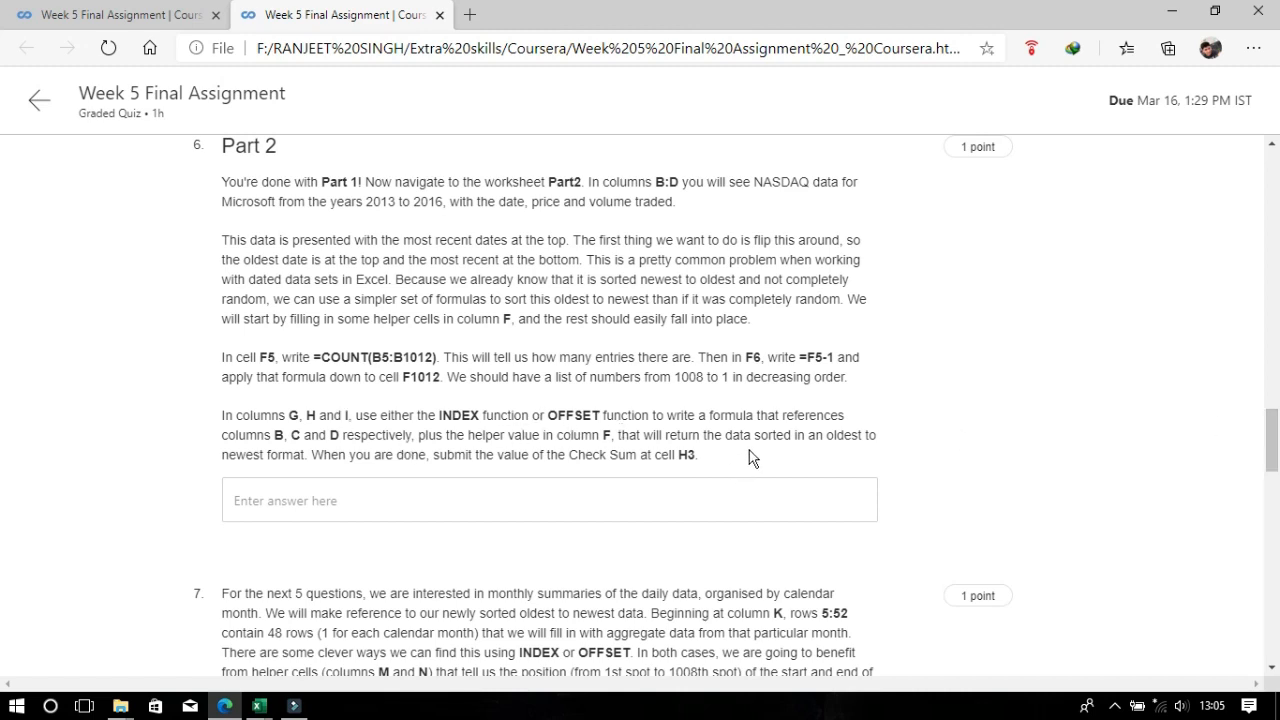
left_click_drag(669, 437, 885, 443)
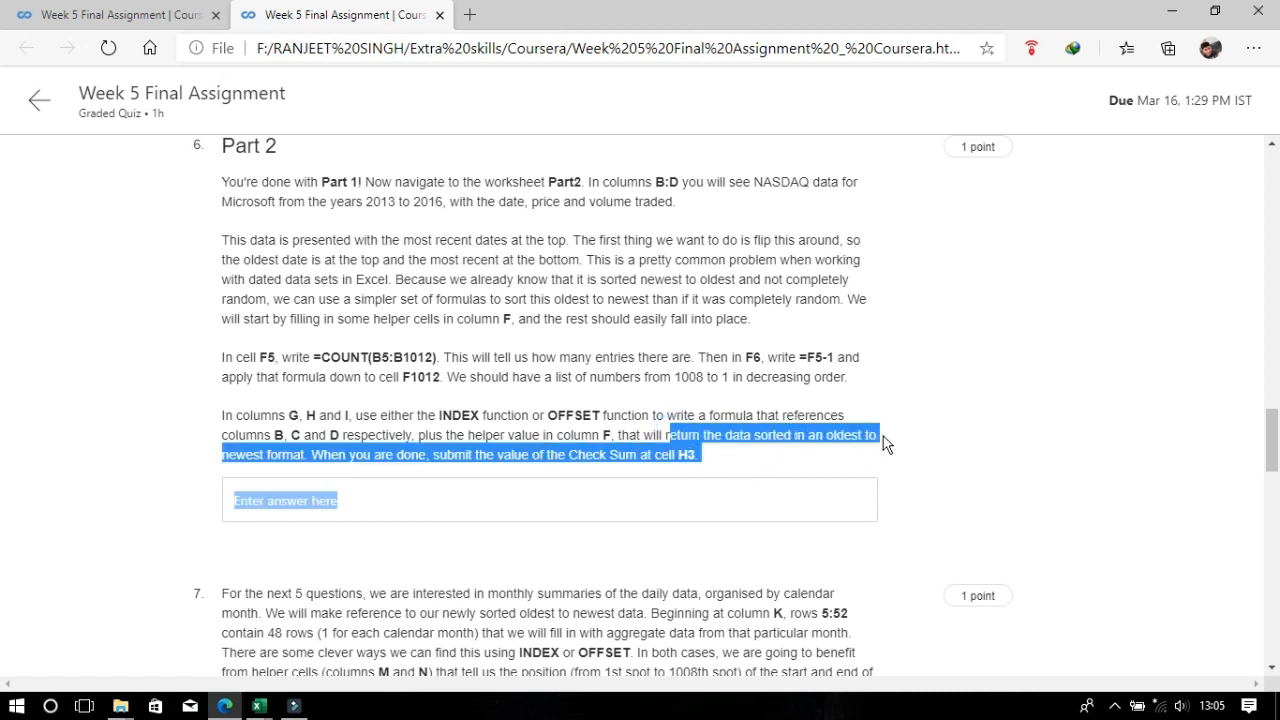
left_click(768, 431)
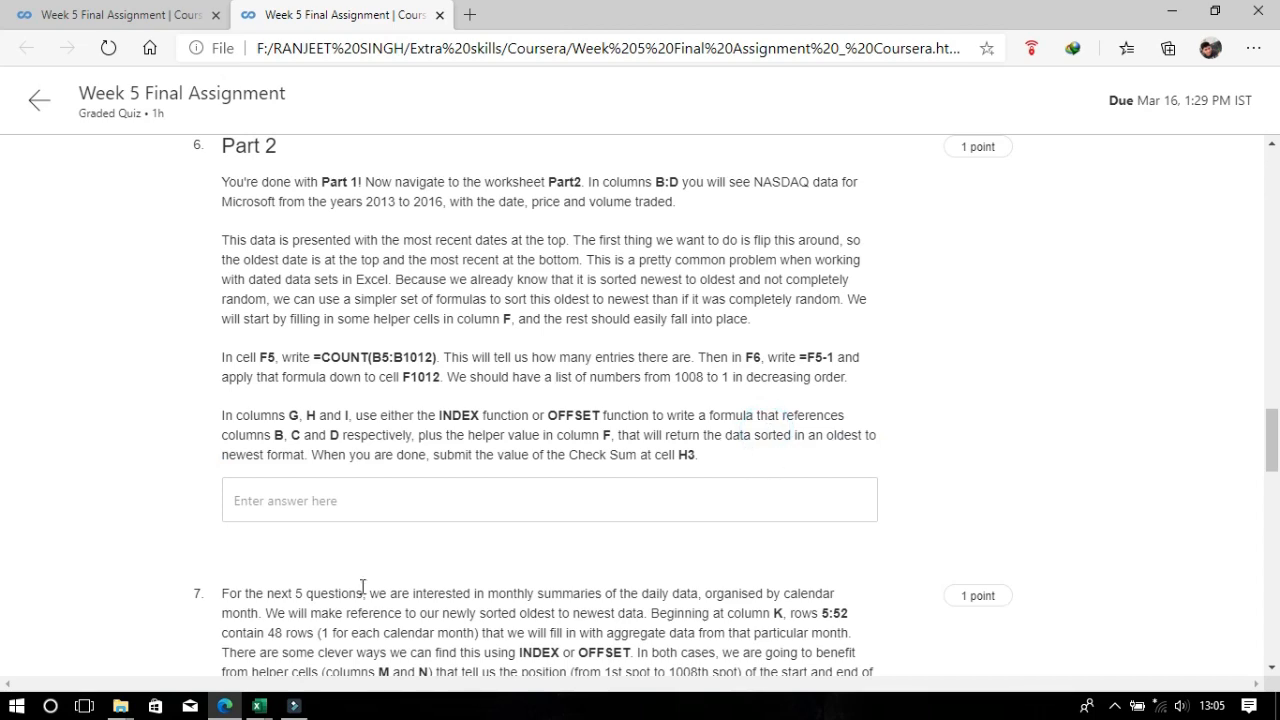
Switch to Excel and enter =COUNT(B5:B1012) in Helper cell F5 of the Part2 sheet
left_click(259, 705)
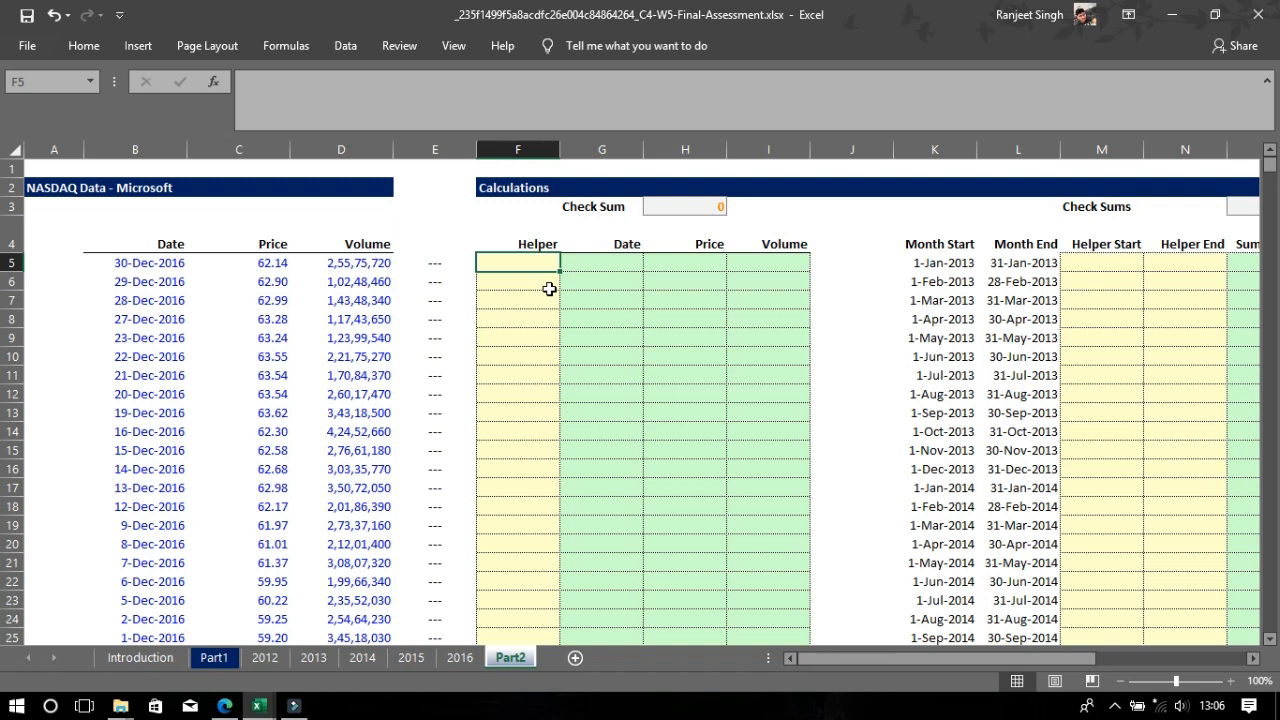
type("=")
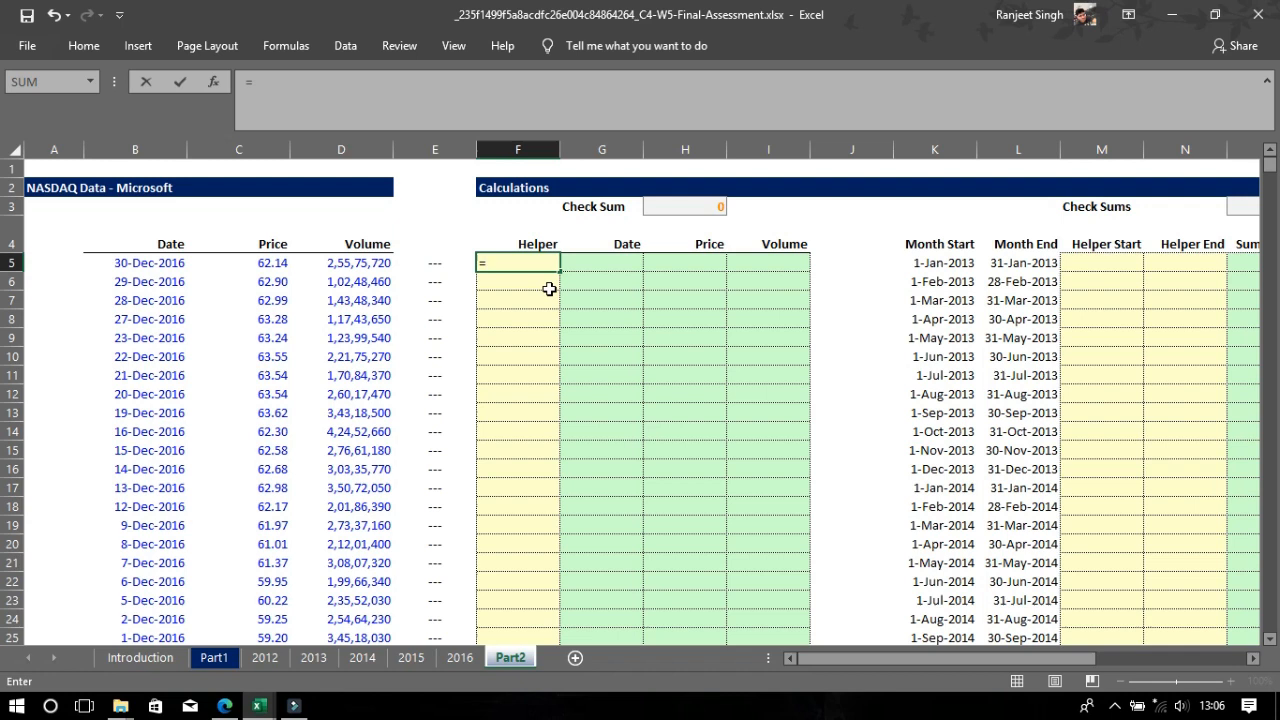
type("cou")
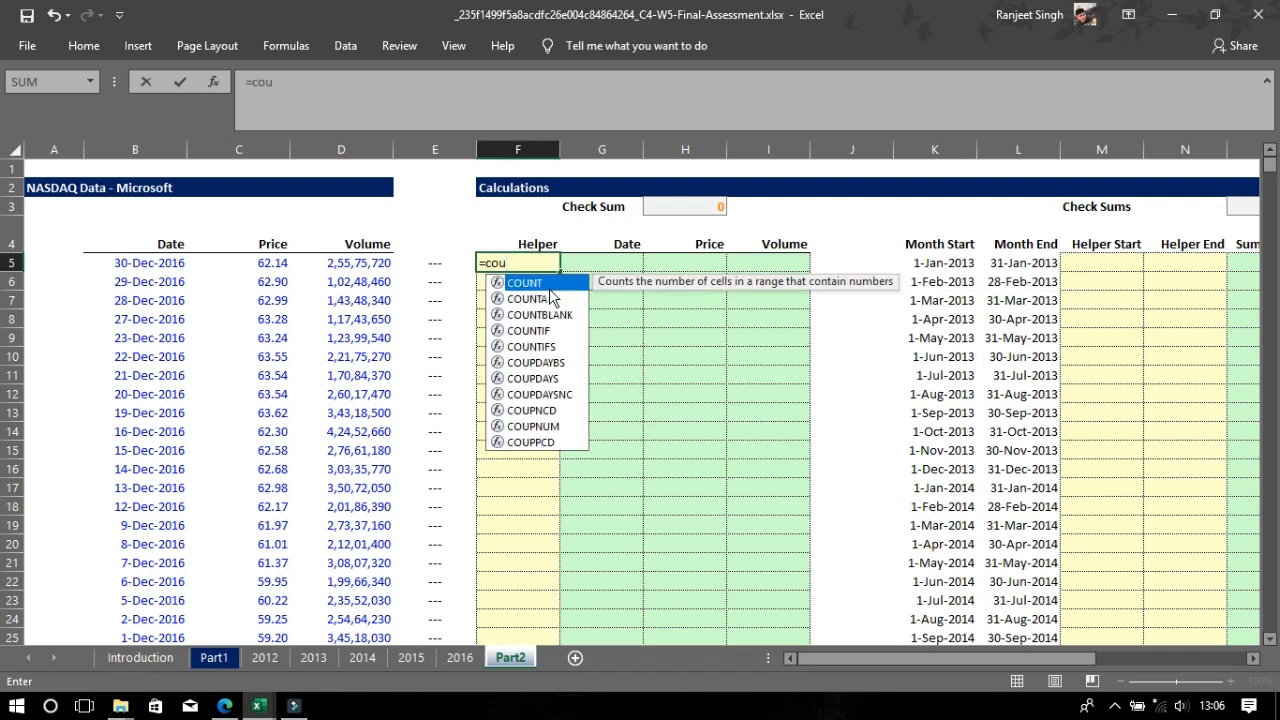
key("Tab")
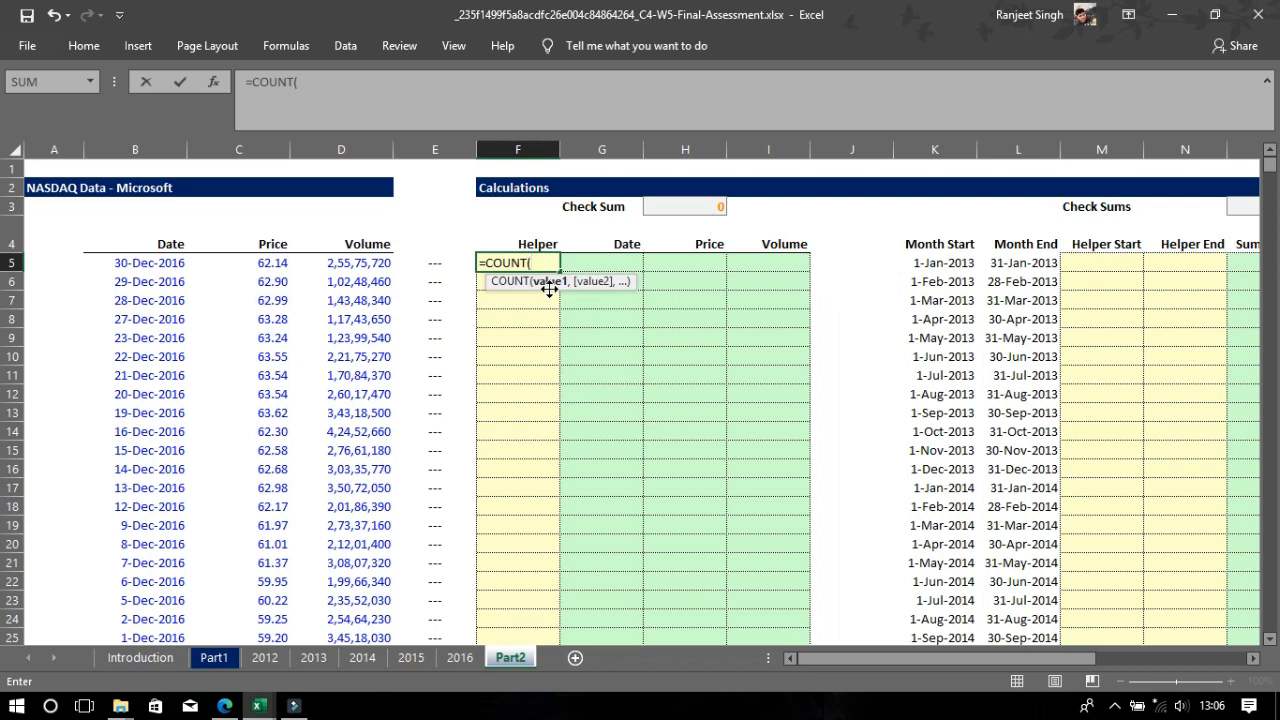
left_click(162, 268)
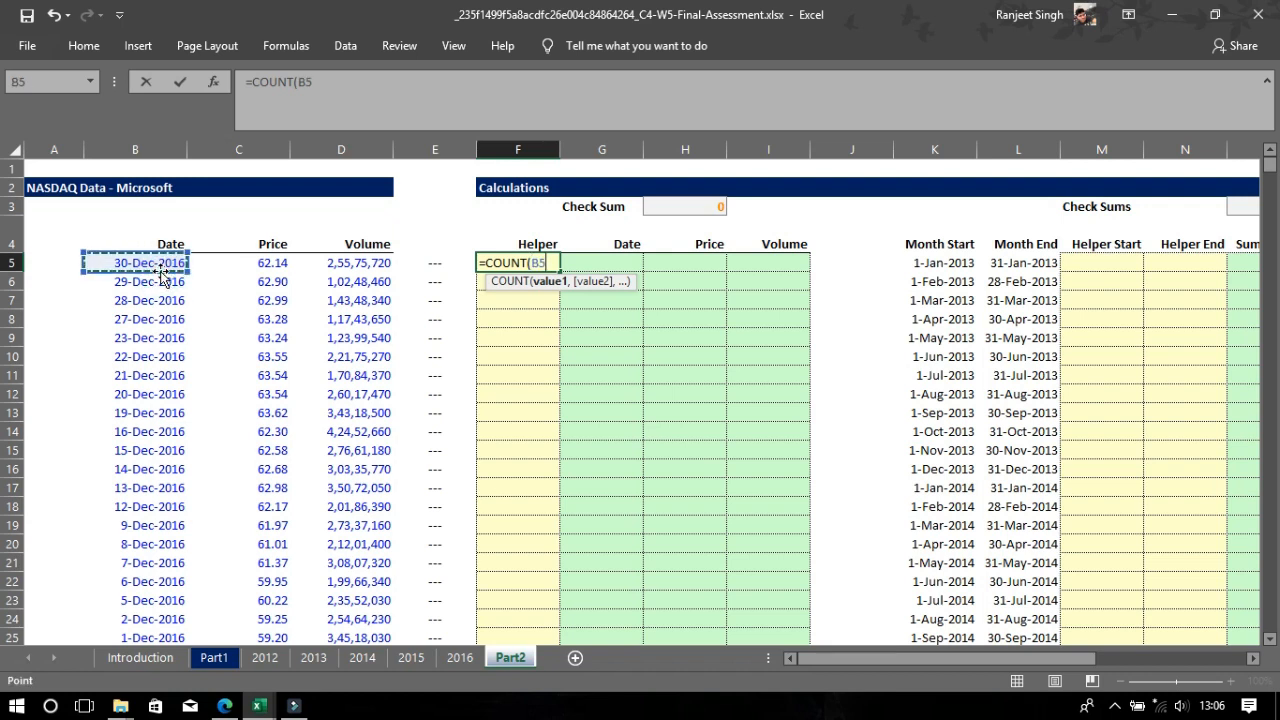
key("ctrl+shift+Down")
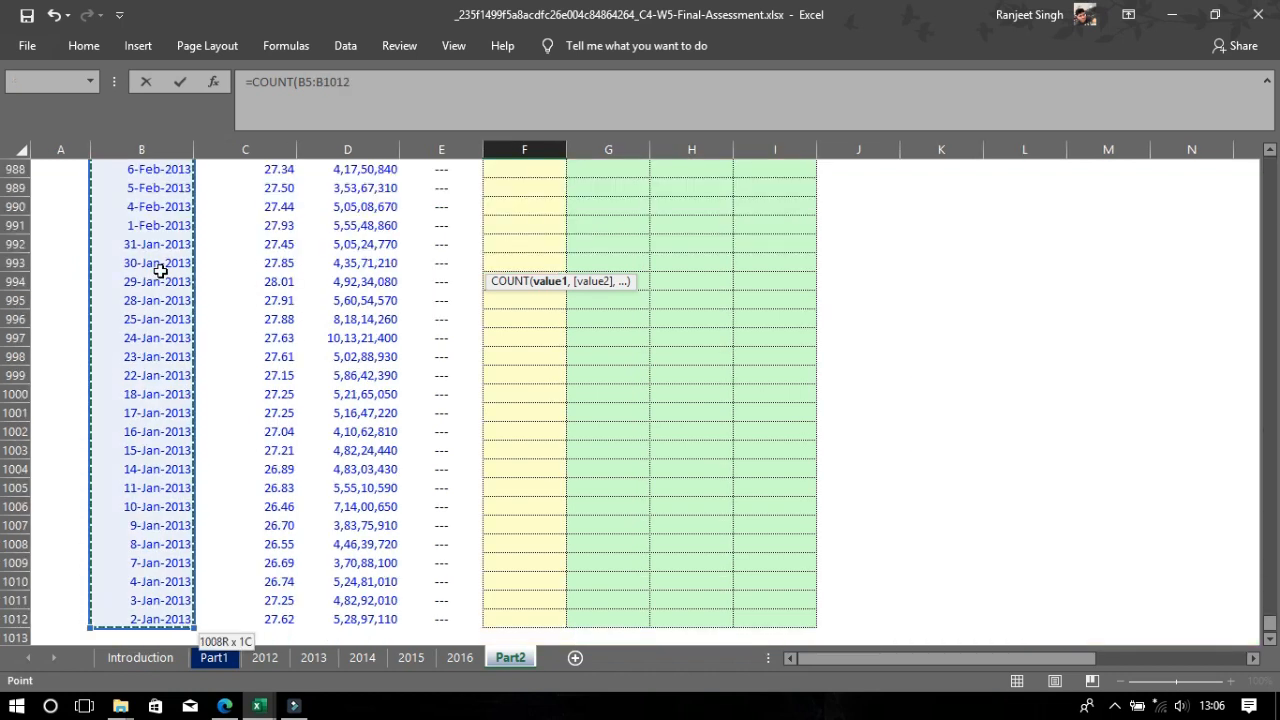
key("Escape")
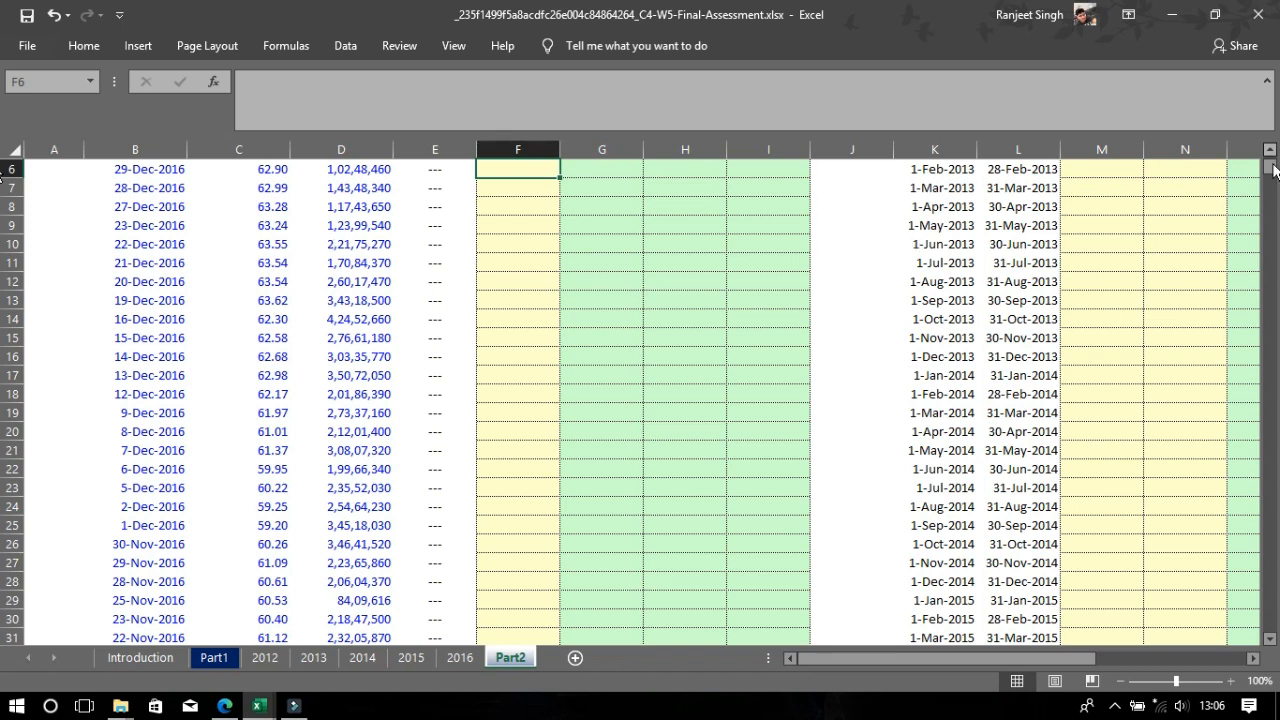
left_click_drag(1271, 166, 1272, 153)
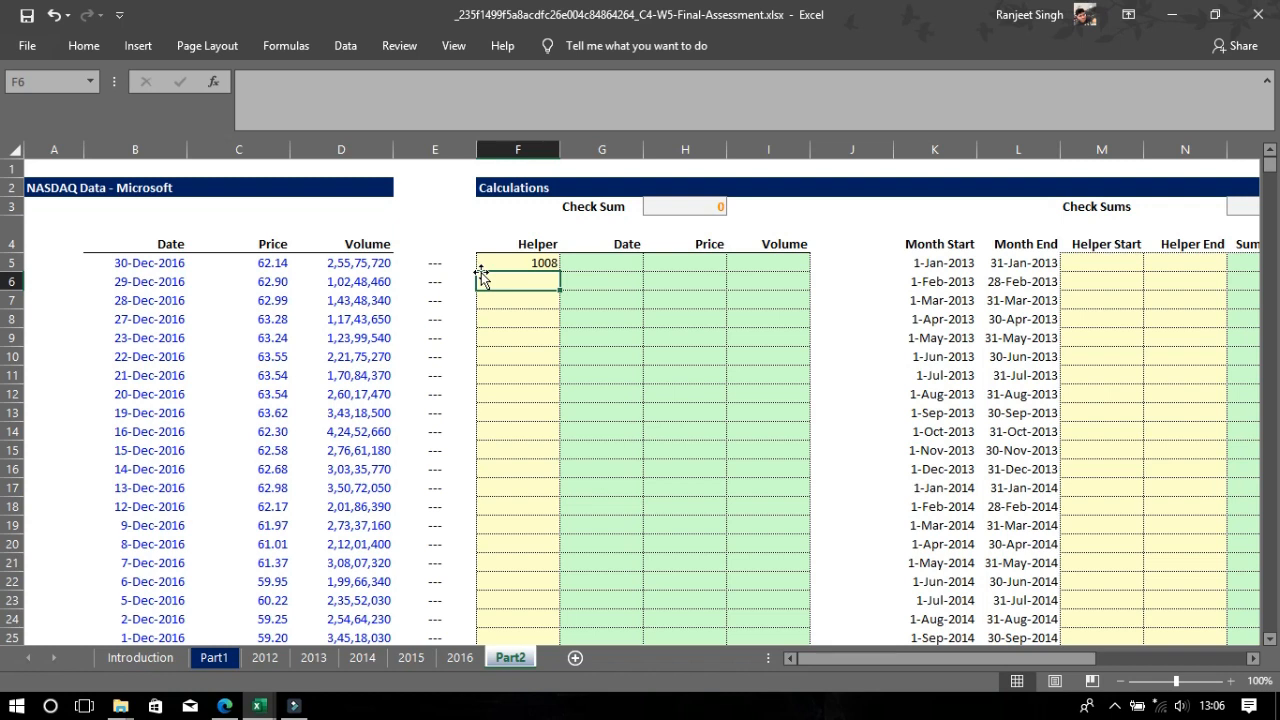
left_click(537, 263)
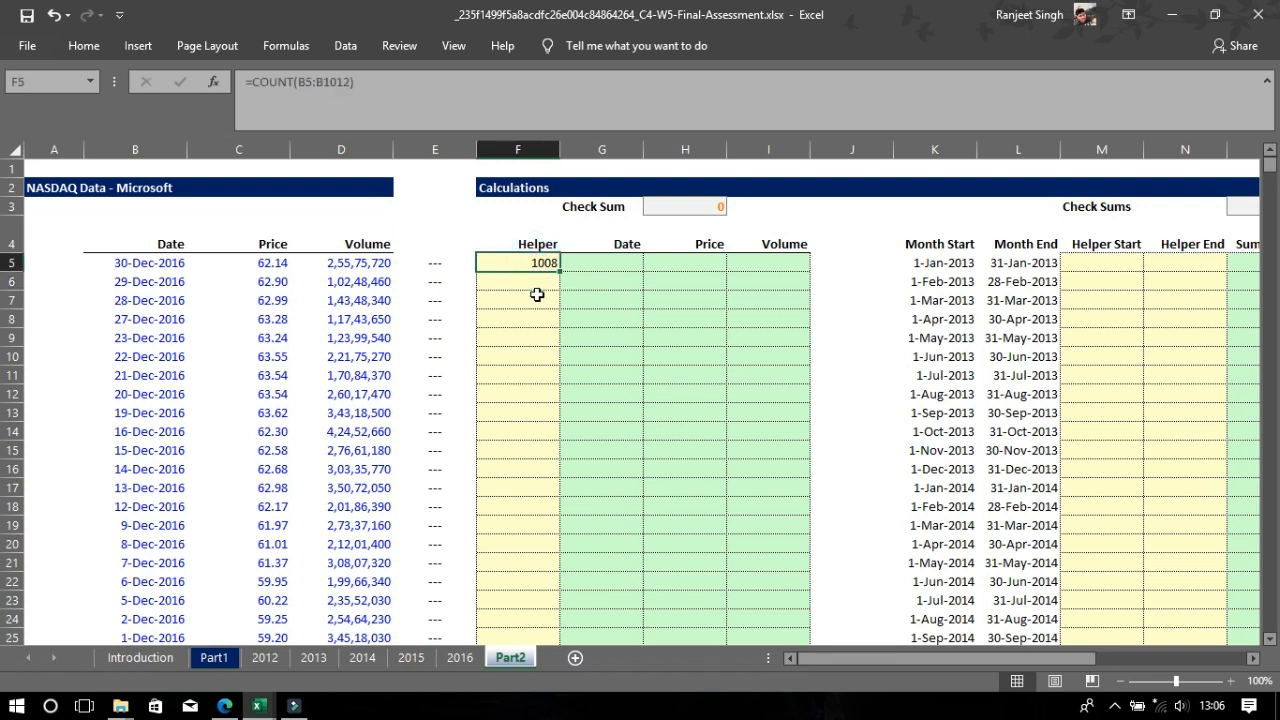
Enter =F5-1 in Helper cell F6 and fill the formula down the column to F1012
left_click(535, 283)
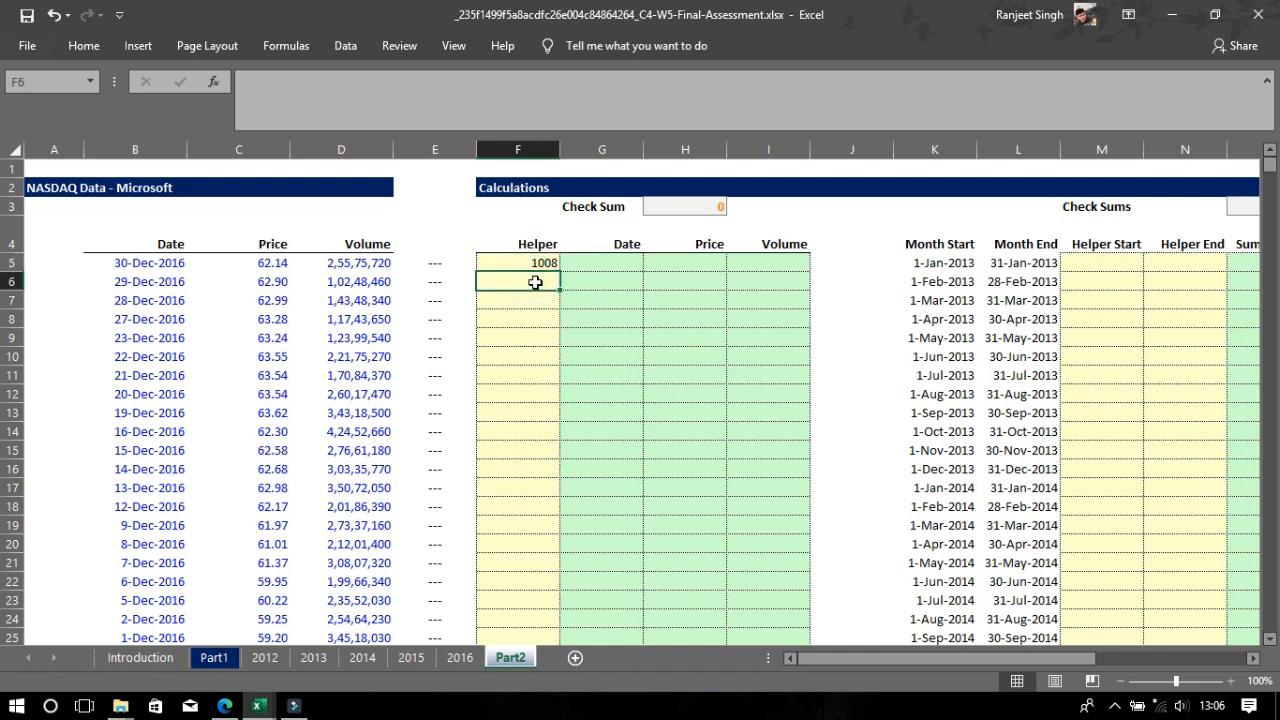
type("=")
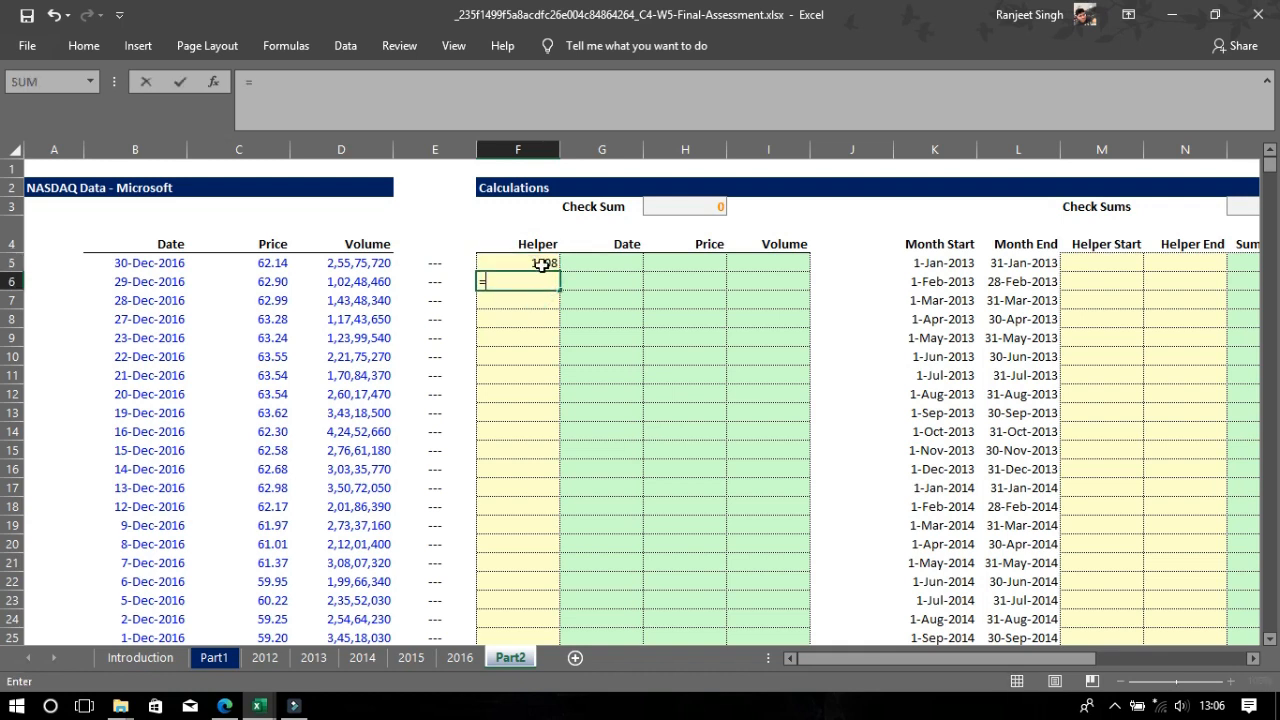
left_click(541, 263)
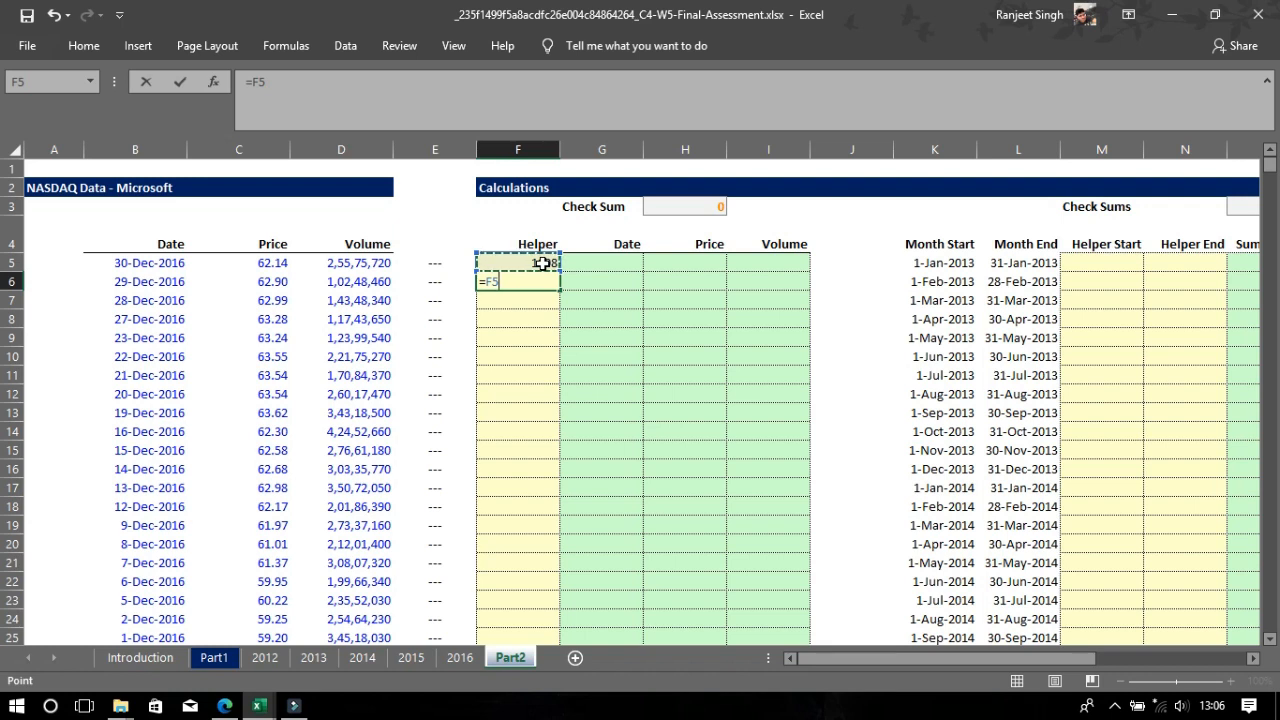
type("-1")
key("Return")
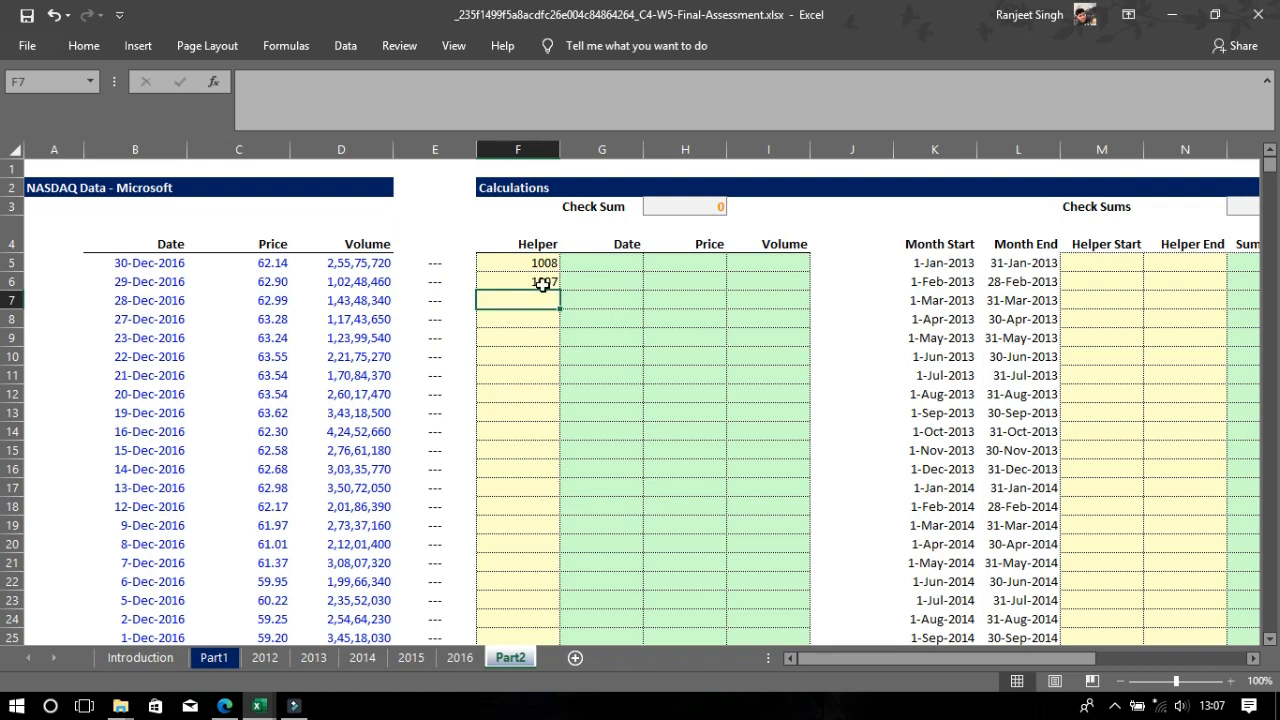
left_click(543, 284)
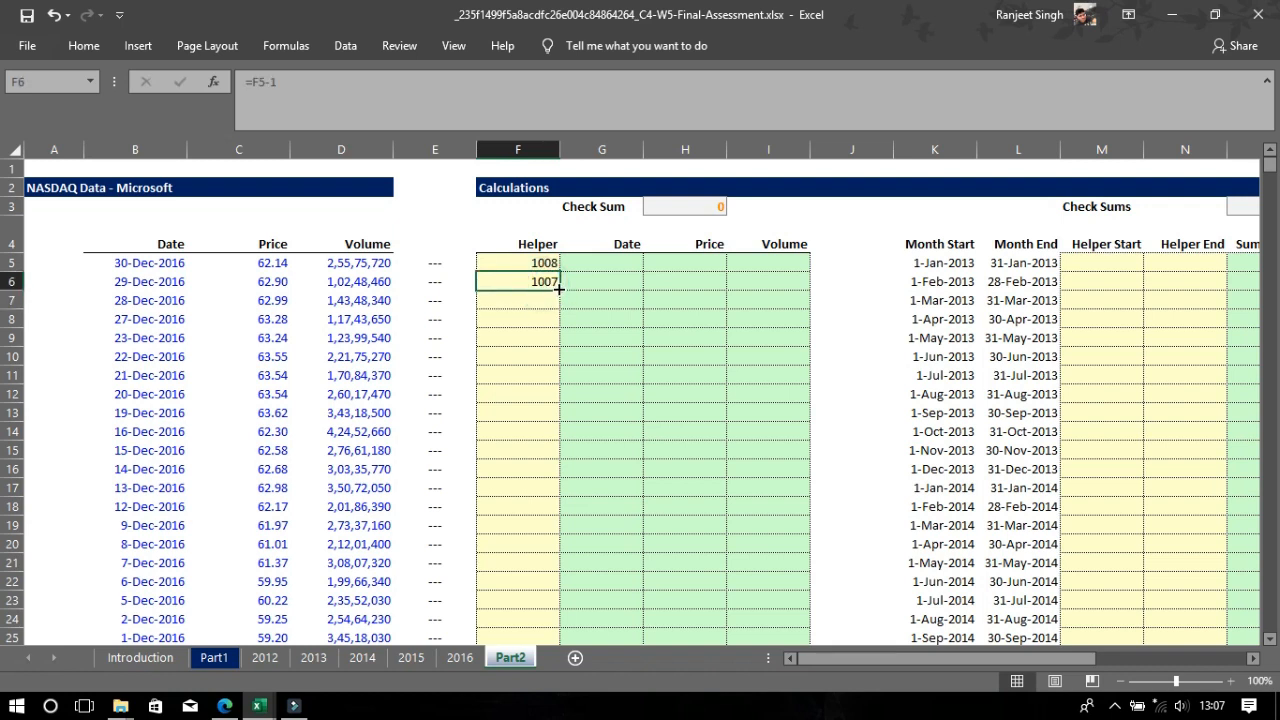
double_click(558, 288)
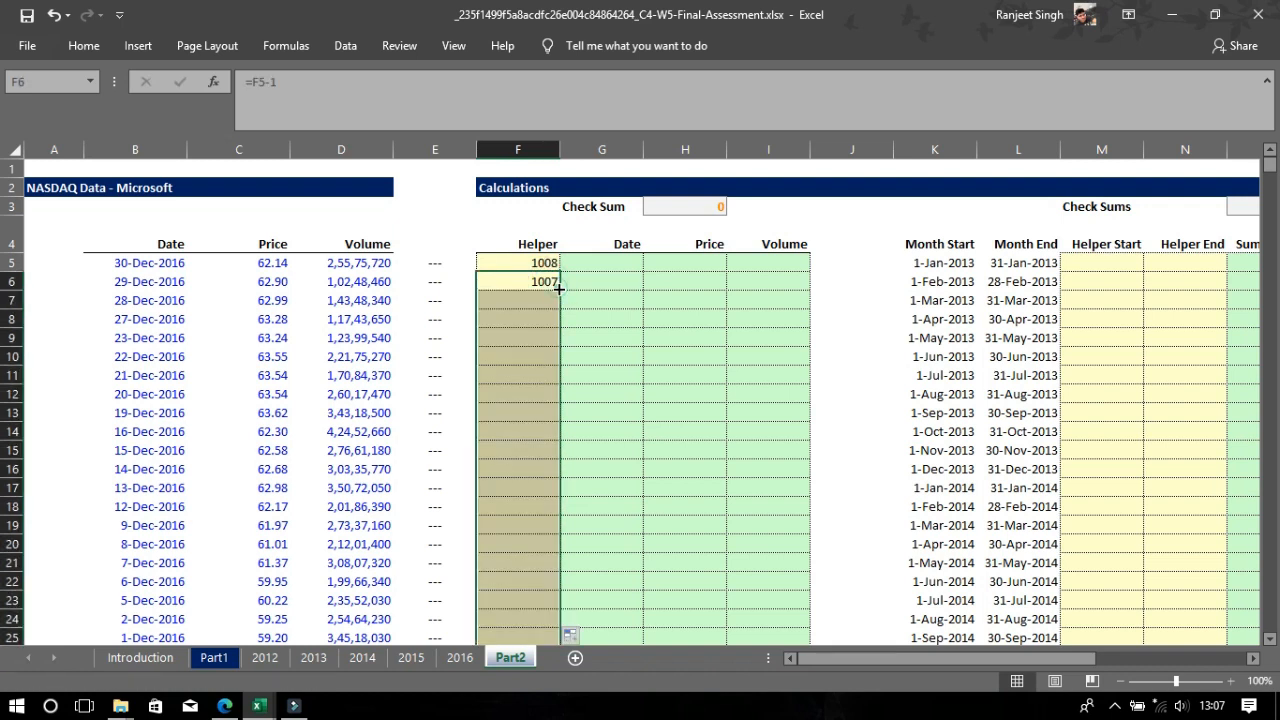
Start a SMALL formula in Date cell G5 with B5:B1012 as its array
left_click(600, 258)
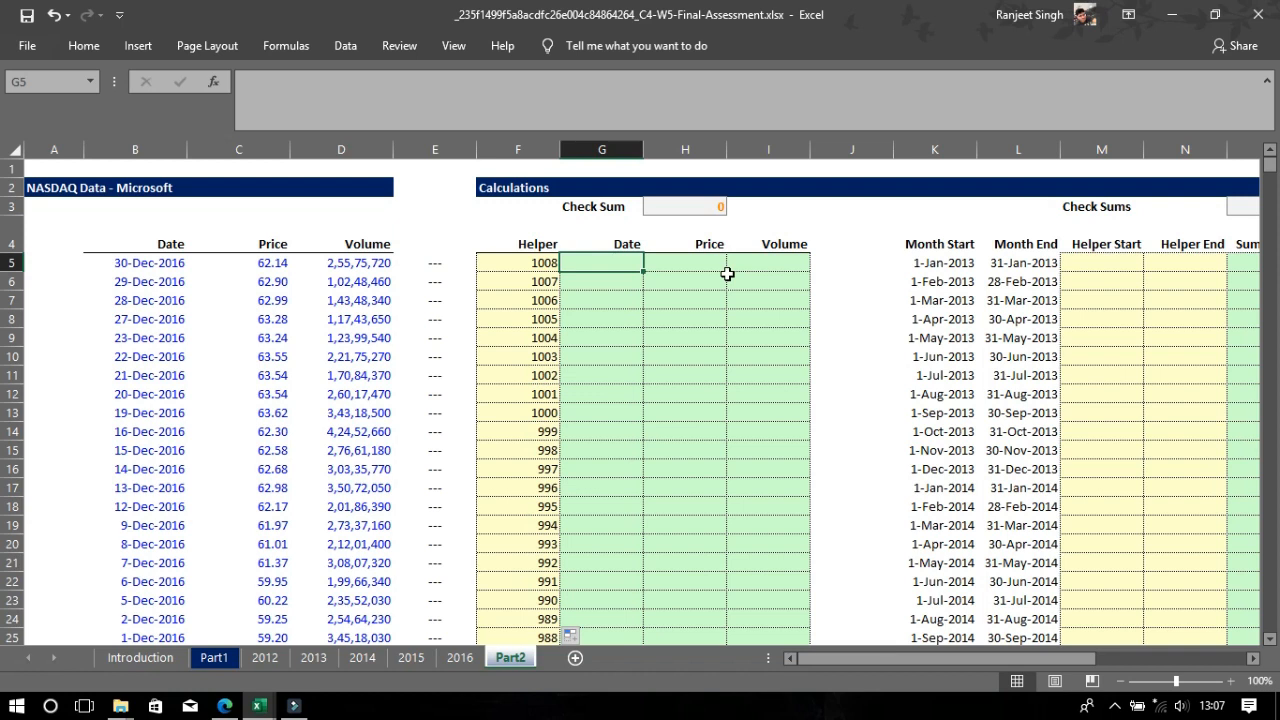
type("=")
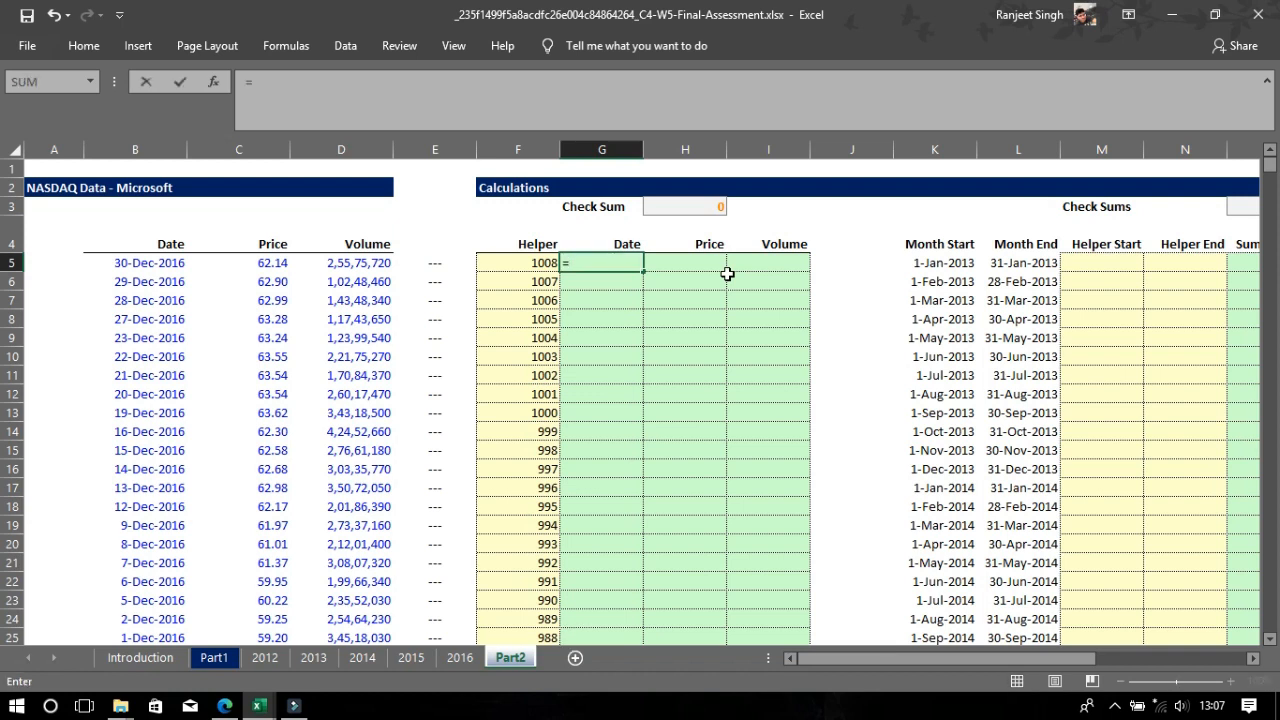
type("sm")
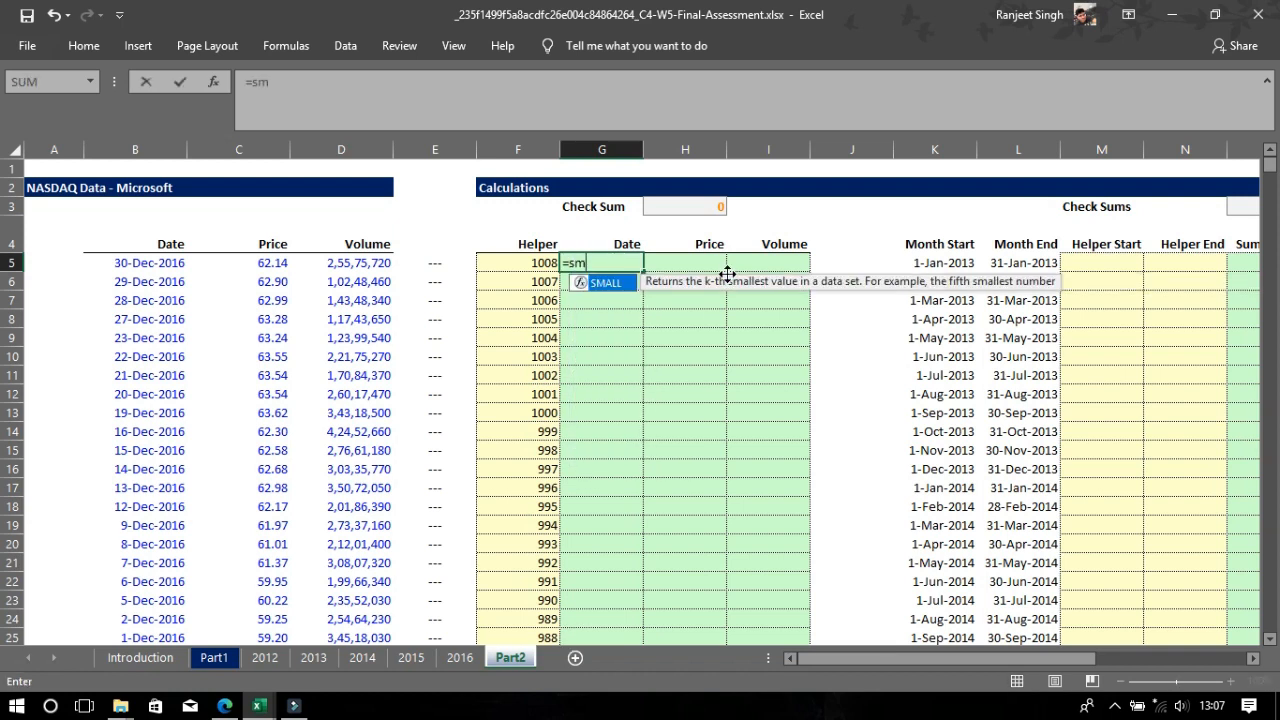
key("Tab")
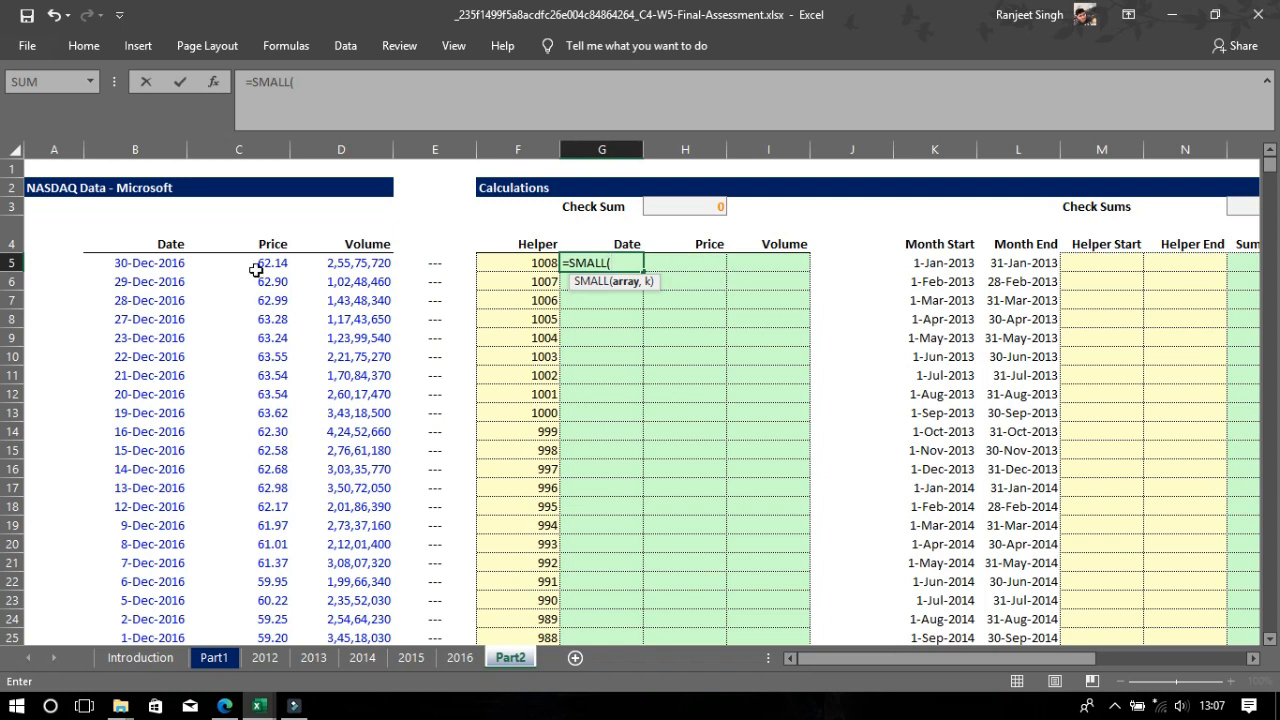
left_click(146, 262)
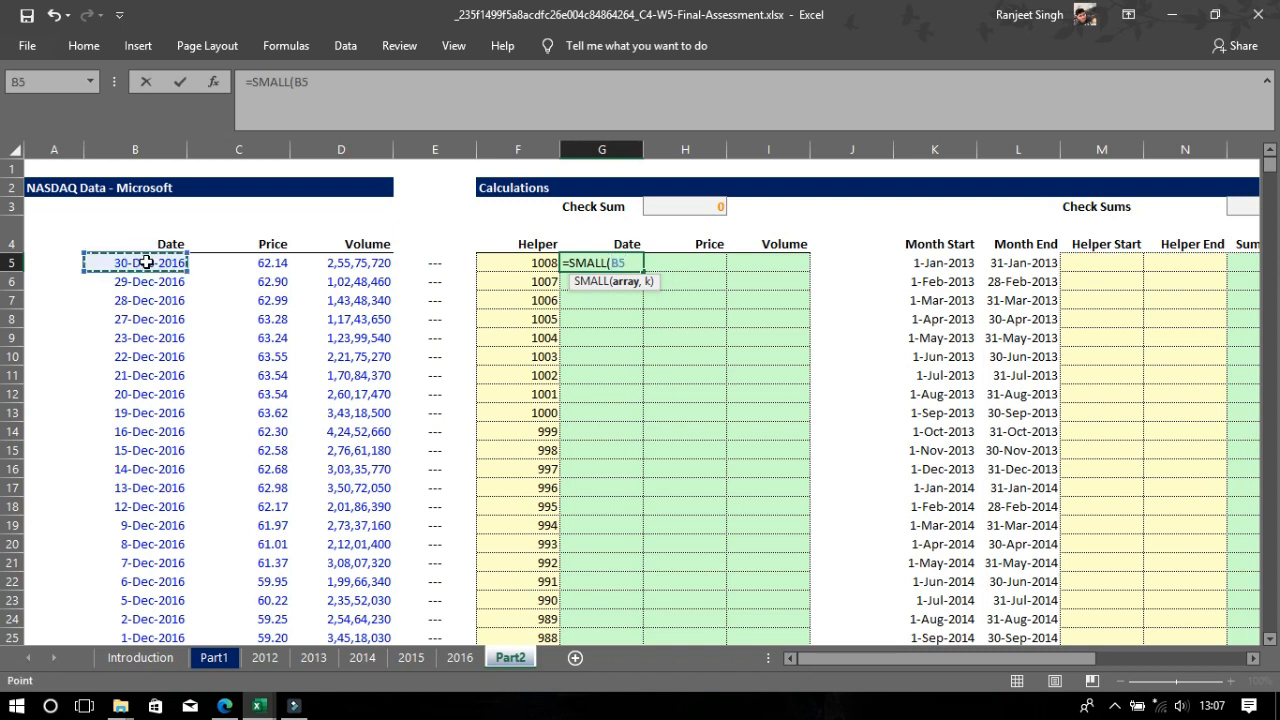
key("ctrl+shift+Down")
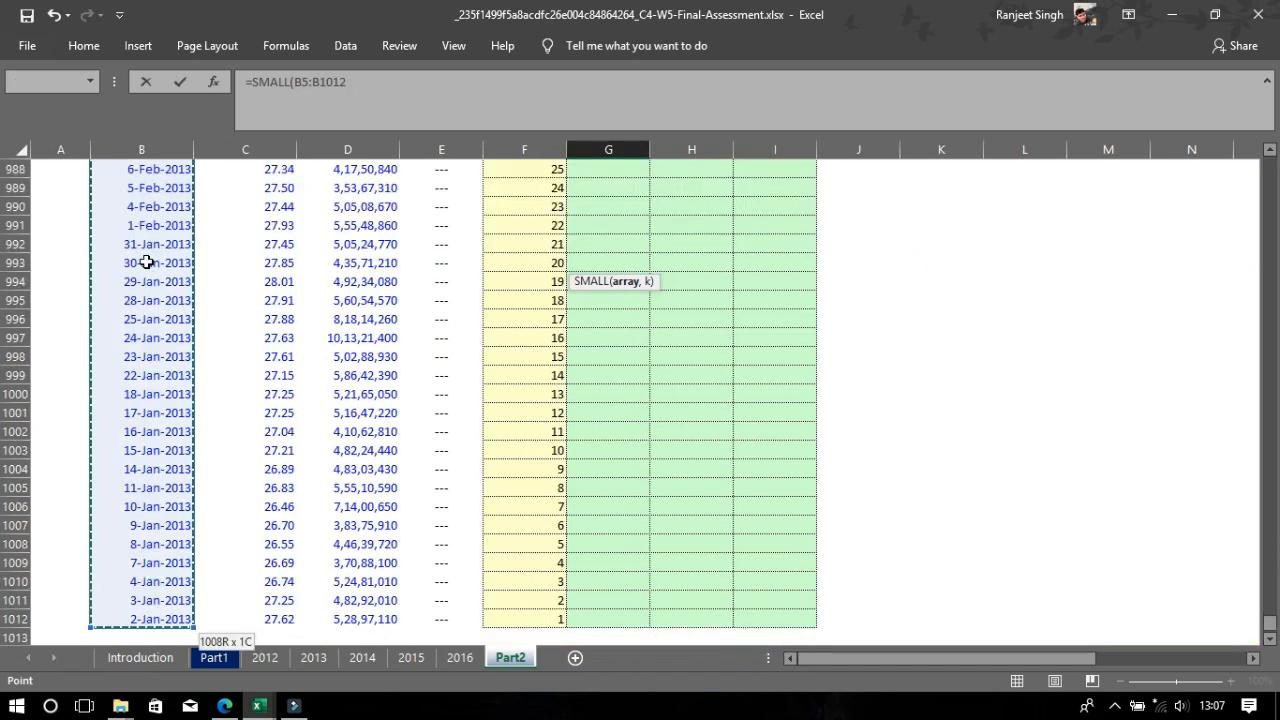
type(",")
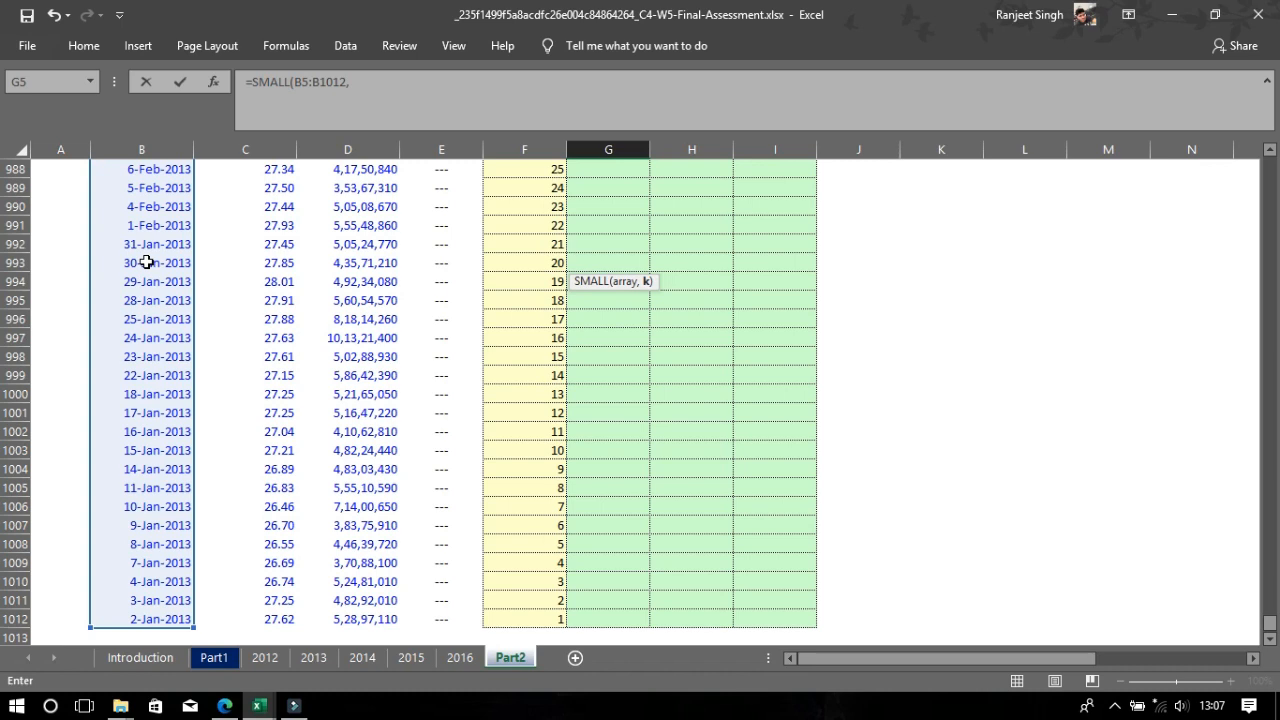
Add a ROWS function over the range B5:B5 as the k argument of the SMALL formula in G5
type("ro")
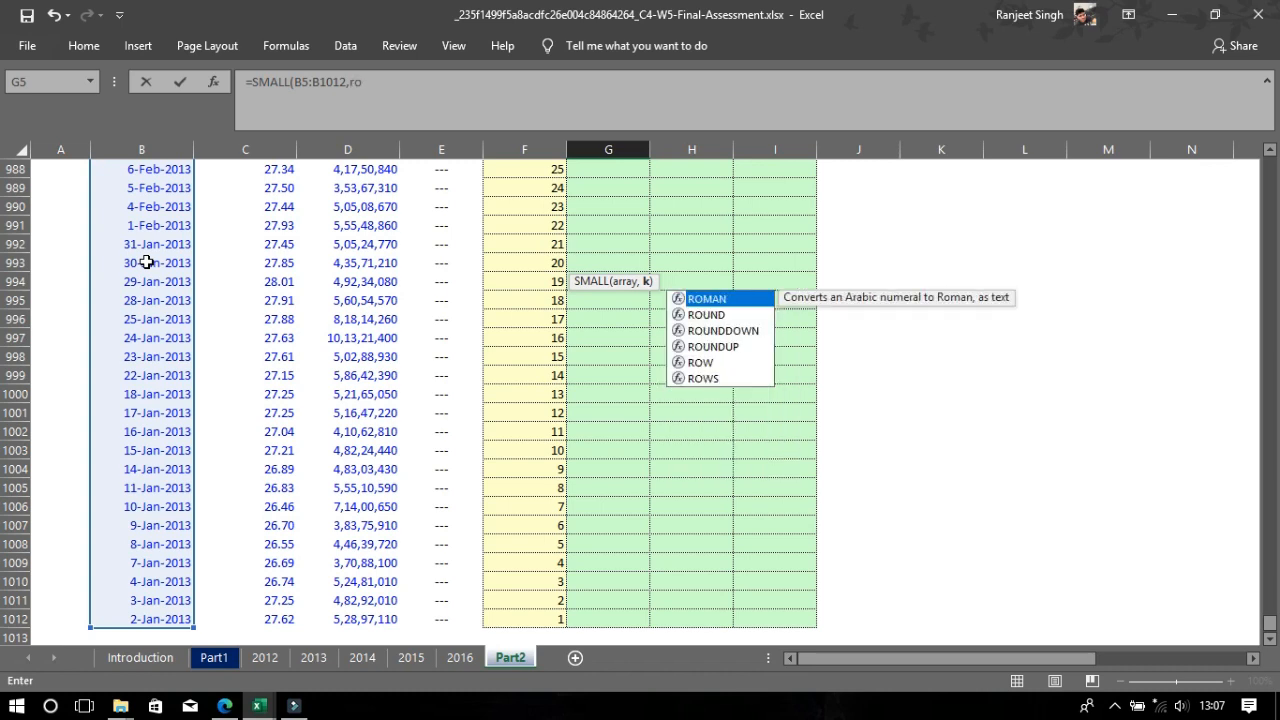
key("Down")
key("Down")
key("Down")
key("Down")
key("Down")
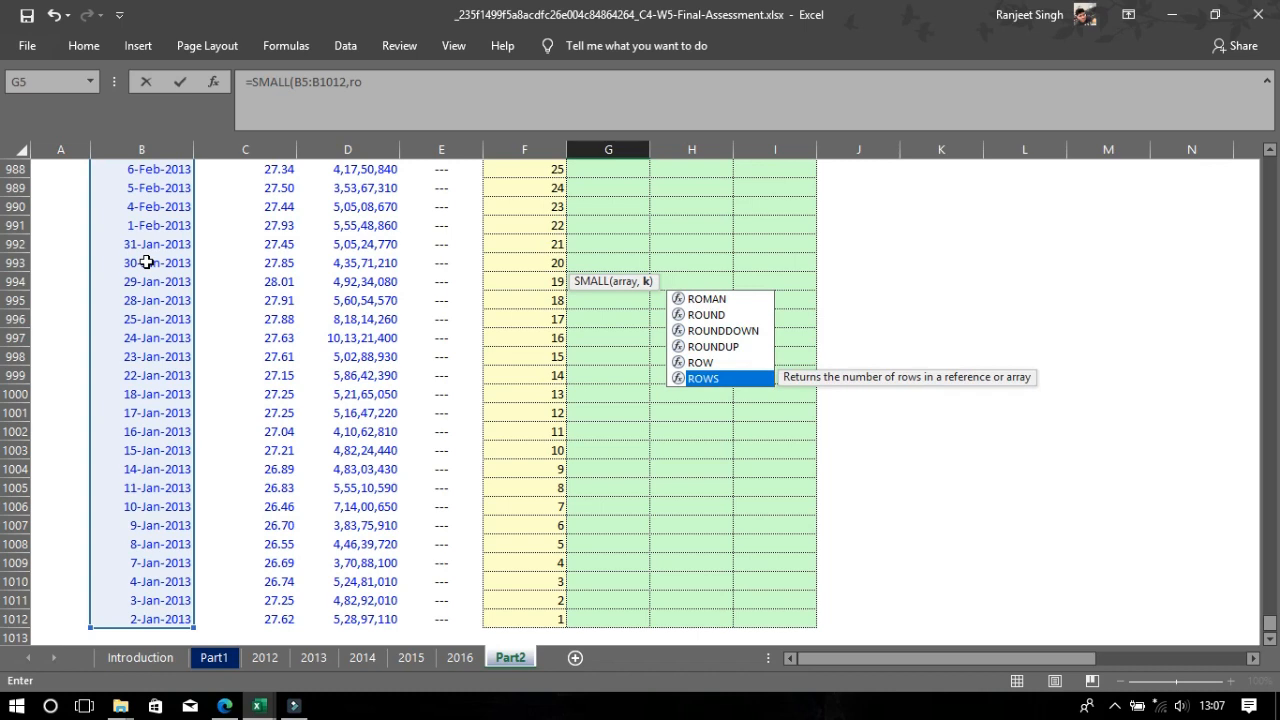
key("Tab")
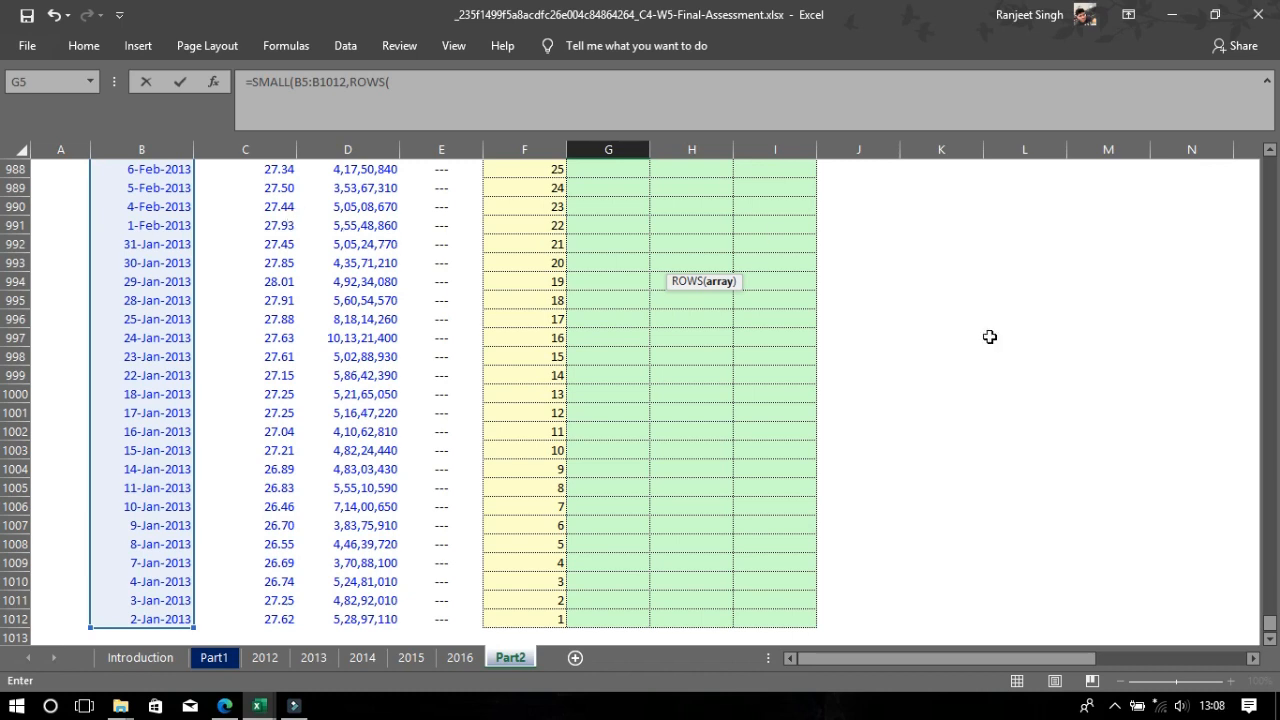
left_click_drag(1270, 625, 1270, 155)
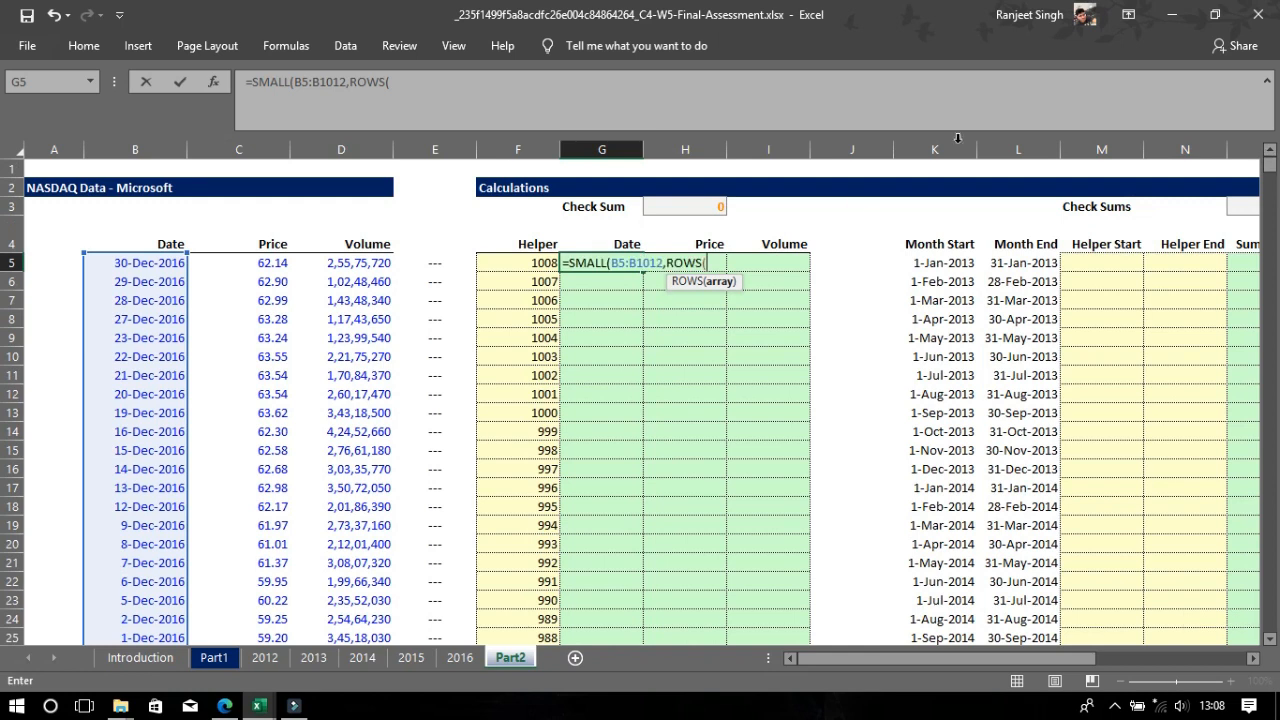
left_click(171, 263)
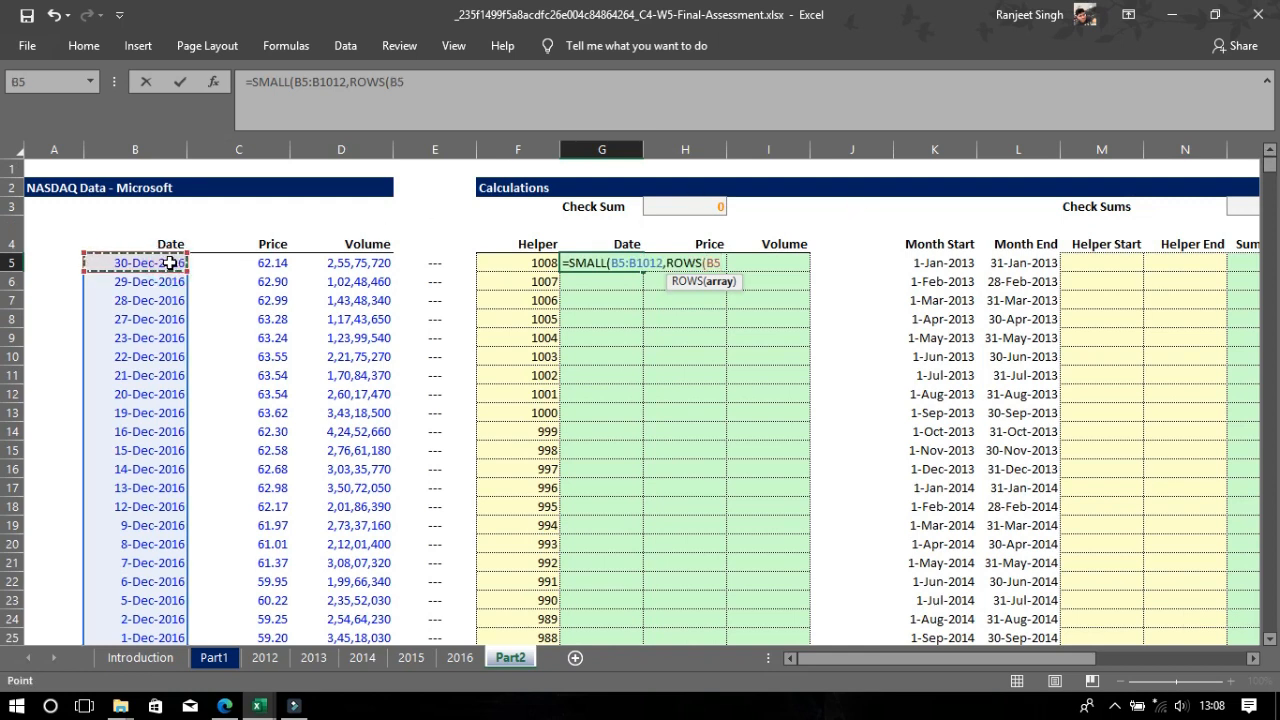
key("F8")
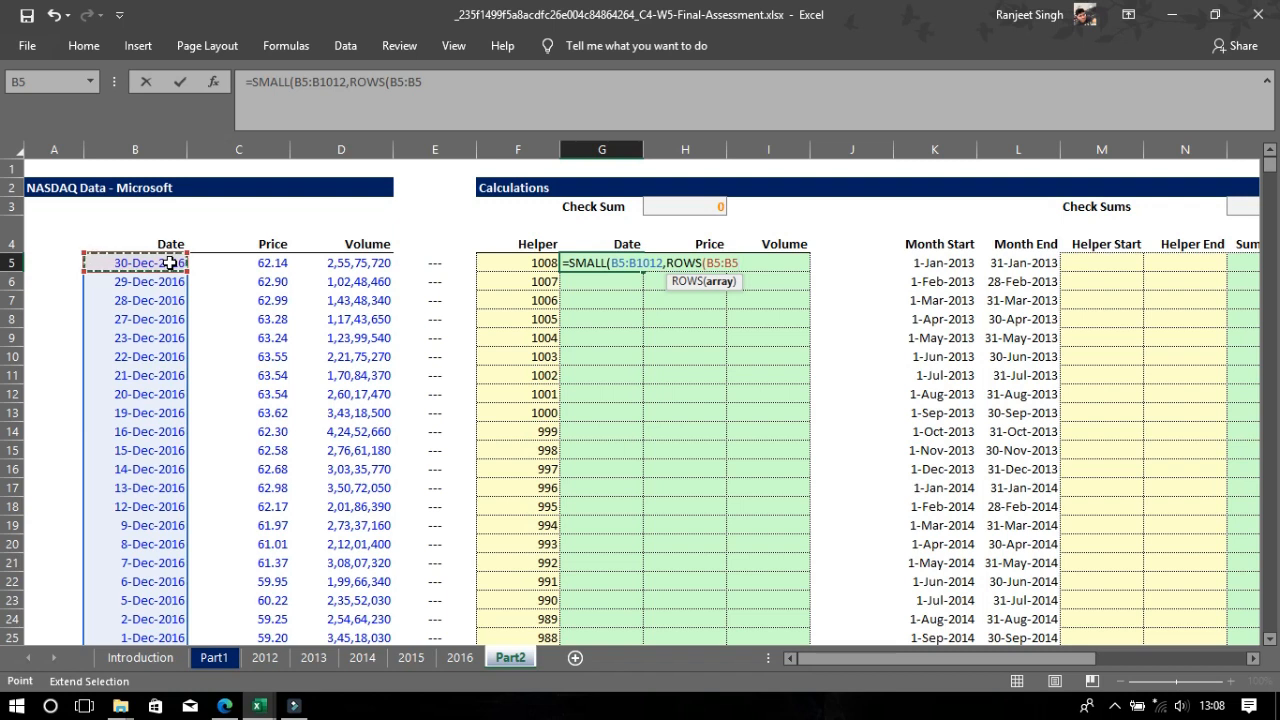
Make the start of the ROWS range absolute so it reads $B$5:B5, and close the ROWS function
double_click(398, 82)
left_click(398, 80)
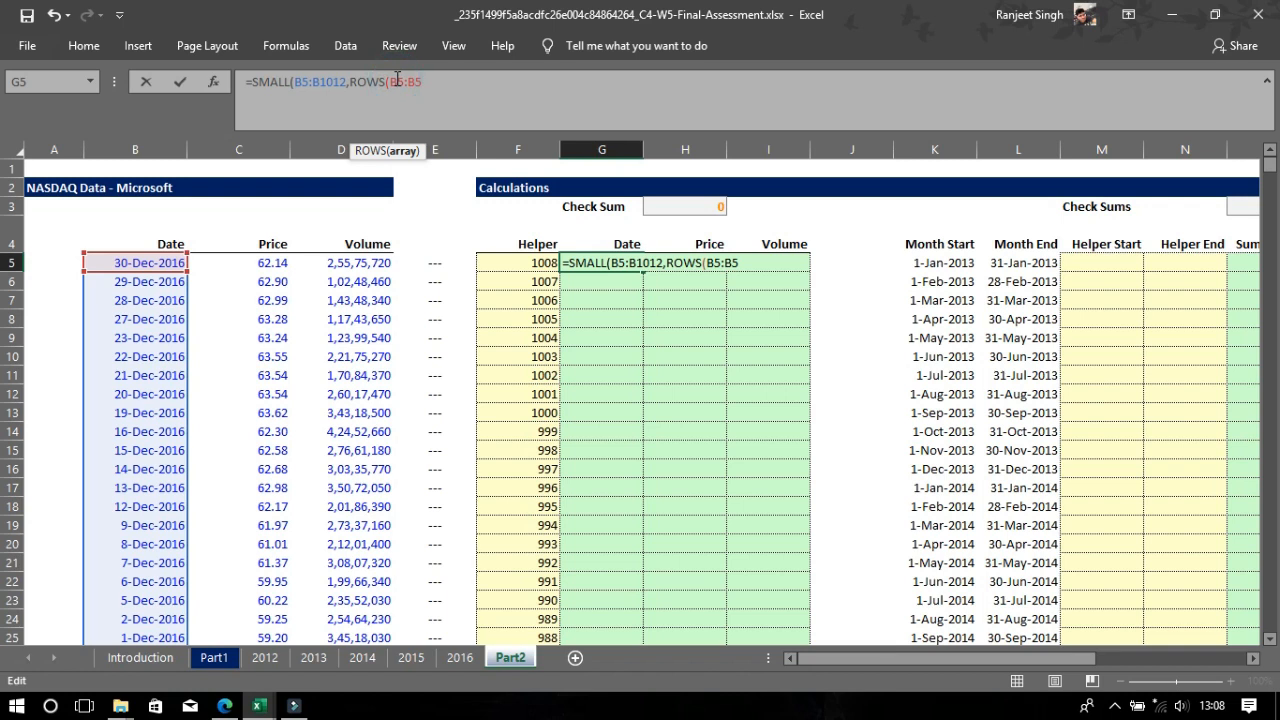
key("F4")
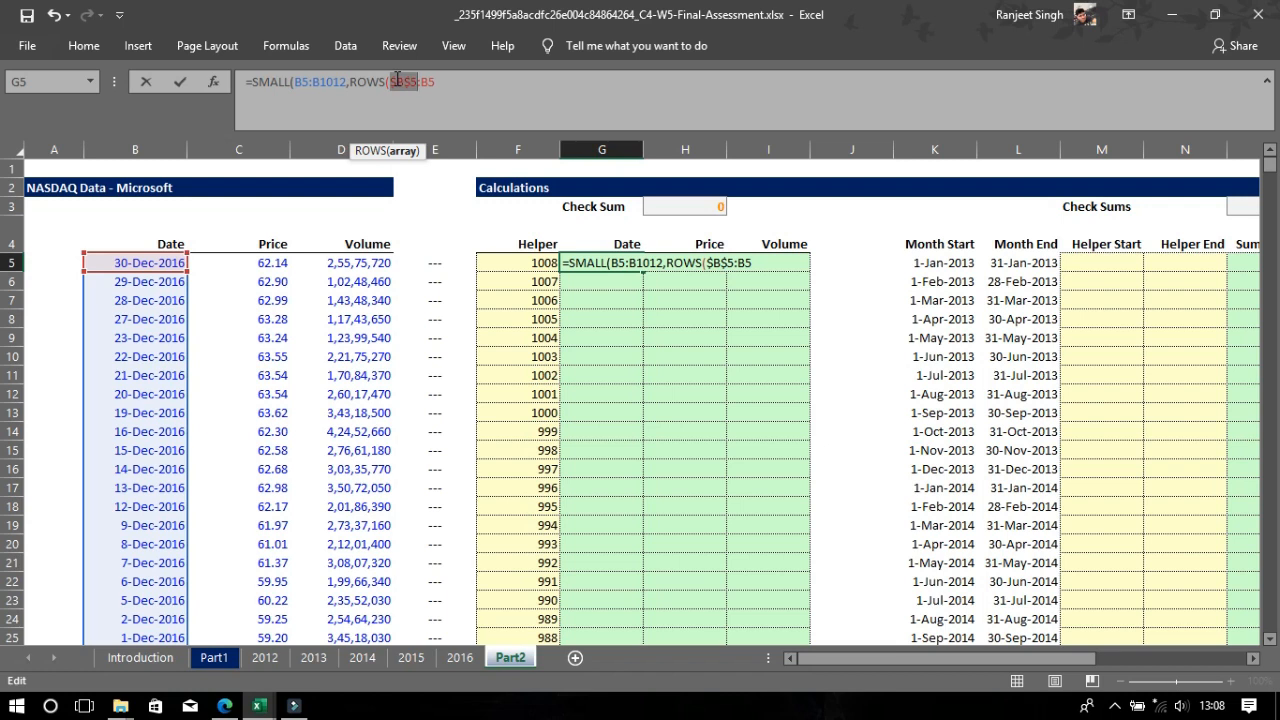
left_click(443, 86)
type(")")
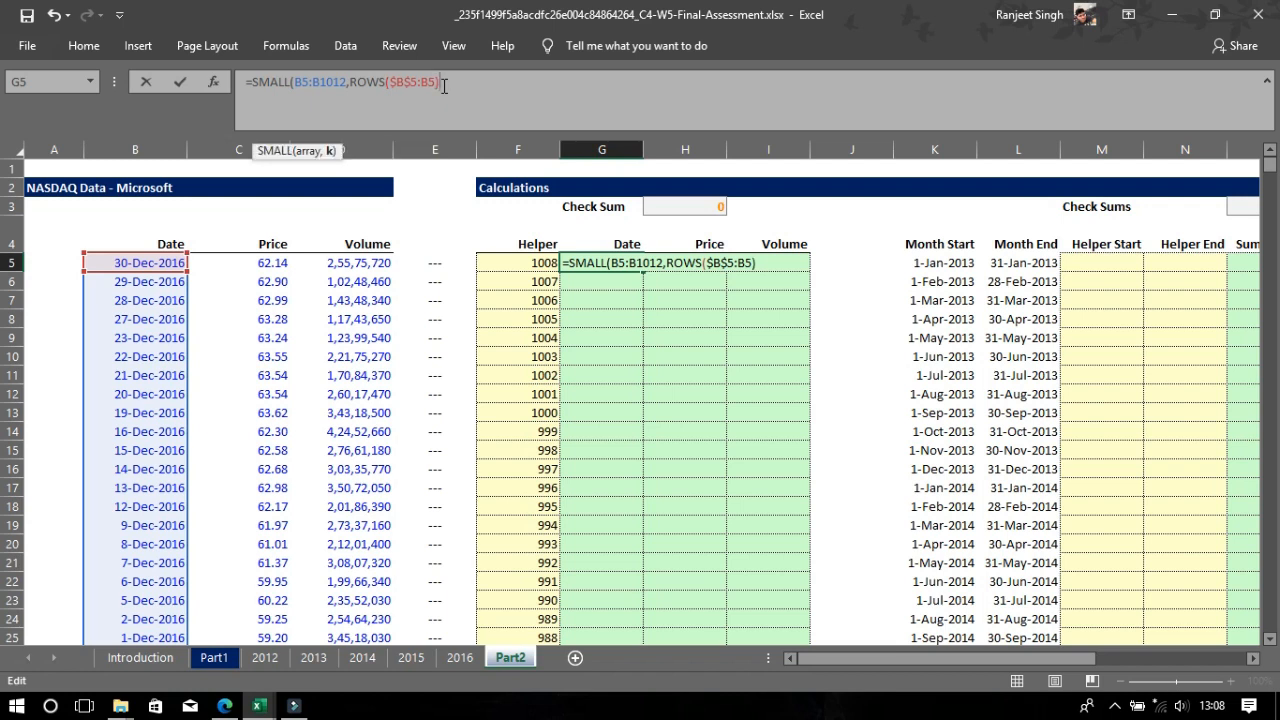
Close the SMALL formula in G5, make its array absolute as $B$5:$B$1012, and enter the formula
type(")")
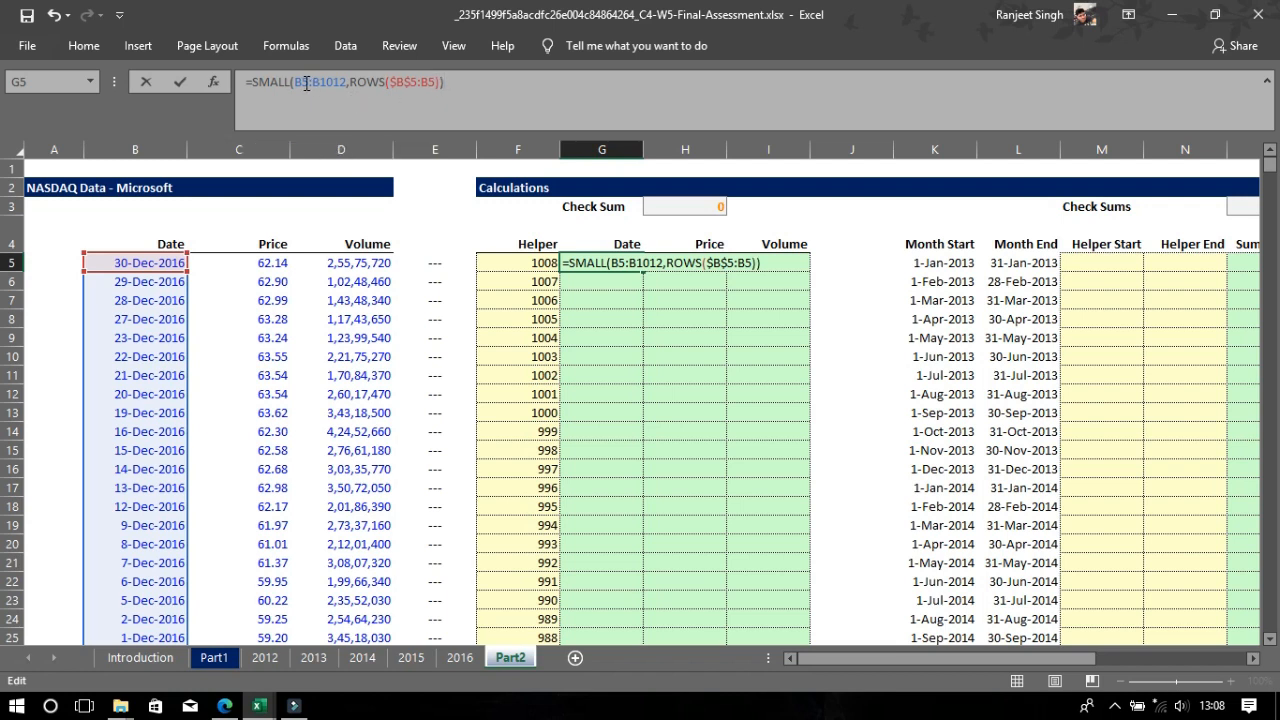
left_click_drag(296, 84, 319, 84)
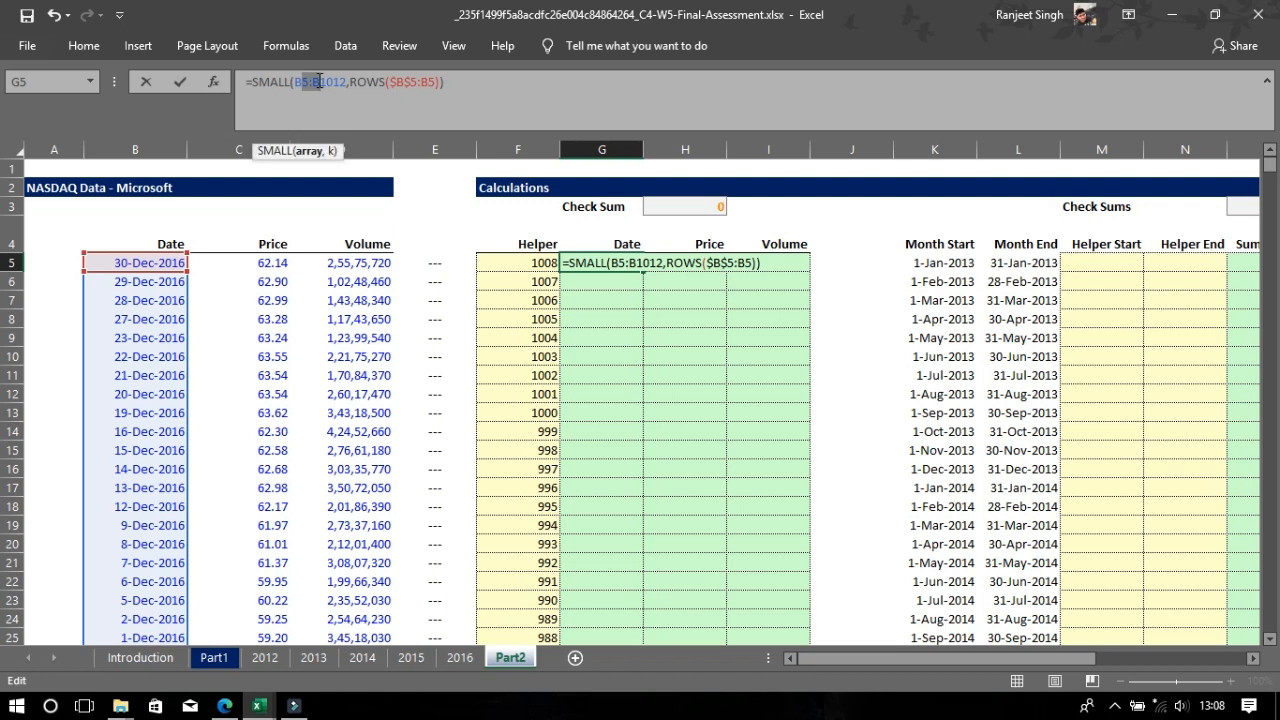
key("F4")
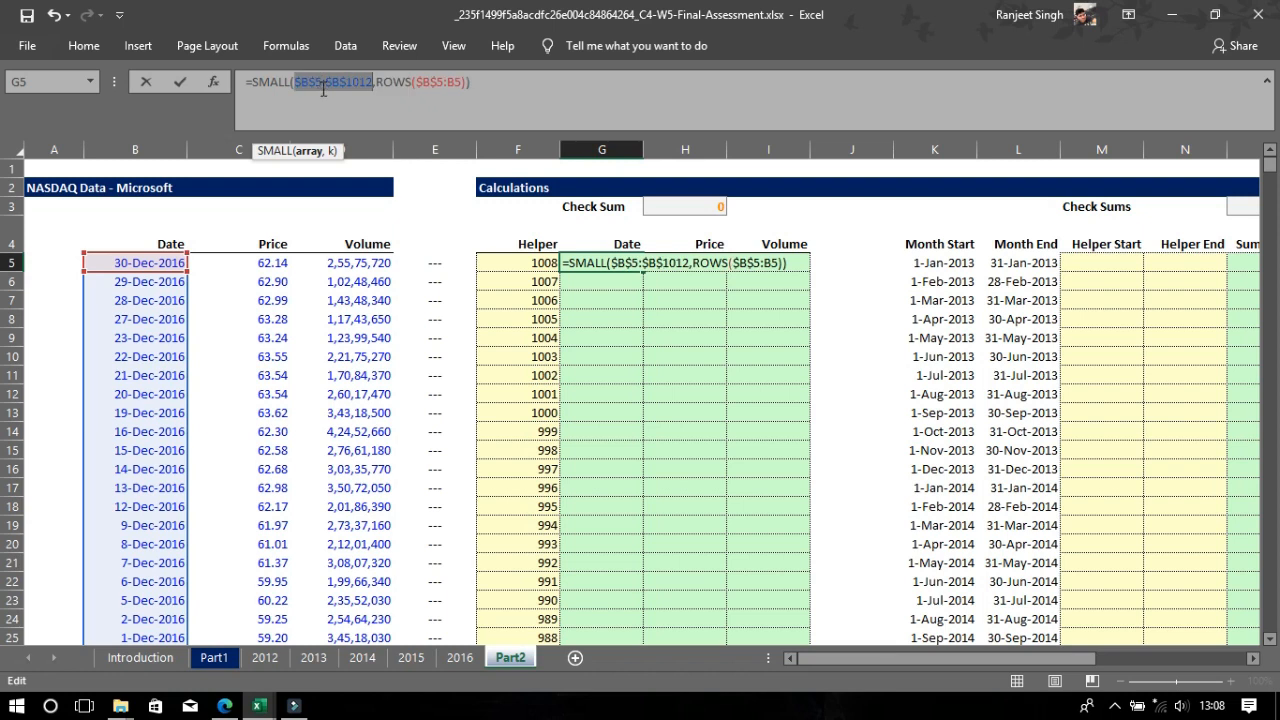
left_click(343, 98)
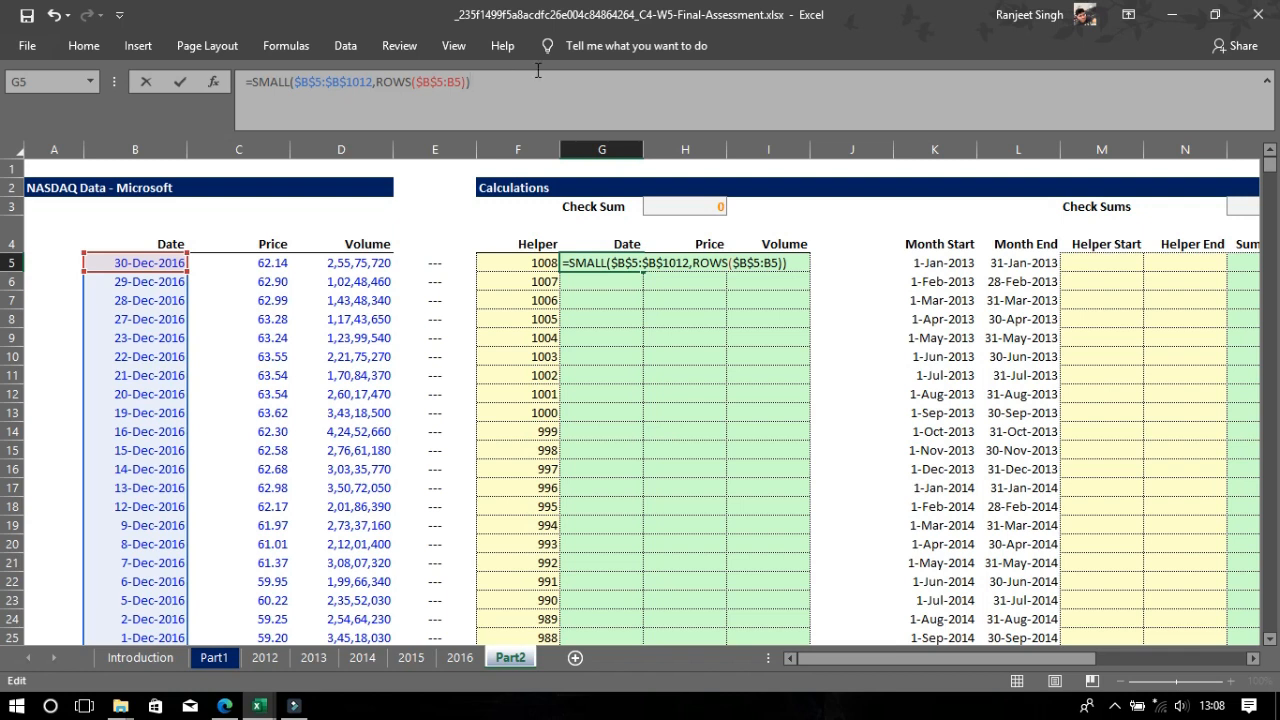
key("Return")
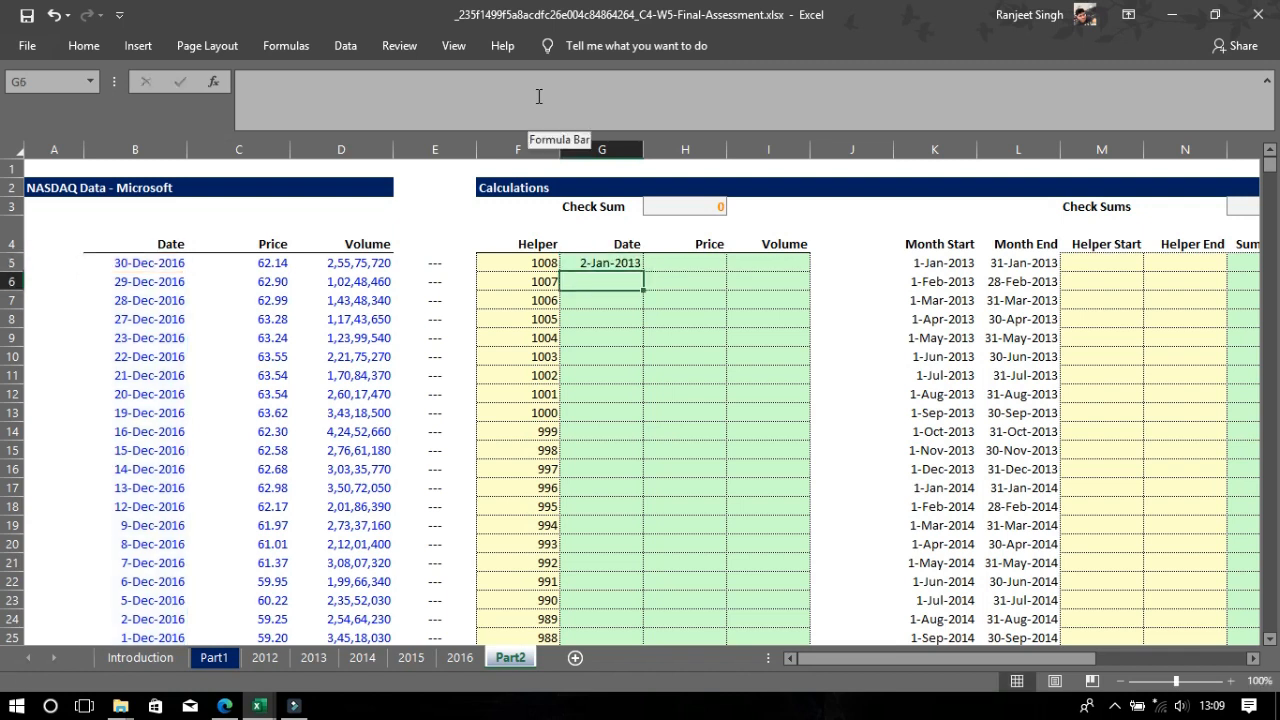
Fill the SMALL formula from G5 down the whole Date column to row 1012
left_click(623, 263)
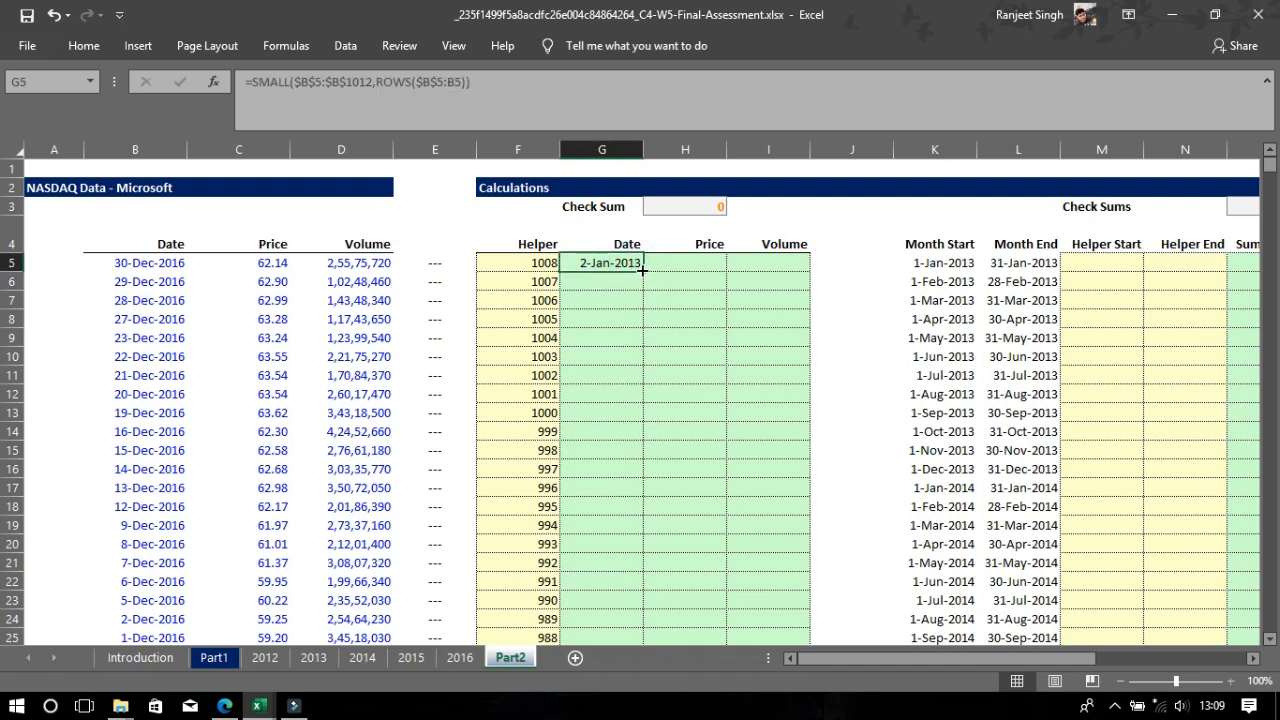
left_click(642, 270)
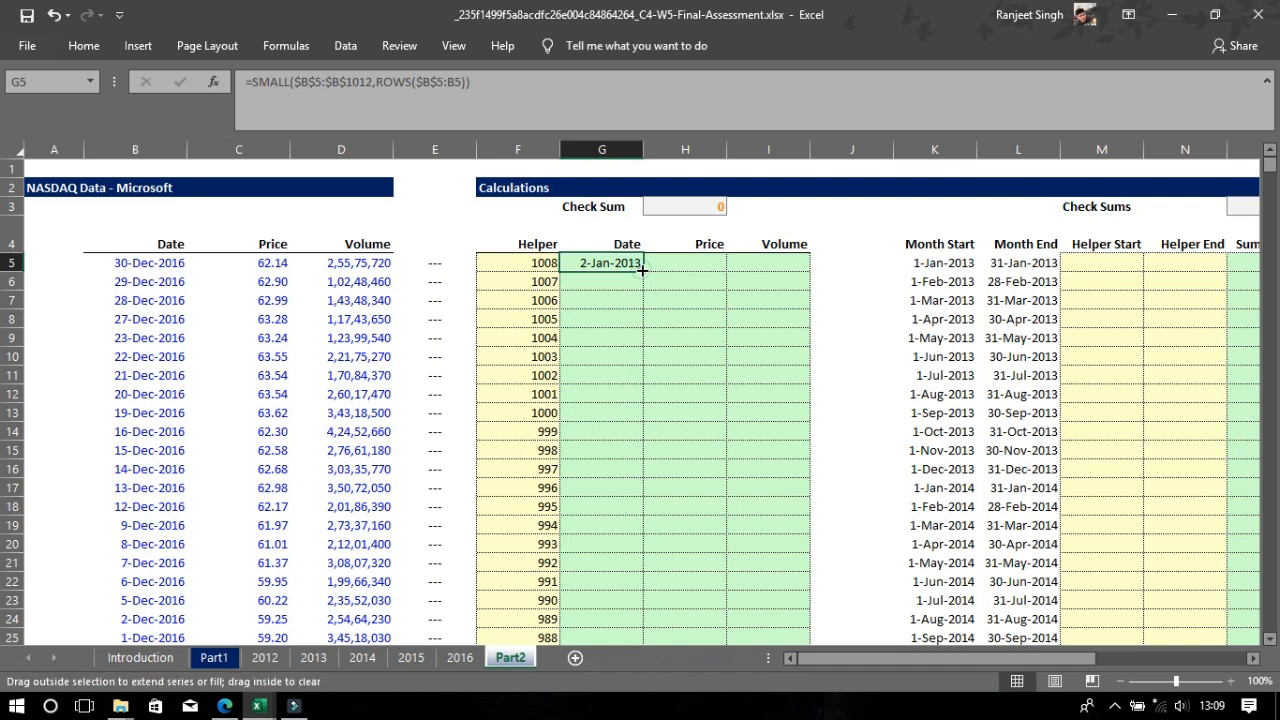
double_click(643, 270)
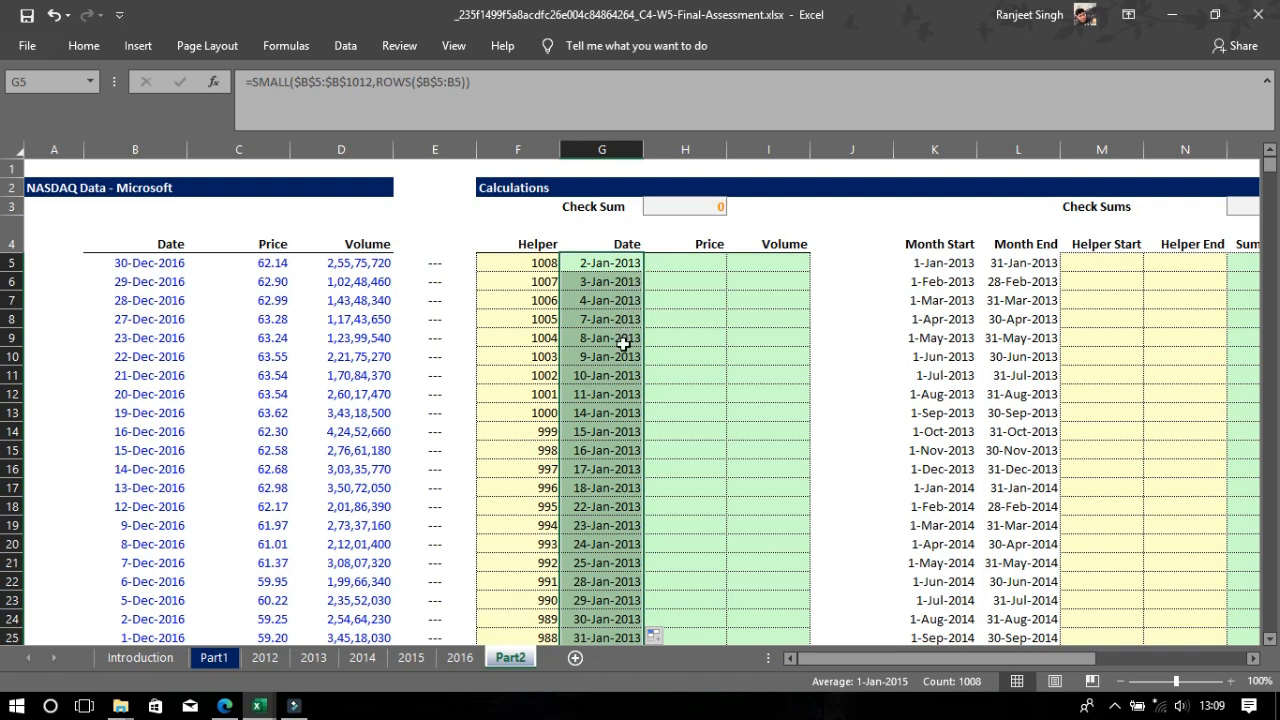
left_click(771, 390)
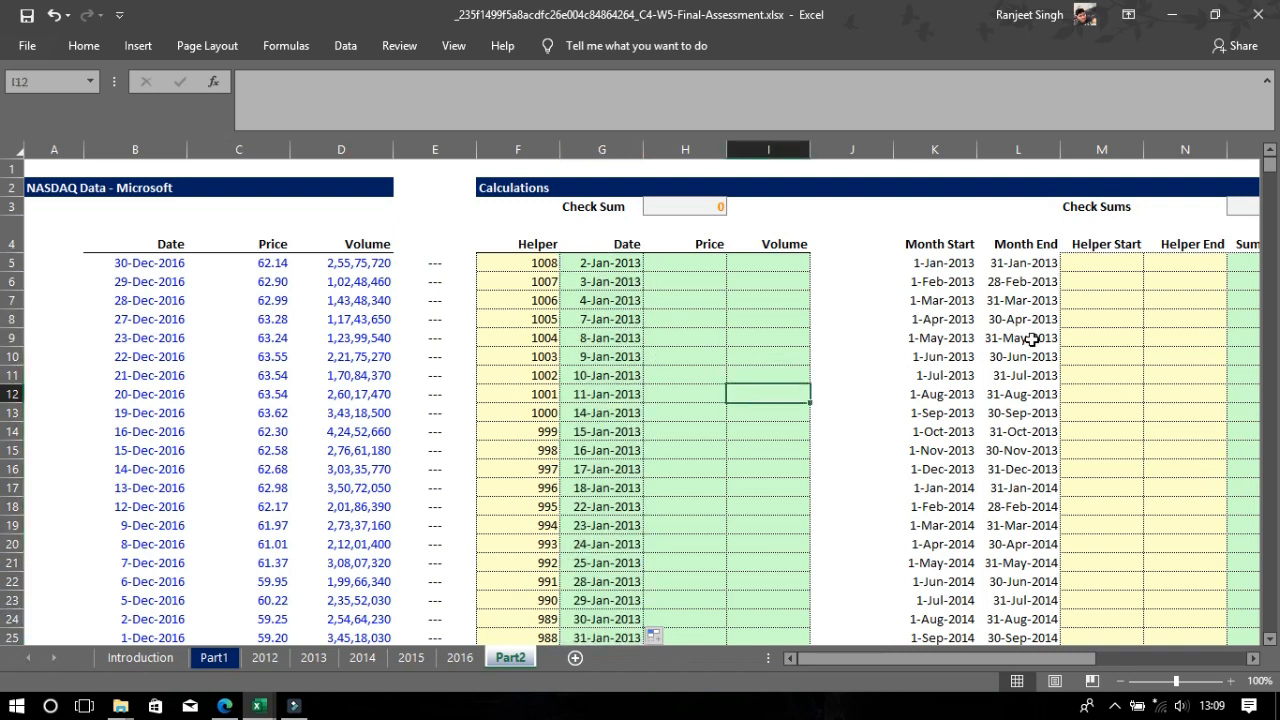
mouse_move(1275, 168)
left_mouse_down()
mouse_move(1275, 490)
mouse_move(1265, 133)
mouse_move(1272, 176)
mouse_move(1269, 164)
left_mouse_up()
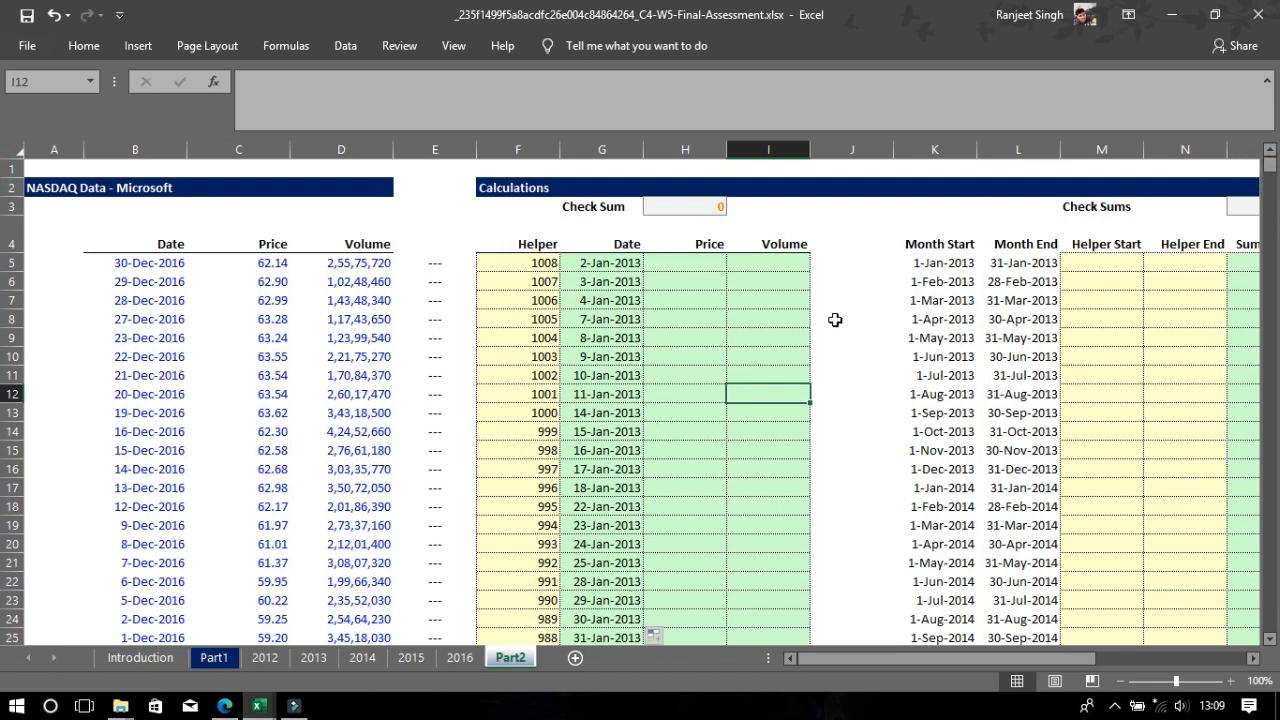
Start an INDEX formula in Price cell H5 with B4:D1012 as its array
left_click(672, 266)
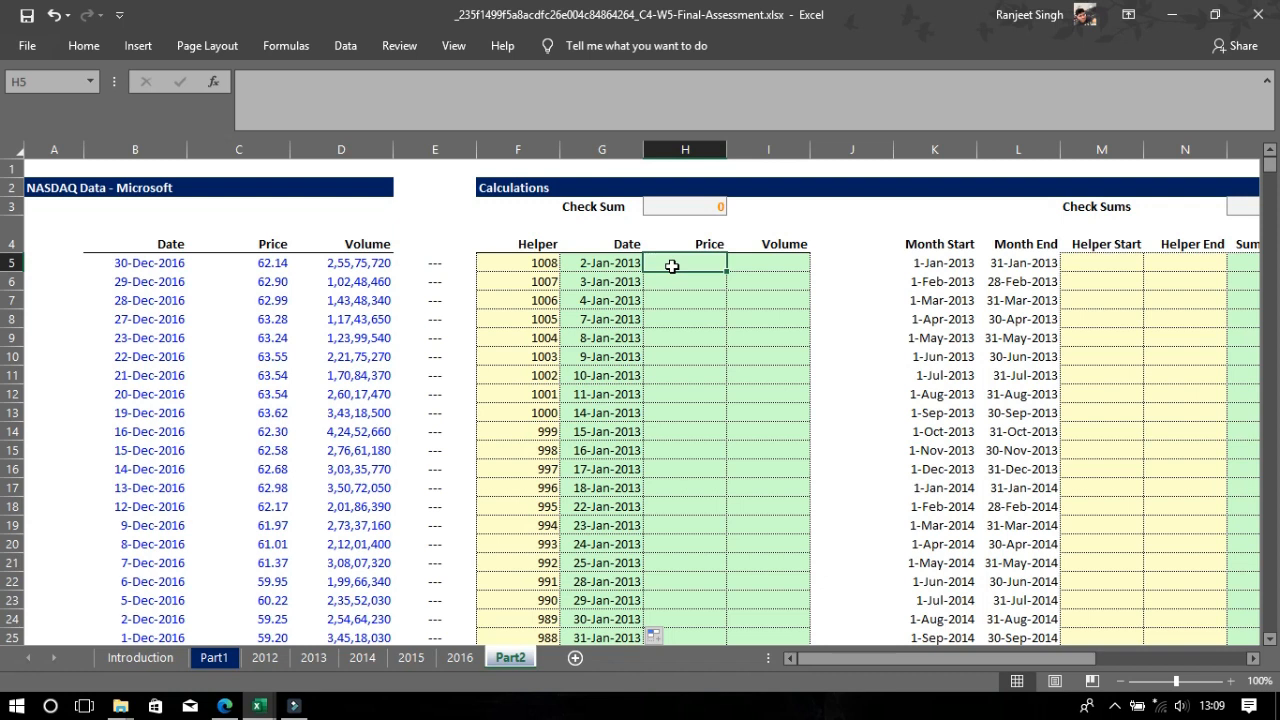
type("=")
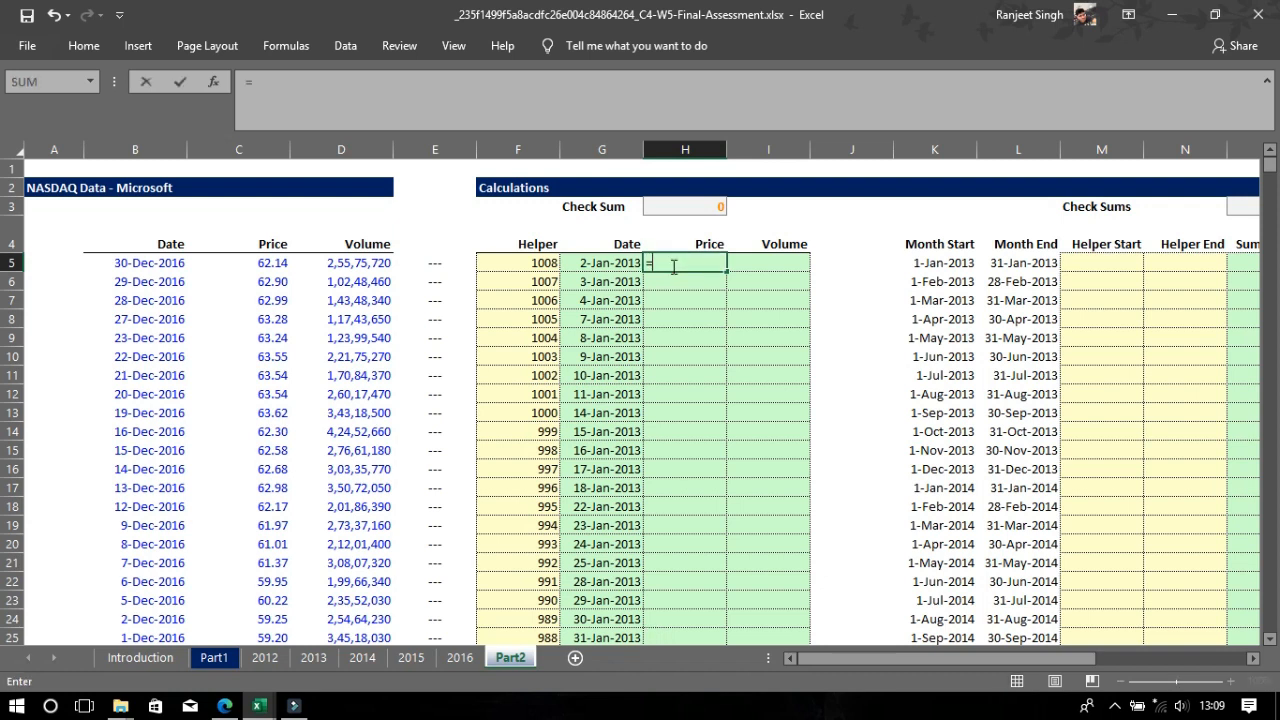
type("ind")
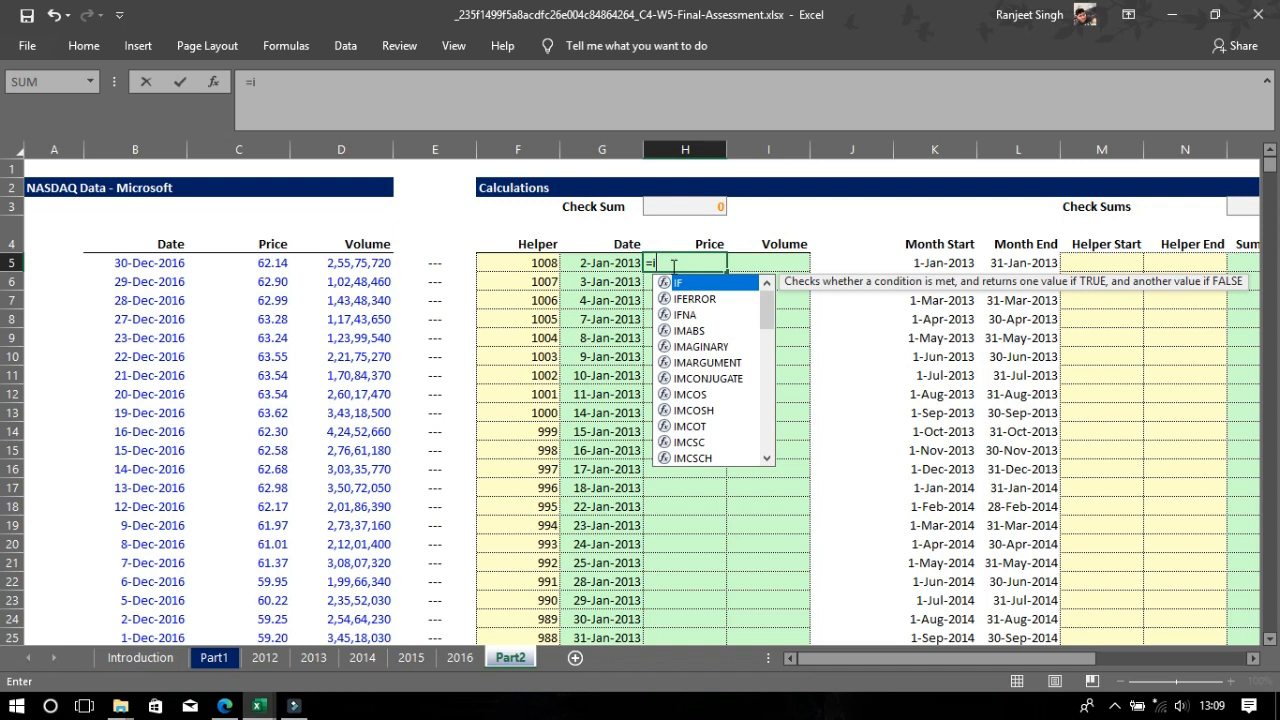
key("Tab")
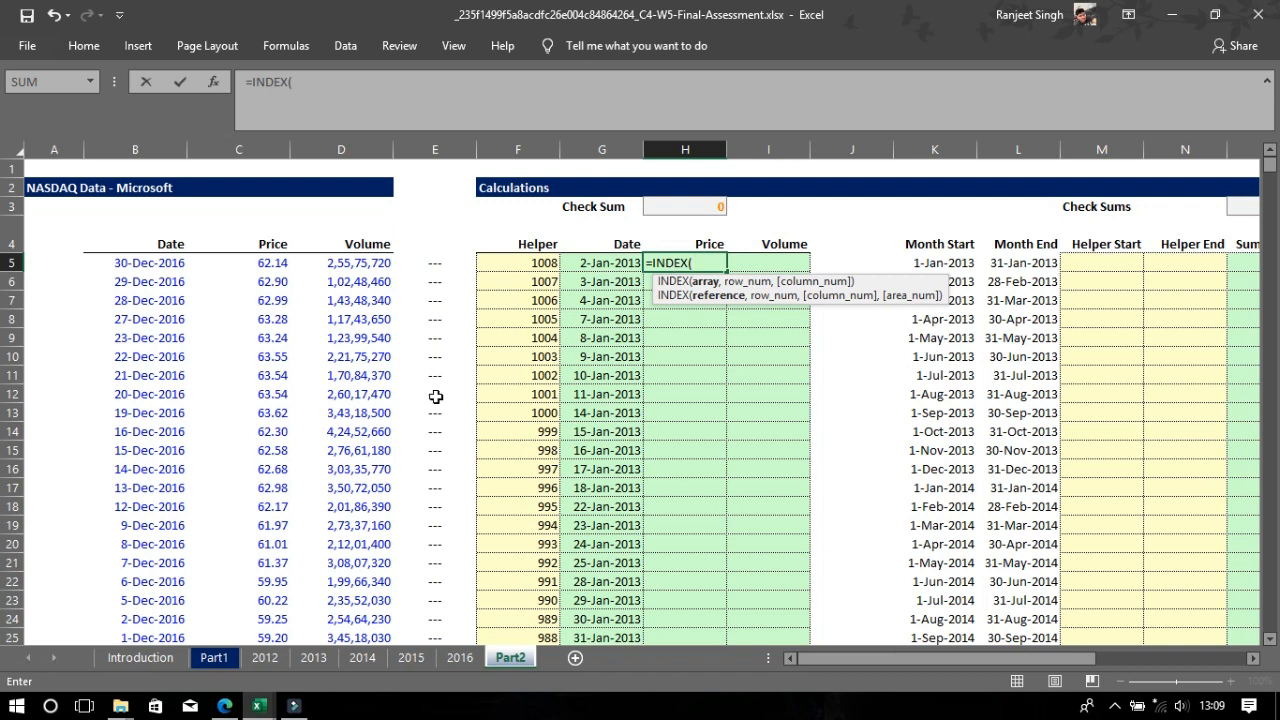
left_click(143, 243)
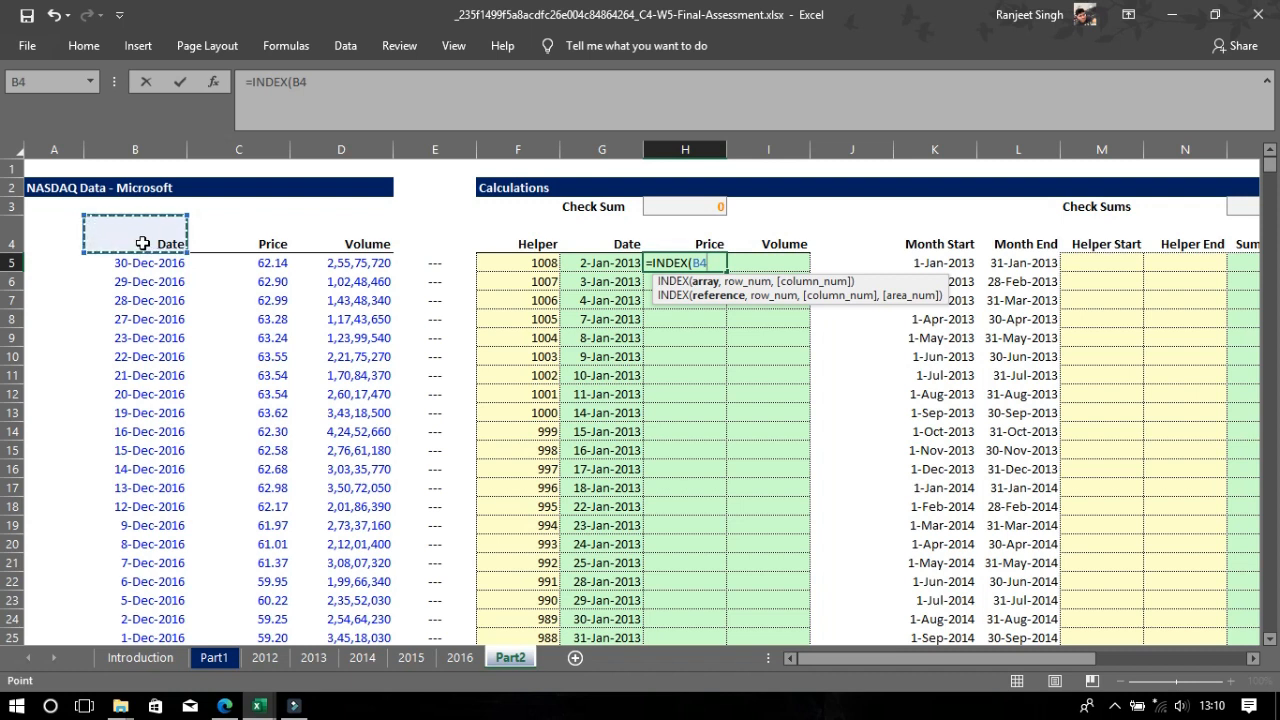
key("shift+Right")
key("shift+Right")
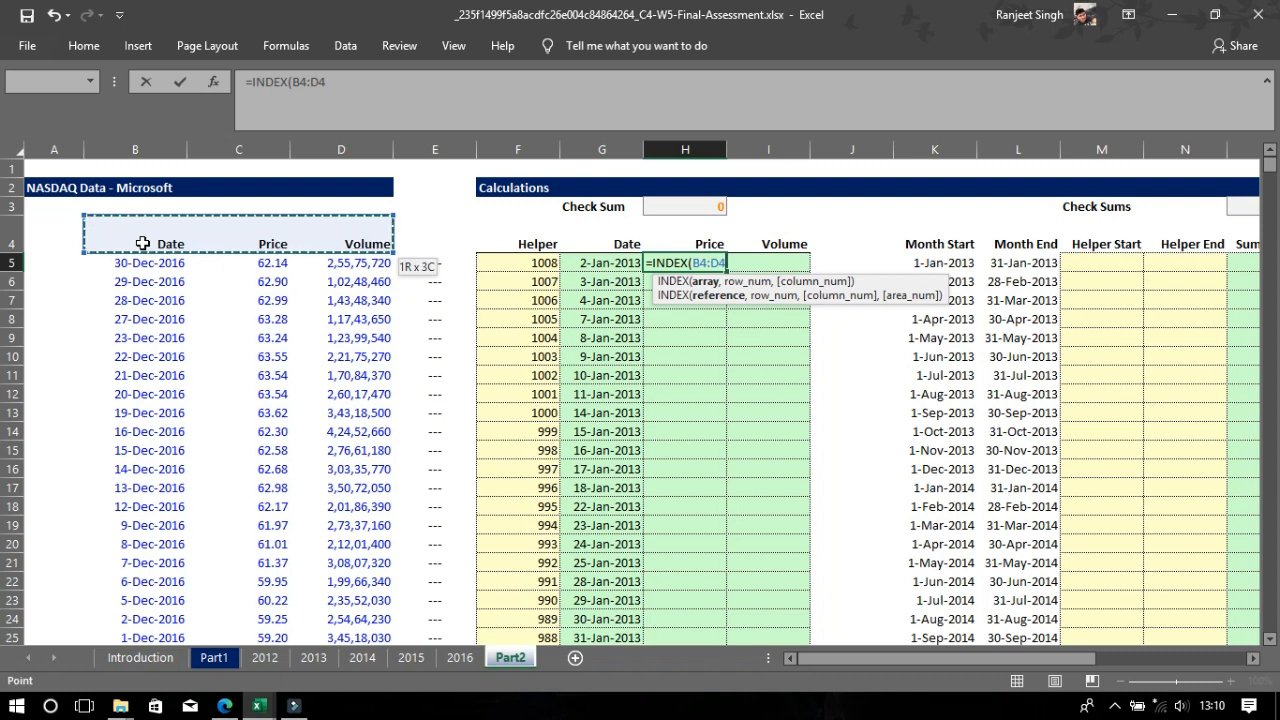
key("ctrl+shift+Down")
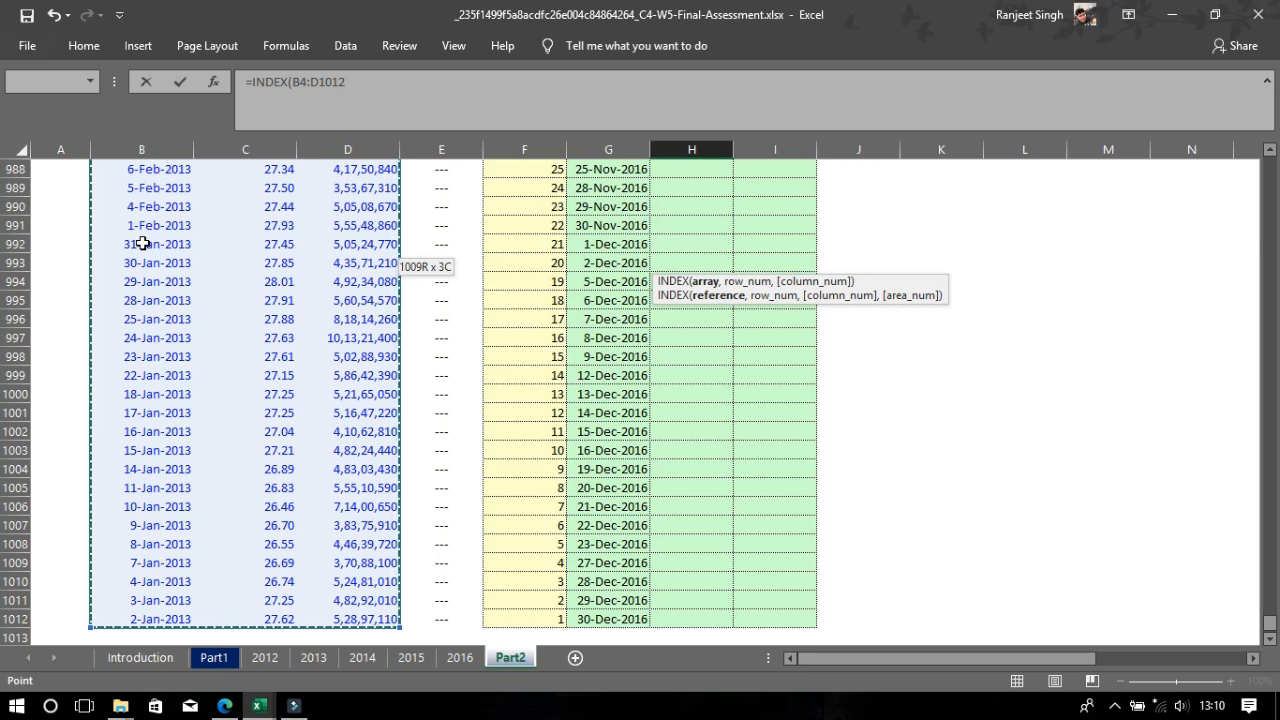
Add MATCH(G5,B5:B1012,0) as the row number and 2 as the column number, and close the INDEX formula
type(",ma")
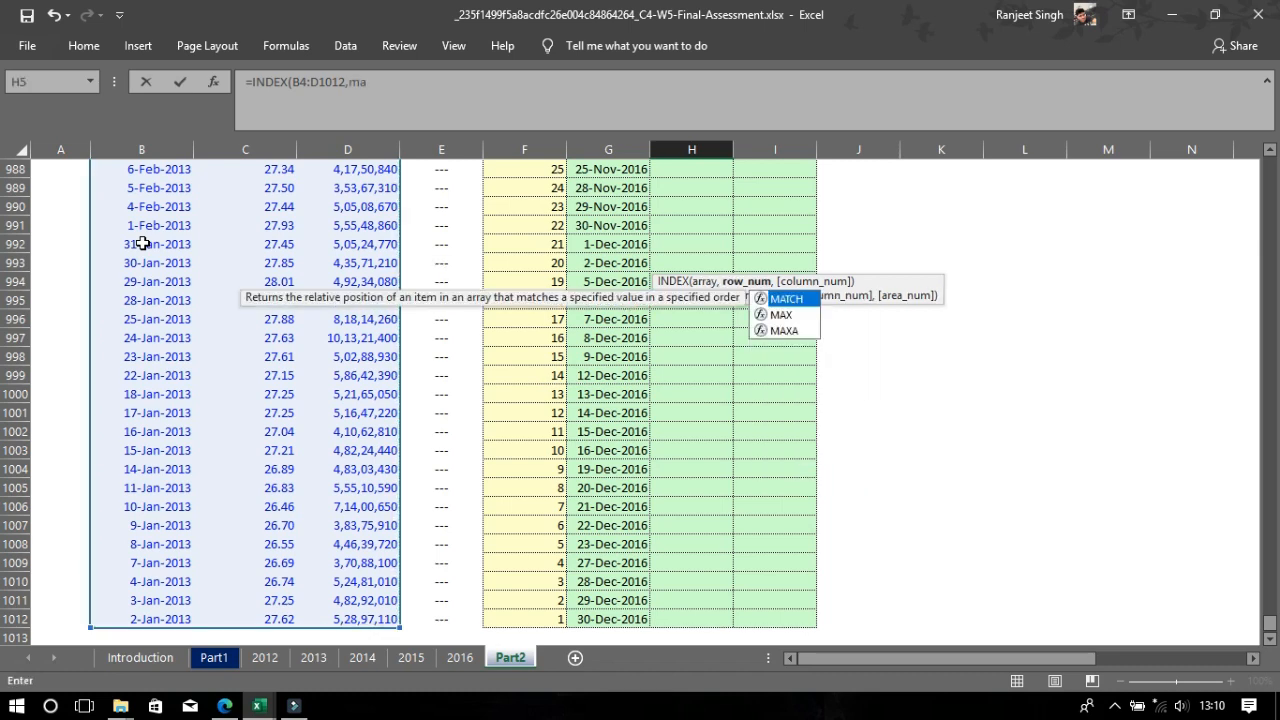
key("Tab")
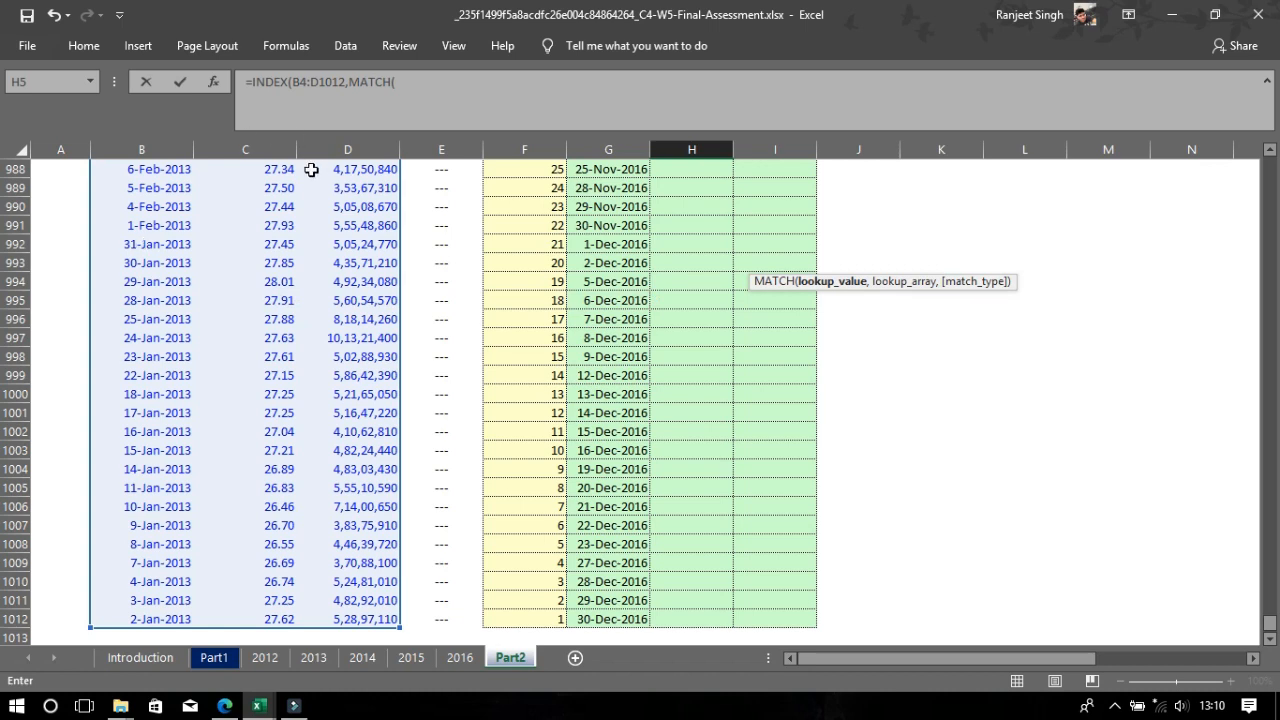
left_click_drag(1270, 622, 1272, 170)
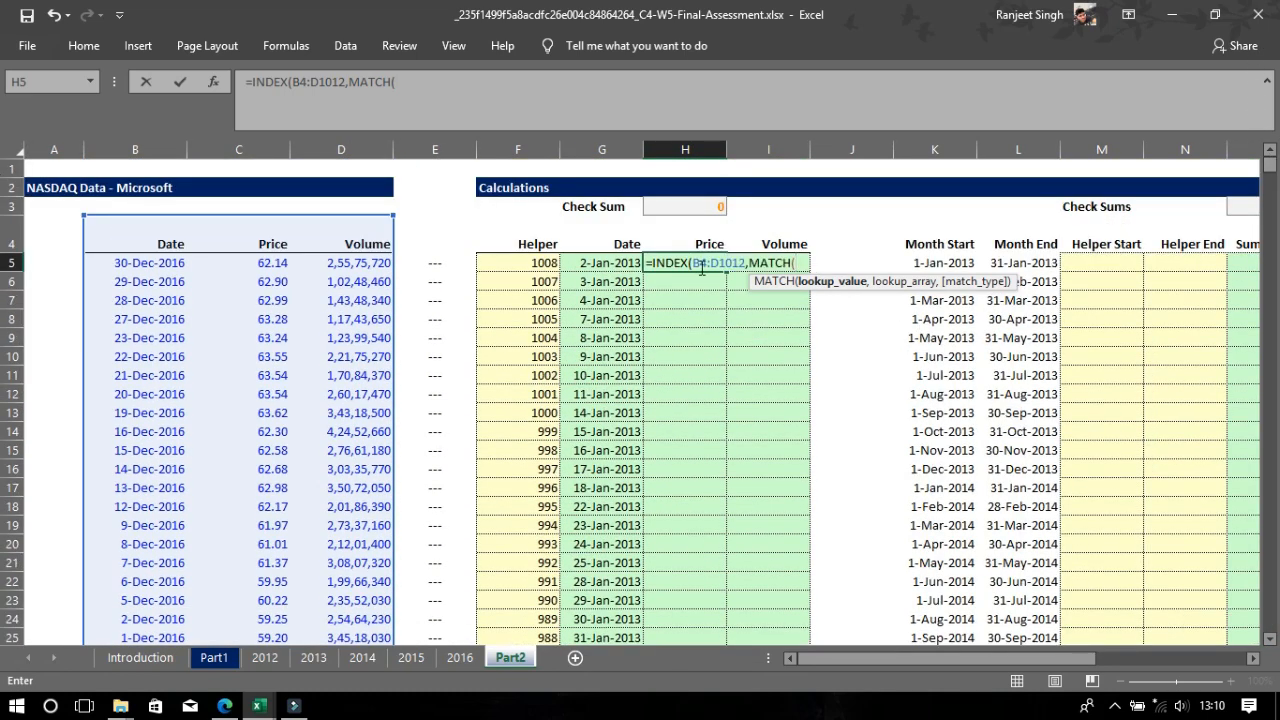
left_click(614, 265)
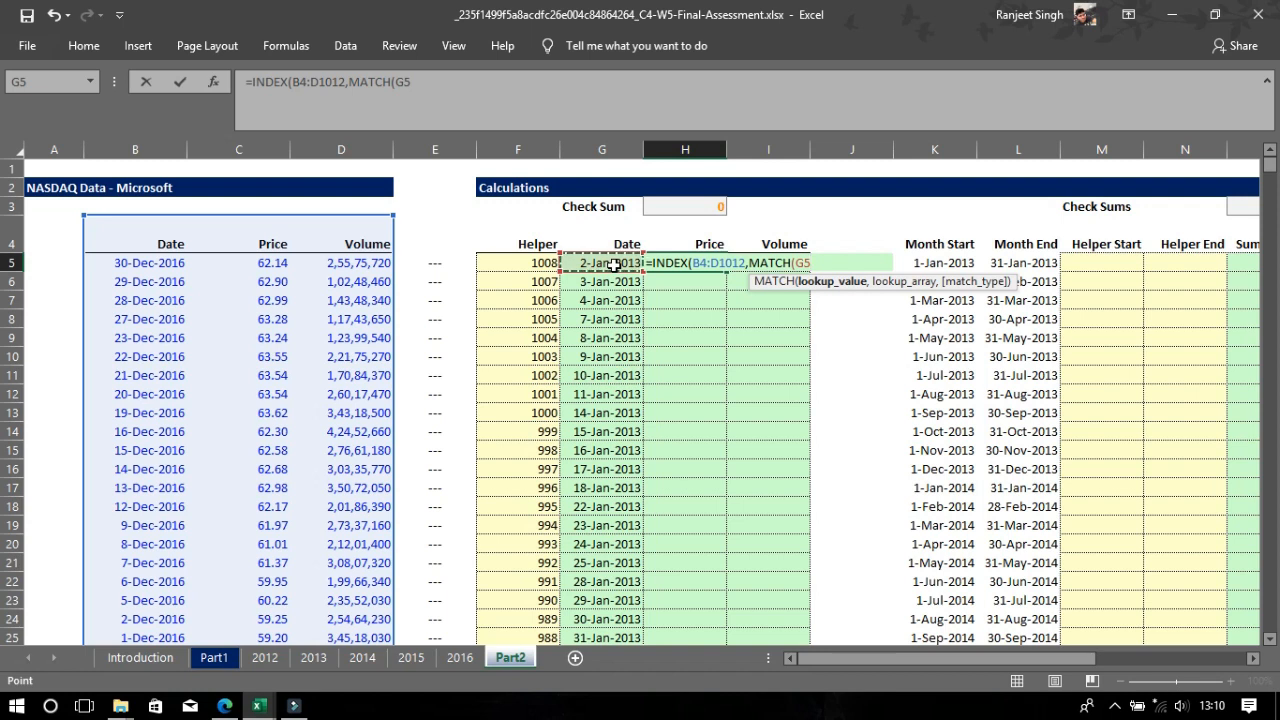
type(",")
left_click(165, 261)
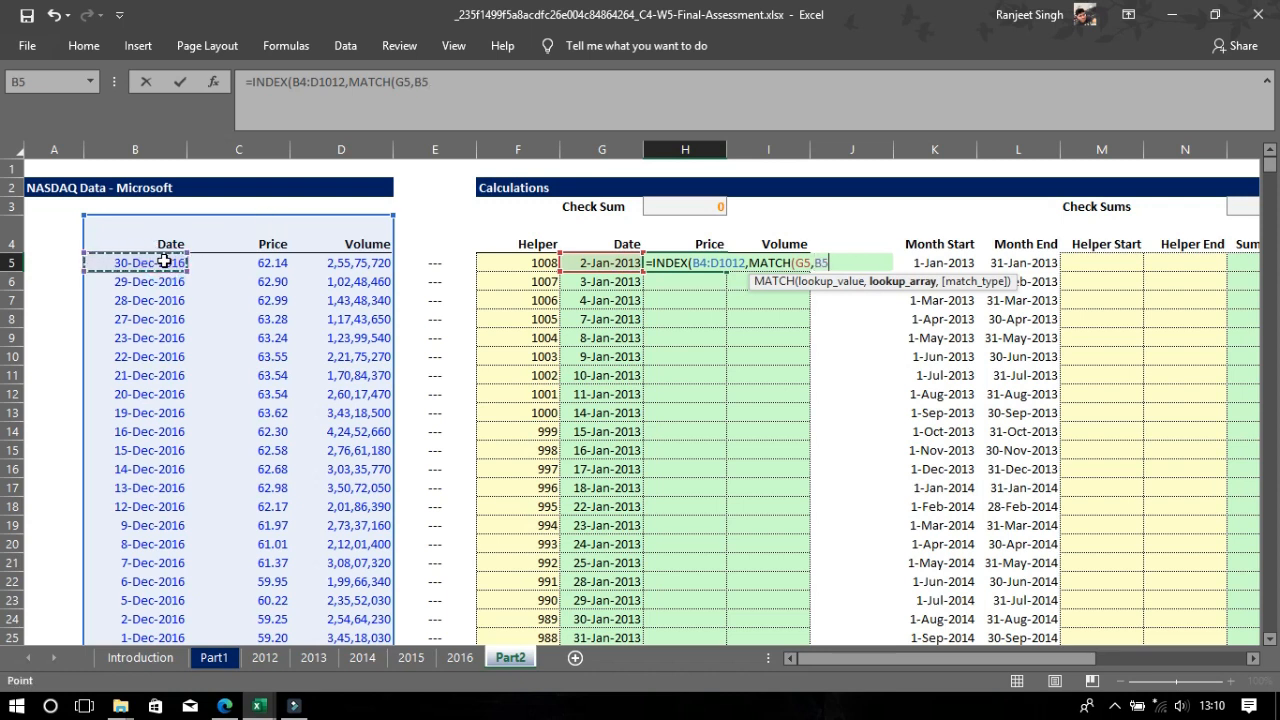
key("ctrl+shift+Down")
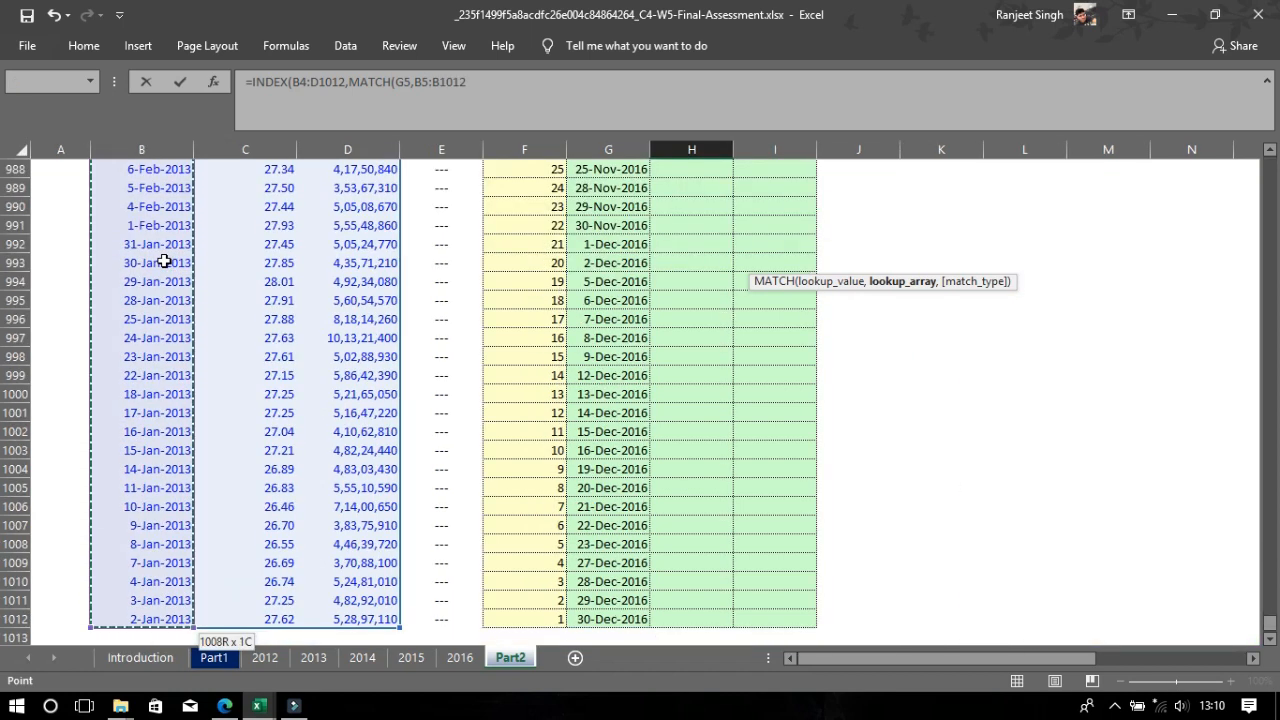
type(",0")
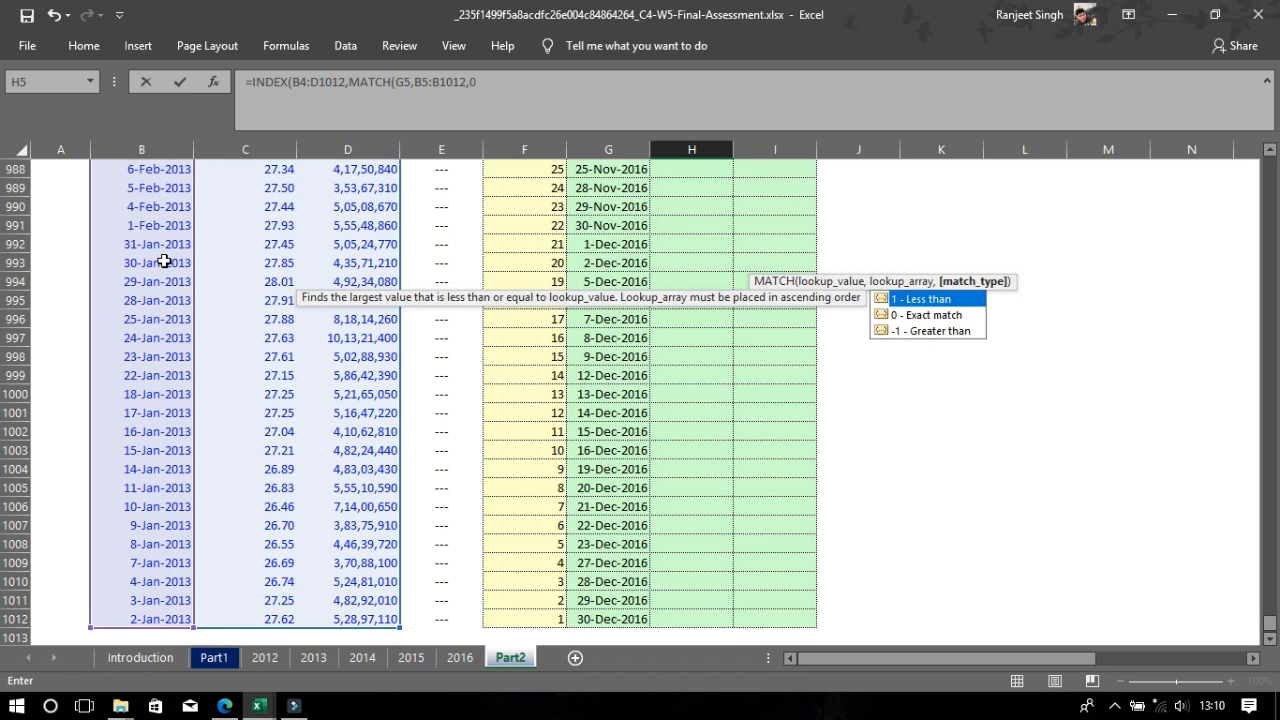
type(")")
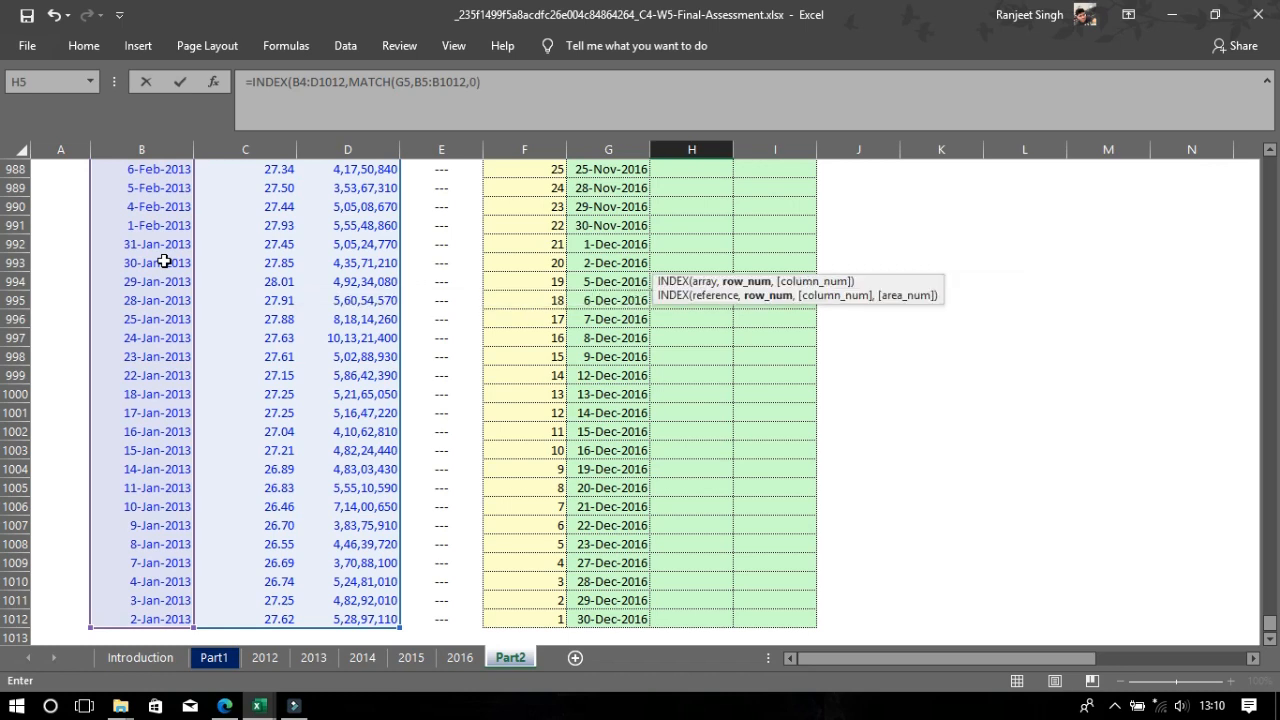
type(",2")
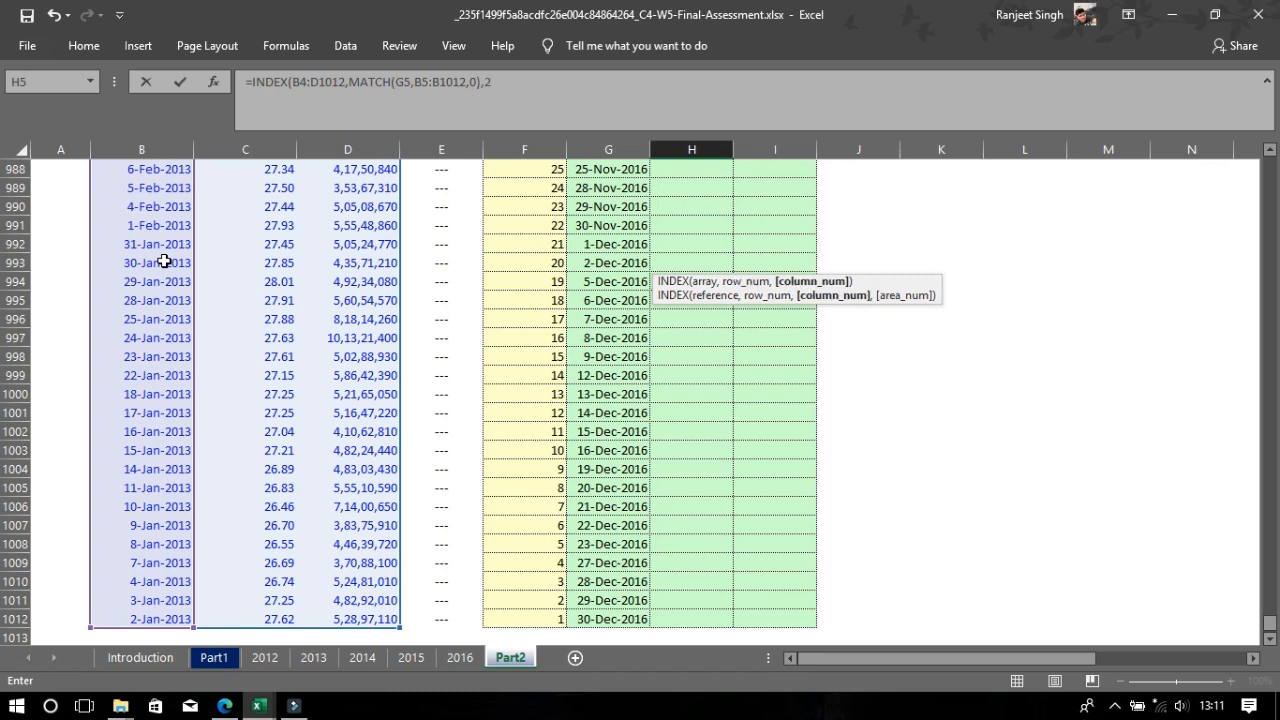
type(")")
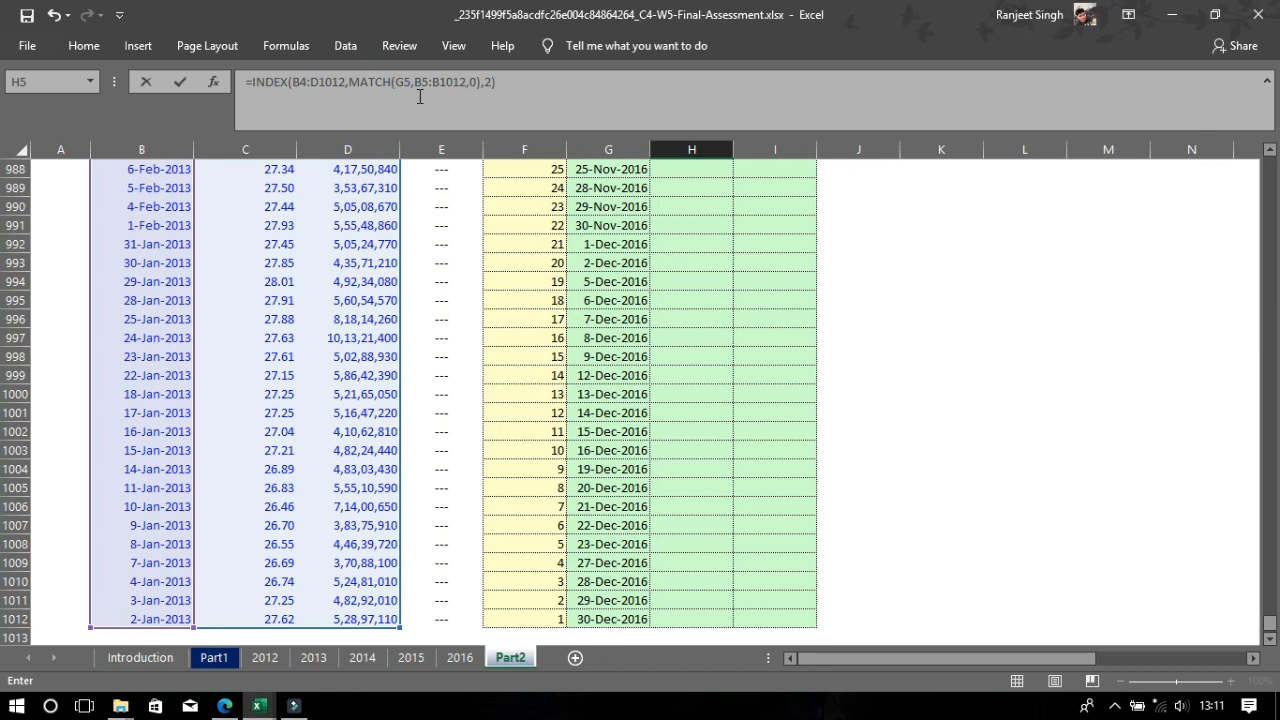
Make the MATCH lookup range $B$5:$B$1012 and the INDEX array $B$4:$D$1012 absolute in the H5 formula
left_click_drag(424, 84, 439, 88)
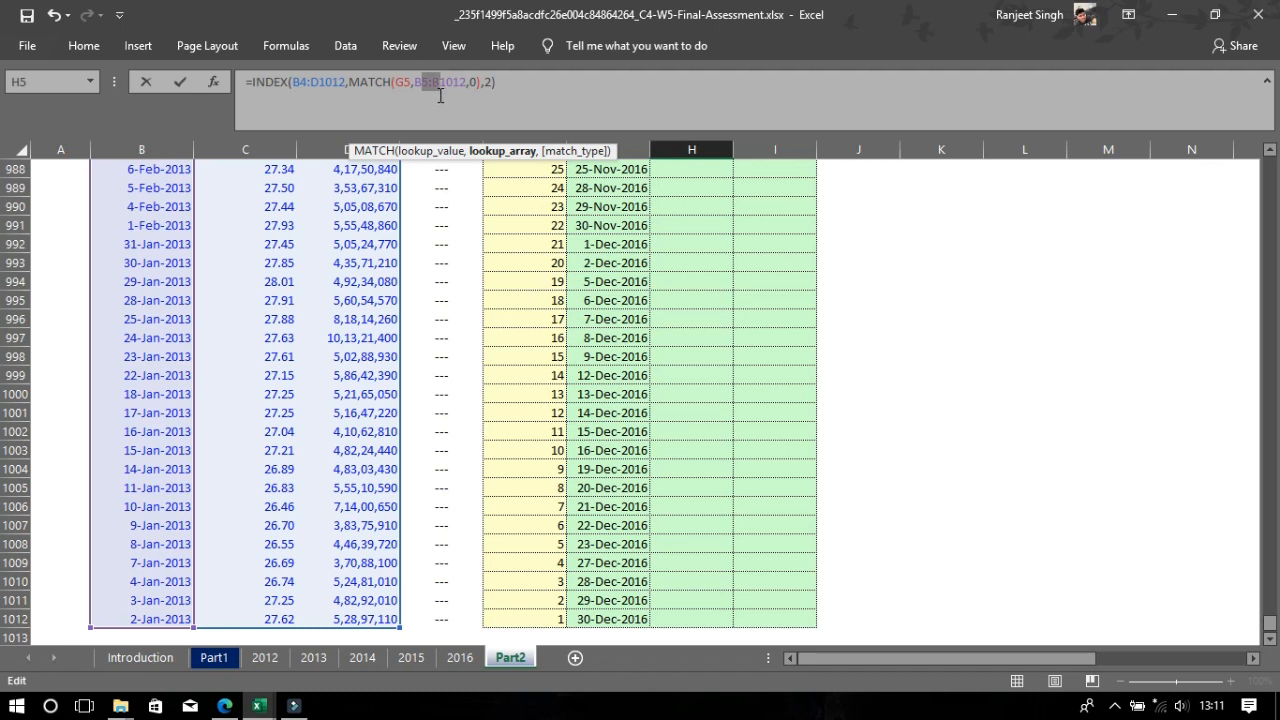
key("F4")
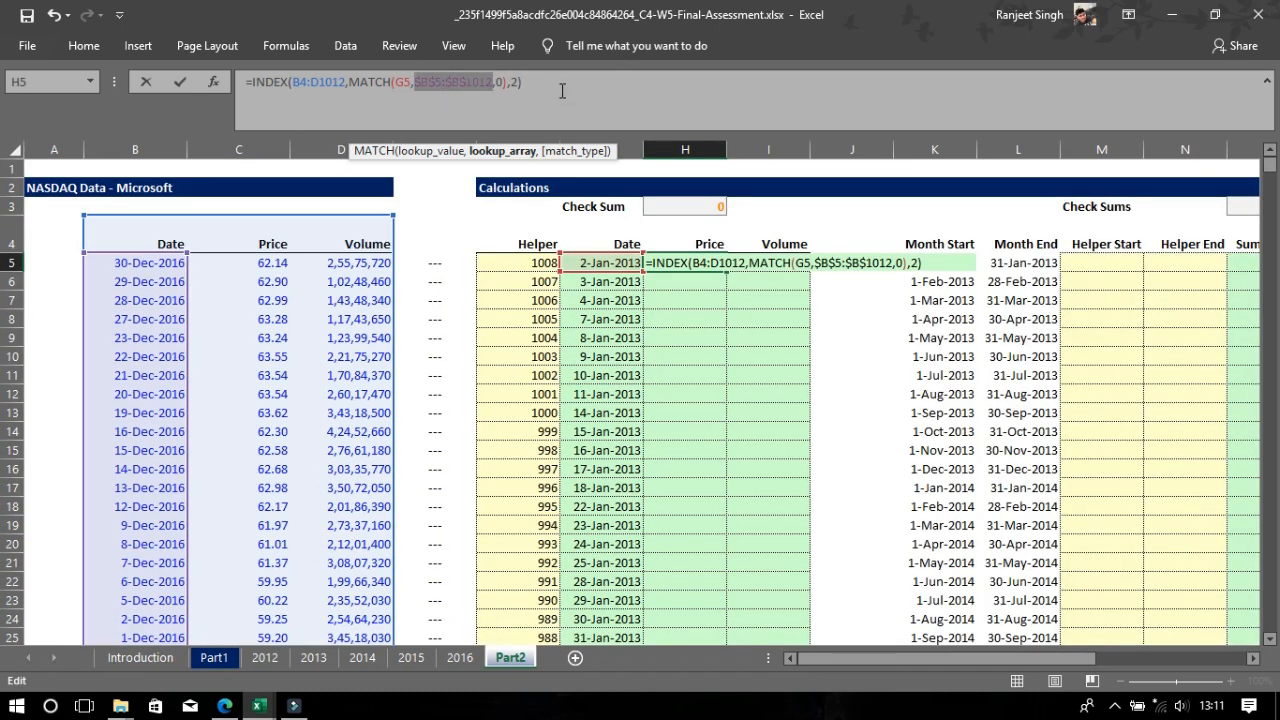
left_click(562, 89)
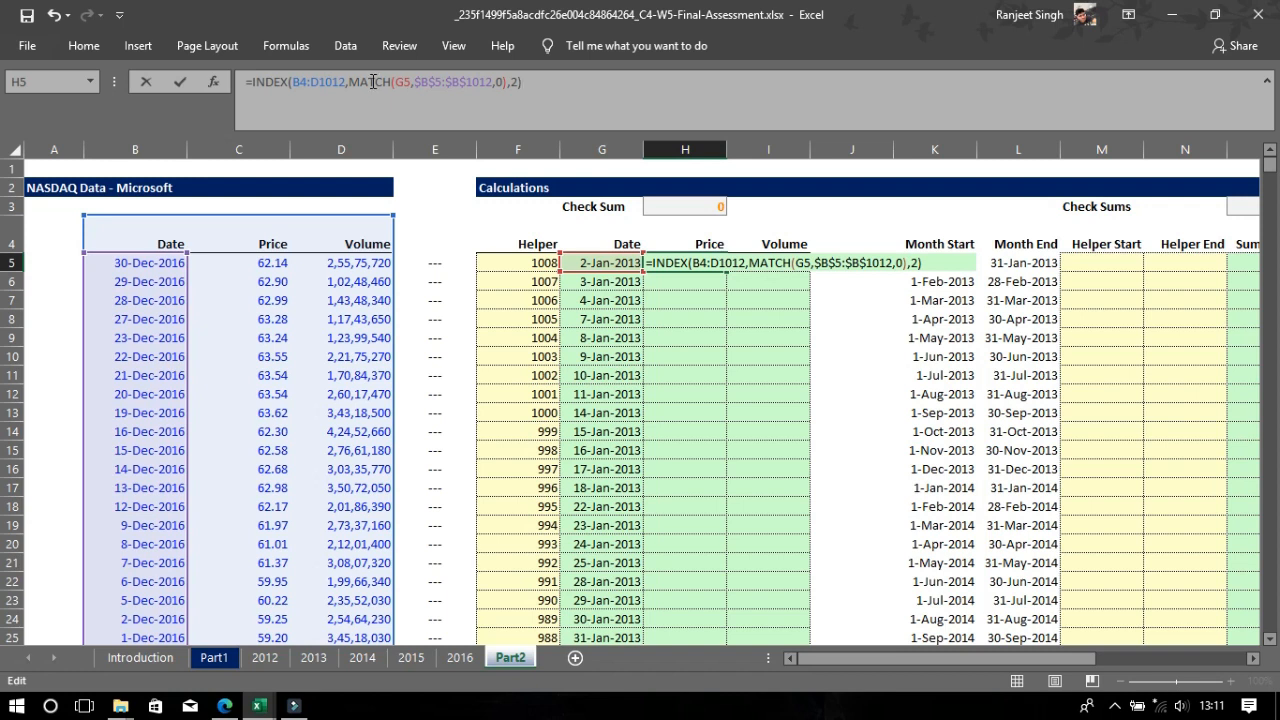
left_click_drag(293, 82, 317, 87)
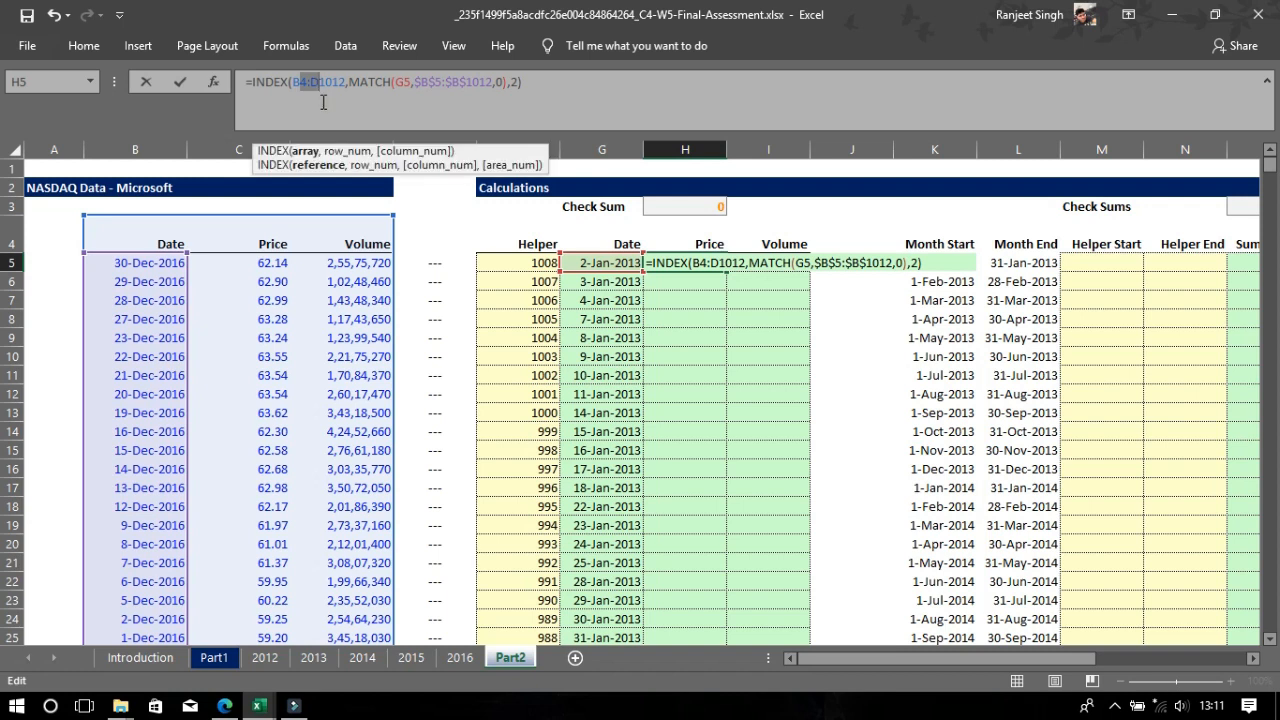
key("F4")
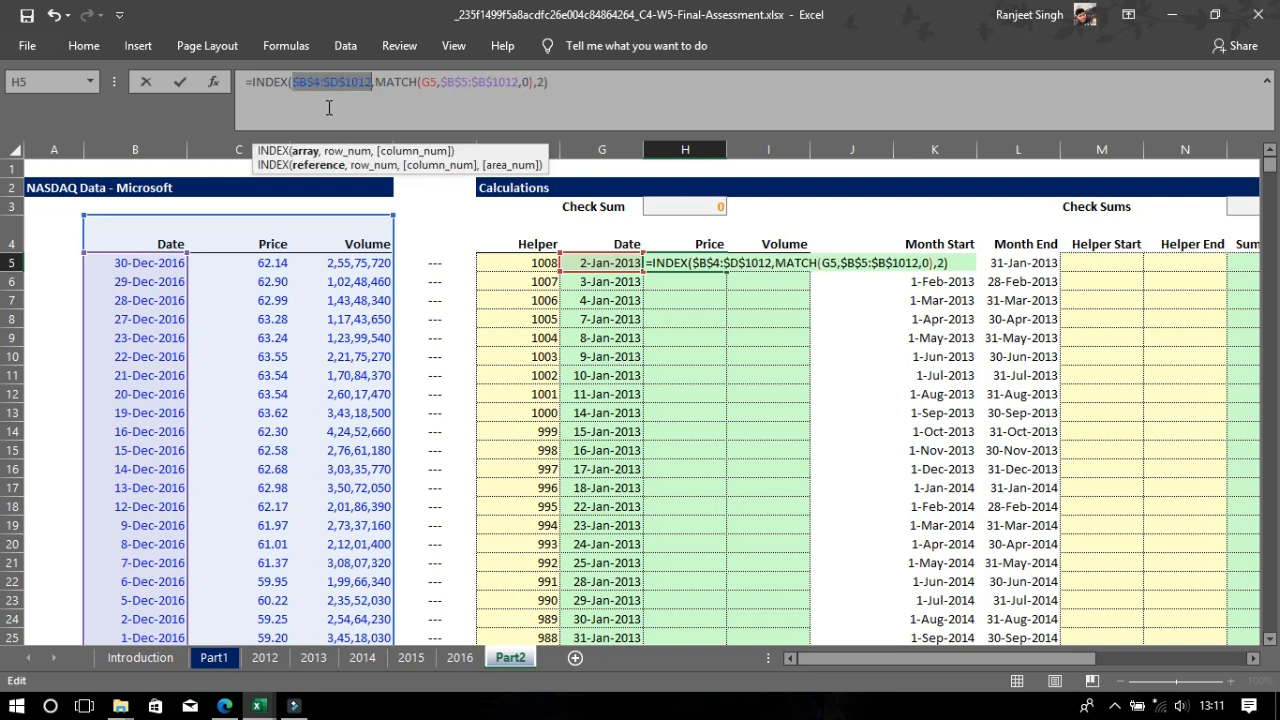
Change the start of the MATCH lookup range to $B$4 so it matches the INDEX array, and enter the H5 formula
left_click(467, 84)
key("BackSpace")
type("4")
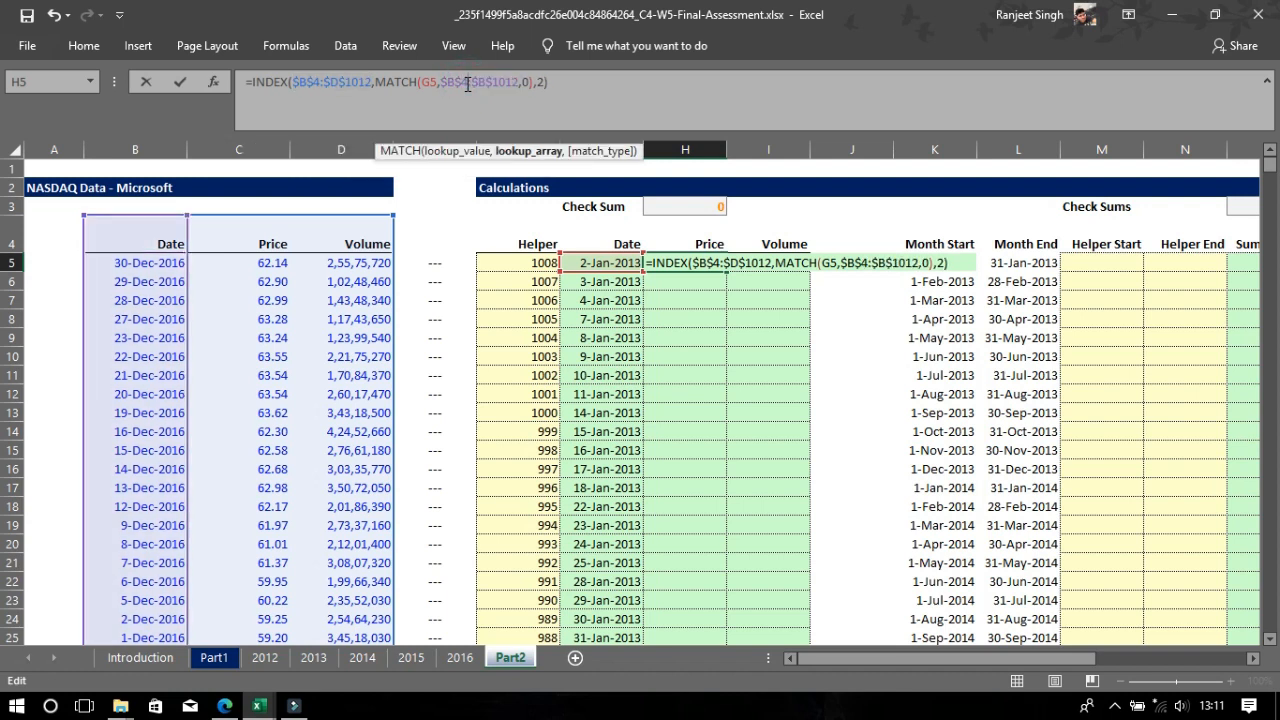
key("Return")
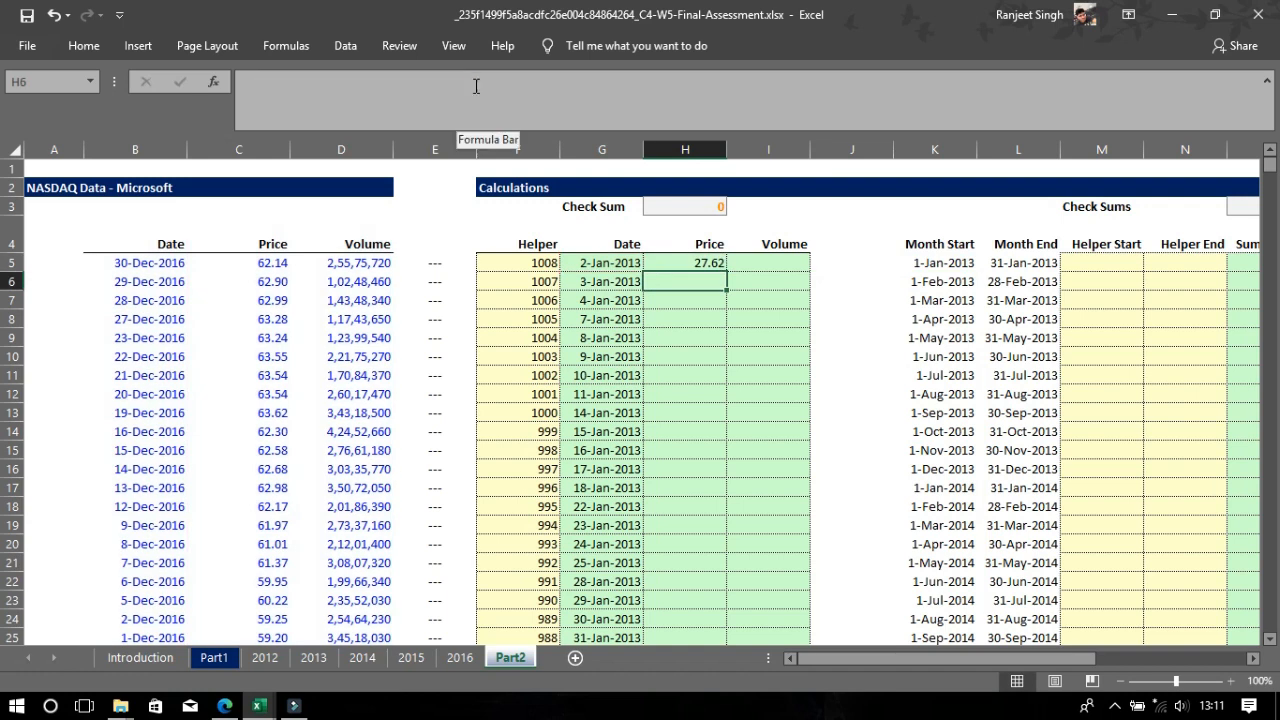
Fill the INDEX formula from H5 down the Price column to row 1012 and reselect H5
left_click(714, 262)
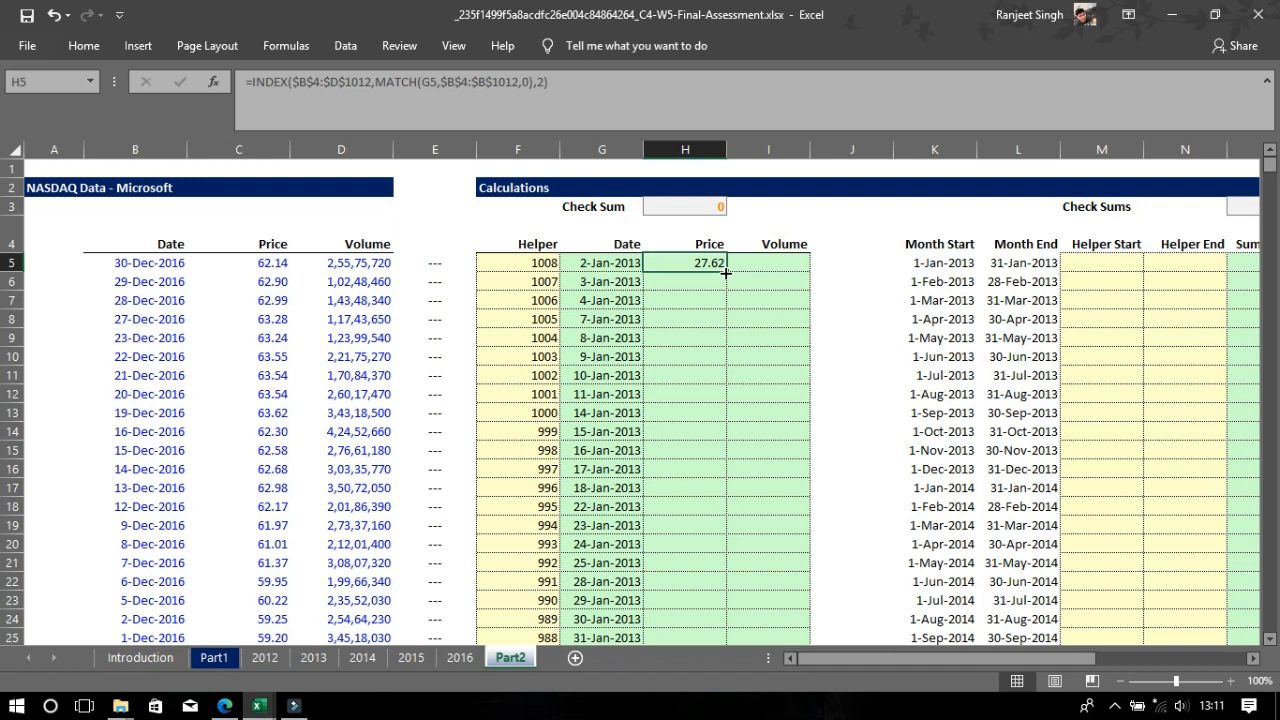
double_click(726, 272)
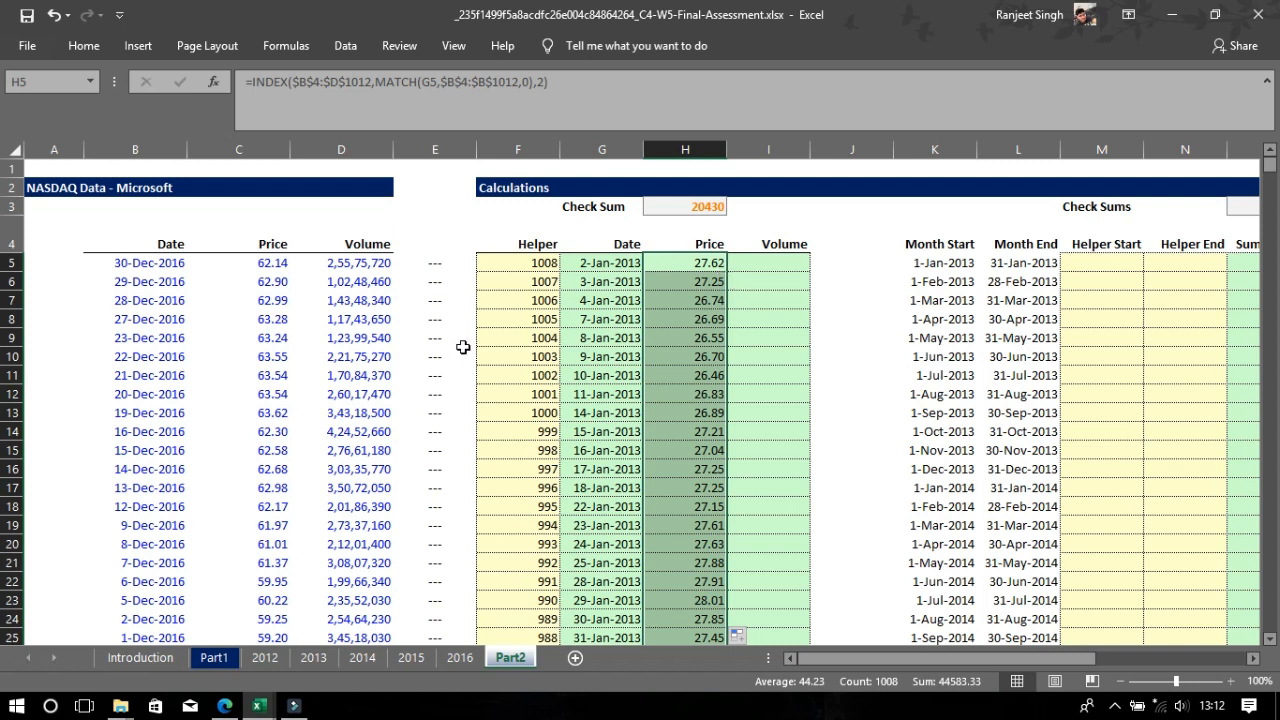
left_click(759, 264)
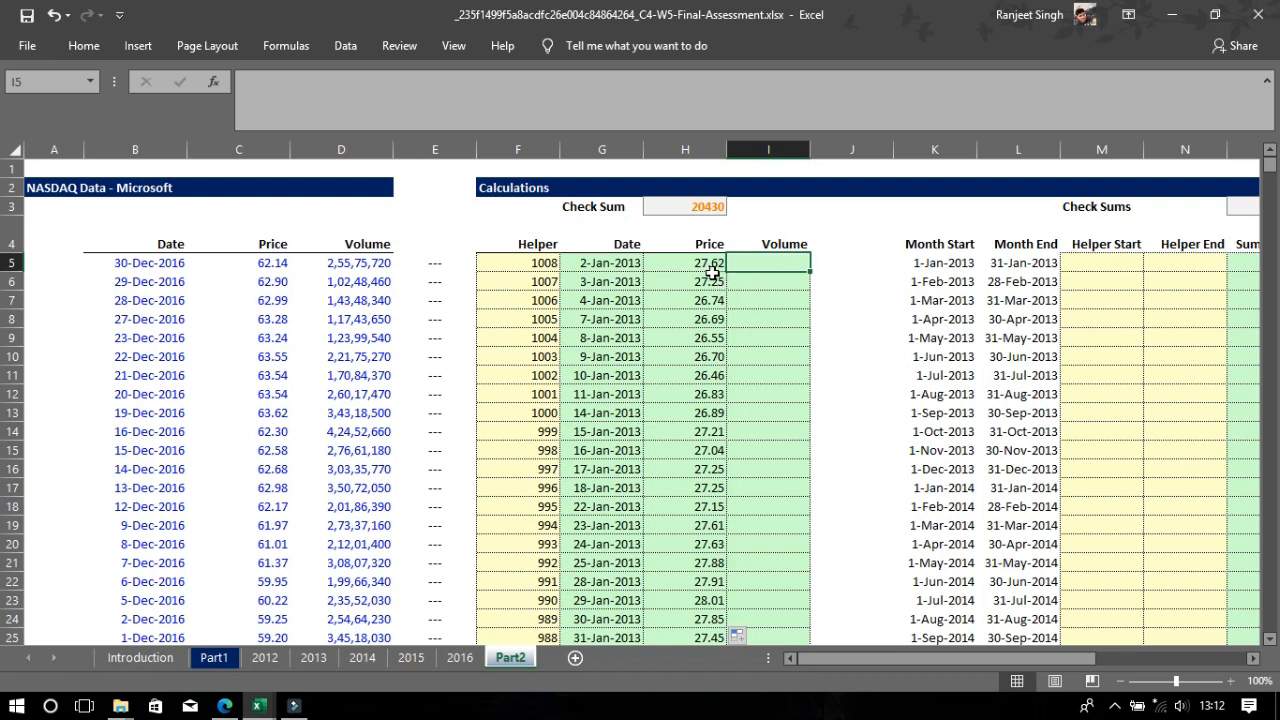
left_click(710, 266)
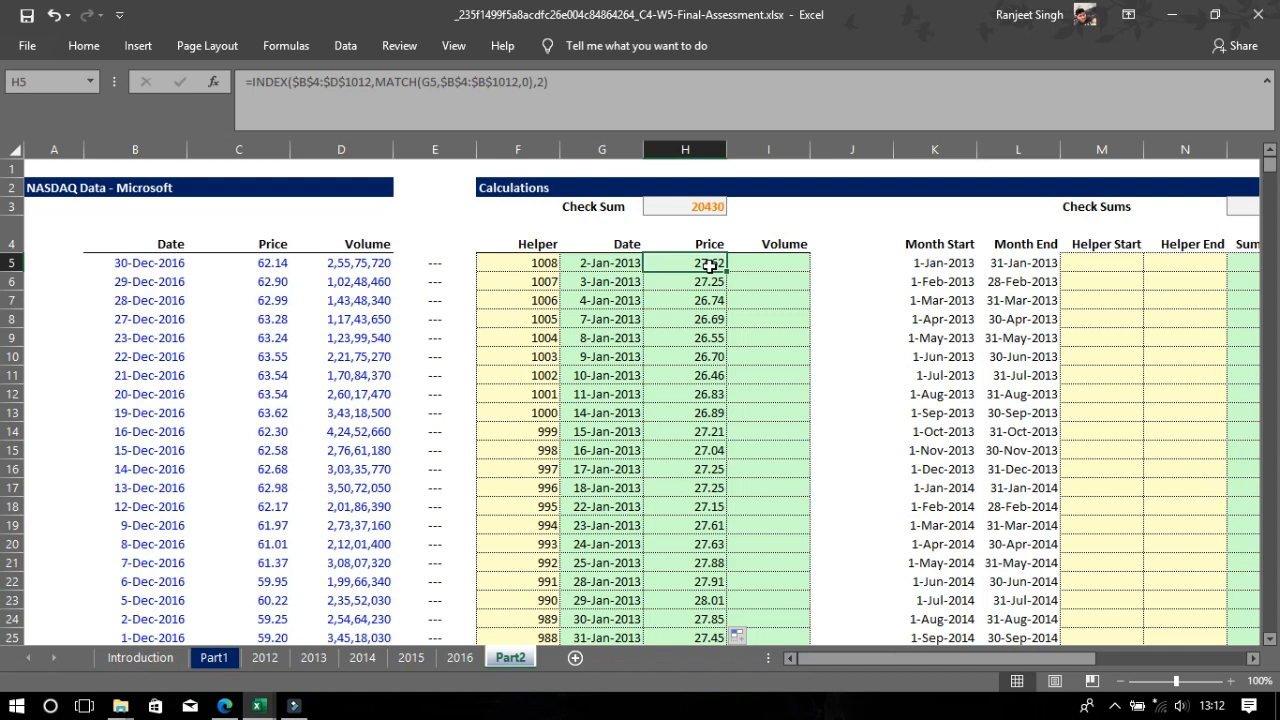
key("ctrl+c")
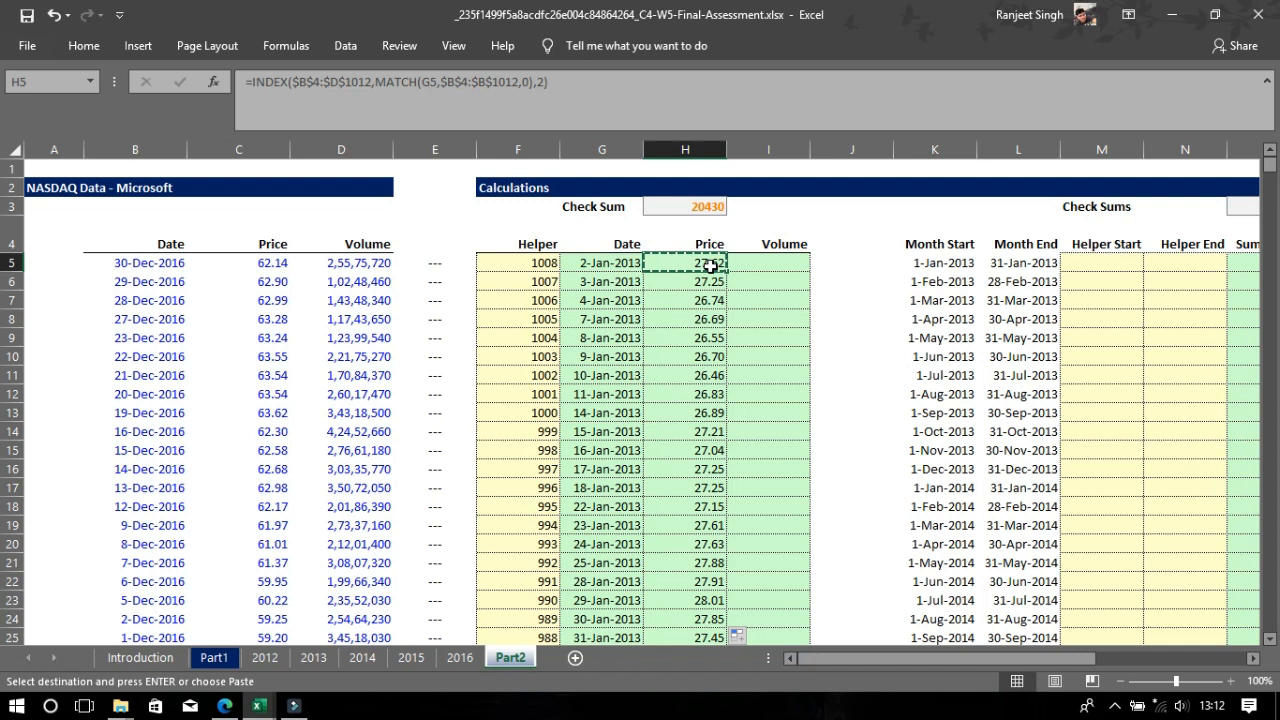
key("Escape")
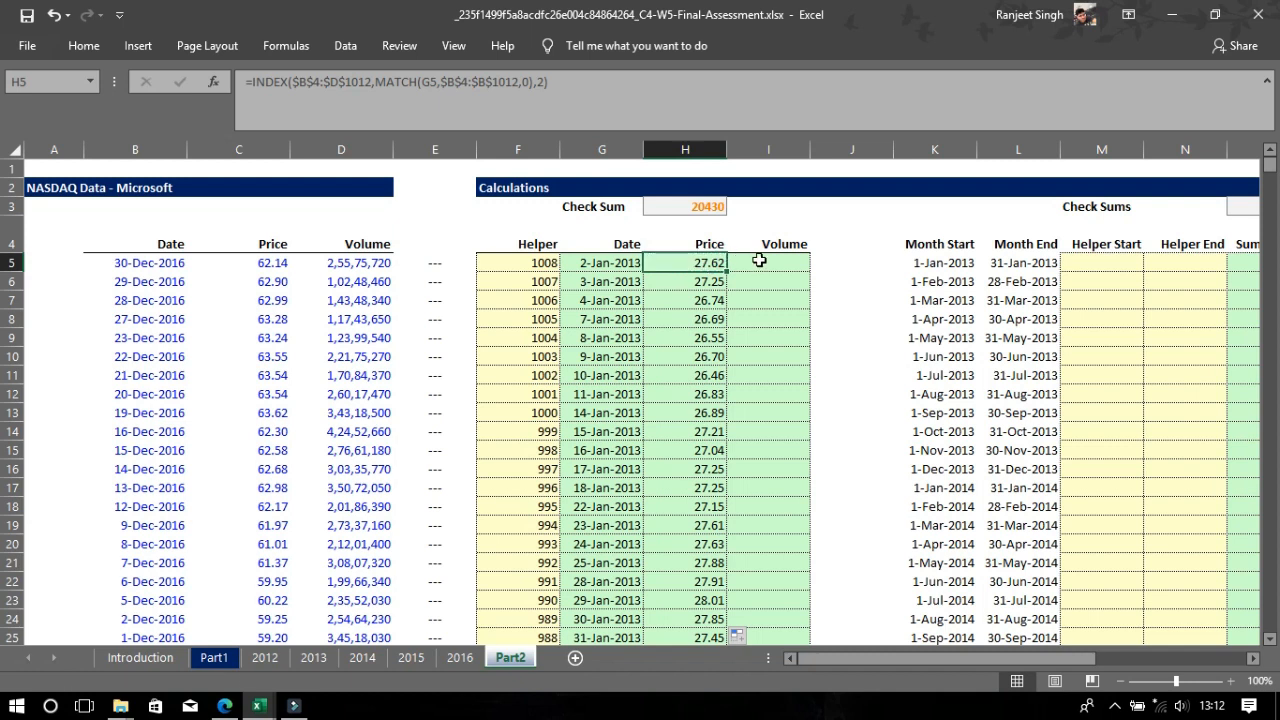
left_click(759, 260)
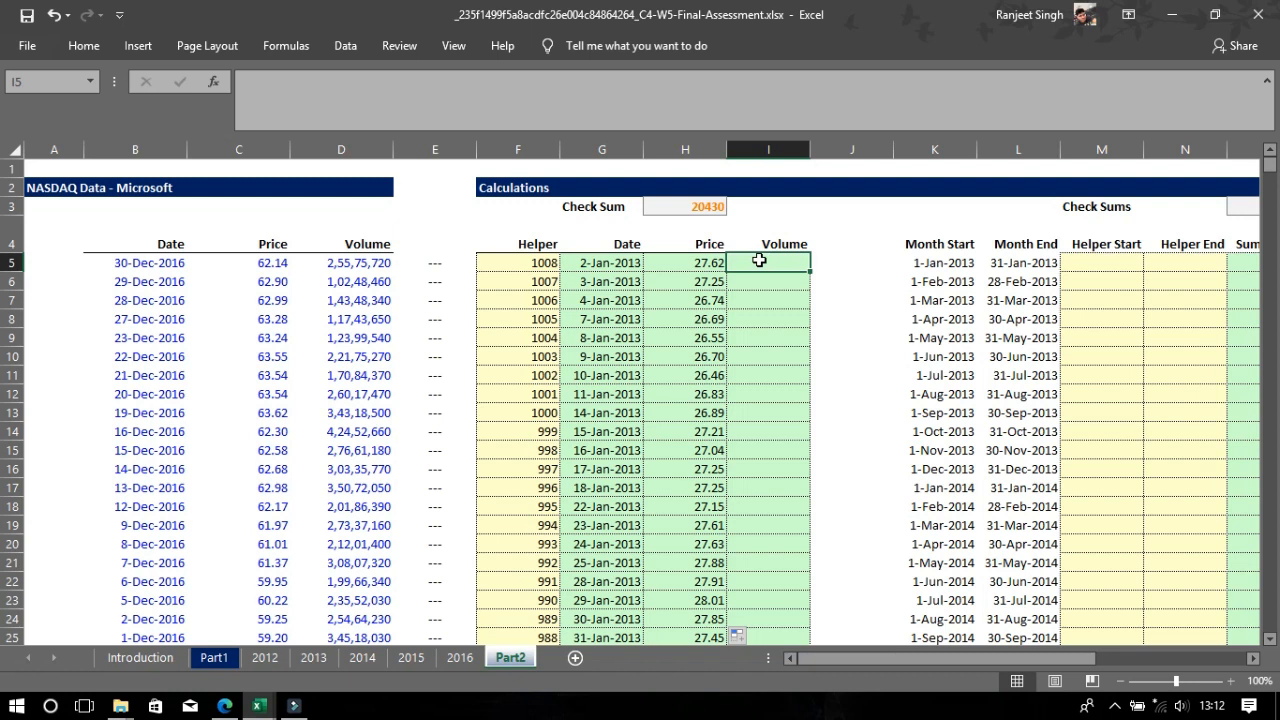
mouse_move(759, 261)
left_mouse_down()
mouse_move(760, 273)
mouse_move(760, 262)
left_mouse_up()
left_click(760, 262)
left_click(751, 270)
left_click(708, 259)
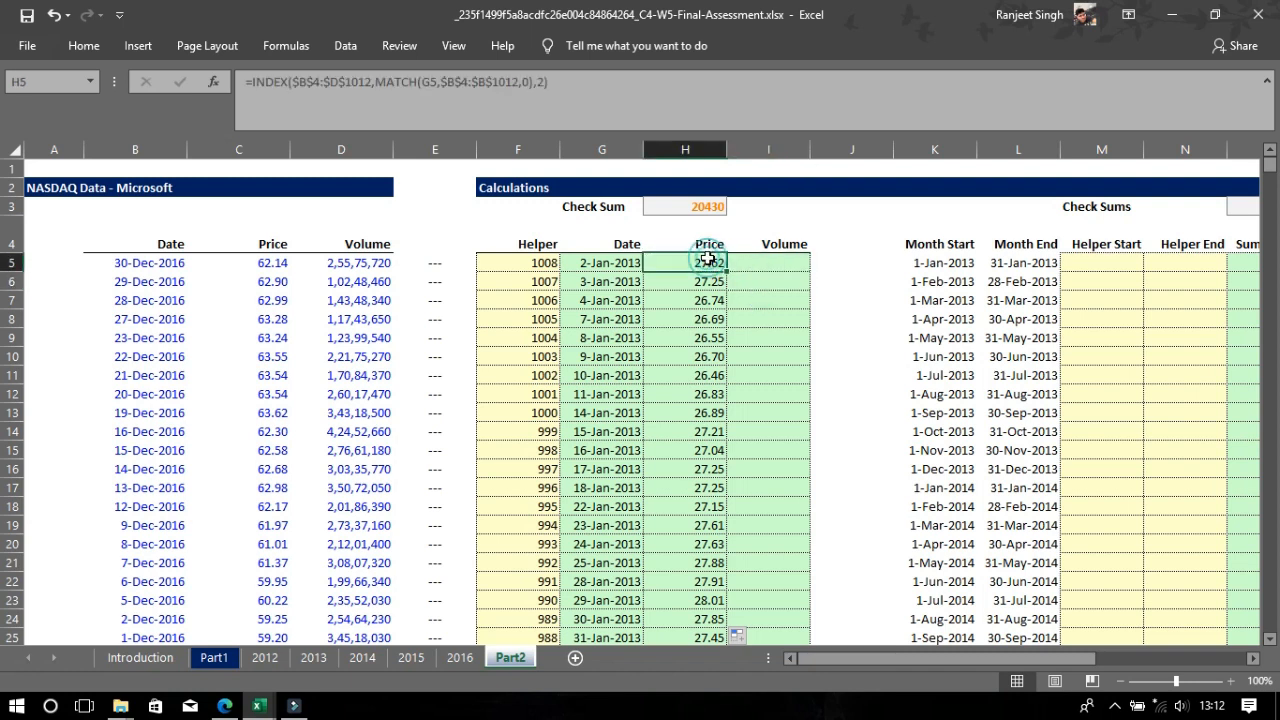
Copy the Price formula text from H5 into the first Volume cell, I5, keeping its cell references unchanged
left_click(564, 84)
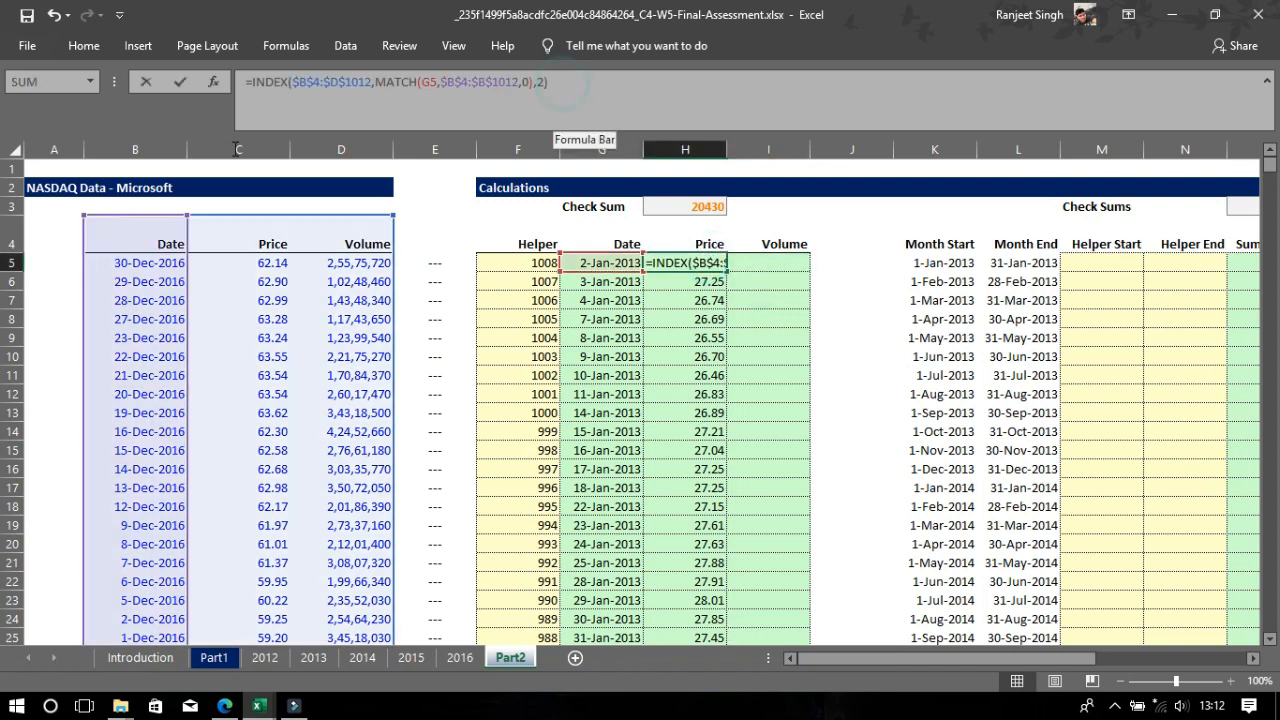
triple_click(300, 82)
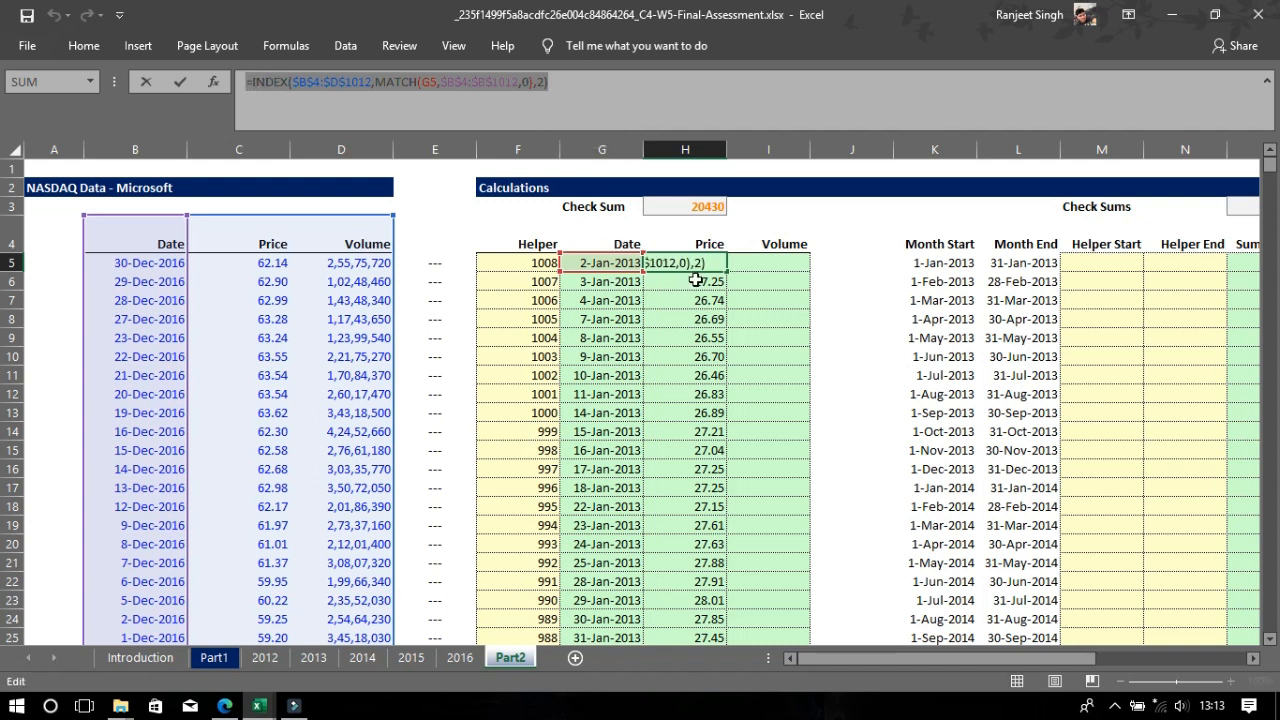
key("Escape")
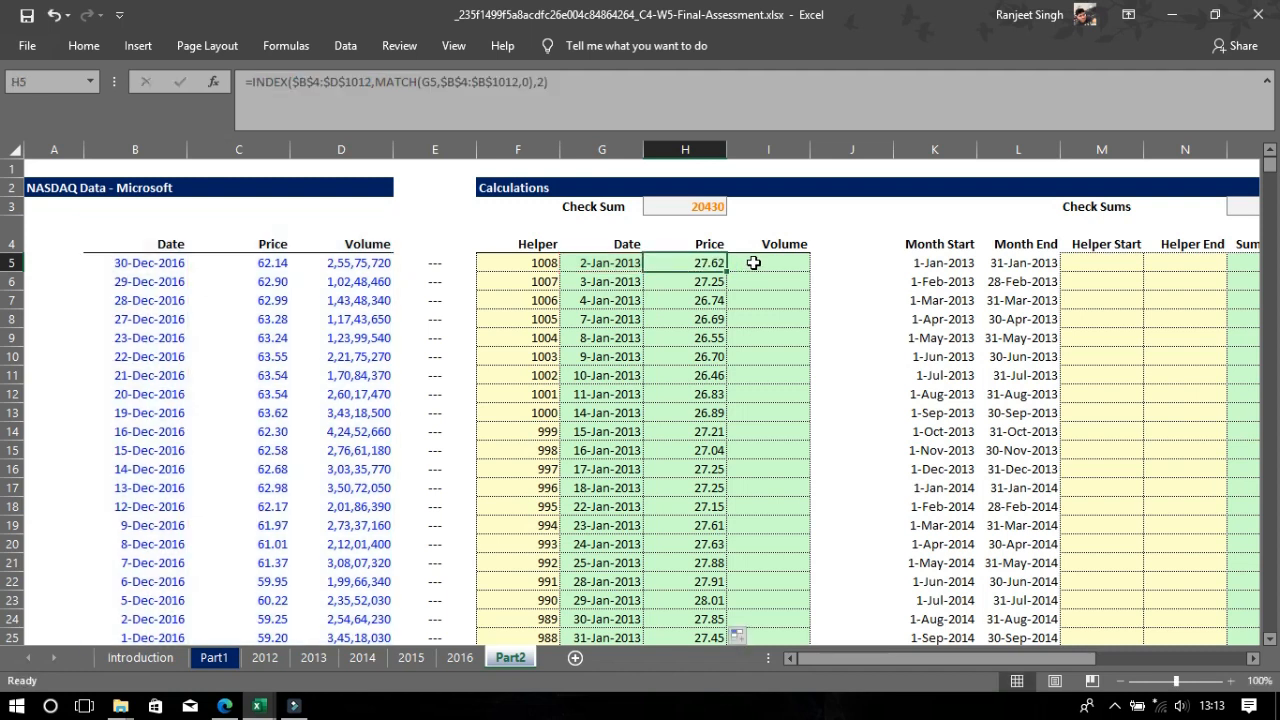
left_click(755, 262)
key("ctrl+v")
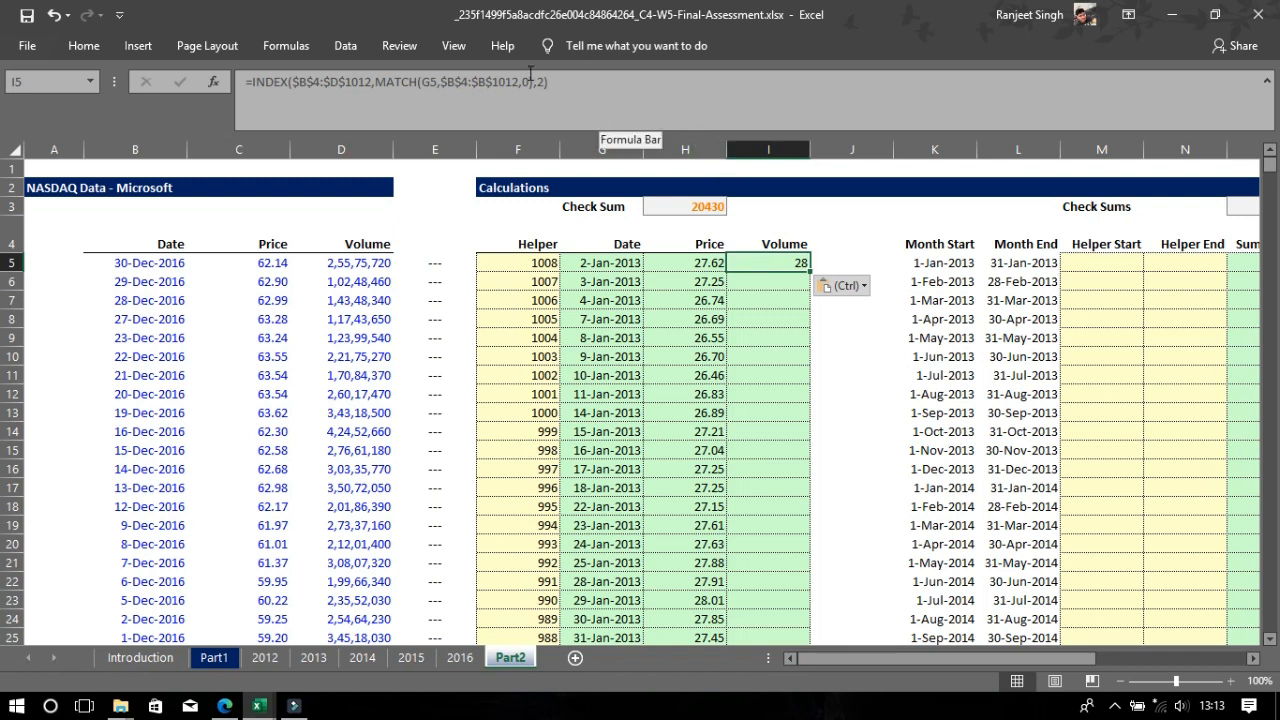
Change the INDEX column number in I5 to 3 so the formula returns the volume
left_click(541, 82)
key("BackSpace")
type("3")
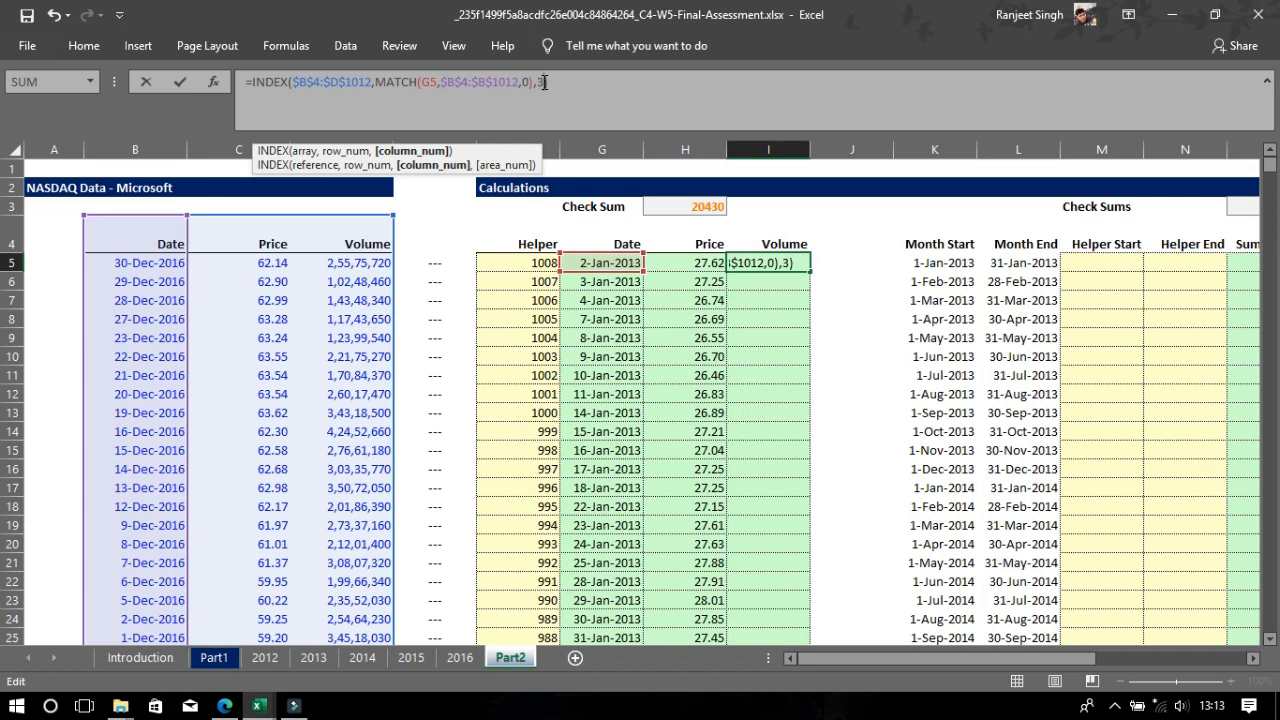
key("Return")
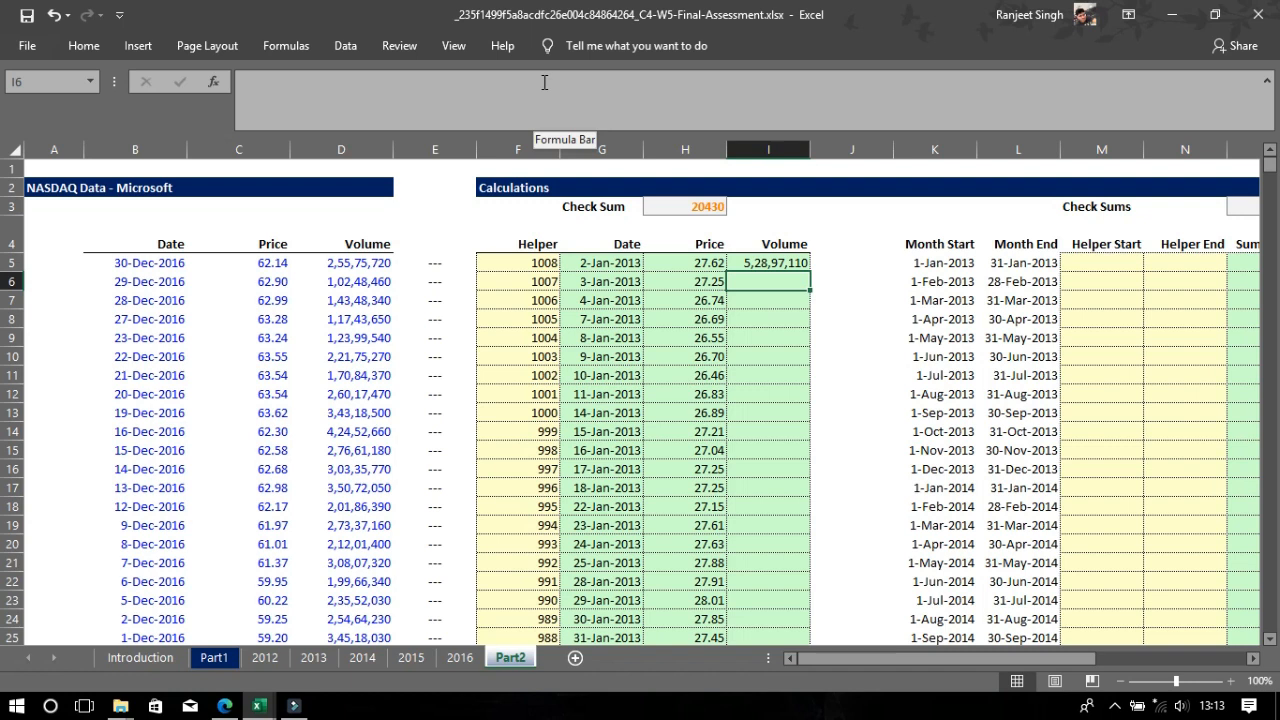
Fill the I5 formula down the whole Volume column of the Calculations table
left_click(764, 258)
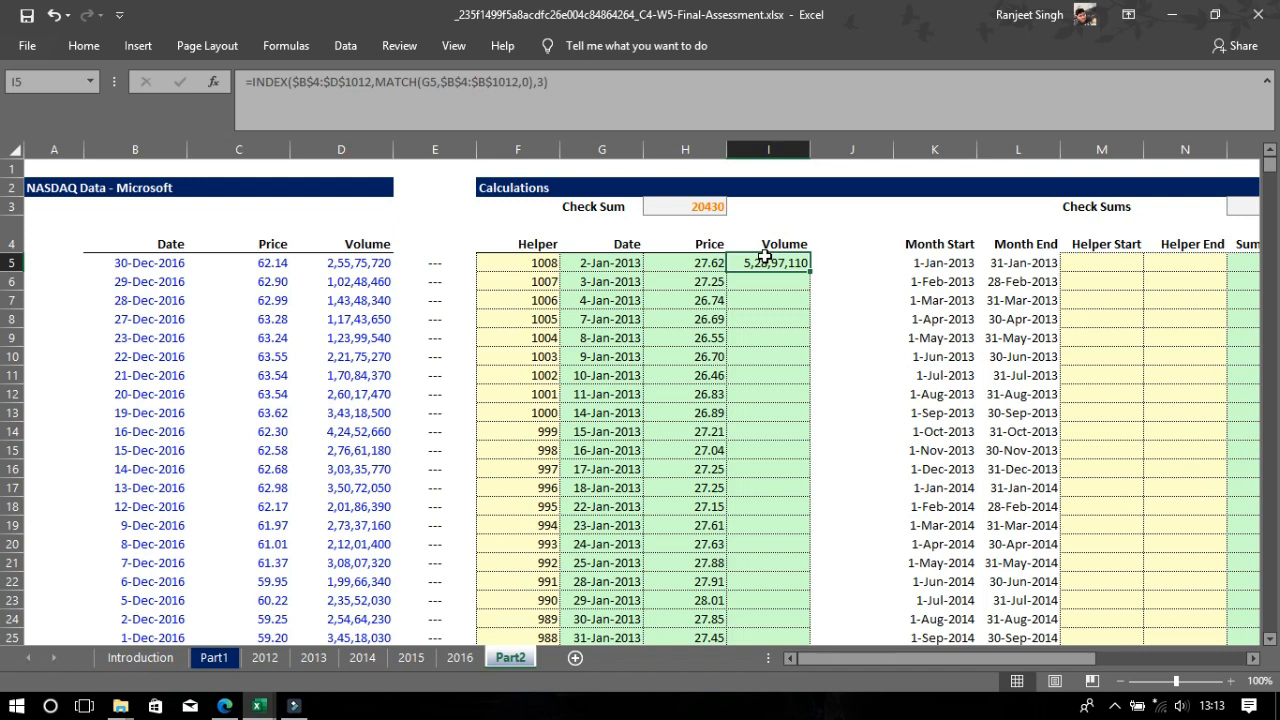
left_click_drag(809, 271, 809, 271)
double_click(809, 271)
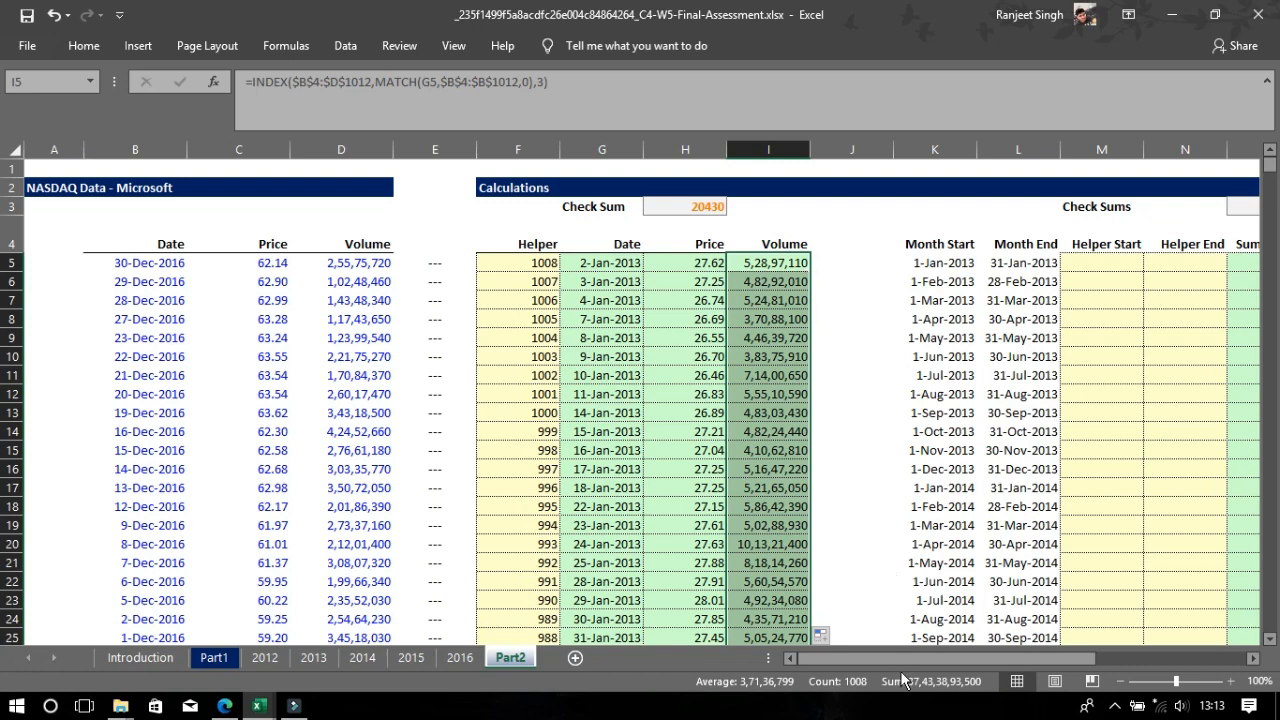
Enter 1 as the first Helper Start value in M5
left_click_drag(903, 654, 972, 654)
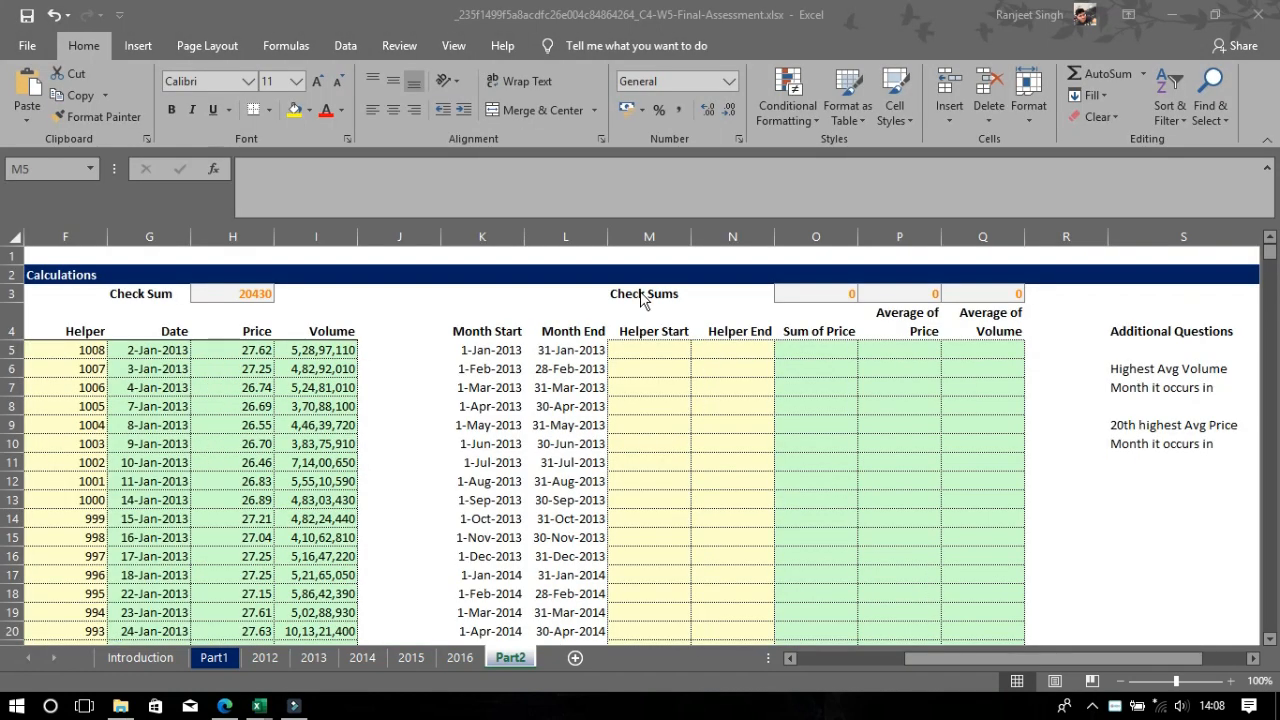
left_click(649, 346)
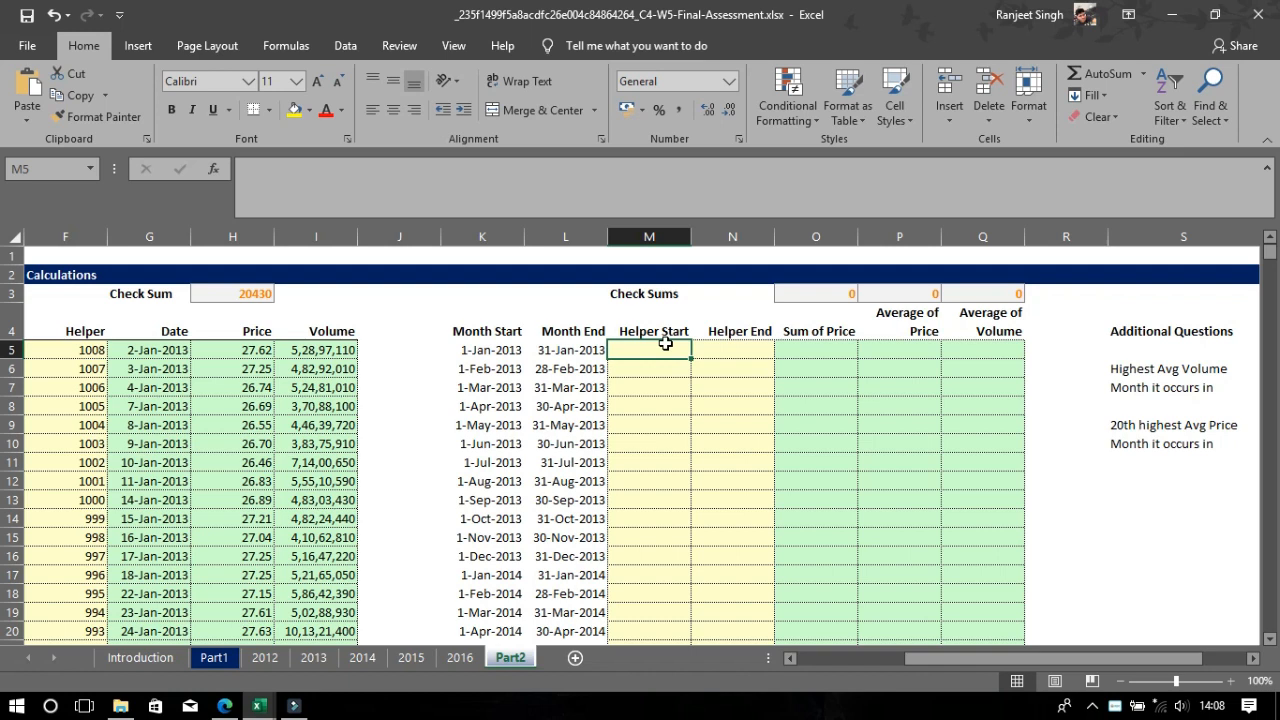
type("1")
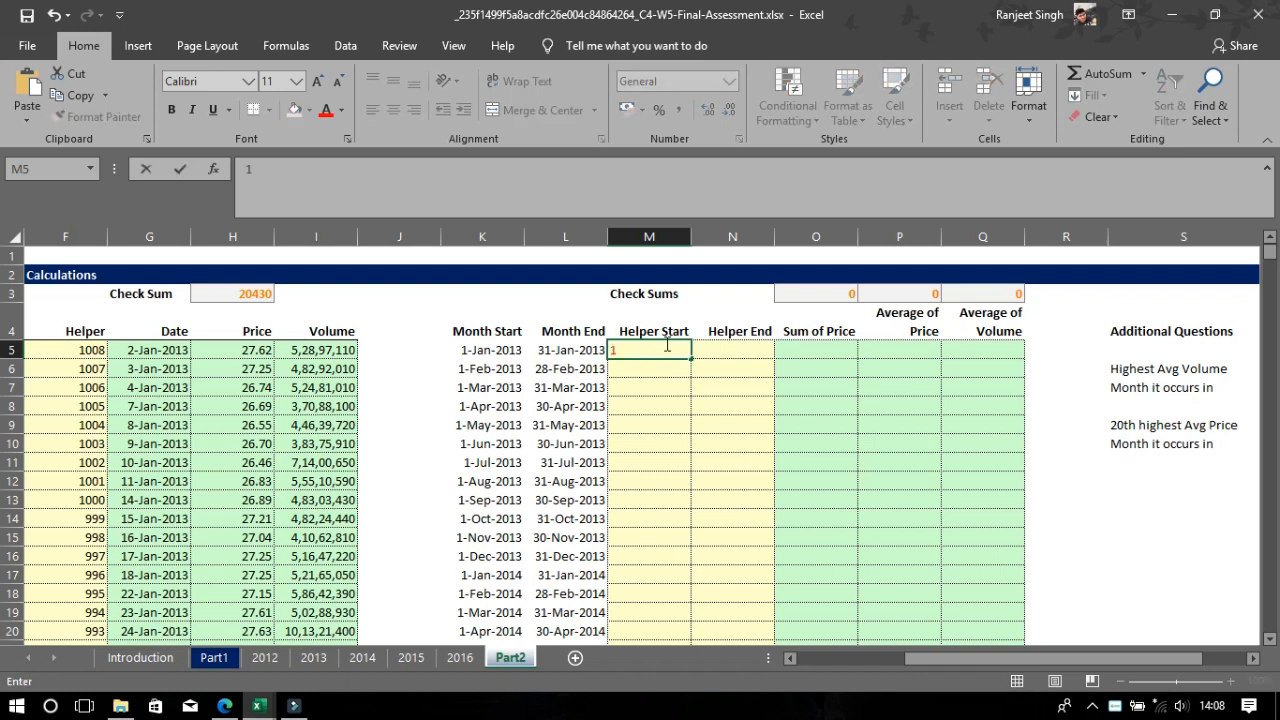
Enter =MATCH(L5,G5:G1012,1) in N5 to find the January 2013 Helper End position
left_click(732, 349)
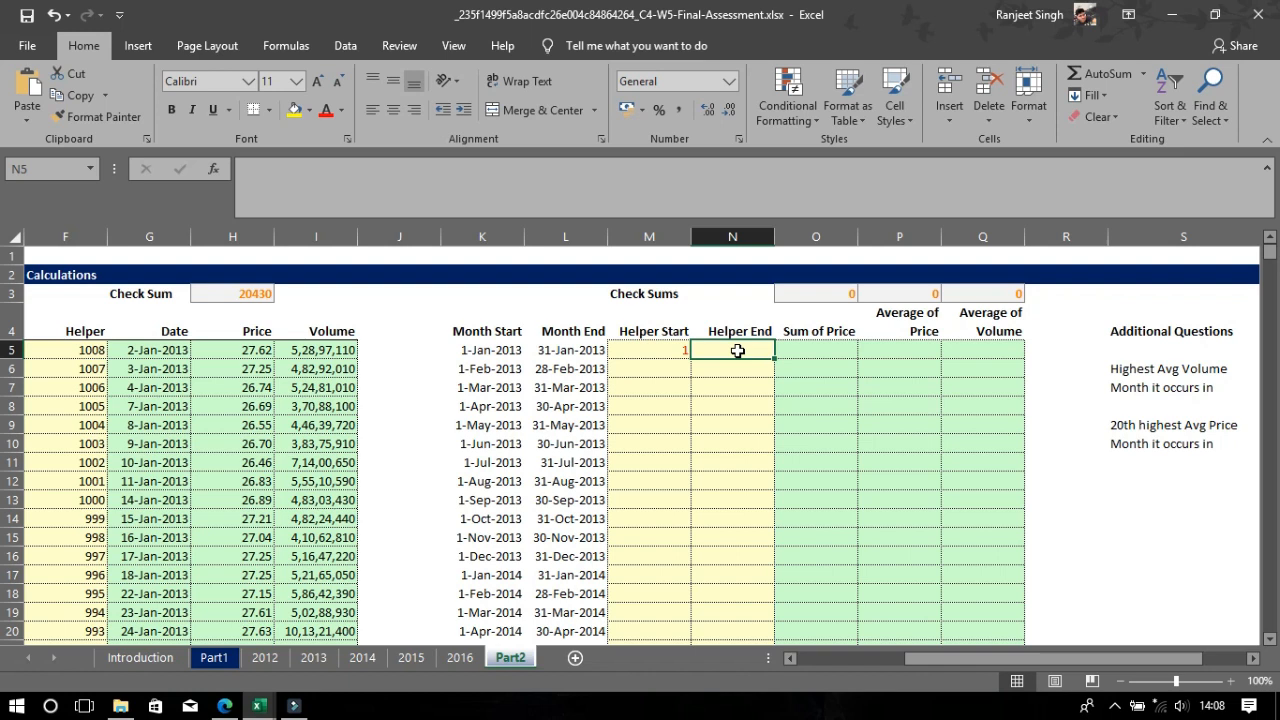
type("=m")
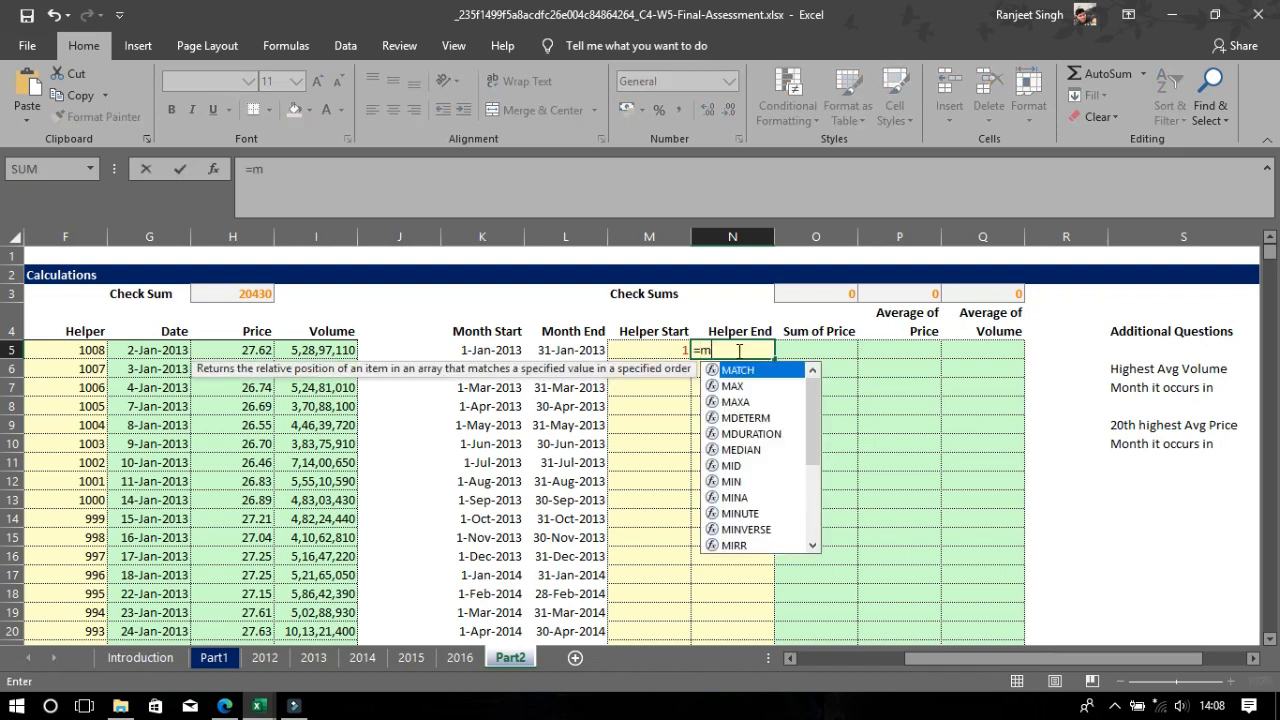
key("Tab")
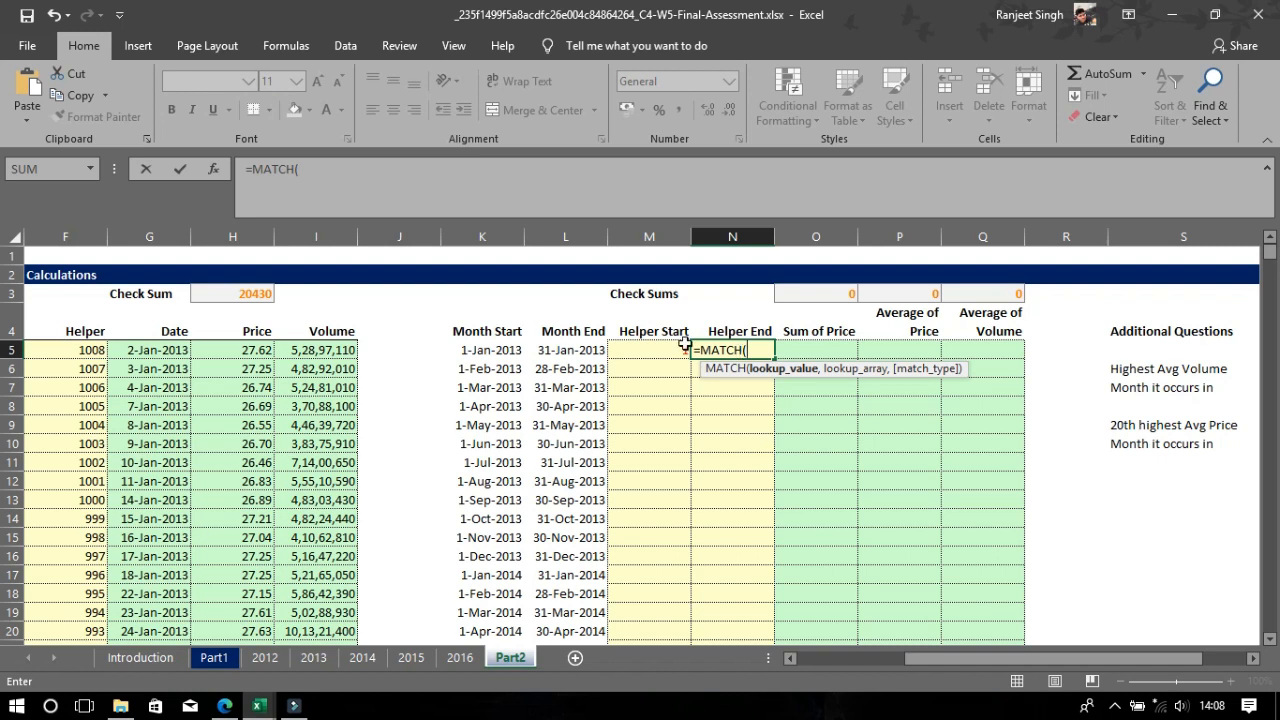
left_click(588, 355)
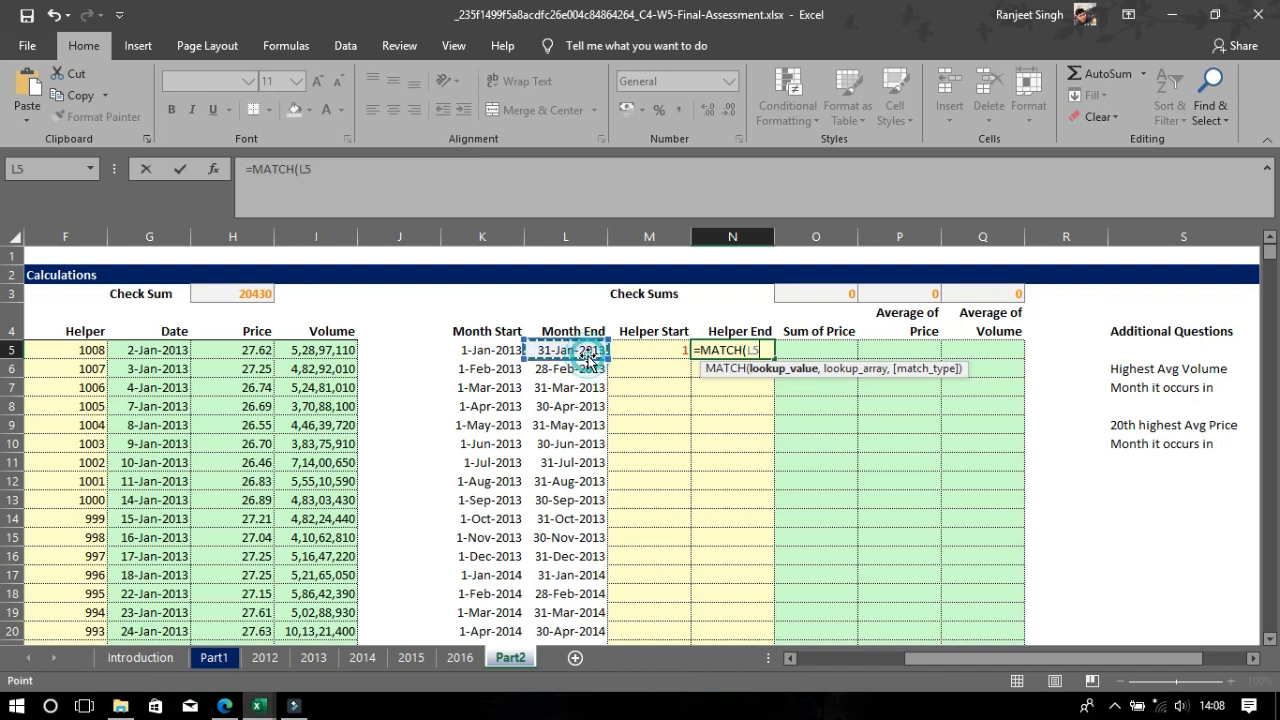
type(",")
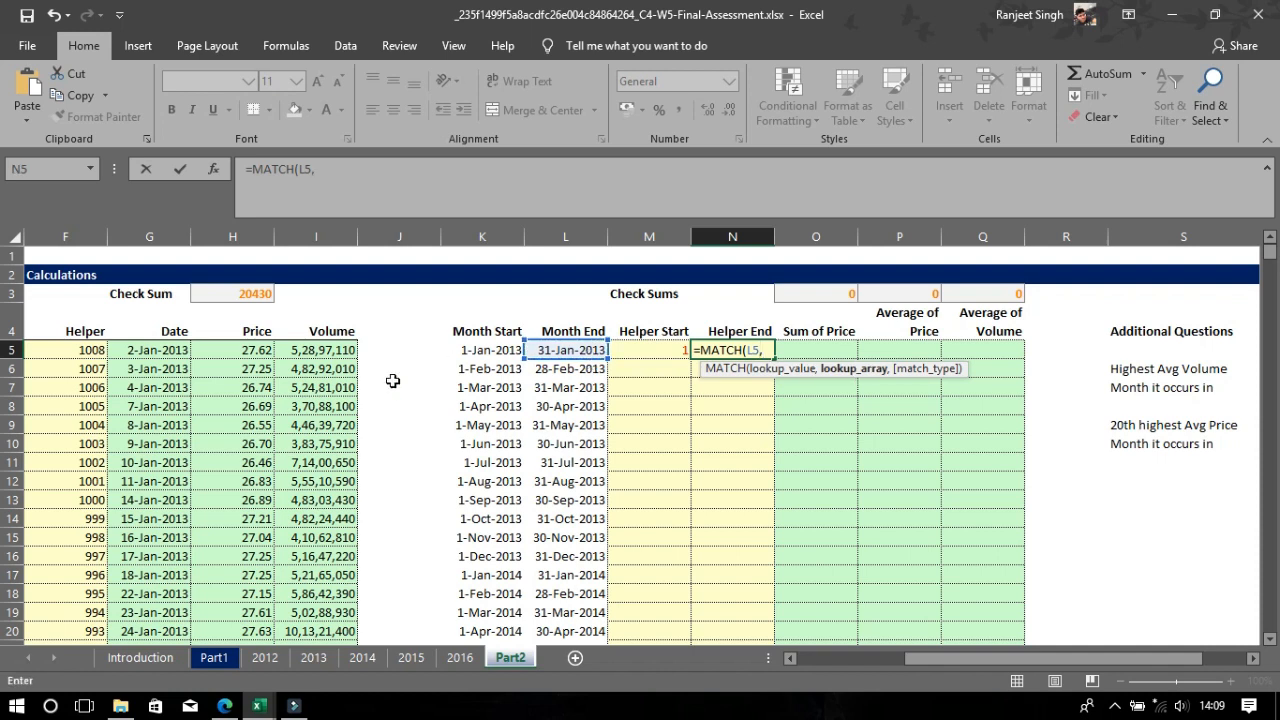
left_click(164, 351)
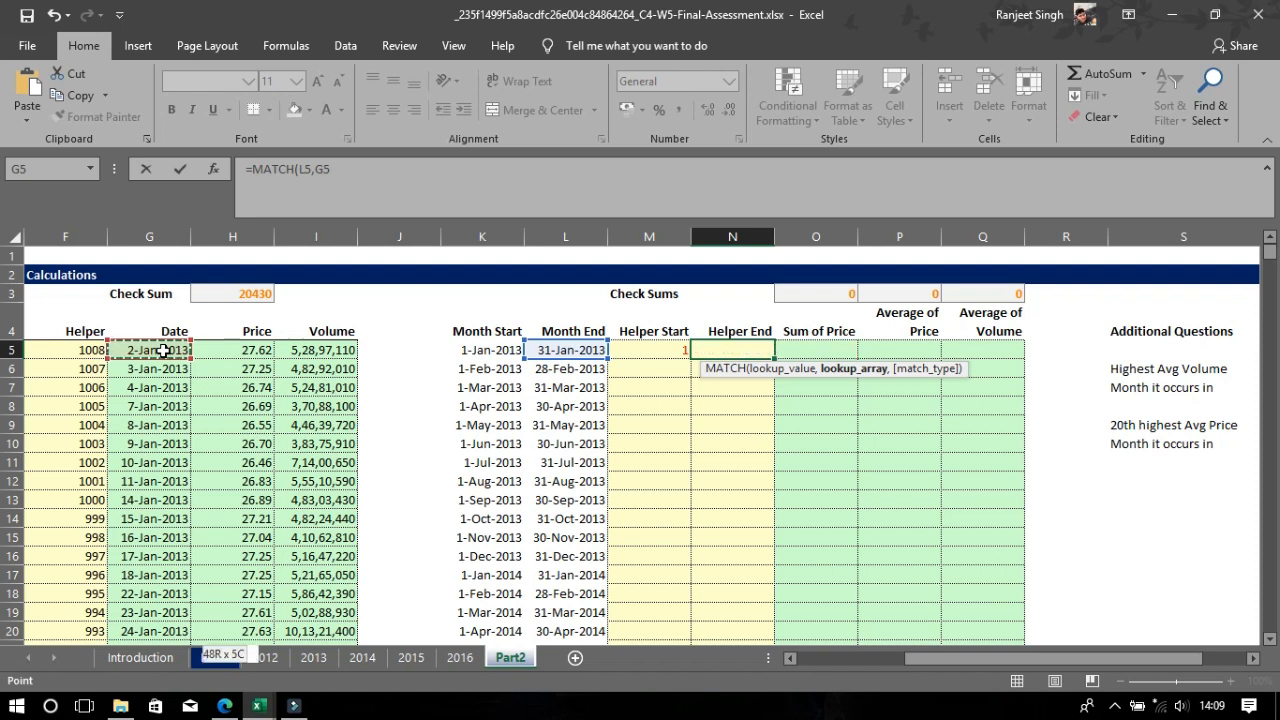
key("ctrl+shift+Down")
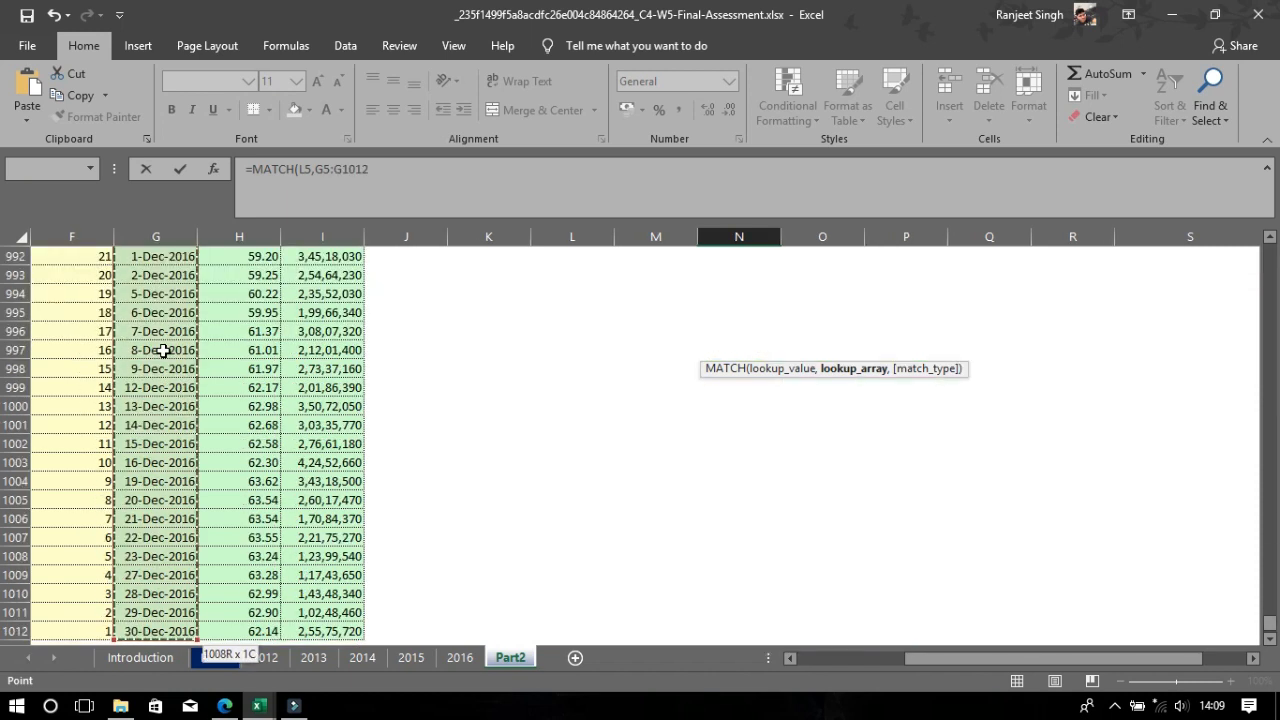
type(",")
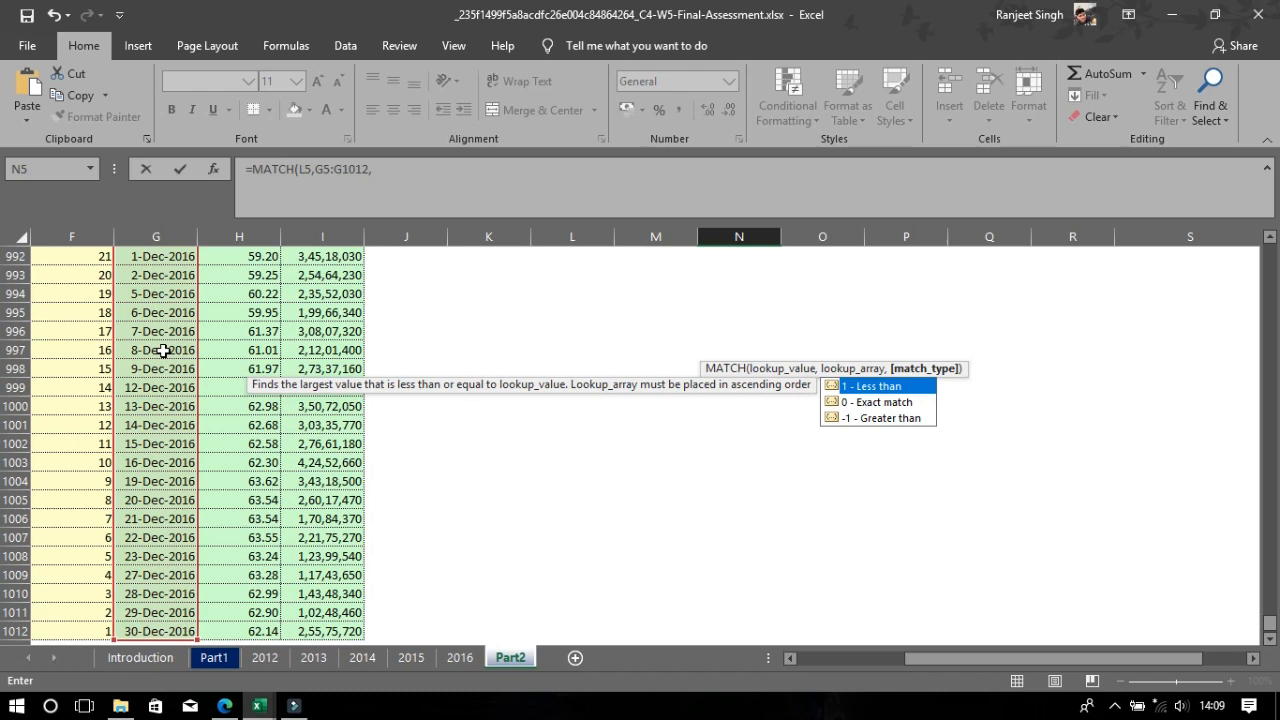
key("Return")
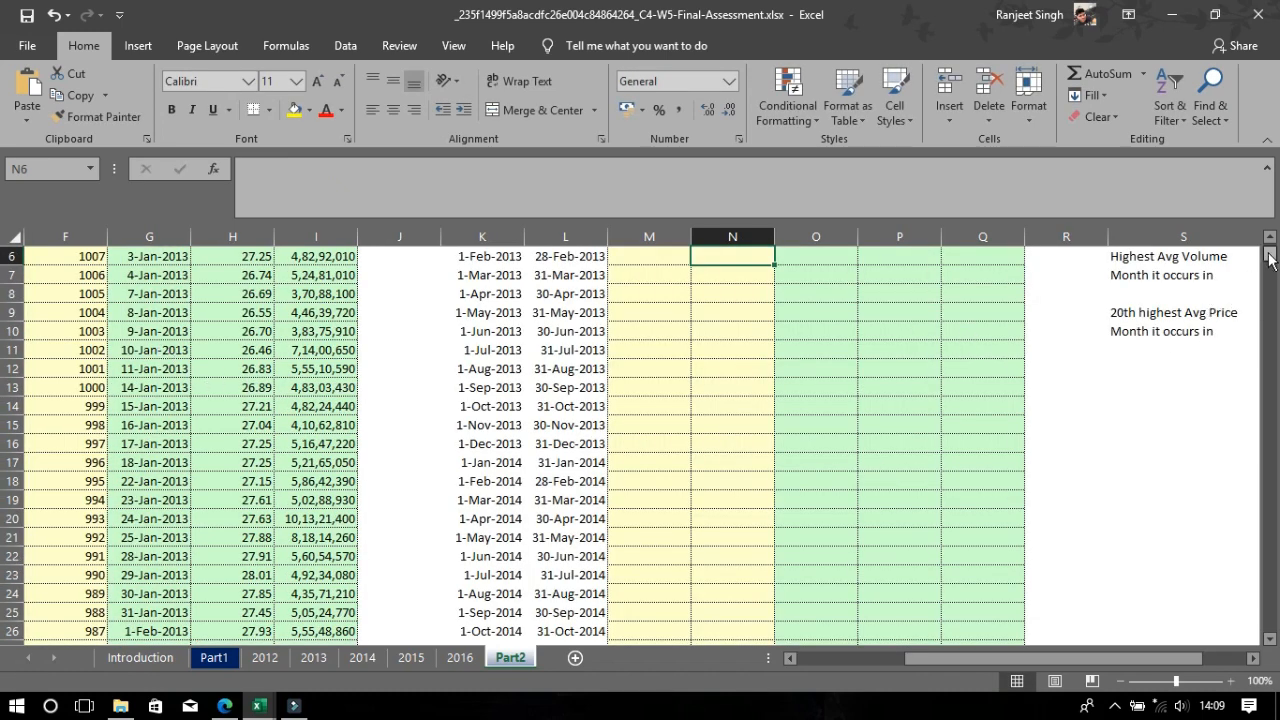
scroll(1270, 260, "up", 2)
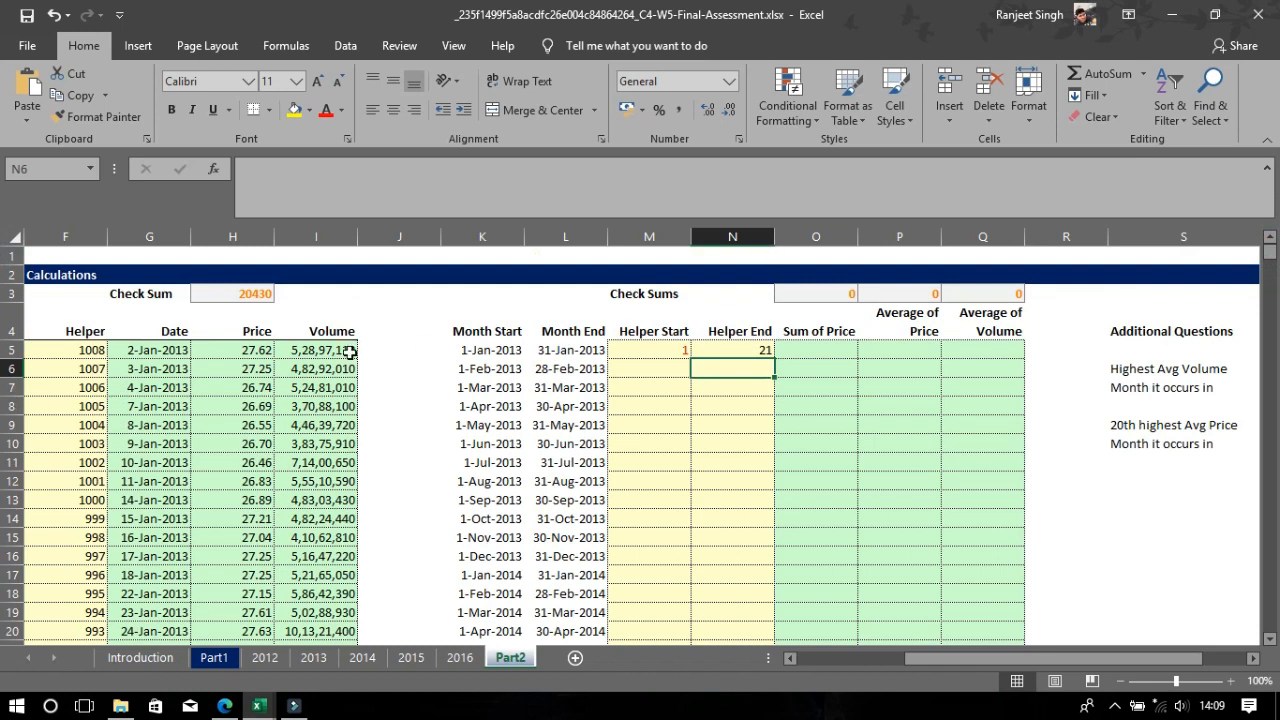
Make the lookup range of the N5 MATCH formula absolute, as $G$5:$G$1012
left_click(748, 350)
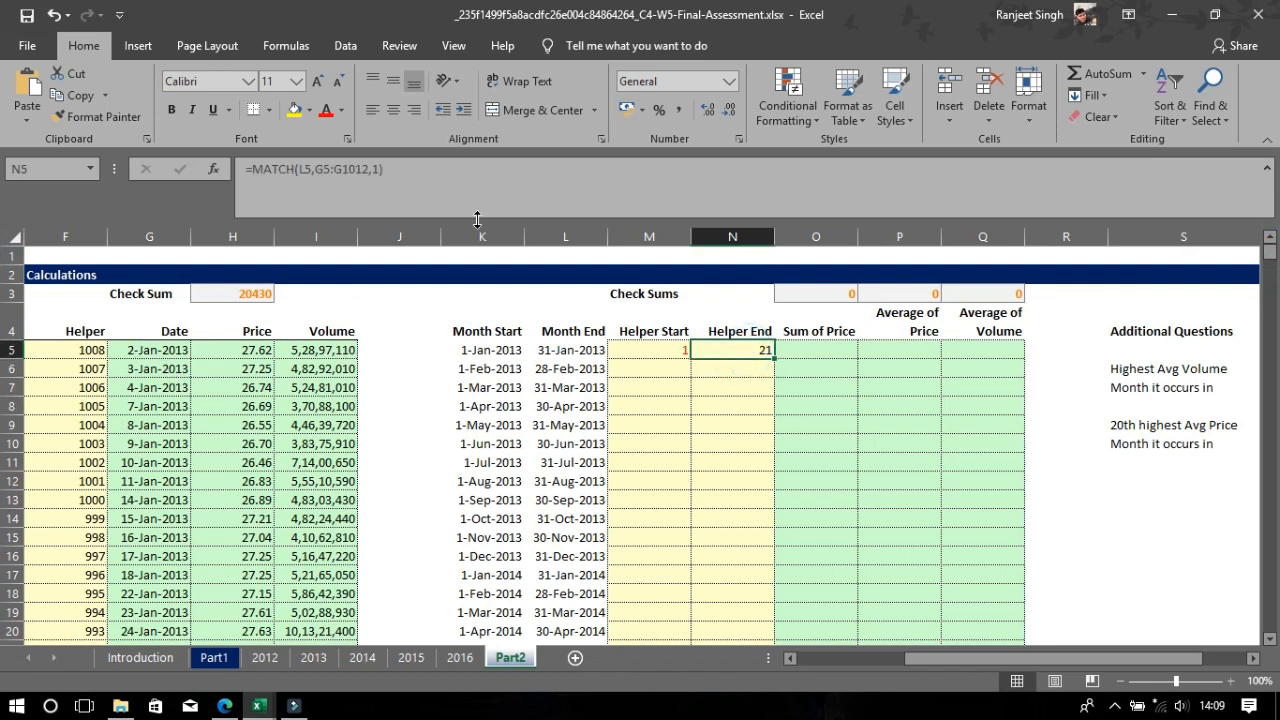
left_click(332, 169)
left_click_drag(325, 169, 341, 169)
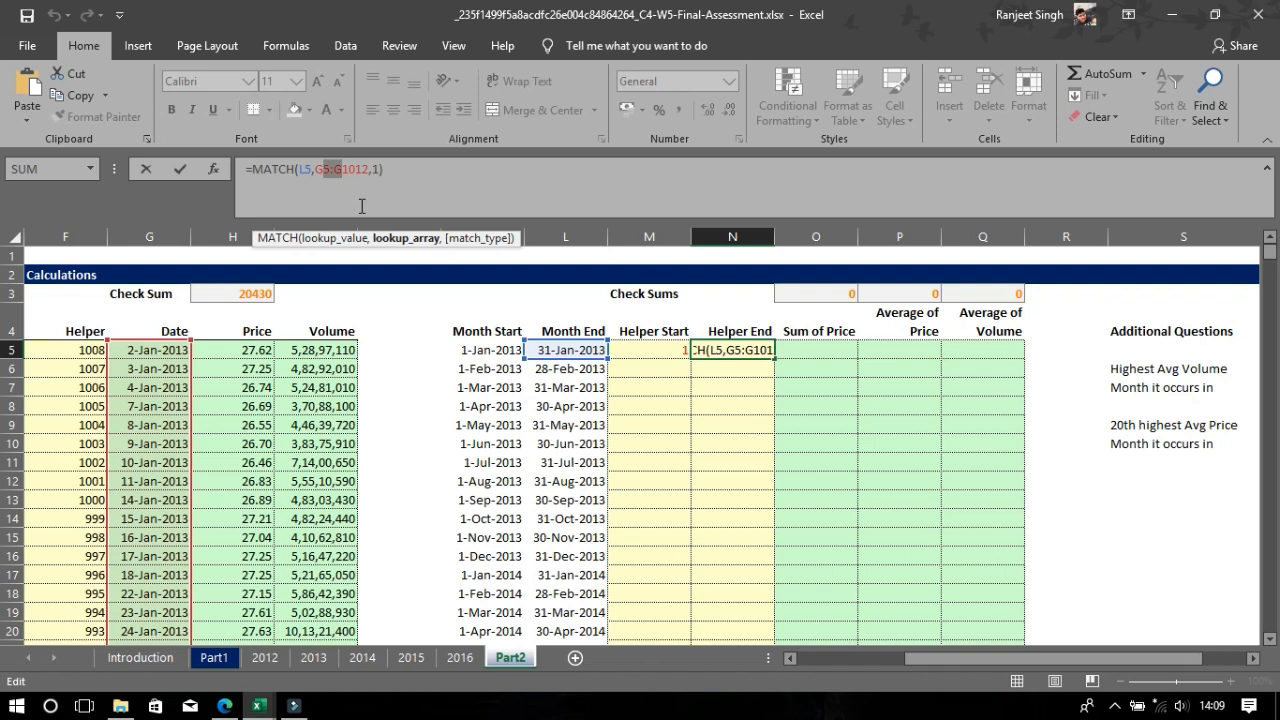
key("F4")
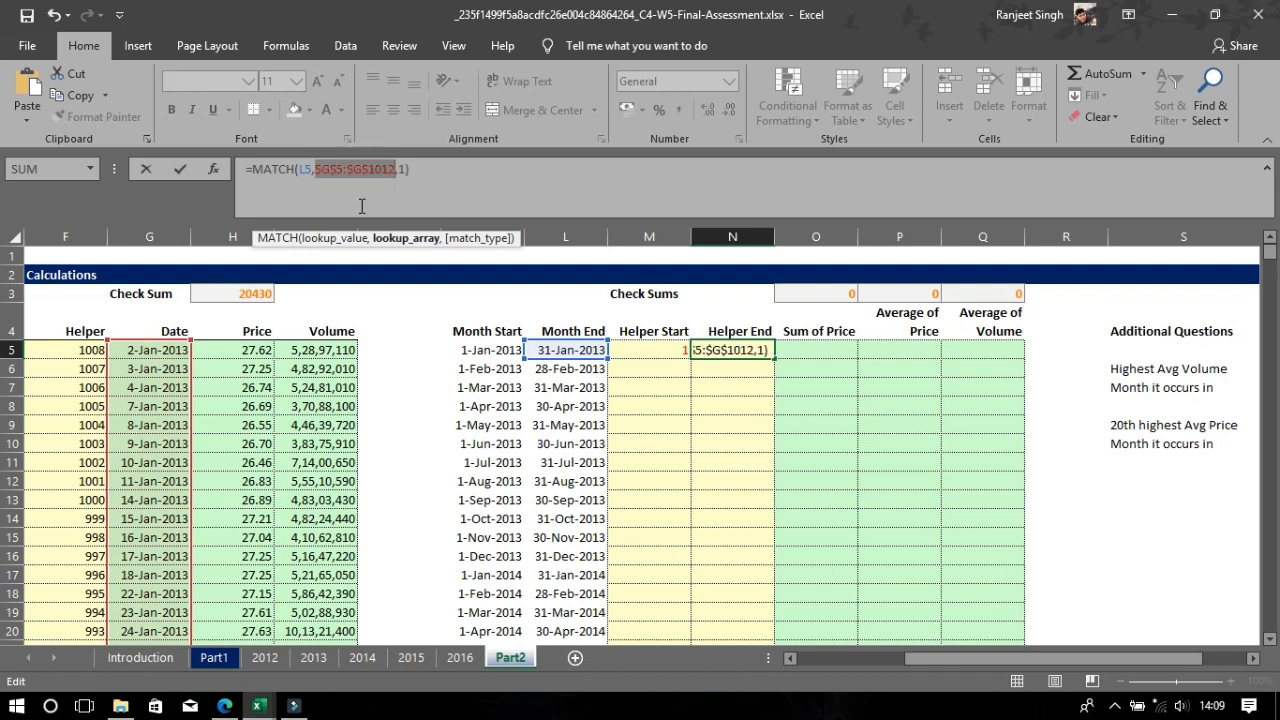
key("Return")
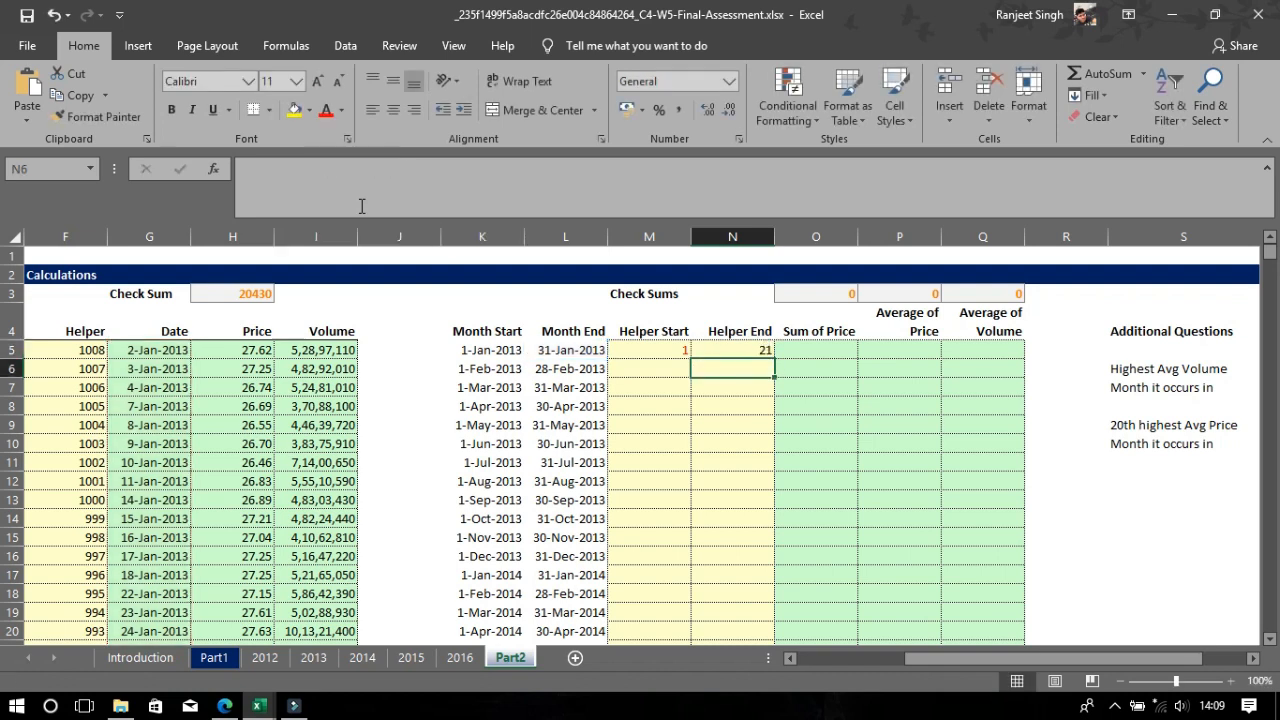
Enter the formula =M5+1 in the February 2013 Helper Start cell, M6
left_click(667, 369)
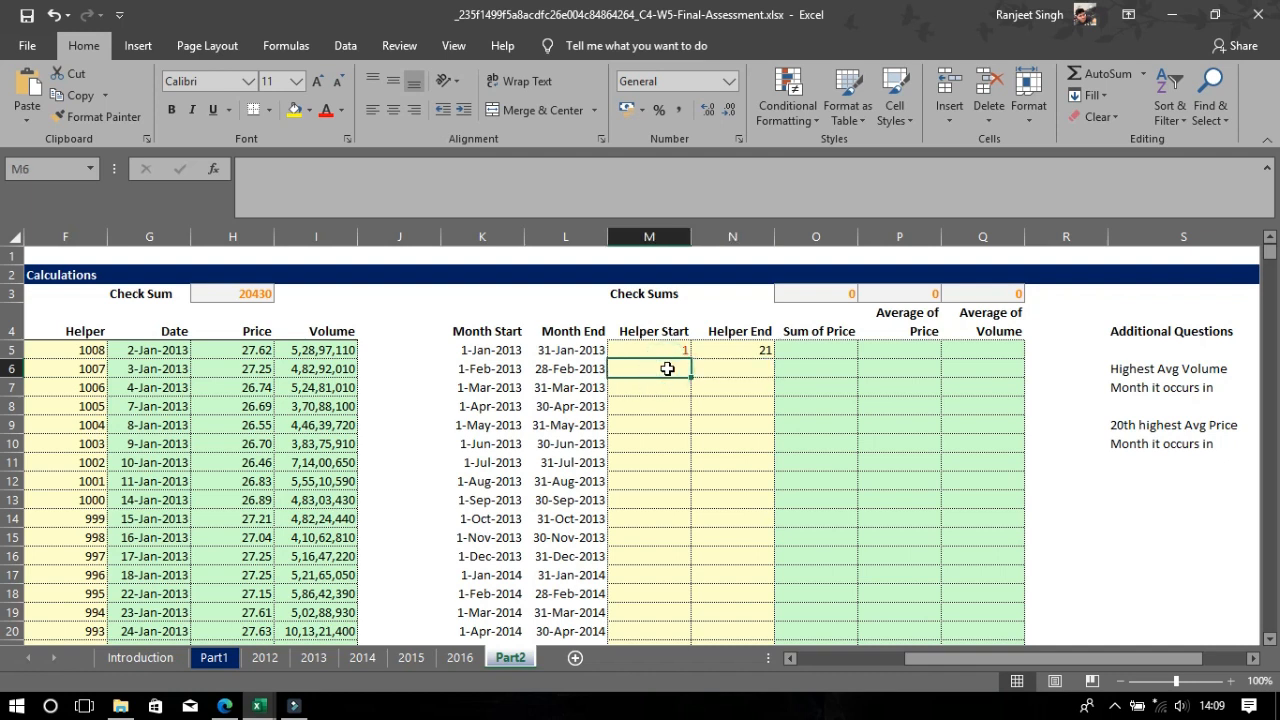
type("=")
left_click(679, 343)
key("Return")
left_click(733, 345)
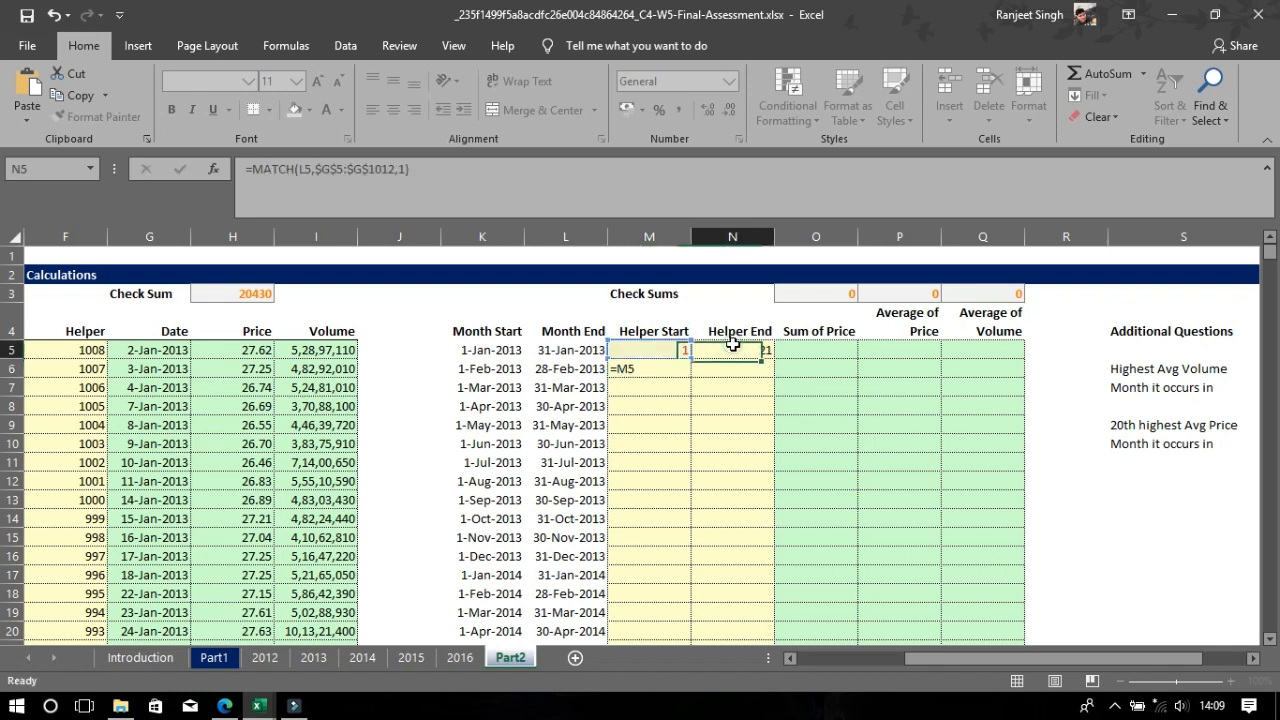
left_click(673, 366)
type("=")
key("Up")
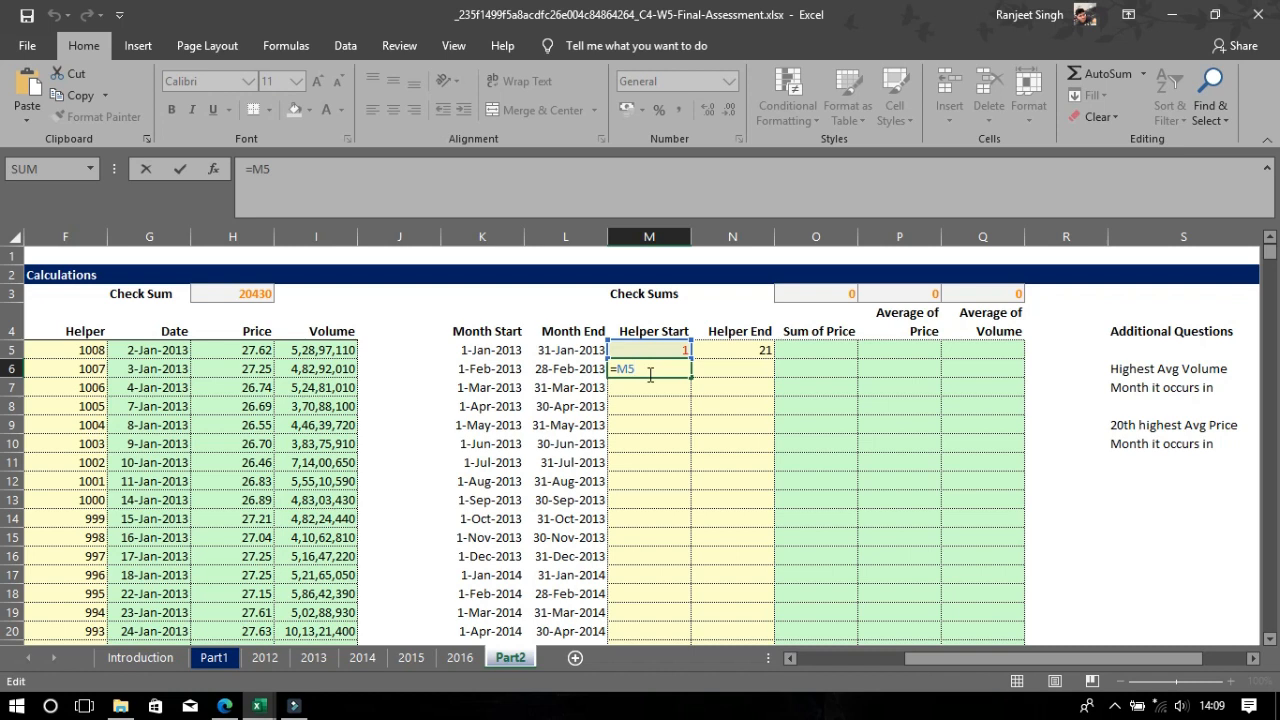
type("+1")
key("Return")
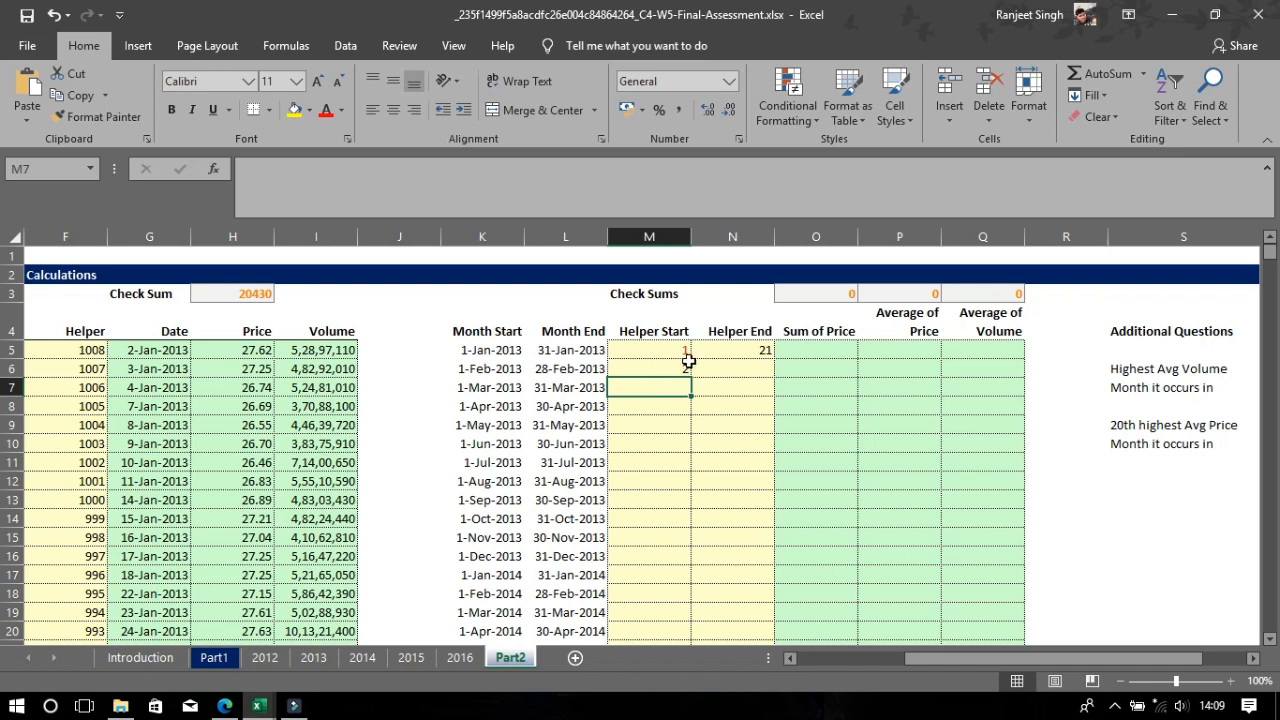
Change the February 2013 Helper Start formula in M6 to =N5+1
left_click(686, 367)
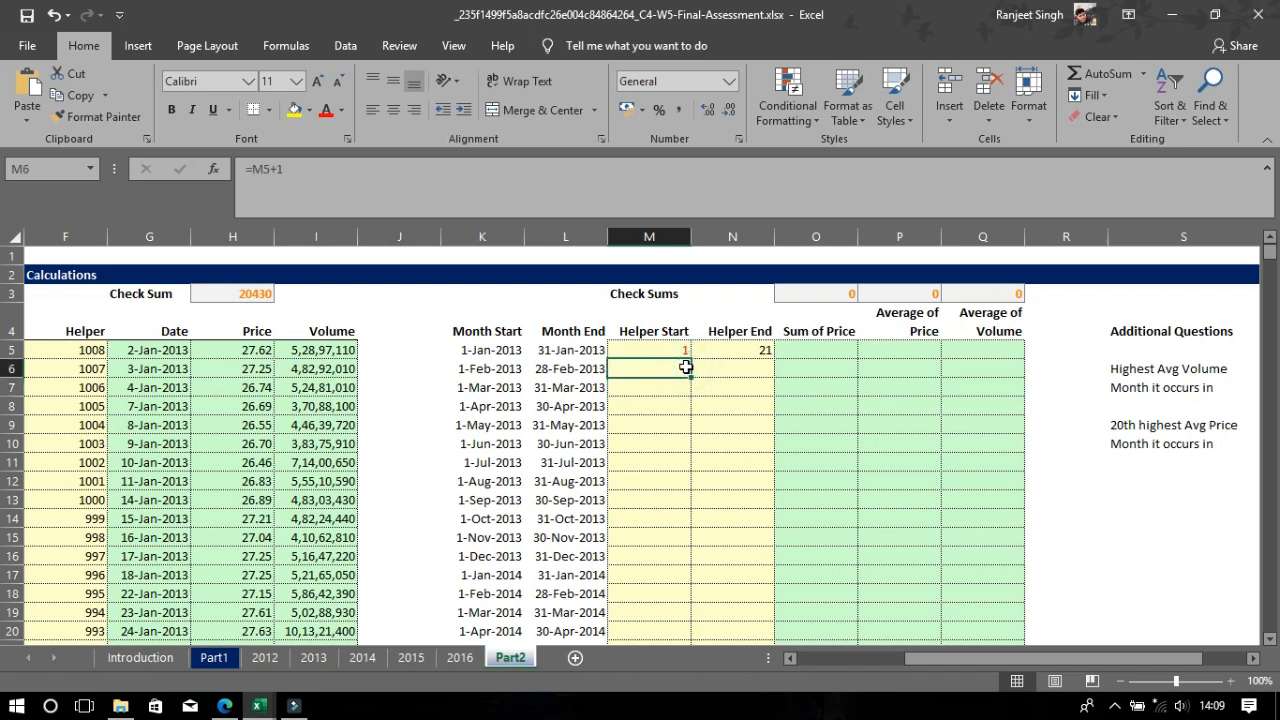
double_click(686, 367)
double_click(636, 367)
key("BackSpace")
type("M")
key("BackSpace")
type("n5")
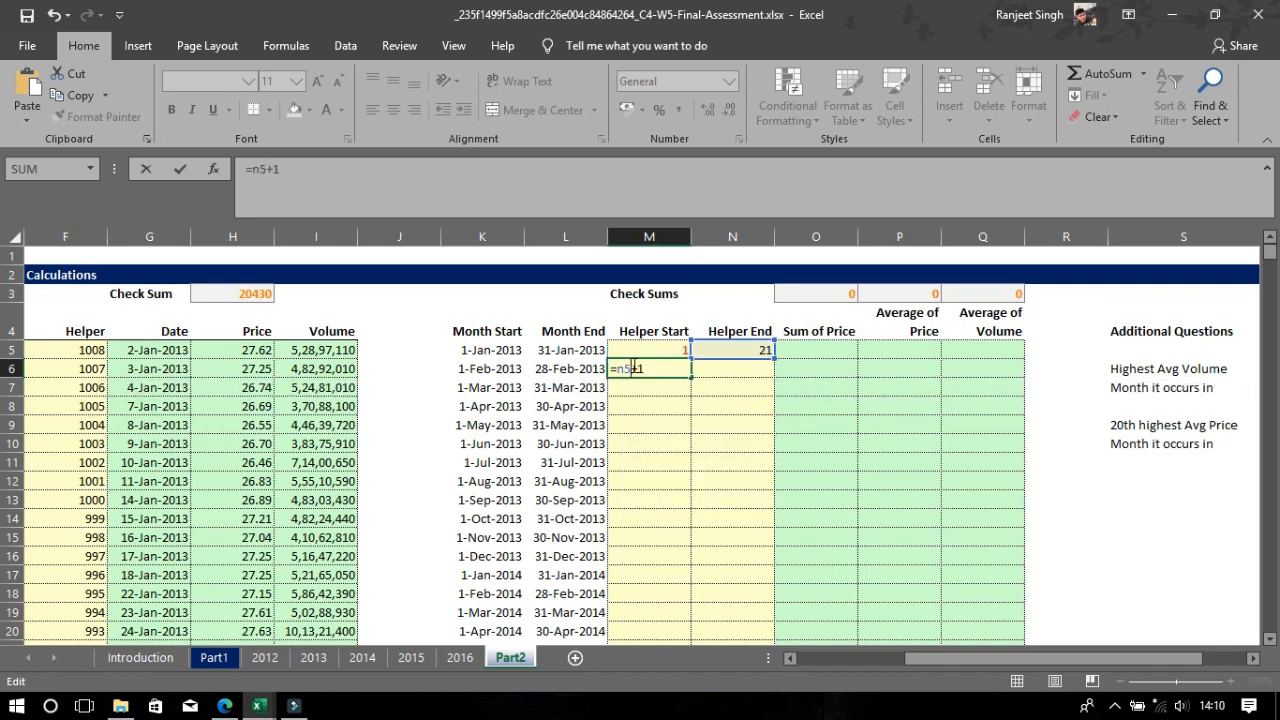
key("Return")
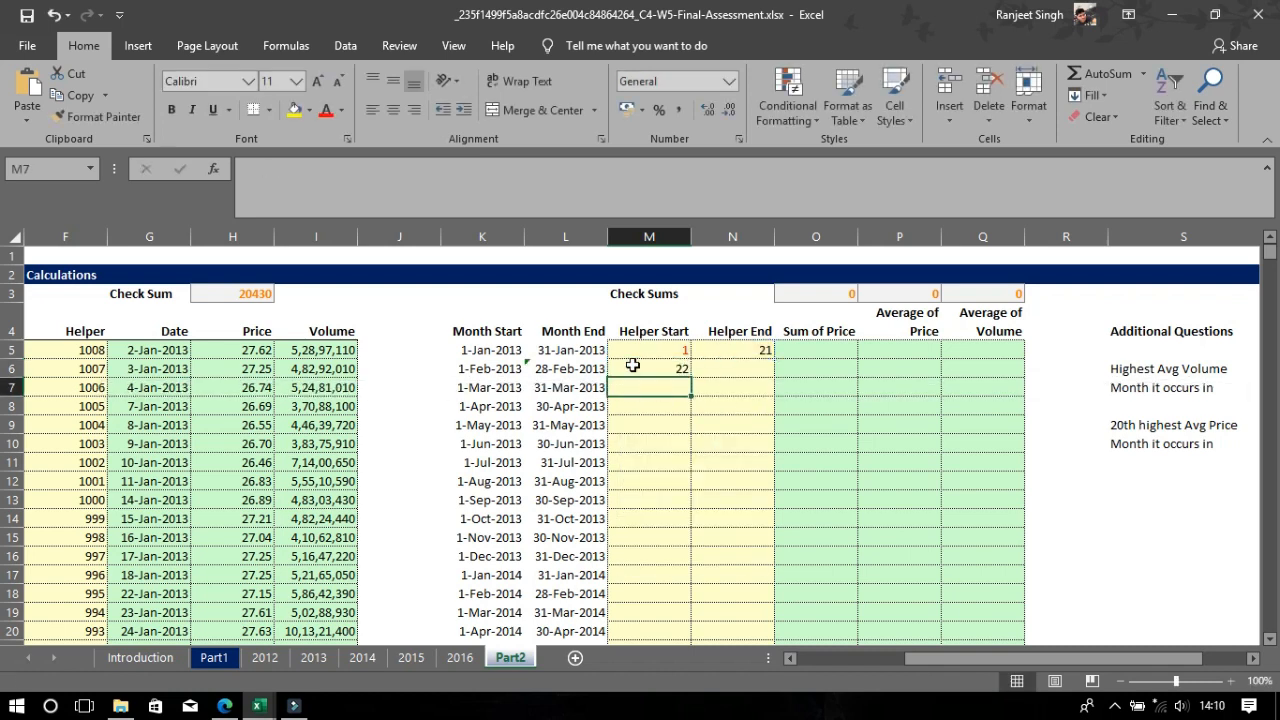
Fill the Helper End formula from N5 and the Helper Start formula from M6 down through all the months
left_click(726, 373)
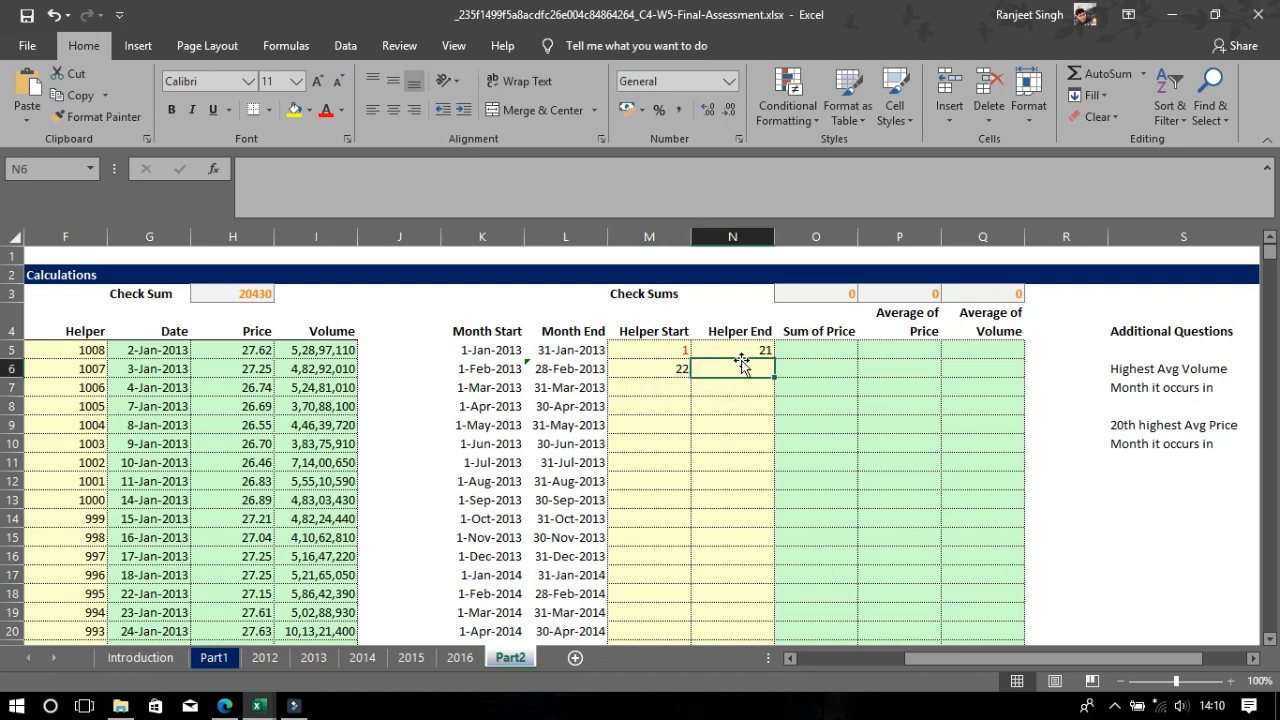
left_click(749, 351)
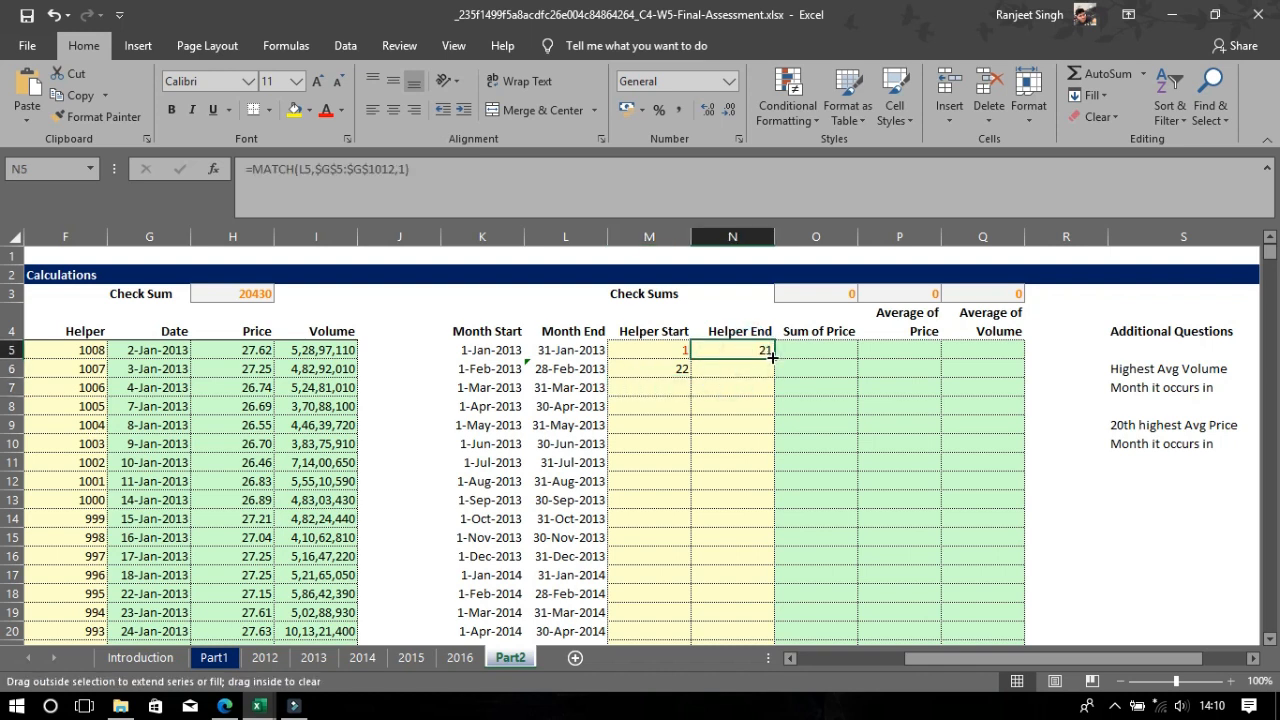
left_click_drag(772, 357, 774, 358)
double_click(773, 357)
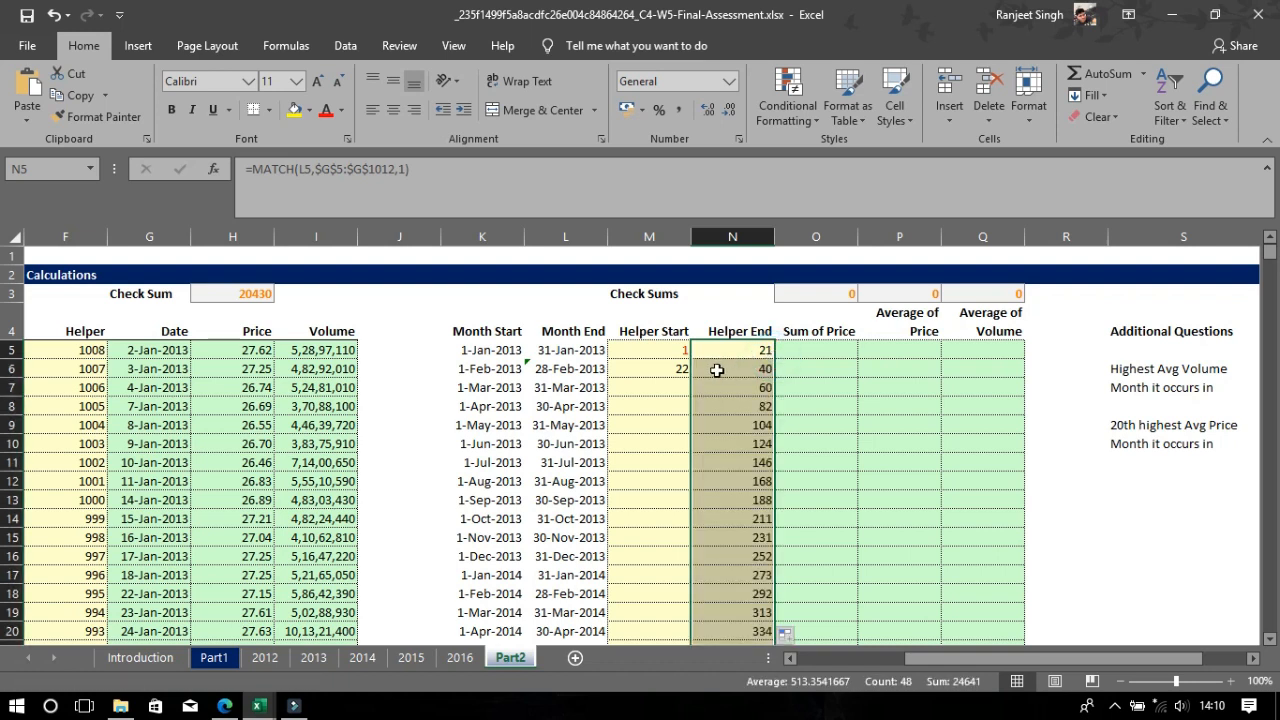
left_click(682, 373)
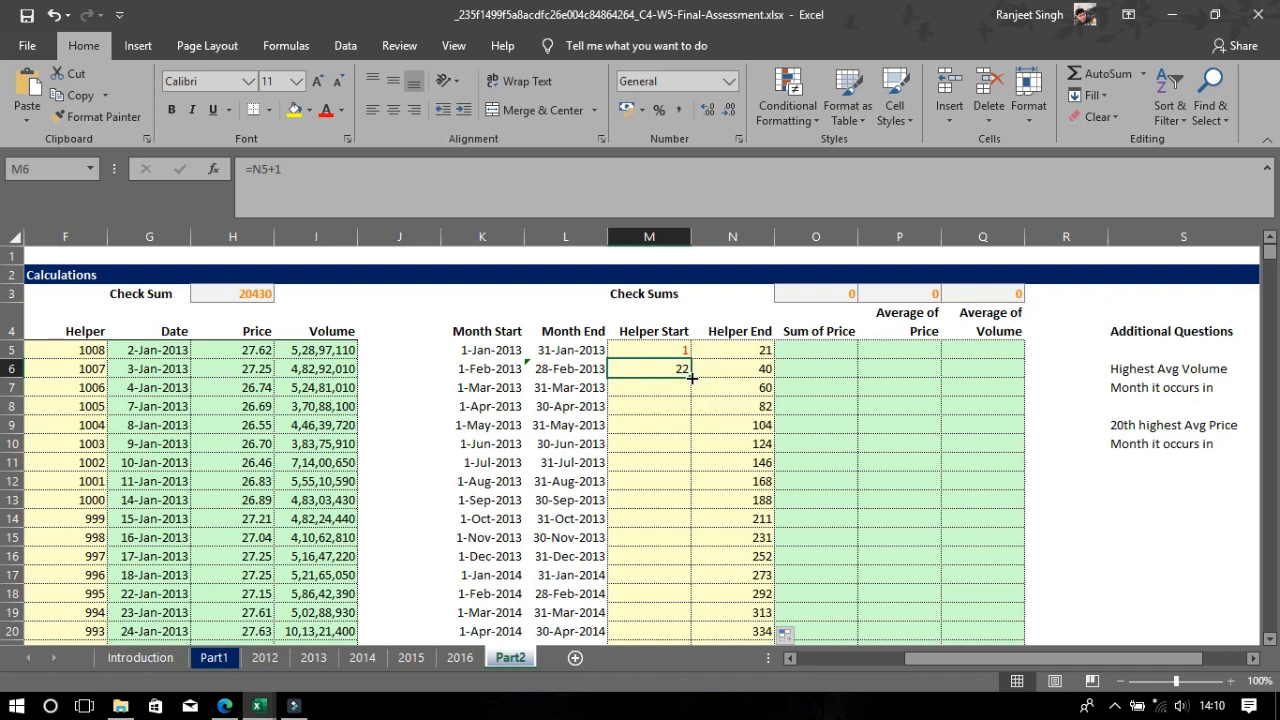
double_click(691, 377)
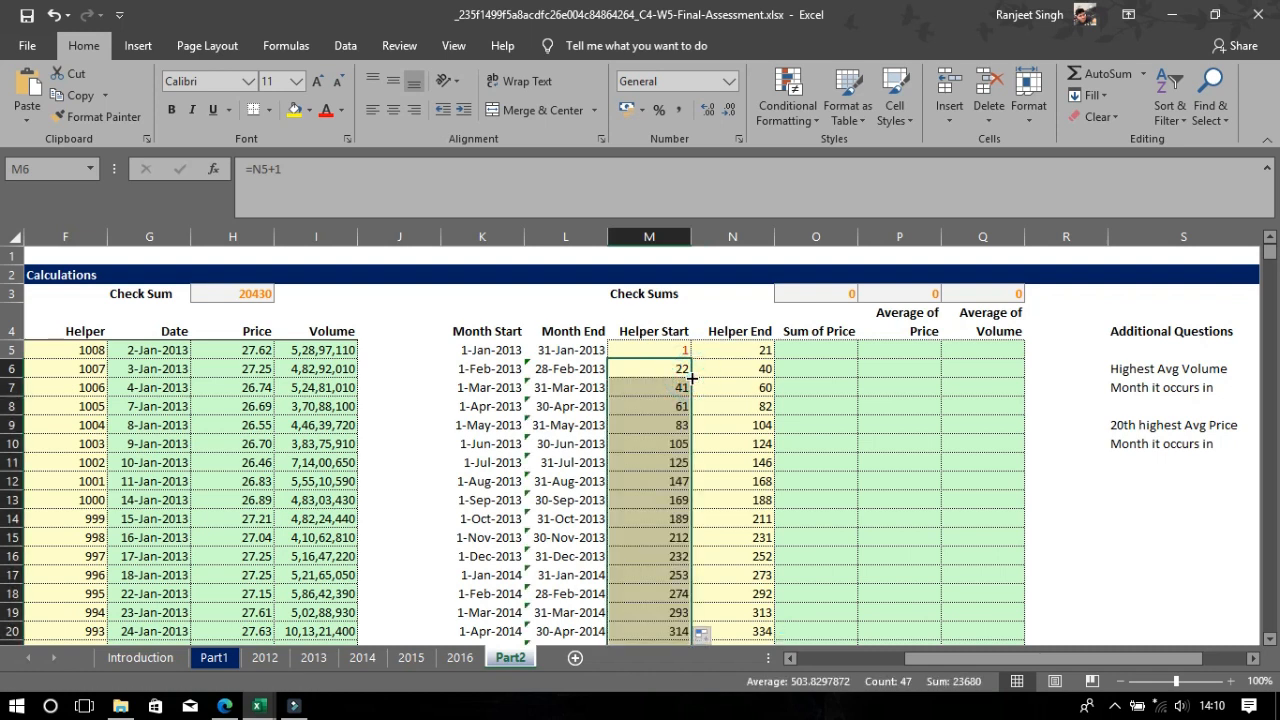
Begin the January 2013 Sum of Price formula in O5 with =SUM(OFFSET(
left_click(849, 410)
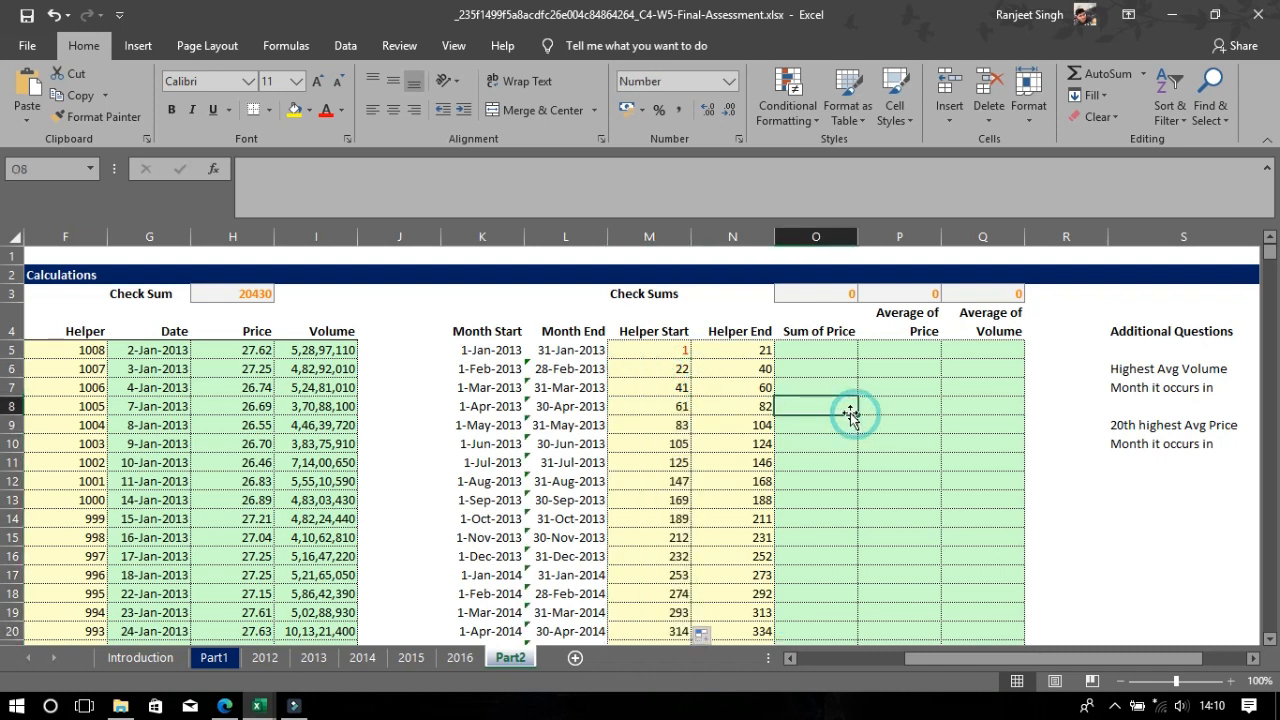
left_click(816, 352)
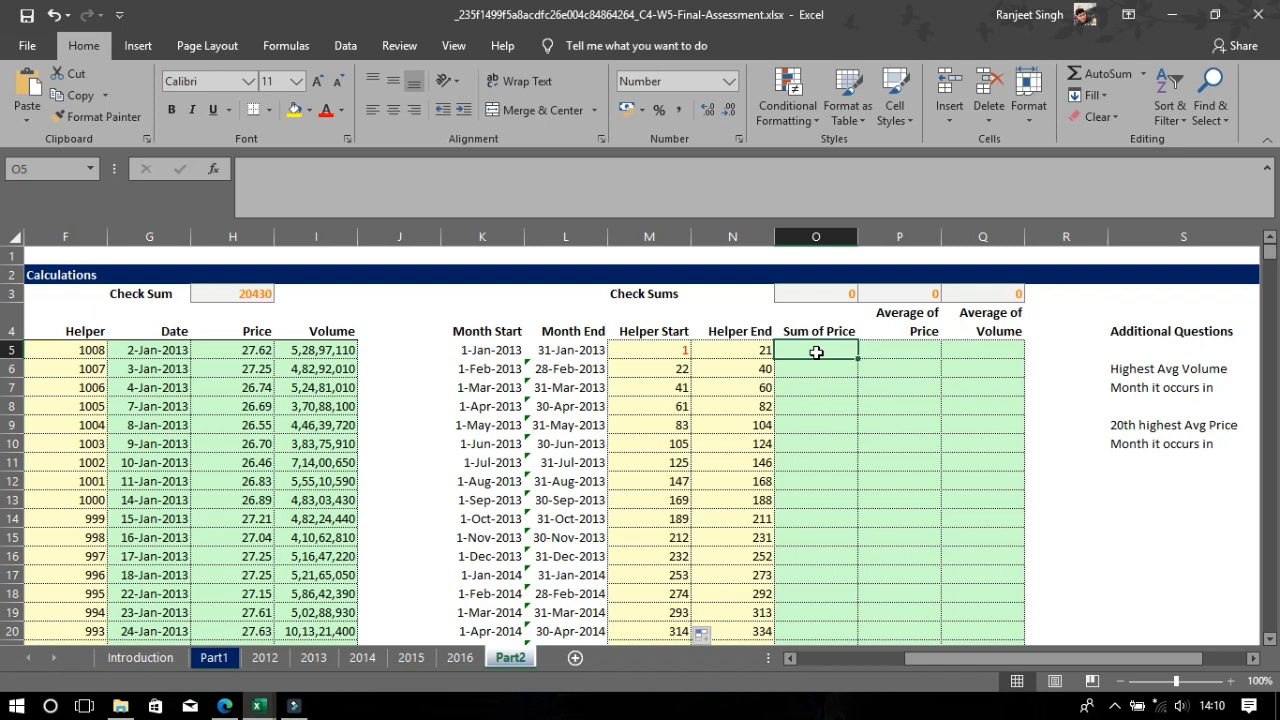
type("s")
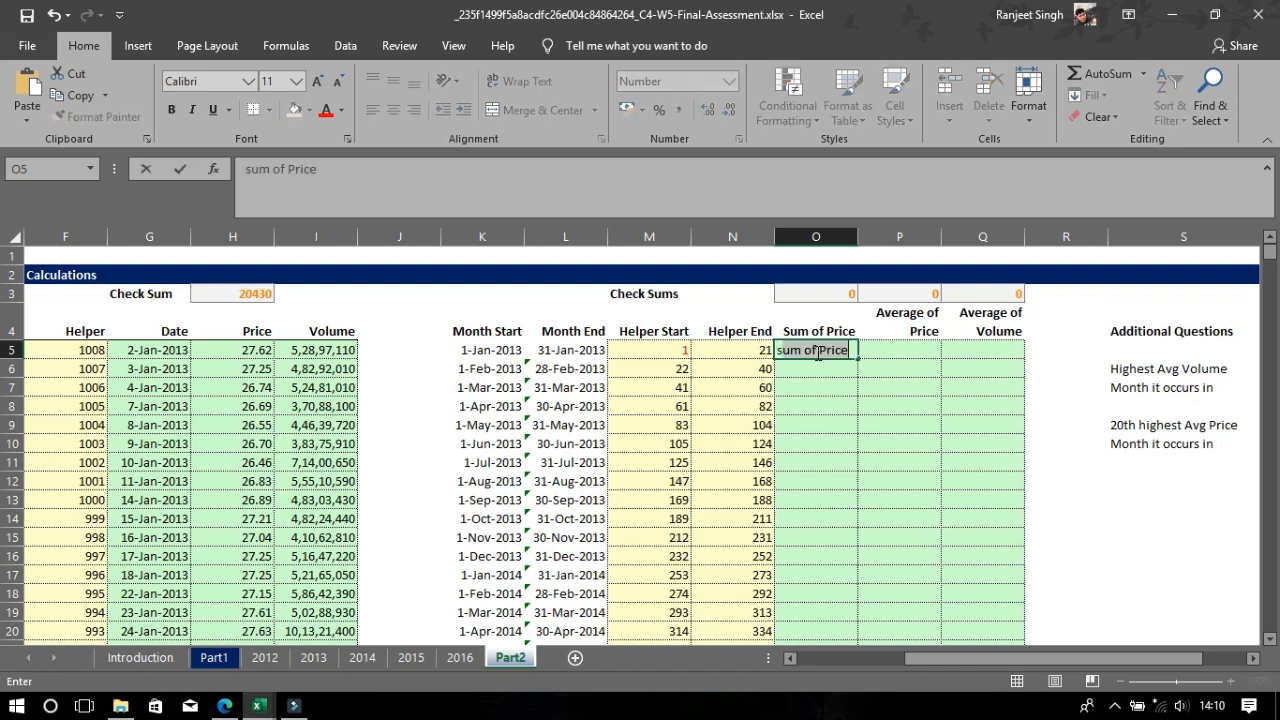
type("u")
key("BackSpace")
key("BackSpace")
key("BackSpace")
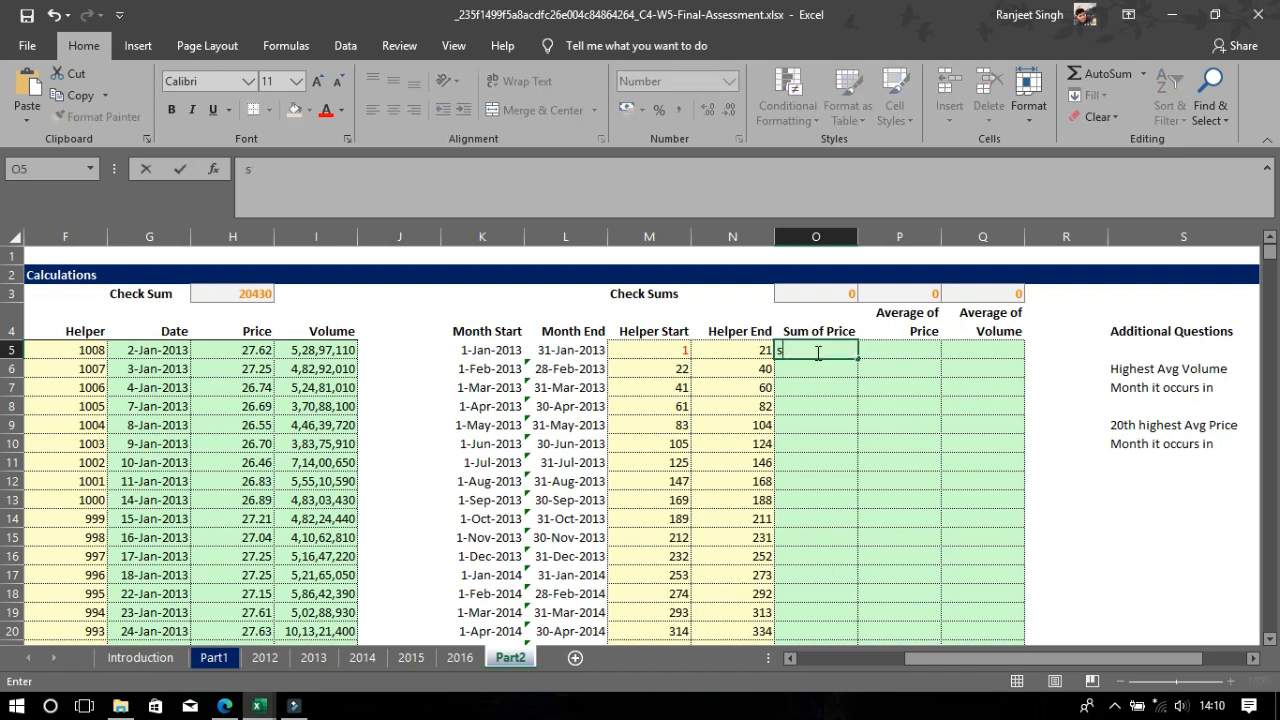
type("=s")
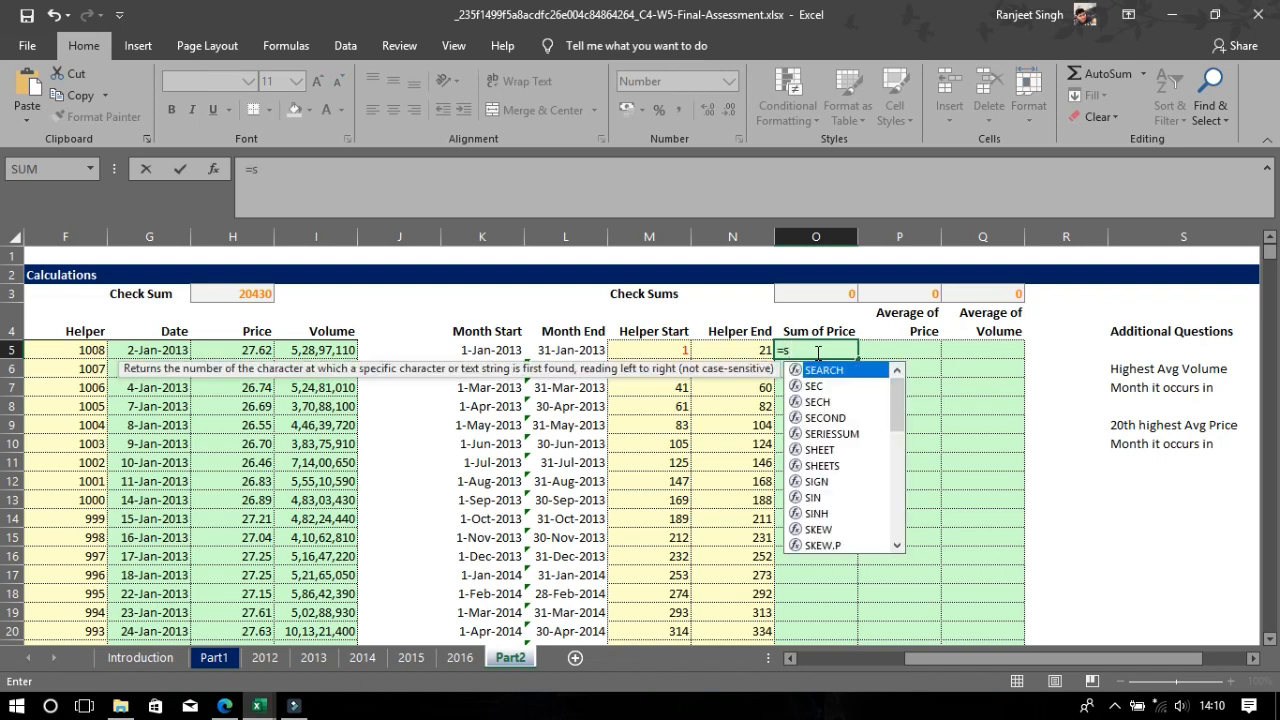
type("um")
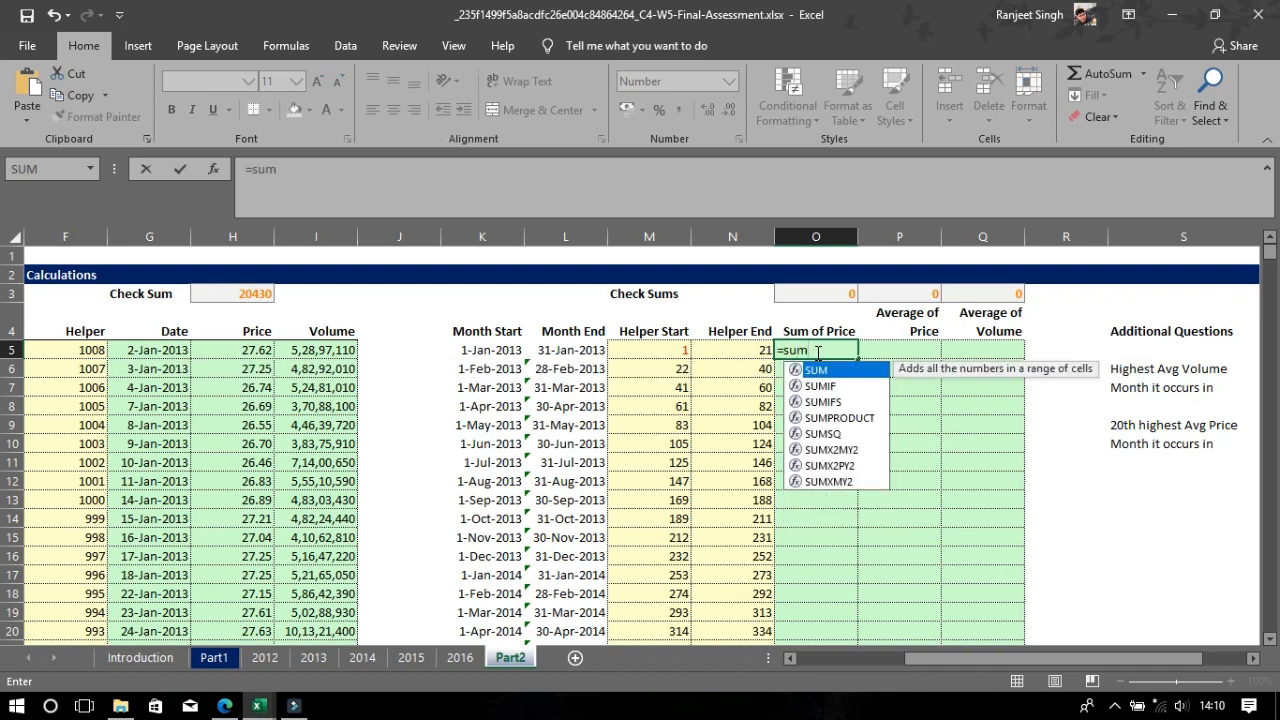
key("Tab")
type("p")
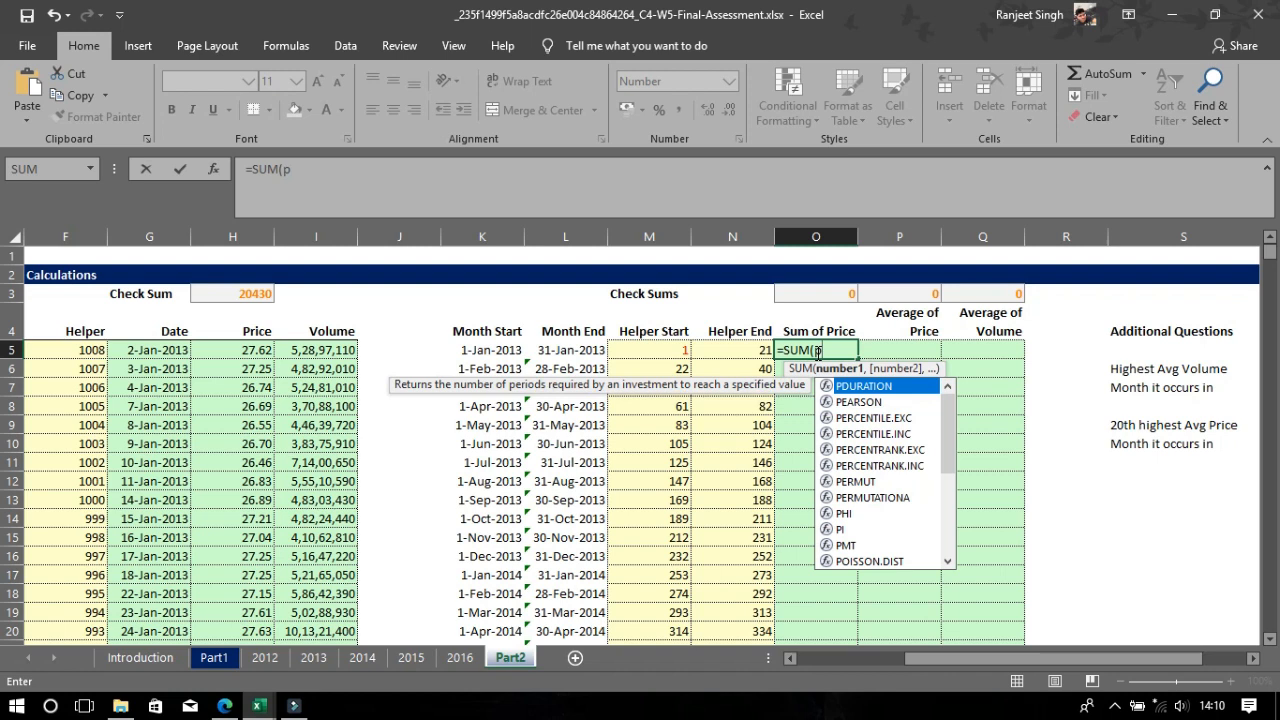
key("BackSpace")
type("off")
key("Tab")
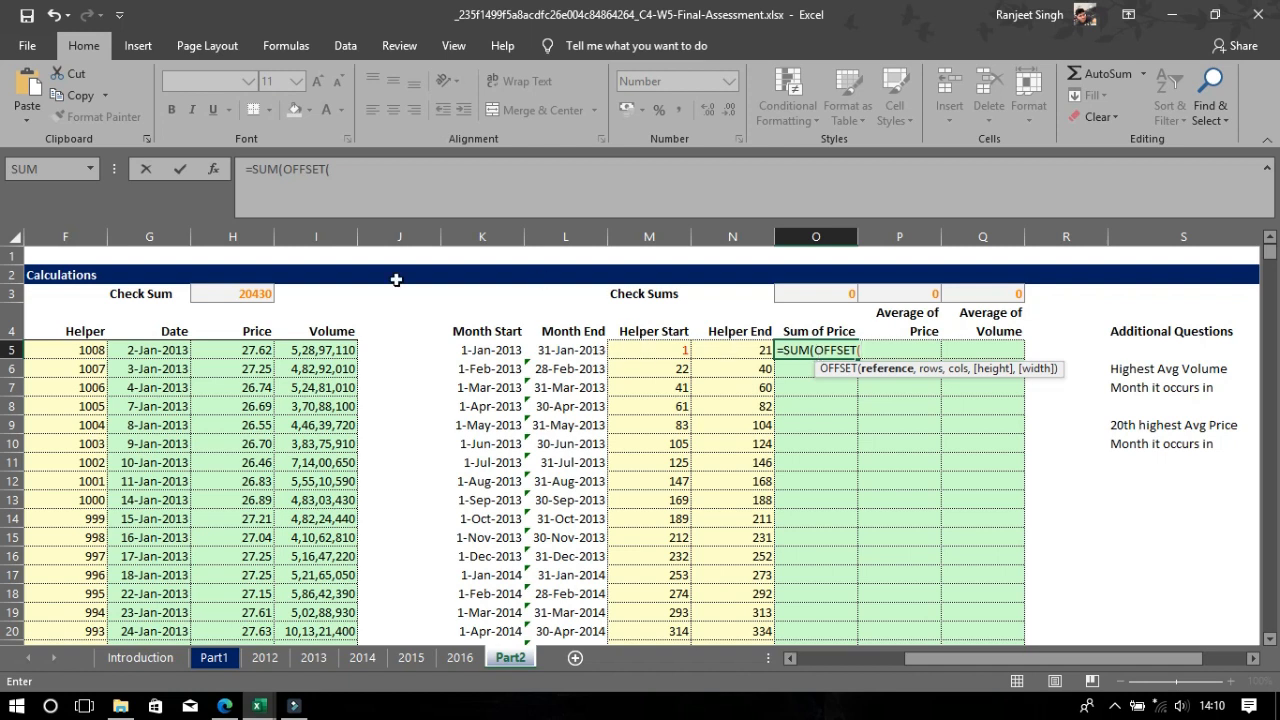
Use the first Price cell as the OFFSET reference in O5, with only its row locked as H$5
left_click(261, 350)
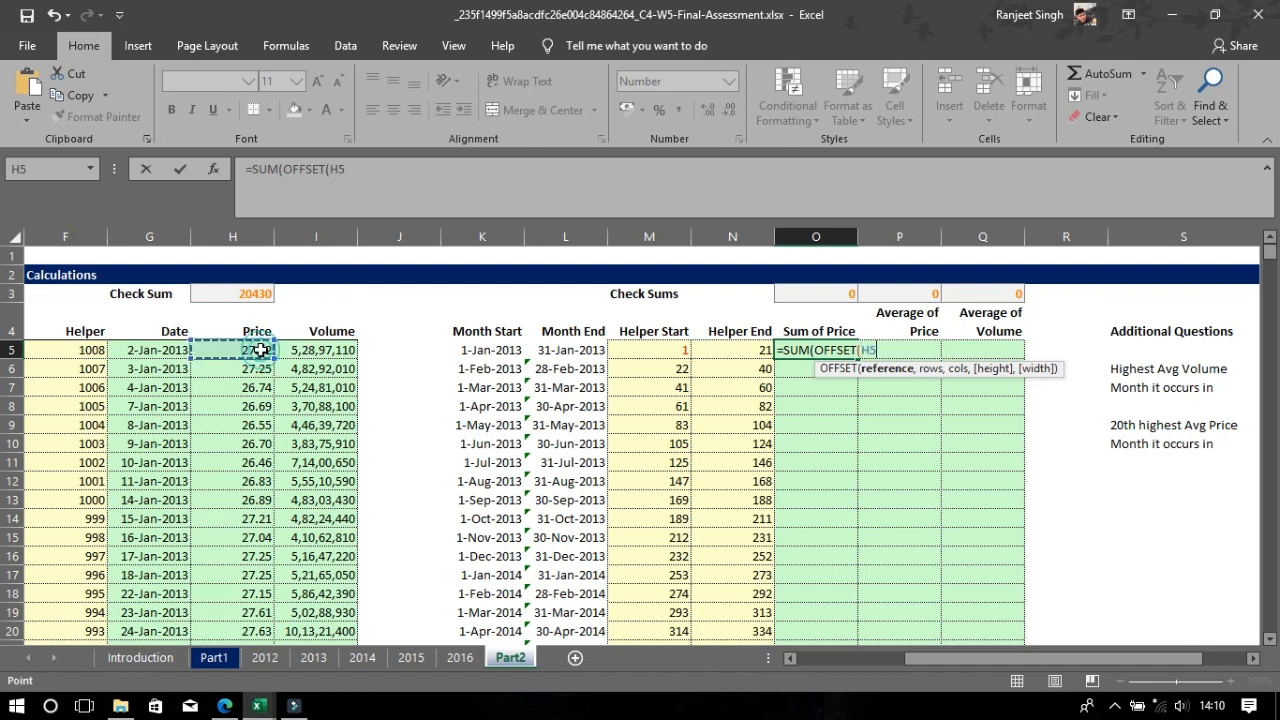
left_click(337, 170)
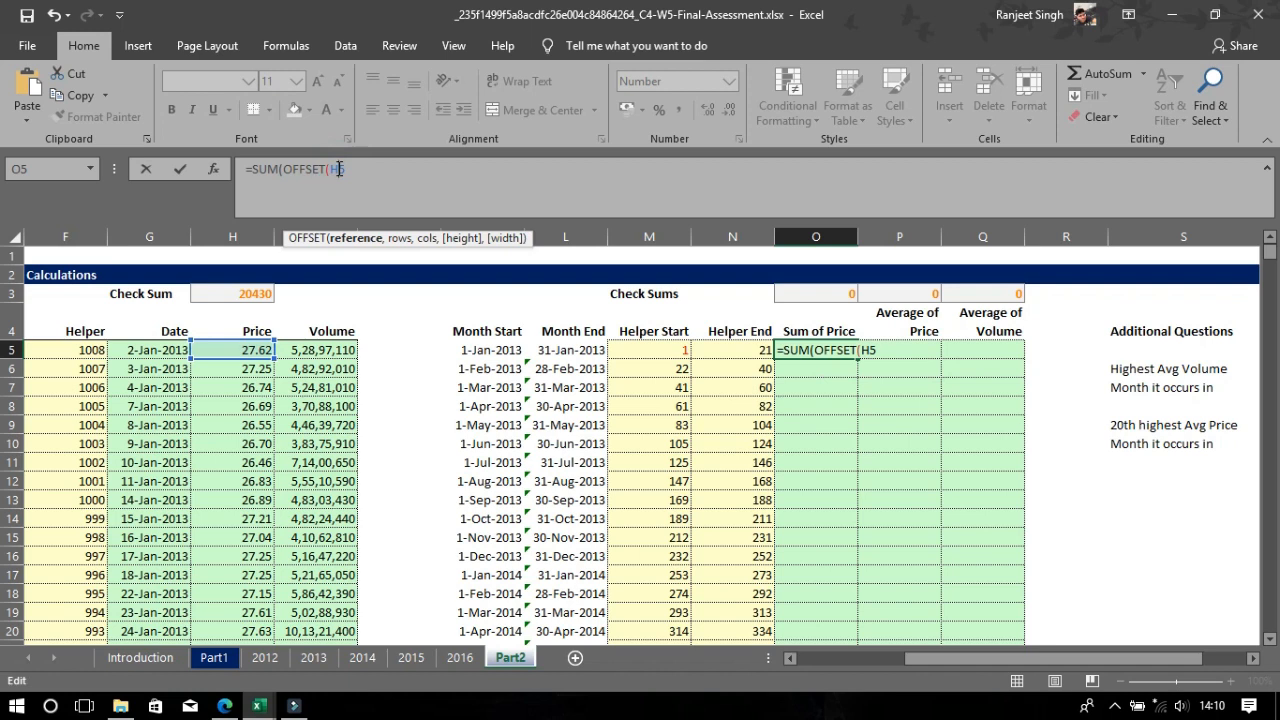
key("F4")
key("F4")
key("F4")
left_click(364, 168)
left_click(336, 170)
key("BackSpace")
key("F4")
key("F4")
left_click(354, 168)
Complete the O5 formula as =SUM(OFFSET(H$5,0,0,N5,1)), accepting the suggested closing parentheses
type(",0")
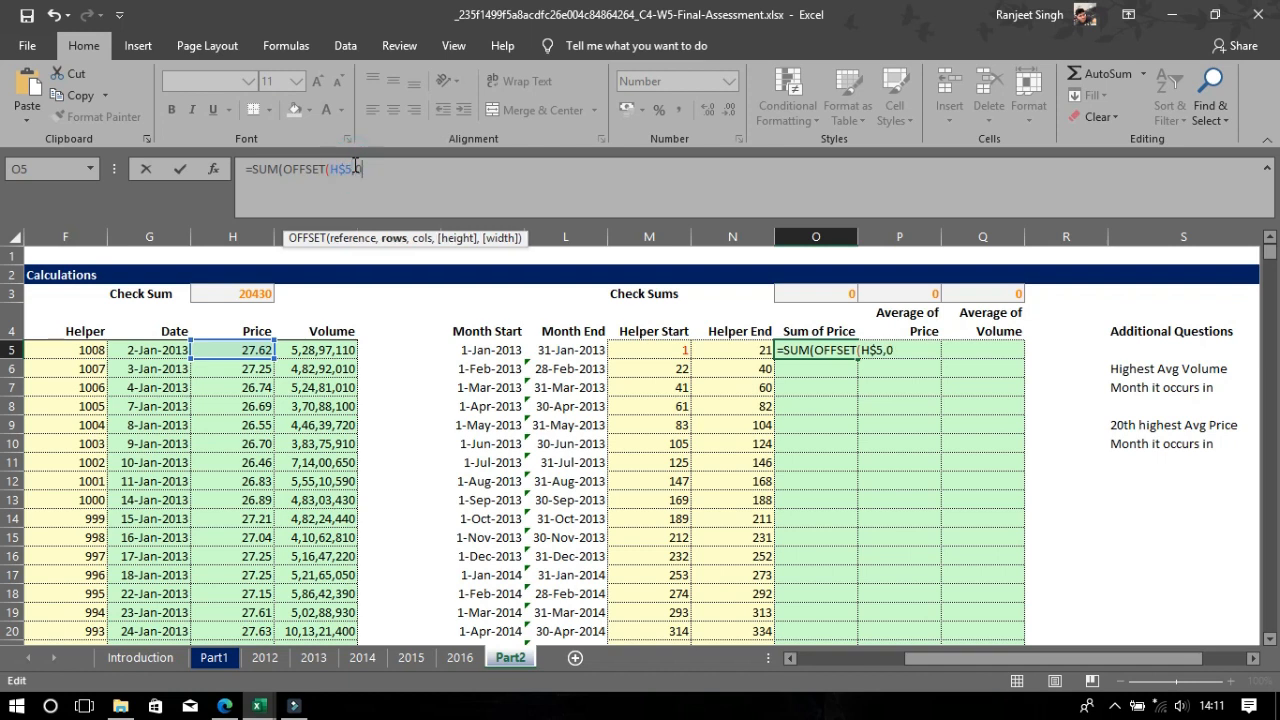
type(",0,")
left_click(735, 351)
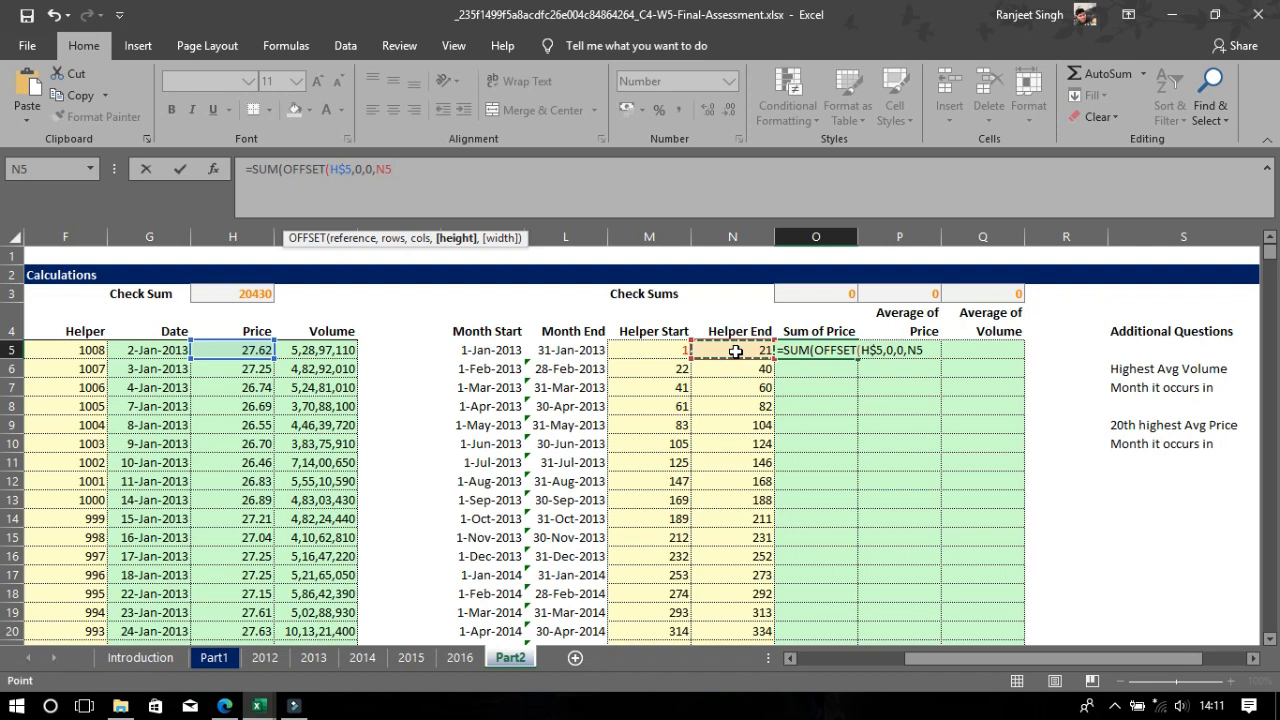
type(",")
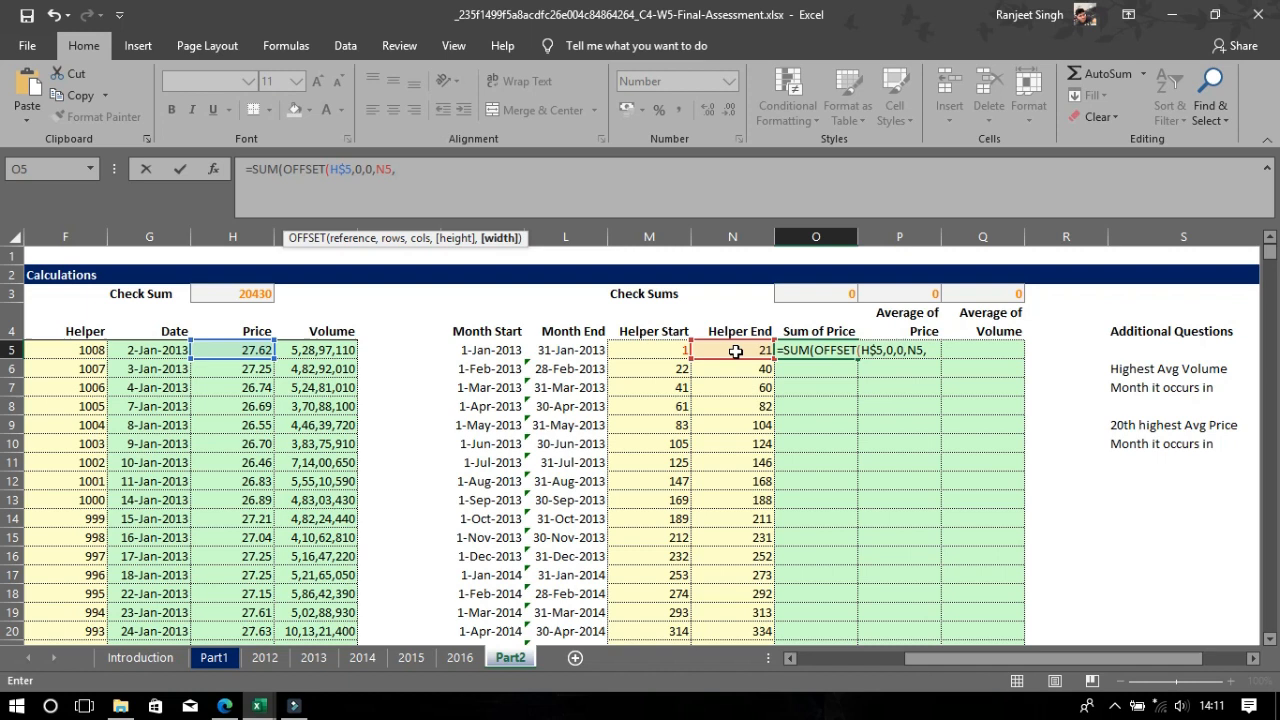
type("1")
key("Return")
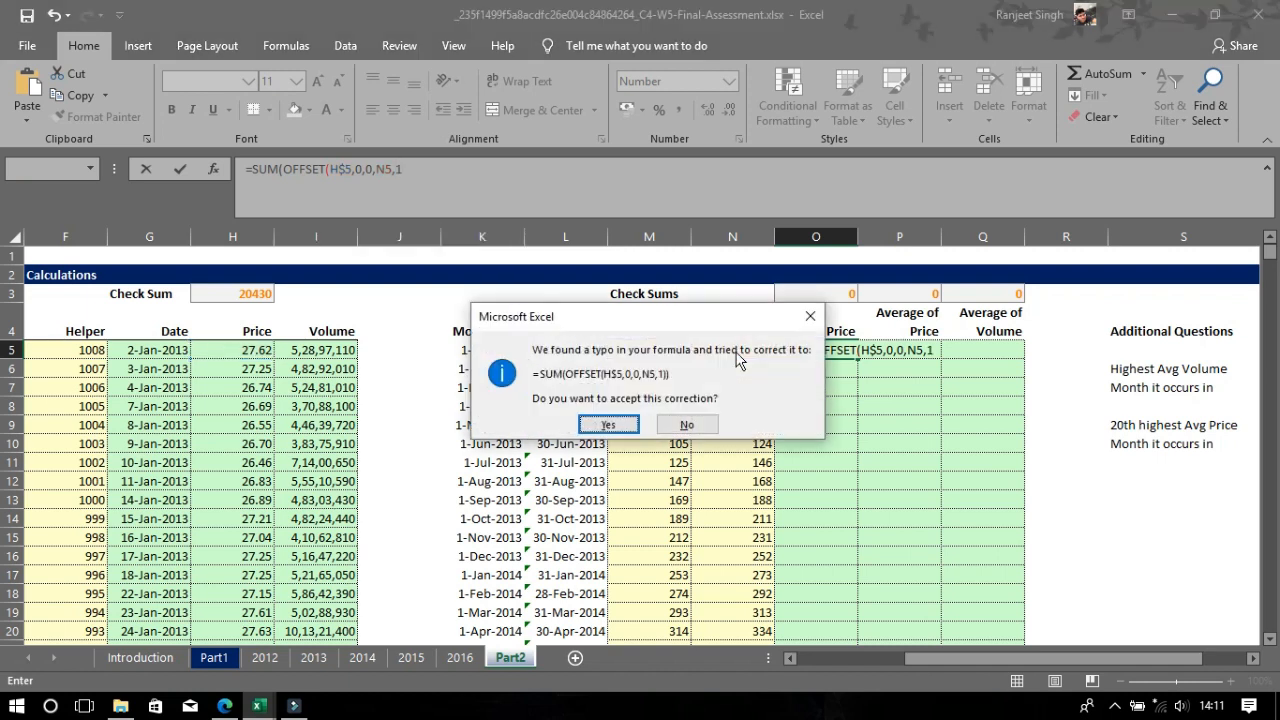
key("Return")
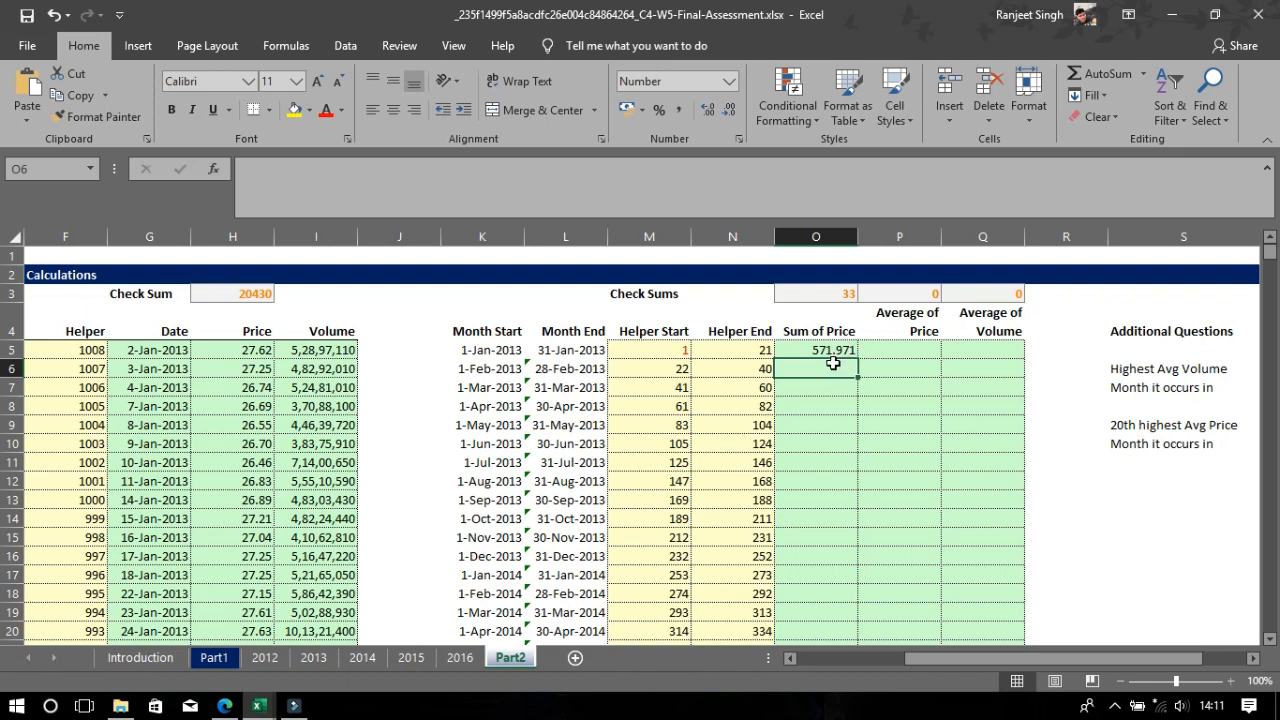
Begin the February 2013 Sum of Price formula in O6 as =SUM(OFFSET($H$5, with the first Price cell as absolute reference
type("=")
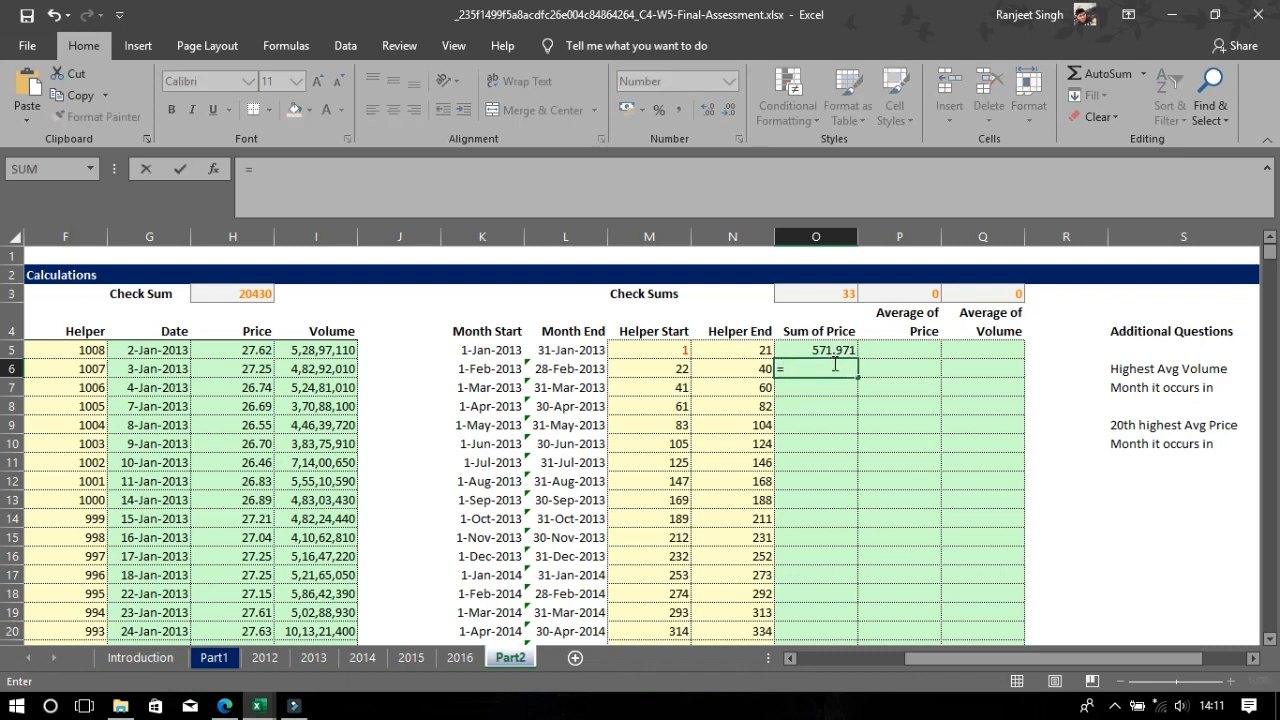
type("sum")
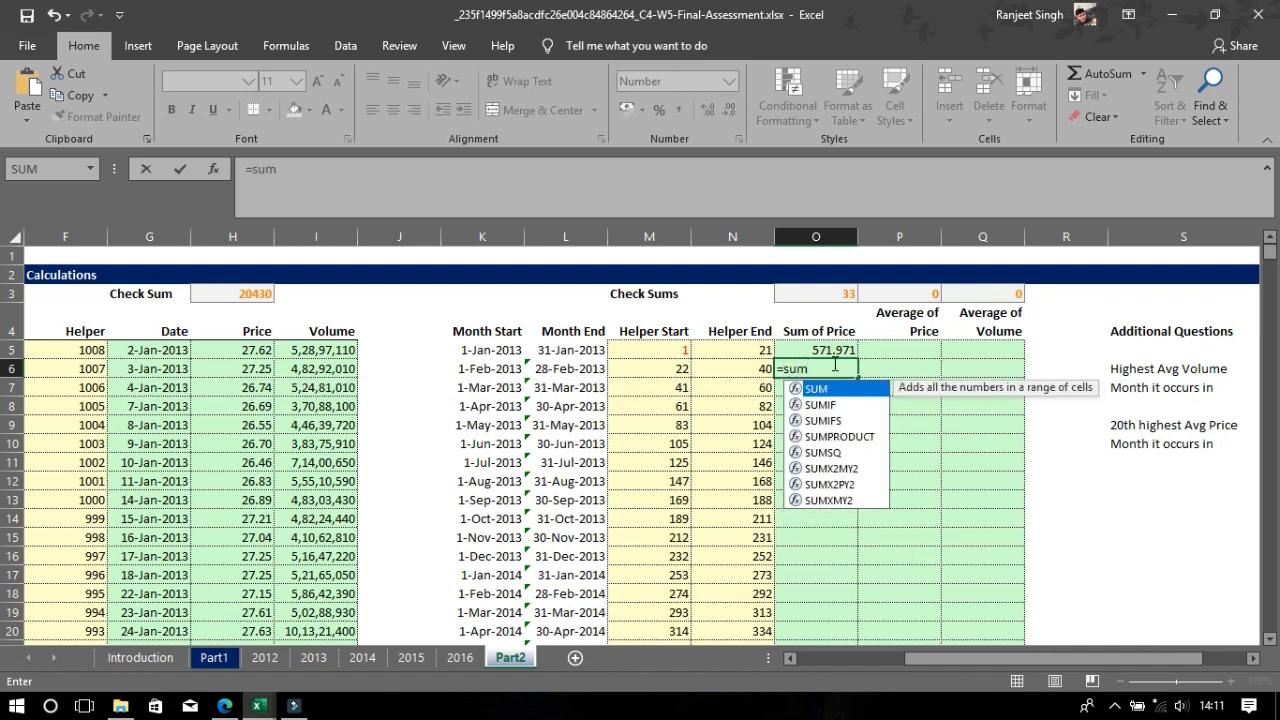
key("Tab")
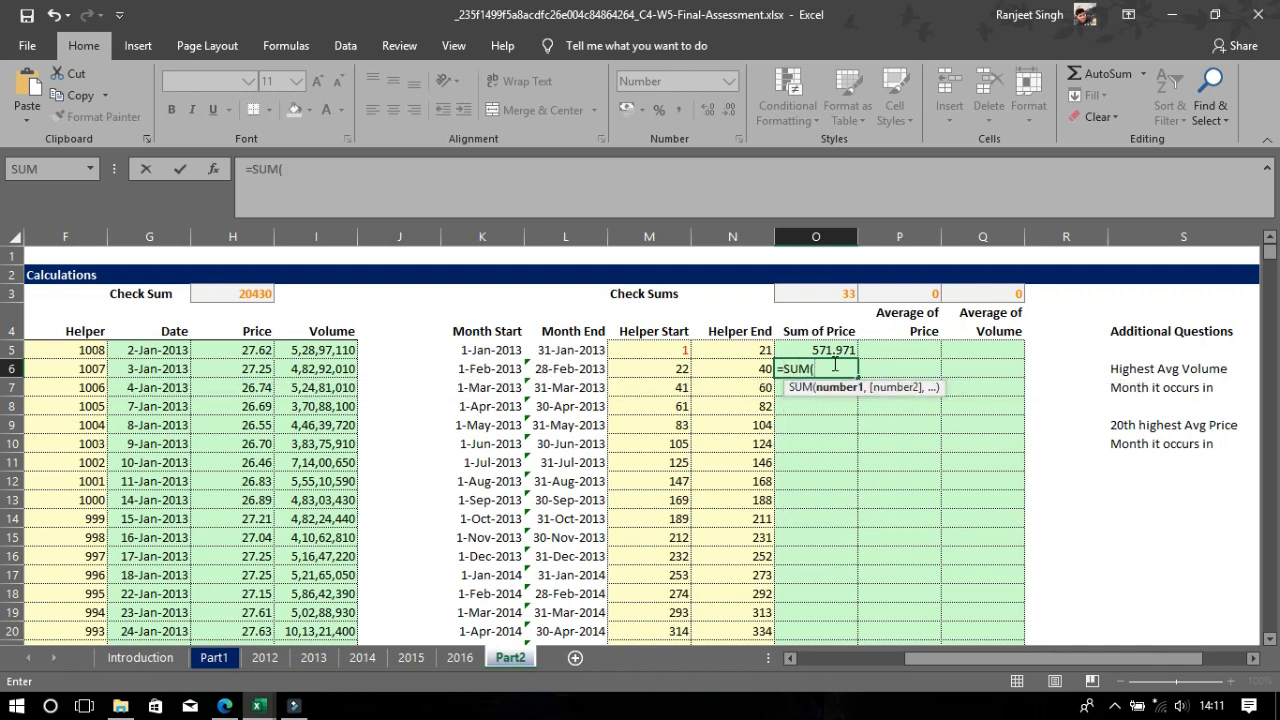
type("of")
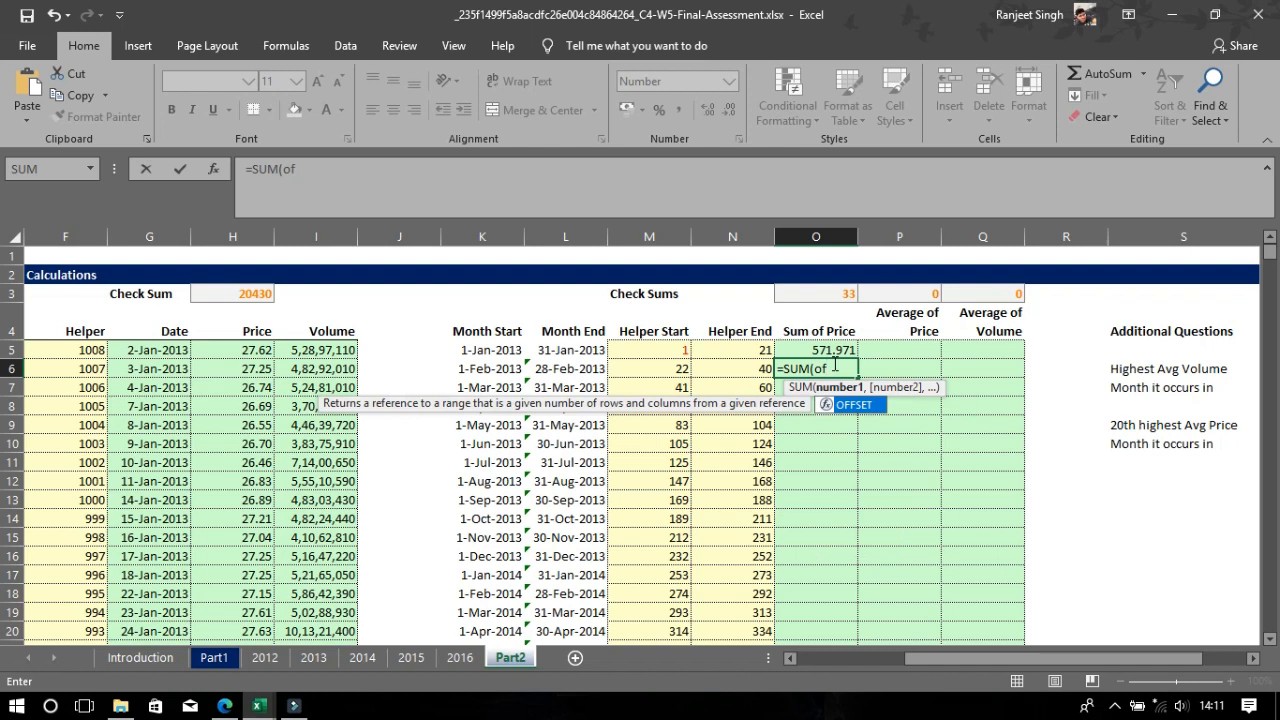
key("Tab")
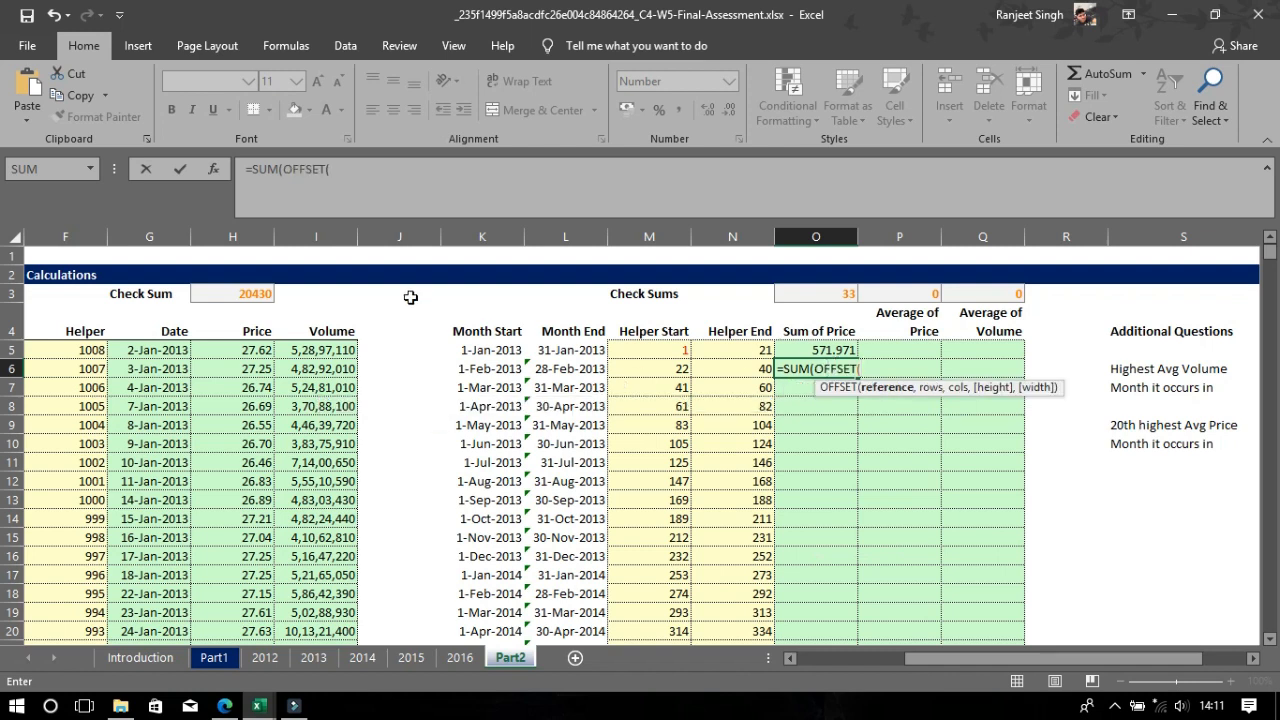
left_click(249, 349)
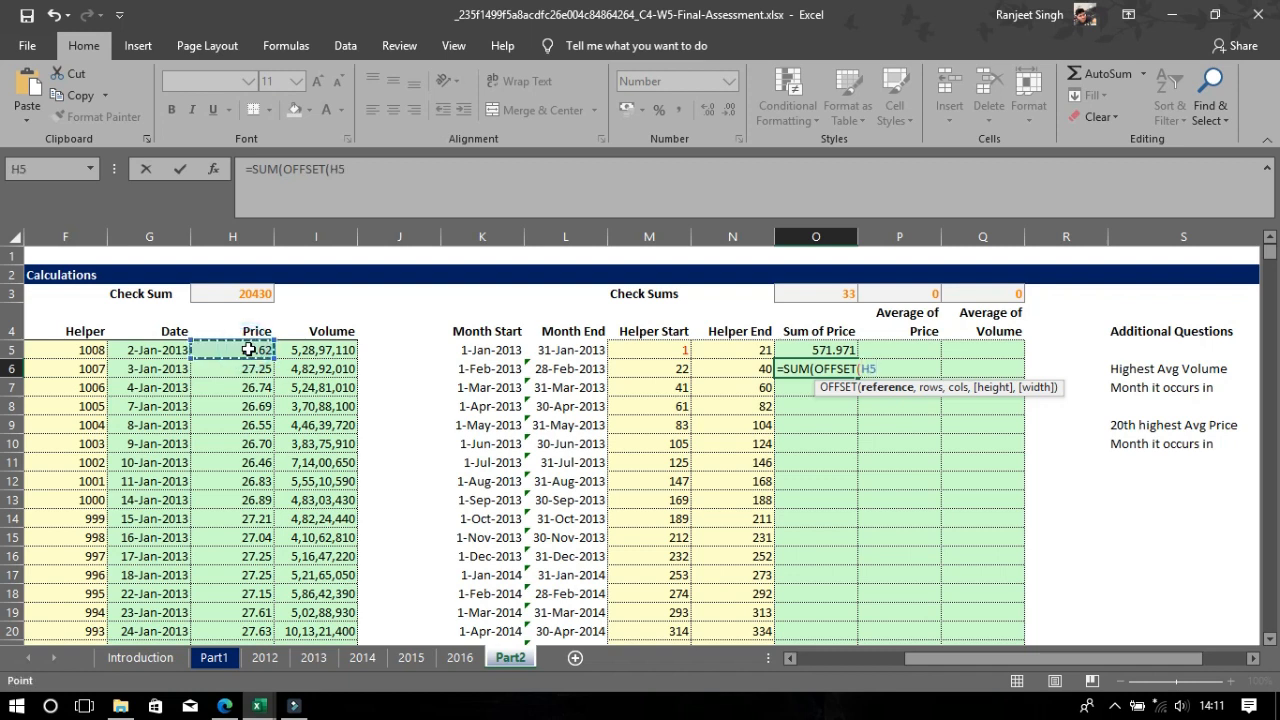
left_click(337, 164)
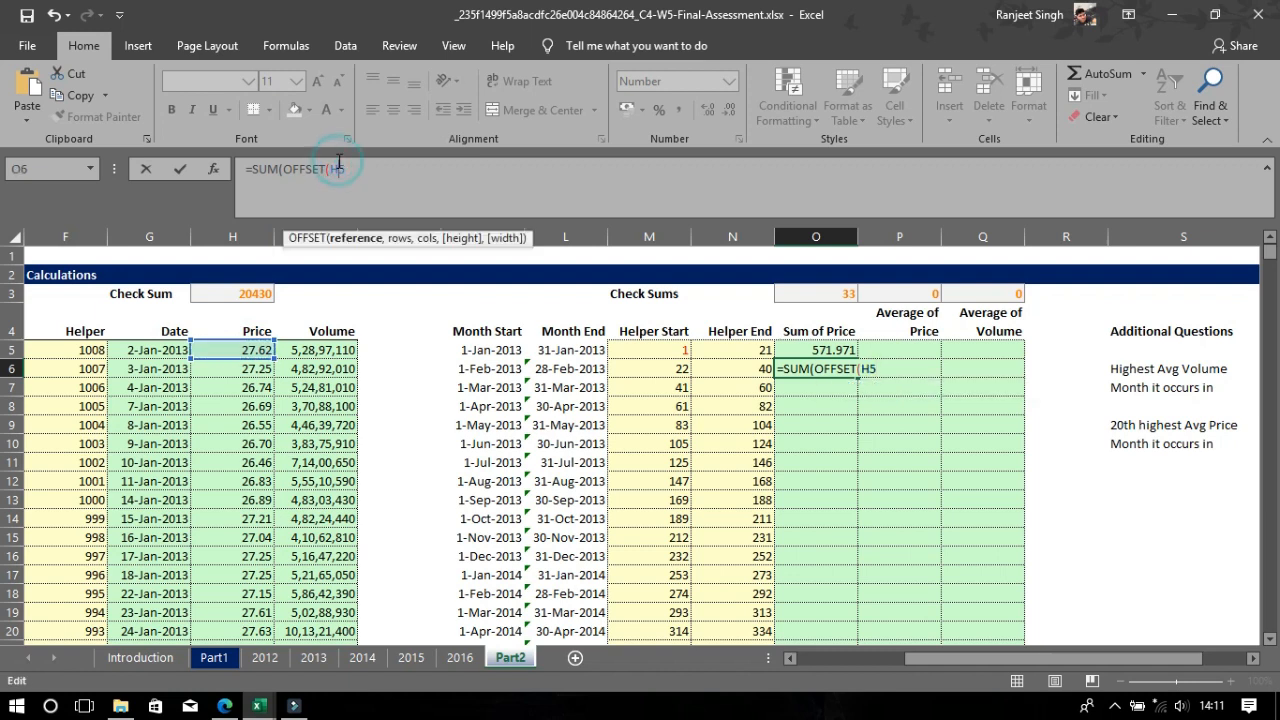
key("F4")
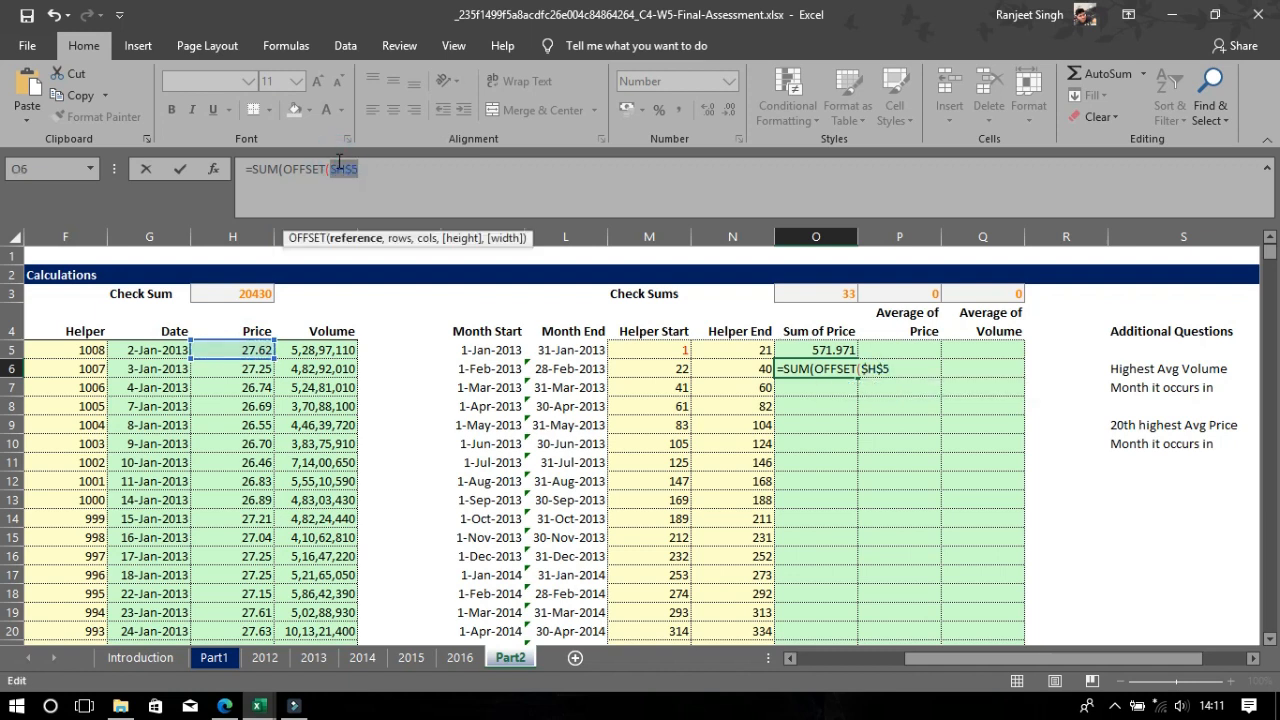
left_click(362, 165)
type(",")
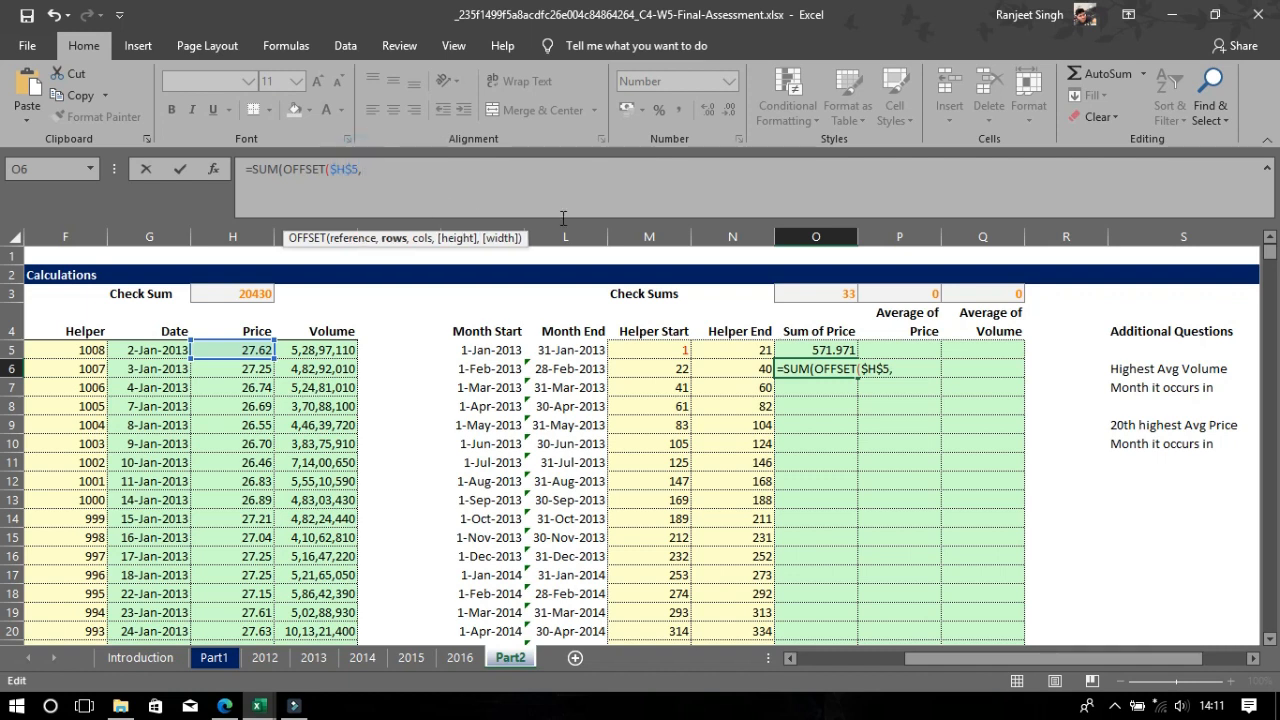
Set the OFFSET rows argument in O6 to M6-$M$5 and the columns argument to 0
left_click(660, 369)
type("-")
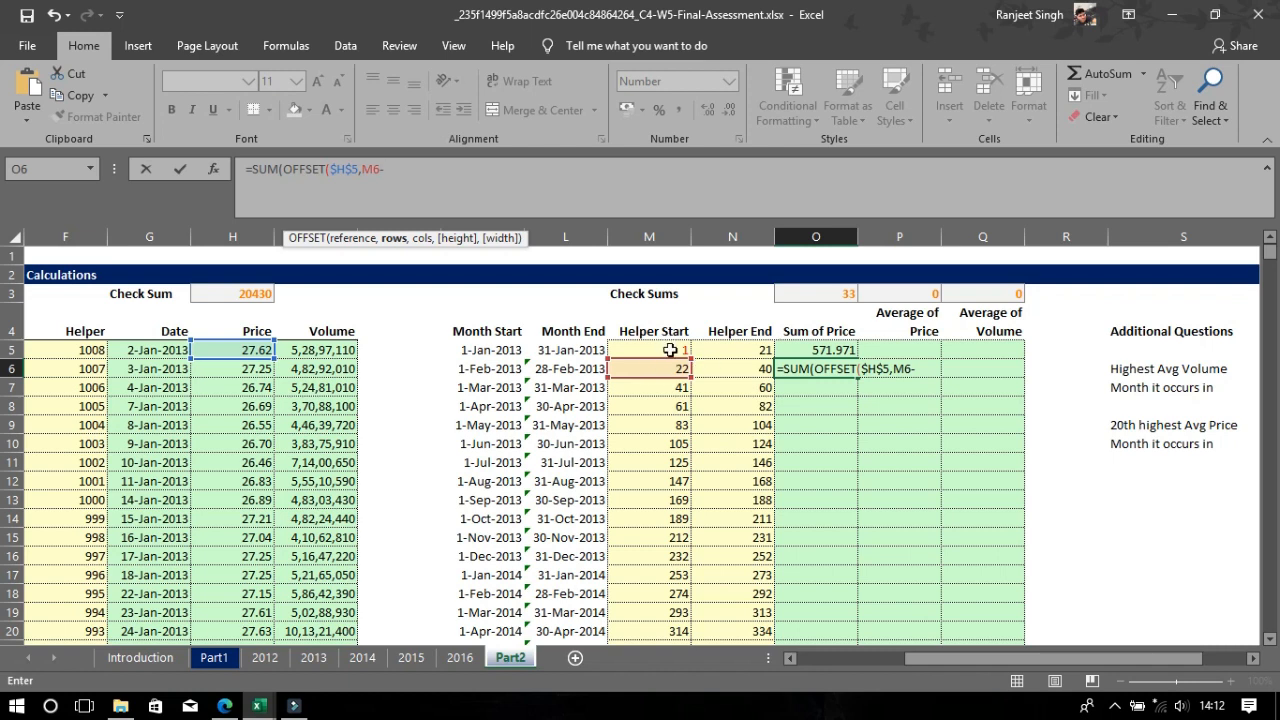
left_click(670, 350)
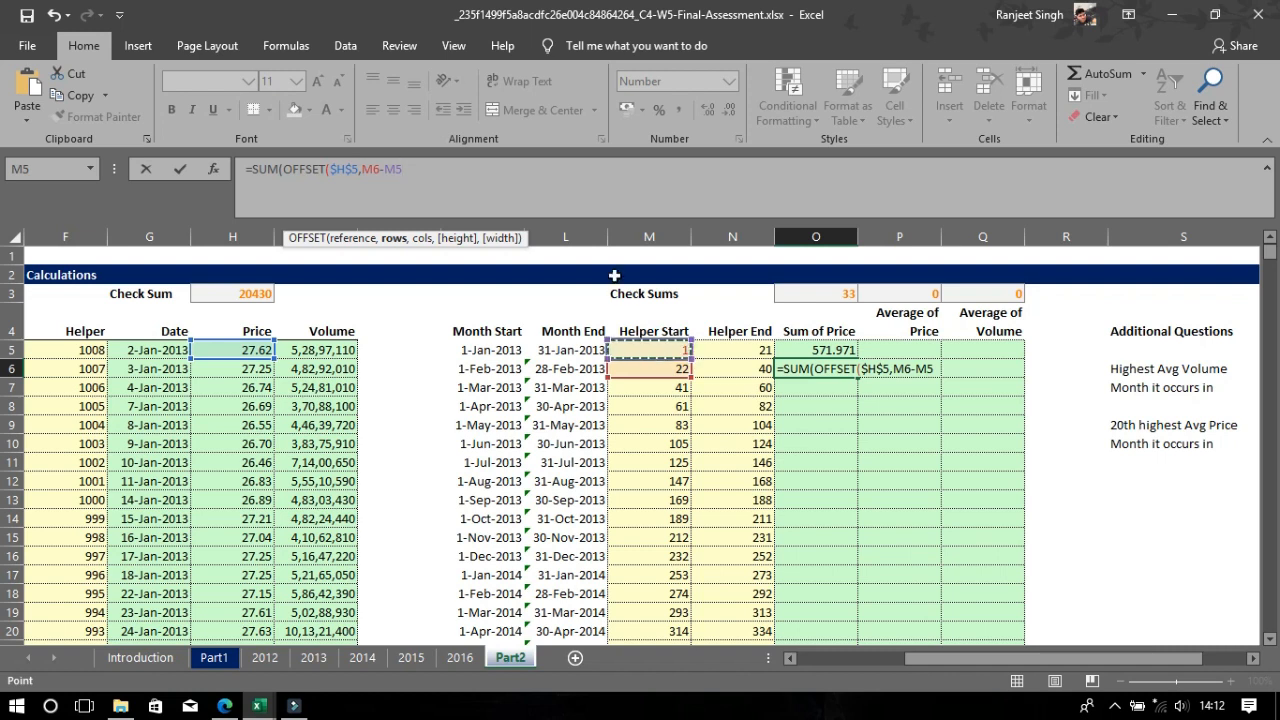
left_click(397, 168)
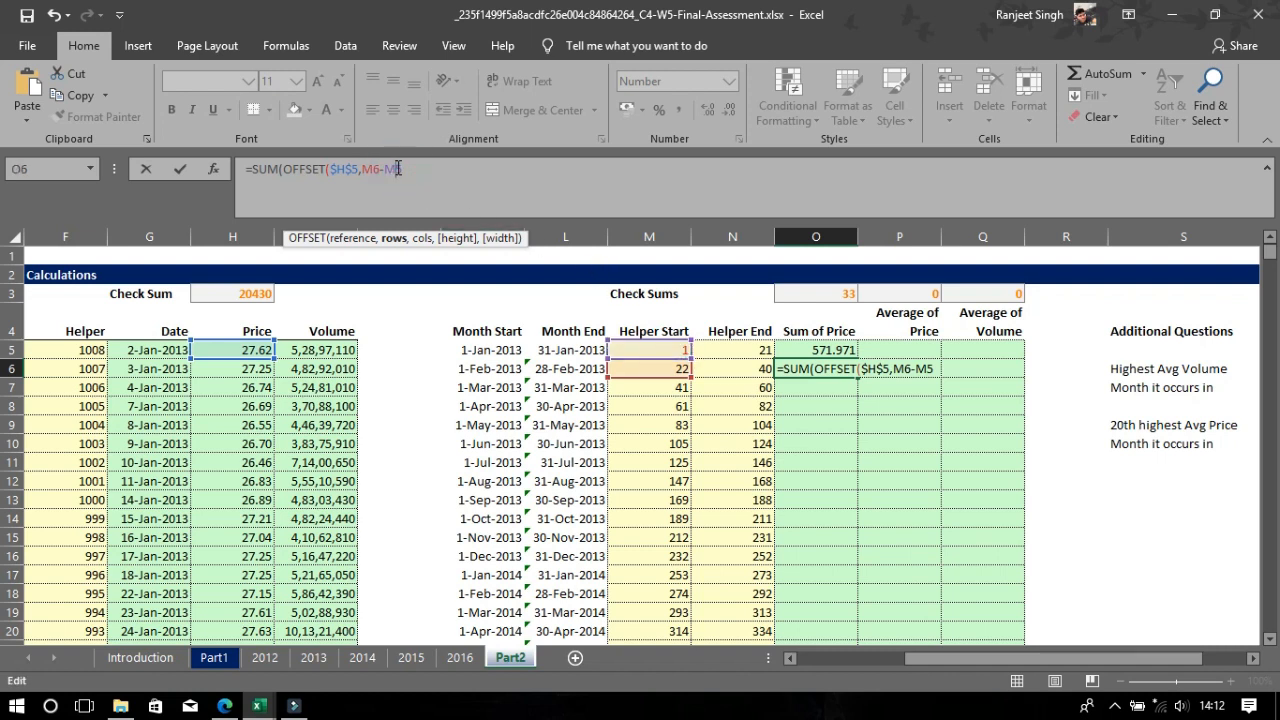
key("F4")
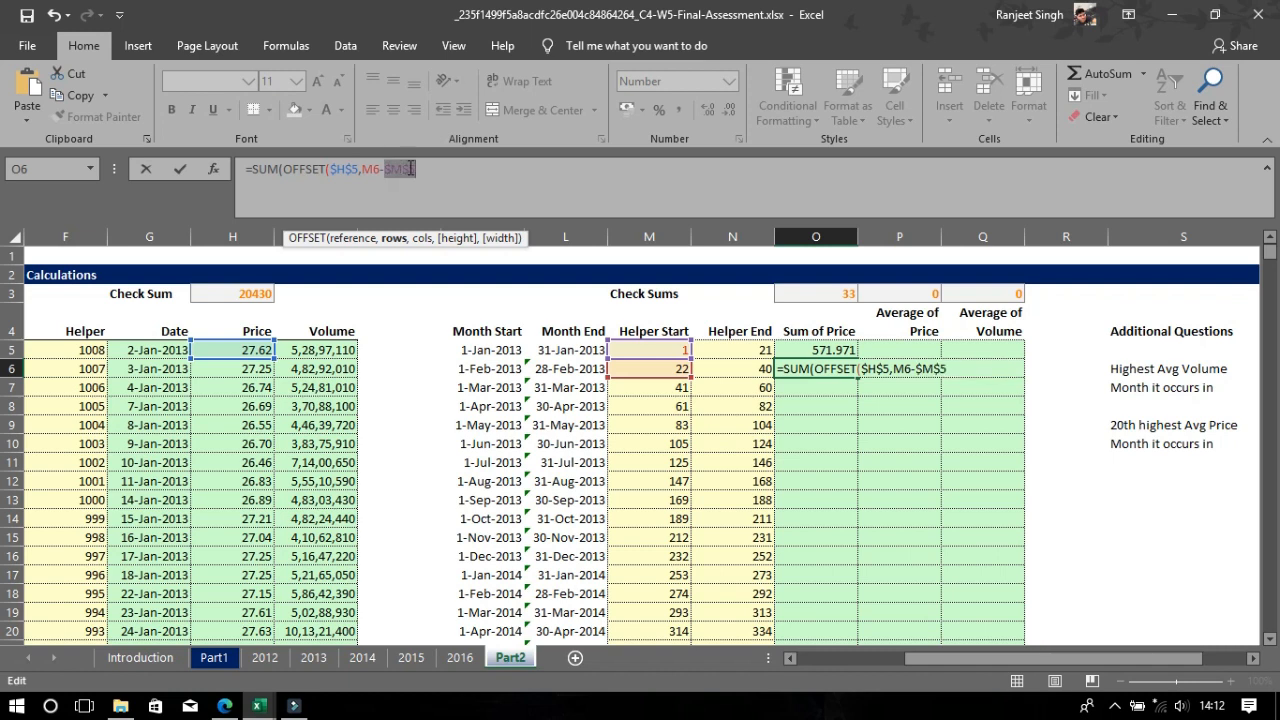
left_click(421, 168)
type(",")
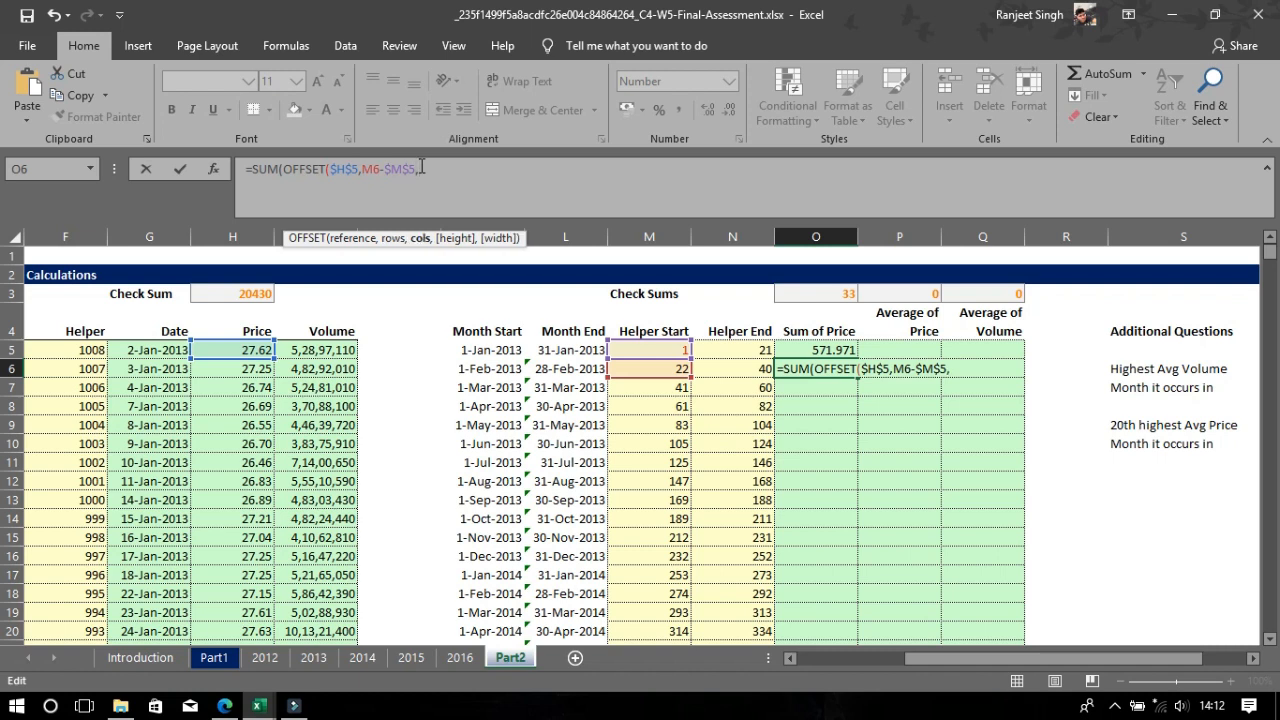
type("0,")
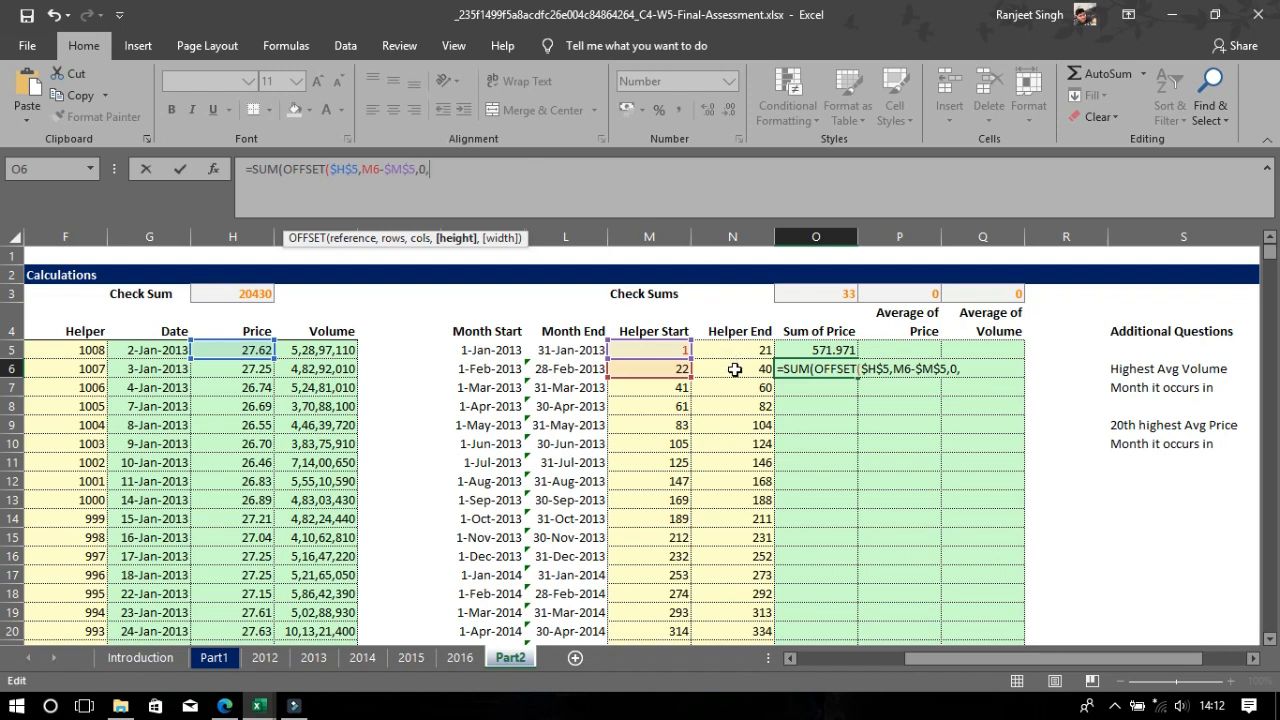
Complete the O6 formula with height N6-N5 and width 1, accepting the suggested closing parentheses
left_click(734, 370)
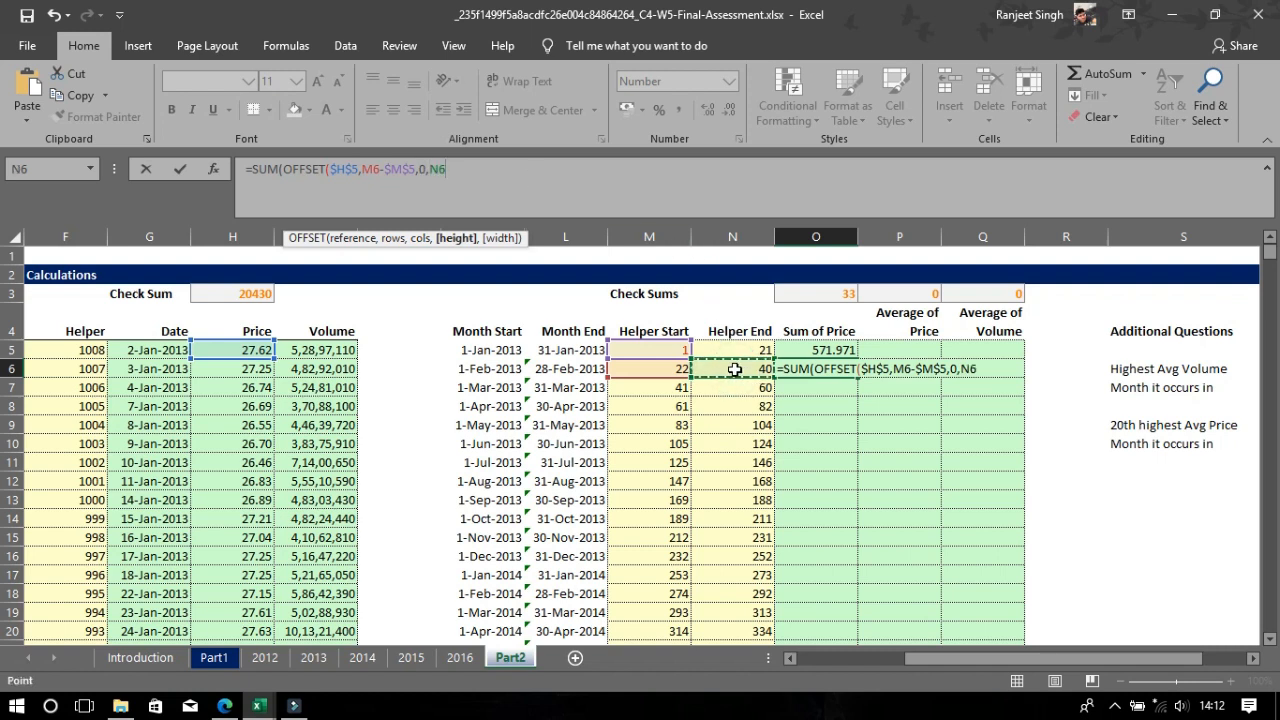
type("-")
left_click(747, 348)
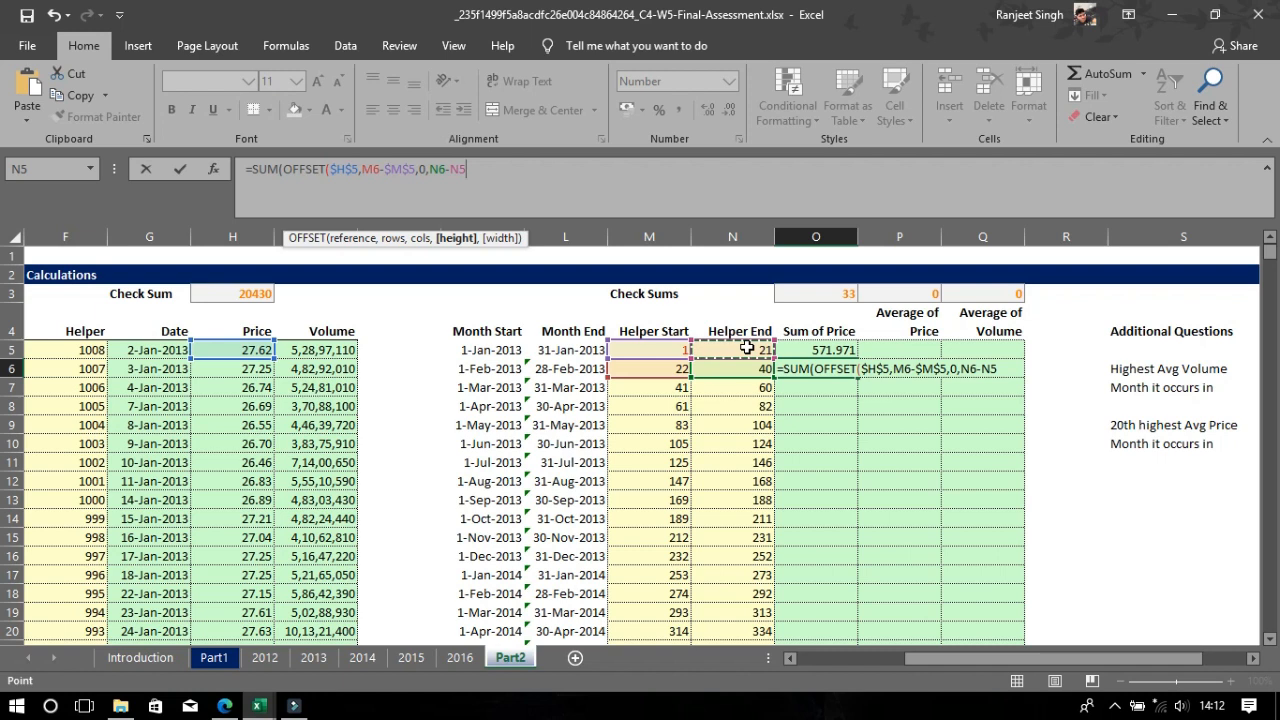
type(",1")
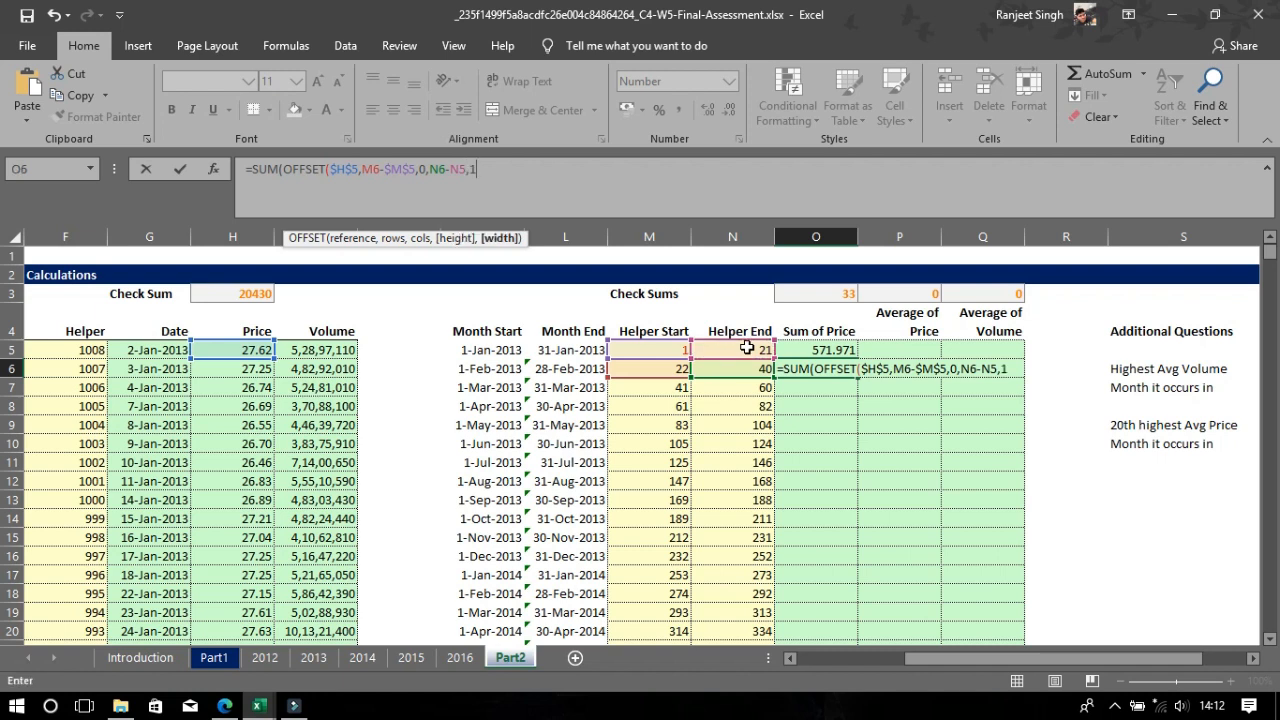
key("Return")
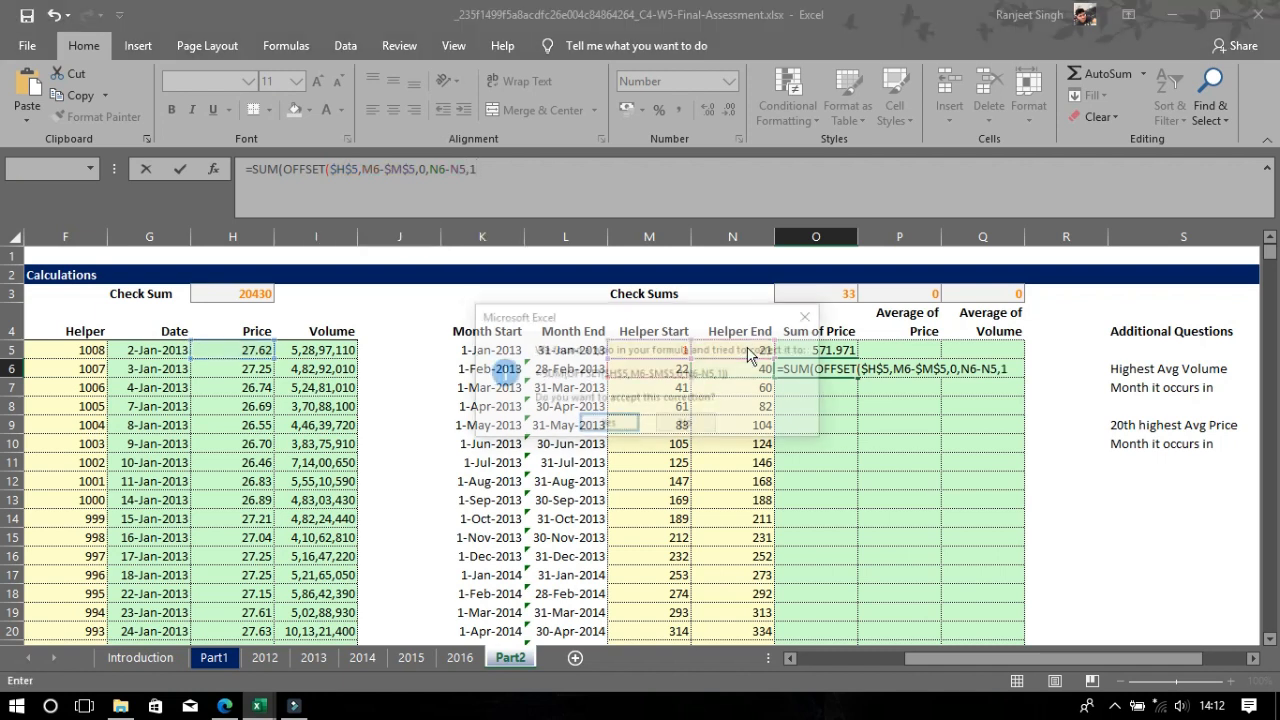
key("Return")
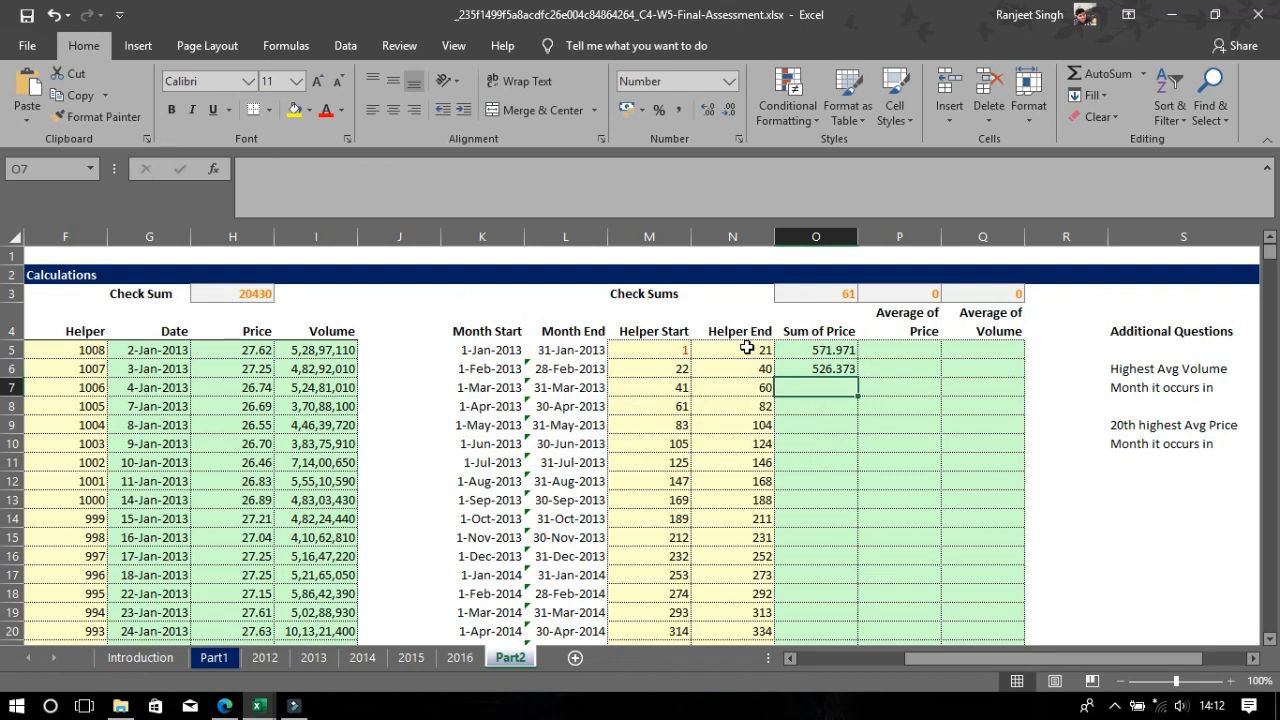
Fill the O6 Sum of Price formula down through the remaining months
left_click(826, 368)
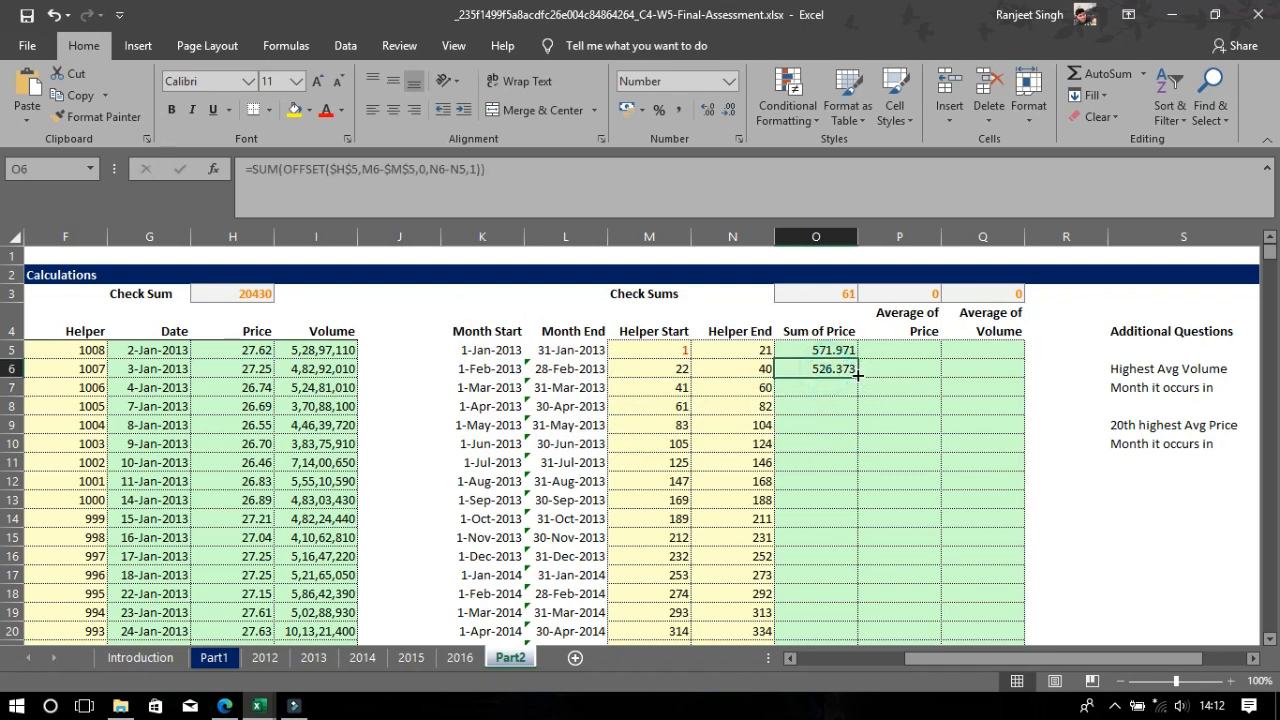
left_click(858, 376)
left_click(858, 377)
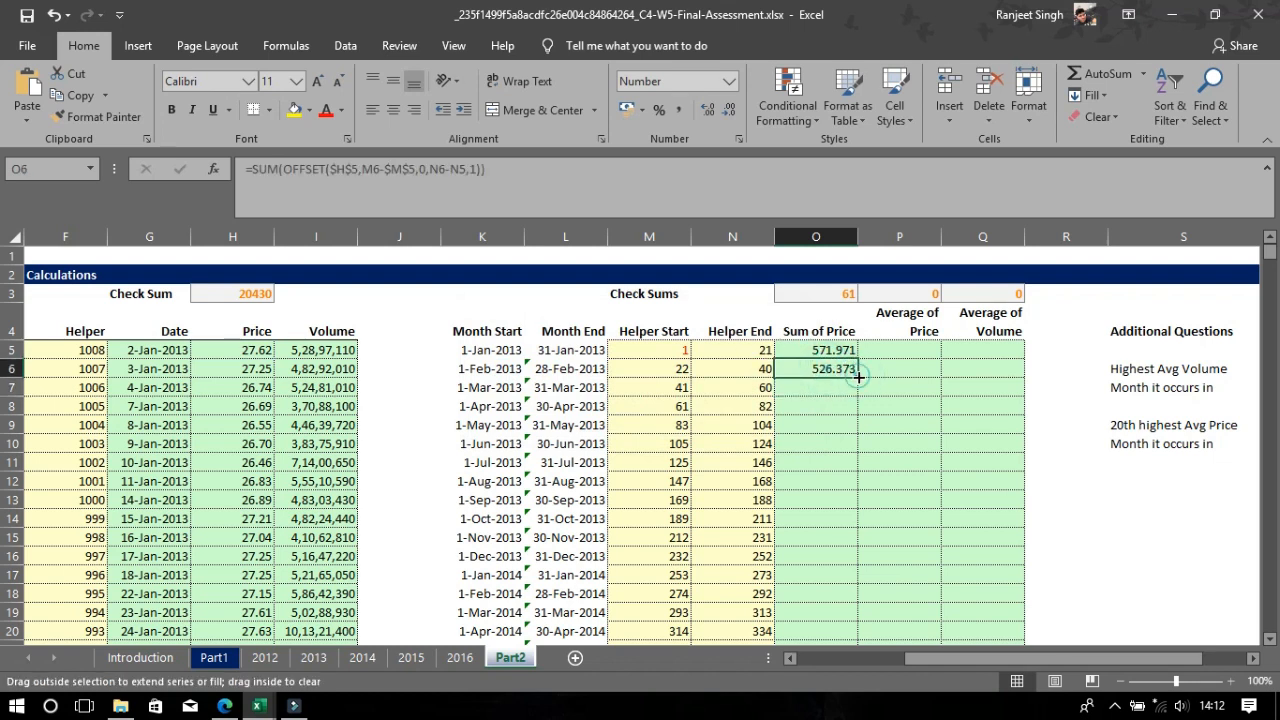
left_click(858, 377)
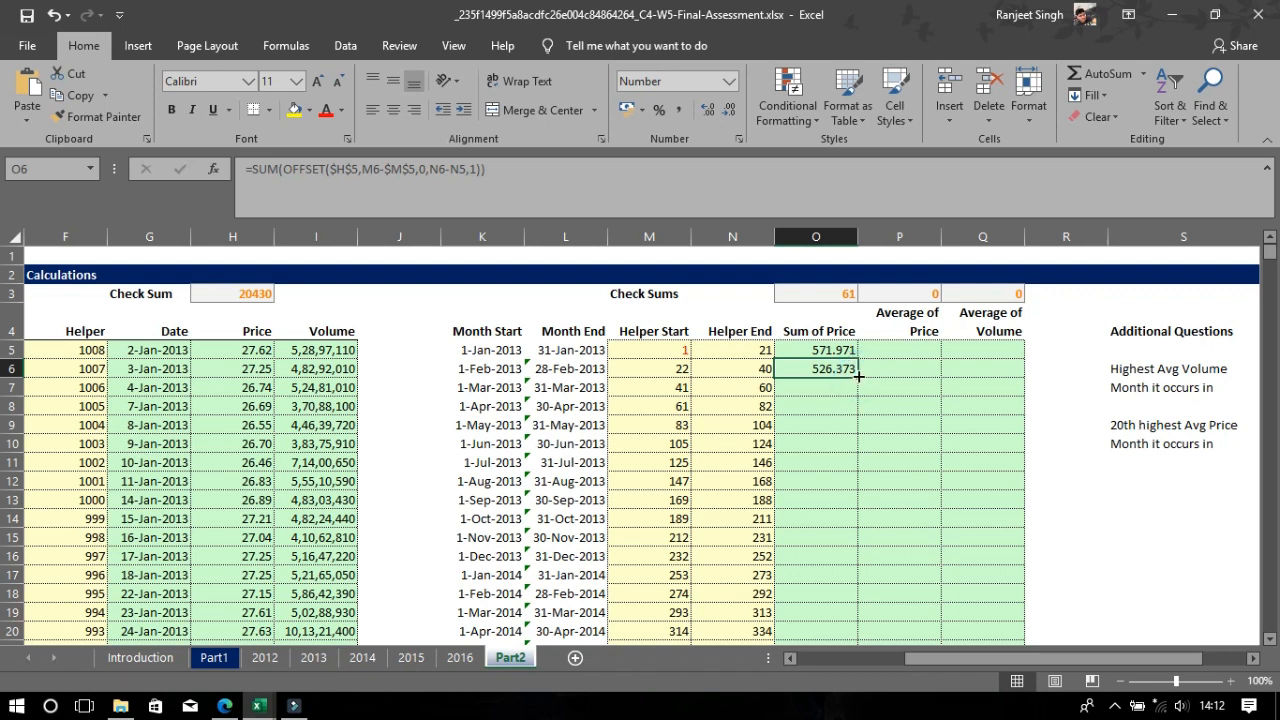
double_click(858, 376)
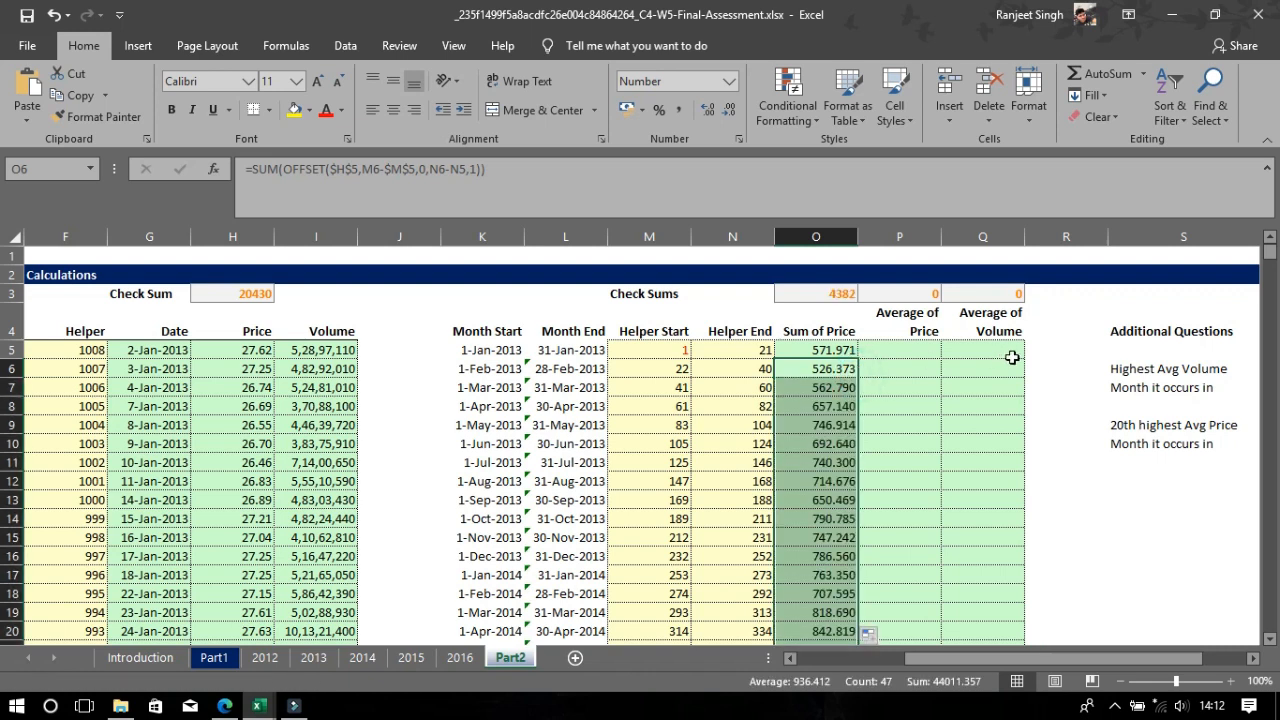
Enter =O5/(M6-M5) in P5 as the January 2013 Average of Price
left_click(924, 355)
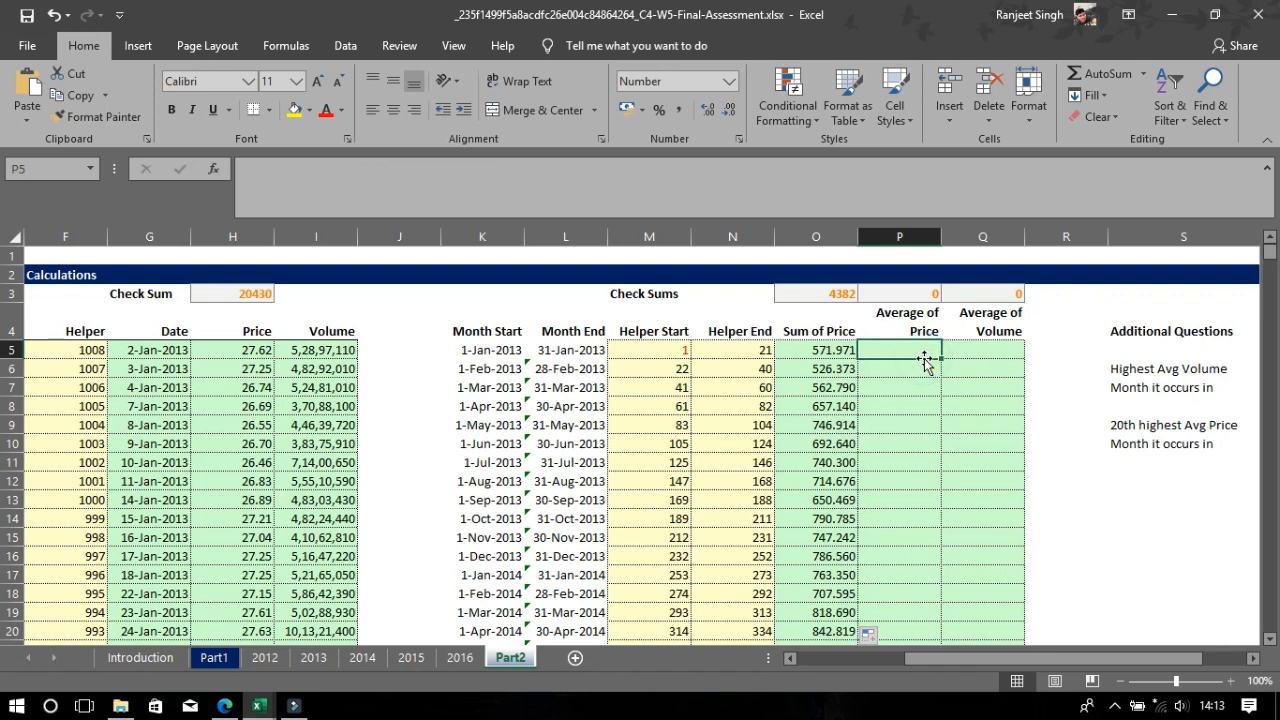
type("=o5")
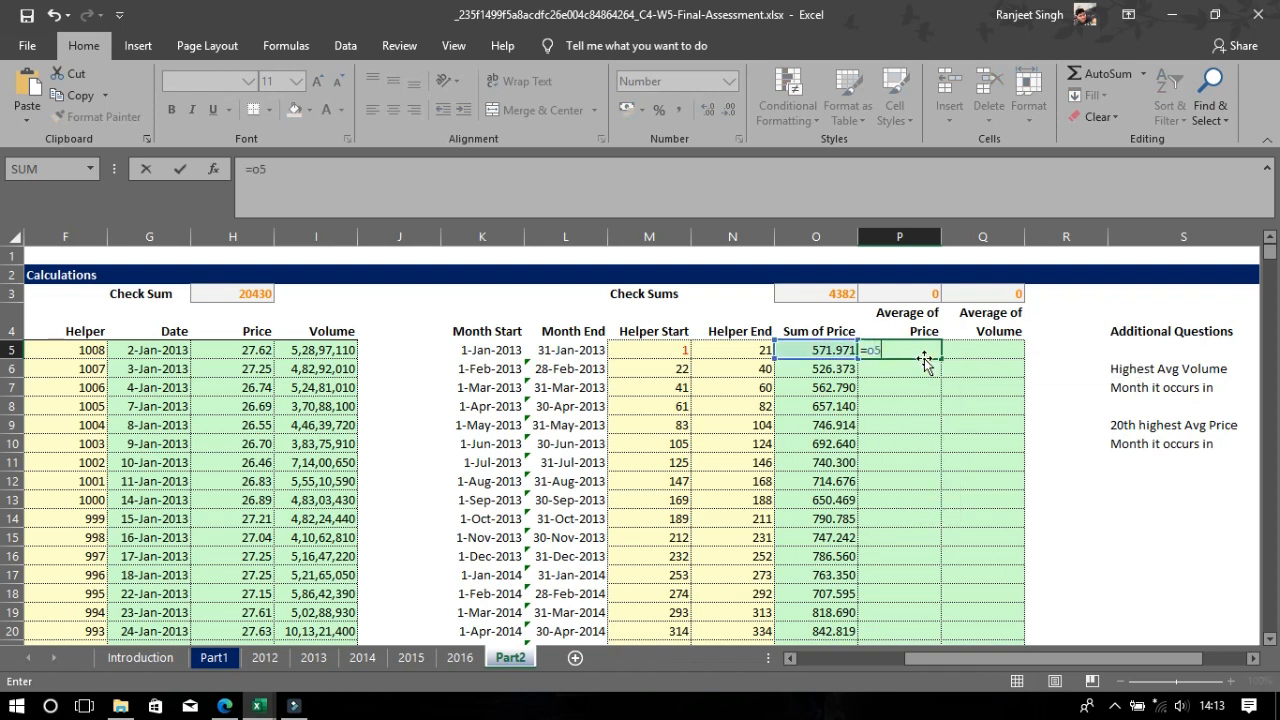
type("/(m6-")
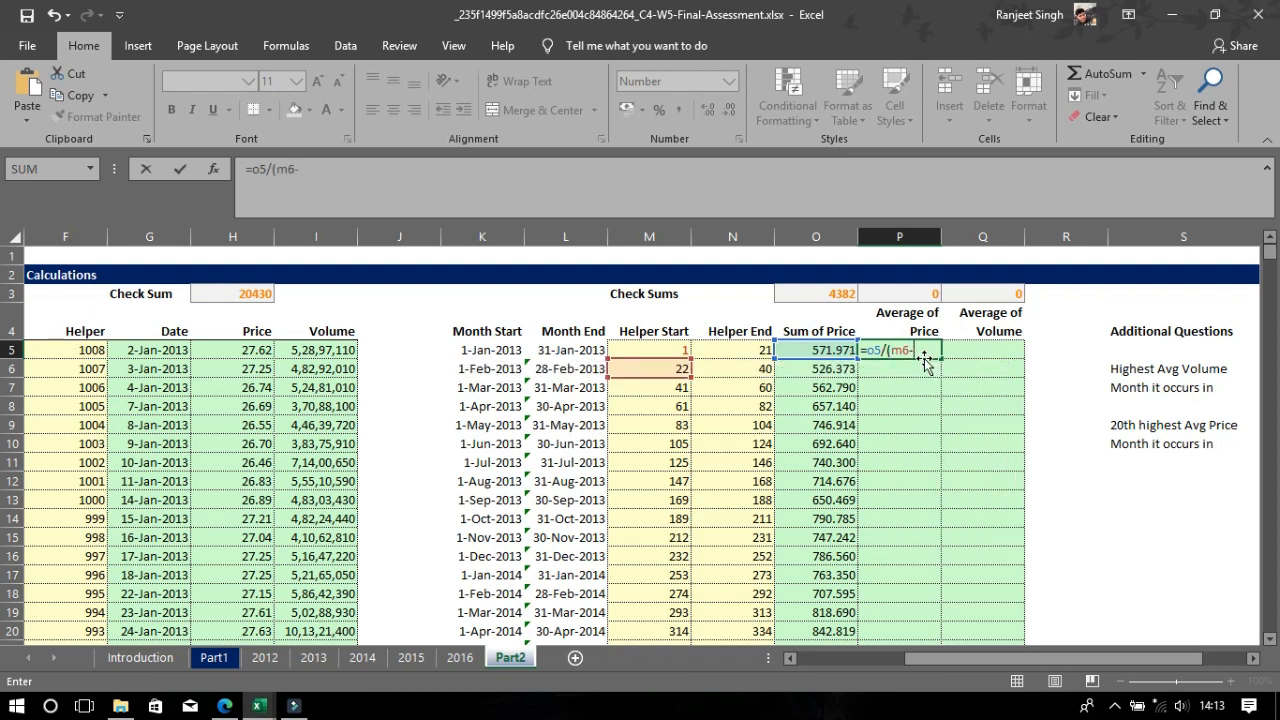
type("m5")
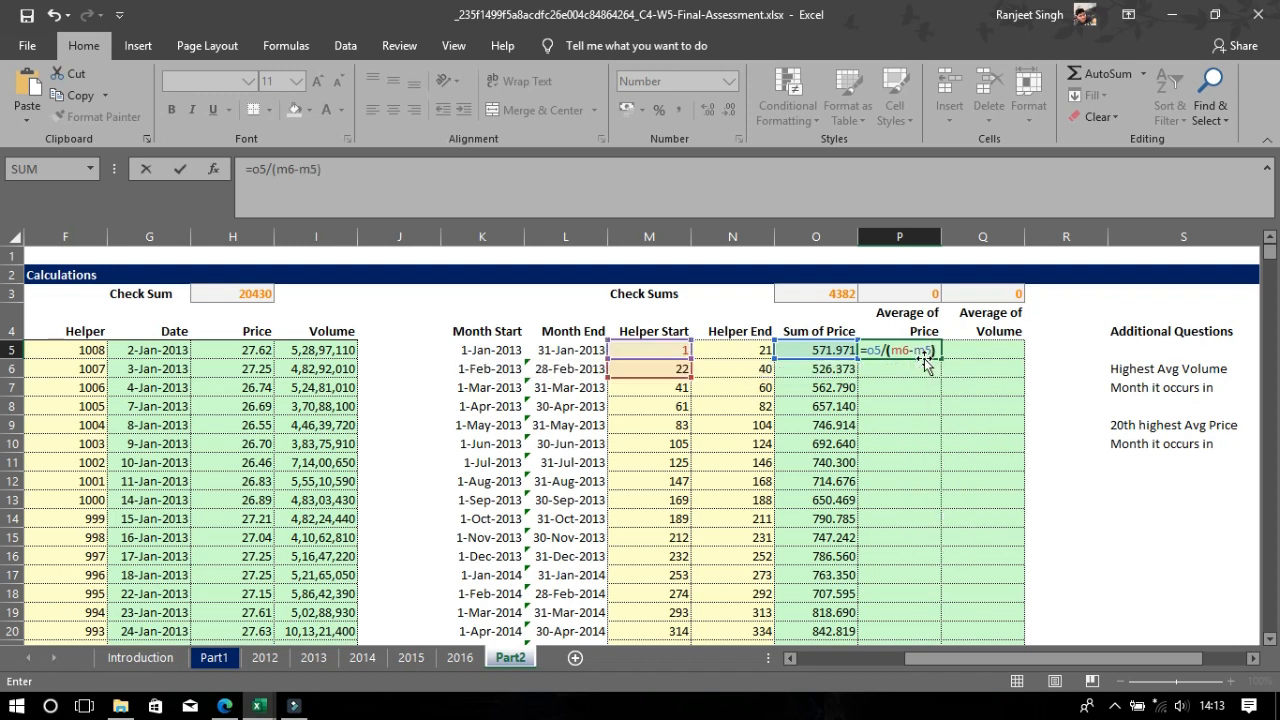
key("Return")
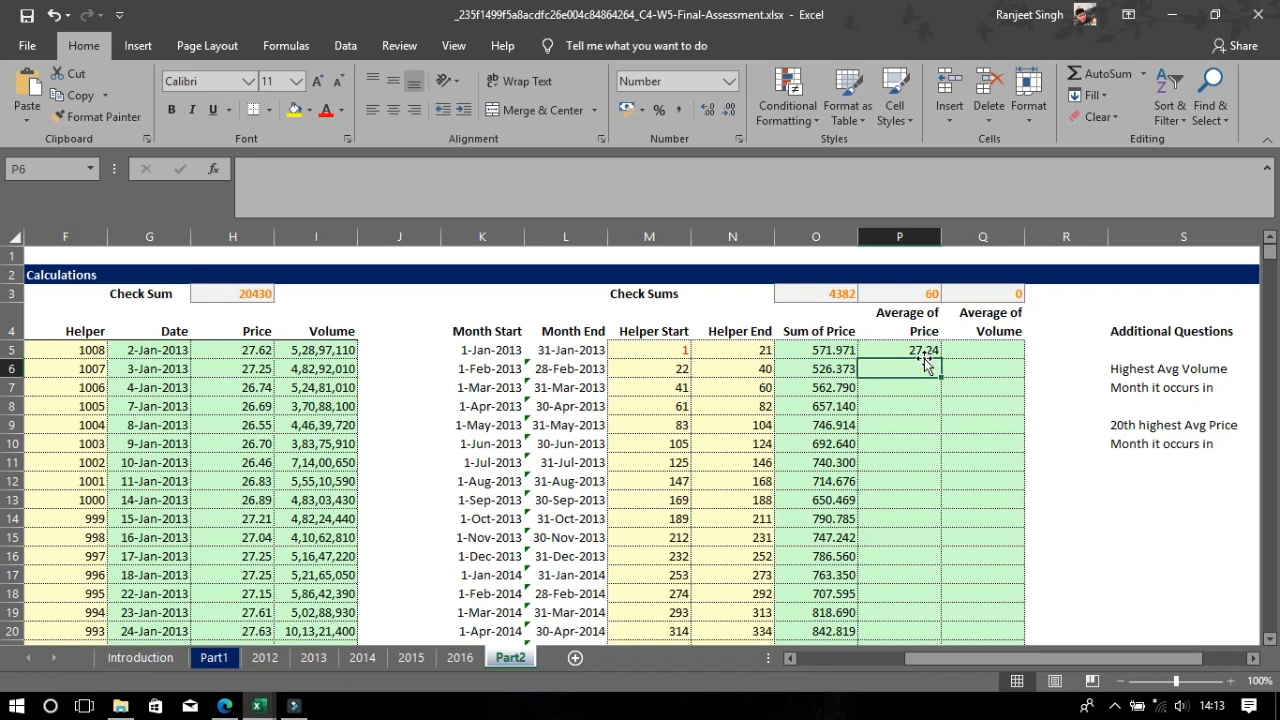
Enter =O6/(N6-N5) in P6 as the February 2013 Average of Price
left_click(900, 350)
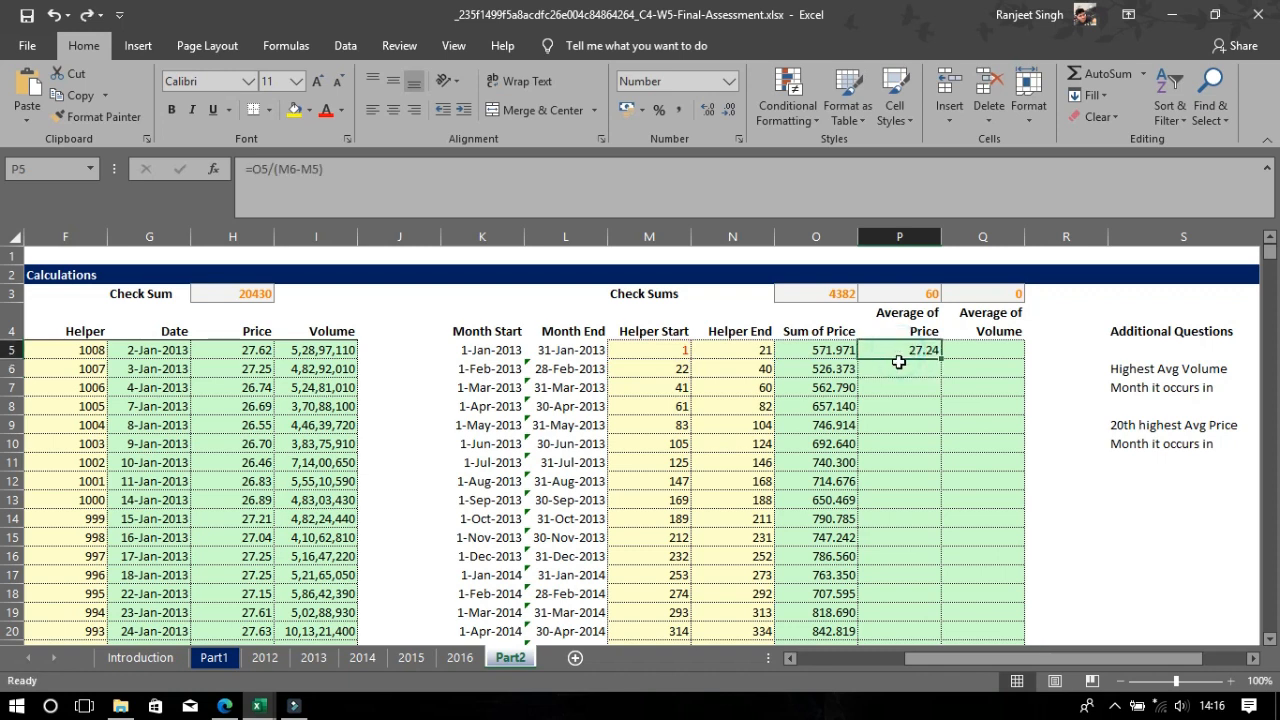
left_click(899, 367)
type("=")
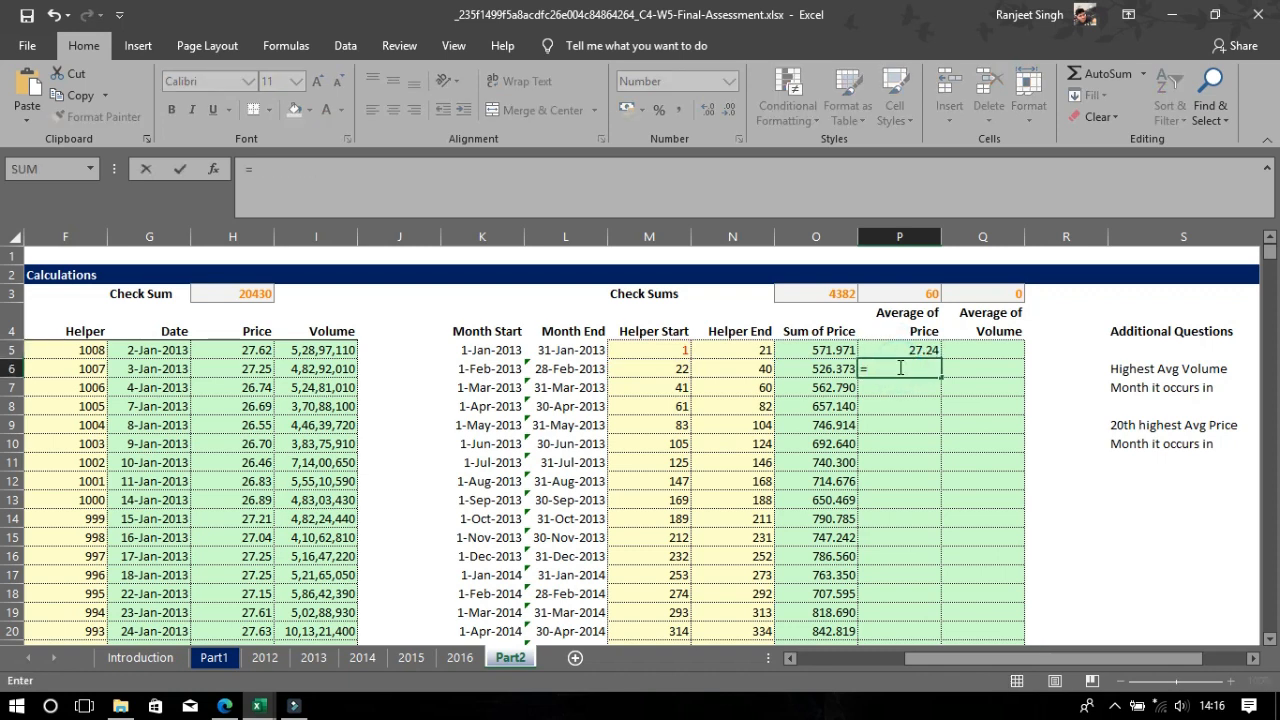
left_click(836, 368)
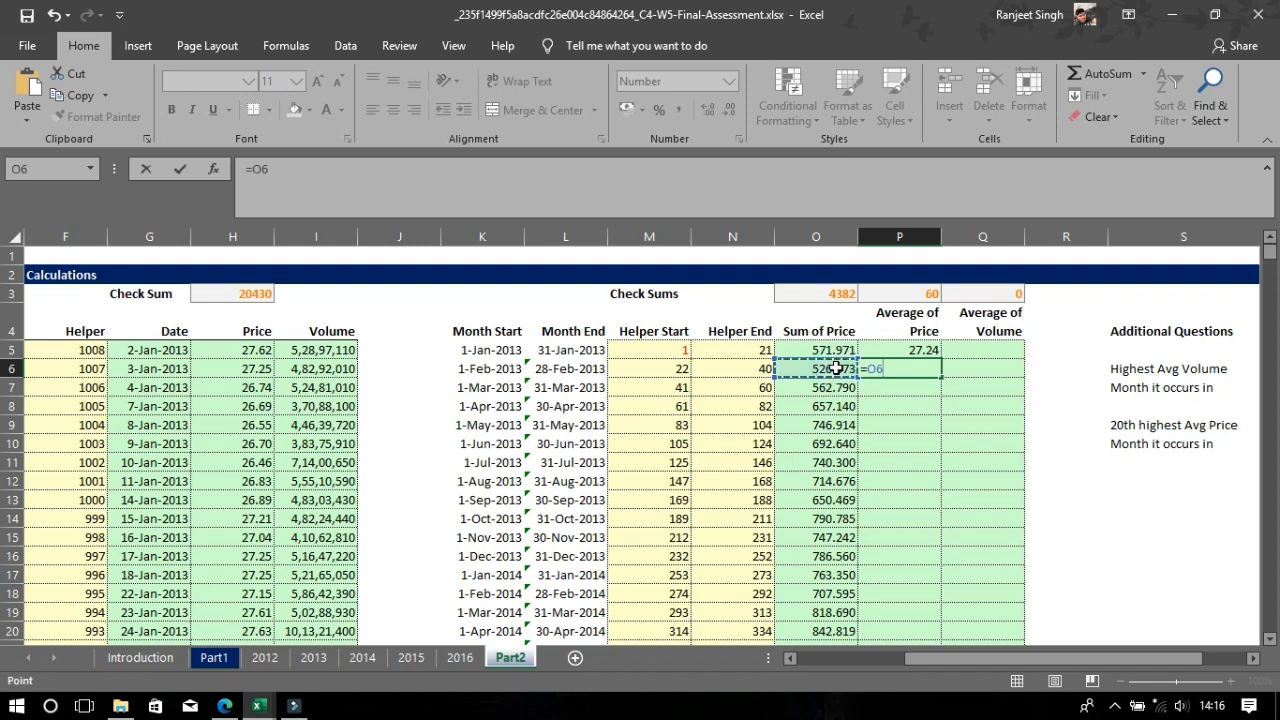
type("/(")
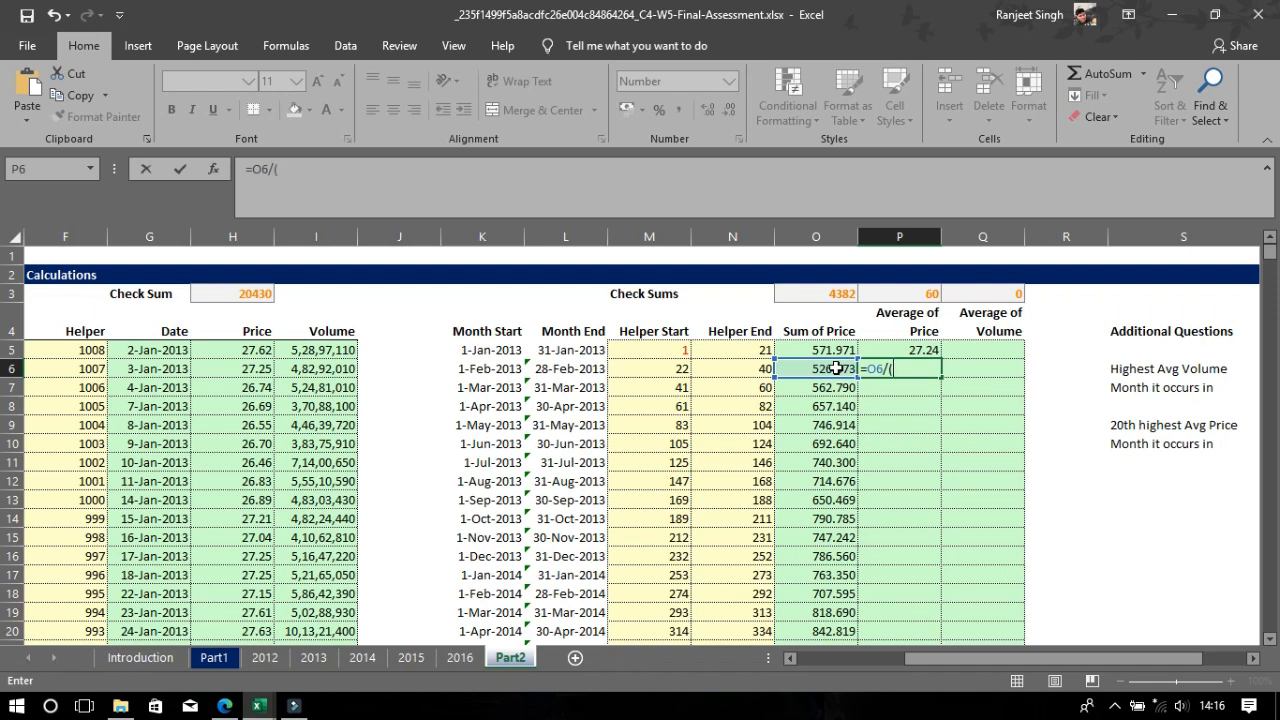
left_click(753, 369)
type("-")
left_click(753, 347)
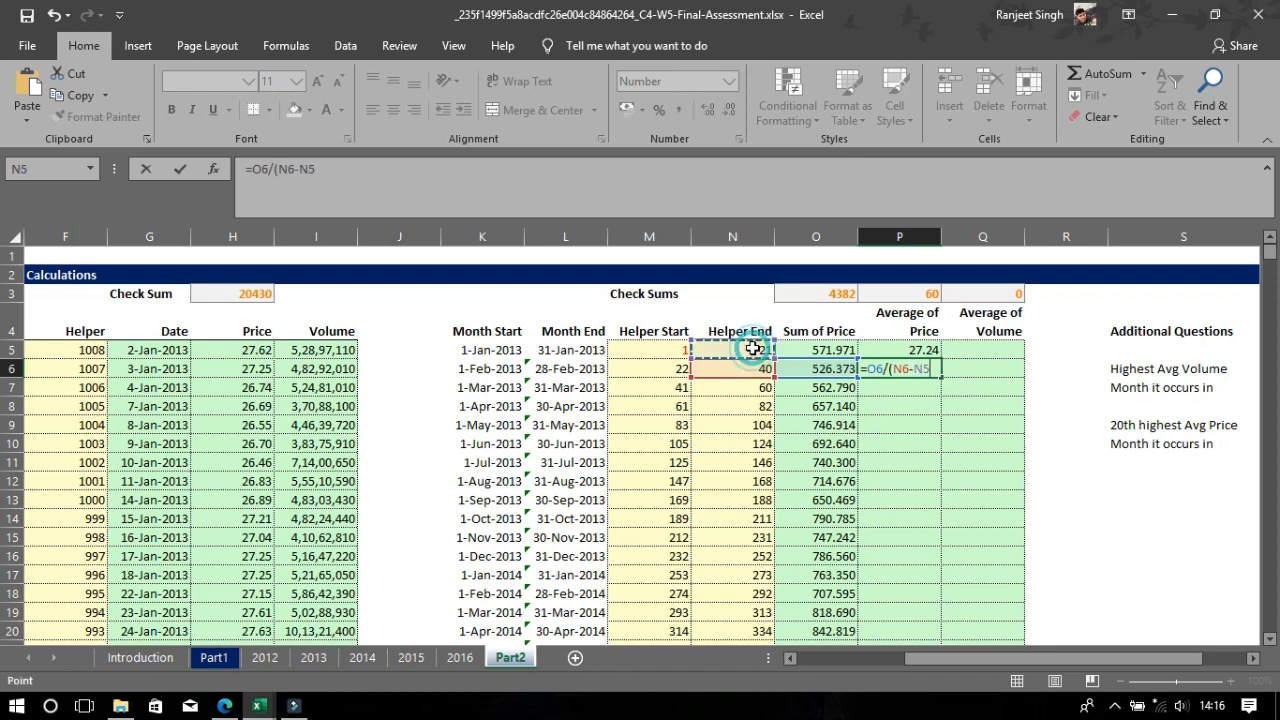
type(")")
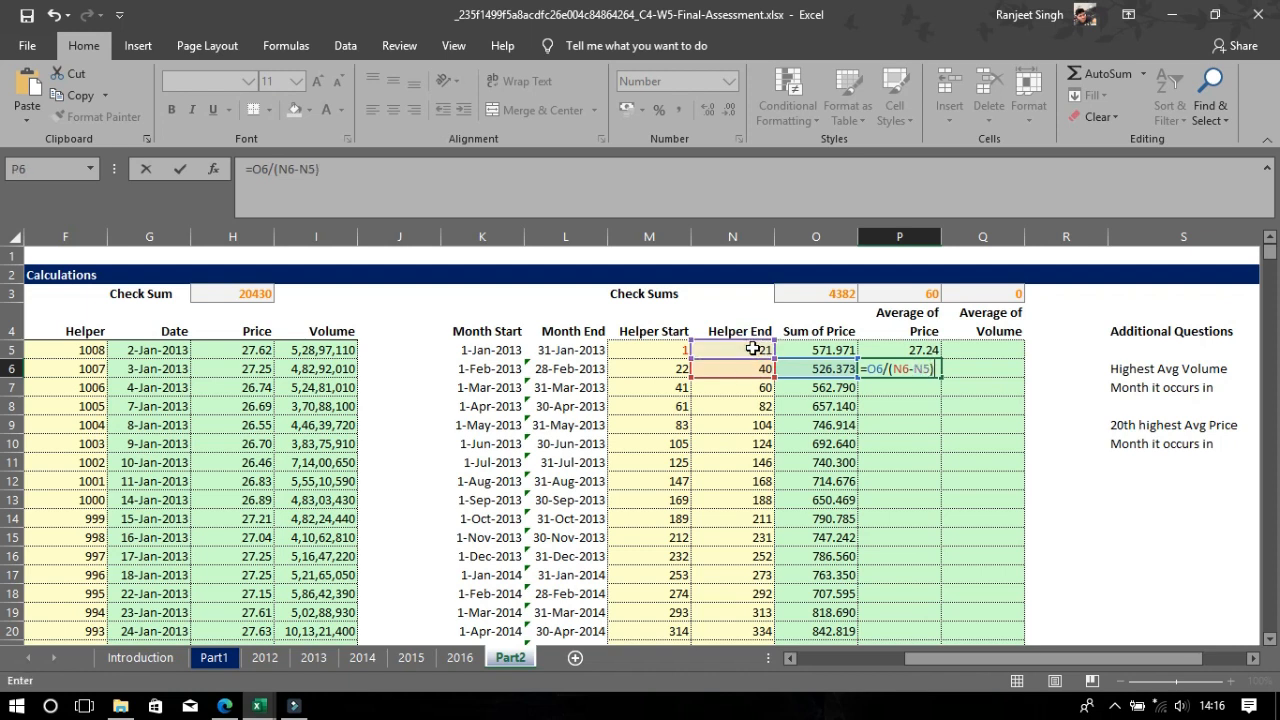
key("Return")
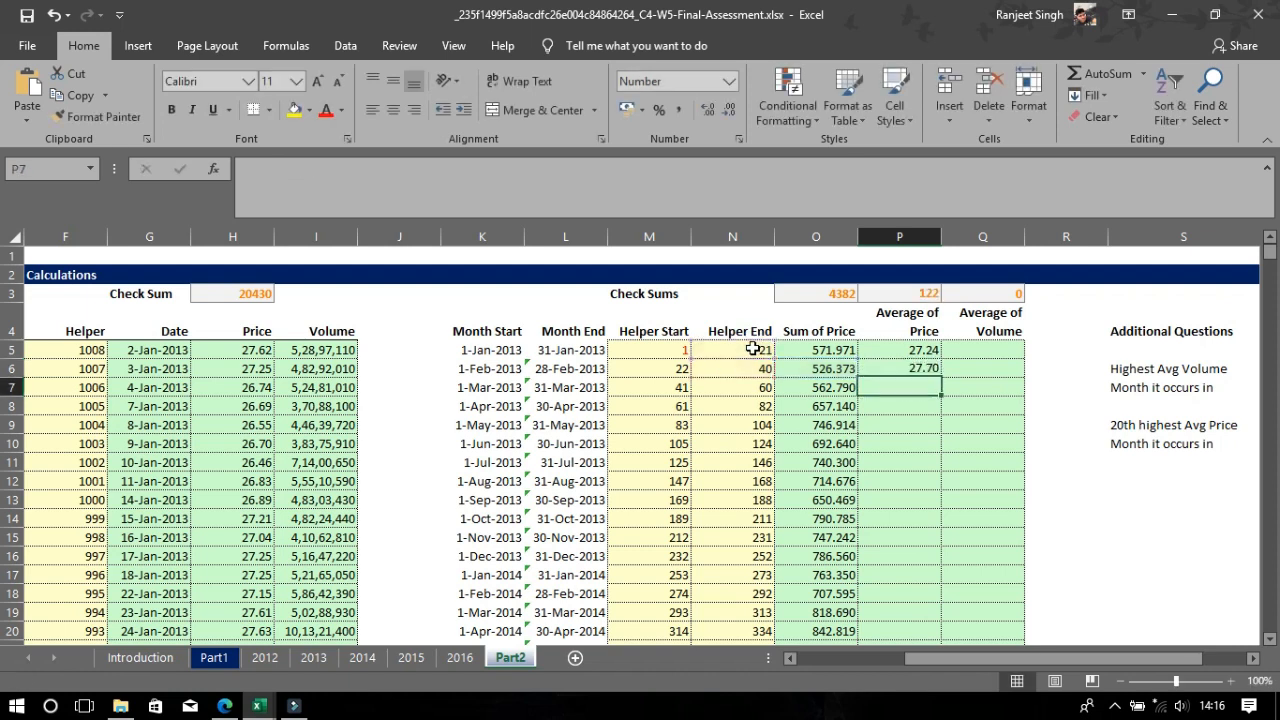
Fill the P6 Average of Price formula down through the remaining months and check the formula in P5
left_click(891, 364)
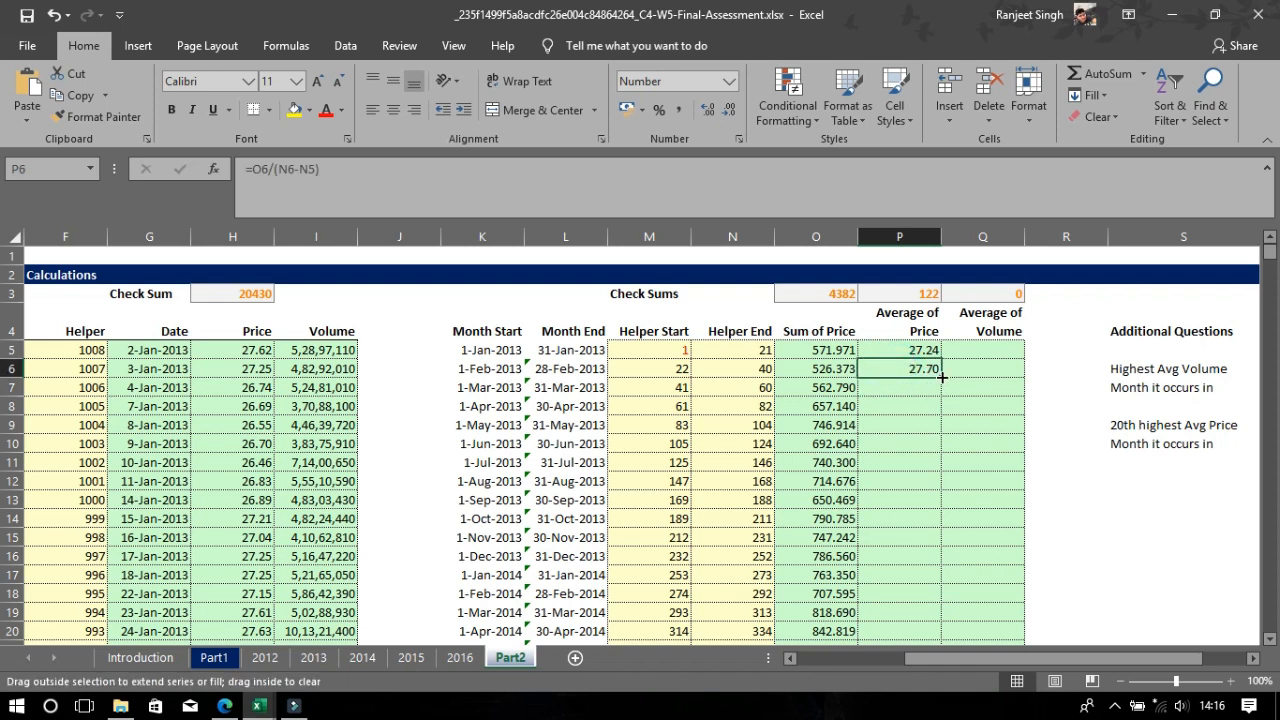
double_click(941, 377)
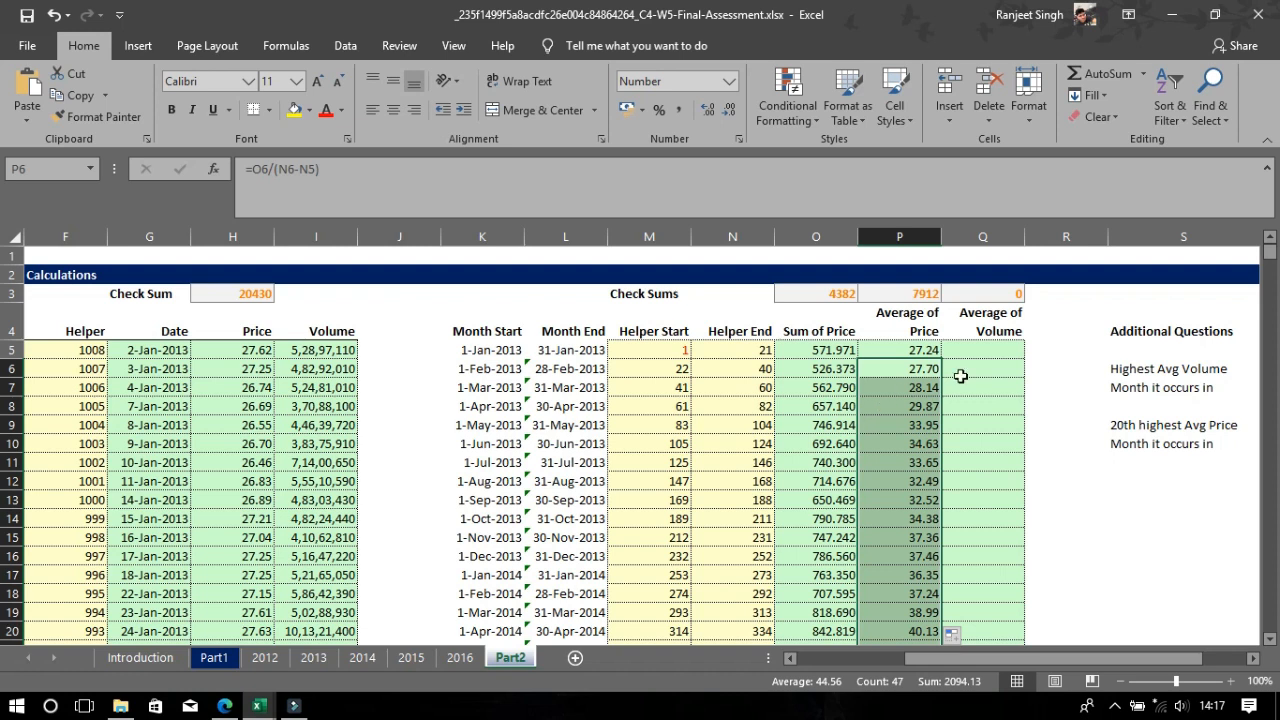
left_click(986, 350)
left_click(920, 351)
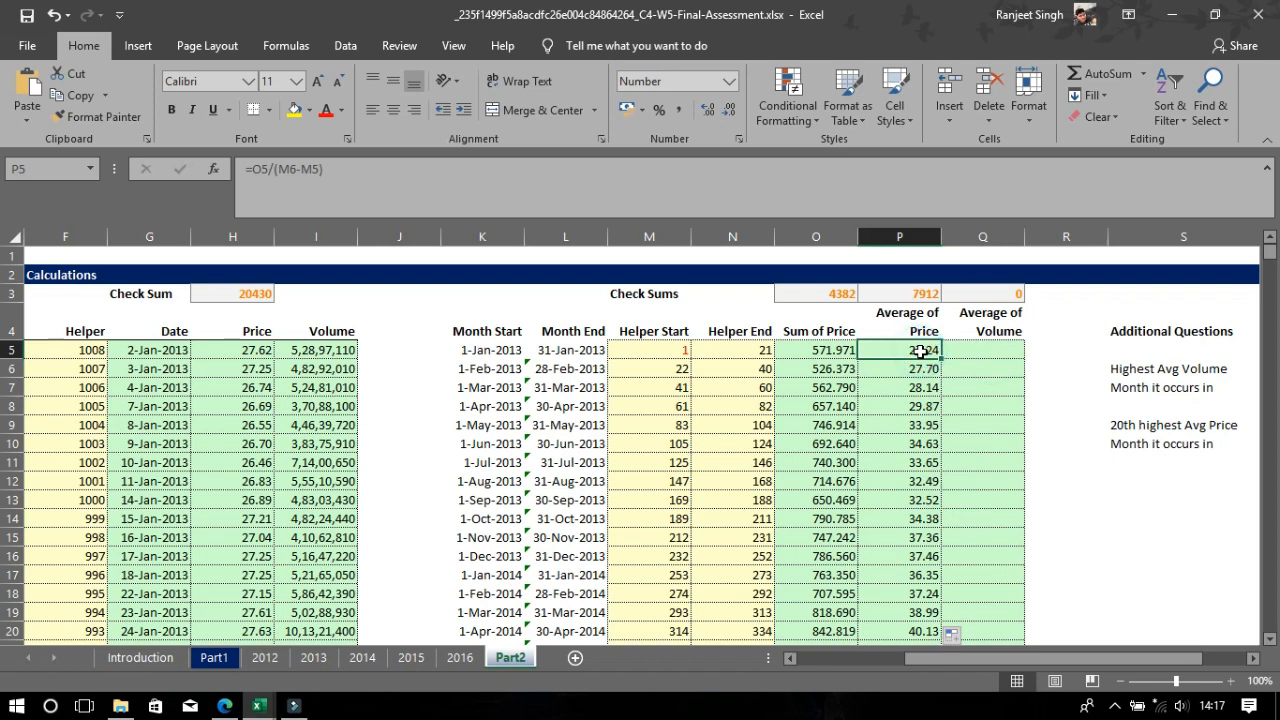
Enter =SUM(OFFSET($I$5,0,0,N5,1))/(N5) in Q5 as the January 2013 Average of Volume
left_click(958, 350)
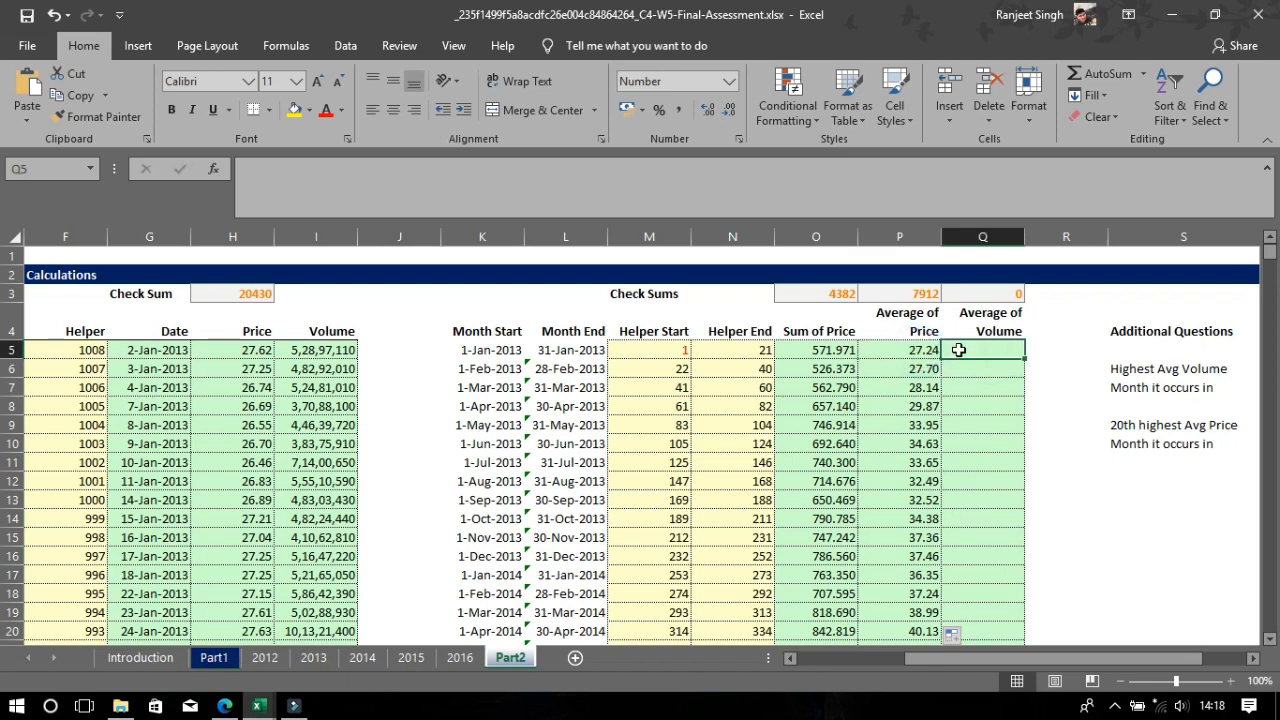
type("=sum")
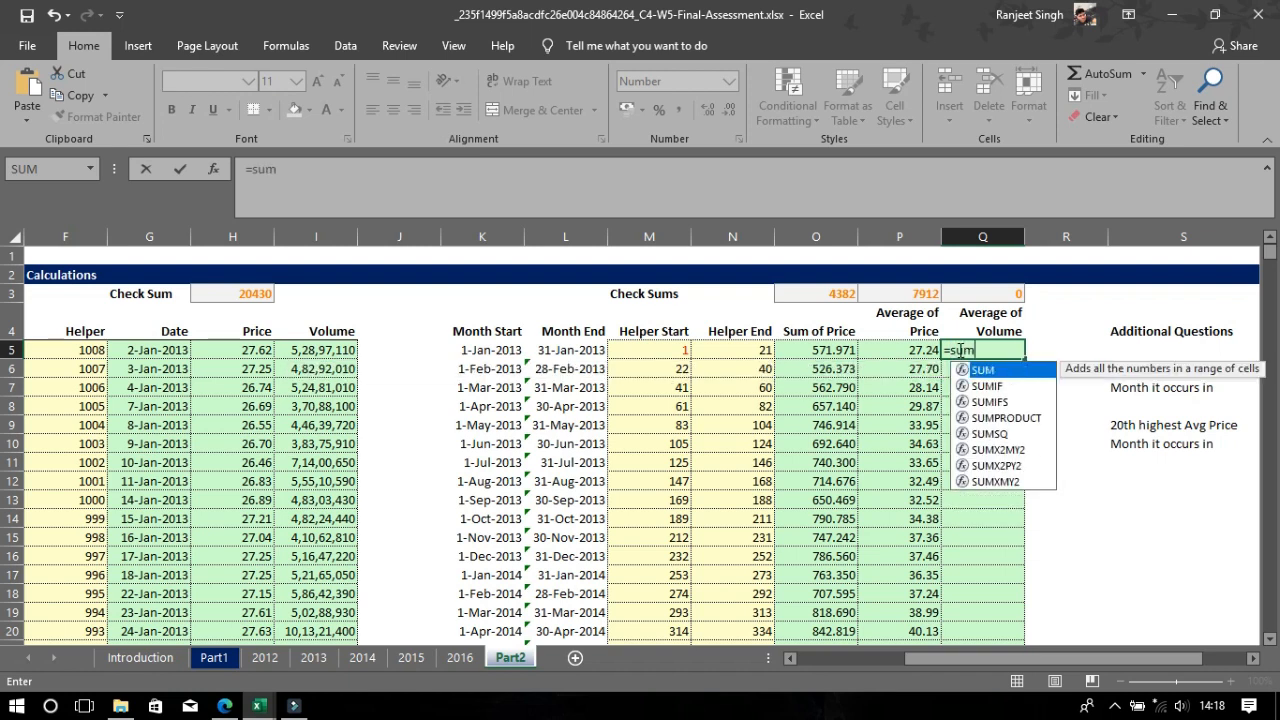
key("Tab")
type("o")
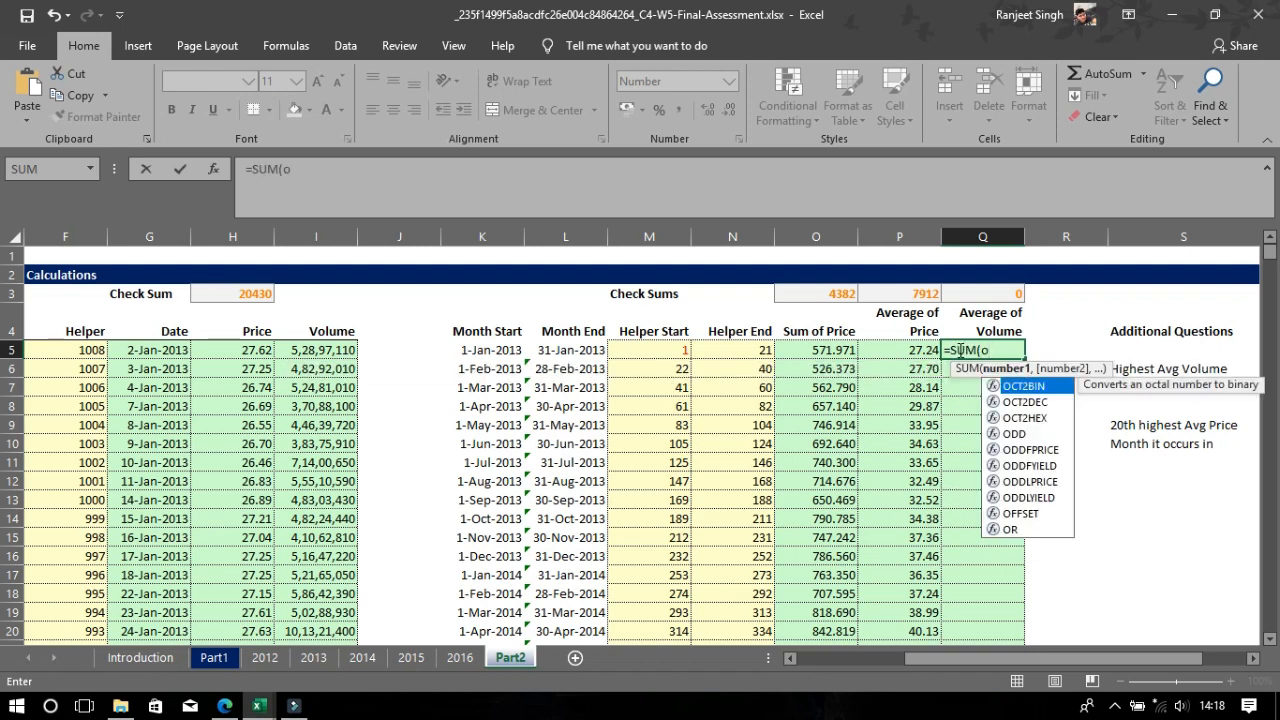
type("ff")
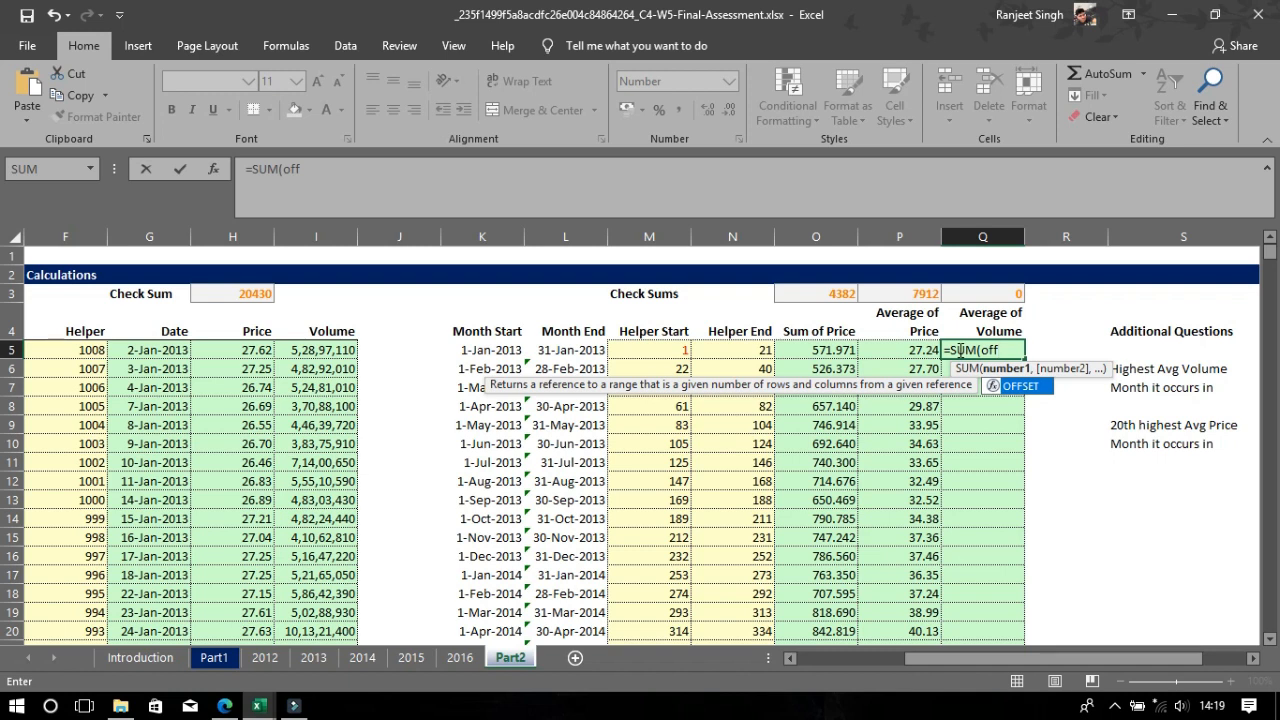
key("Tab")
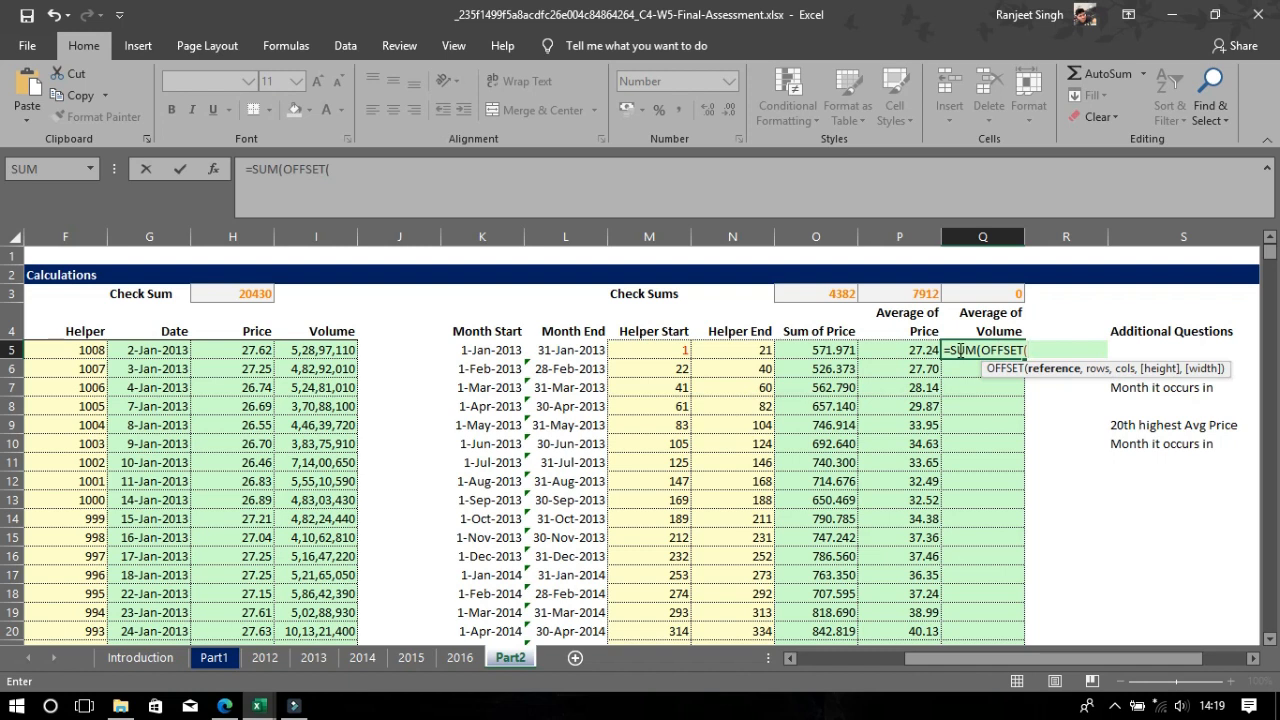
left_click(345, 352)
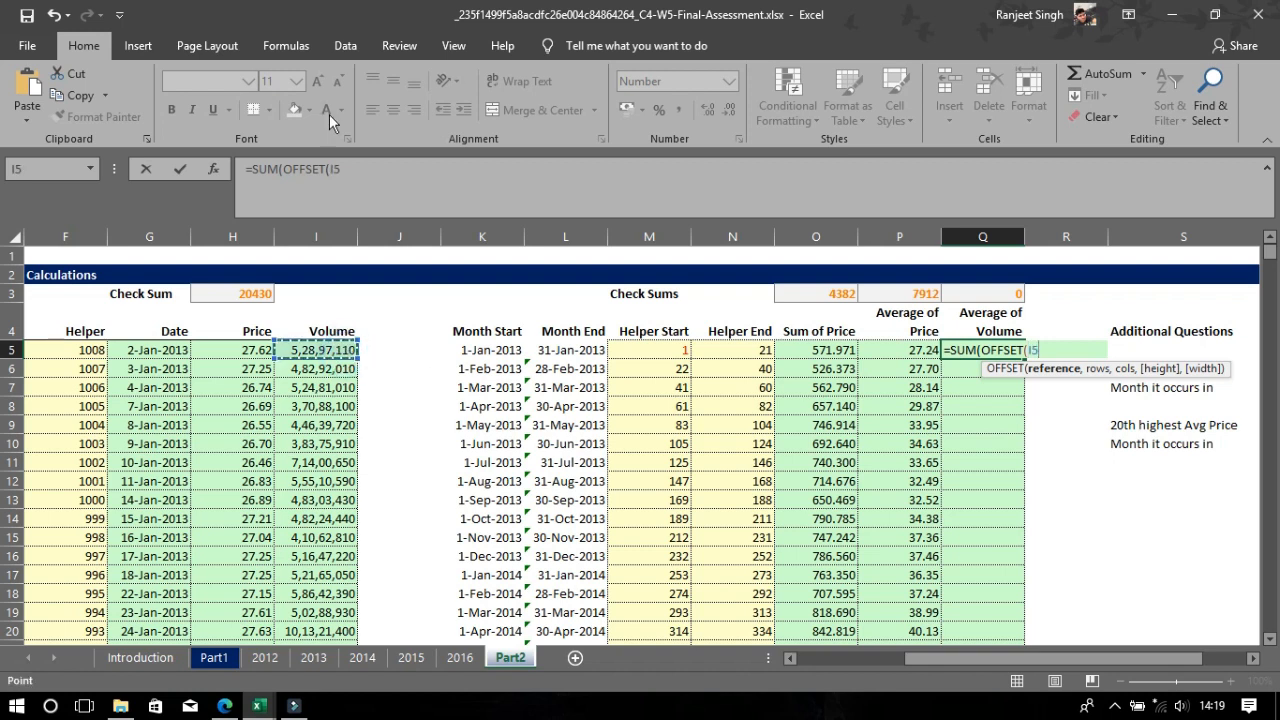
left_click(334, 171)
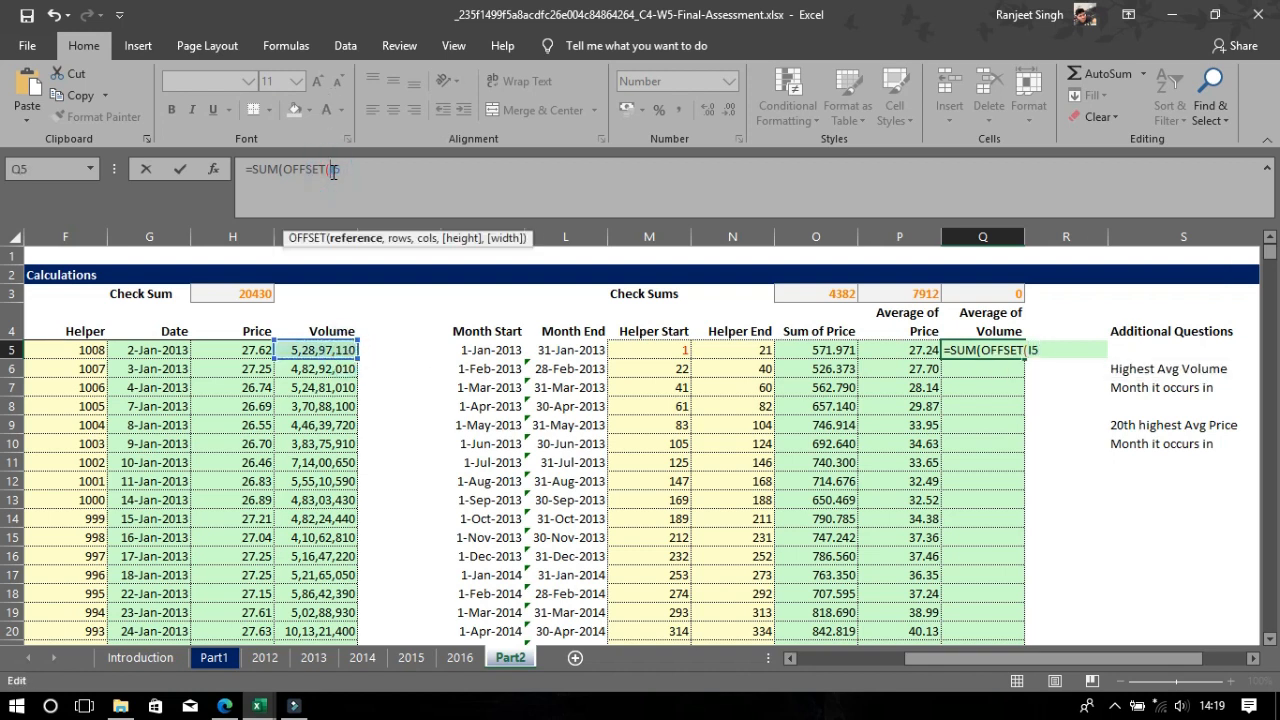
key("F4")
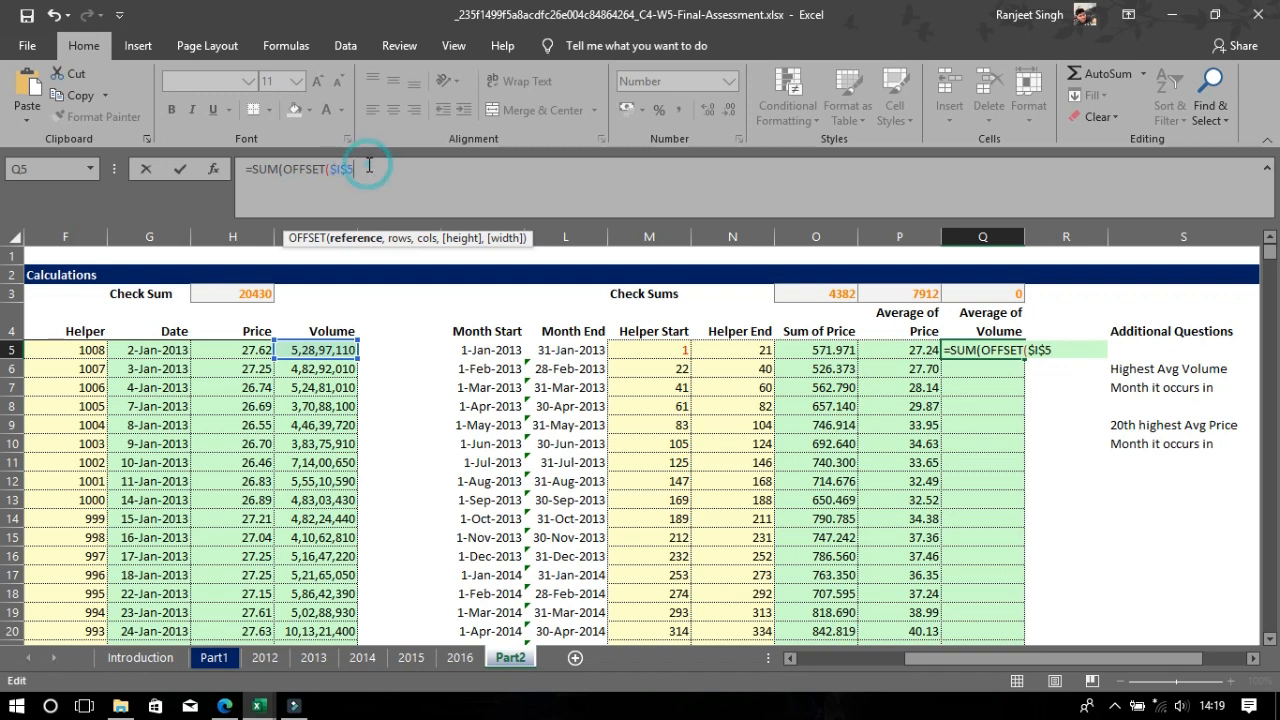
type(",0,0,")
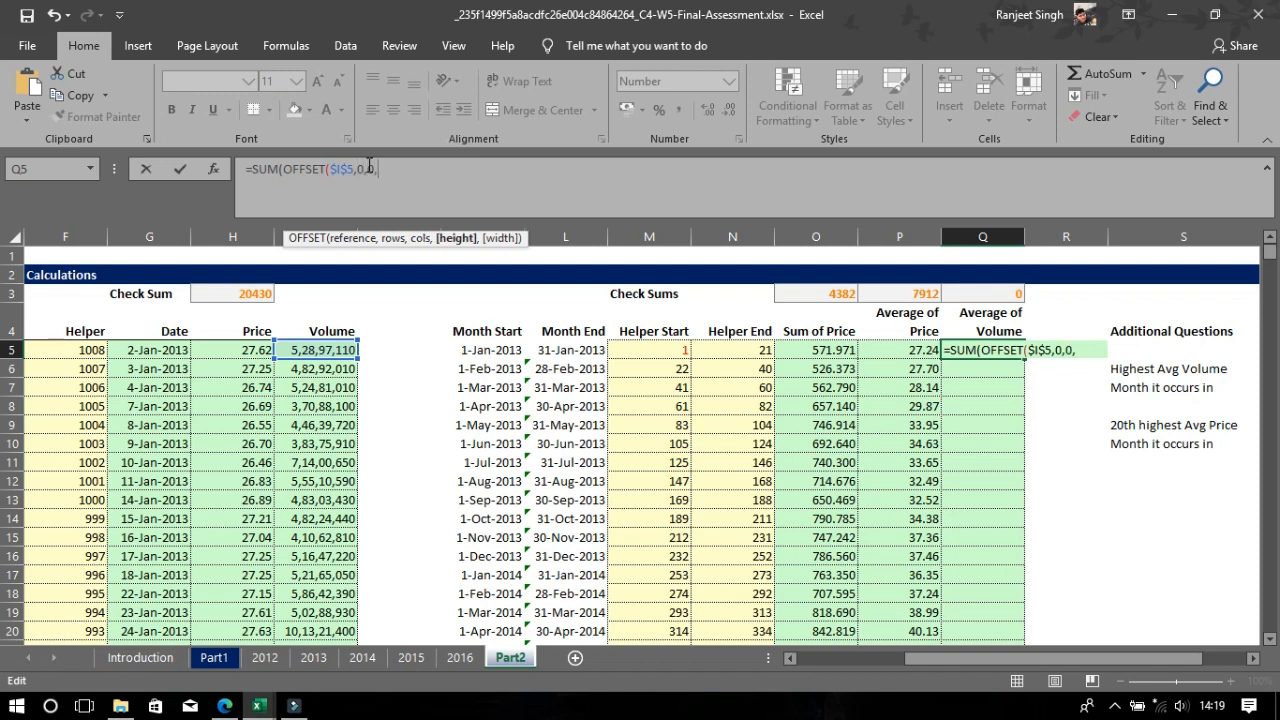
left_click(763, 357)
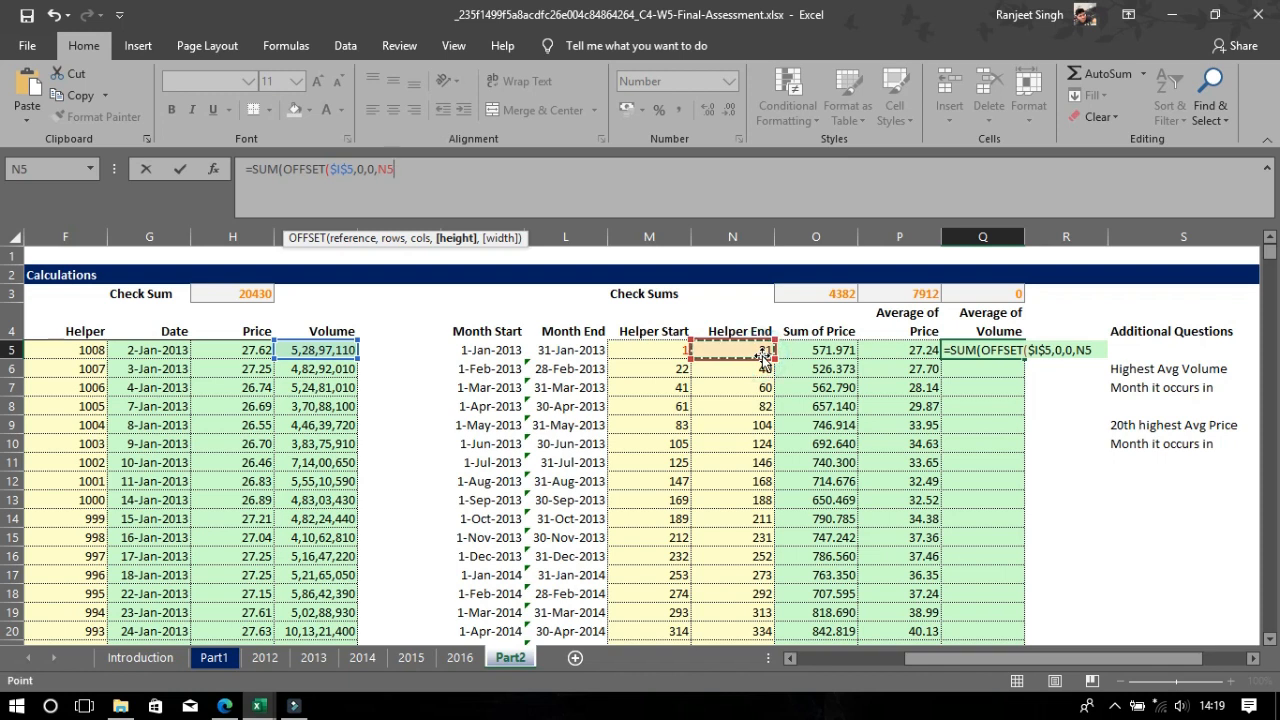
type(",1")
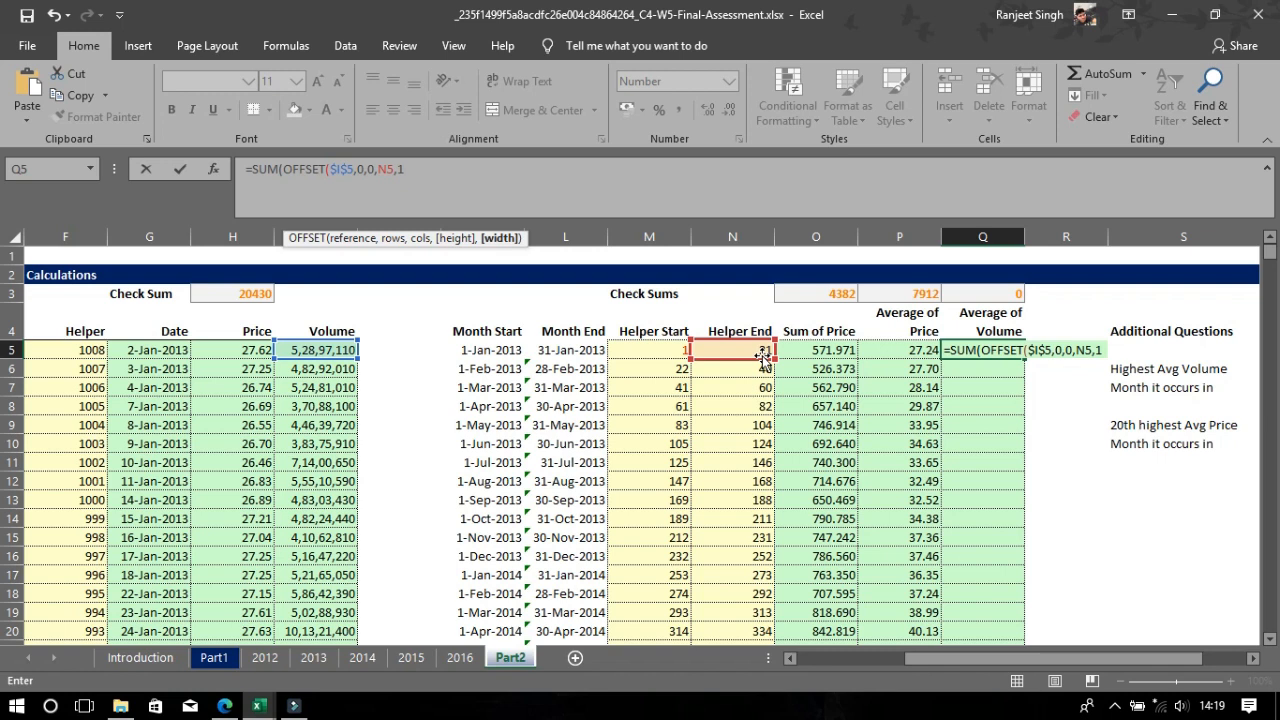
type(")")
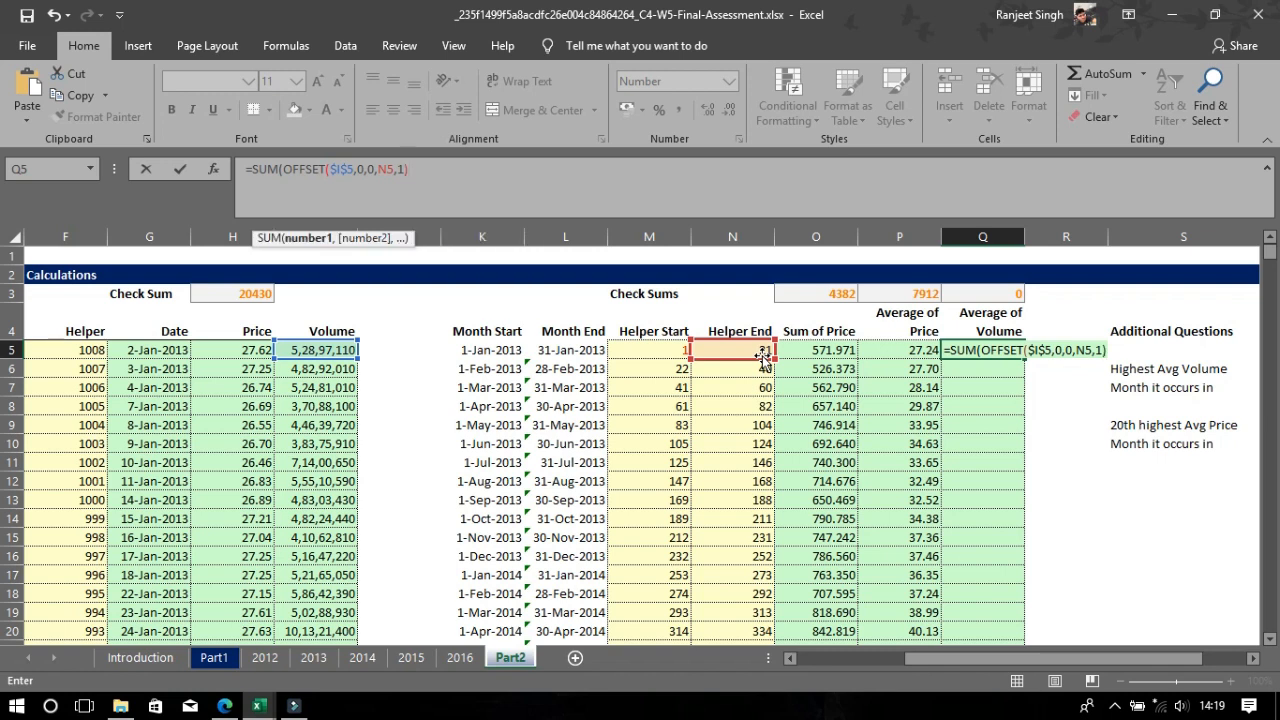
type(")")
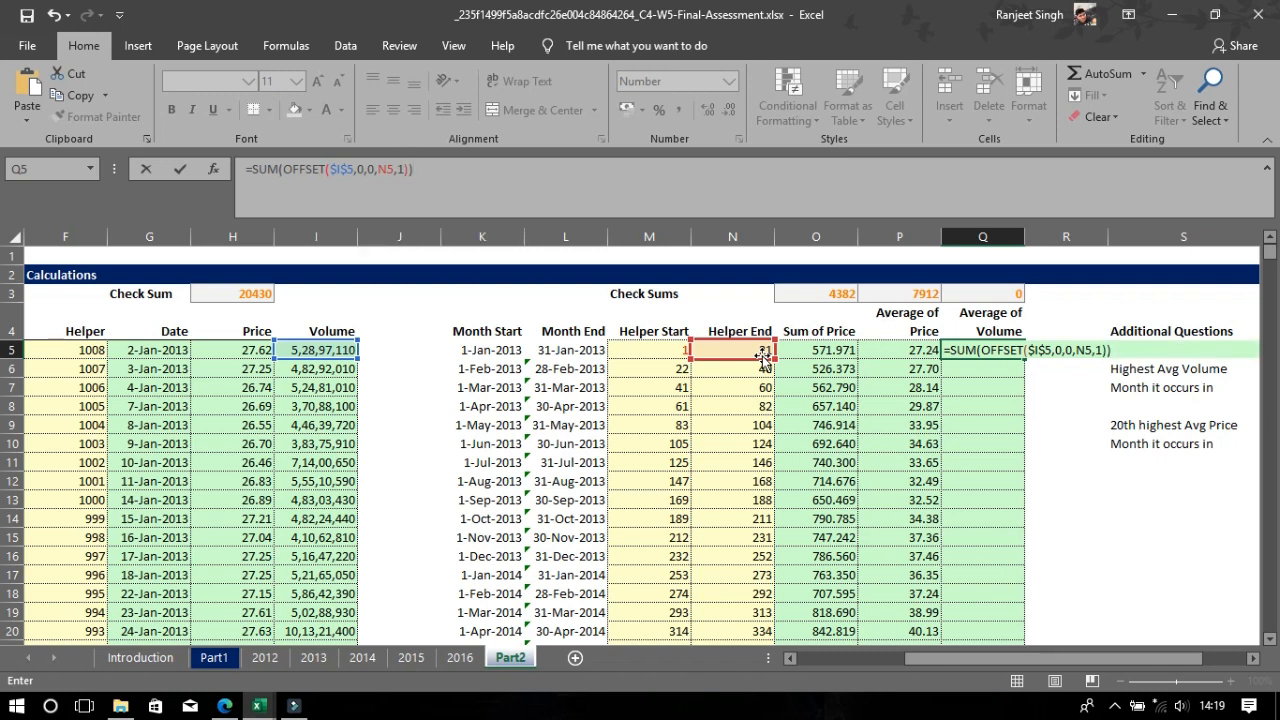
type("/(")
left_click(760, 348)
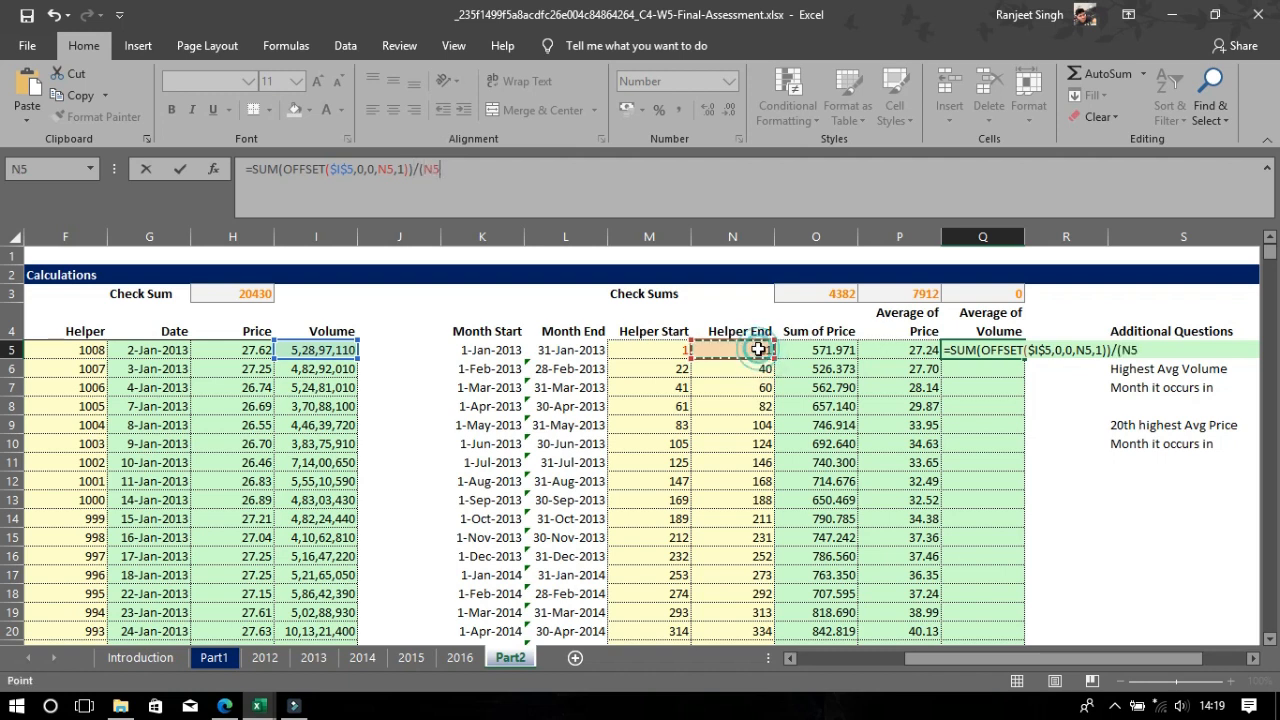
type(")")
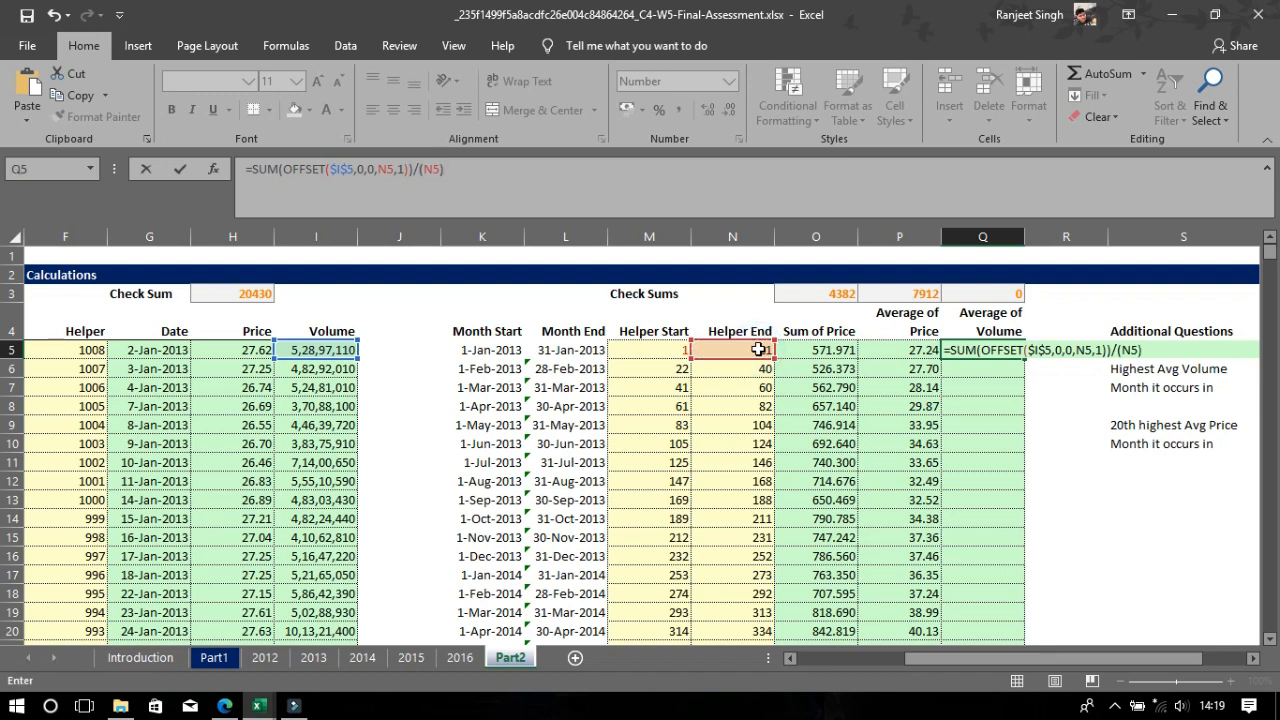
key("Return")
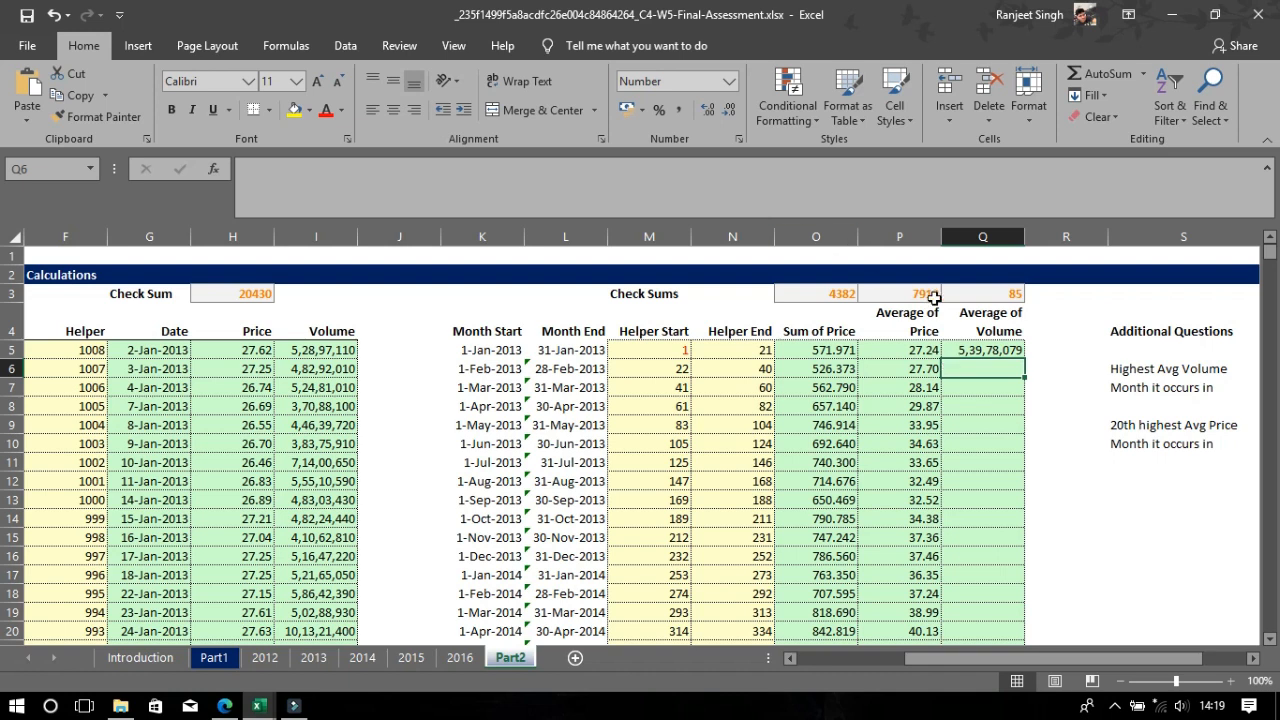
Show the Q5 average volume with three decimal places and widen column Q to fit the number
left_click(1002, 350)
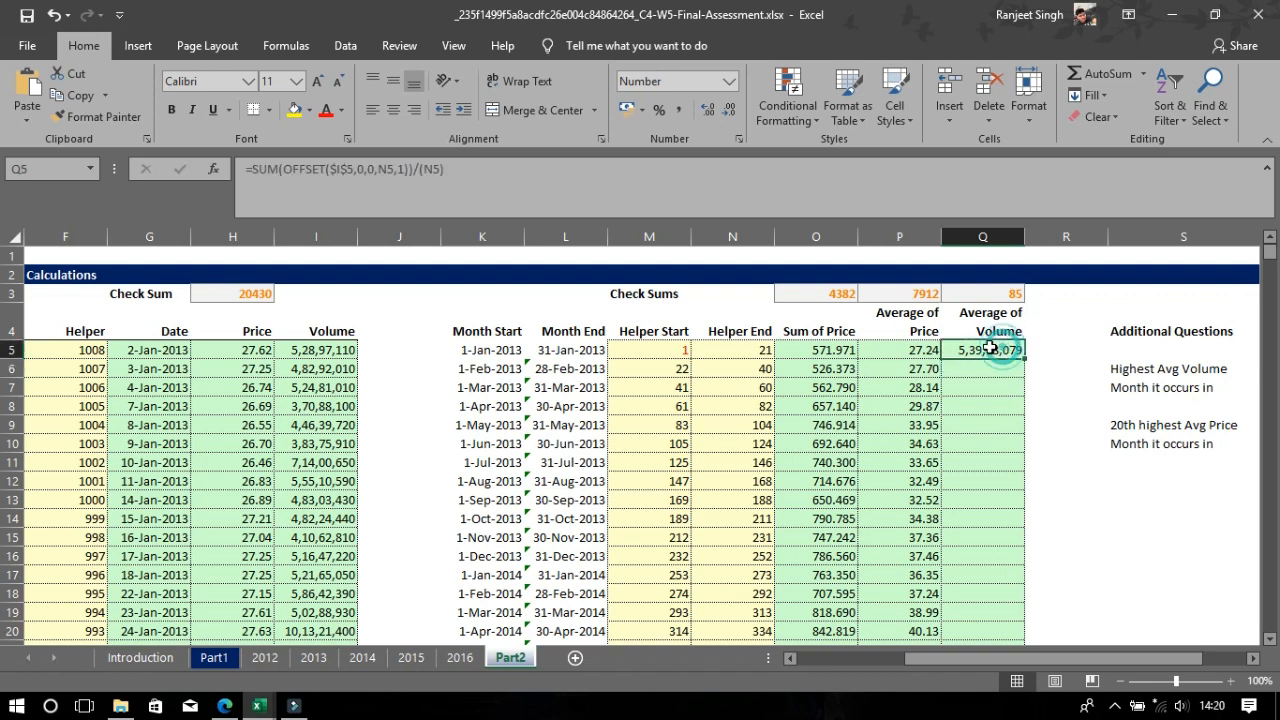
left_click(703, 117)
left_click(703, 117)
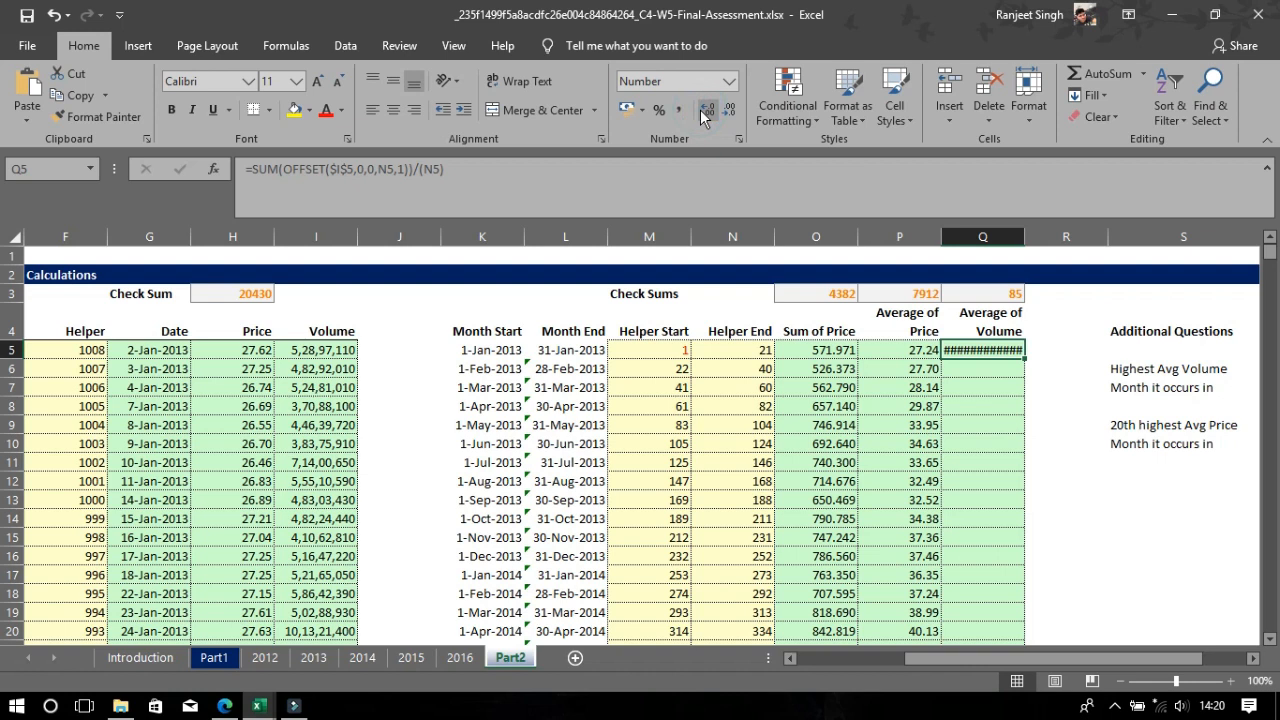
left_click_drag(1026, 237, 1046, 235)
left_click(1033, 238)
left_click(1042, 234)
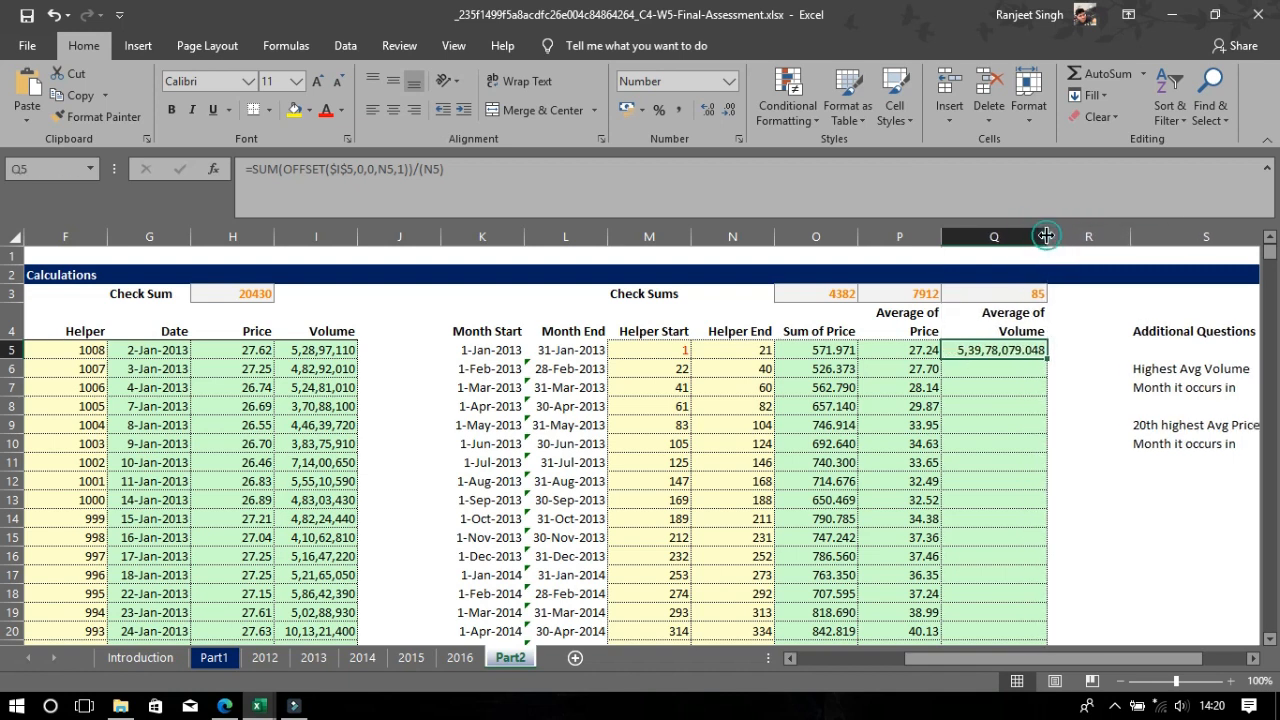
Start the February 2013 Average of Volume formula in Q6 with SUM and OFFSET, using I$5 as the reference
left_click(985, 374)
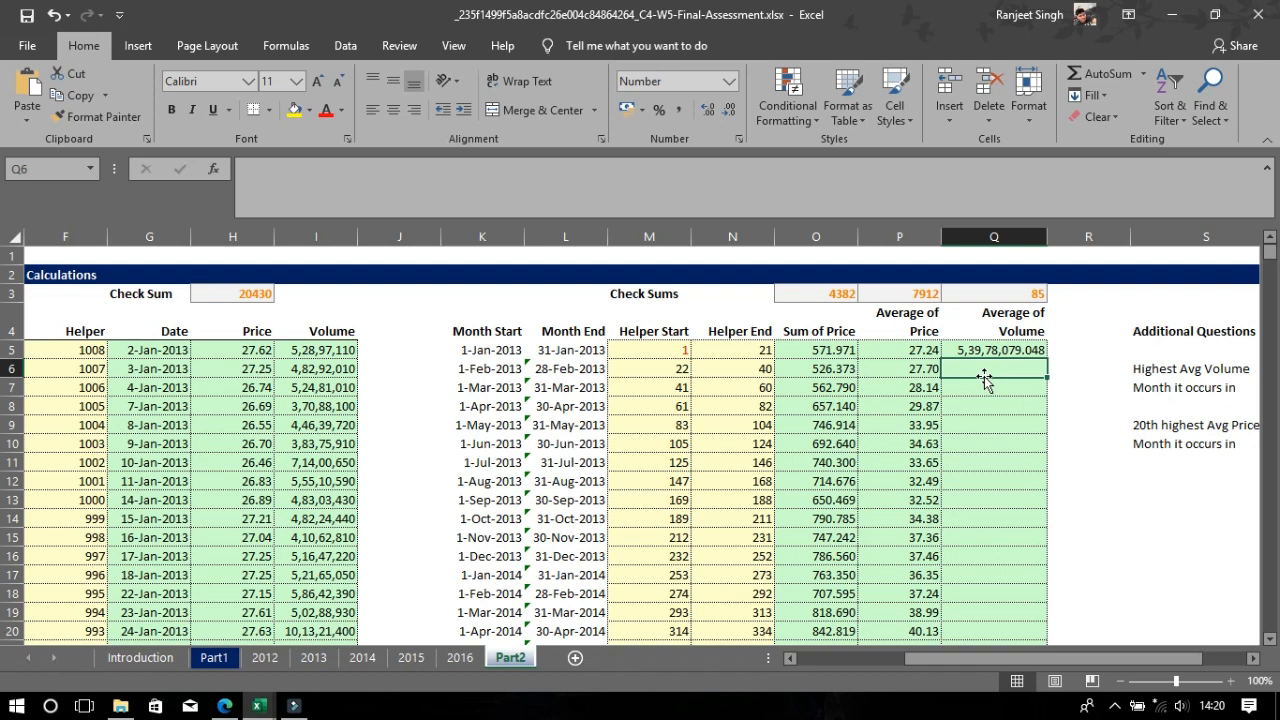
type("=sum")
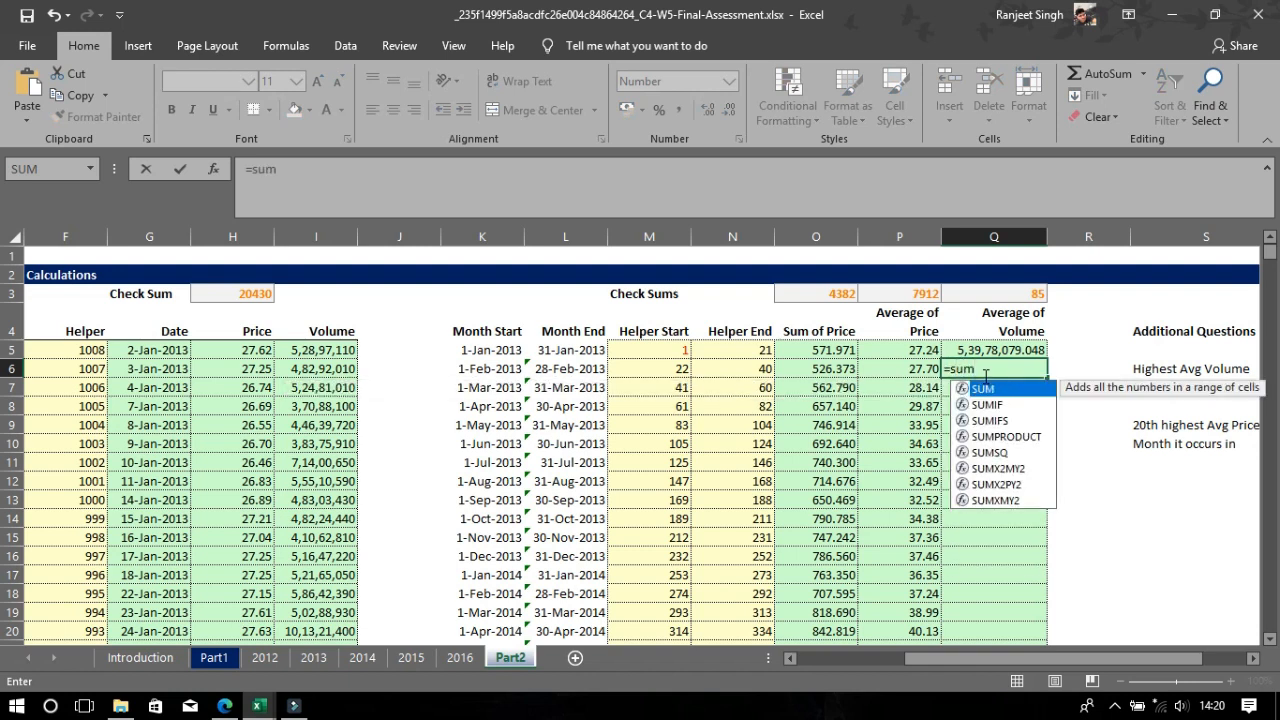
key("Tab")
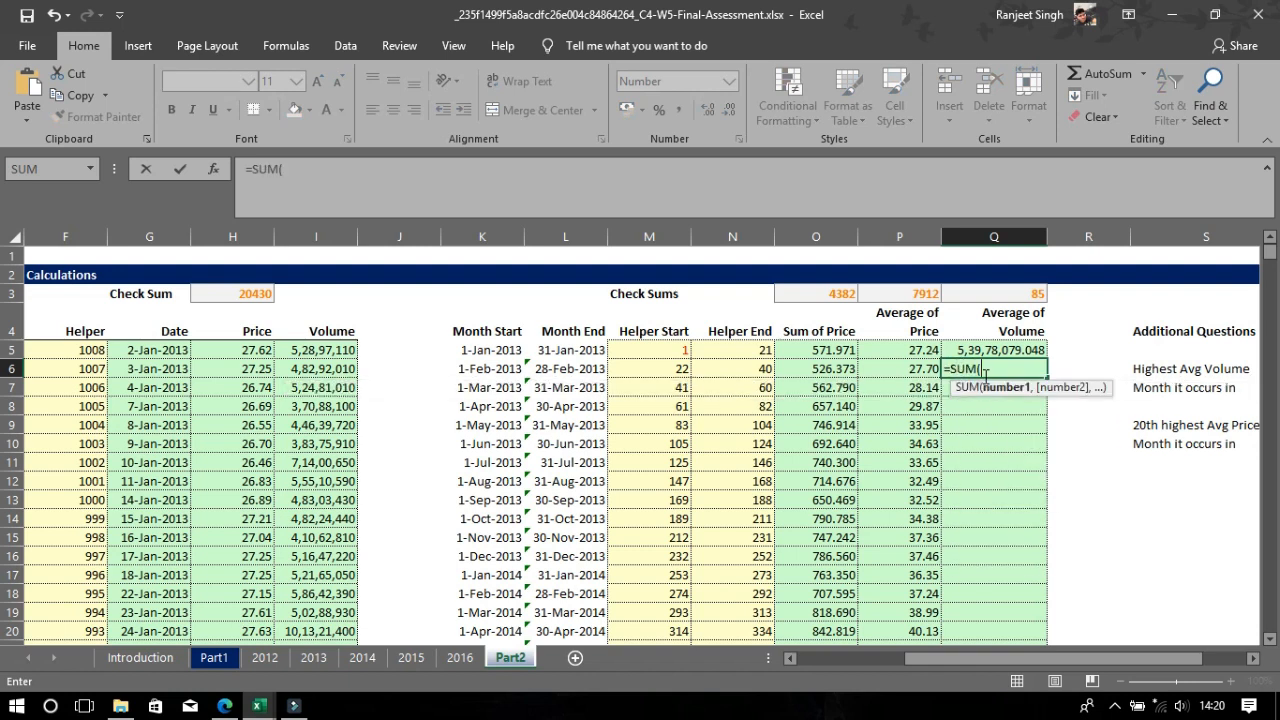
type("off")
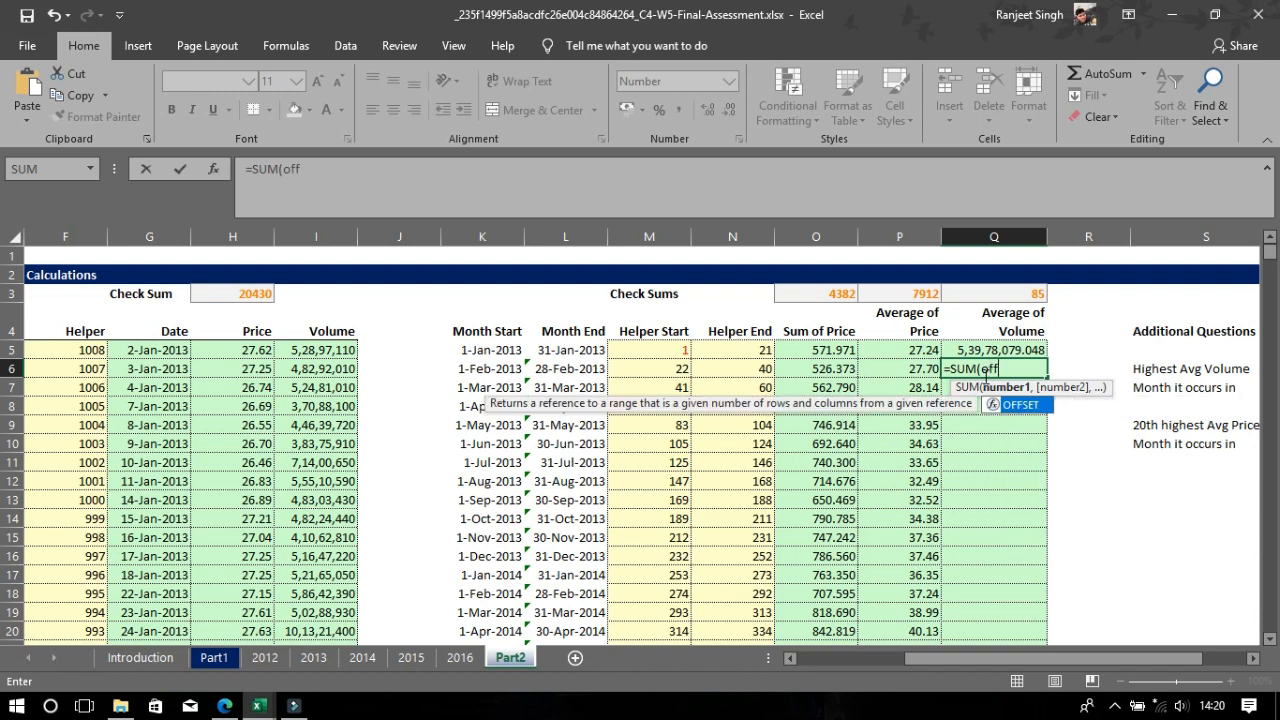
key("Tab")
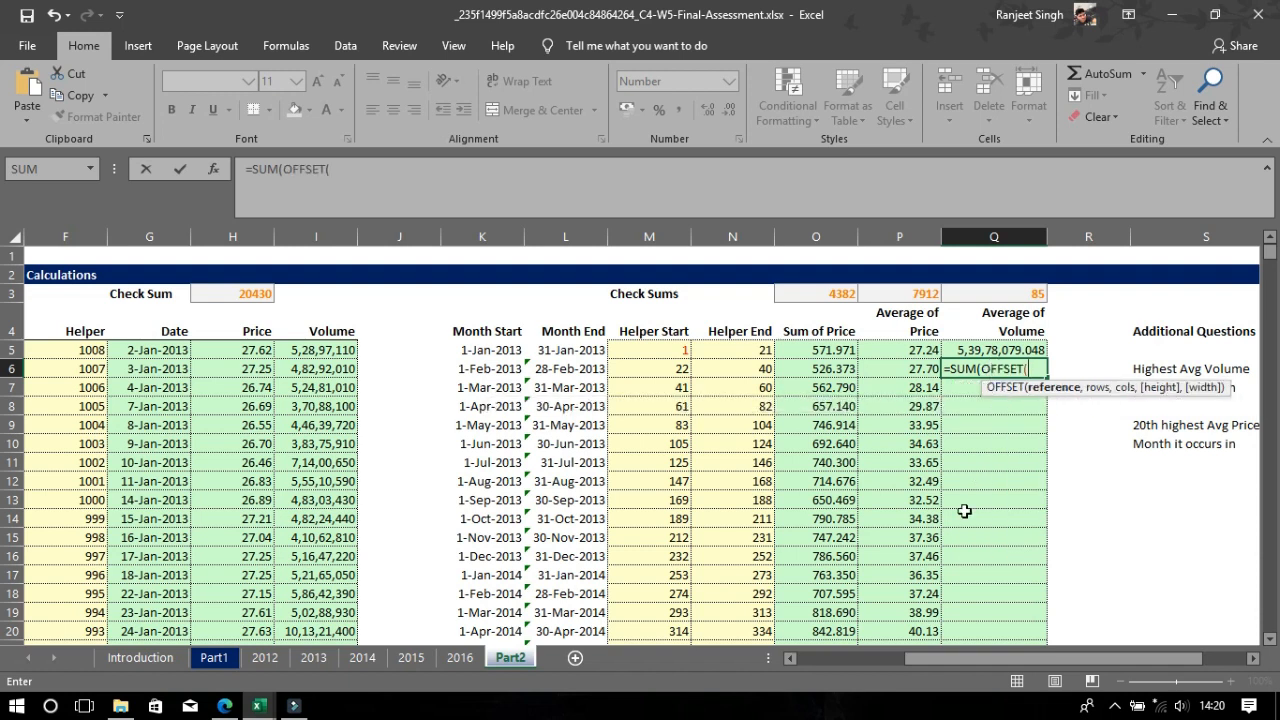
type("i")
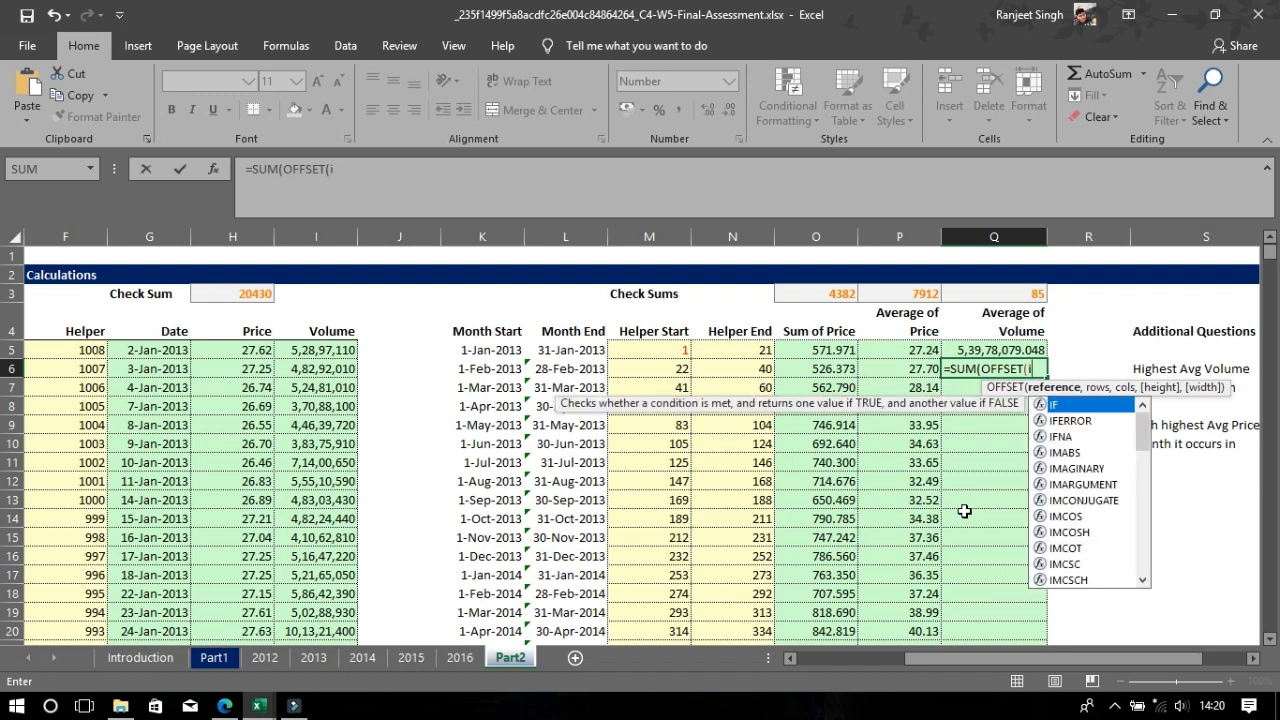
key("BackSpace")
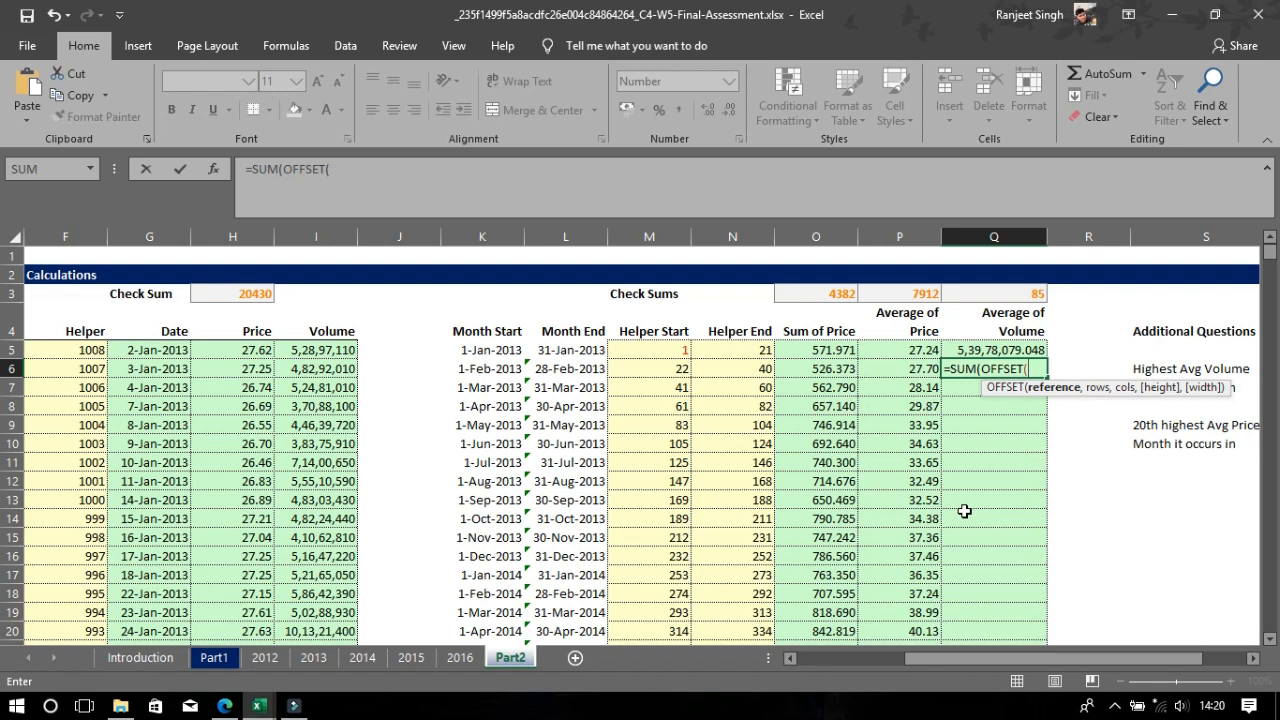
type("I5")
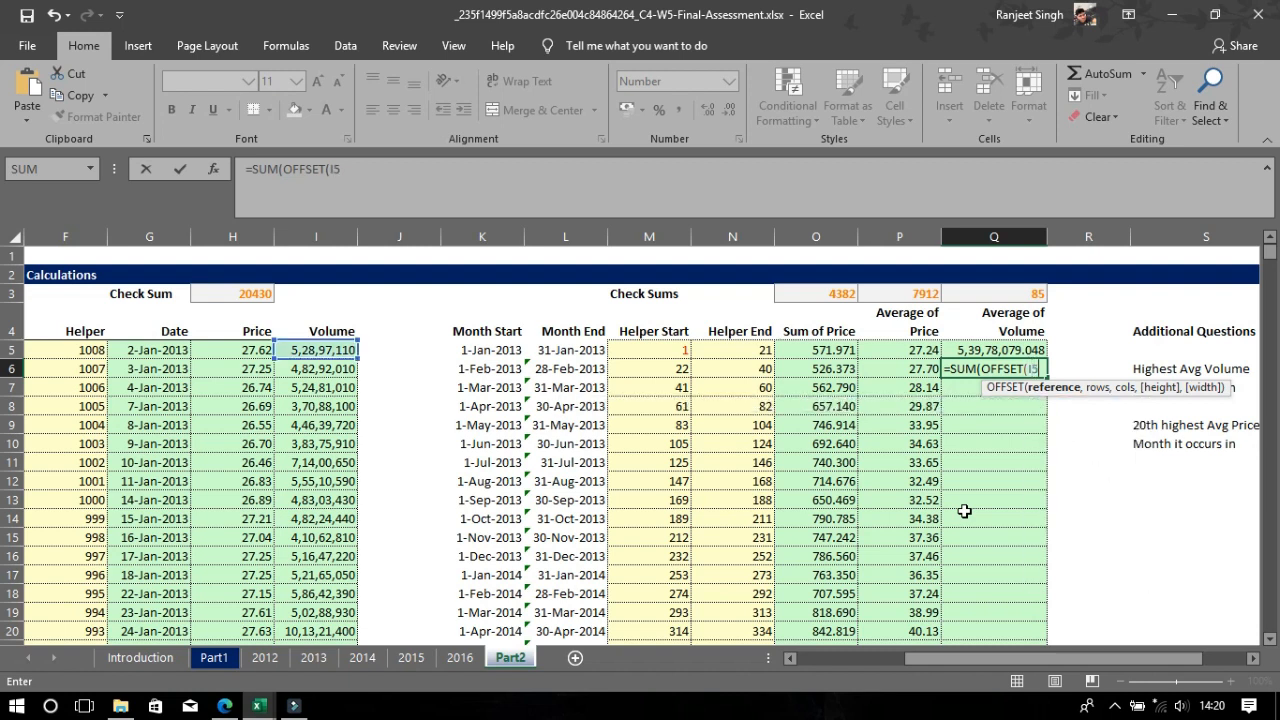
left_click(335, 169)
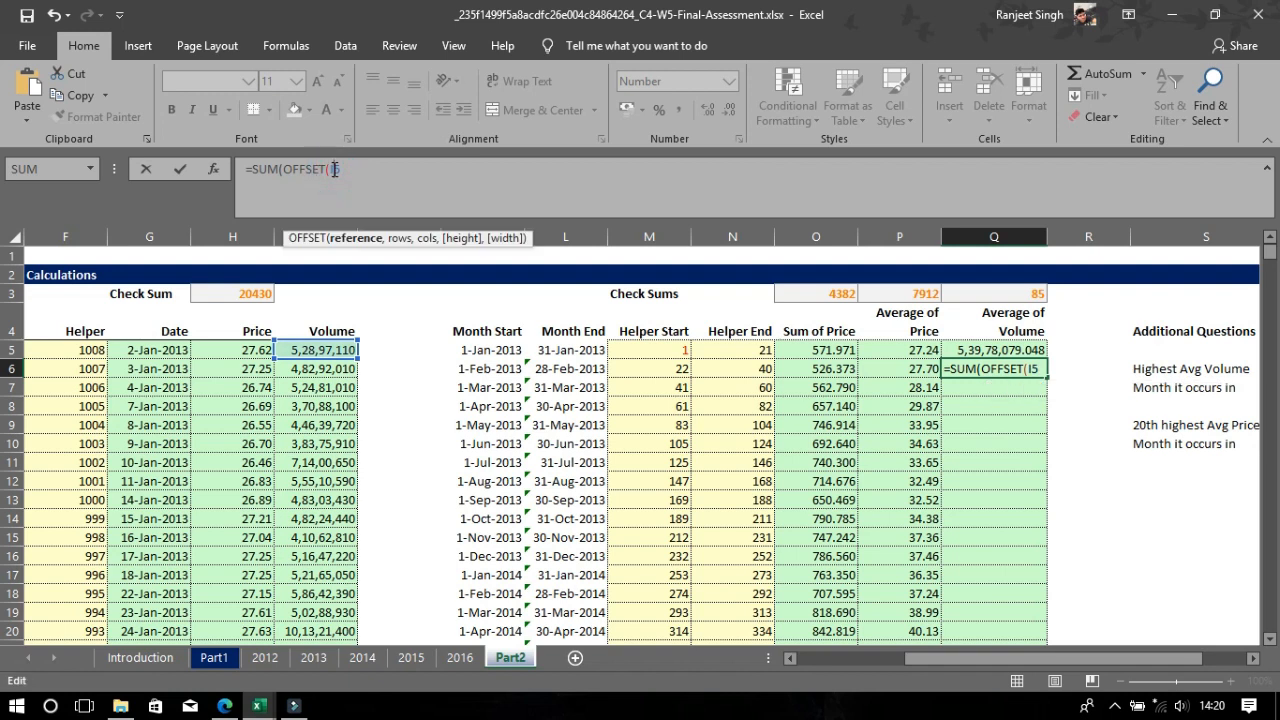
key("F4")
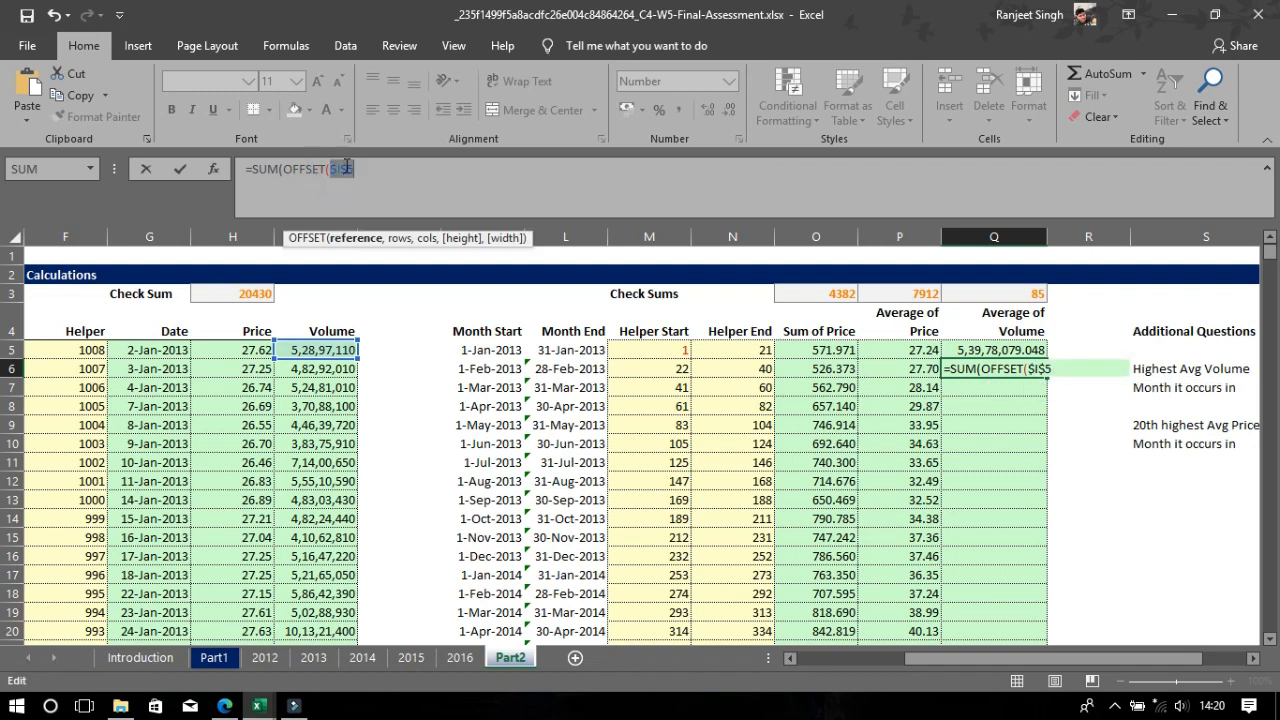
key("F4")
left_click(347, 174)
type(",")
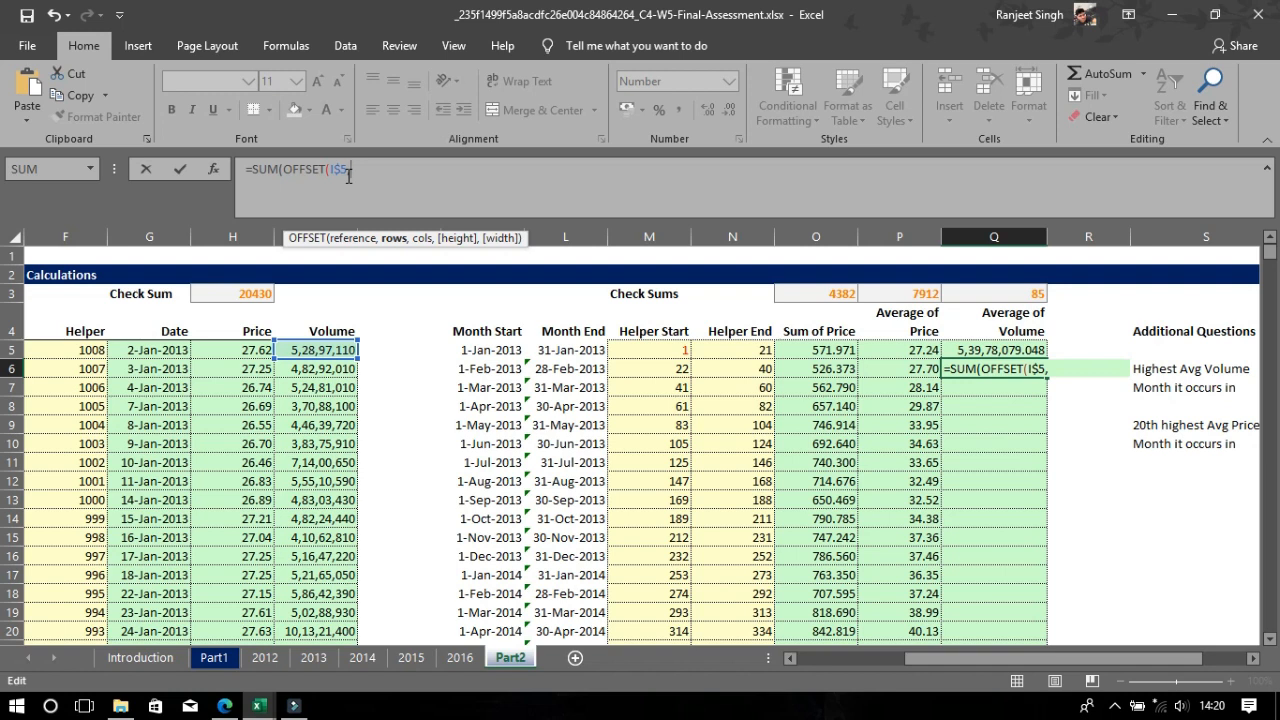
Add M6-M$5 as the OFFSET rows argument and 0 as the columns argument in the Q6 formula
type("M6")
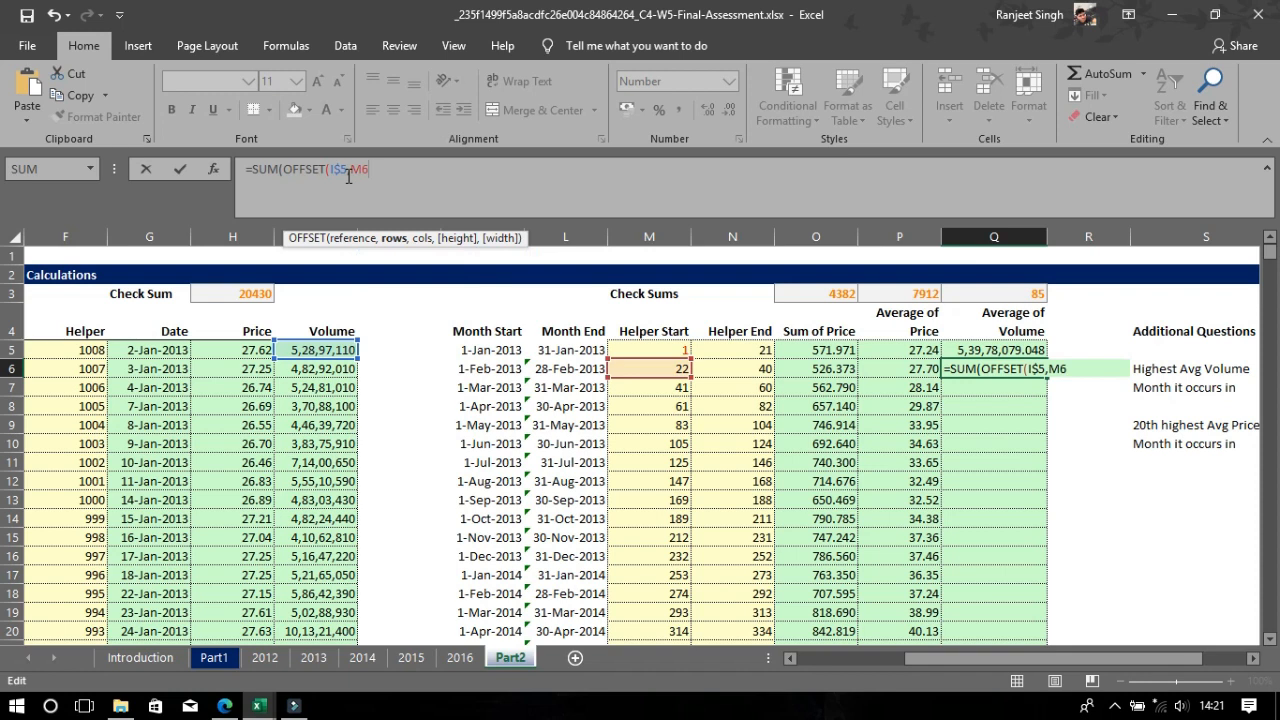
type("-M5")
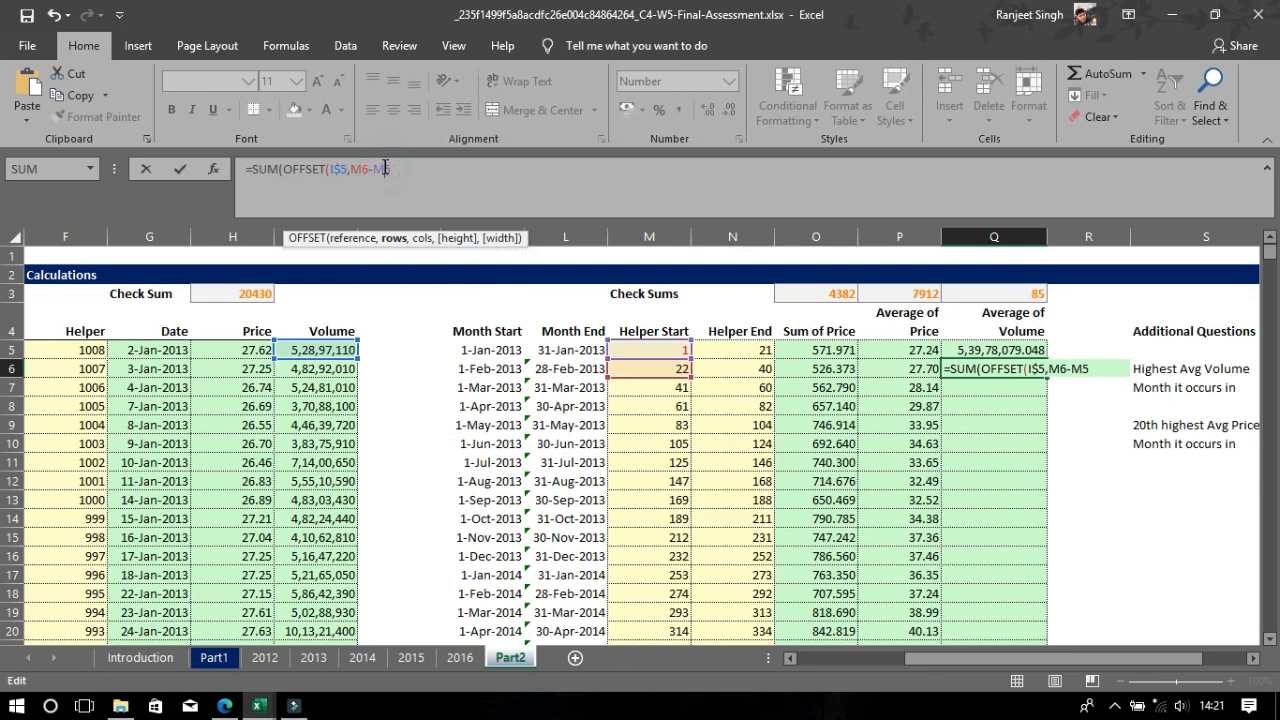
key("F4")
key("F4")
left_click(408, 173)
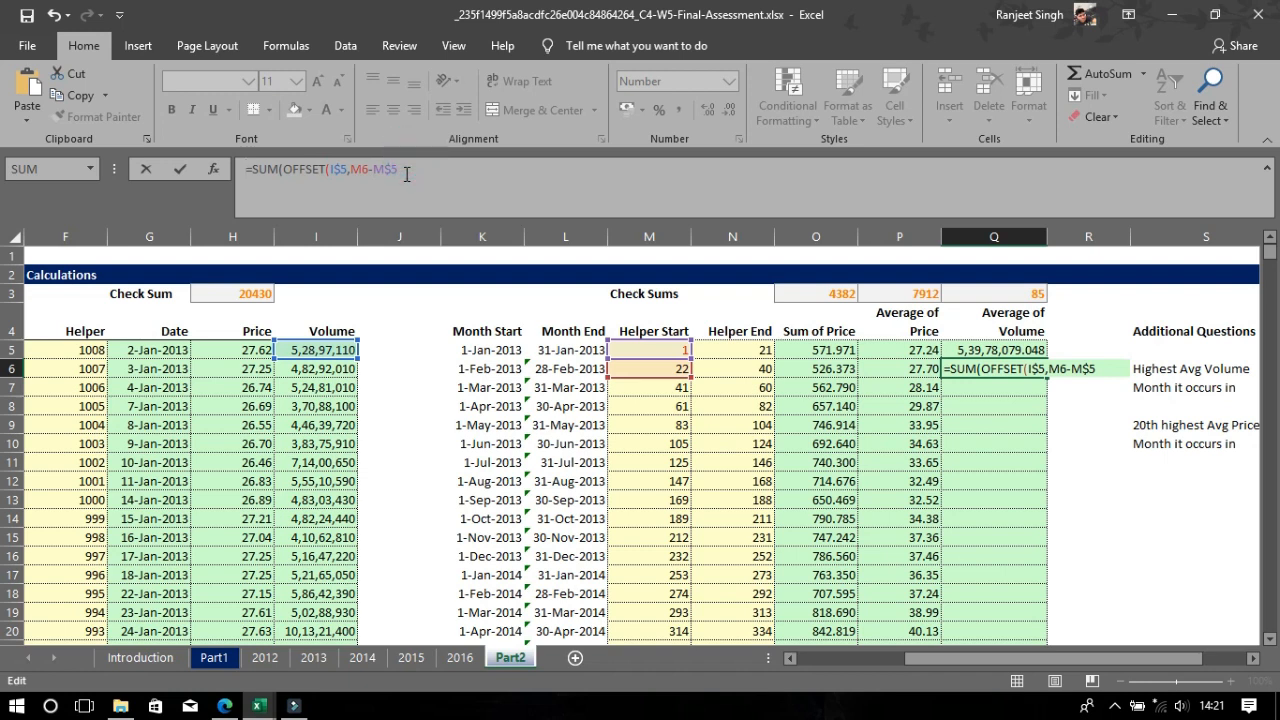
left_click(407, 173)
type(",")
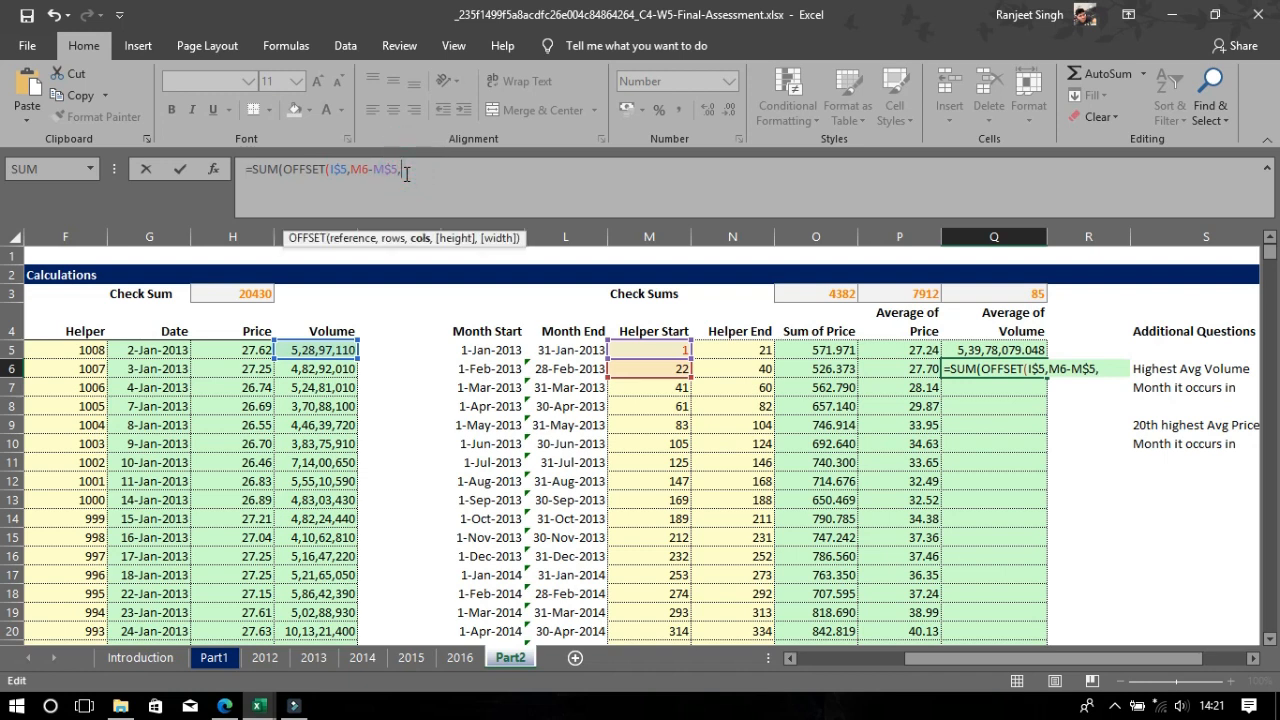
type("0,")
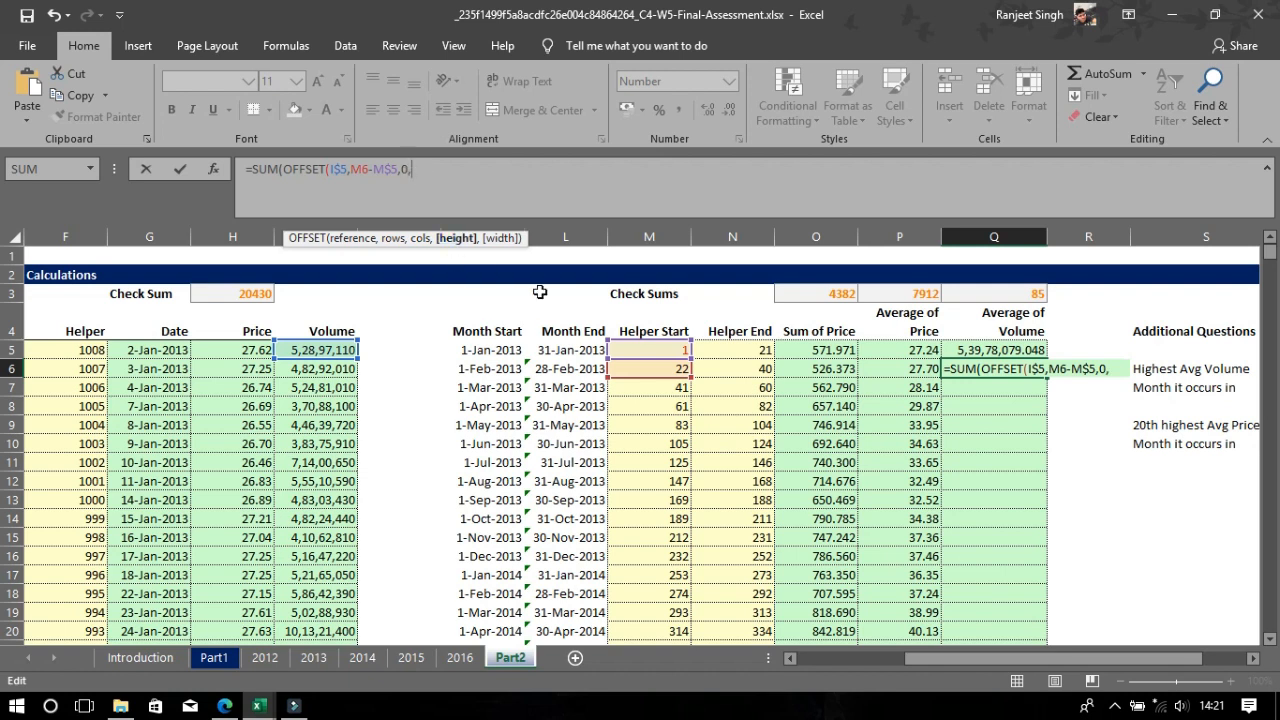
Complete the Q6 formula with height N6-N5 and width 1, divide the sum by (N6-N5), and enter it
left_click(750, 370)
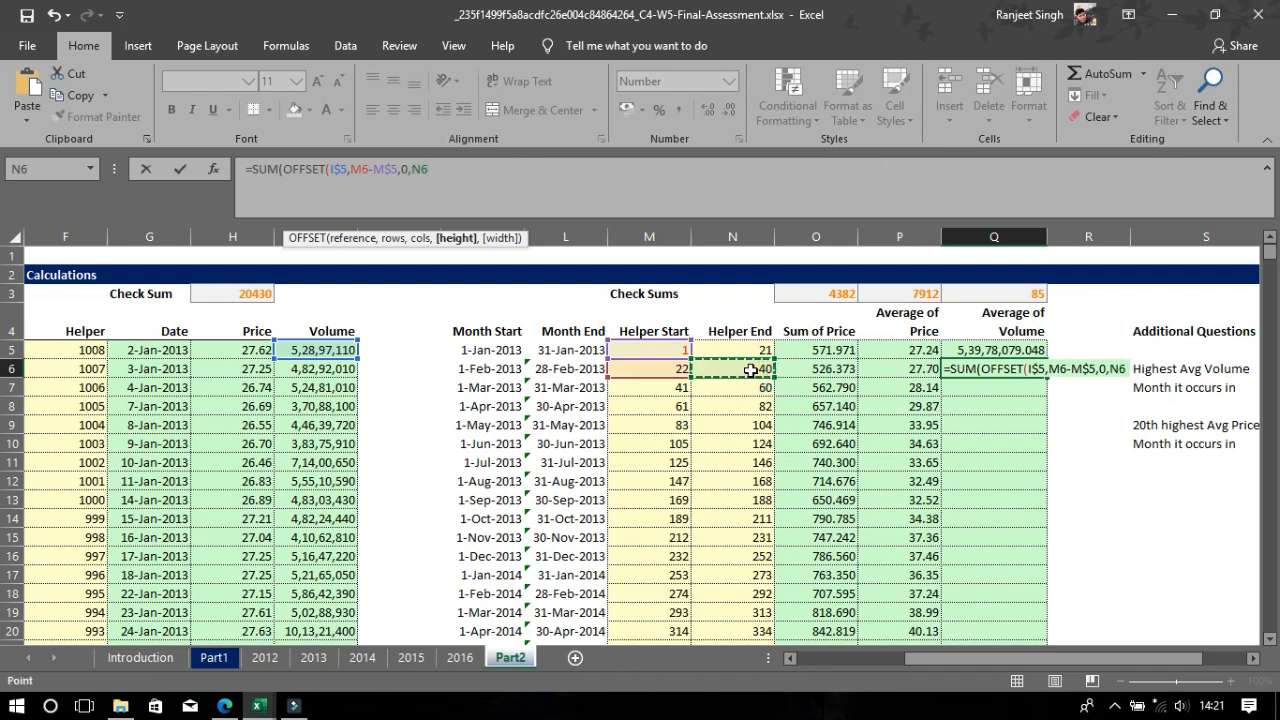
type("=")
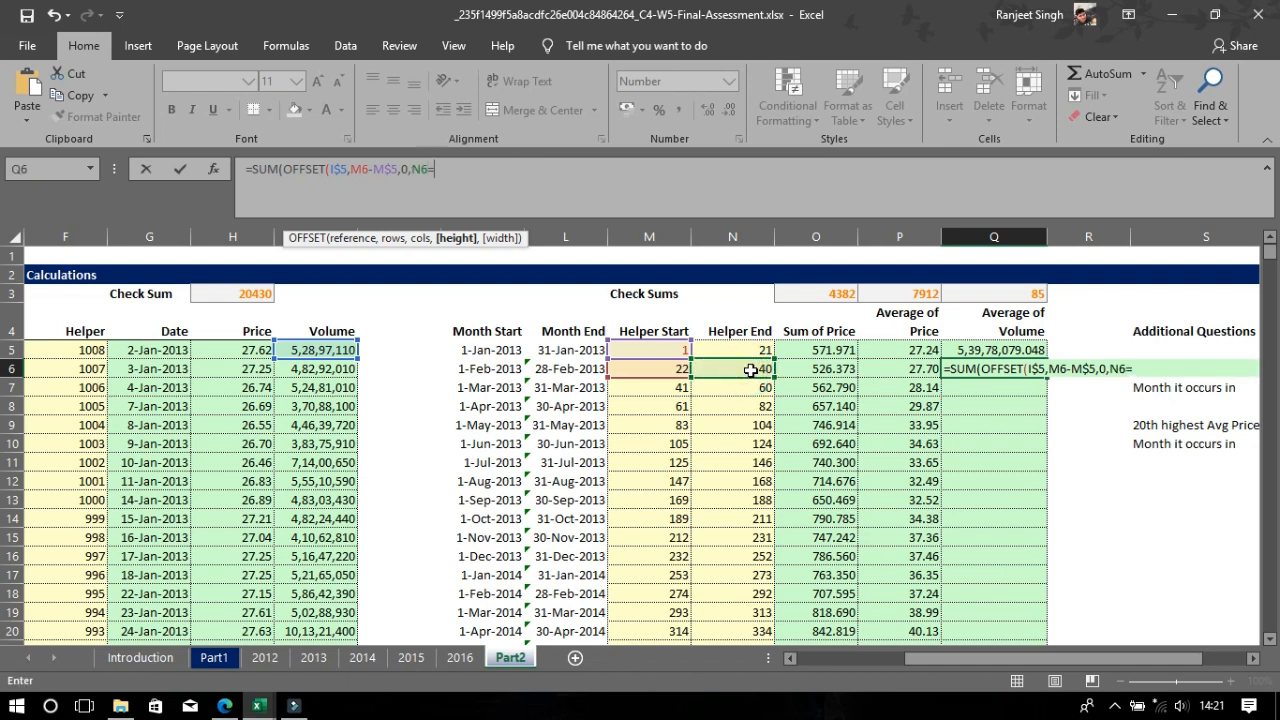
left_click(753, 345)
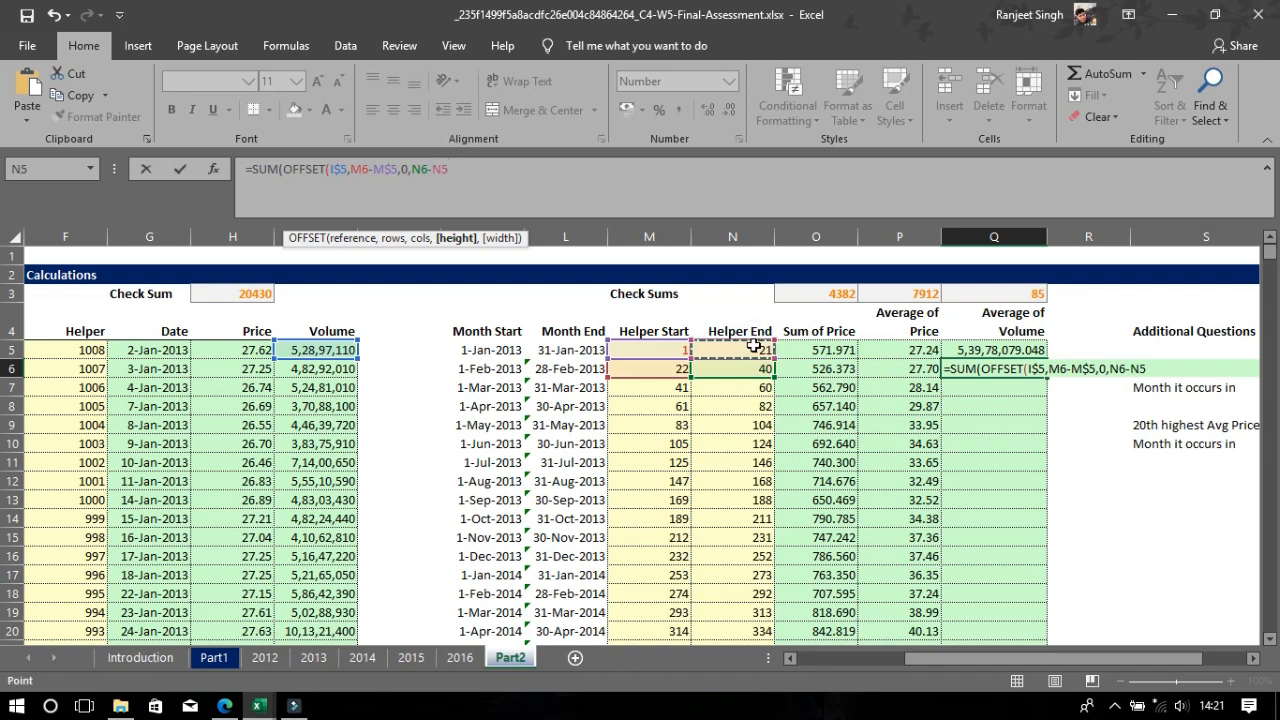
type(",1))/(")
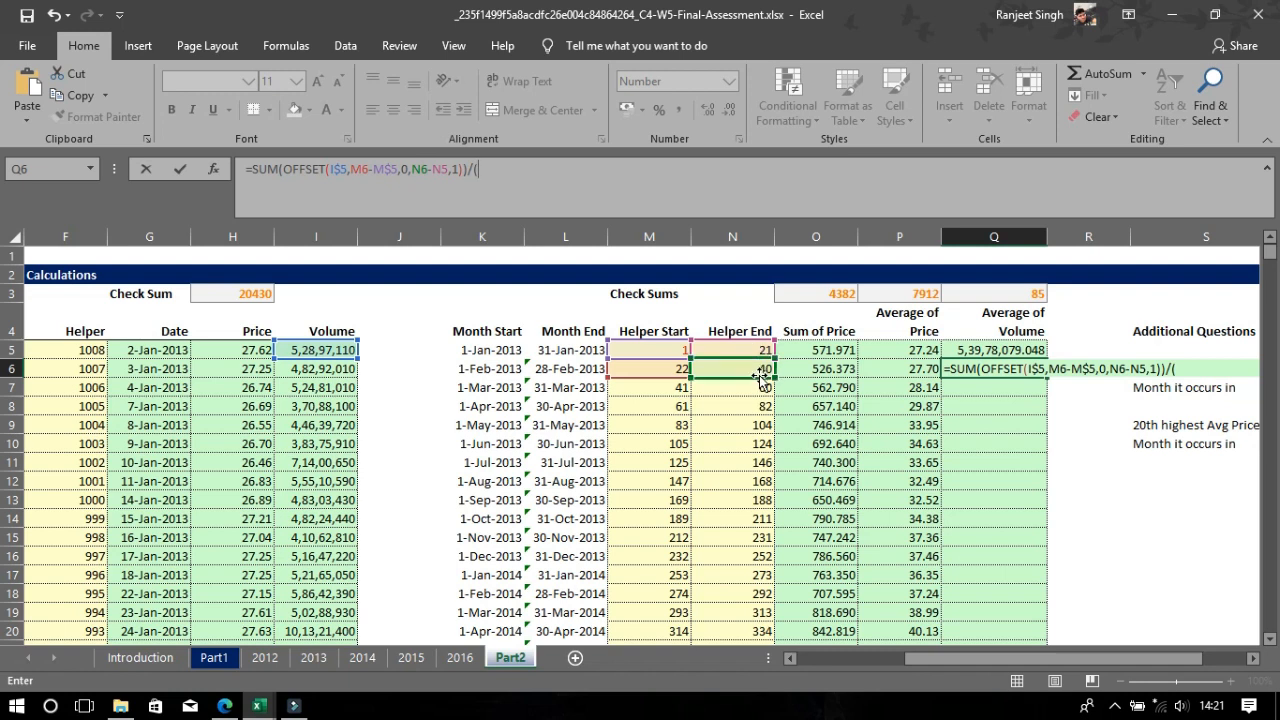
left_click(758, 369)
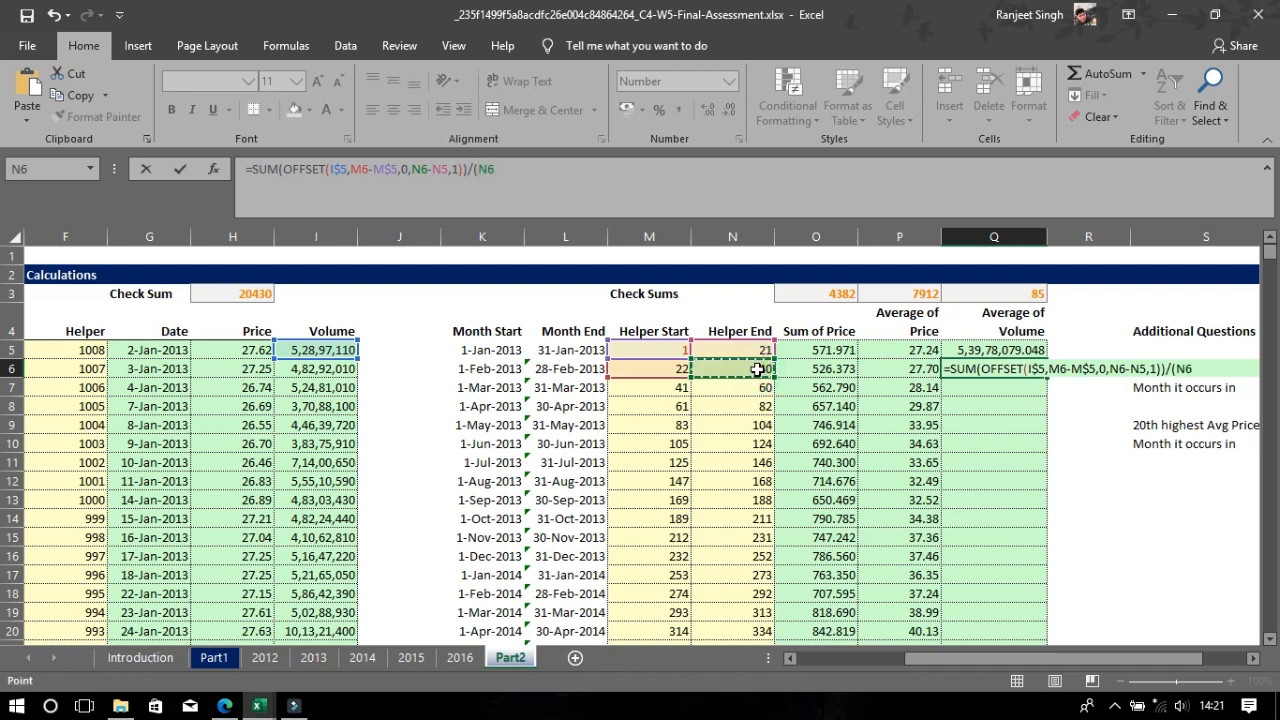
type("-")
left_click(756, 346)
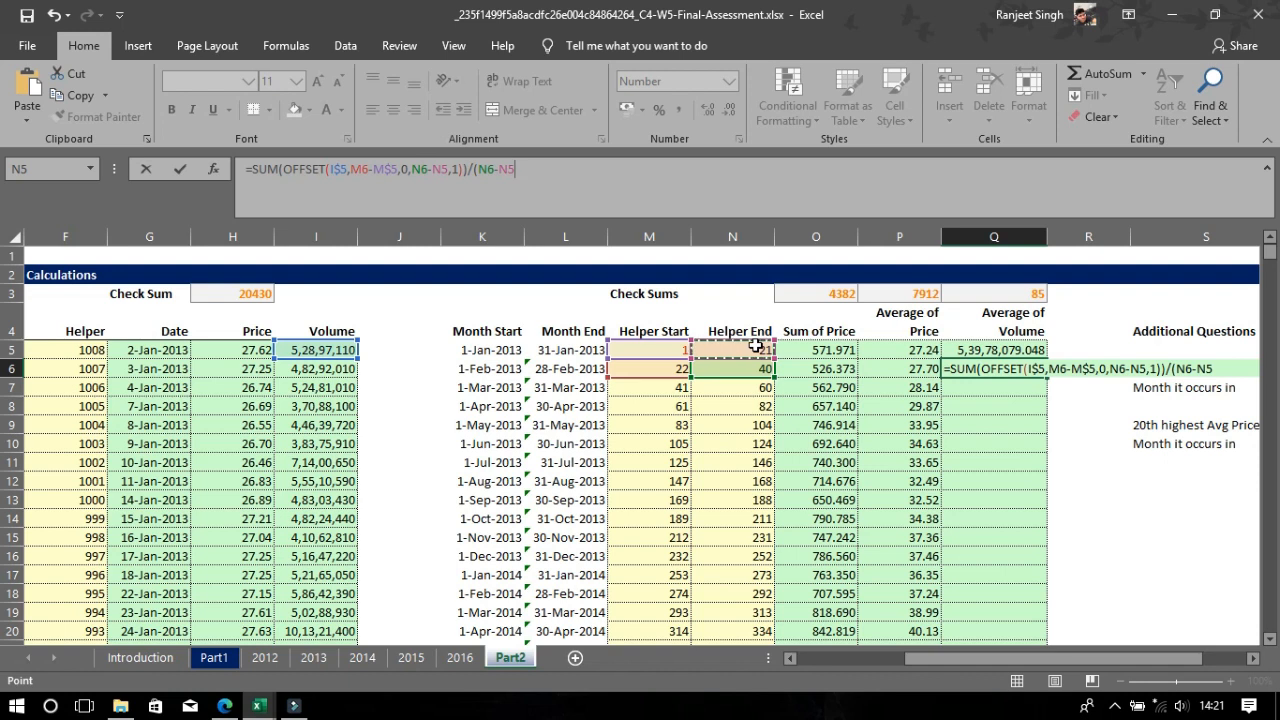
type(")")
key("Return")
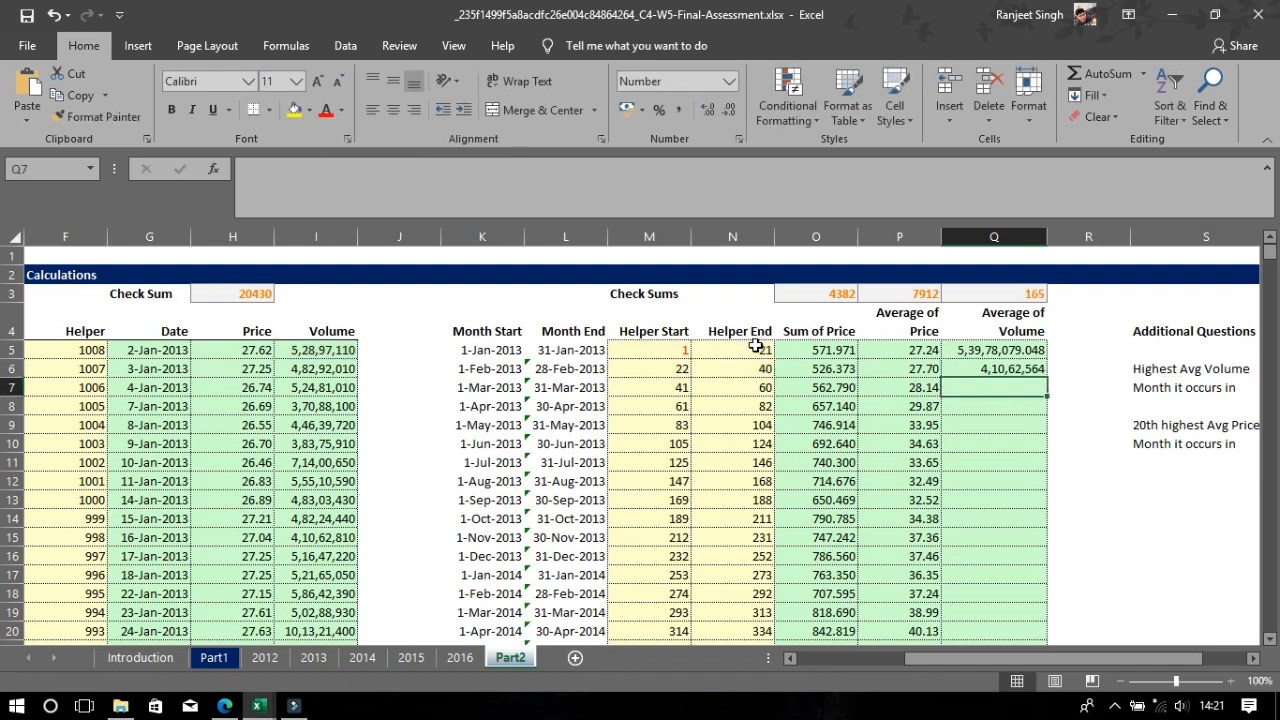
Fill the Q6 Average of Volume formula down through the remaining months
left_click(1031, 369)
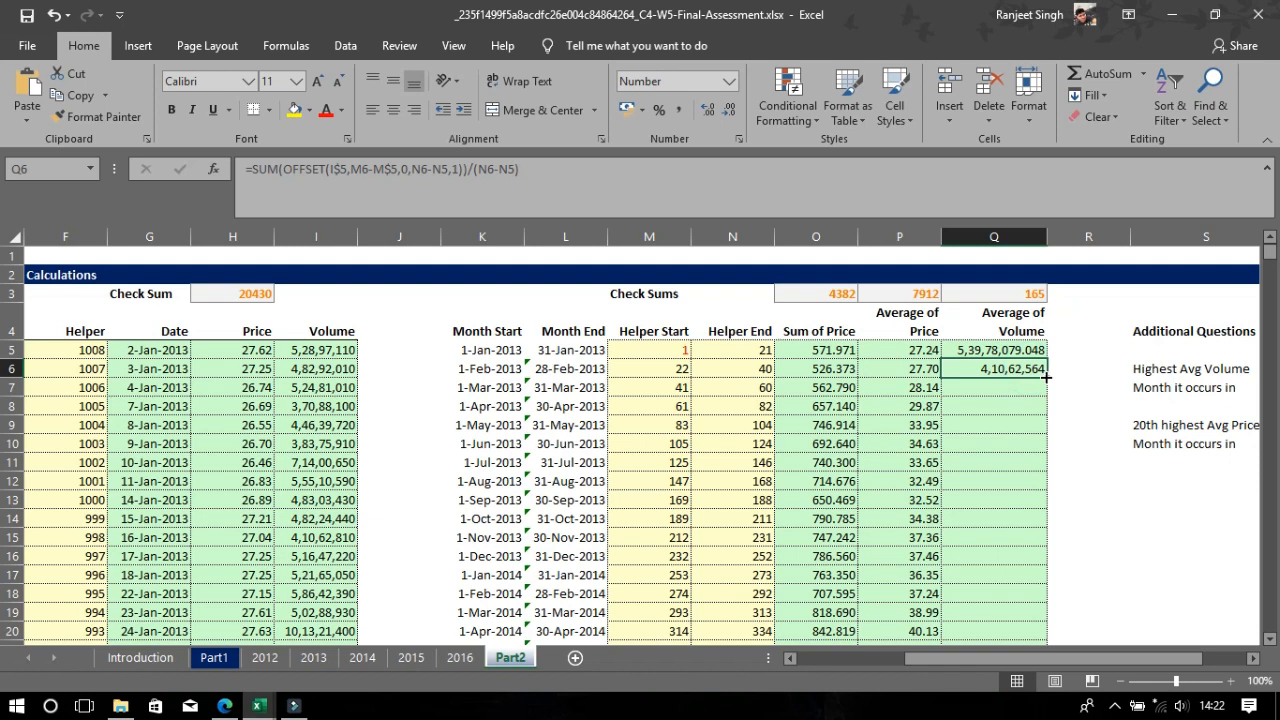
double_click(1046, 377)
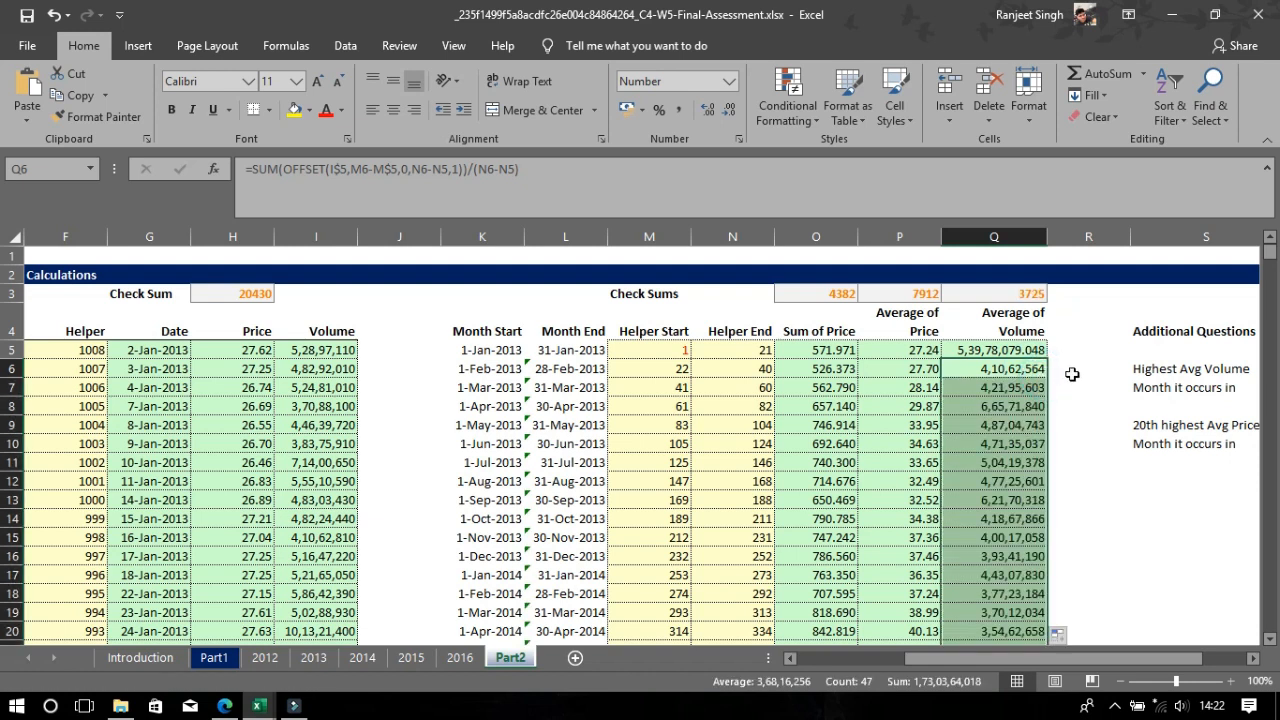
left_click(1071, 374)
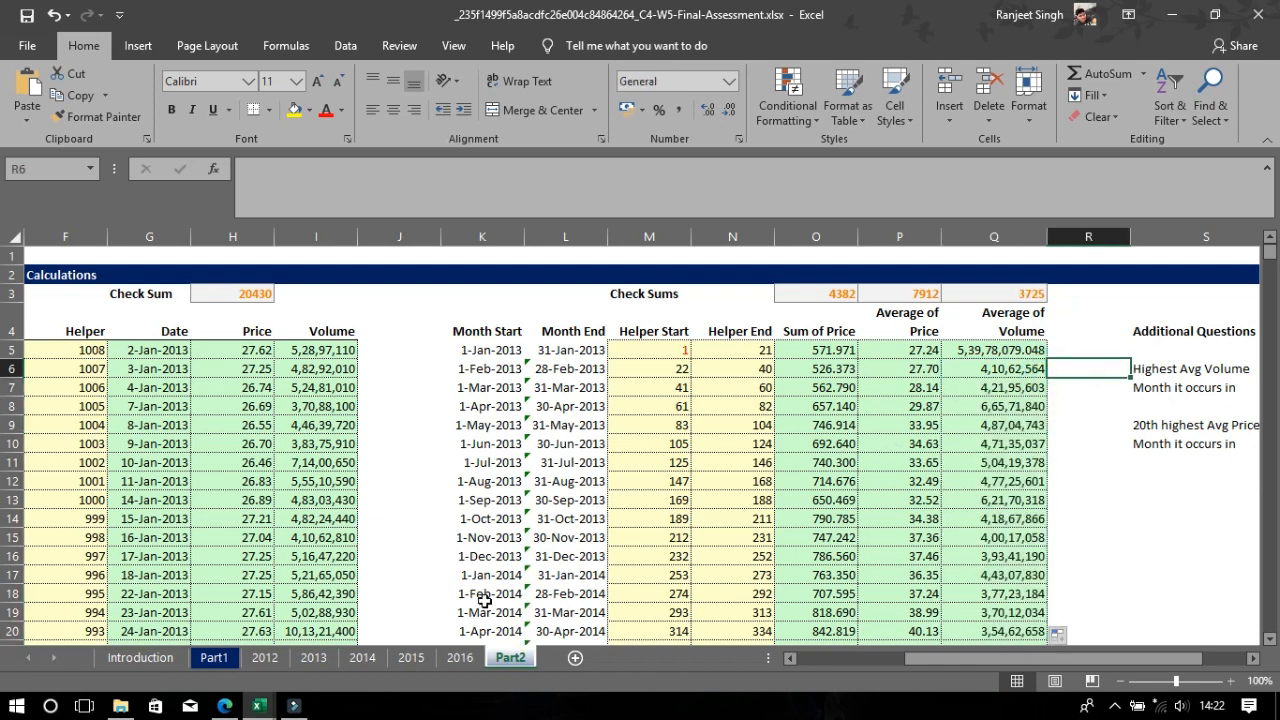
Start a MAX formula in T6 for the Highest Avg Volume question
key("Right")
key("Right")
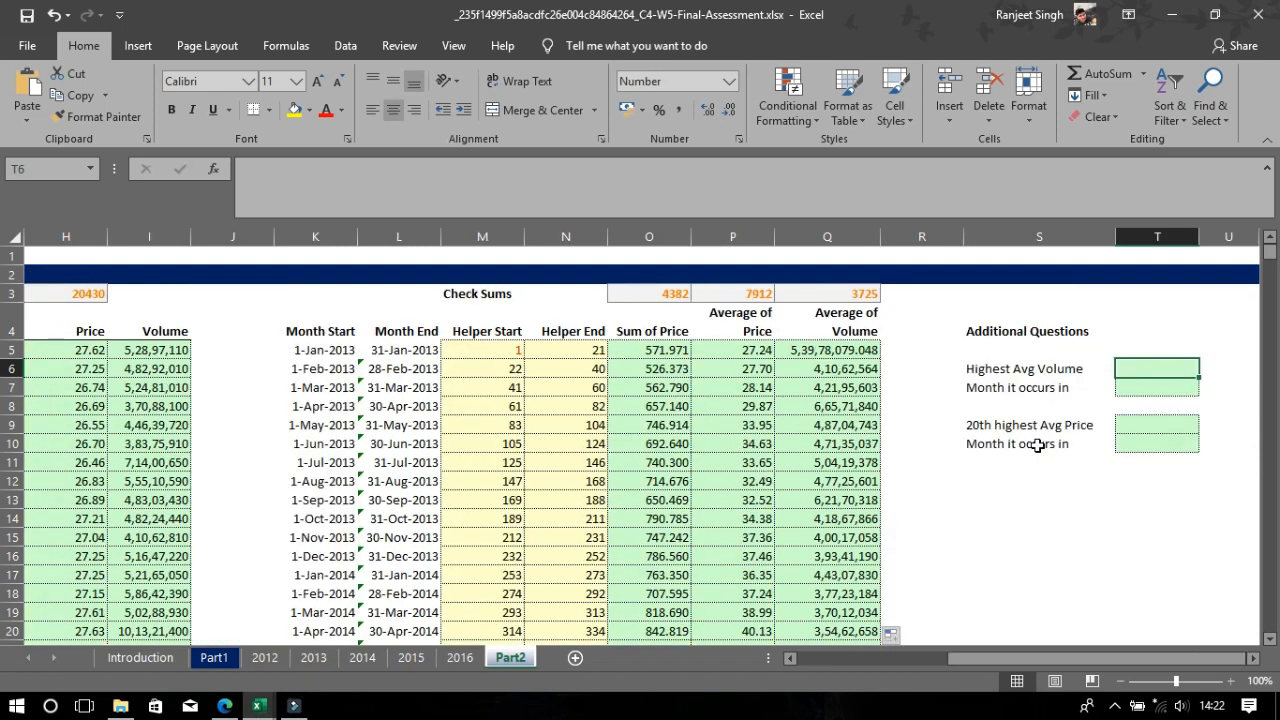
type("=M")
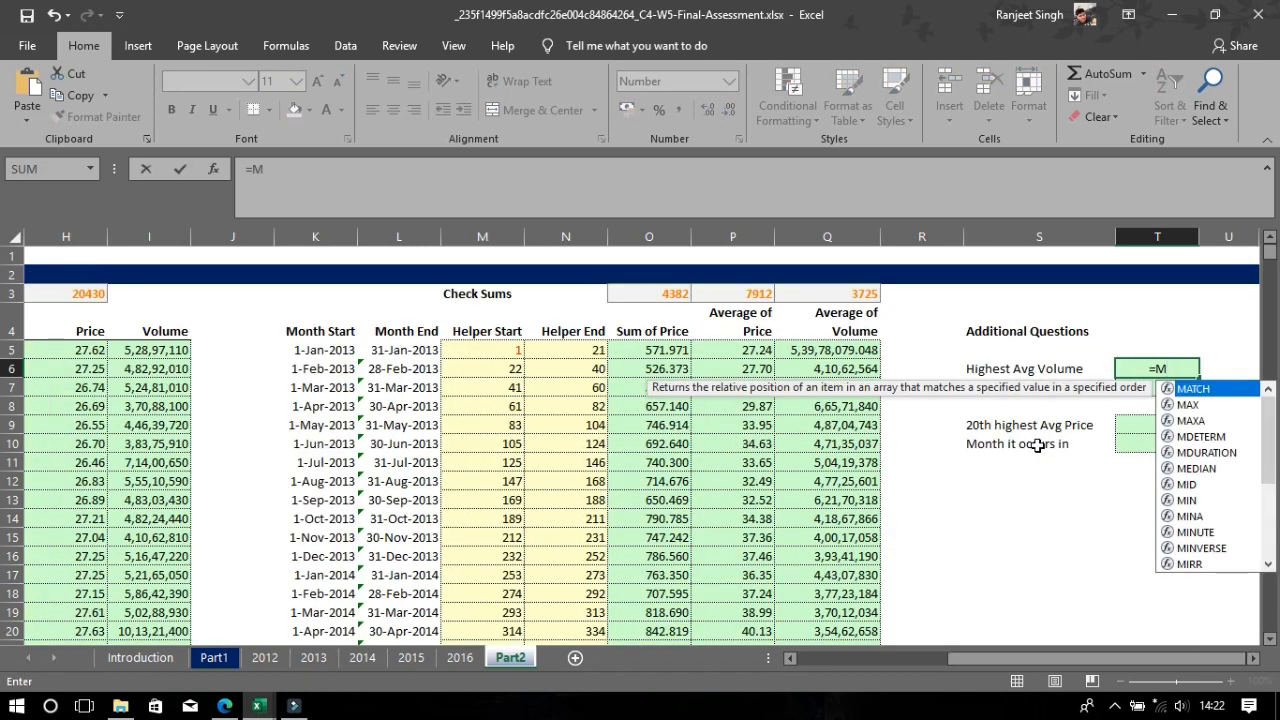
type("AX")
key("Escape")
key("Tab")
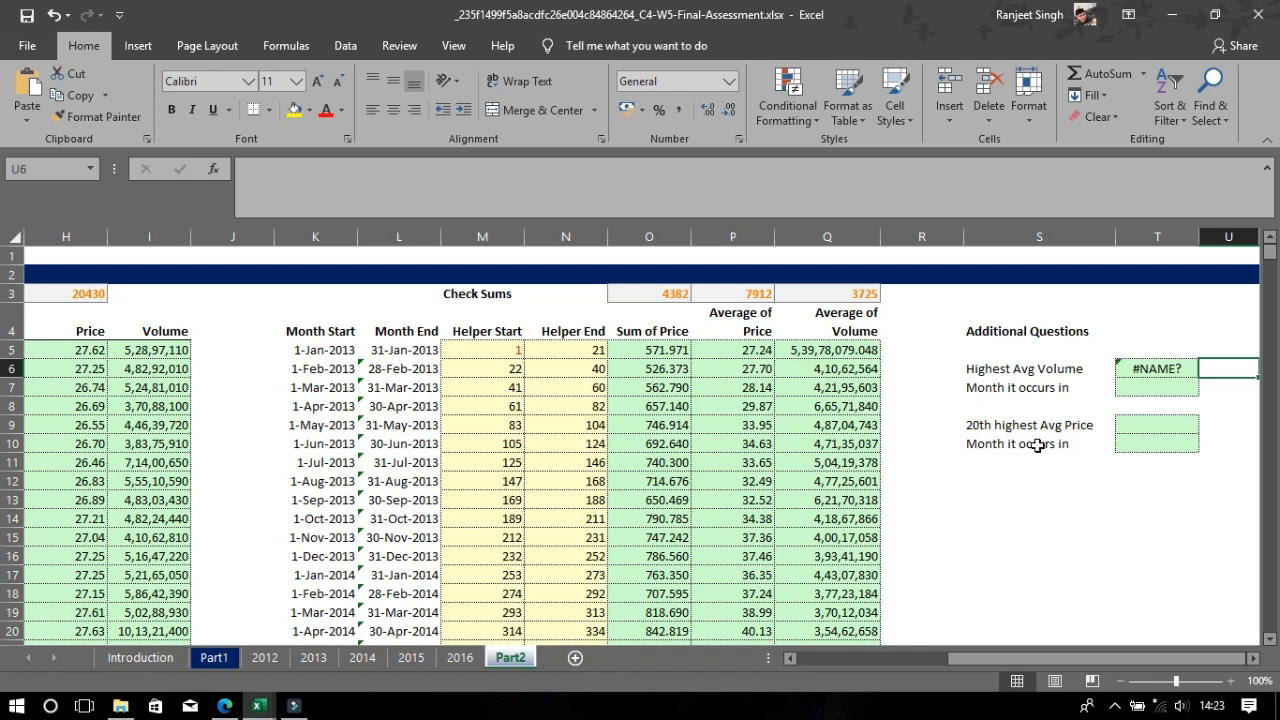
left_click(1038, 445)
key("Left")
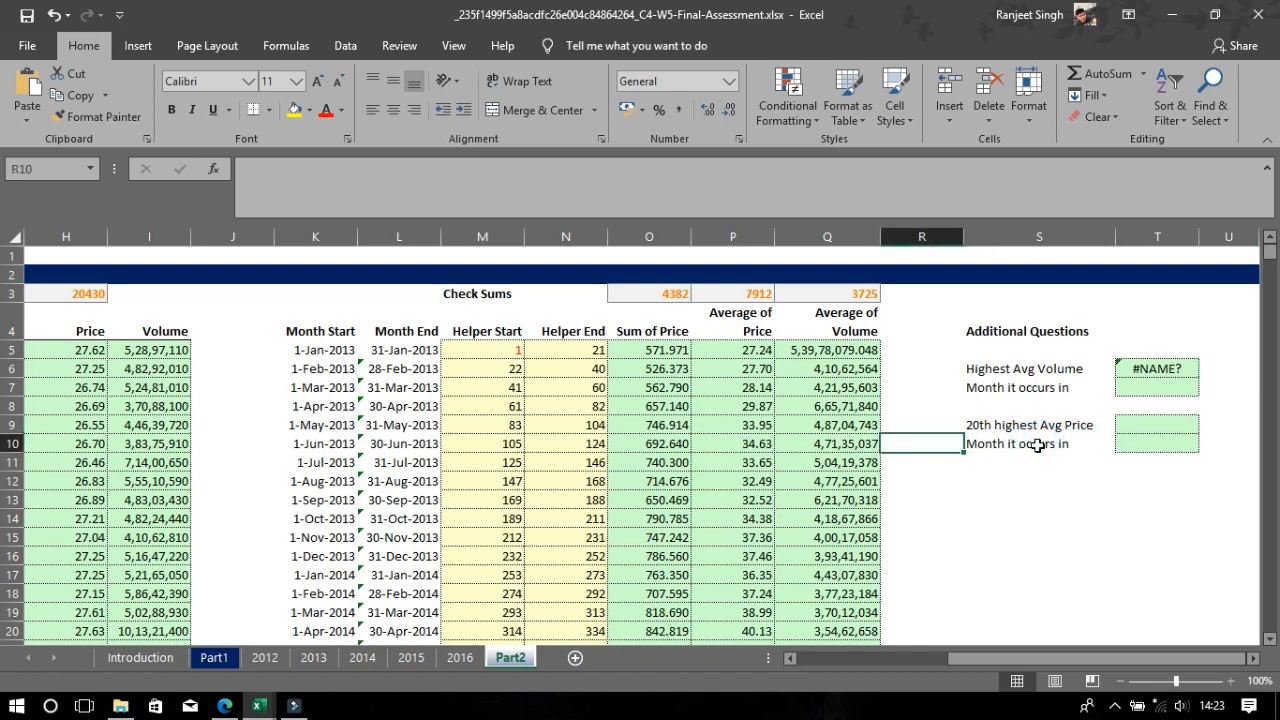
double_click(1160, 368)
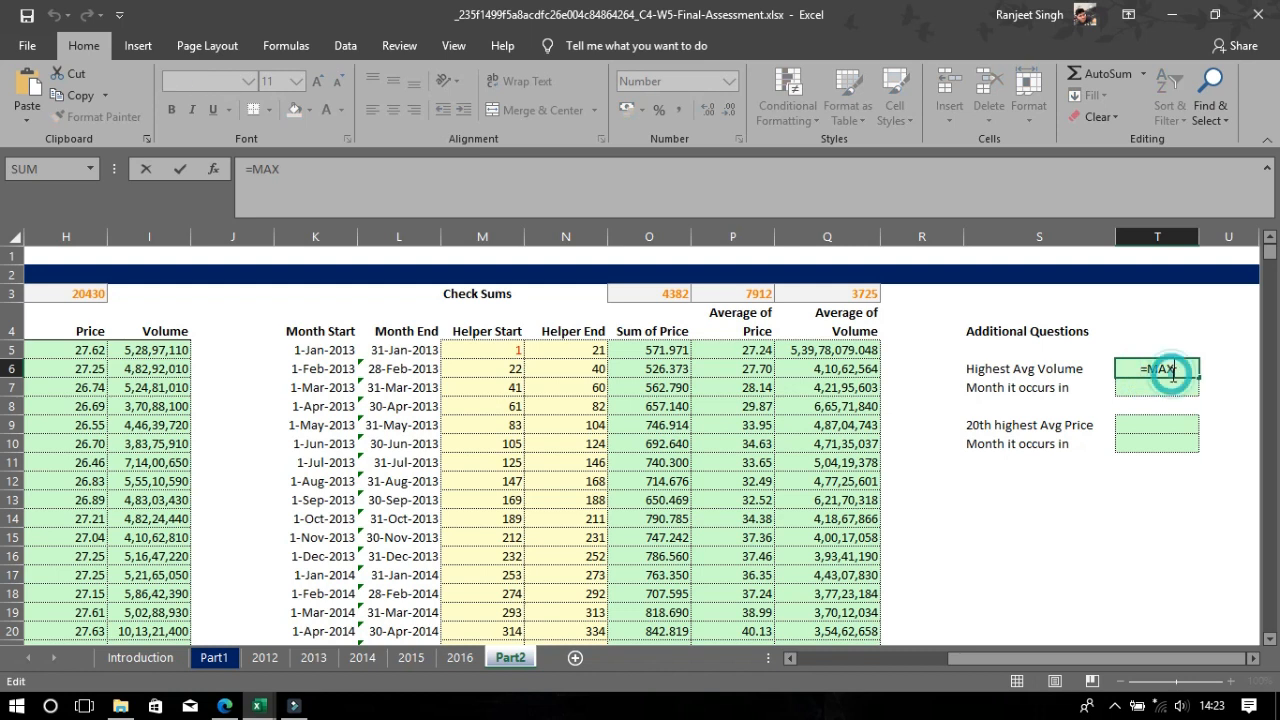
key("BackSpace")
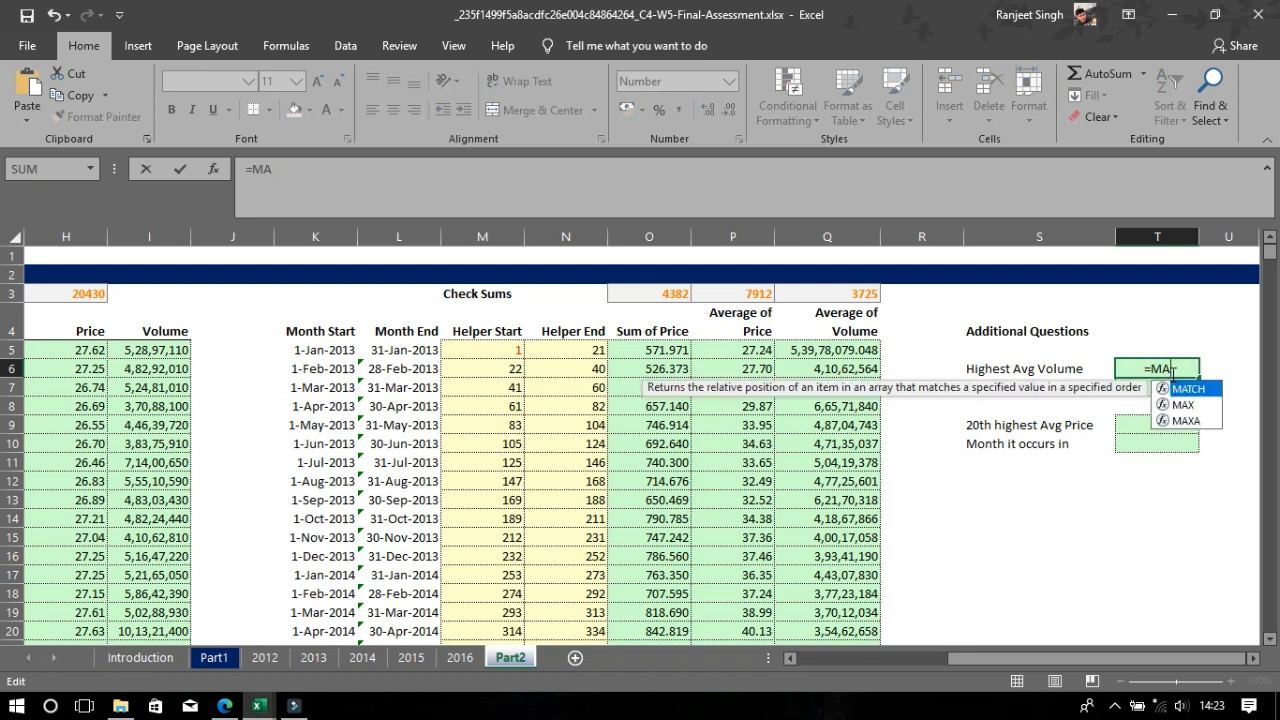
key("Down")
key("Tab")
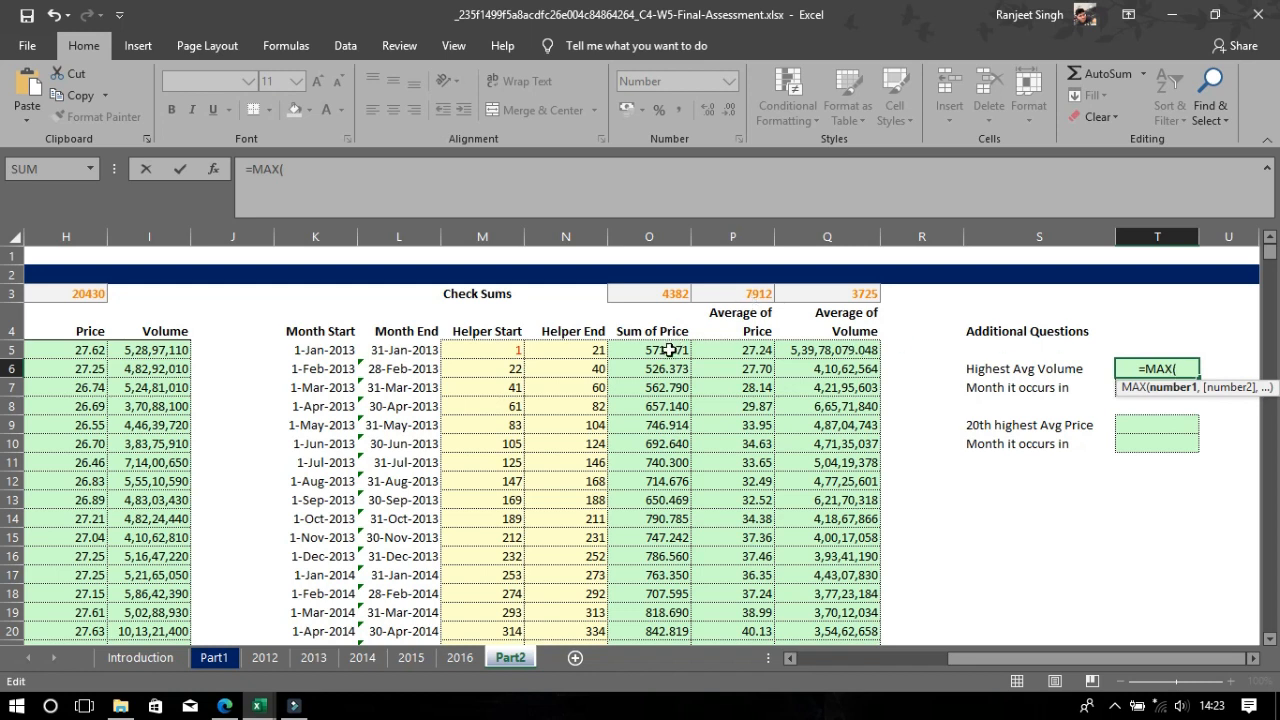
Complete the T6 MAX formula with the Average of Volume range Q5:Q52 and enter it
left_click(820, 349)
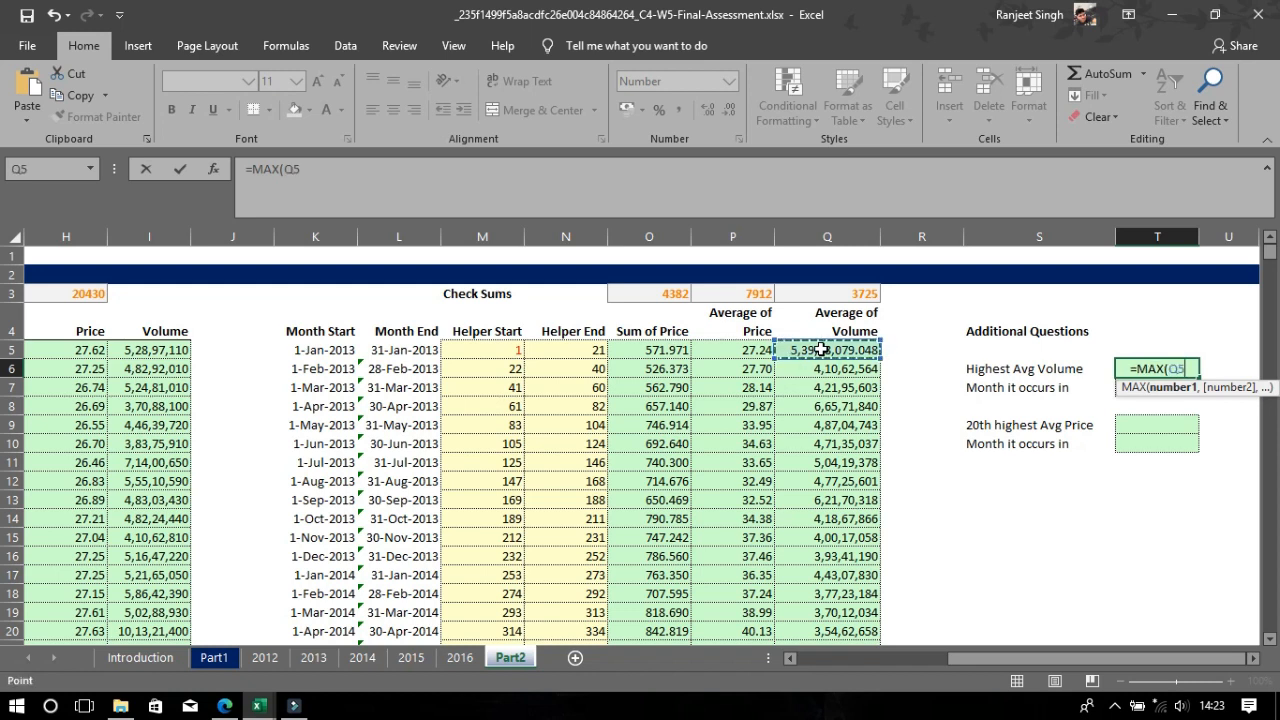
key("ctrl+shift+Down")
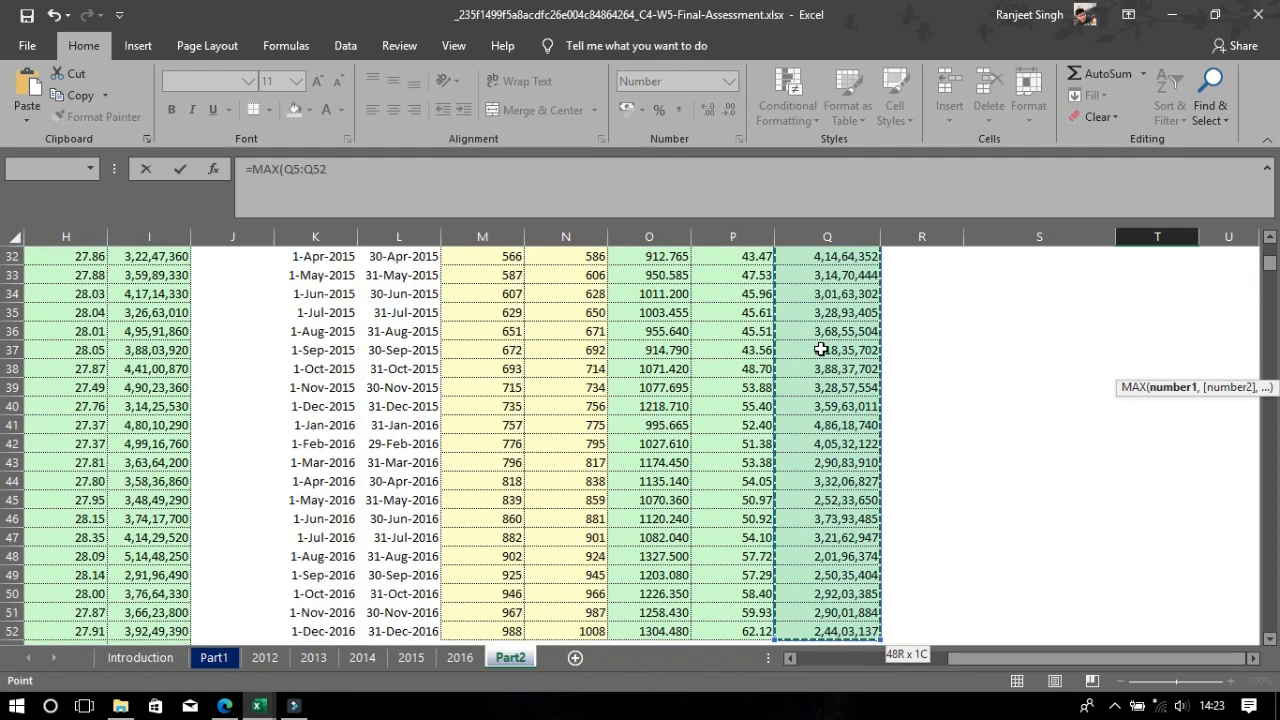
key("Return")
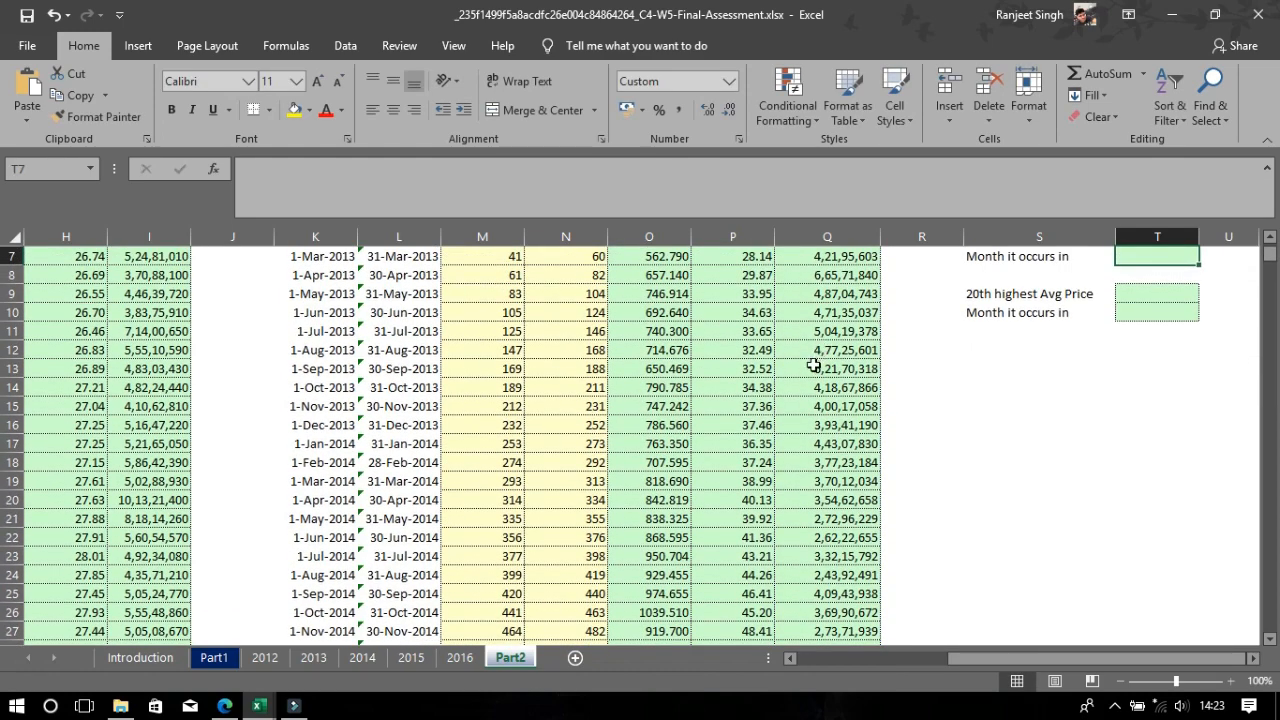
left_click_drag(1270, 262, 1270, 248)
left_click(1236, 371)
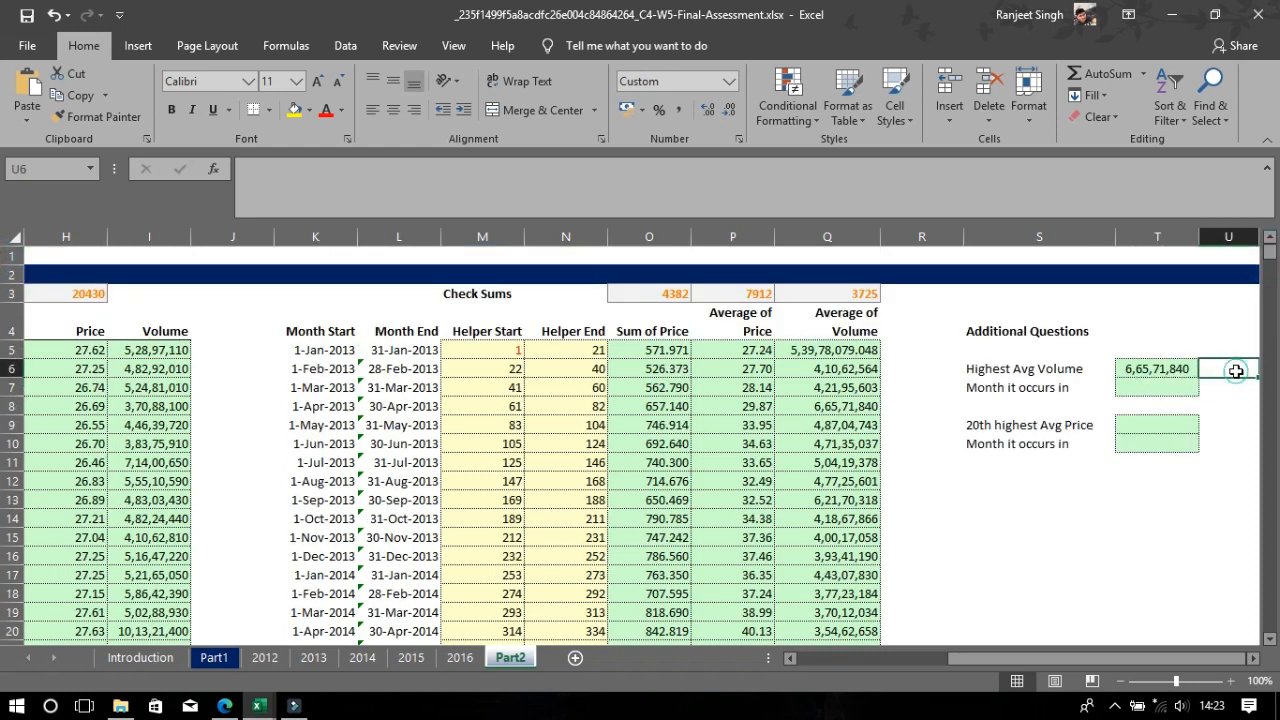
Enter a LARGE formula in T9 over the Average of Price range P5:P52 with k set to 20
left_click(1148, 428)
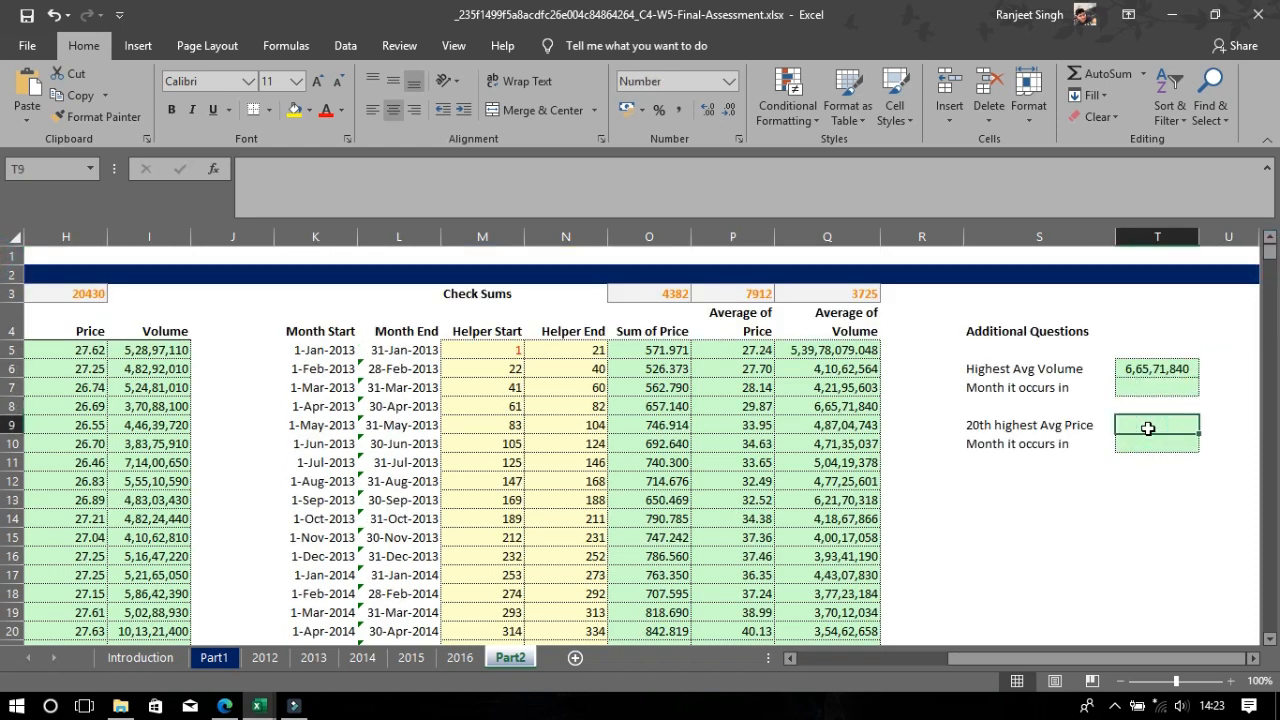
type("=l")
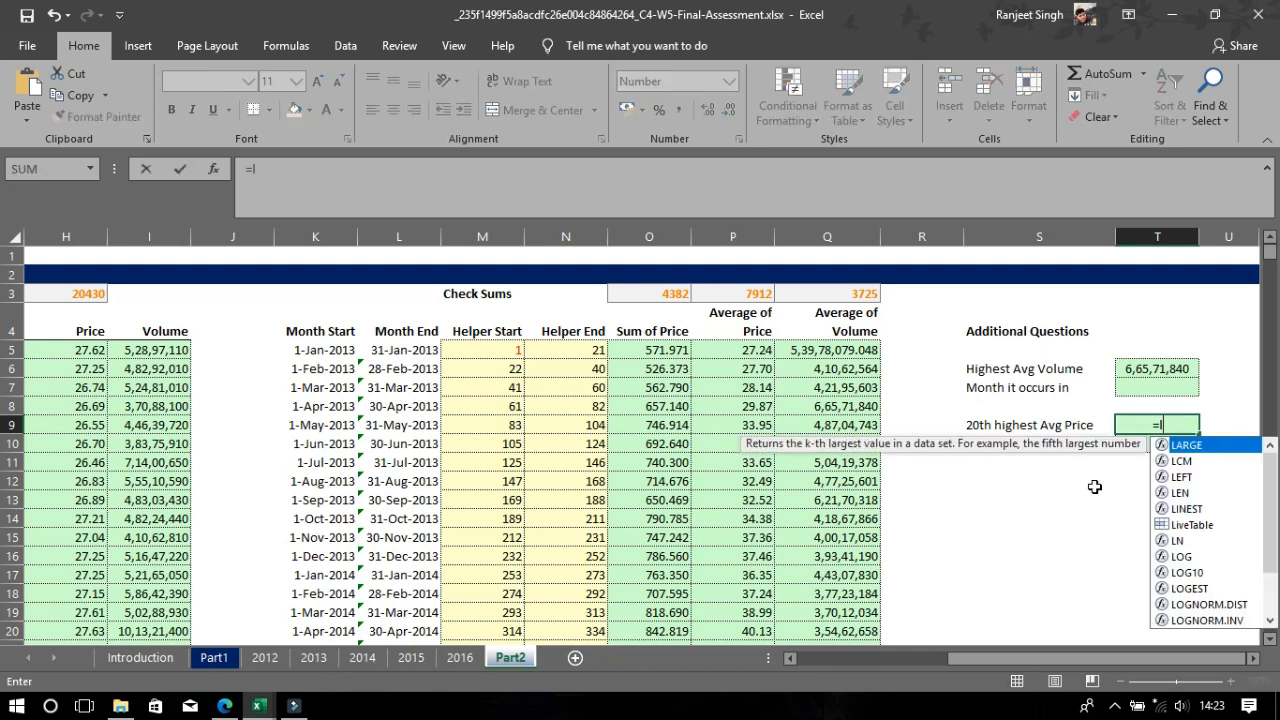
type("arge")
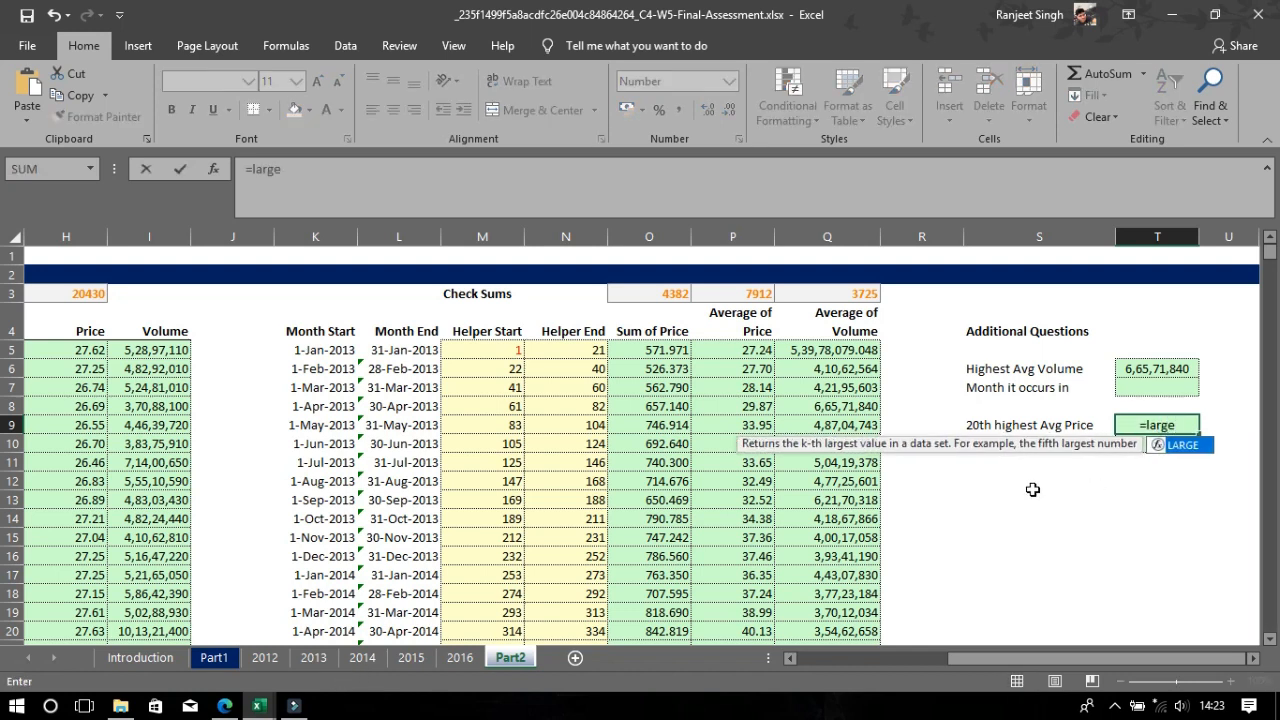
key("Tab")
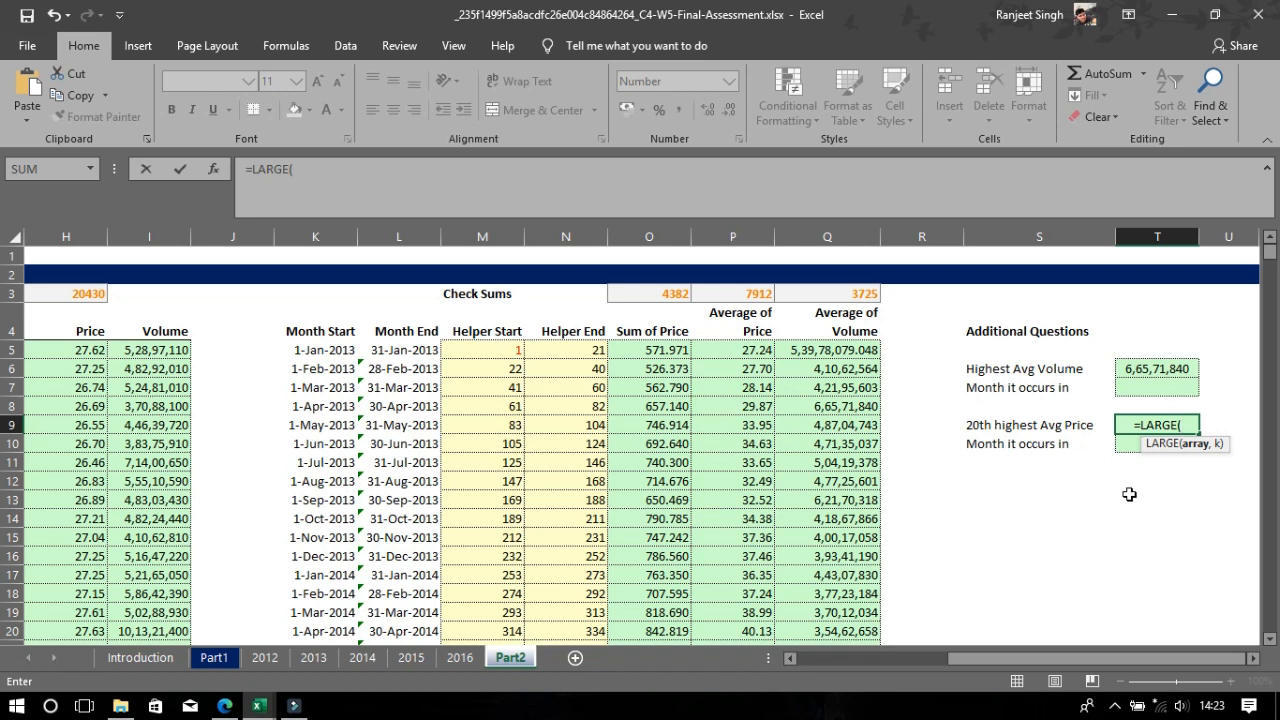
type("p")
key("BackSpace")
left_click(764, 350)
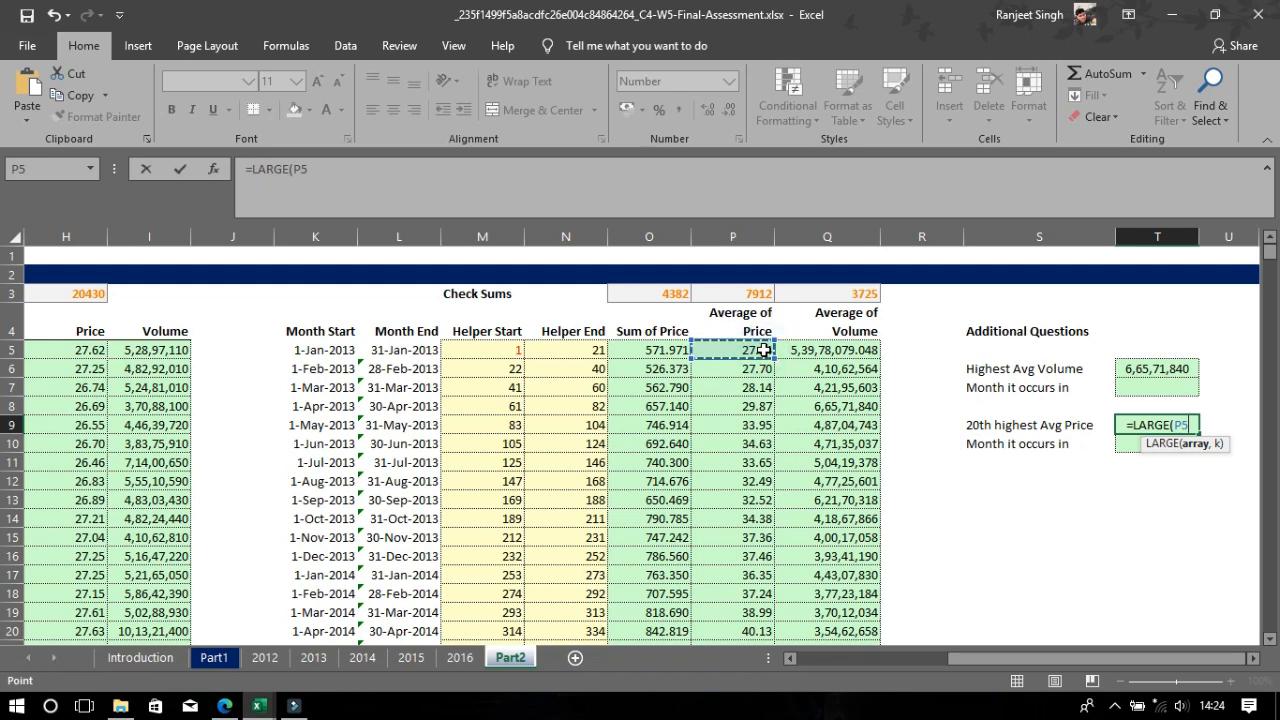
key("ctrl+shift+Down")
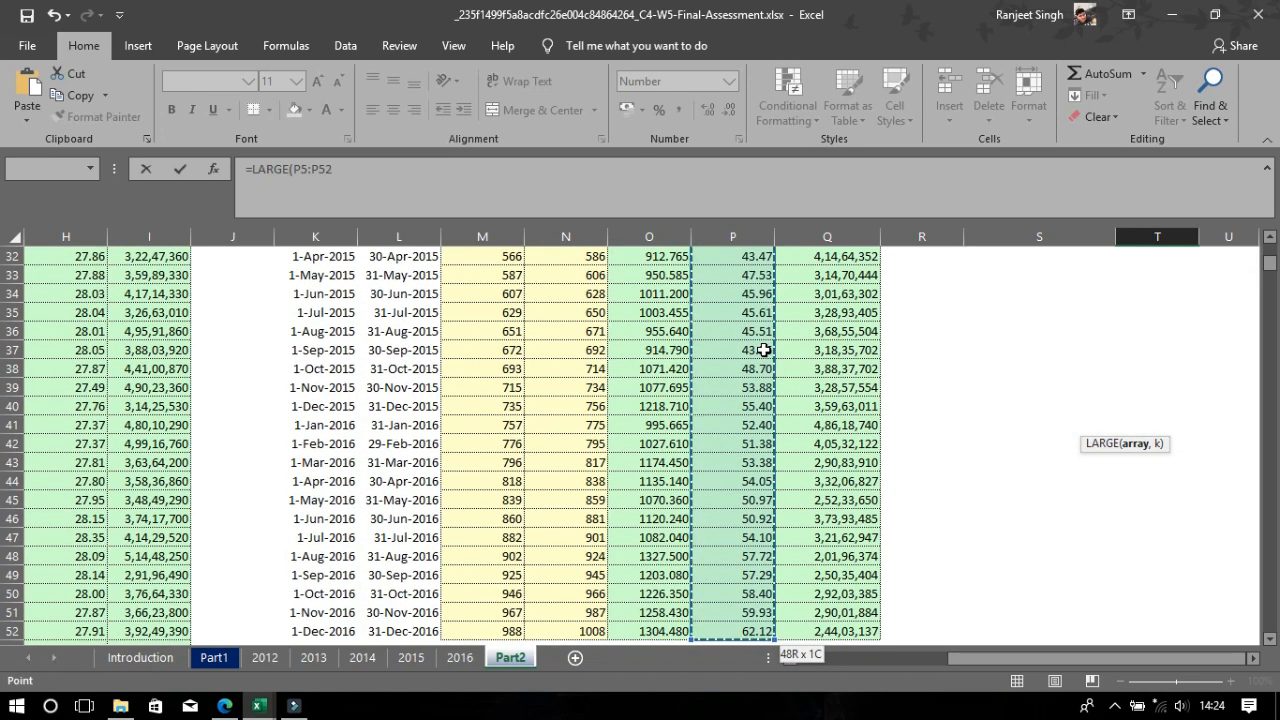
type(",20")
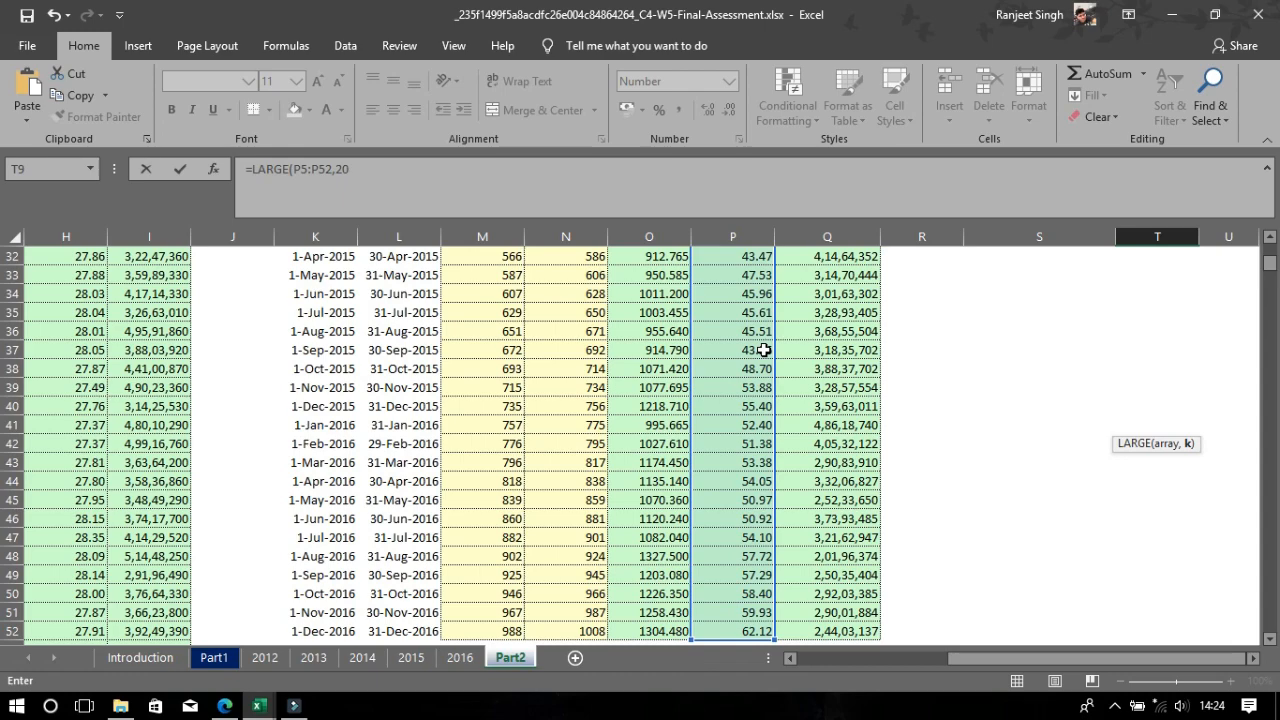
key("Return")
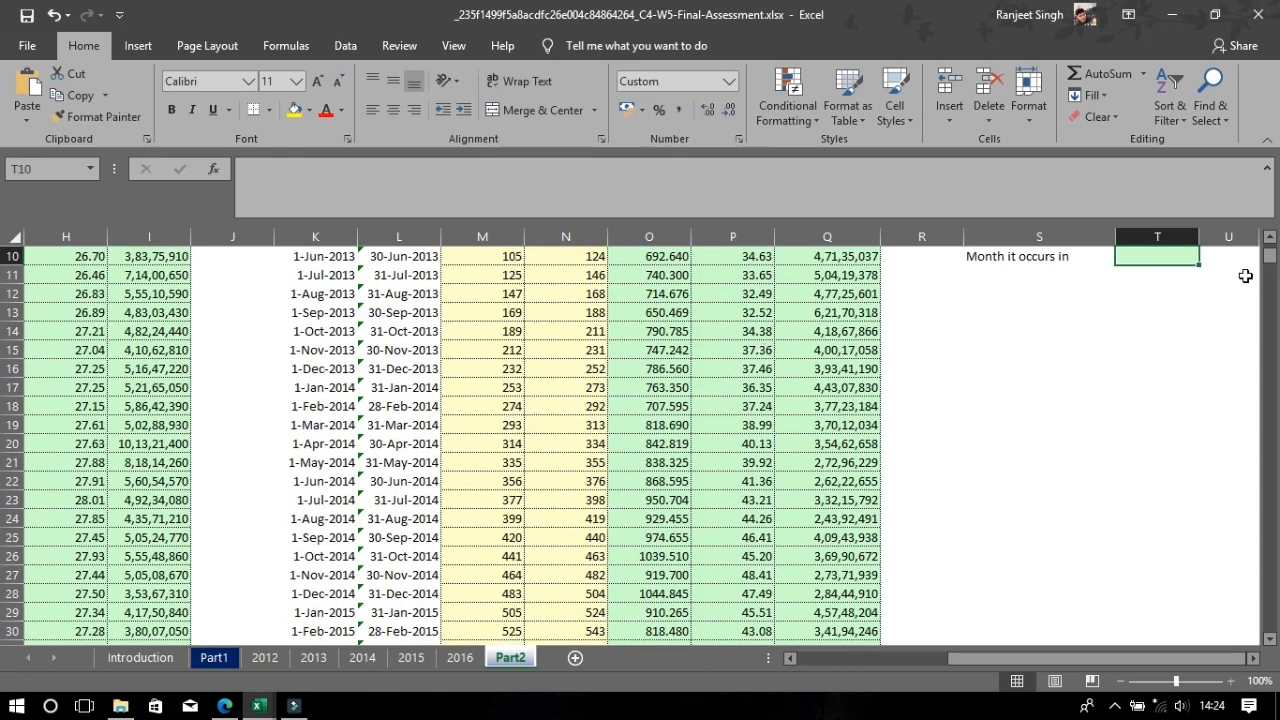
left_click_drag(1270, 256, 1275, 245)
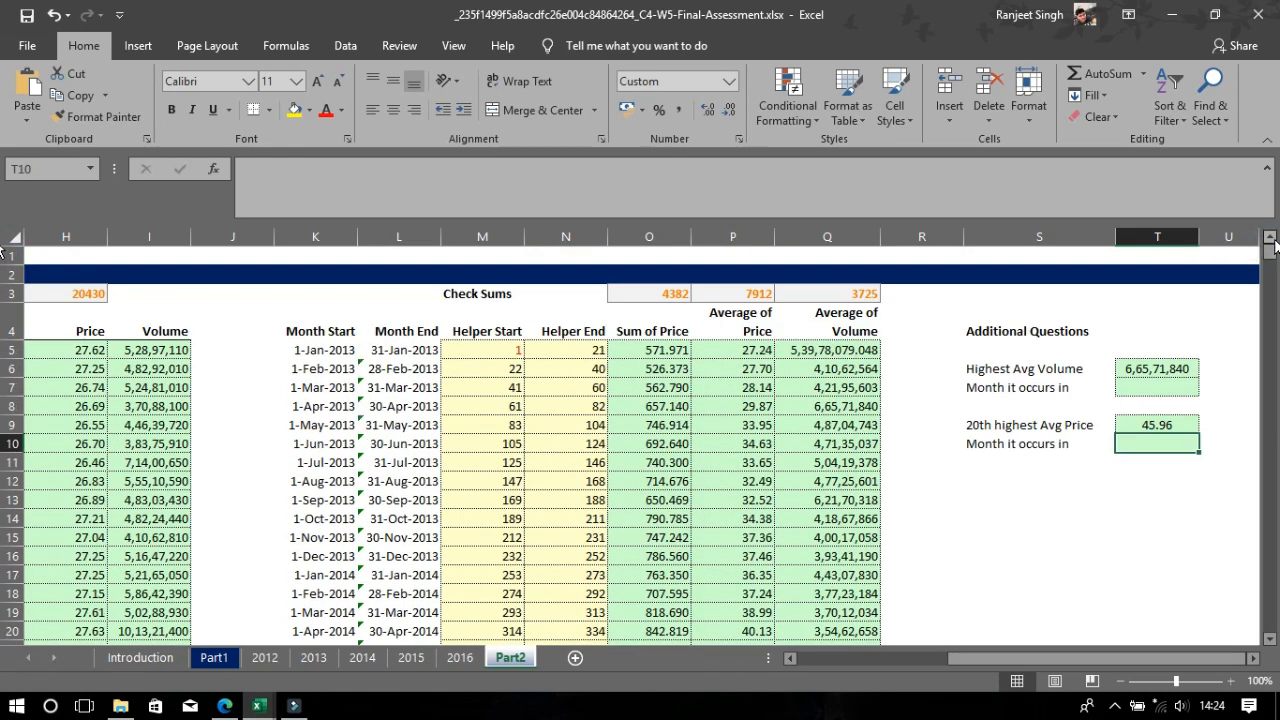
left_click(1271, 278)
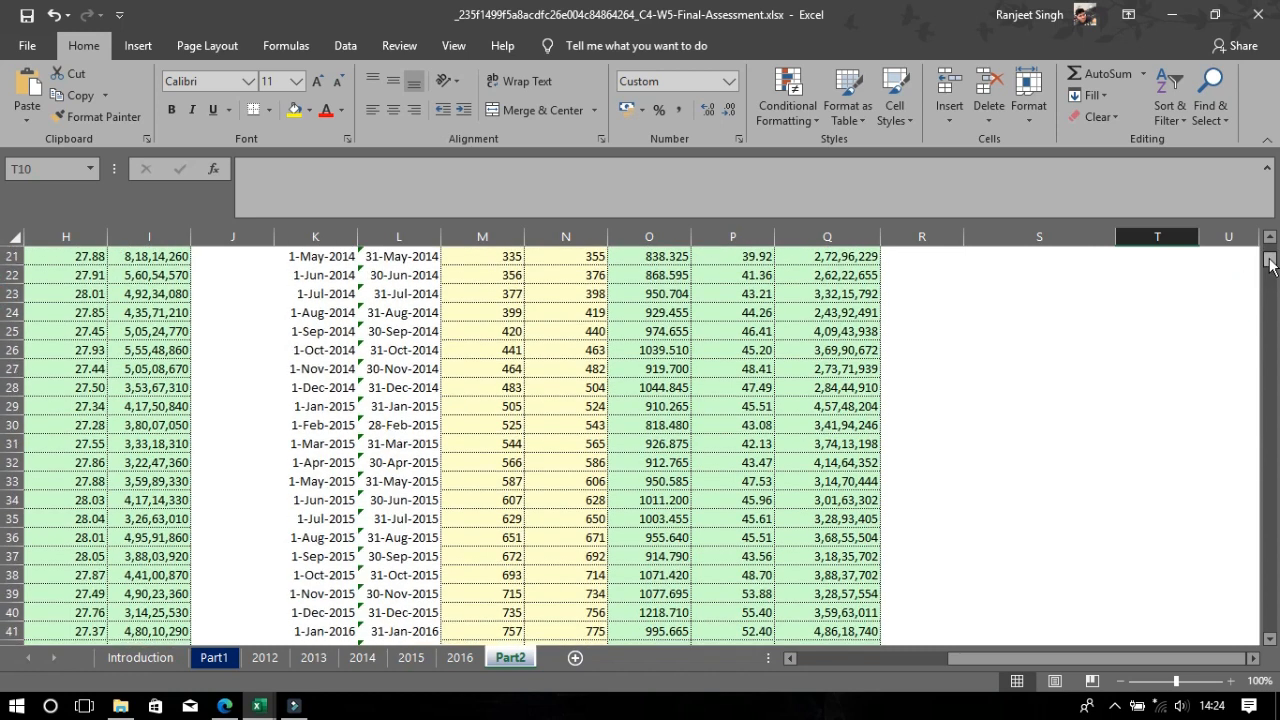
left_click_drag(1271, 263, 1271, 248)
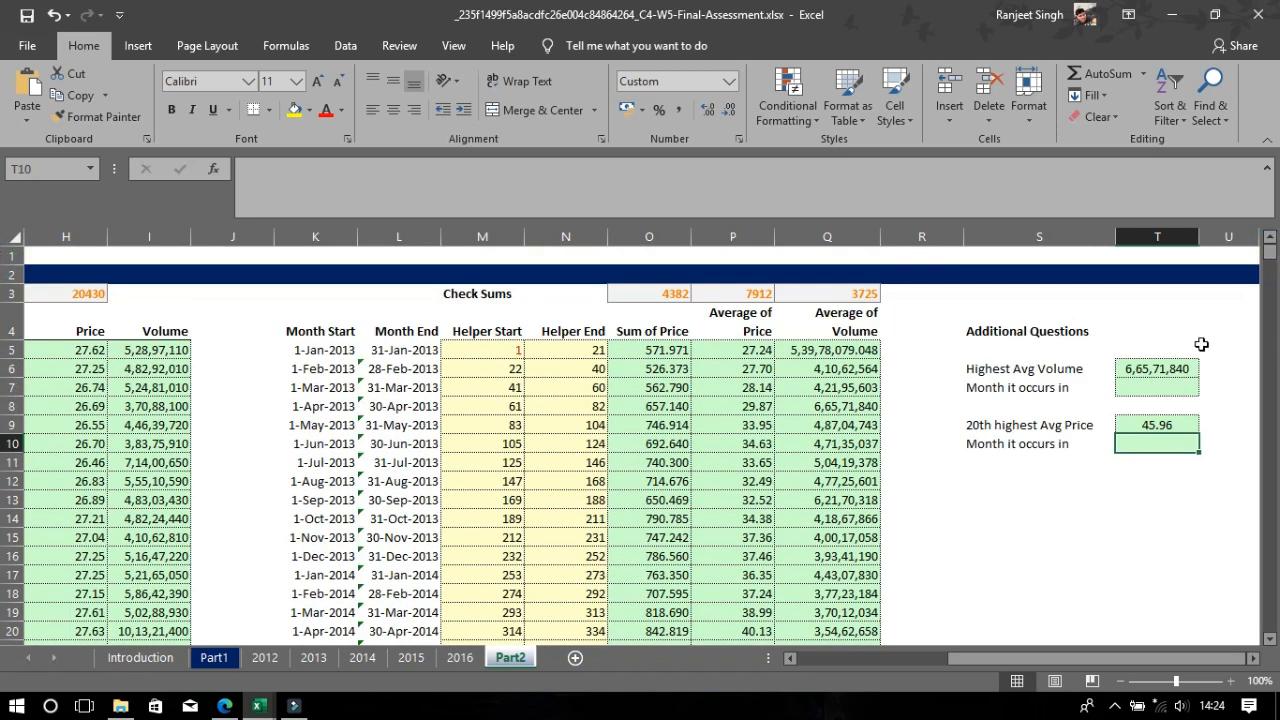
left_click(1167, 392)
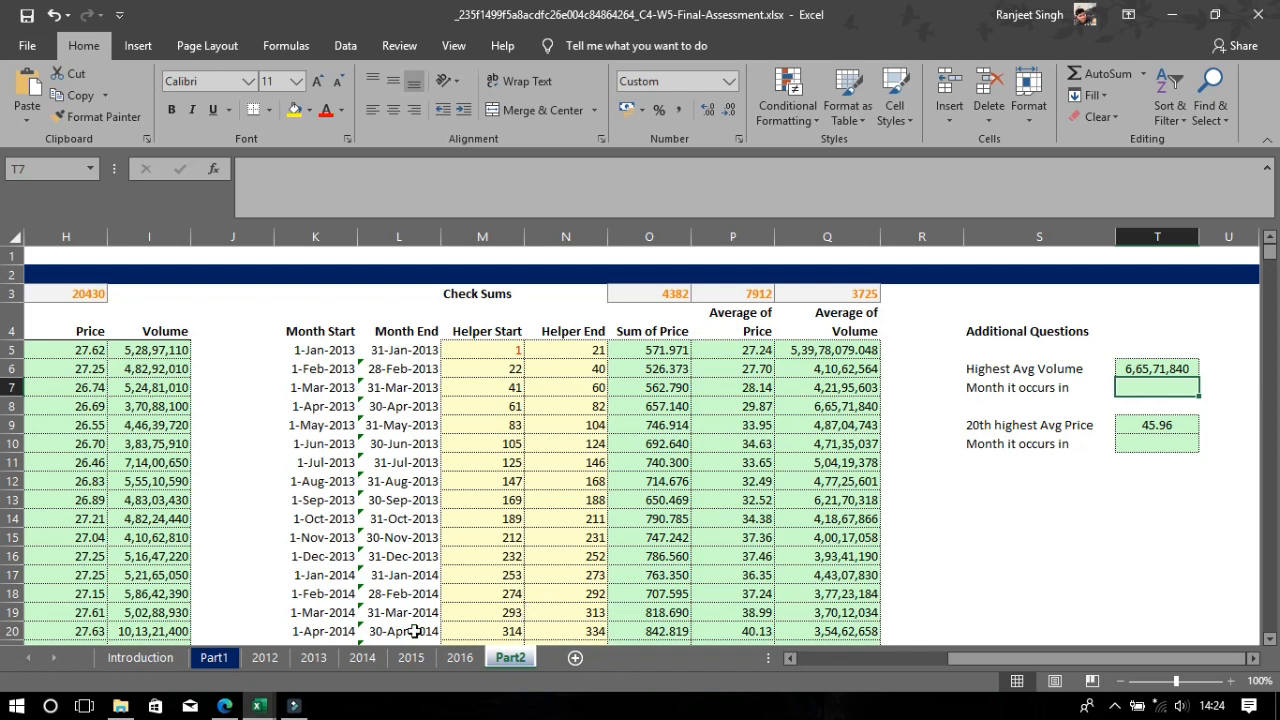
double_click(1141, 391)
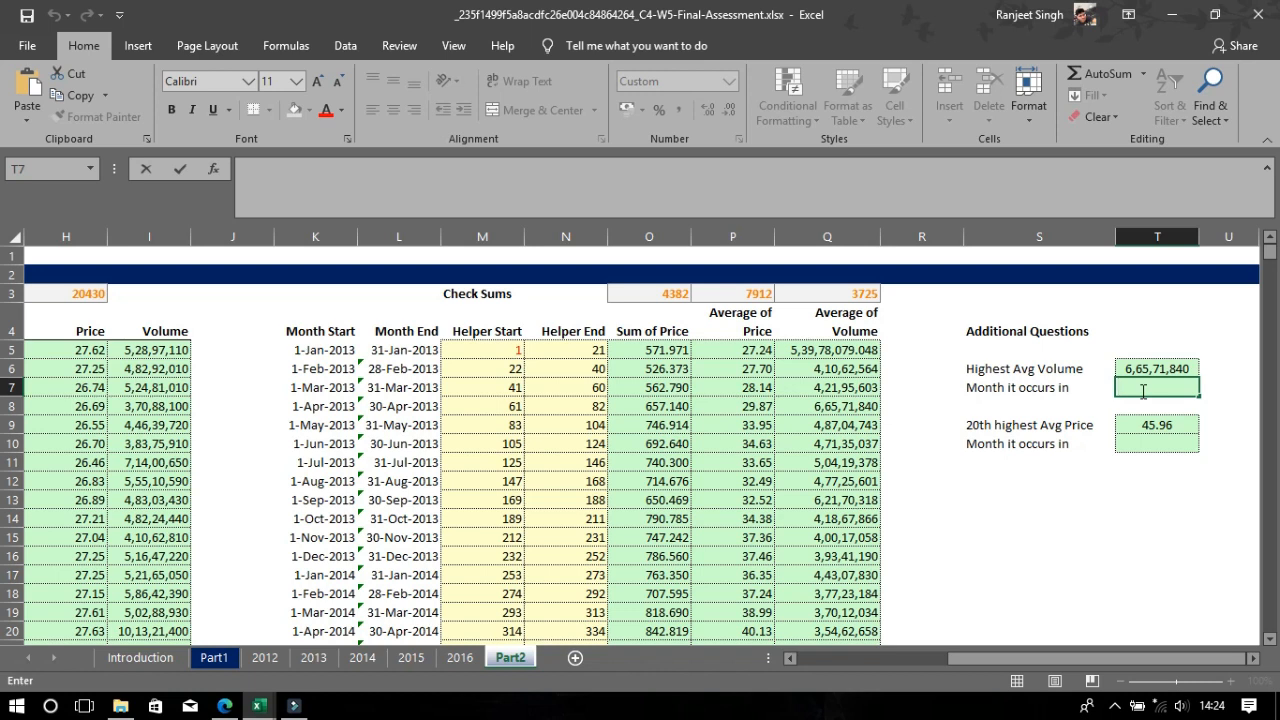
type("a")
Locate the month with the highest average volume and highlight its Month End cell L8 with yellow fill
left_click(824, 405)
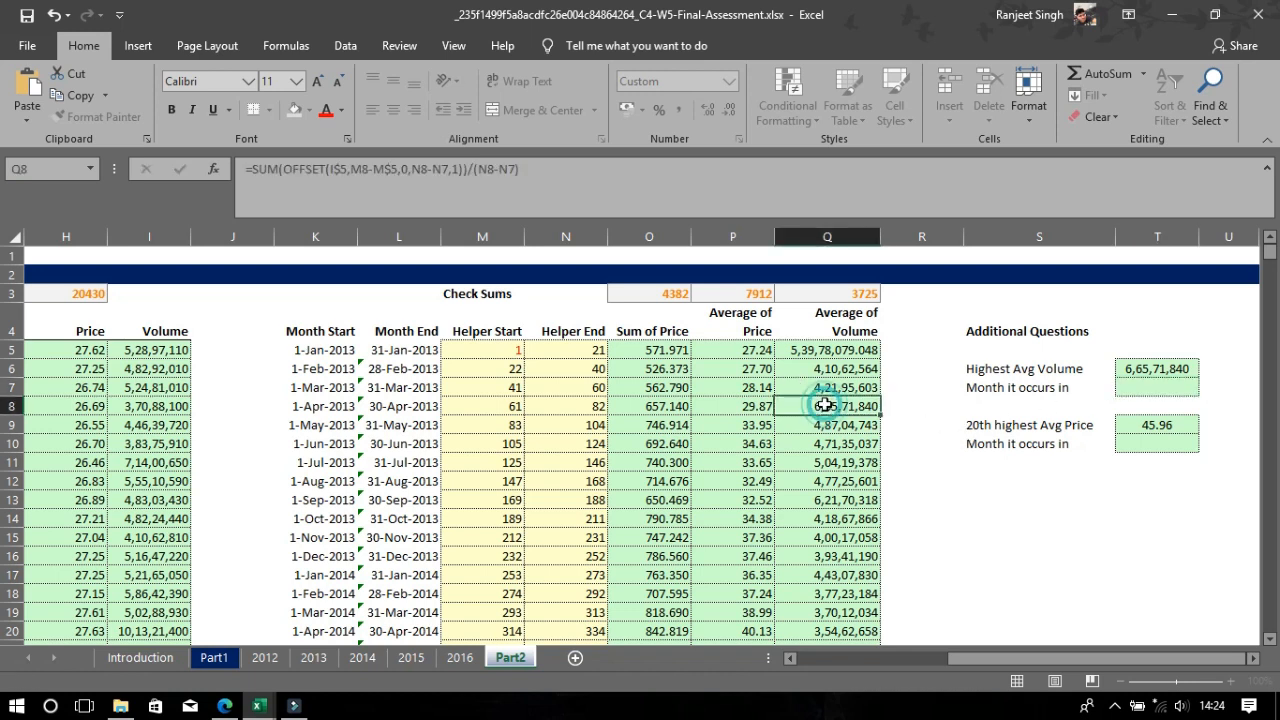
double_click(621, 409)
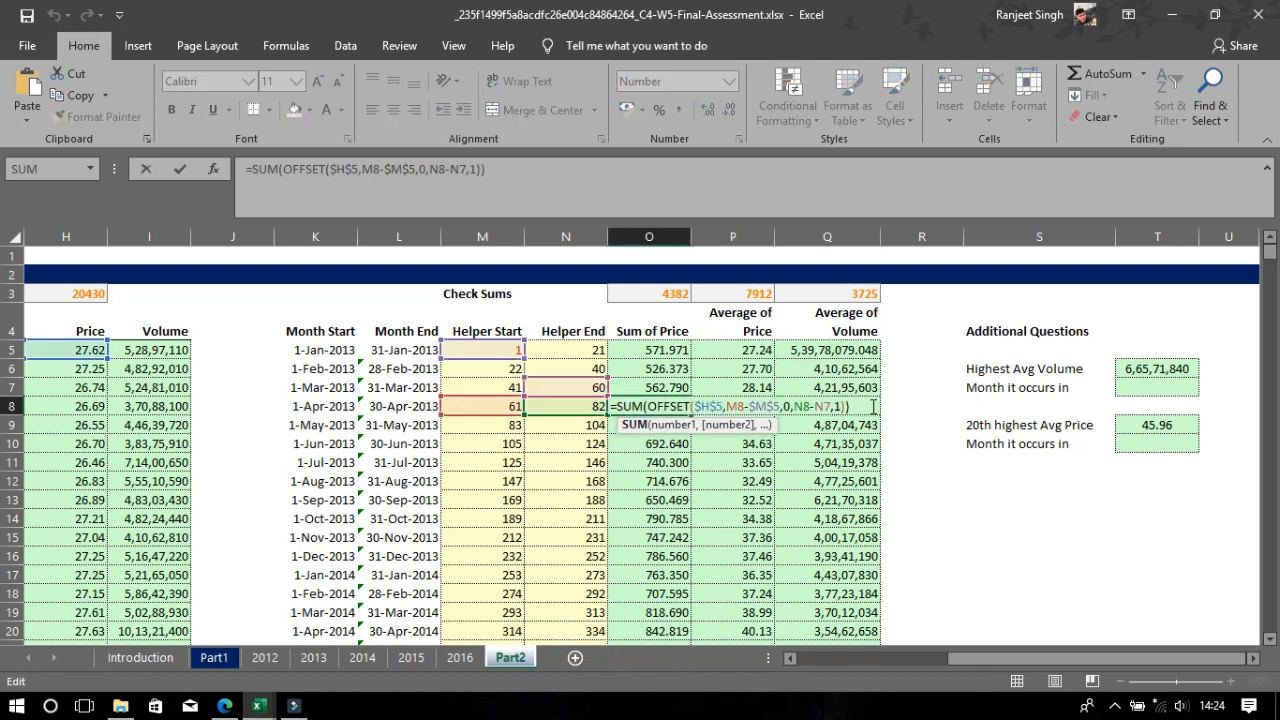
key("Escape")
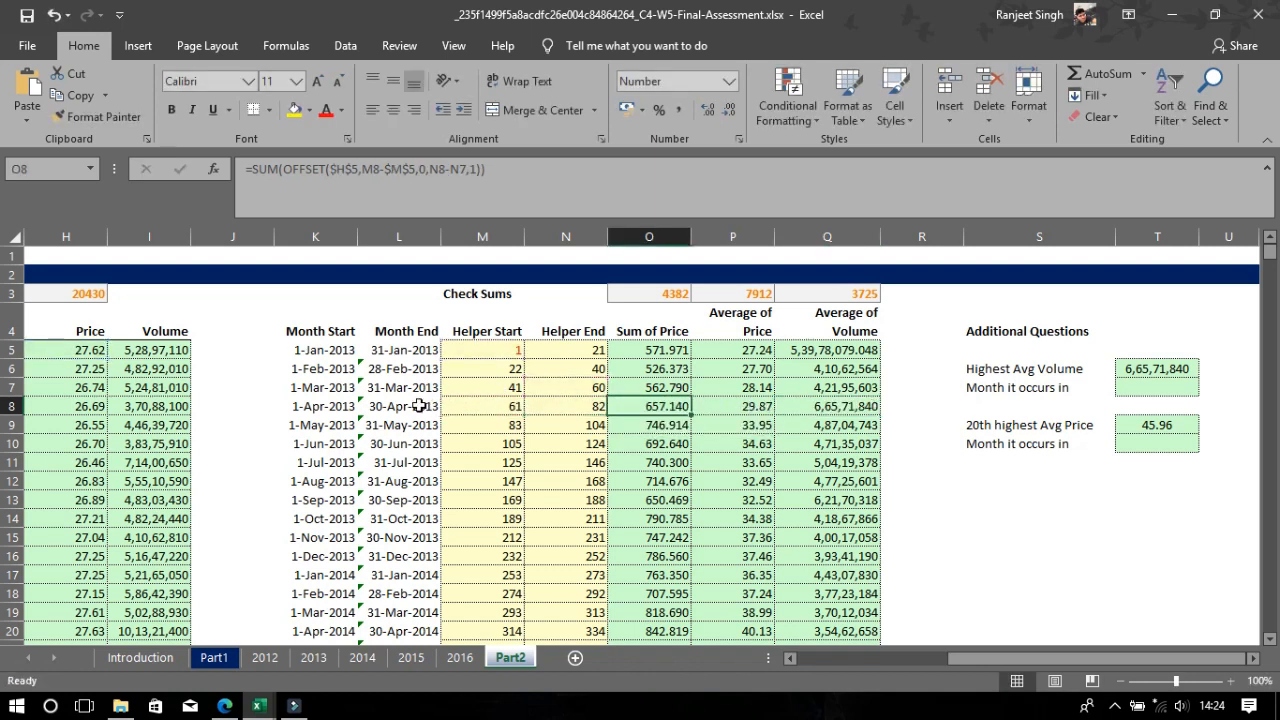
left_click(418, 405)
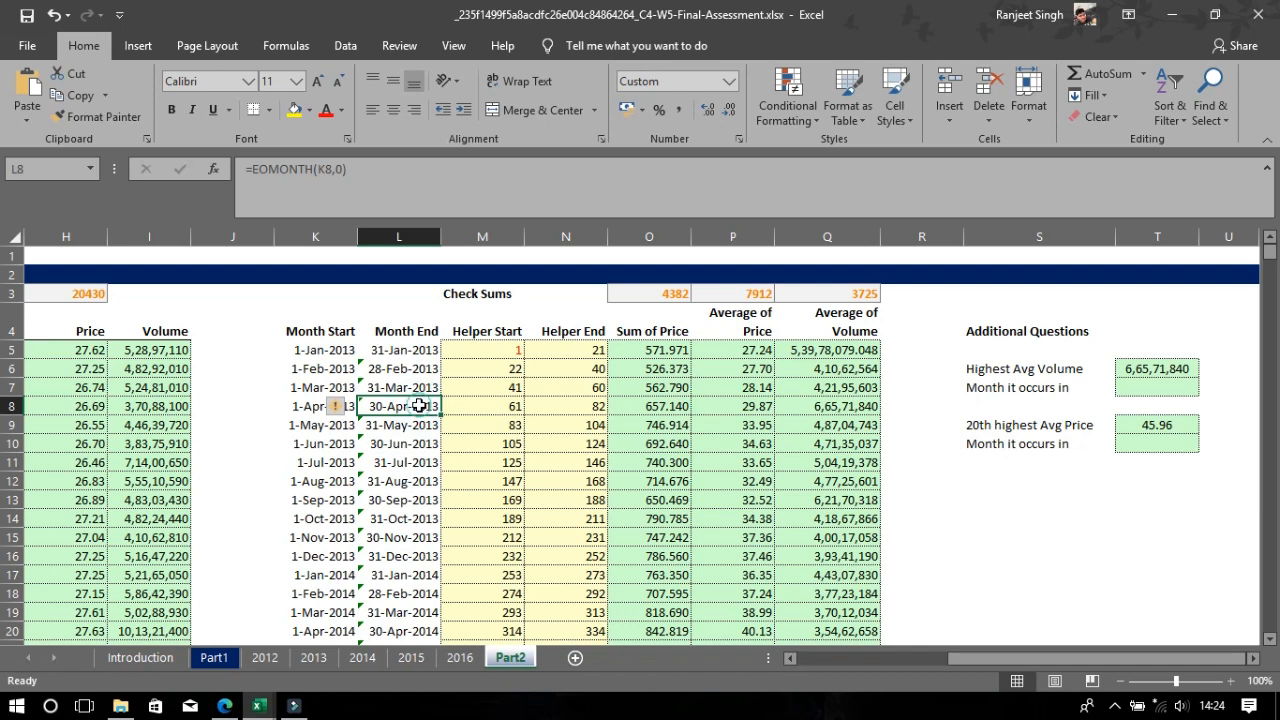
right_click(418, 405)
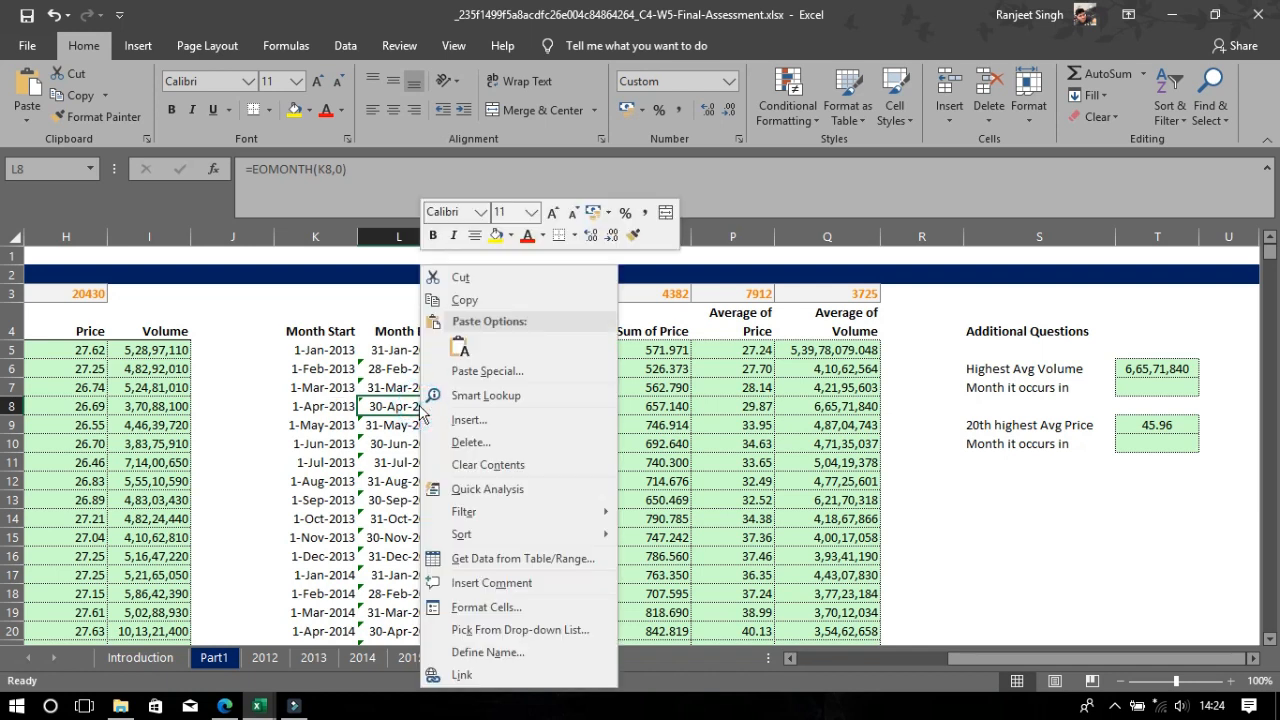
left_click(495, 238)
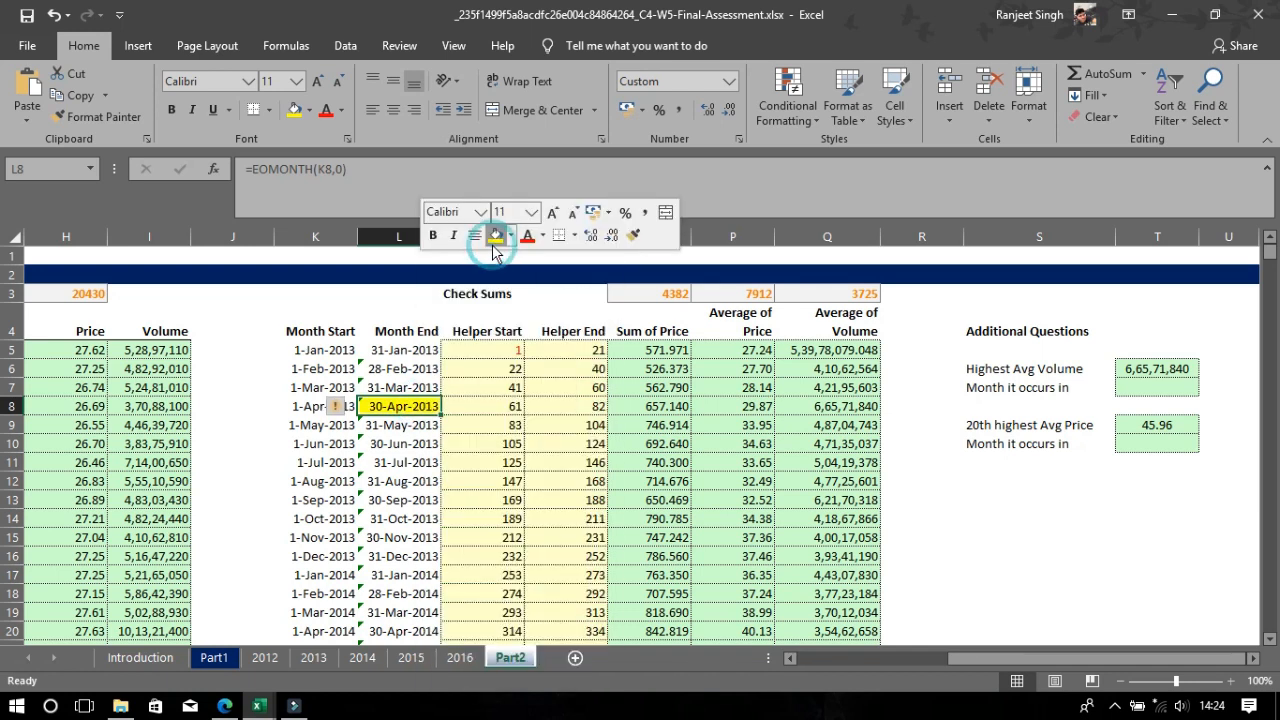
left_click(1130, 400)
left_click(1108, 519)
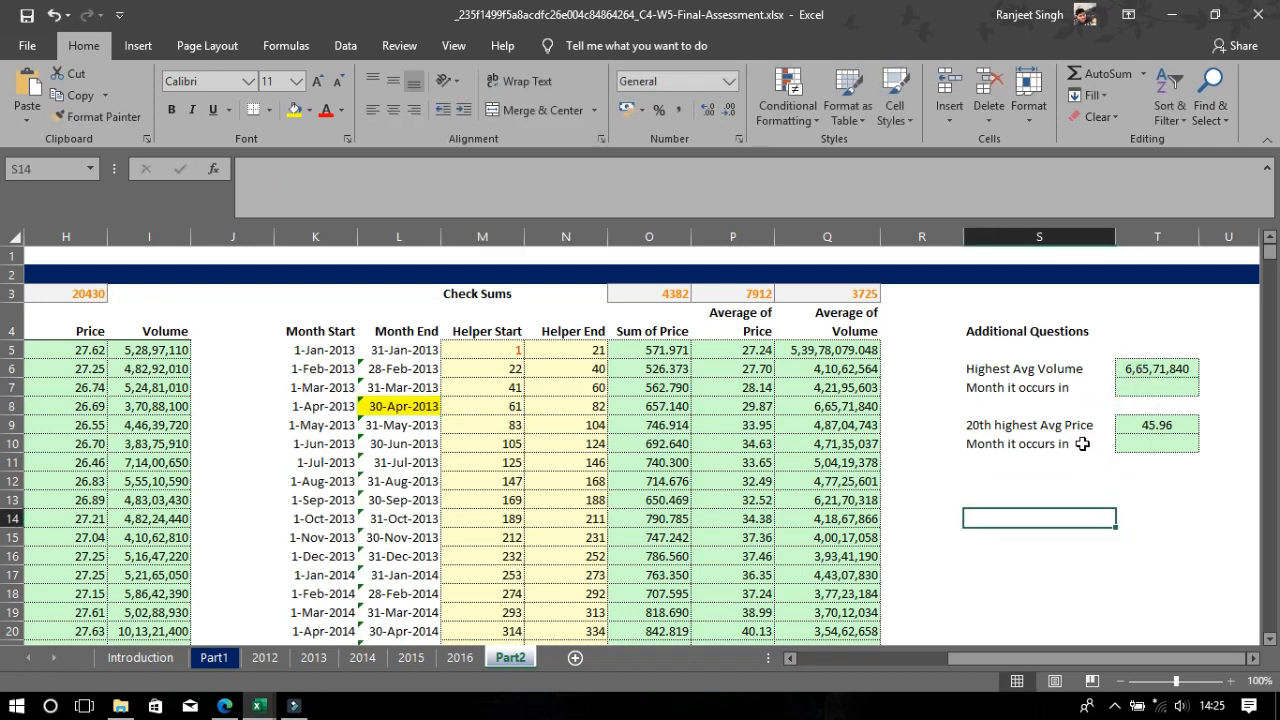
Locate the month with the 20th highest average price and highlight its Month End cell L34 with yellow fill
left_click_drag(1078, 664, 1057, 660)
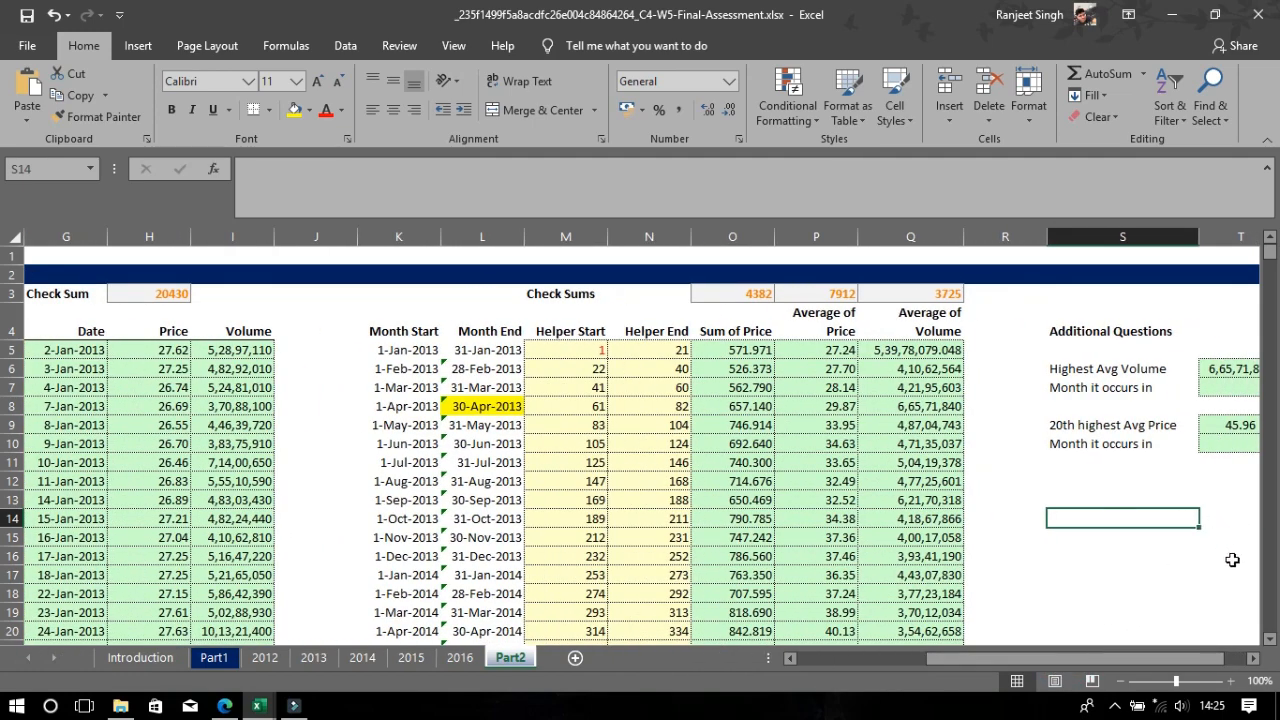
left_click(1210, 443)
left_click_drag(1220, 656, 1272, 640)
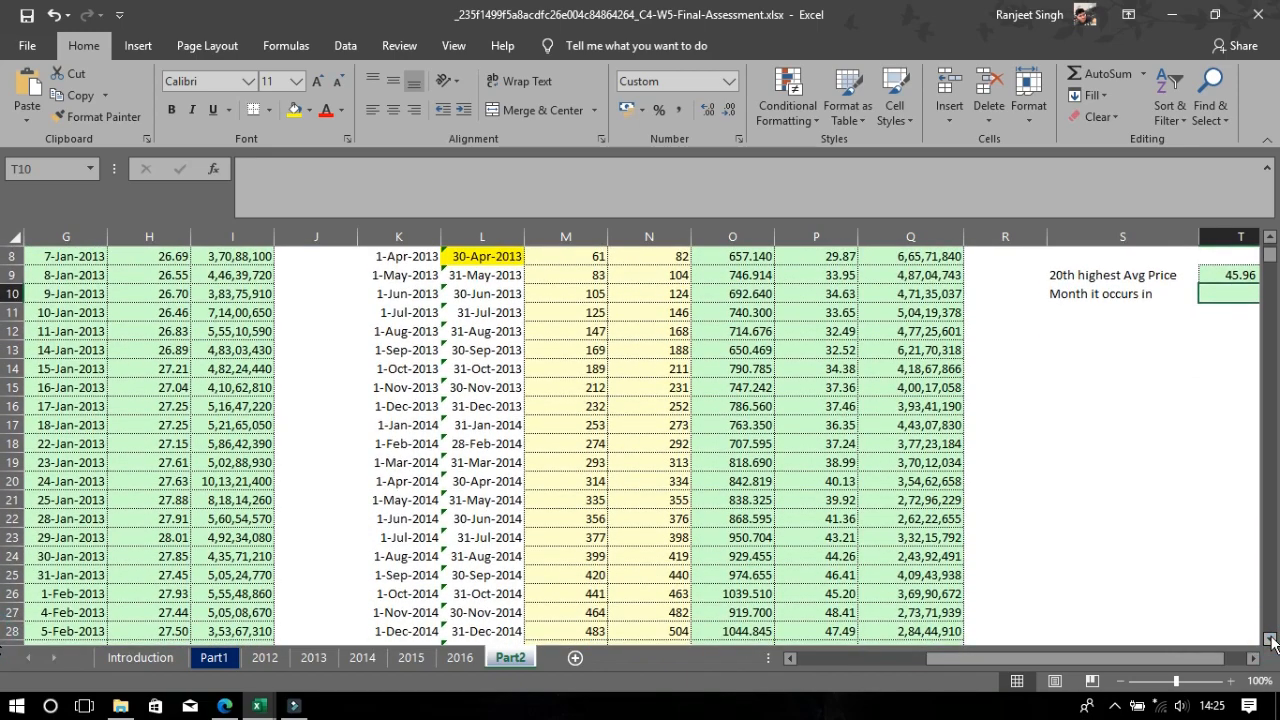
left_click(1272, 640)
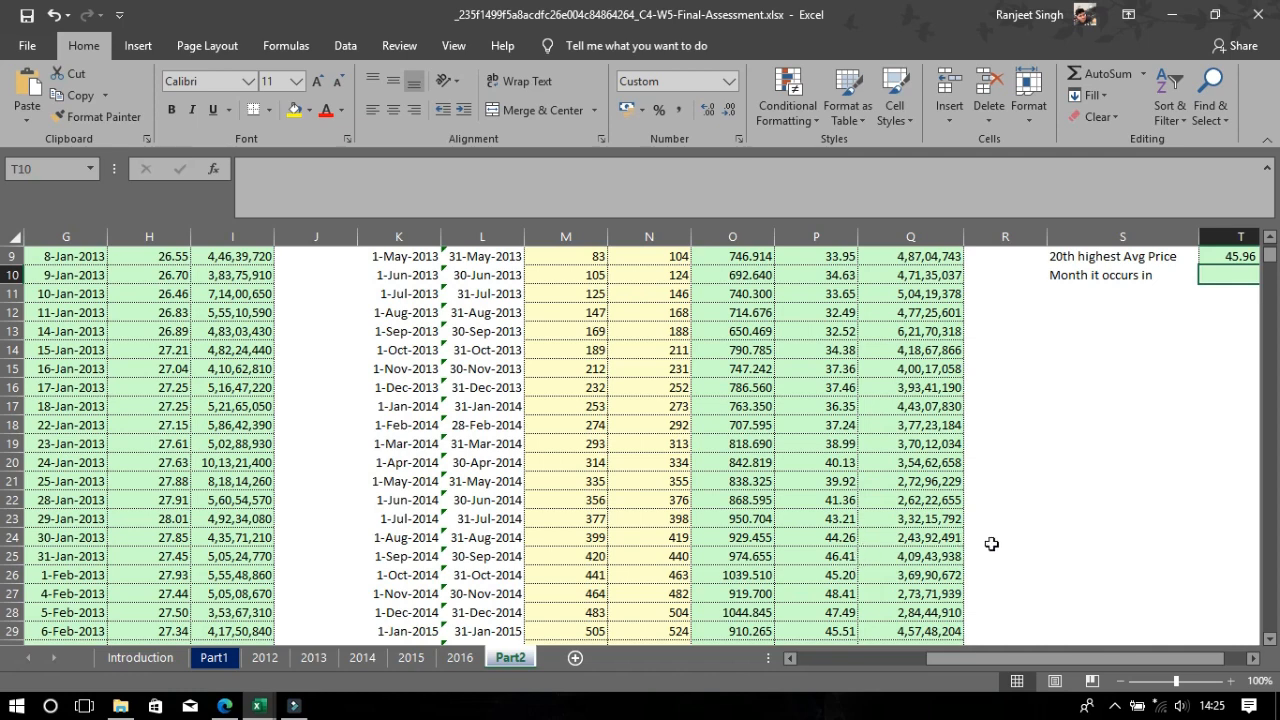
left_click_drag(1268, 643, 1268, 643)
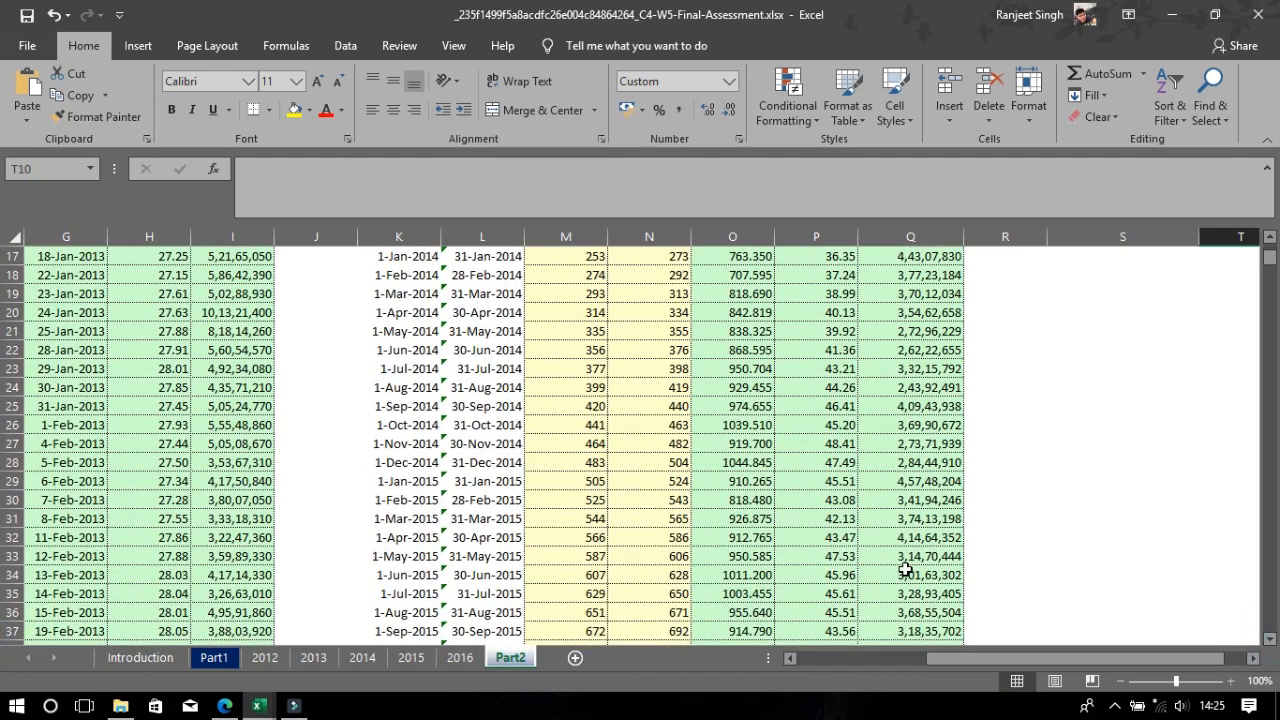
left_click(845, 574)
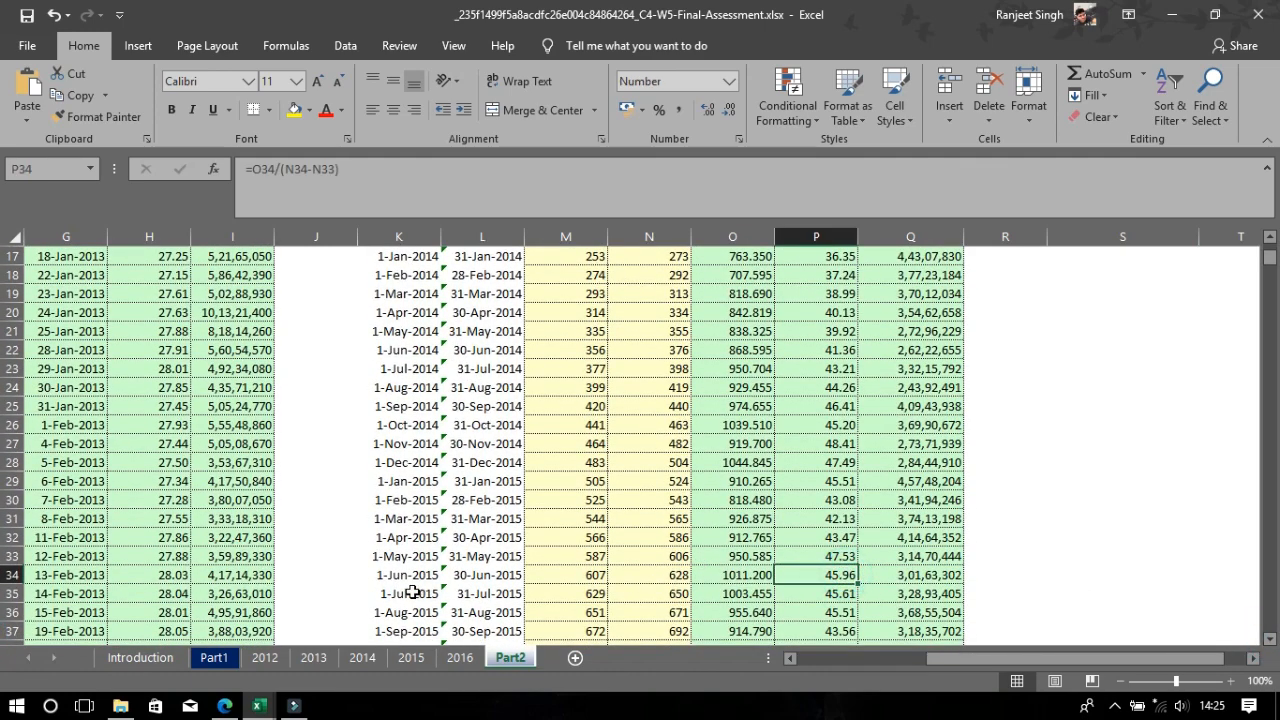
left_click(488, 572)
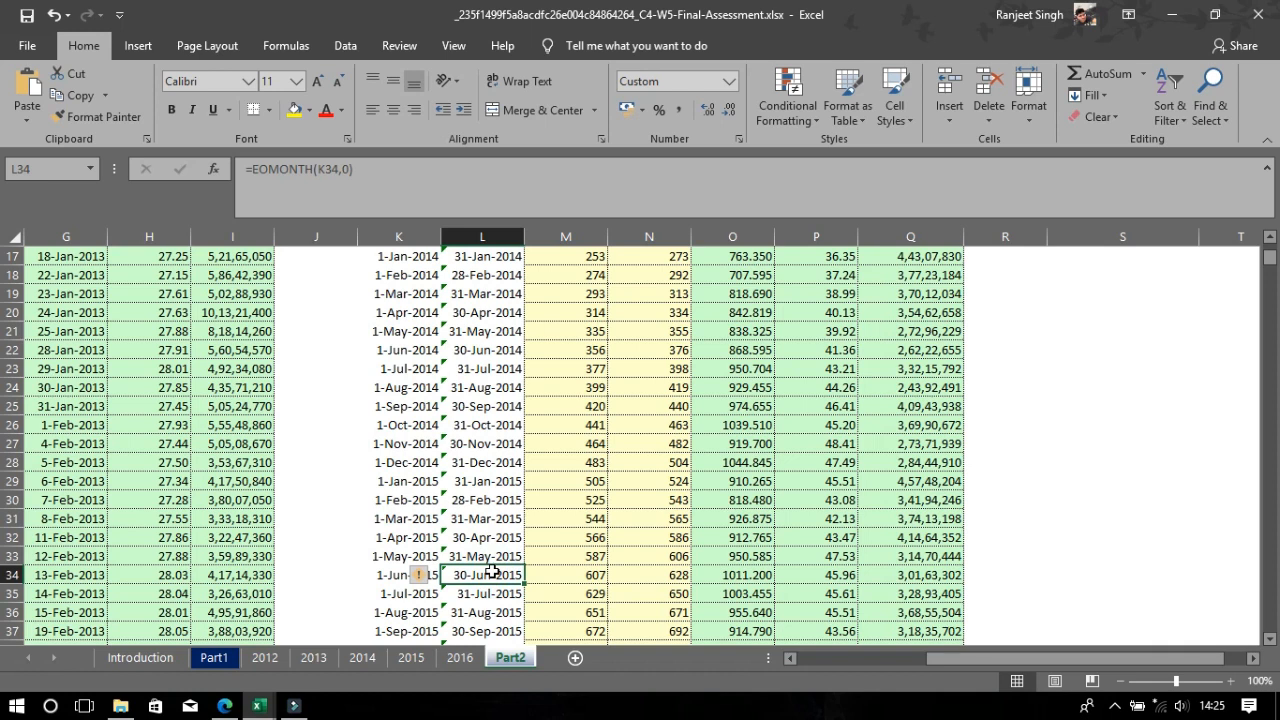
left_click(294, 110)
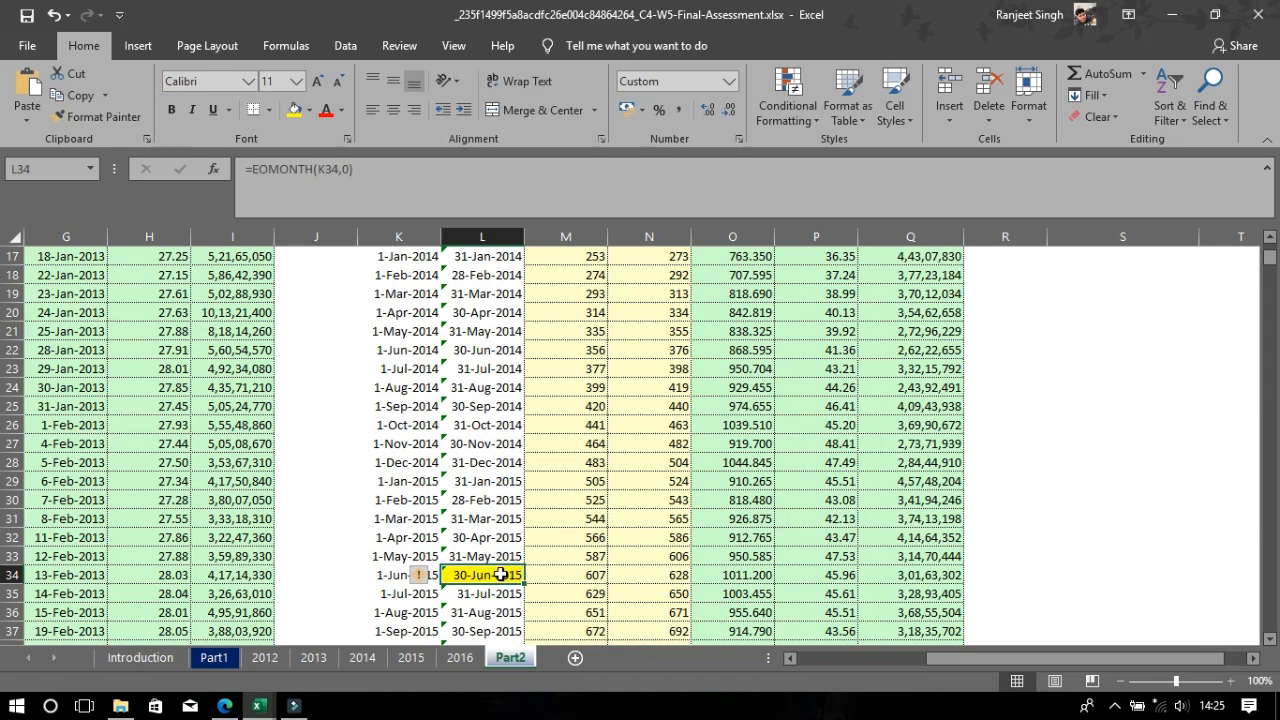
Enter 30-04-2013 in T7 as the month in which the highest average volume occurs
left_click(1269, 639)
left_click(1270, 639)
left_click(1270, 639)
left_click(1270, 639)
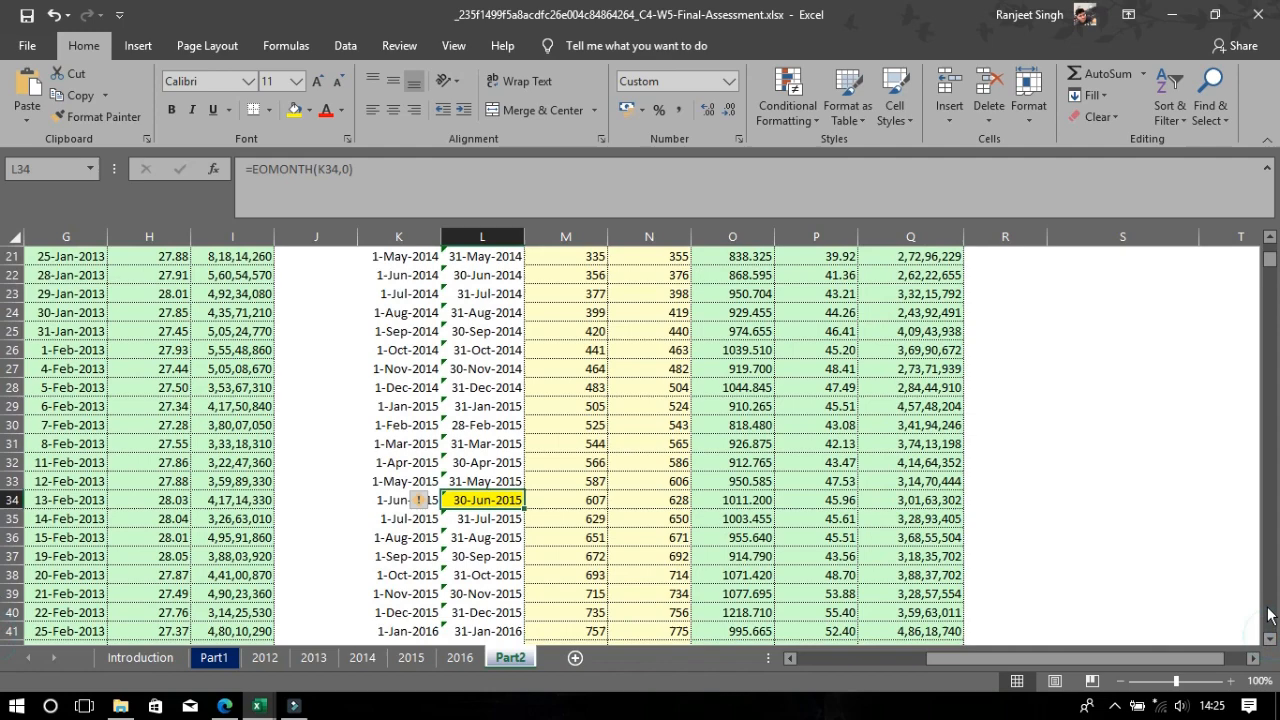
left_click(1271, 640)
left_click(1271, 640)
left_click_drag(1270, 262, 1262, 232)
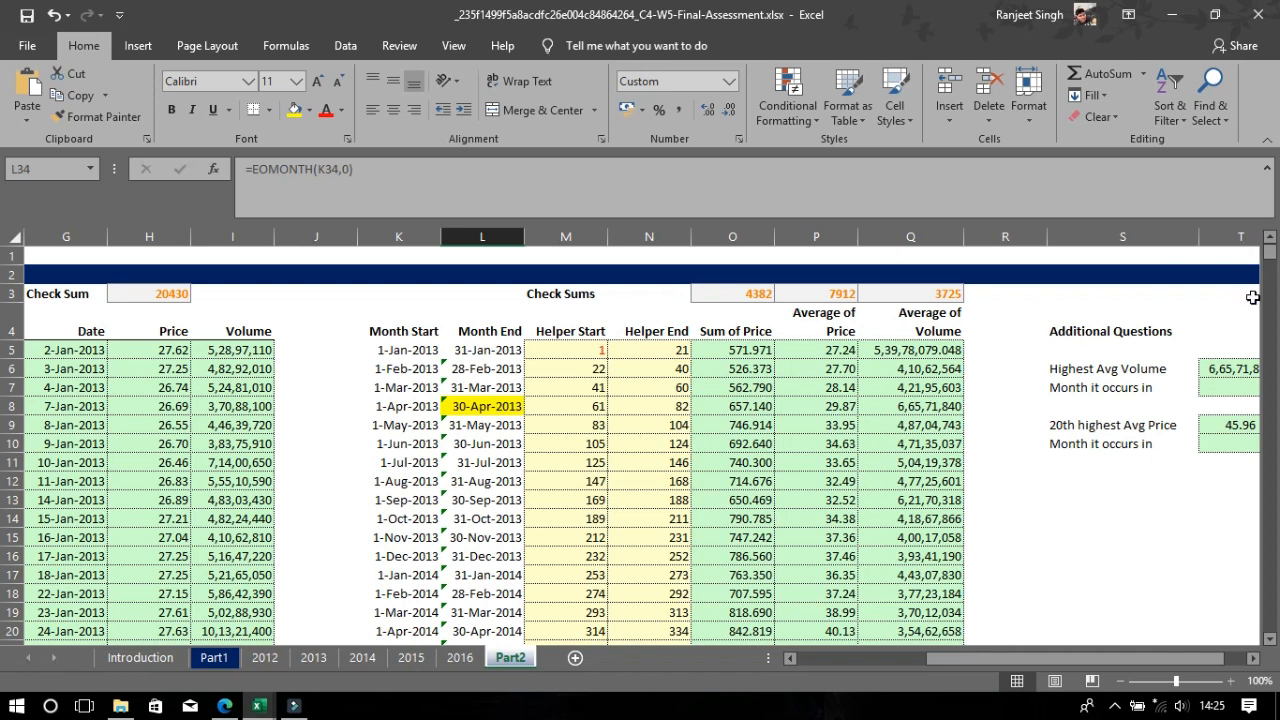
left_click(1229, 388)
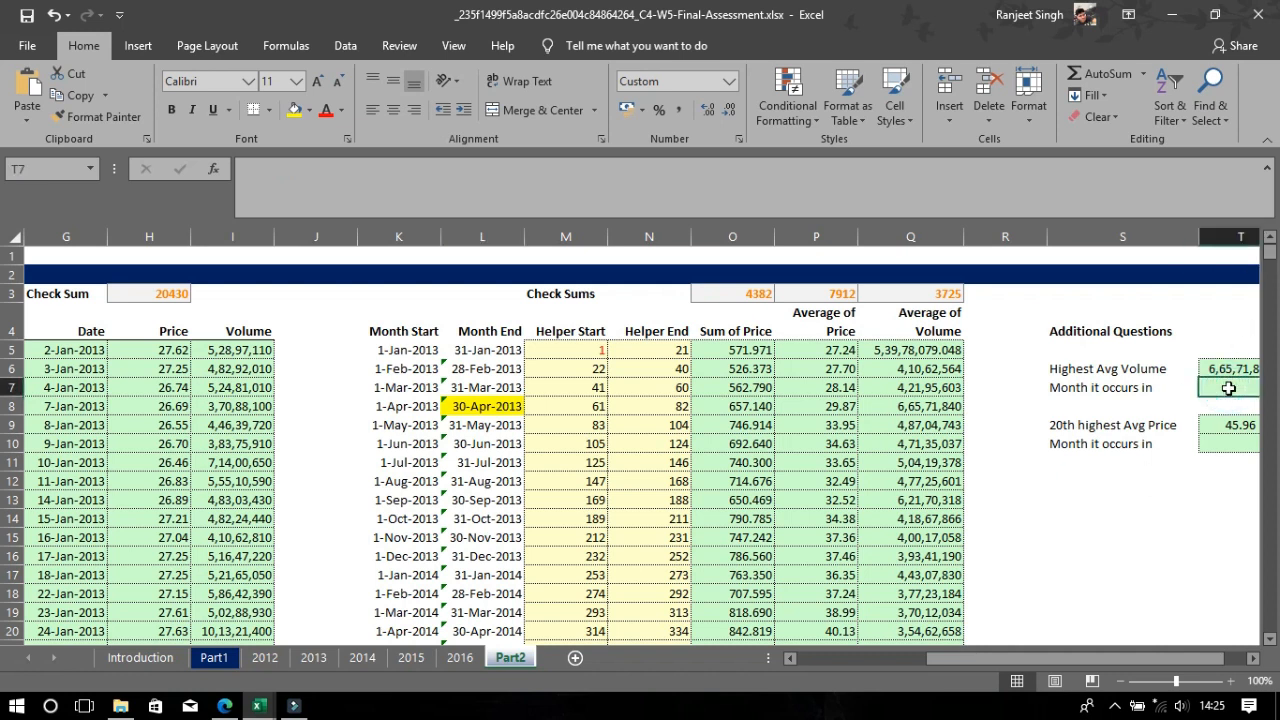
type("30-04-2013")
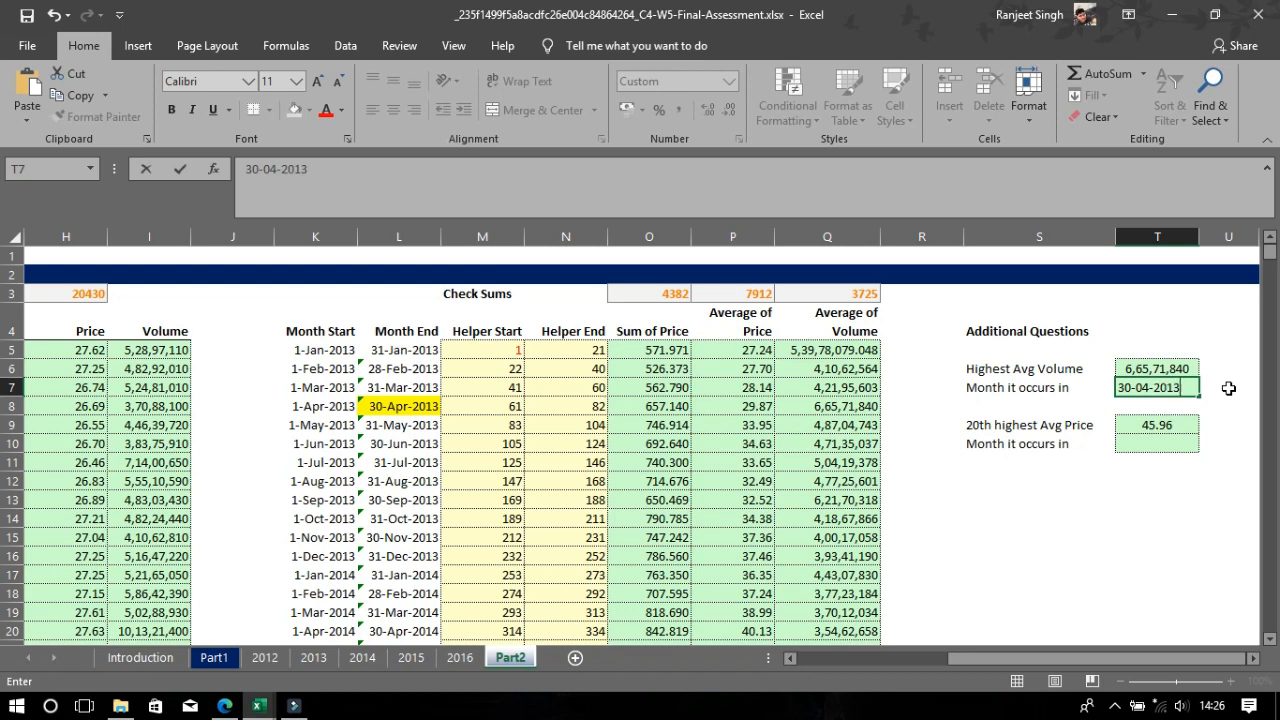
key("Return")
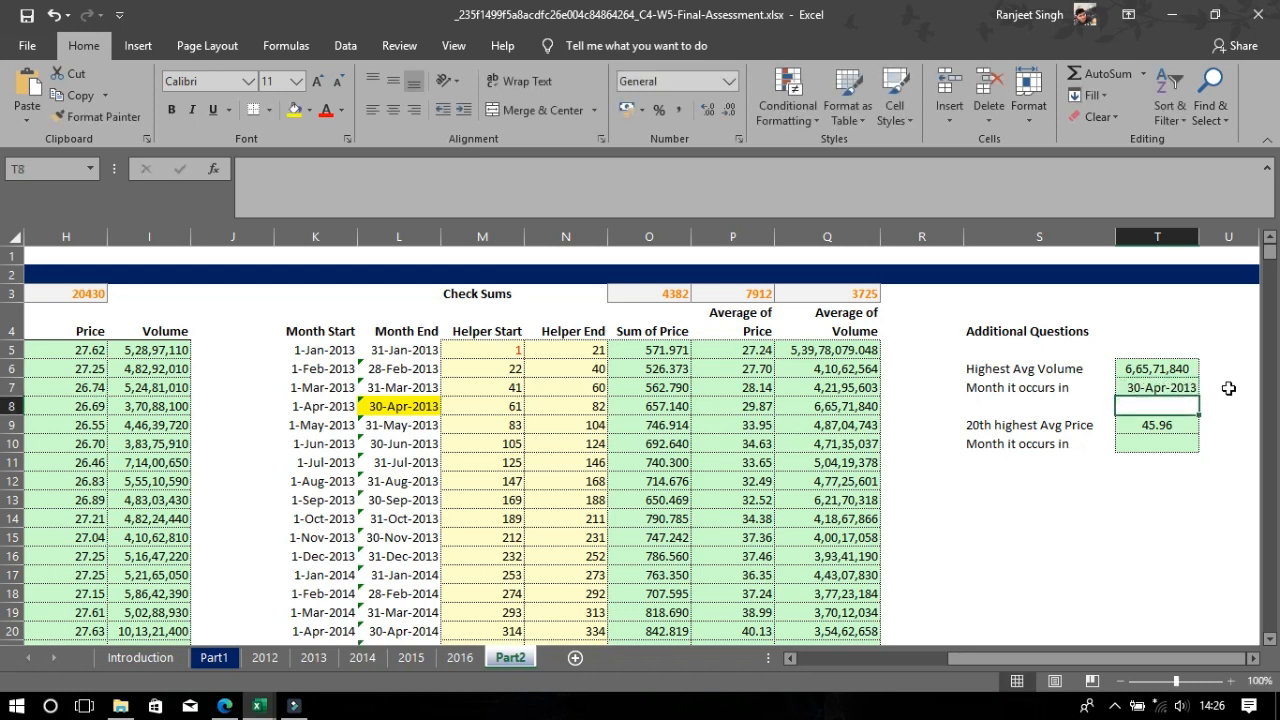
Apply the custom number format mmmm-yy to the date in T7, starting from the existing mmm-yy code
left_click(1160, 388)
right_click(1160, 388)
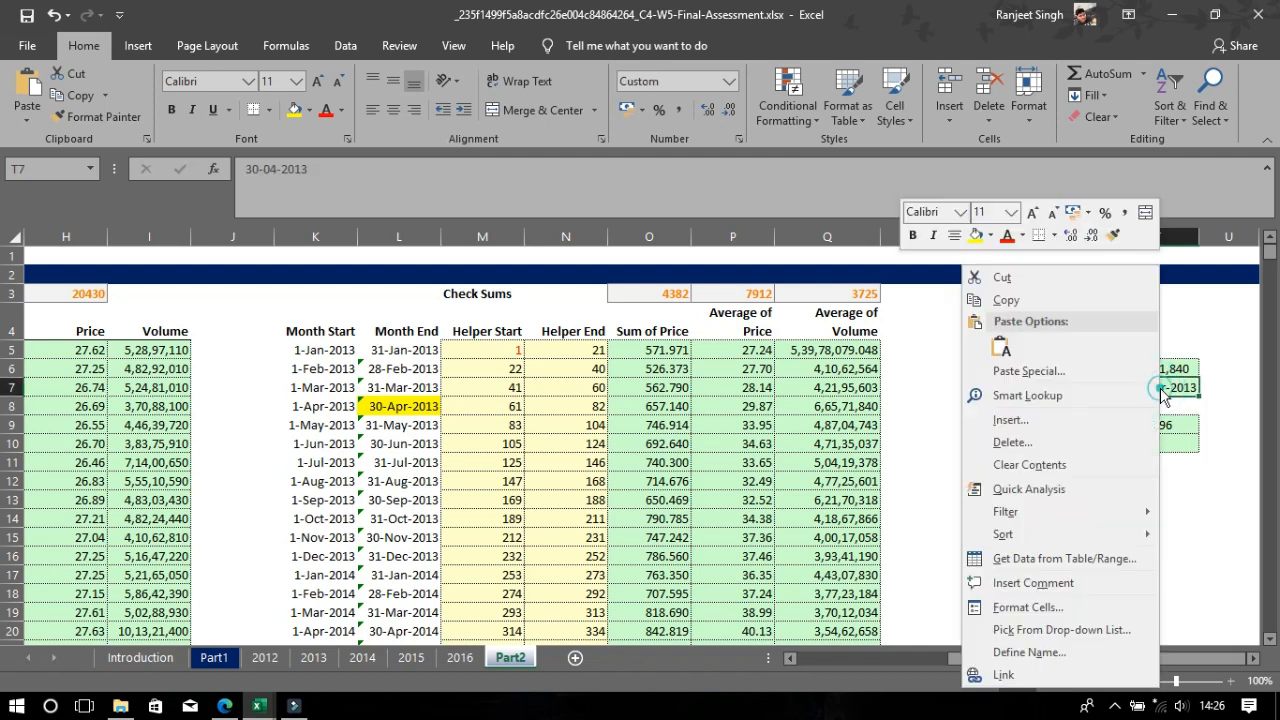
left_click(1014, 608)
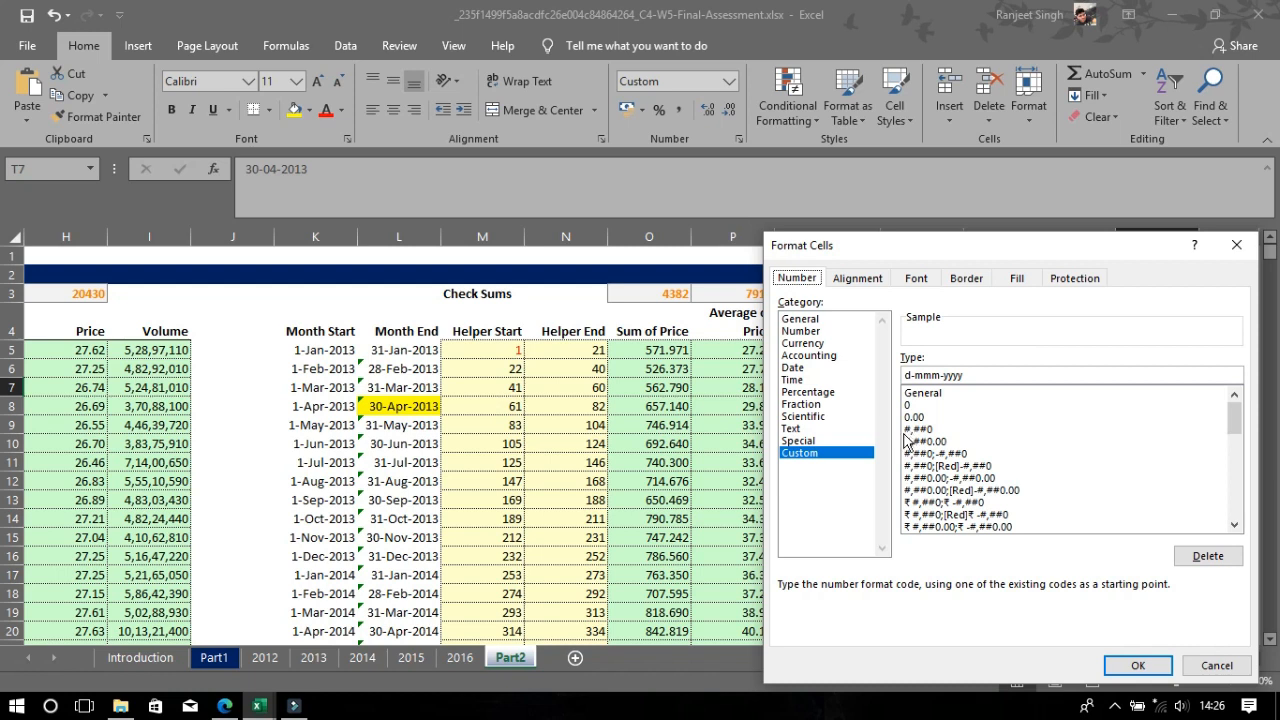
left_click(804, 368)
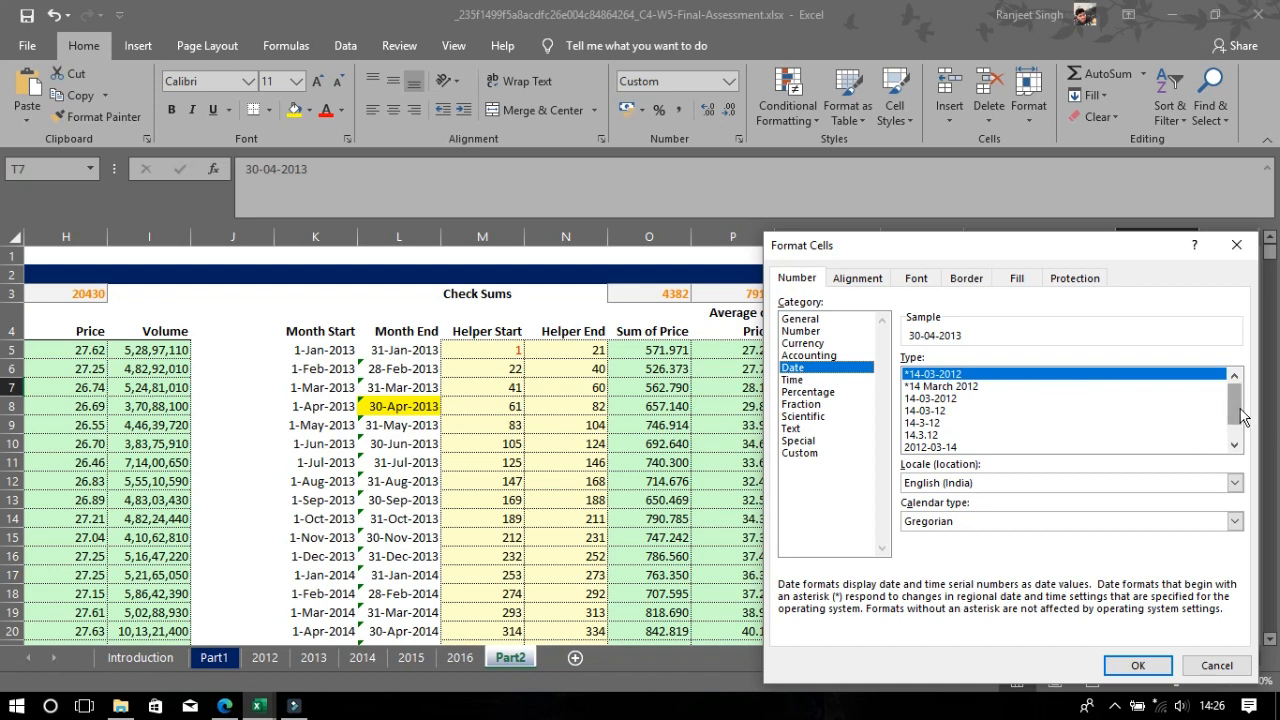
left_click_drag(1240, 414, 1236, 420)
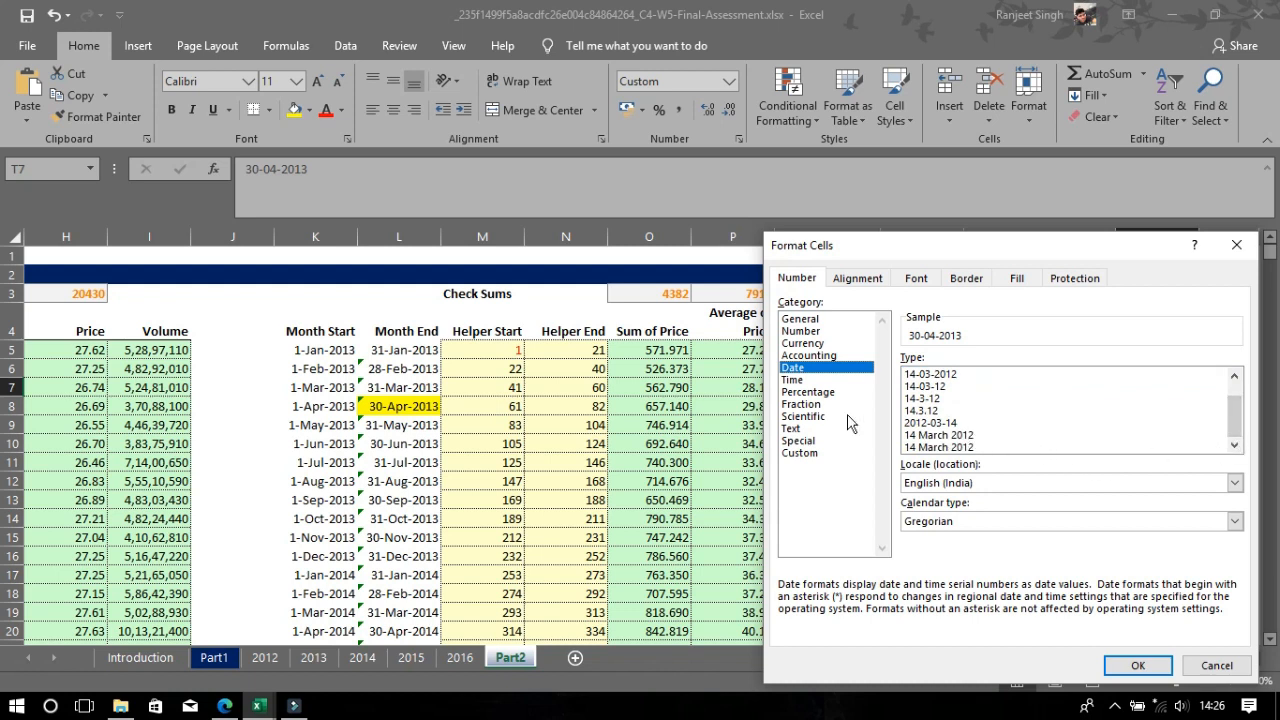
left_click(805, 453)
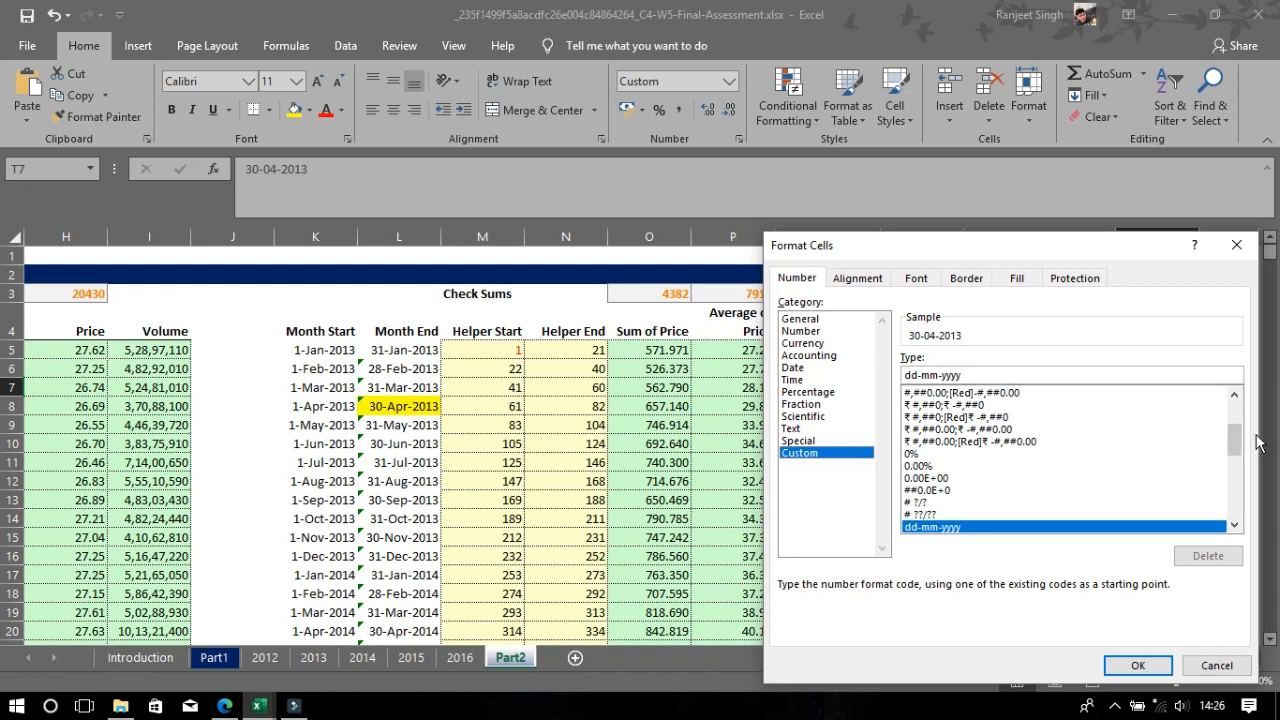
left_click_drag(1238, 440, 1238, 469)
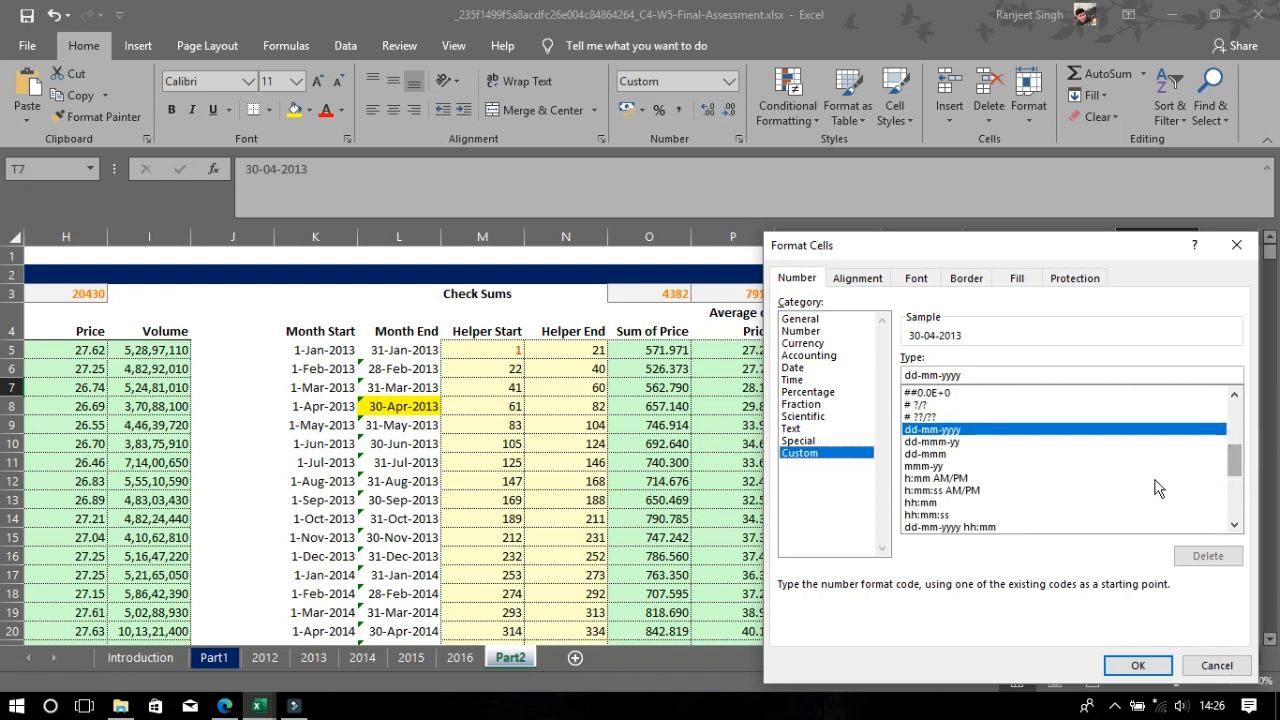
left_click(924, 467)
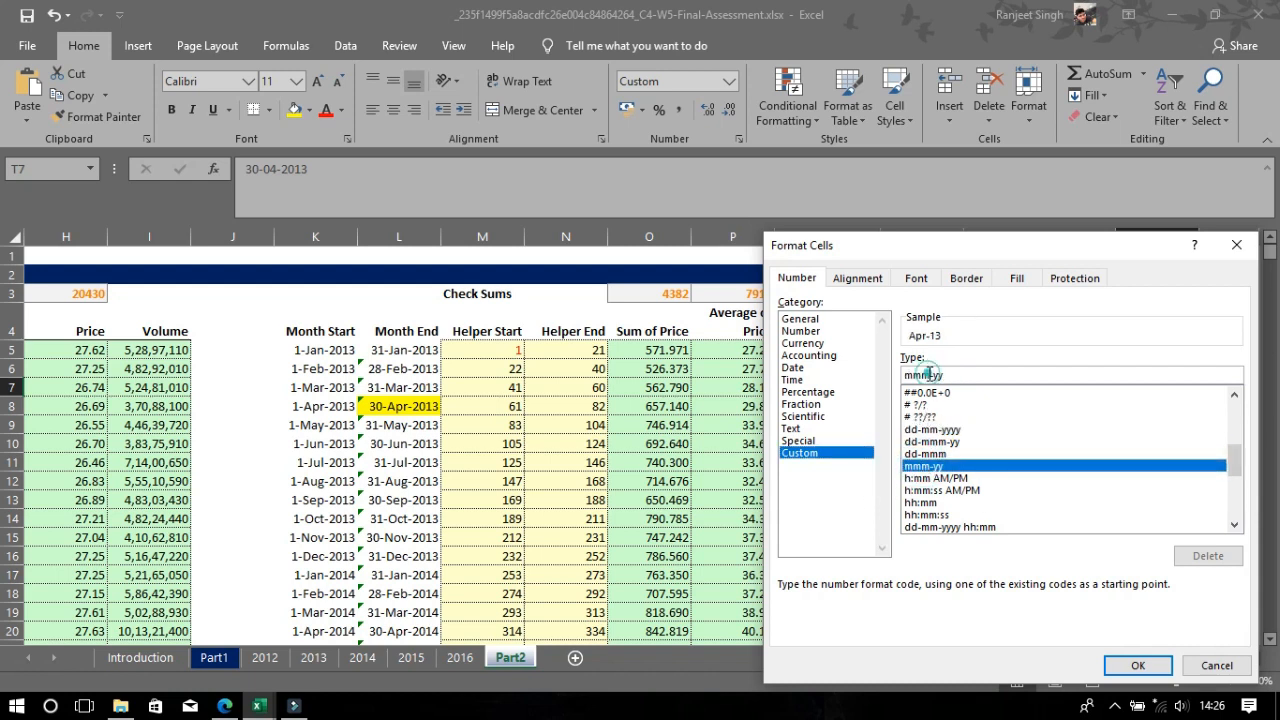
type("m")
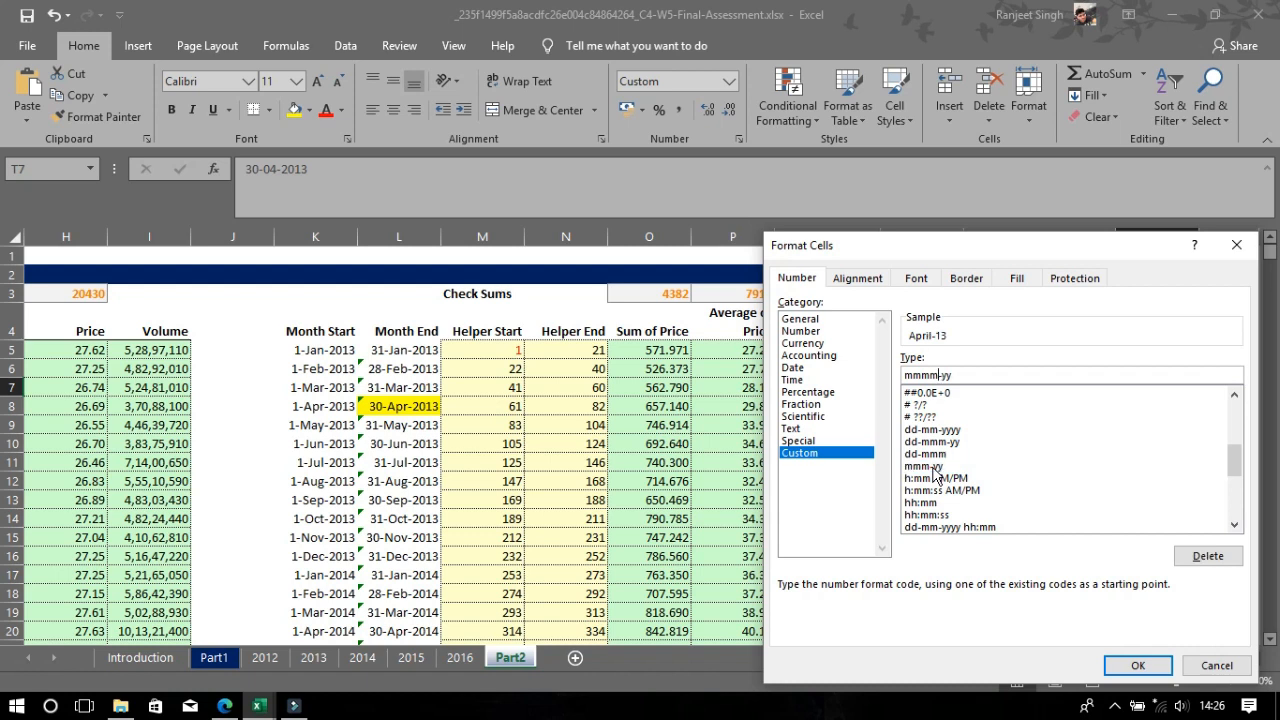
key("Return")
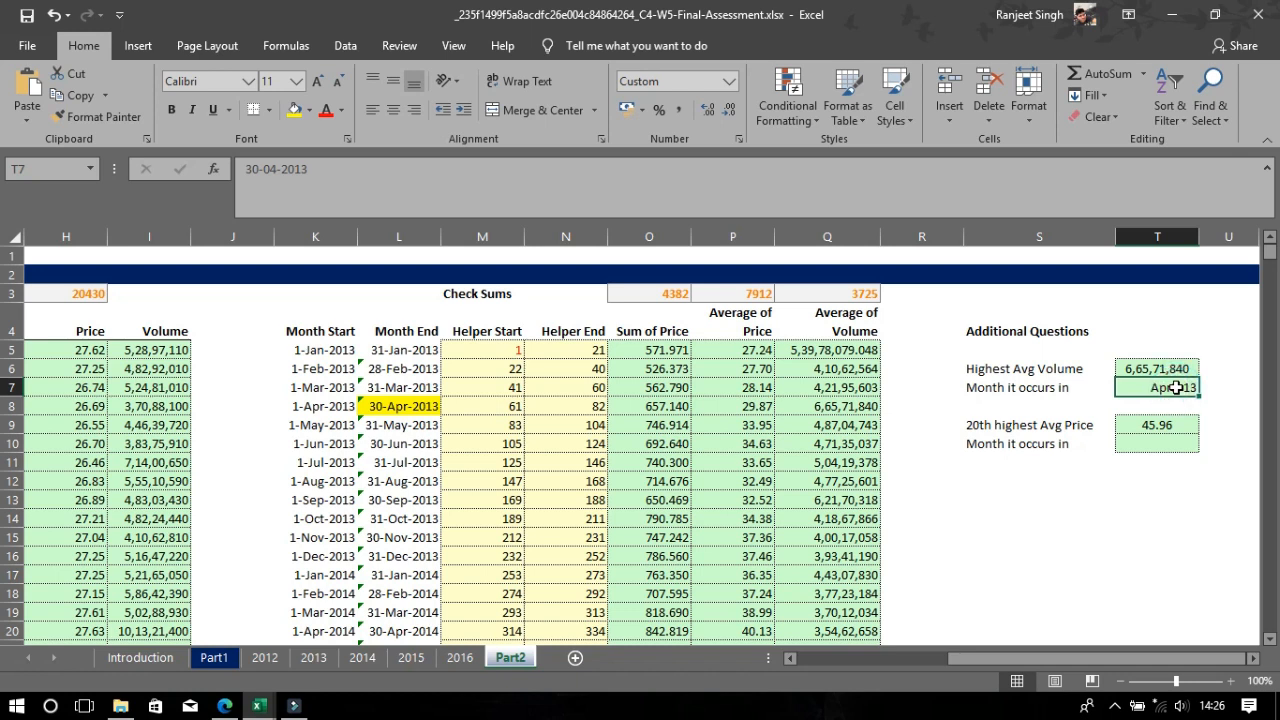
Extend the custom format of T7 to mmmm-yyyy so the date shows a four-digit year
left_click(1152, 444)
left_click(1192, 385)
right_click(1192, 385)
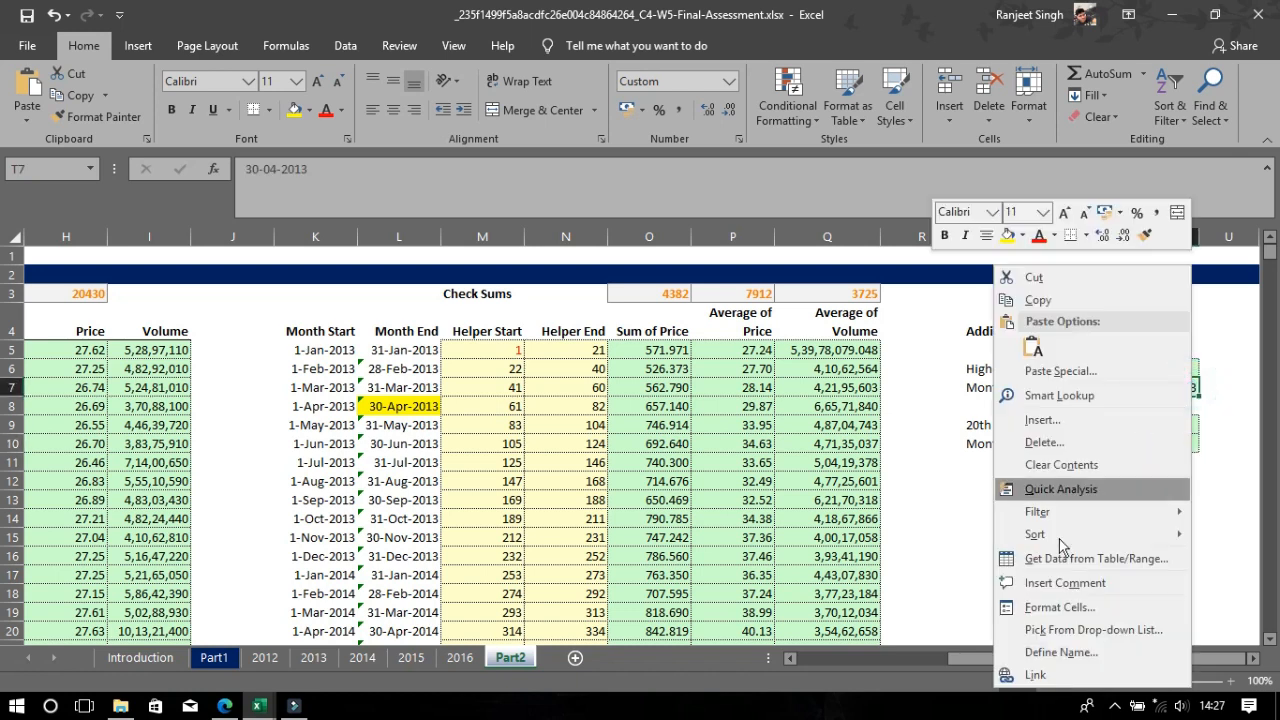
left_click(1060, 607)
left_click(964, 374)
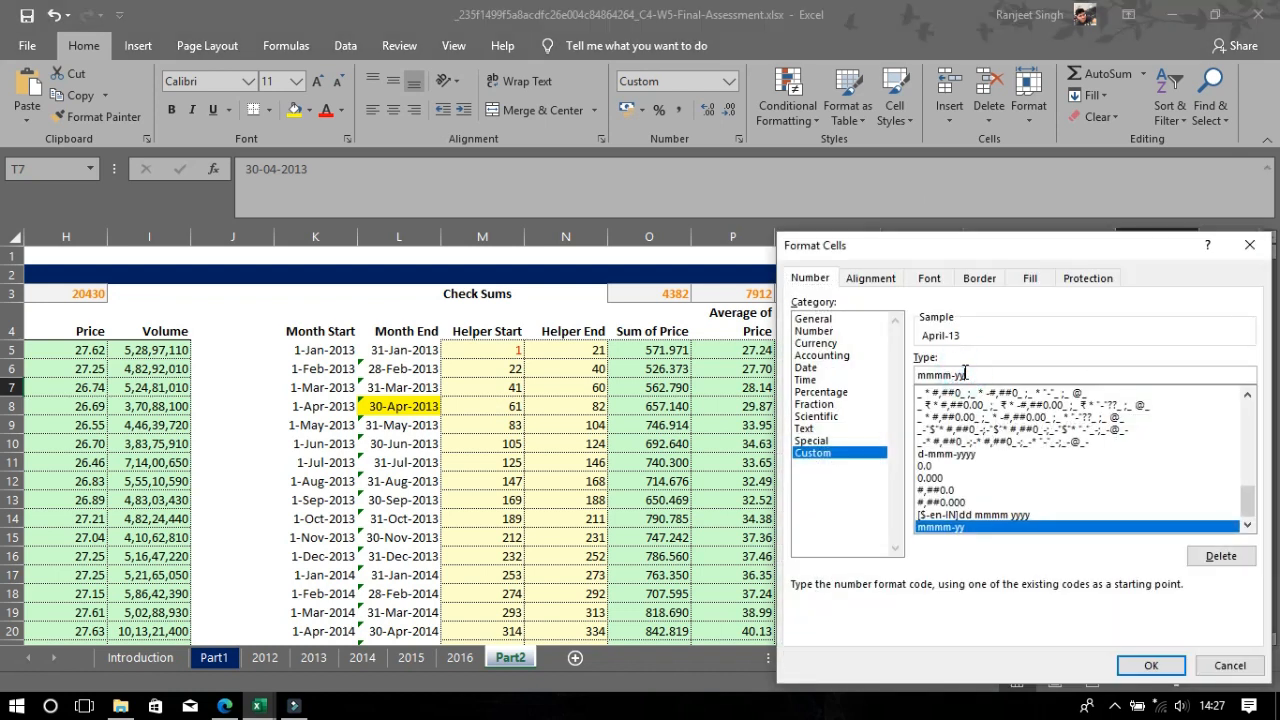
type("yy")
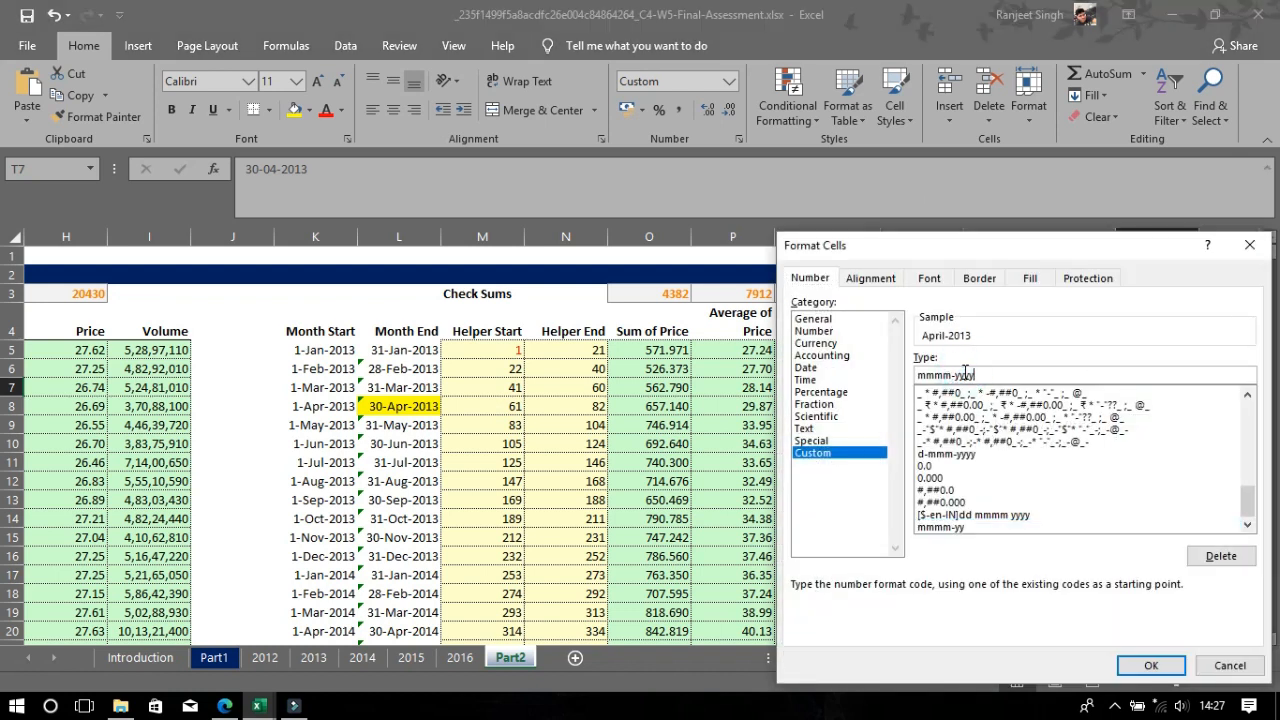
left_click(1150, 665)
left_click(1146, 441)
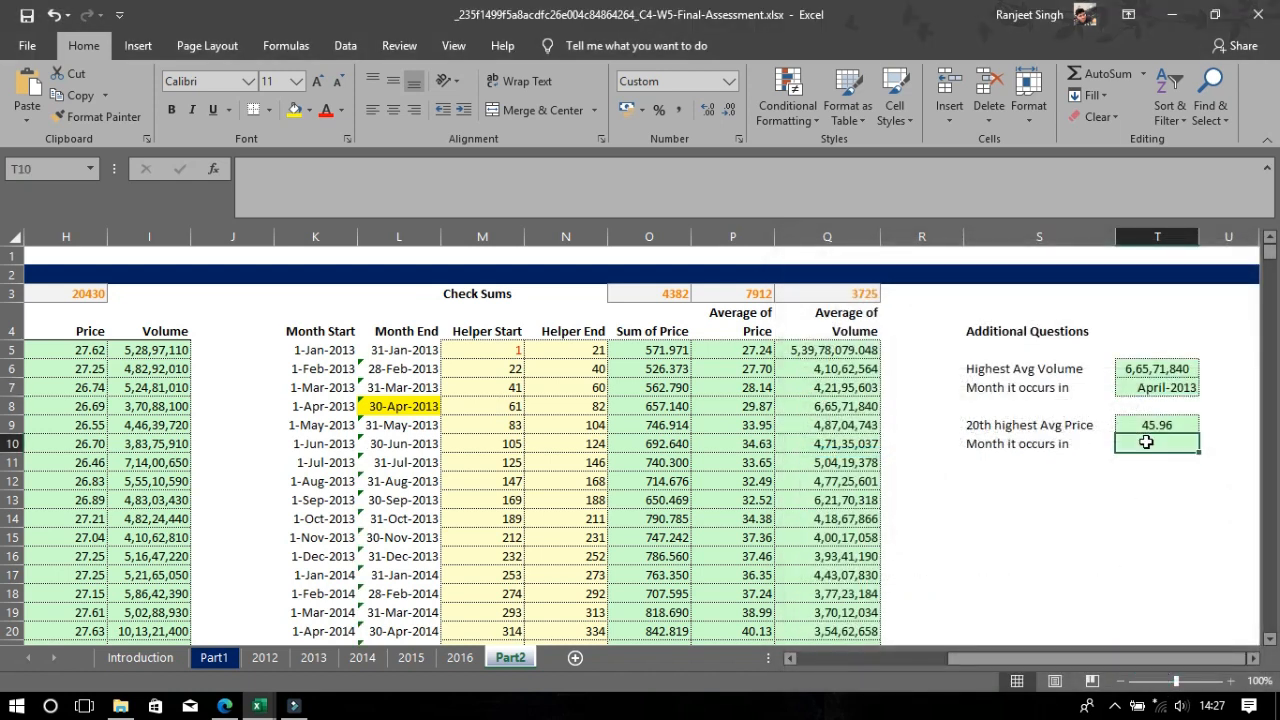
type("=")
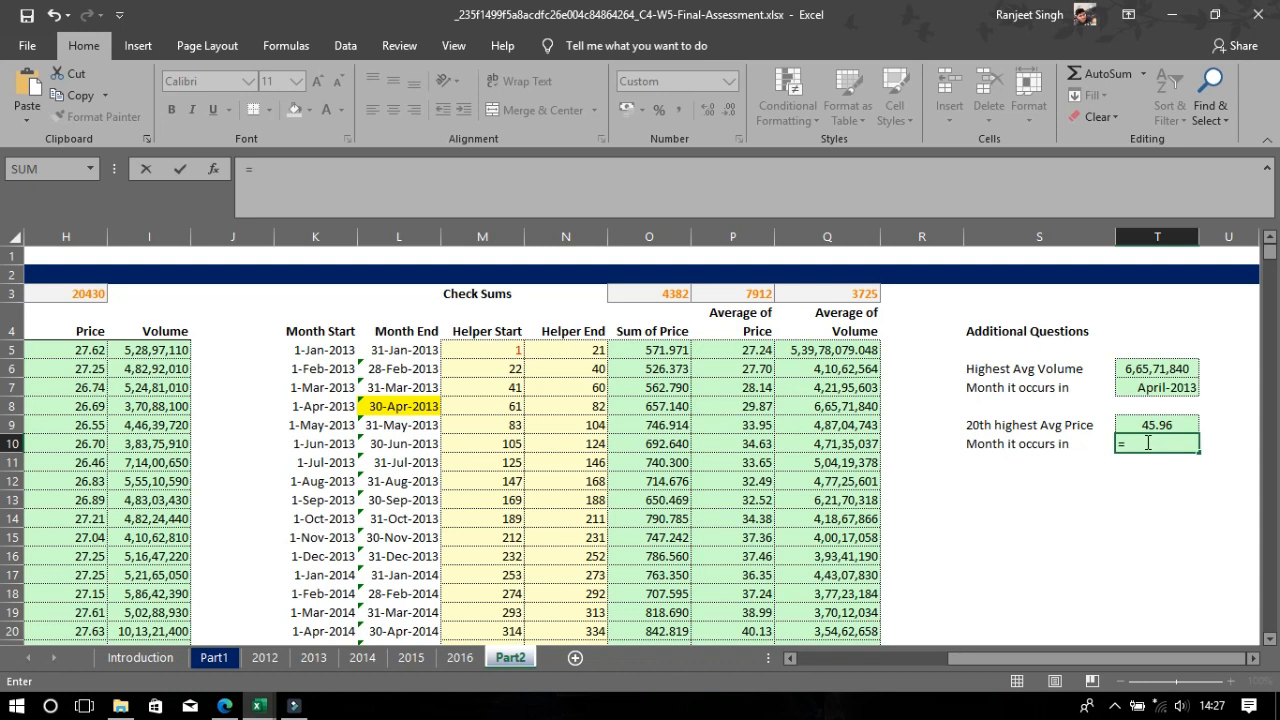
key("BackSpace")
right_click(1148, 442)
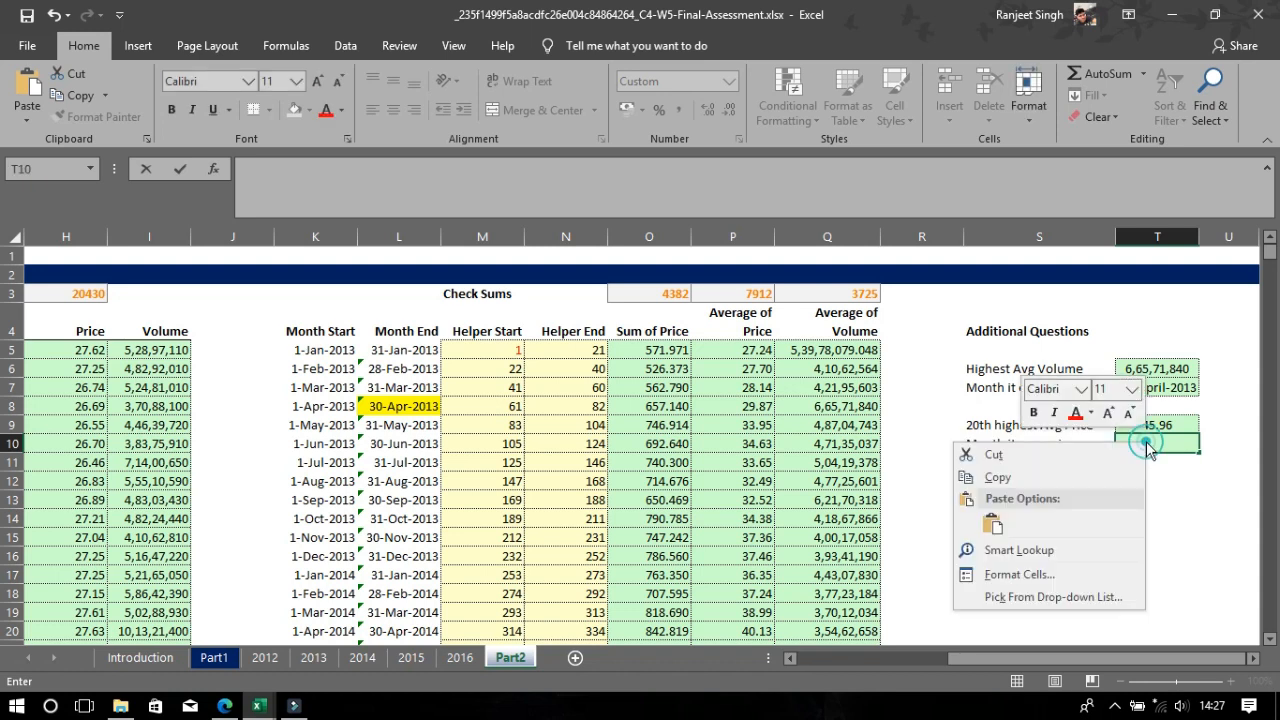
left_click(1039, 574)
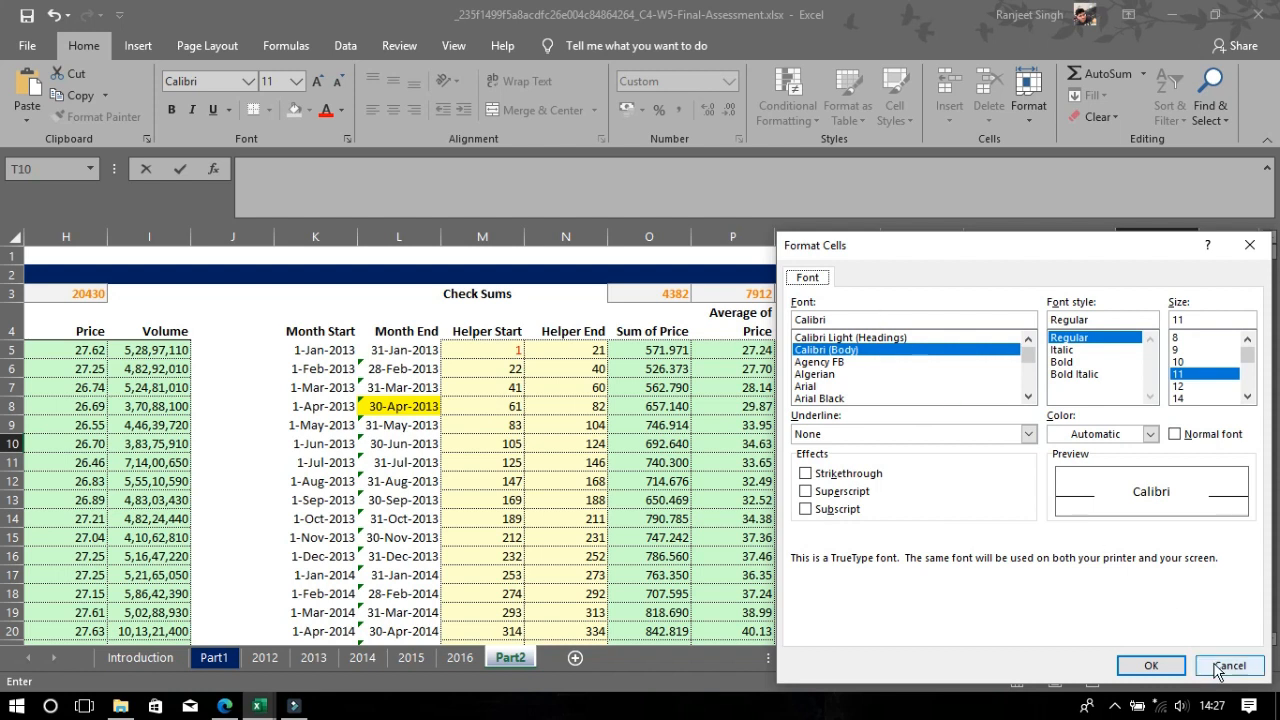
left_click(1151, 665)
left_click(1152, 463)
Give T10, the month cell of the 20th highest average price, the custom number format mmmm-yyyy
left_click(1152, 443)
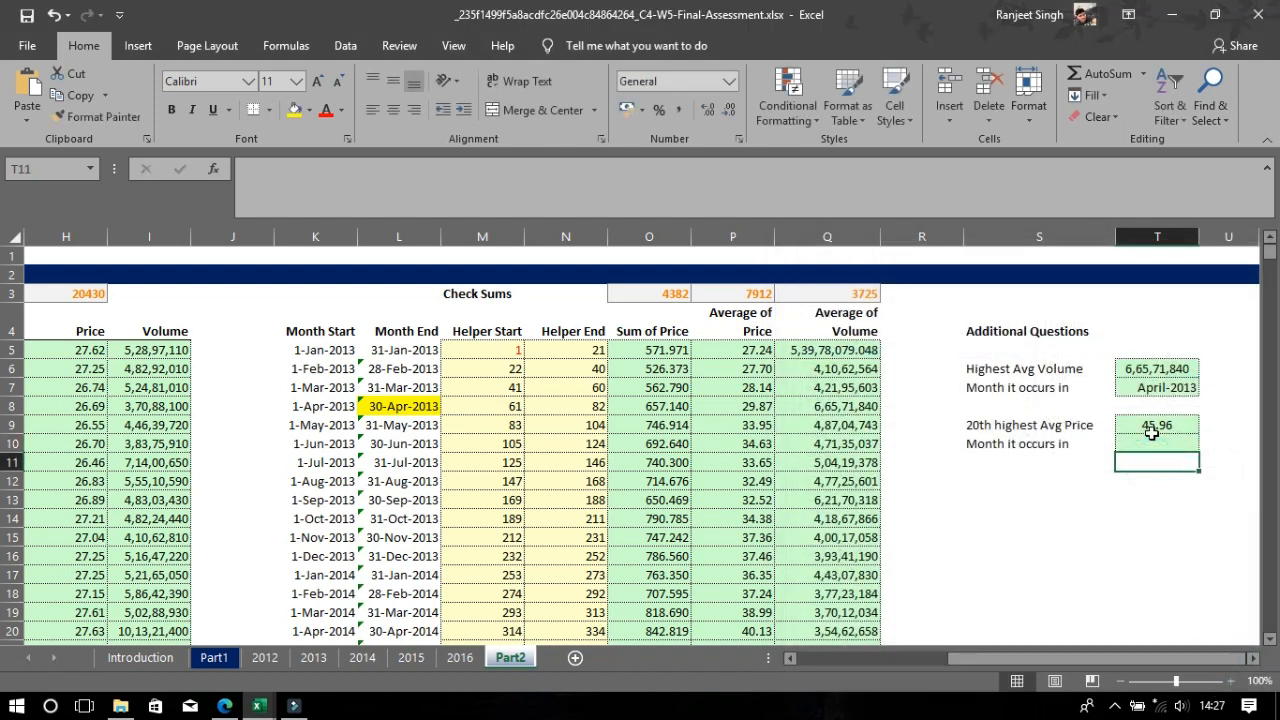
right_click(1153, 444)
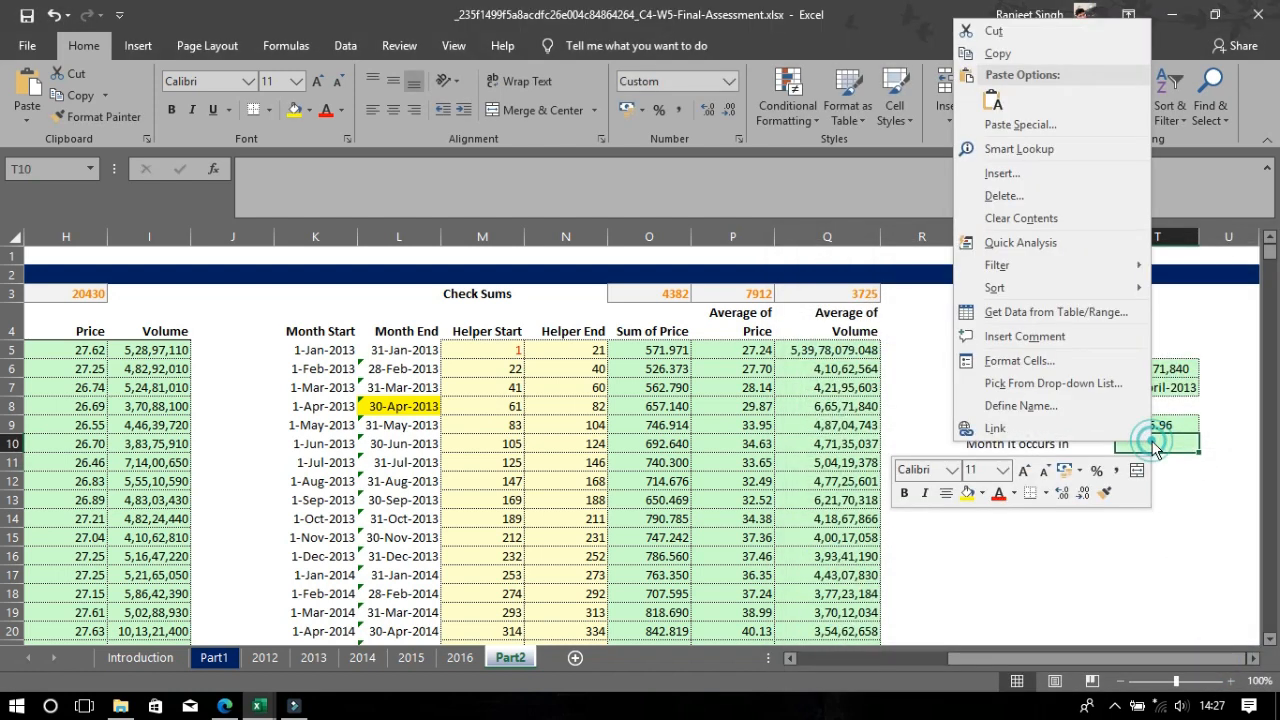
left_click(1075, 360)
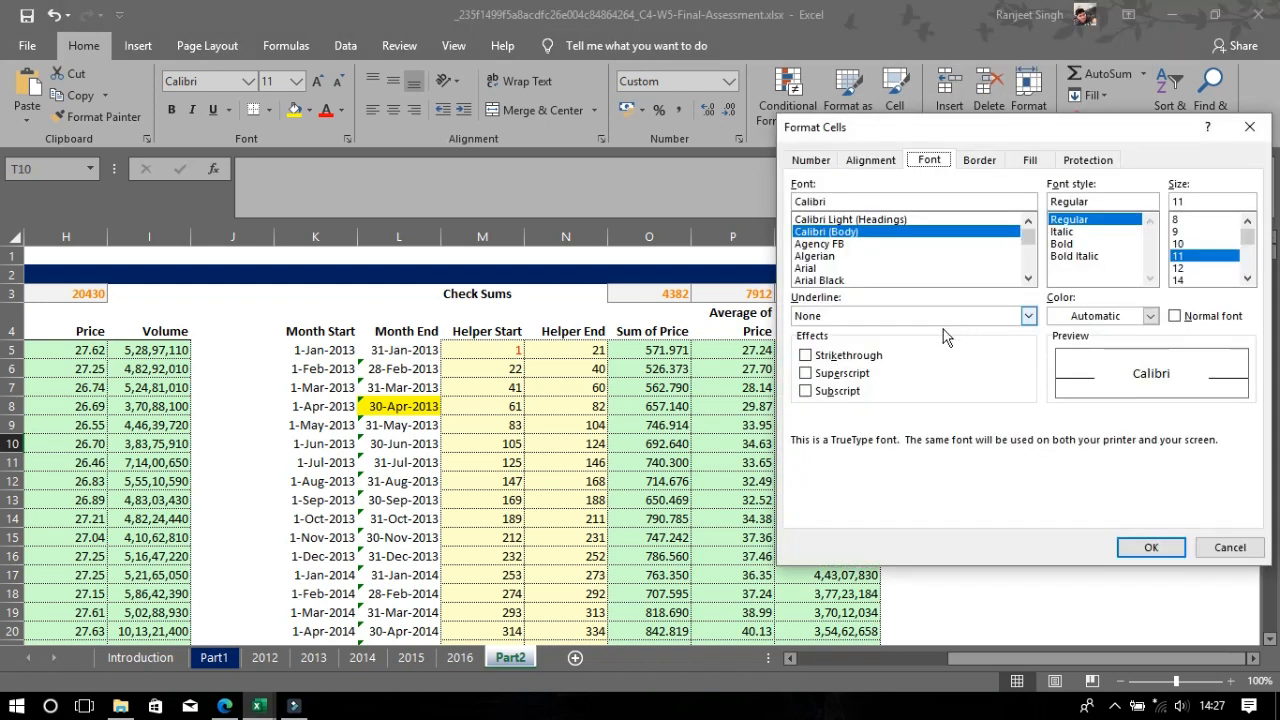
left_click(872, 160)
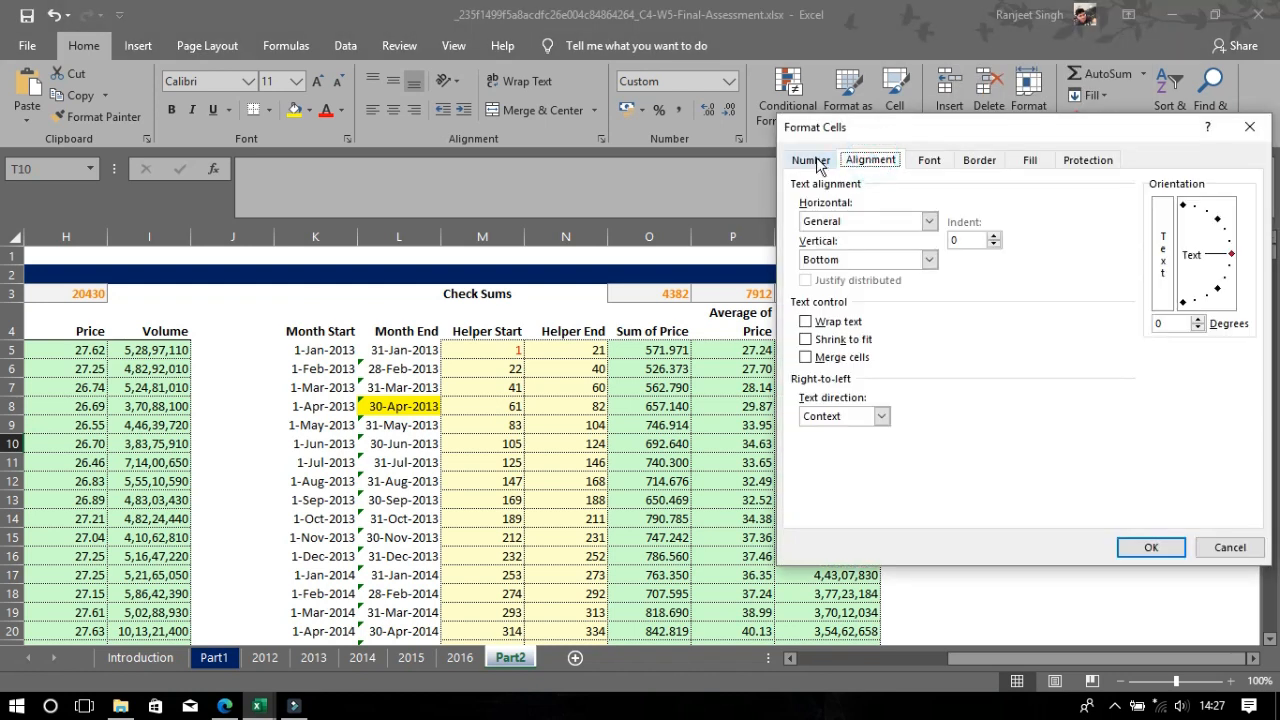
left_click(826, 162)
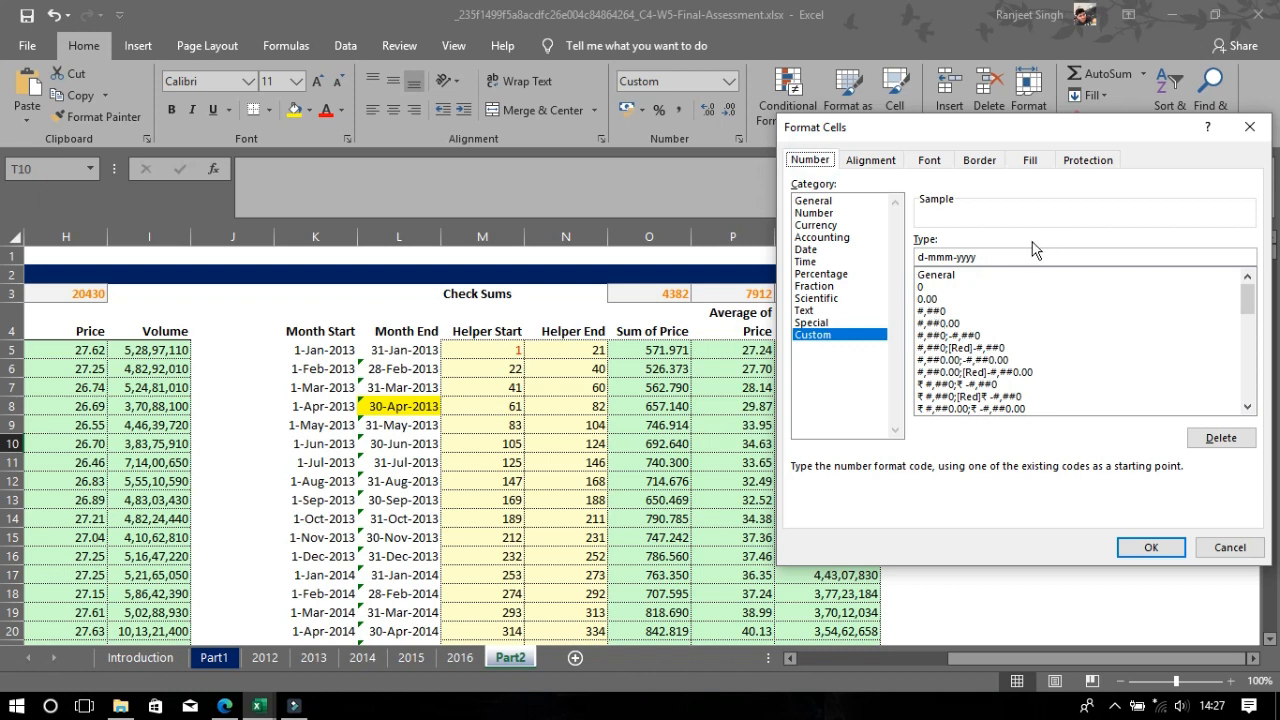
left_click(927, 257)
key("BackSpace")
key("Delete")
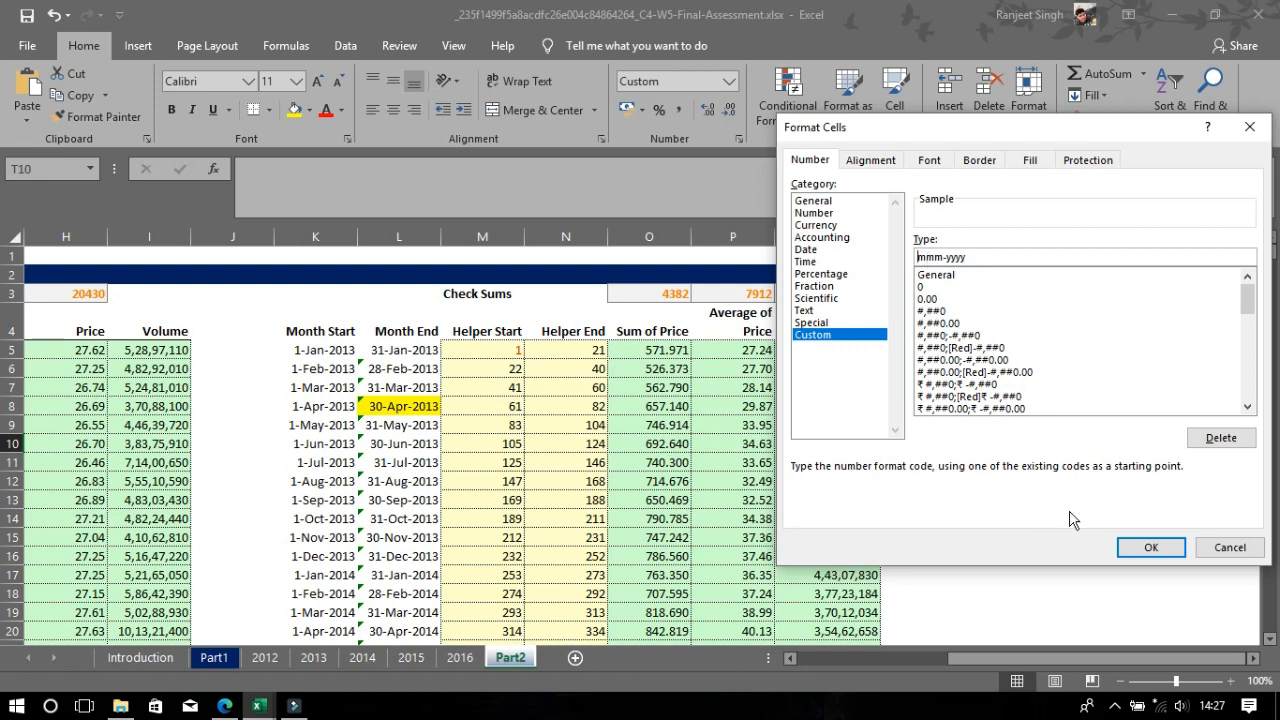
left_click(941, 257)
type("m")
left_click(1145, 549)
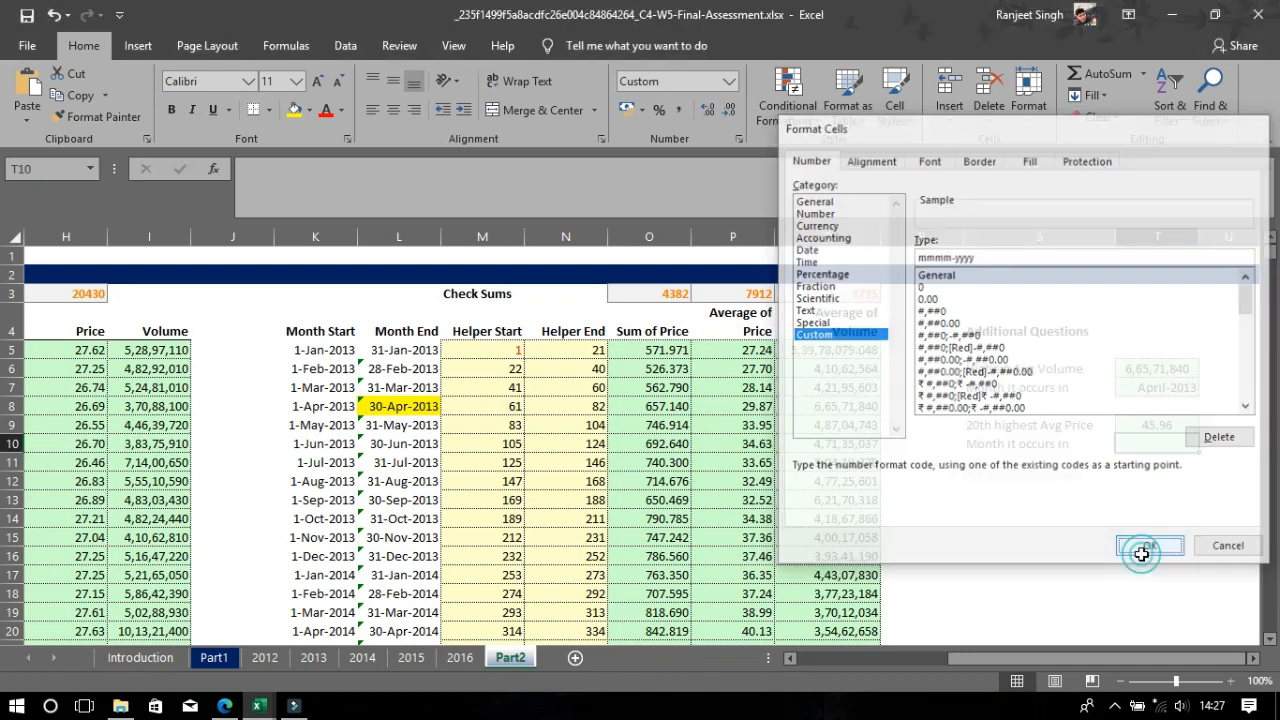
Enter 30-06-2015 in T10 as the month in which the 20th highest average price occurs
scroll(1140, 446, "down", 2)
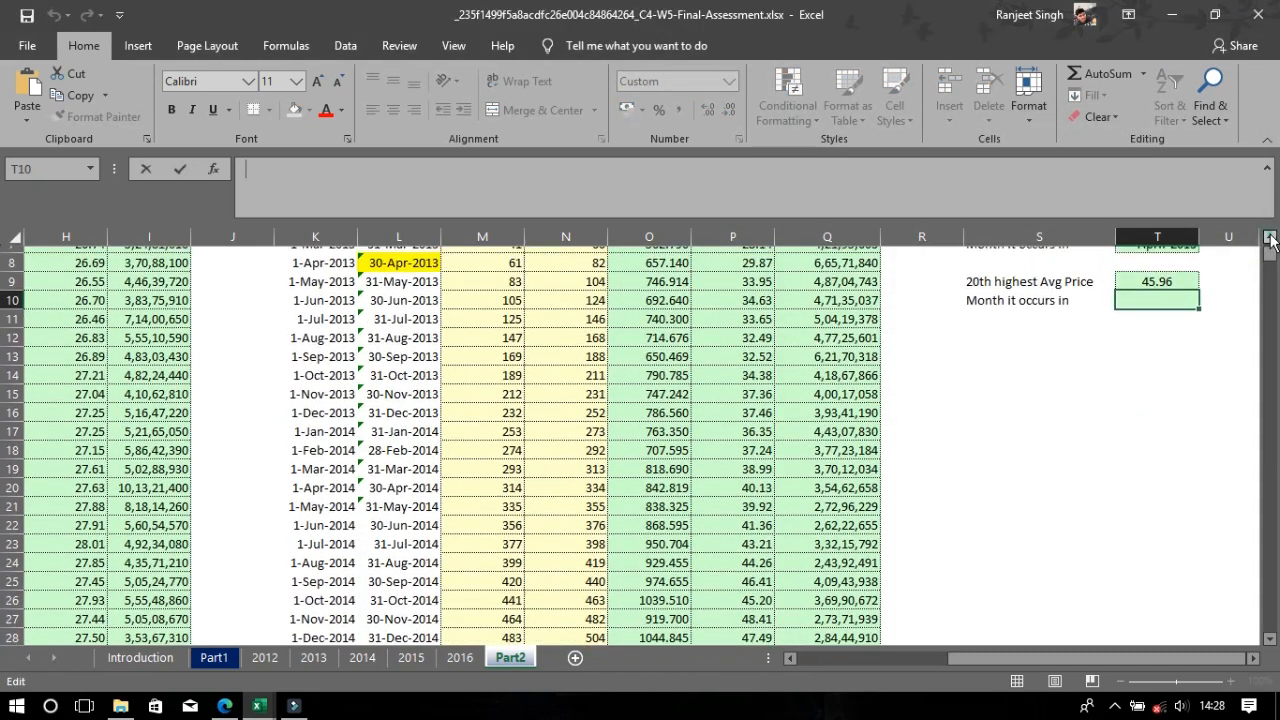
double_click(1186, 309)
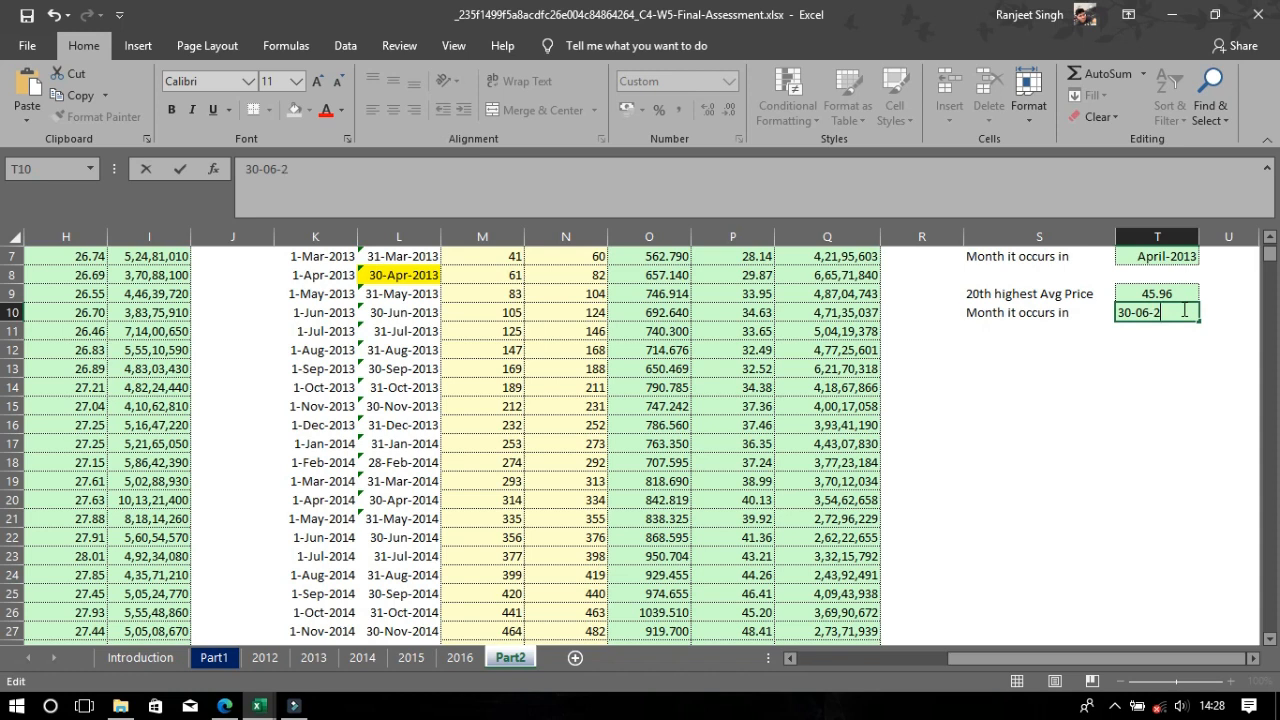
key("Return")
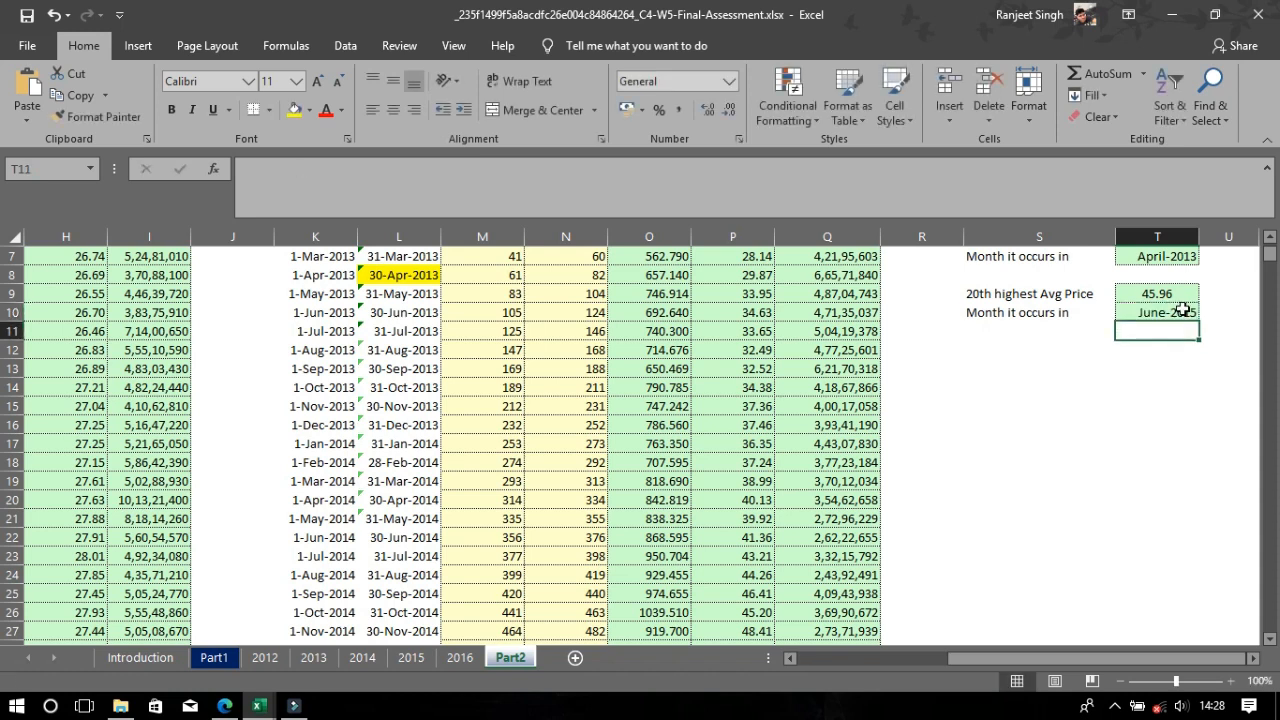
left_click(1177, 370)
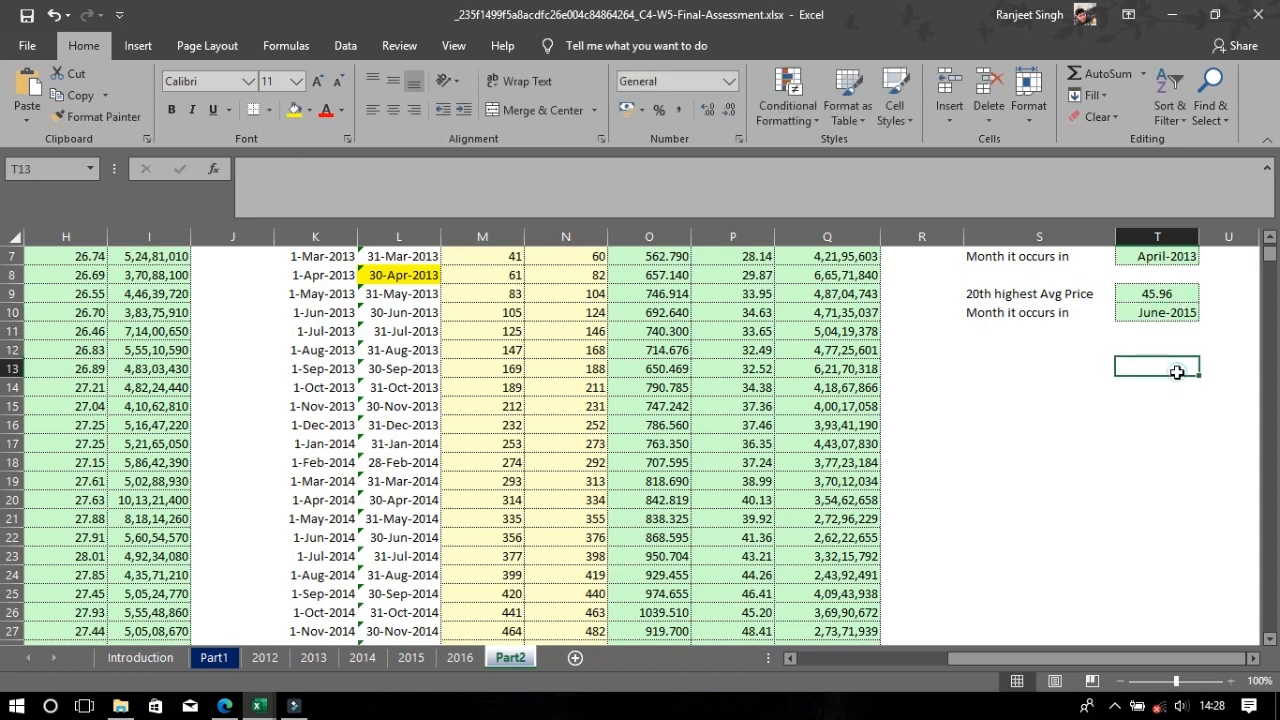
left_click(1170, 313)
left_click_drag(1268, 268, 1268, 248)
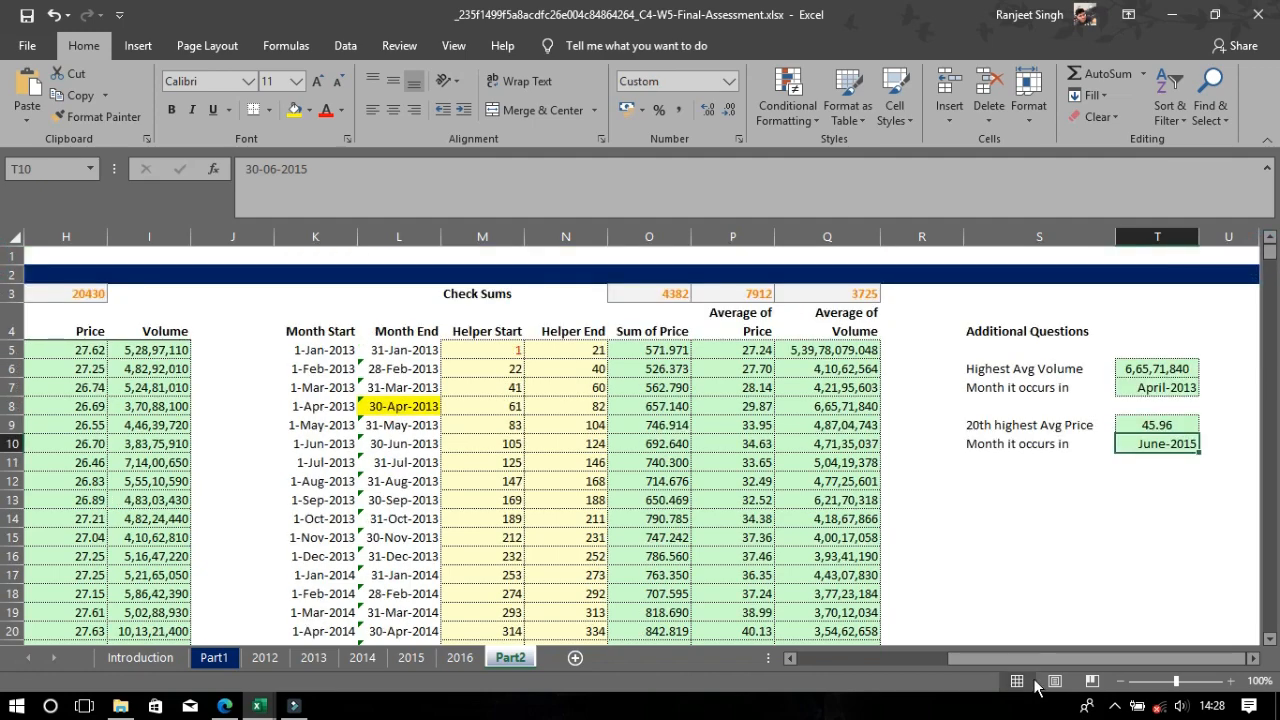
left_click_drag(1036, 658, 1100, 655)
left_click(1100, 593)
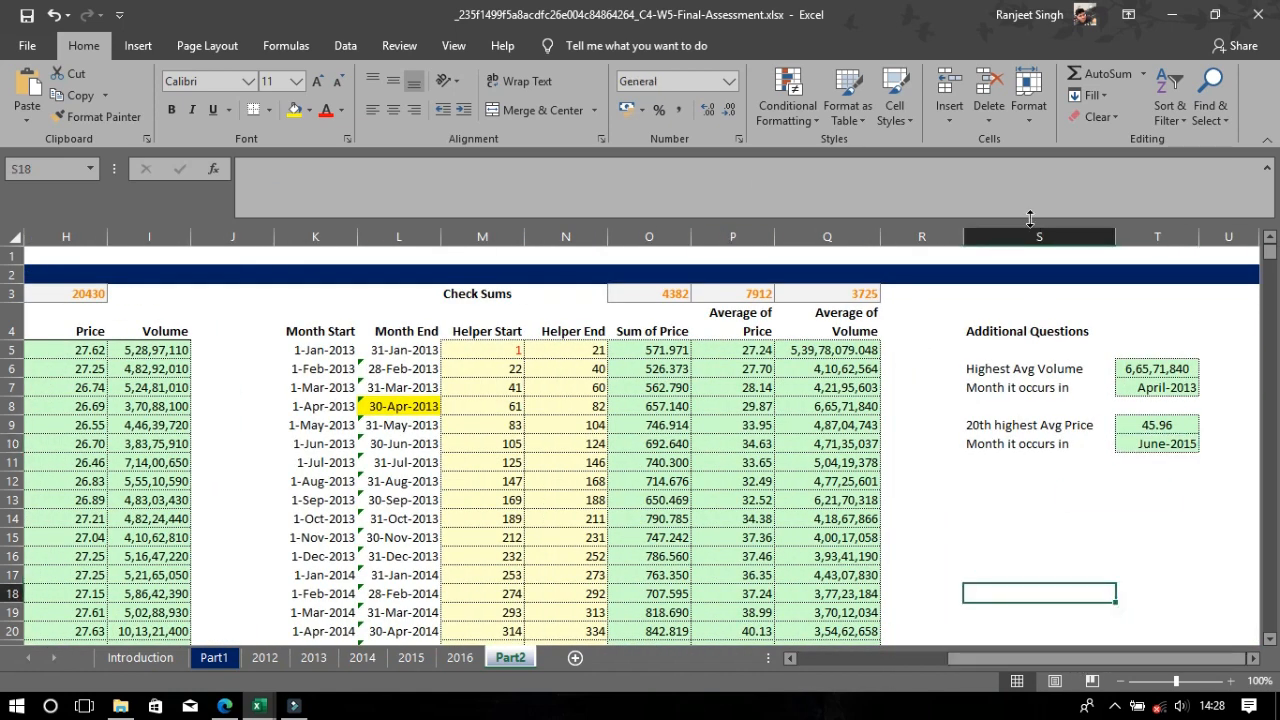
left_click(1048, 484)
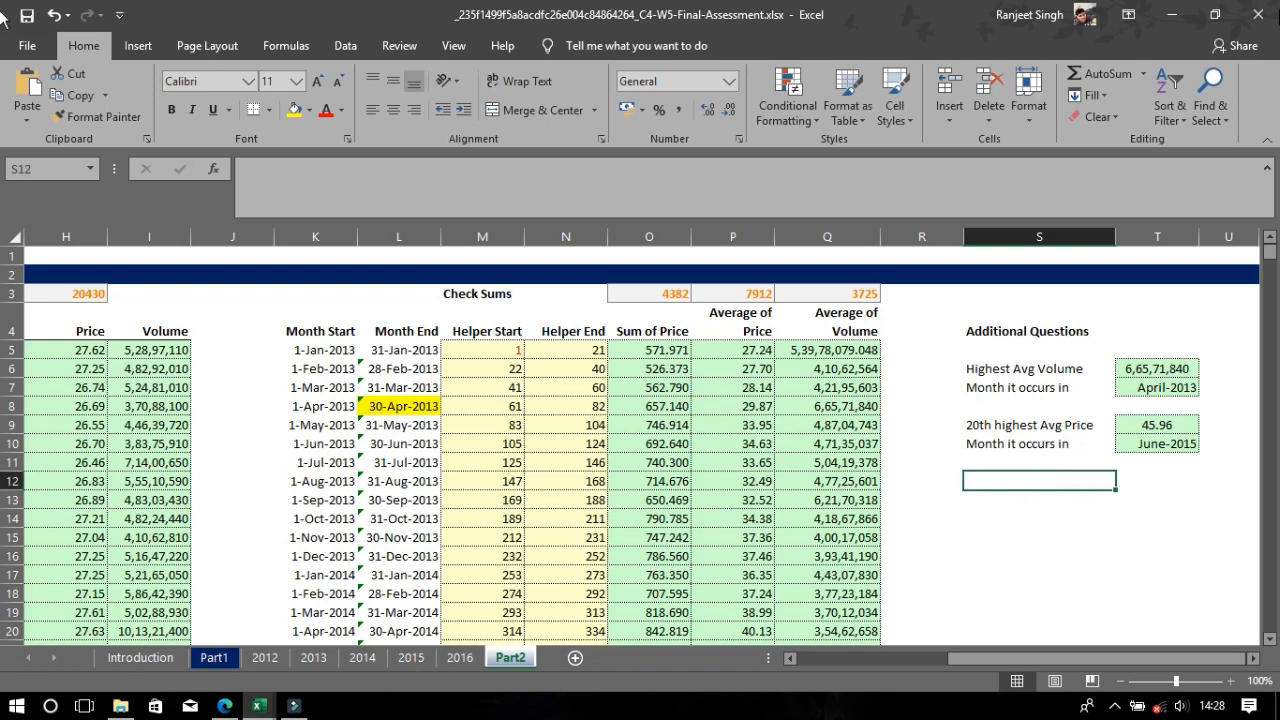